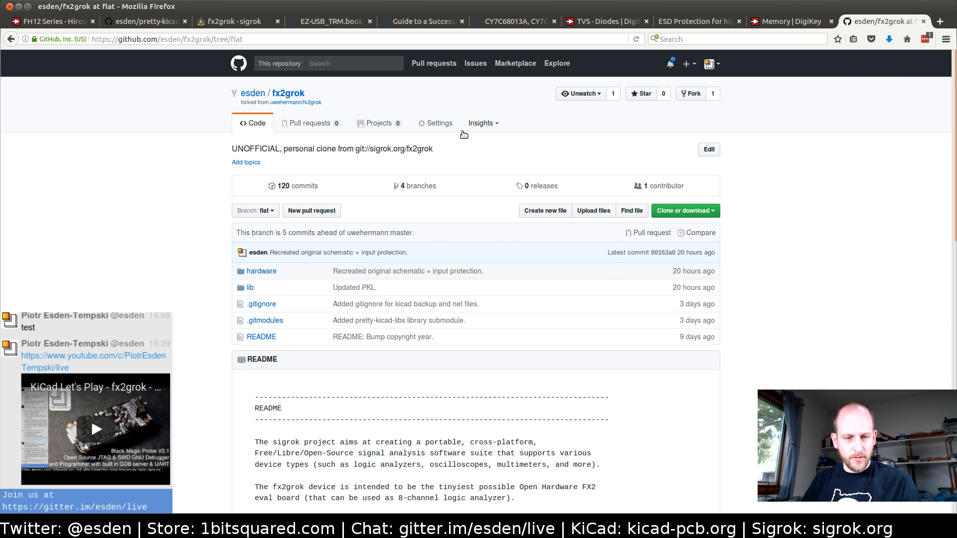
# - Switch to the KiCad schematic editor and look over the whole fx2grok-flat sheet around IC1
pyautogui.hotkey('alt', 'Tab')
pyautogui.hotkey('alt', 'Tab')
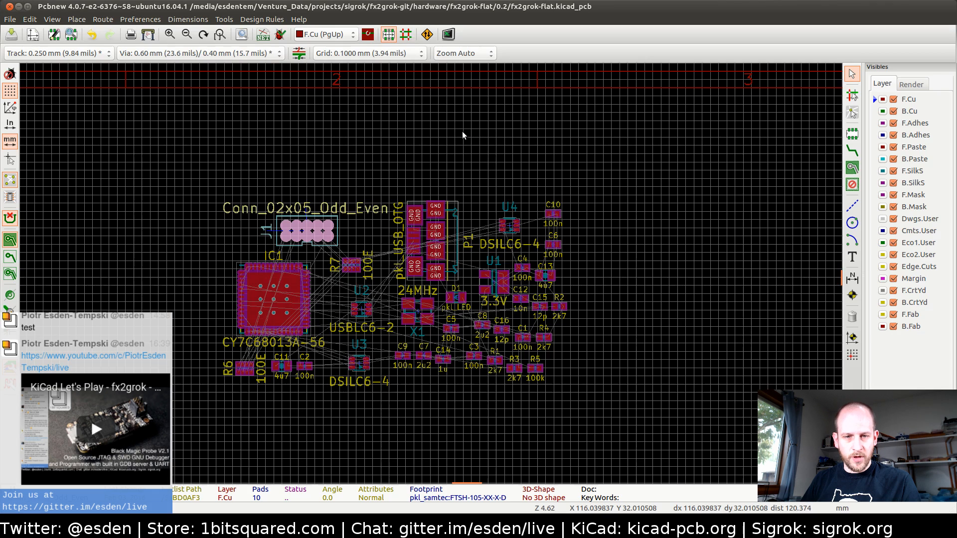
pyautogui.hotkey('alt', 'Tab')
pyautogui.hotkey('alt', 'Tab')
pyautogui.hotkey('alt', 'Tab')
pyautogui.hotkey('alt', 'Tab')
pyautogui.hotkey('alt', 'shift', 'Tab')
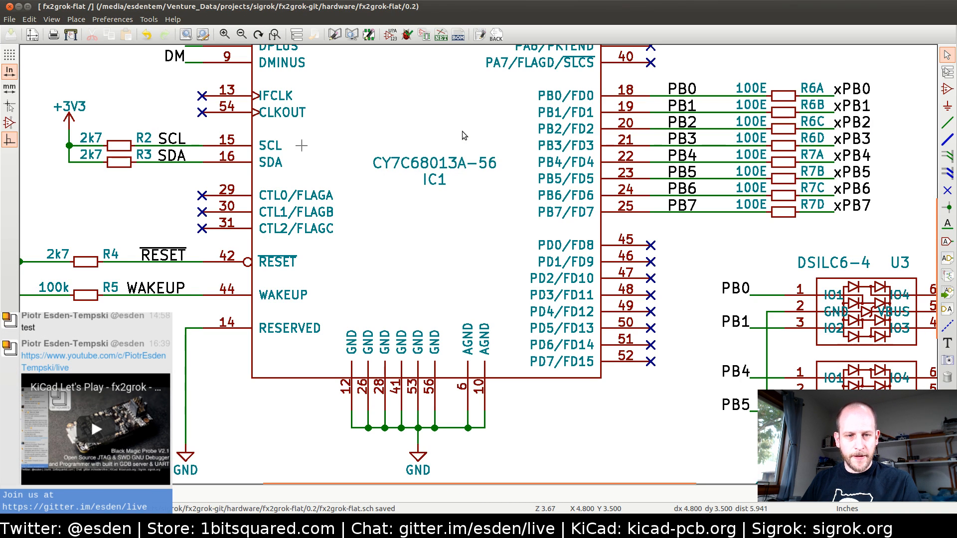
pyautogui.scroll(2, 532, 212)
pyautogui.scroll(-4, 478, 264)
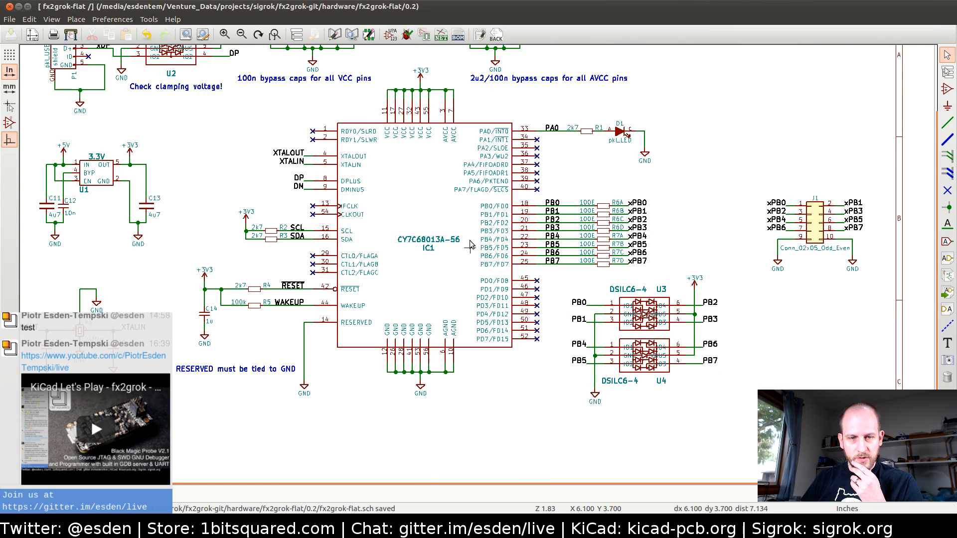
pyautogui.scroll(-1, 432, 200)
pyautogui.moveTo(504, 278); pyautogui.dragTo(490, 250, button='middle')
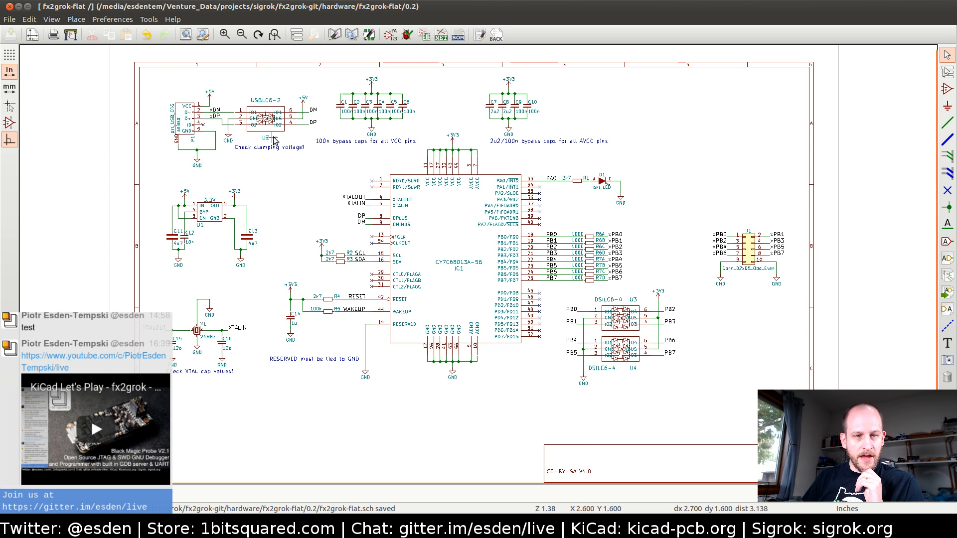
# - Examine the USBLC6-2 protection circuit U2, its internal diodes, its +5V supply and the USB data lines
pyautogui.scroll(4, 265, 120)
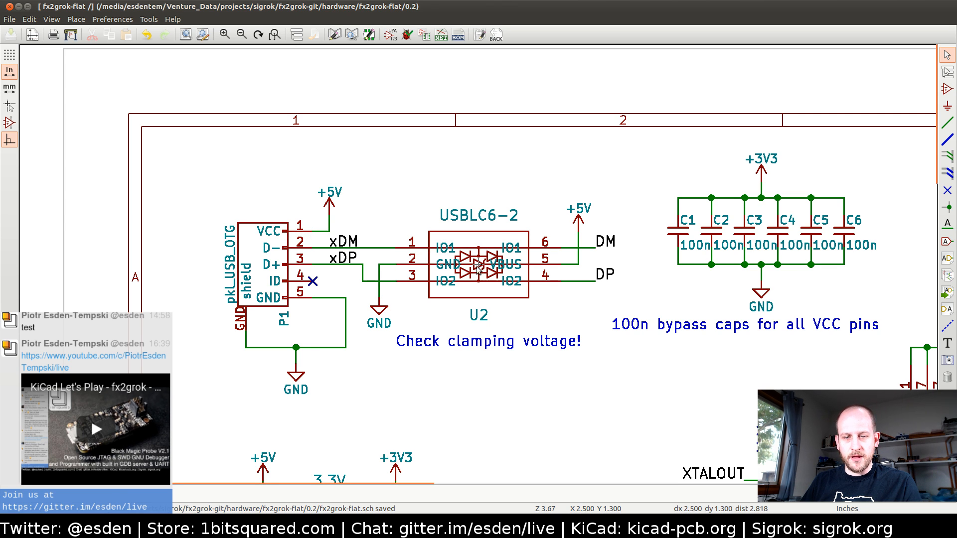
pyautogui.scroll(-1, 479, 264)
pyautogui.scroll(5, 479, 264)
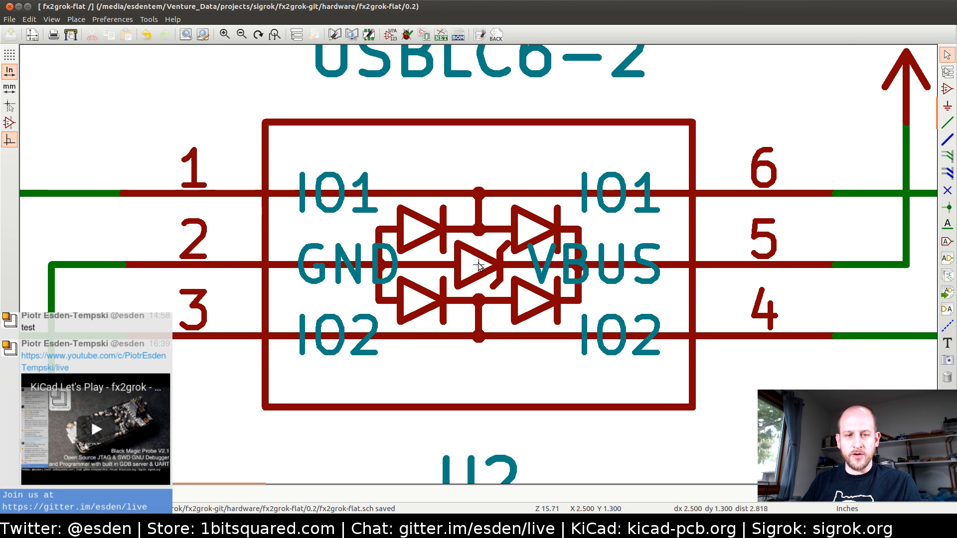
pyautogui.scroll(-3, 477, 264)
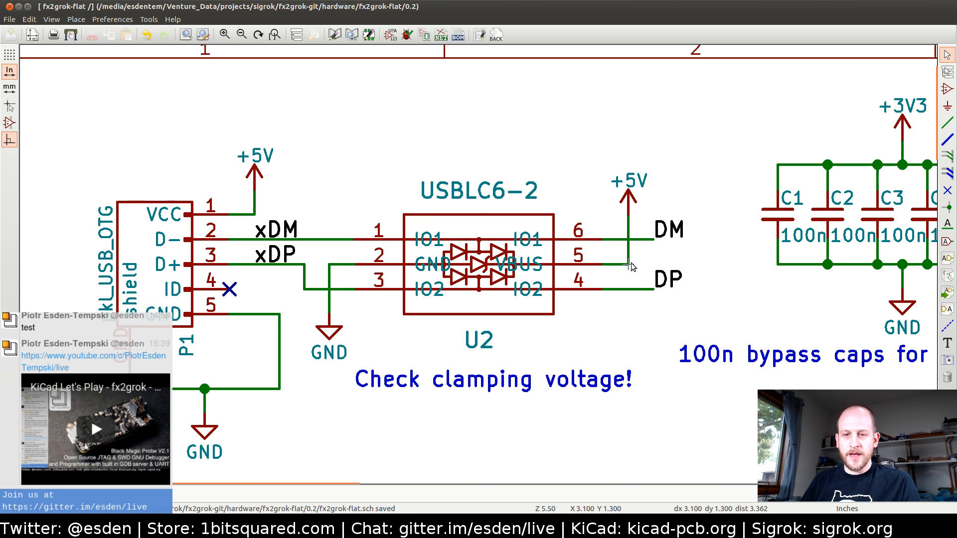
pyautogui.scroll(-1, 635, 256)
pyautogui.scroll(1, 478, 268)
pyautogui.scroll(-1, 479, 268)
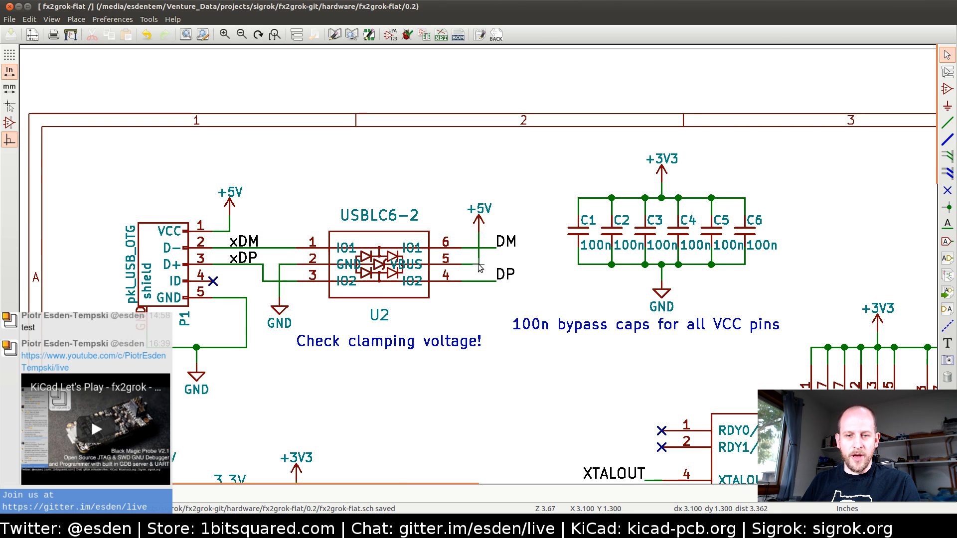
pyautogui.moveTo(372, 270); pyautogui.dragTo(423, 284, button='middle')
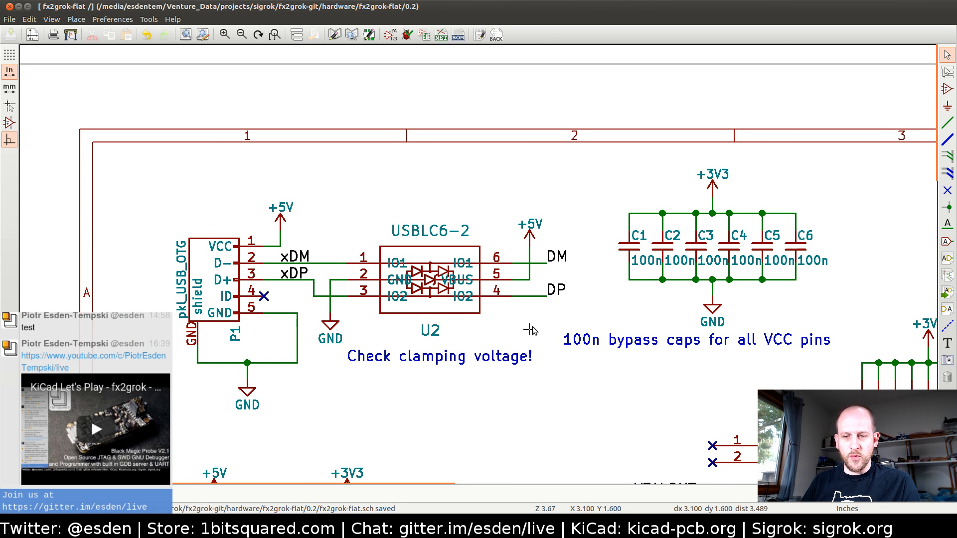
pyautogui.scroll(-1, 529, 331)
pyautogui.moveTo(603, 299); pyautogui.dragTo(515, 302, button='middle')
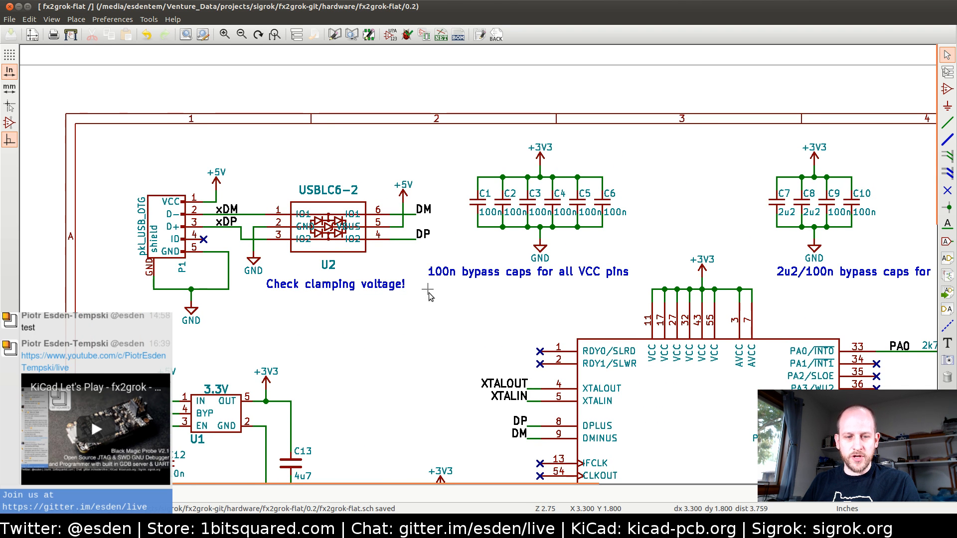
pyautogui.moveTo(340, 339); pyautogui.dragTo(450, 244, button='middle')
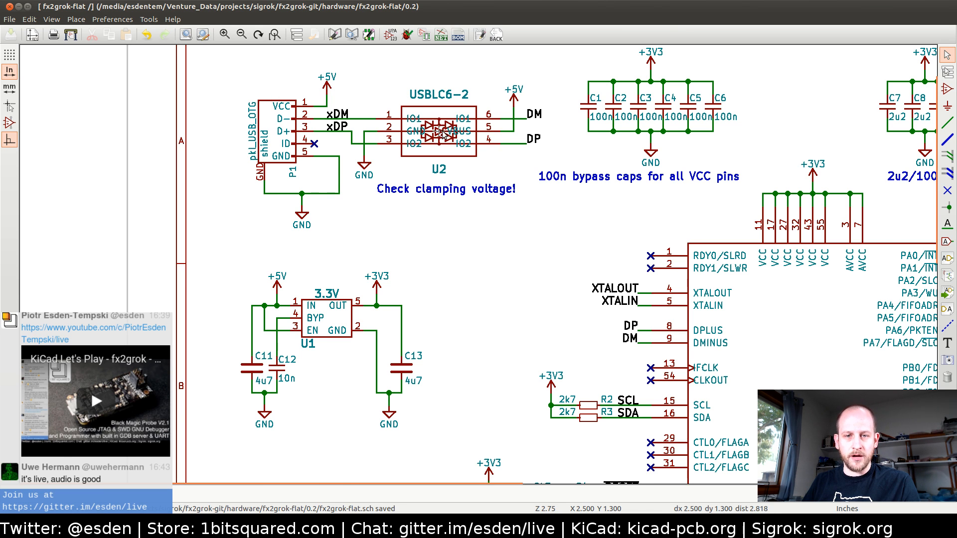
pyautogui.scroll(3, 450, 130)
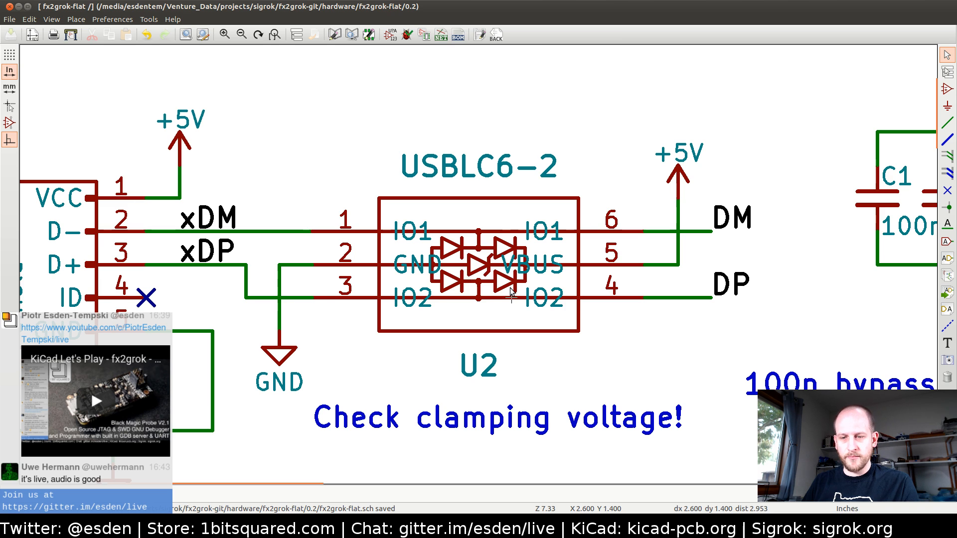
pyautogui.scroll(-2, 468, 273)
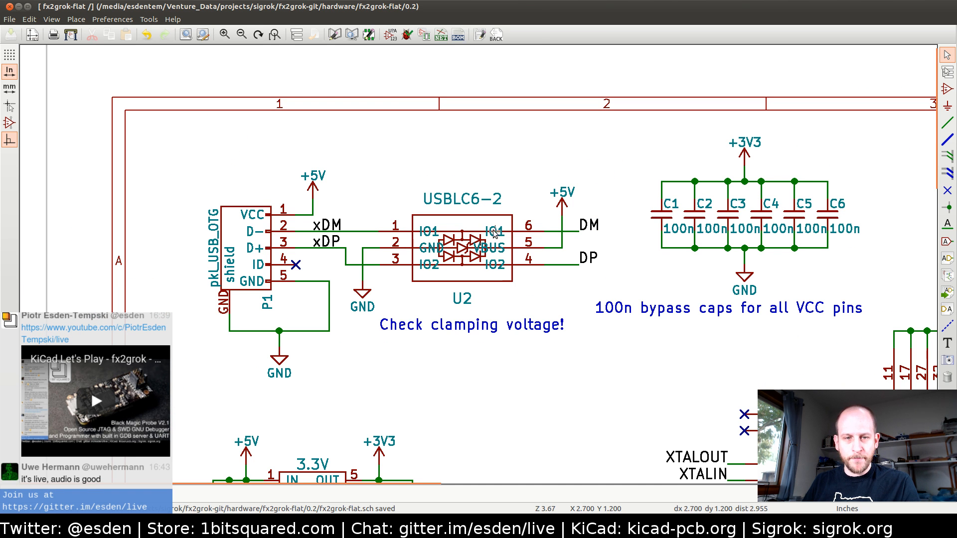
# - Switch to Firefox and examine the absolute ratings and electrical characteristics in the DSILC6-4xx datasheet
pyautogui.hotkey('alt', 'Tab')
pyautogui.click(476, 222)
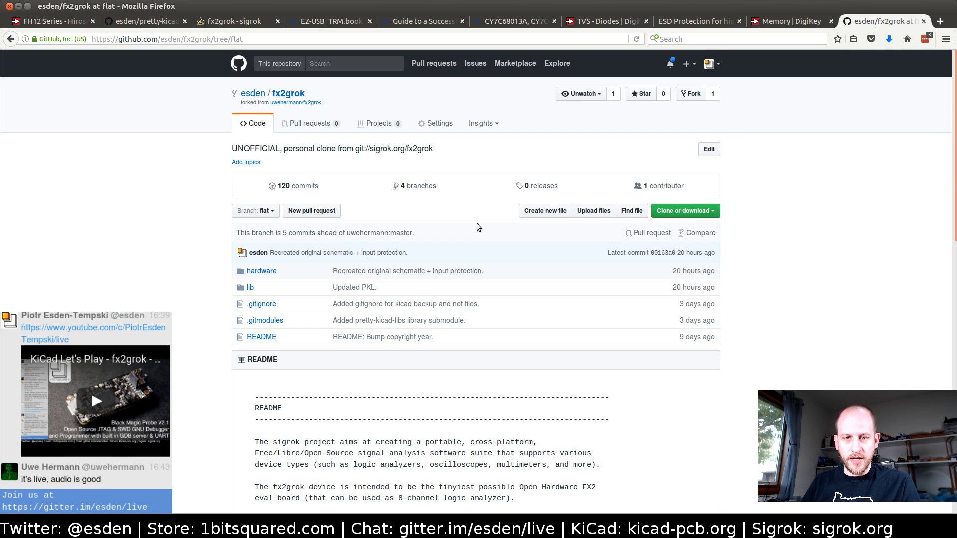
pyautogui.click(678, 21)
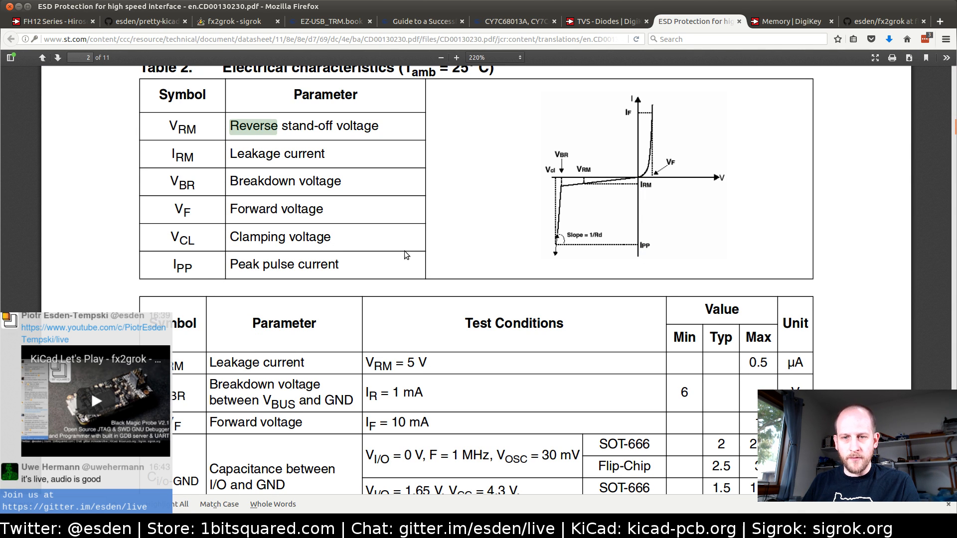
pyautogui.scroll(10, 405, 250)
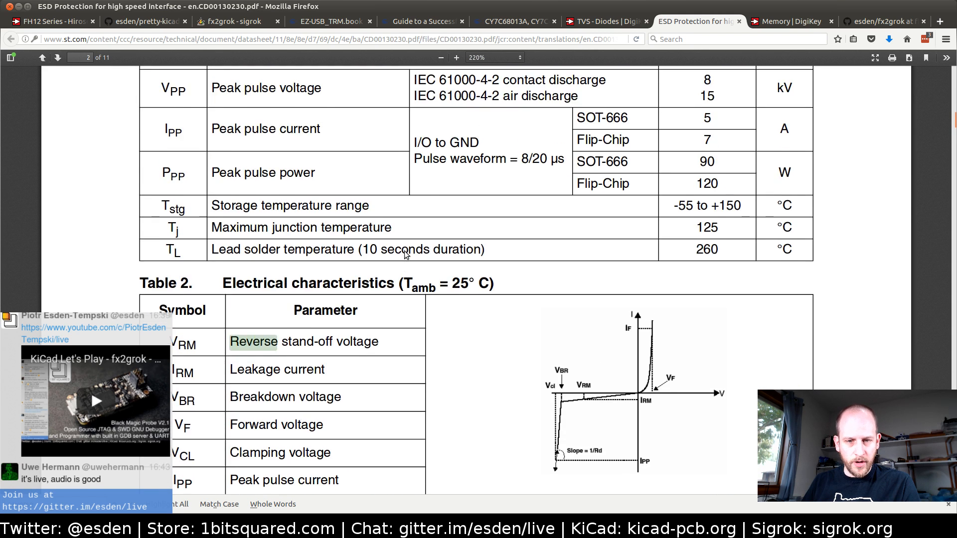
pyautogui.scroll(-4, 404, 252)
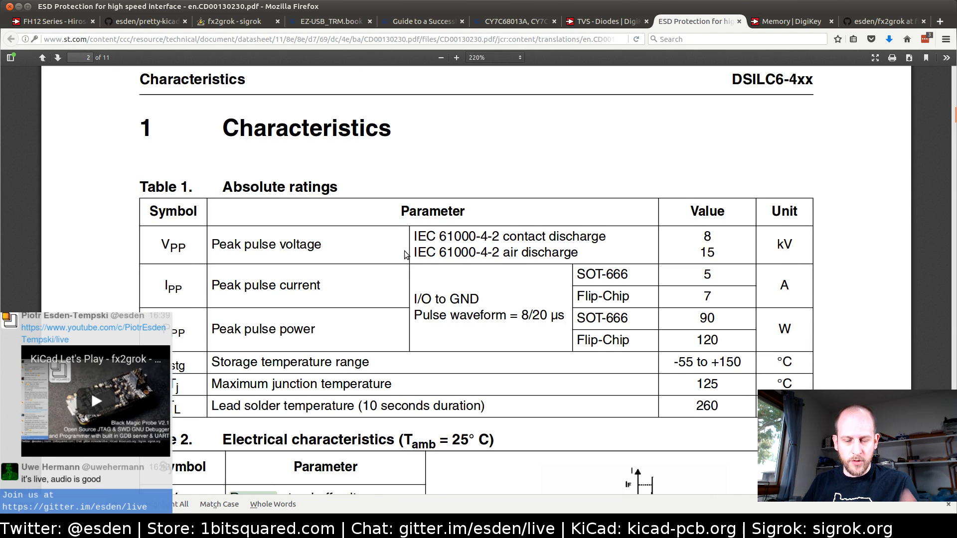
pyautogui.scroll(-6, 405, 253)
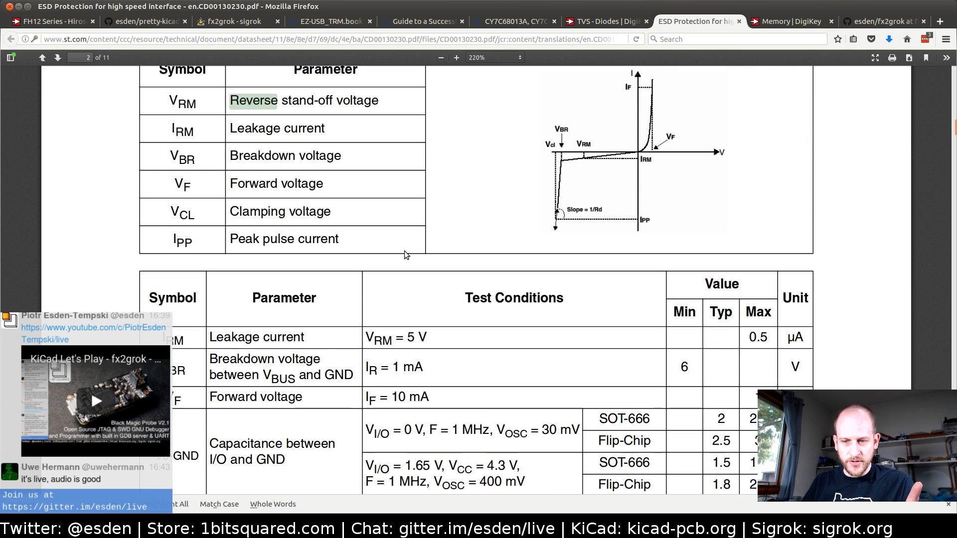
pyautogui.scroll(-2, 404, 250)
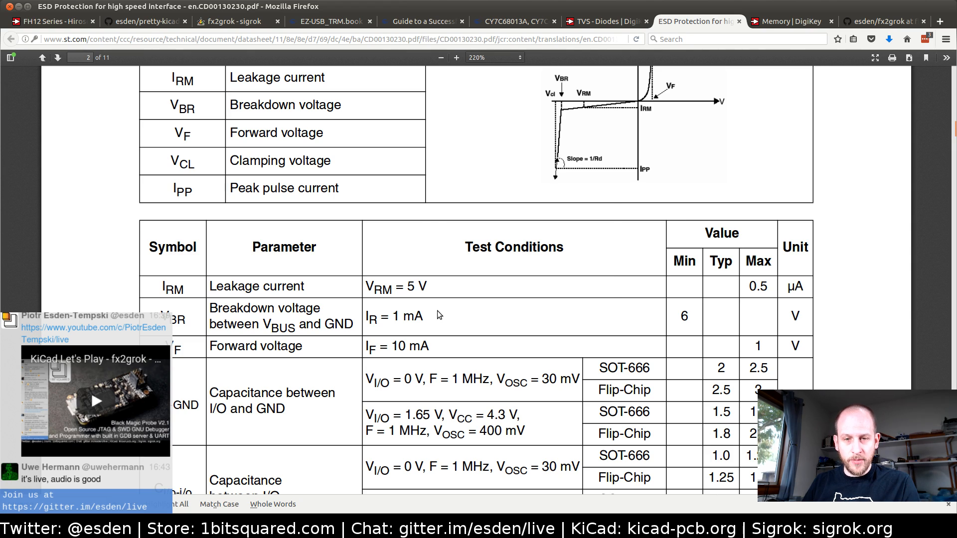
# - Return to the KiCad schematic and examine the DSILC6-4 protection parts U3 and U4, the 100E series resistors and connector J1
pyautogui.hotkey('alt', 'Tab')
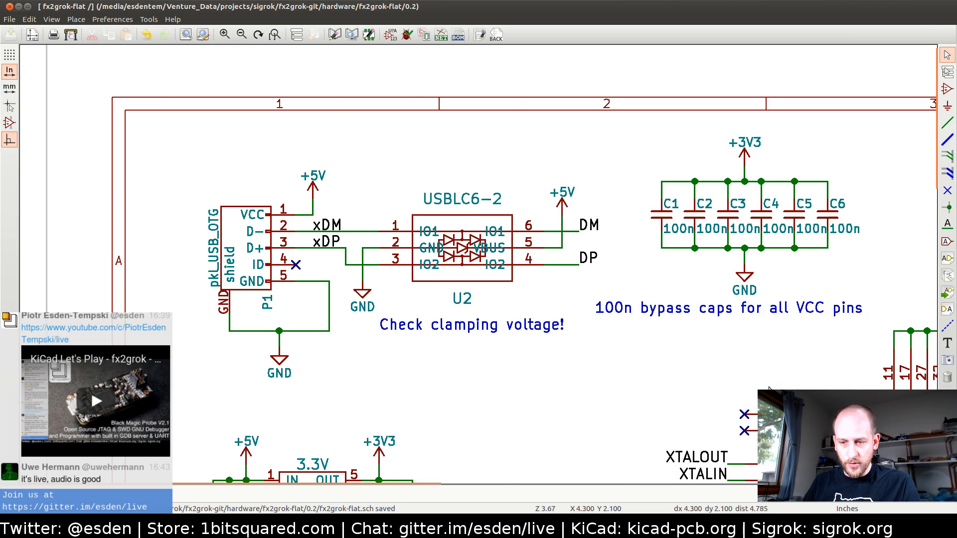
pyautogui.moveTo(818, 434); pyautogui.dragTo(499, 263, button='middle')
pyautogui.moveTo(795, 344); pyautogui.dragTo(530, 189, button='middle')
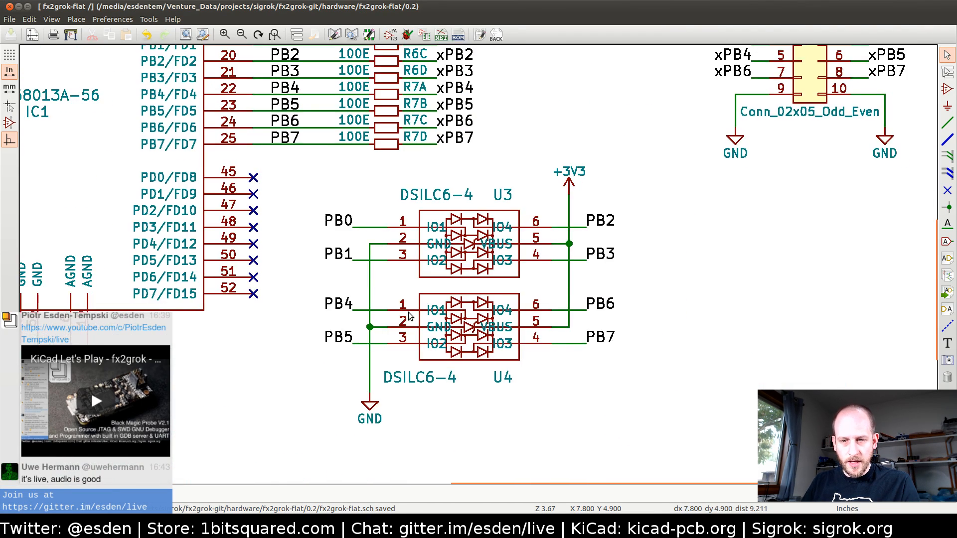
pyautogui.moveTo(462, 179); pyautogui.dragTo(496, 272, button='middle')
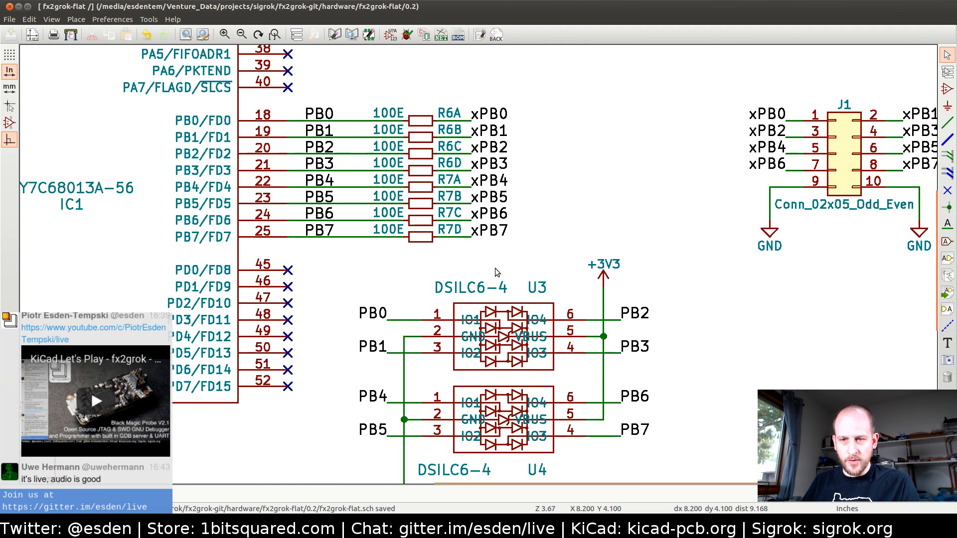
pyautogui.moveTo(739, 218); pyautogui.dragTo(608, 227, button='middle')
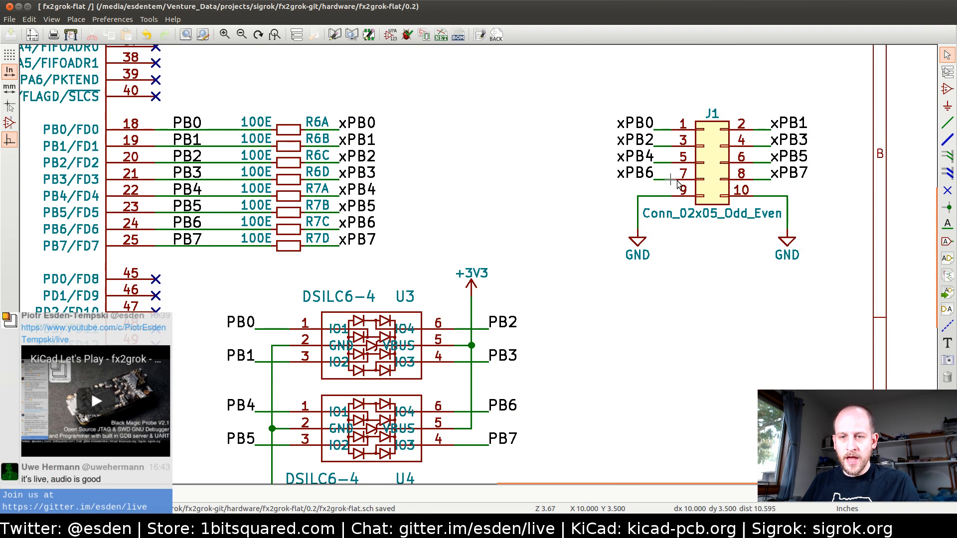
pyautogui.moveTo(321, 268); pyautogui.dragTo(483, 188, button='middle')
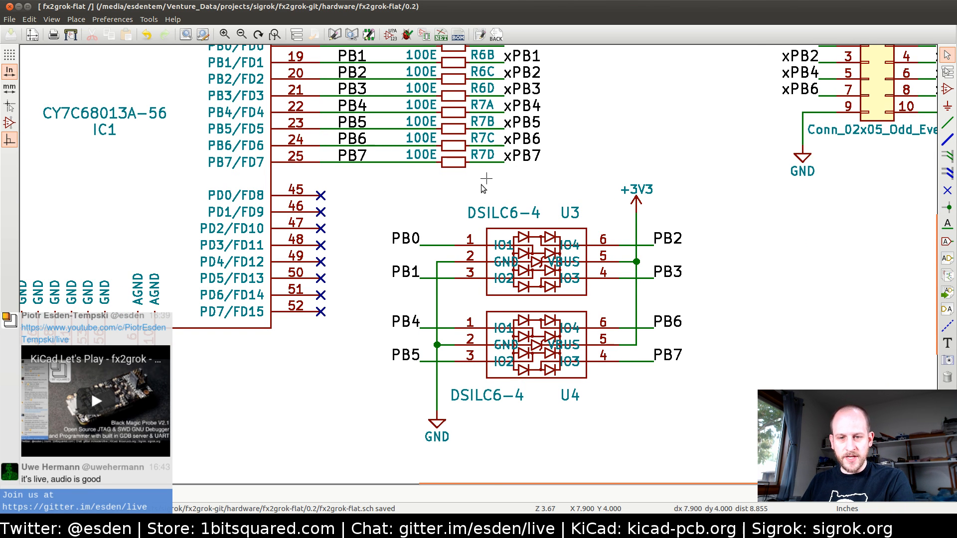
pyautogui.moveTo(370, 196); pyautogui.dragTo(372, 224, button='middle')
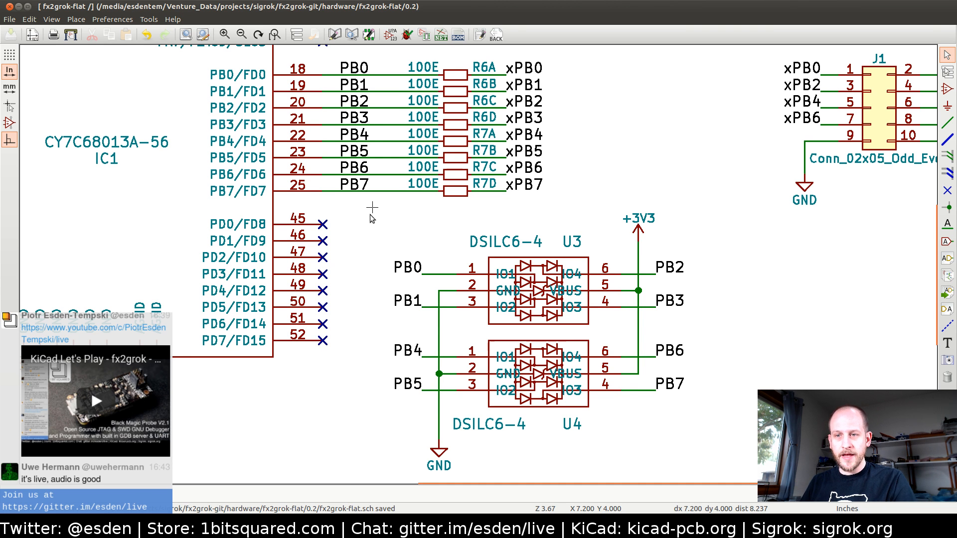
pyautogui.moveTo(543, 201); pyautogui.dragTo(298, 298, button='middle')
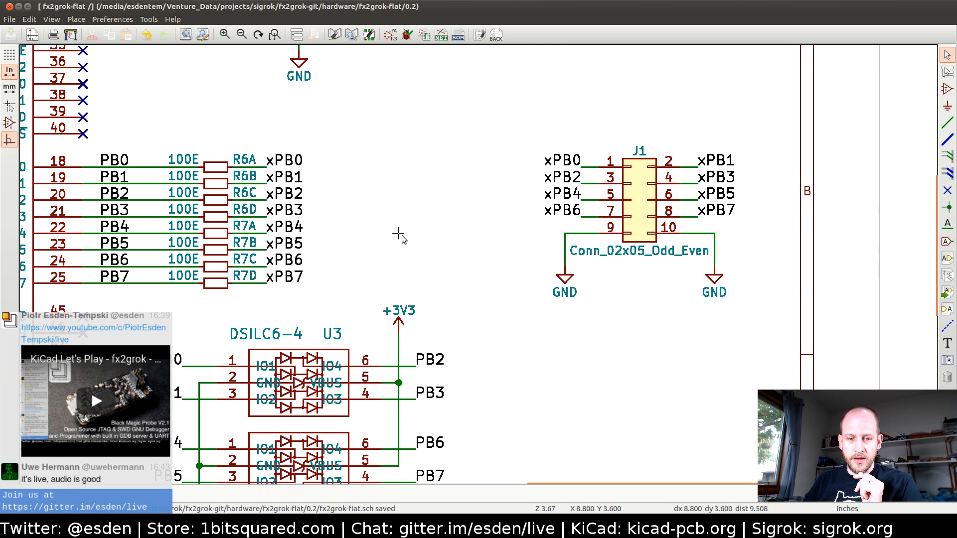
# - Review how the protection parts U3 and U4 relate to IC1, the power supply and the rest of the schematic
pyautogui.scroll(-1, 478, 265)
pyautogui.scroll(-1, 476, 264)
pyautogui.scroll(1, 474, 265)
pyautogui.moveTo(475, 261); pyautogui.dragTo(516, 262, button='middle')
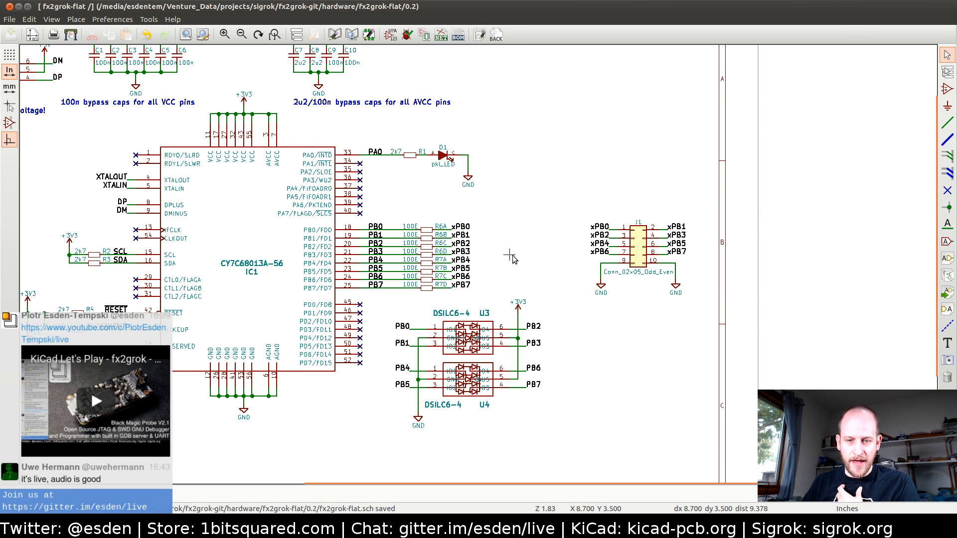
pyautogui.moveTo(492, 280); pyautogui.dragTo(564, 280, button='middle')
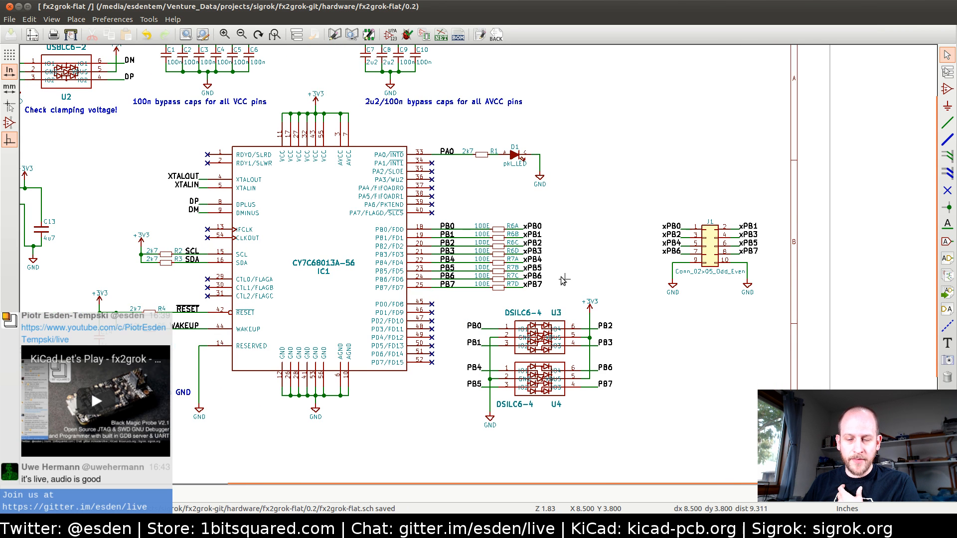
pyautogui.moveTo(651, 313); pyautogui.dragTo(618, 262, button='middle')
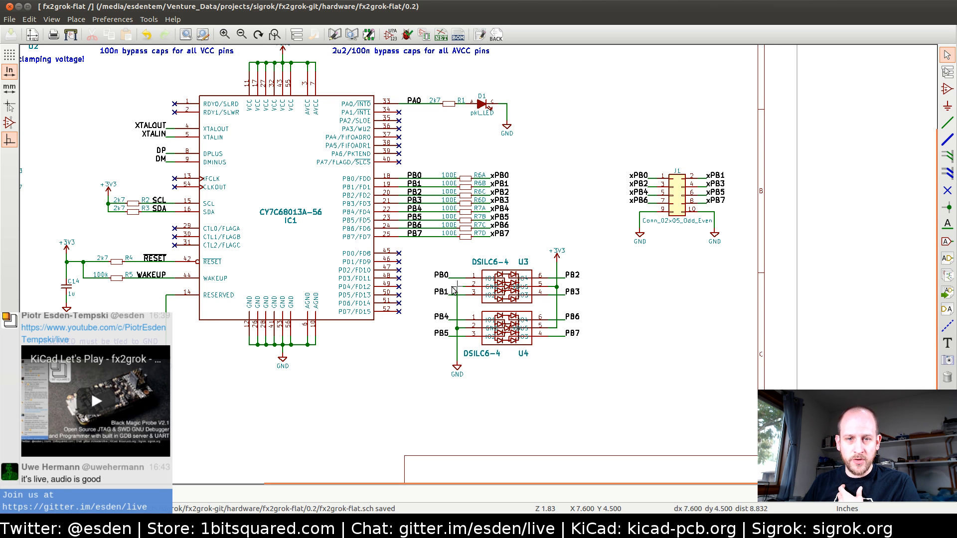
pyautogui.moveTo(432, 266); pyautogui.dragTo(511, 327, button='middle')
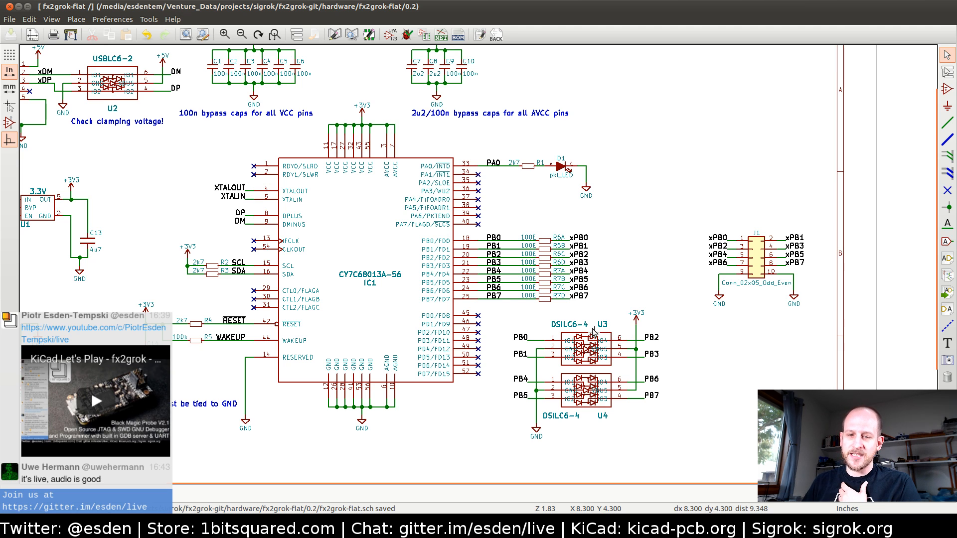
pyautogui.moveTo(565, 330); pyautogui.dragTo(714, 369, button='middle')
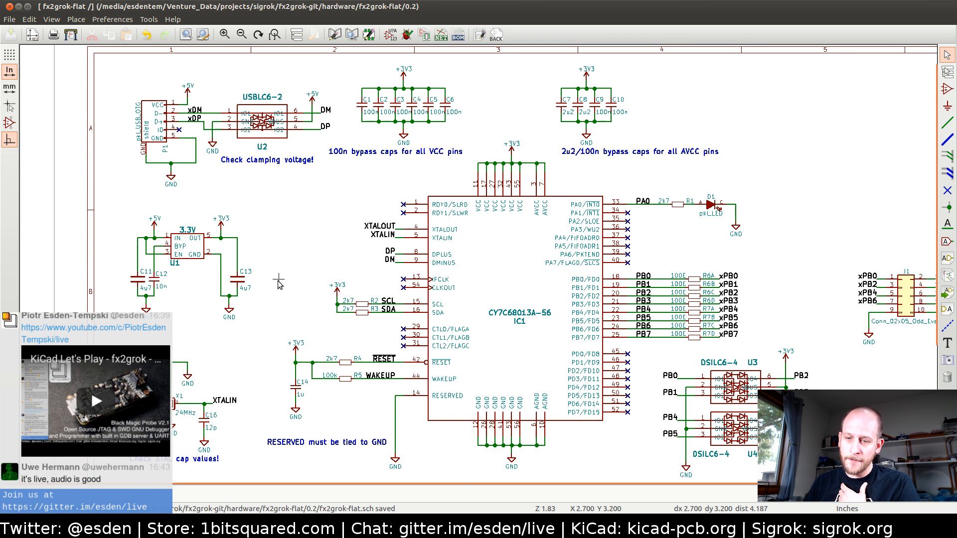
pyautogui.moveTo(769, 297); pyautogui.dragTo(650, 257, button='middle')
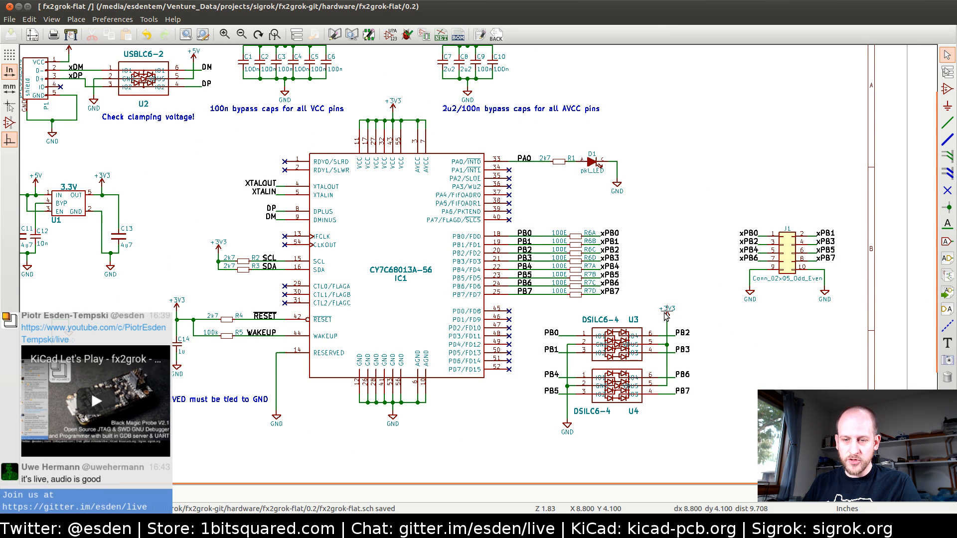
# - Copy the +5V power symbol at U2 and place the copy beside the +3V3 symbol above U3
pyautogui.scroll(3, 275, 207)
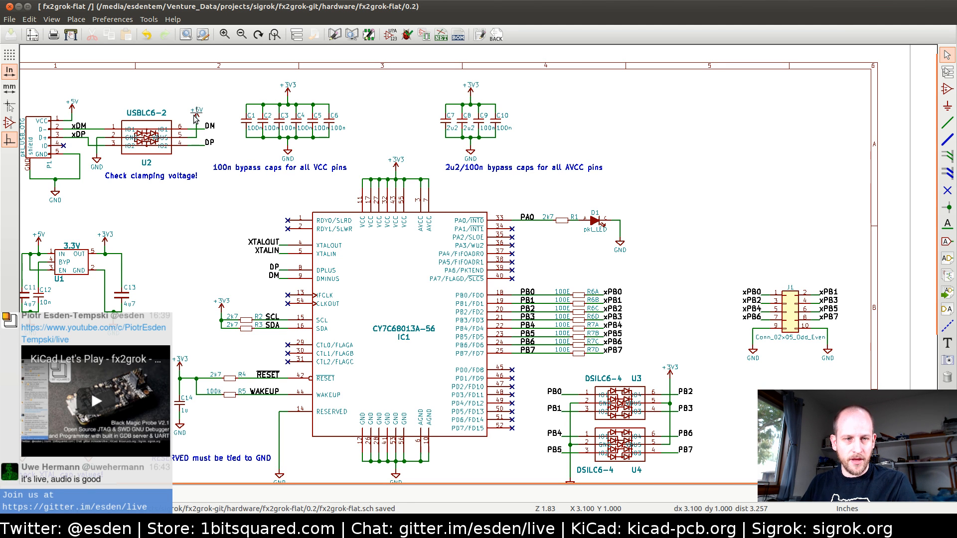
pyautogui.press('c')
pyautogui.click(243, 149)
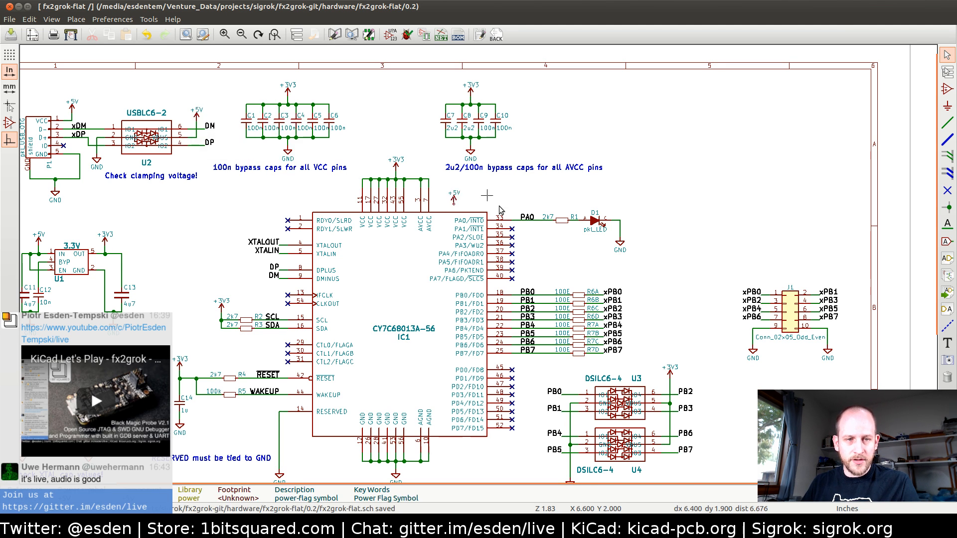
pyautogui.click(676, 354)
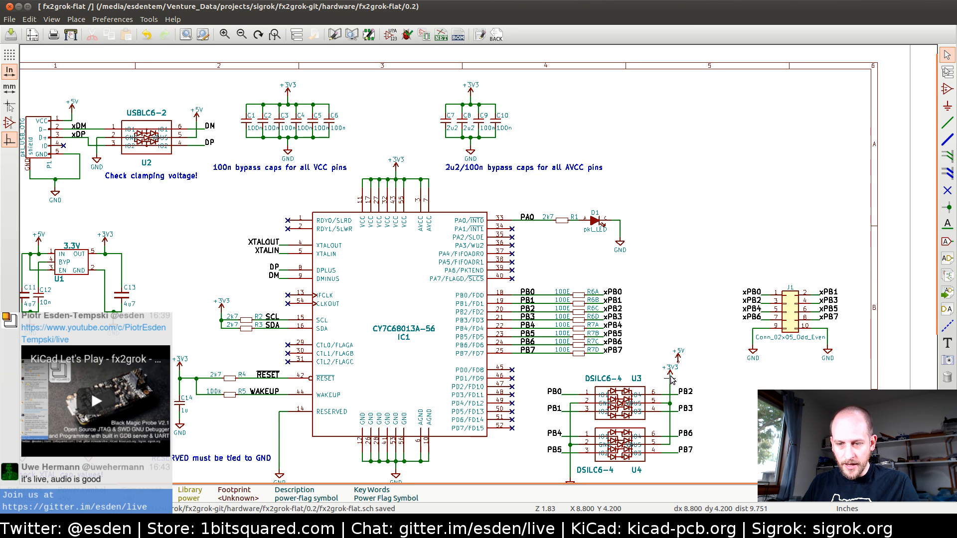
# - Delete the +3V3 symbol above U3 and move the copied +5V symbol onto the freed supply wire
pyautogui.press('Delete')
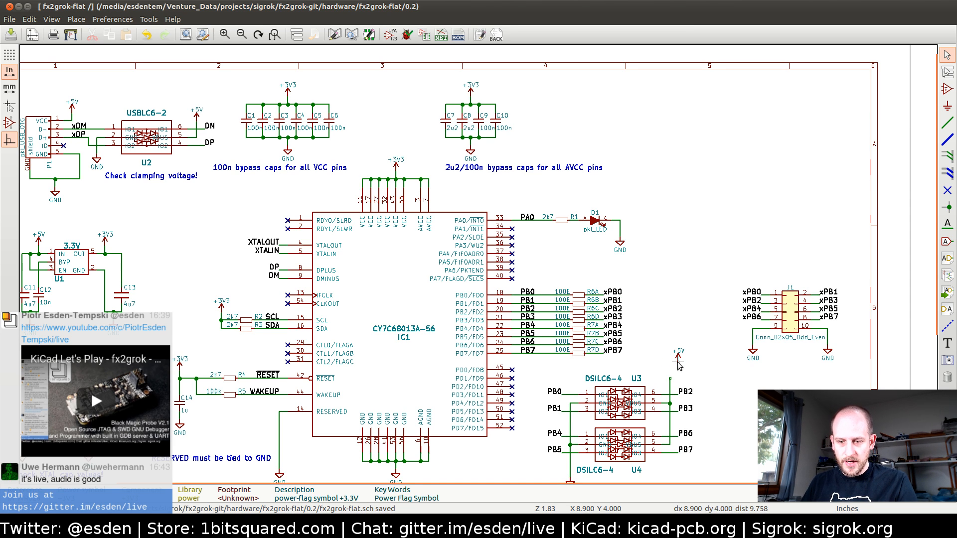
pyautogui.press('m')
pyautogui.click(670, 379)
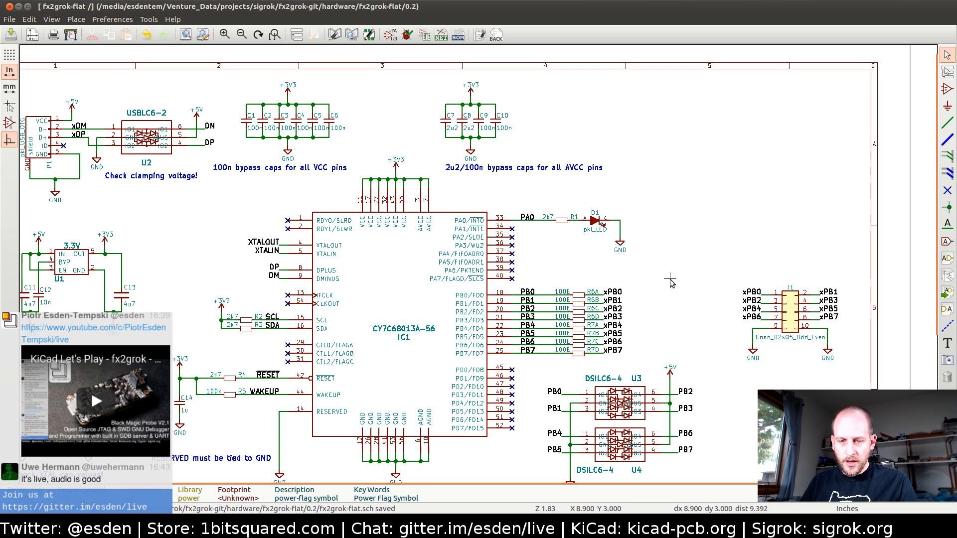
pyautogui.moveTo(626, 354); pyautogui.dragTo(613, 246, button='middle')
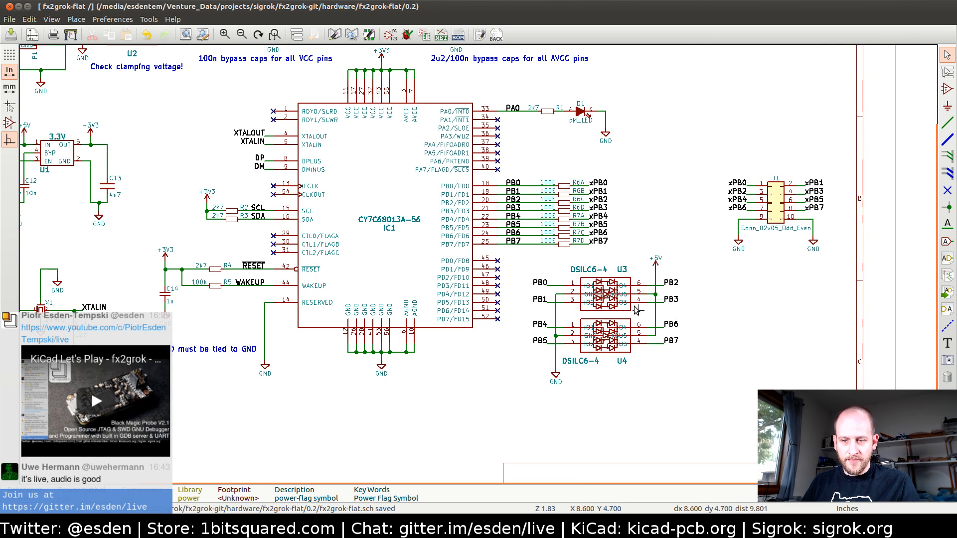
pyautogui.moveTo(639, 189); pyautogui.dragTo(637, 225, button='middle')
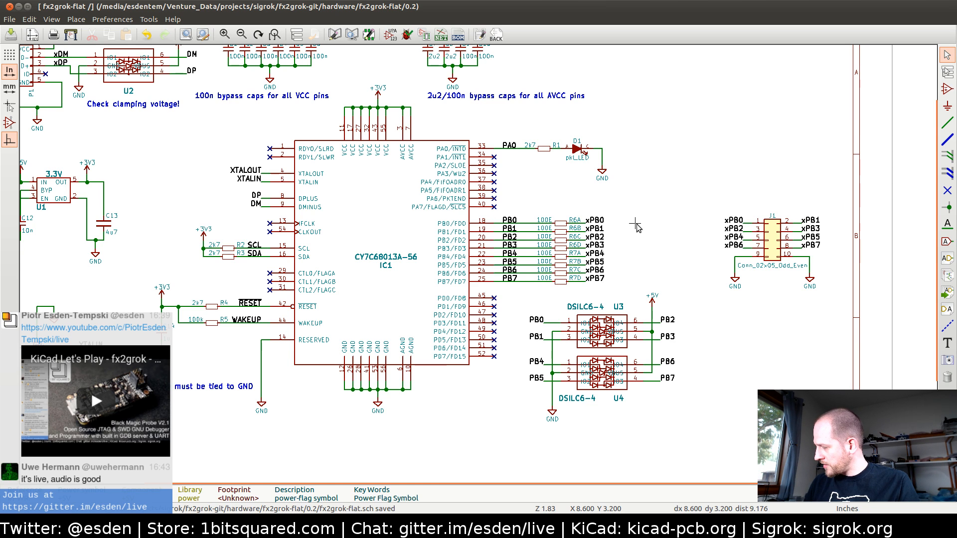
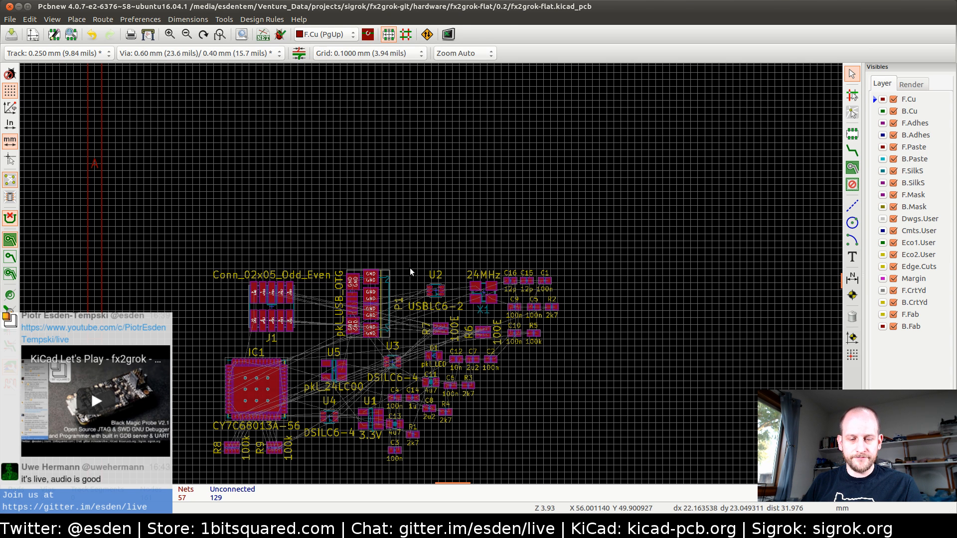
# - Set the number of copper layers in the PCB's layer setup to 4
pyautogui.moveTo(240, 168); pyautogui.dragTo(242, 310, button='middle')
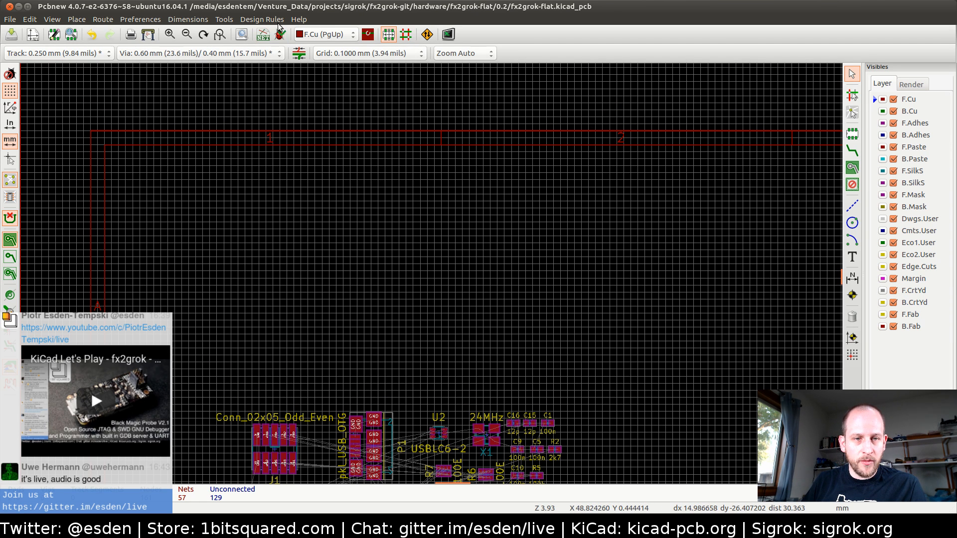
pyautogui.click(254, 20)
pyautogui.click(269, 44)
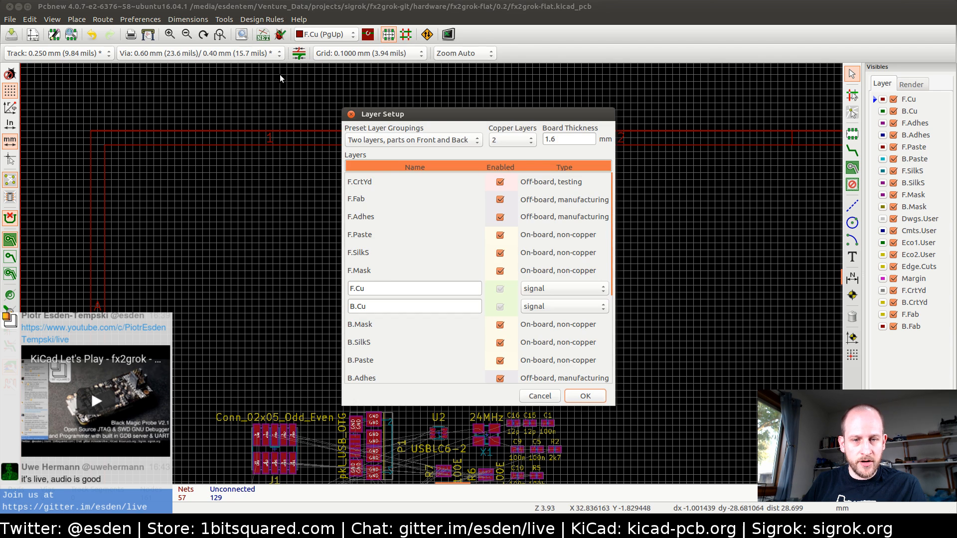
pyautogui.click(525, 139)
pyautogui.click(527, 153)
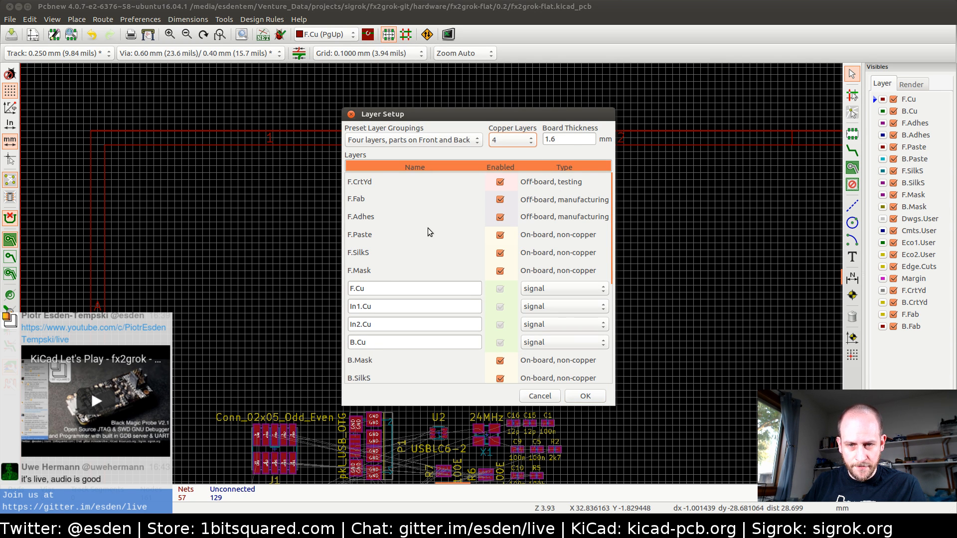
# - Disable the F.Adhes and B.Adhes adhesive layers in the layer setup
pyautogui.click(500, 217)
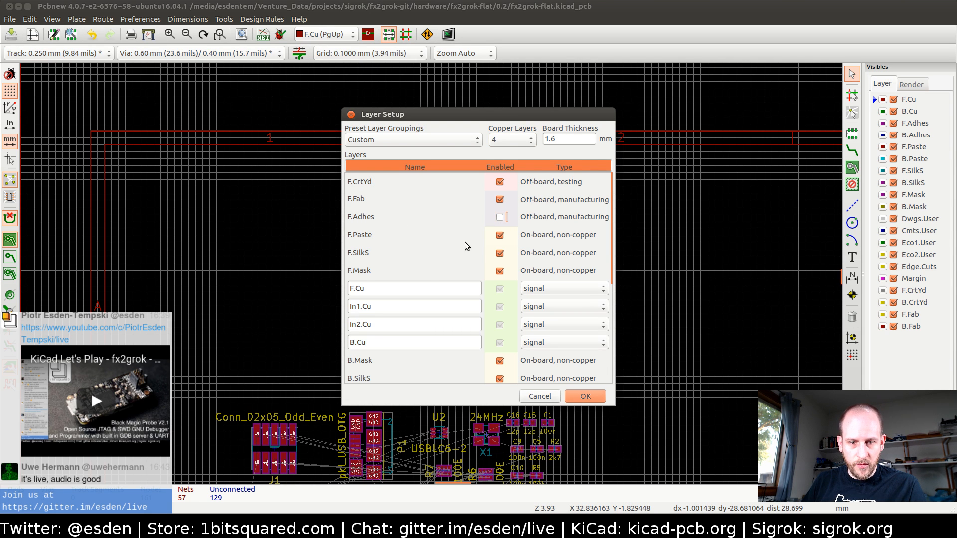
pyautogui.scroll(-3, 456, 258)
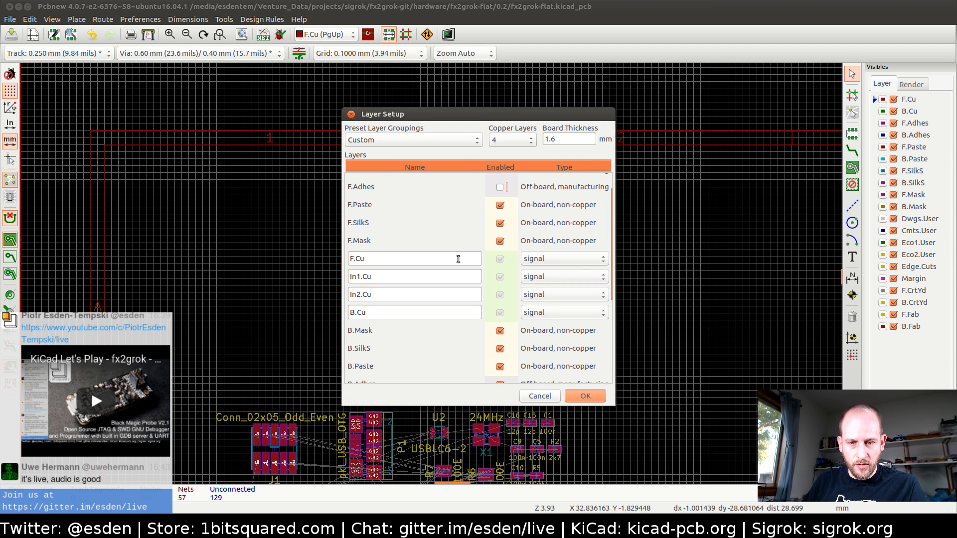
pyautogui.click(500, 347)
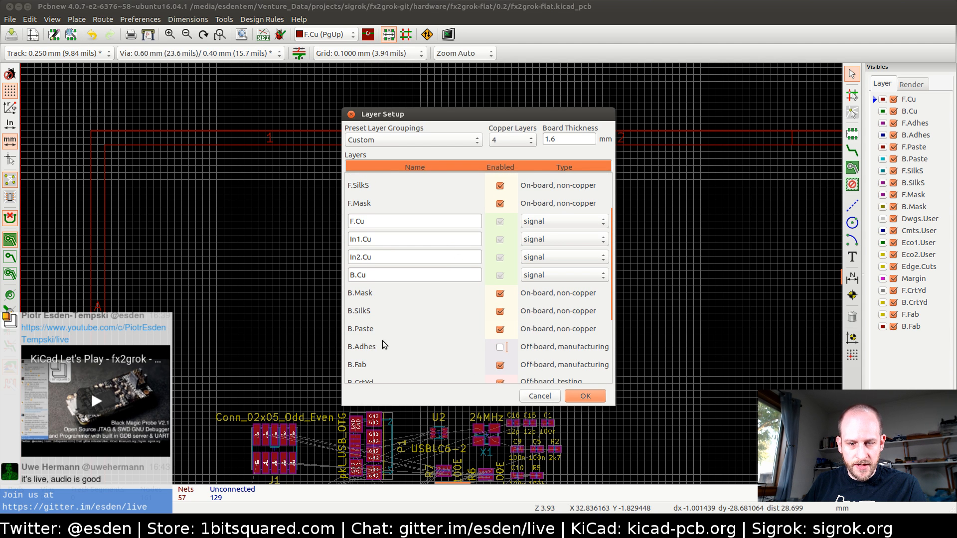
# - Disable the Eco1.User, Eco2.User, Margin and Cmts.User layers and apply the layer setup
pyautogui.scroll(-4, 413, 320)
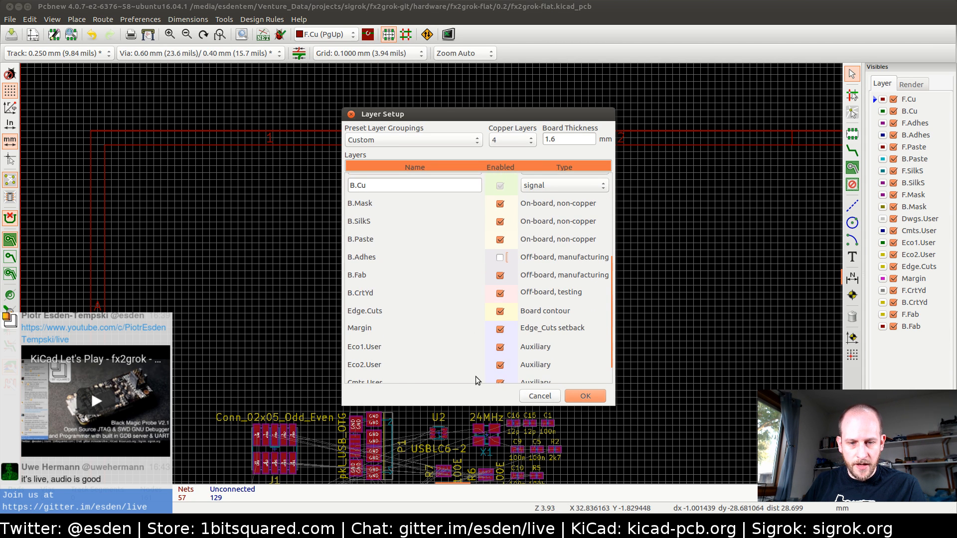
pyautogui.click(499, 348)
pyautogui.click(500, 365)
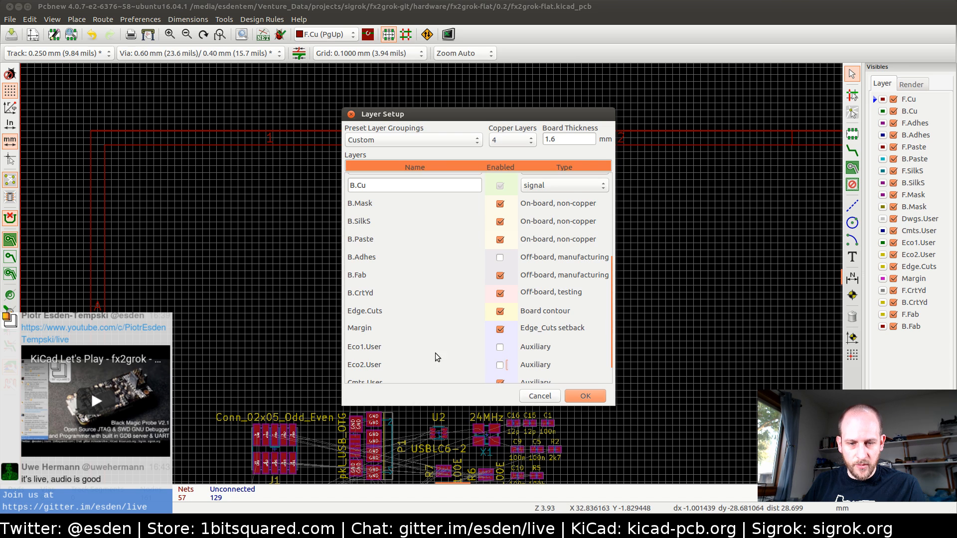
pyautogui.scroll(-1, 435, 353)
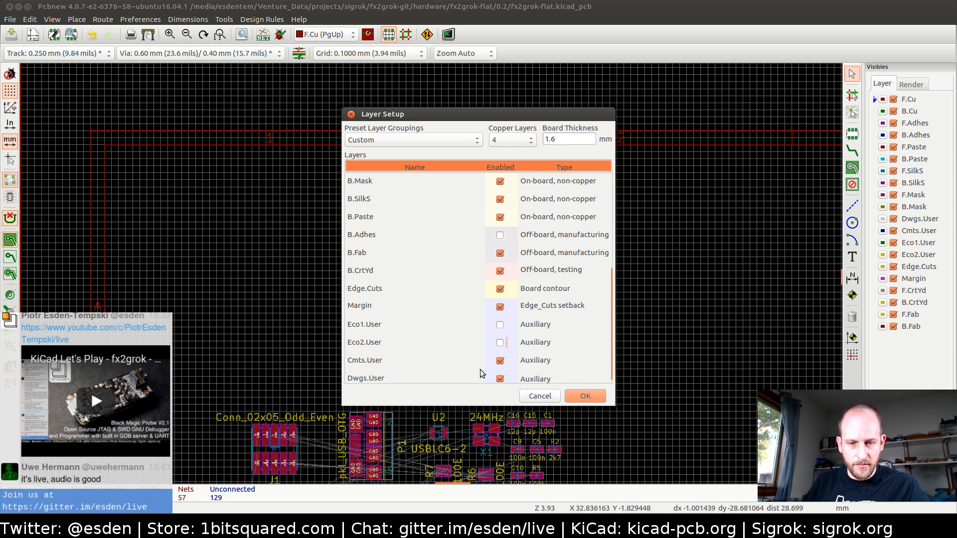
pyautogui.click(500, 306)
pyautogui.scroll(-1, 465, 350)
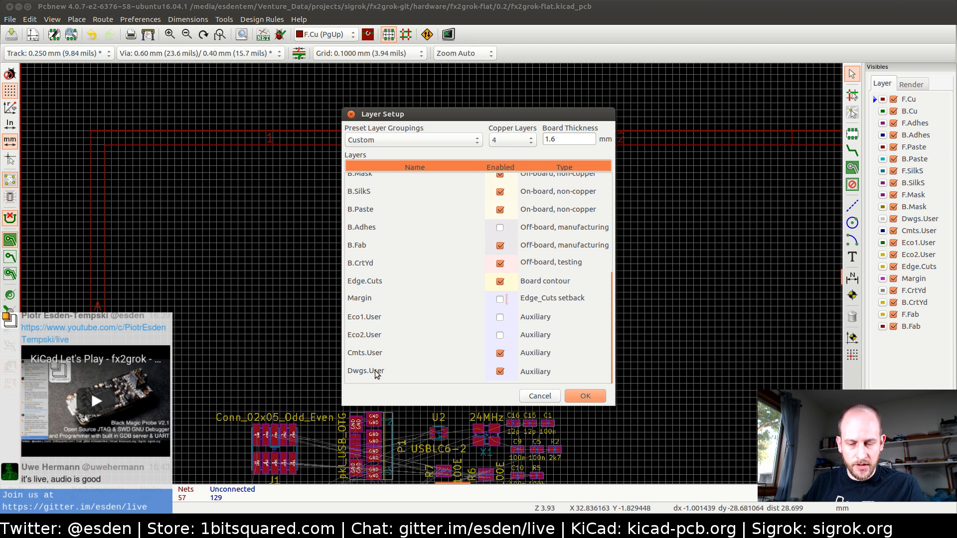
pyautogui.click(501, 353)
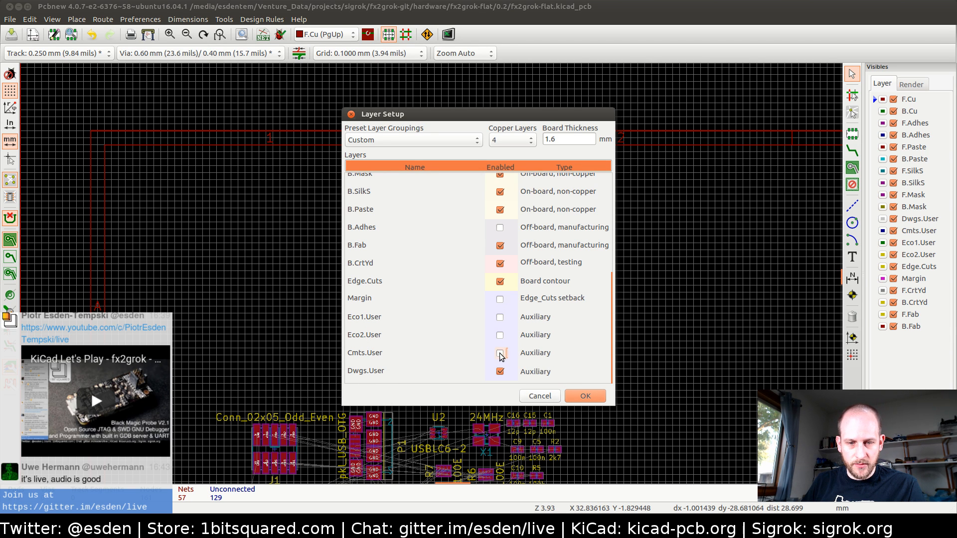
pyautogui.click(586, 396)
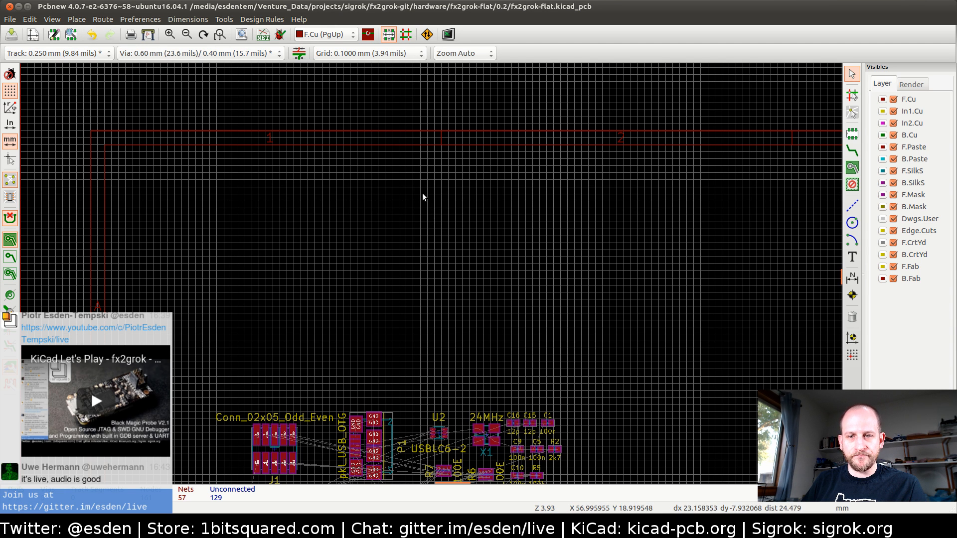
# - Make Edge.Cuts the active layer and activate the graphic line tool near the sheet's upper-left corner
pyautogui.click(881, 231)
pyautogui.click(851, 206)
pyautogui.scroll(3, 145, 177)
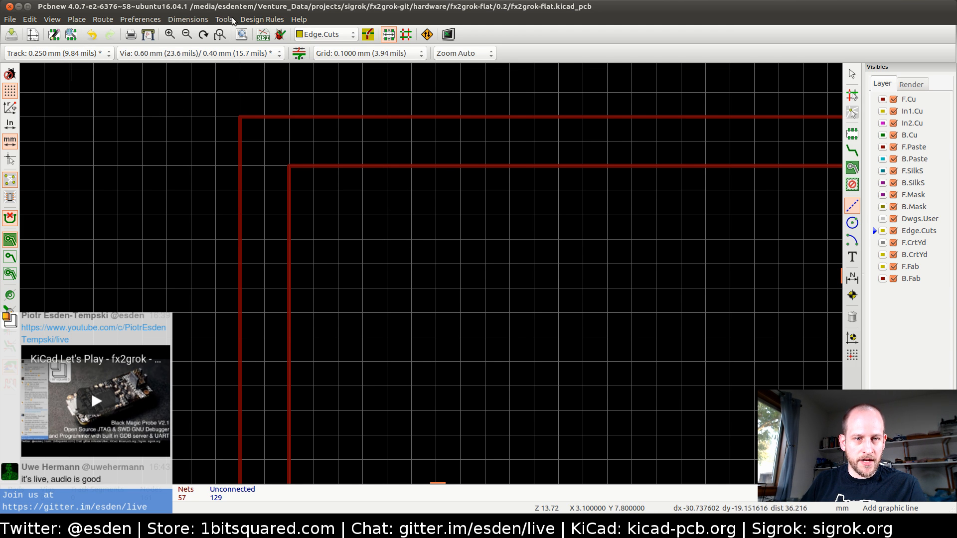
# - Set the minimum track width in the global design rules to 0.15 mm
pyautogui.click(262, 20)
pyautogui.click(262, 33)
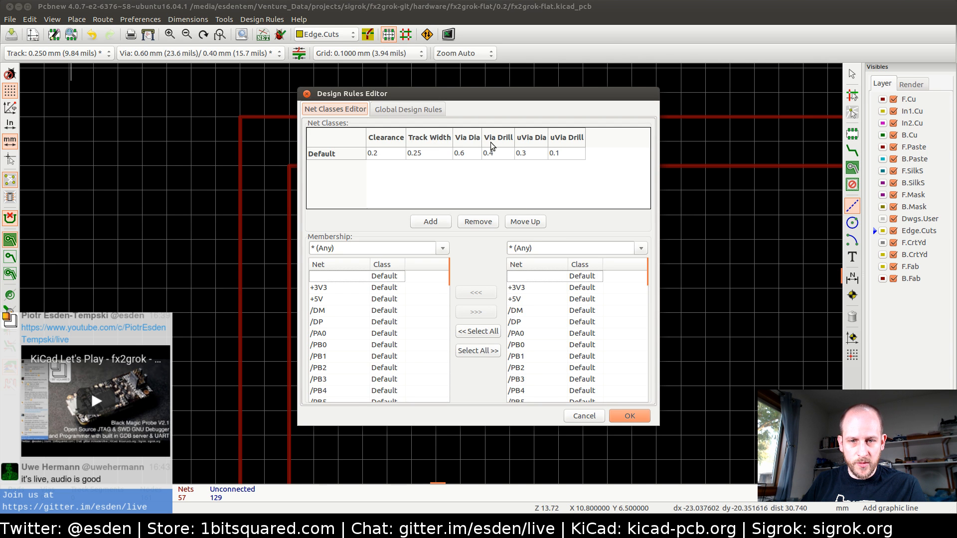
pyautogui.click(410, 109)
pyautogui.click(594, 139)
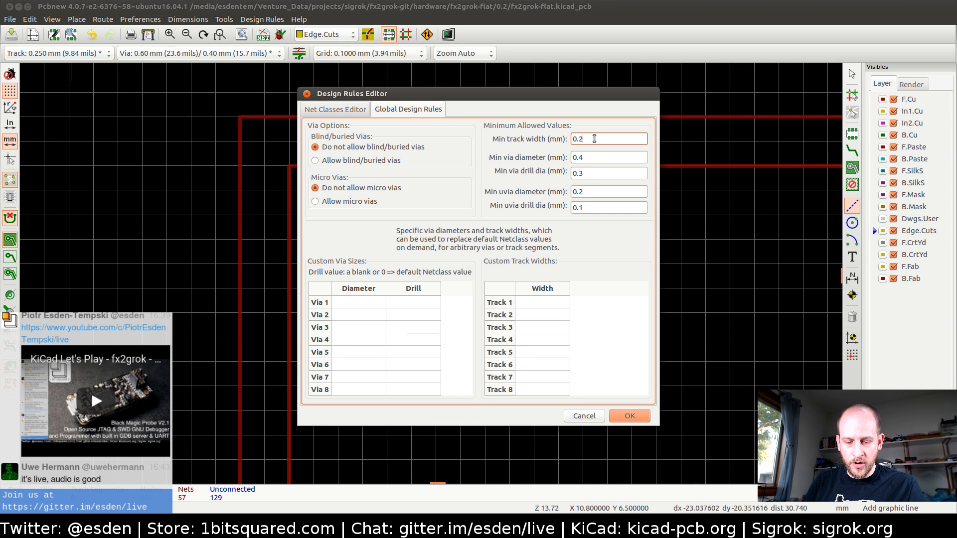
pyautogui.press('BackSpace')
pyautogui.write('15')
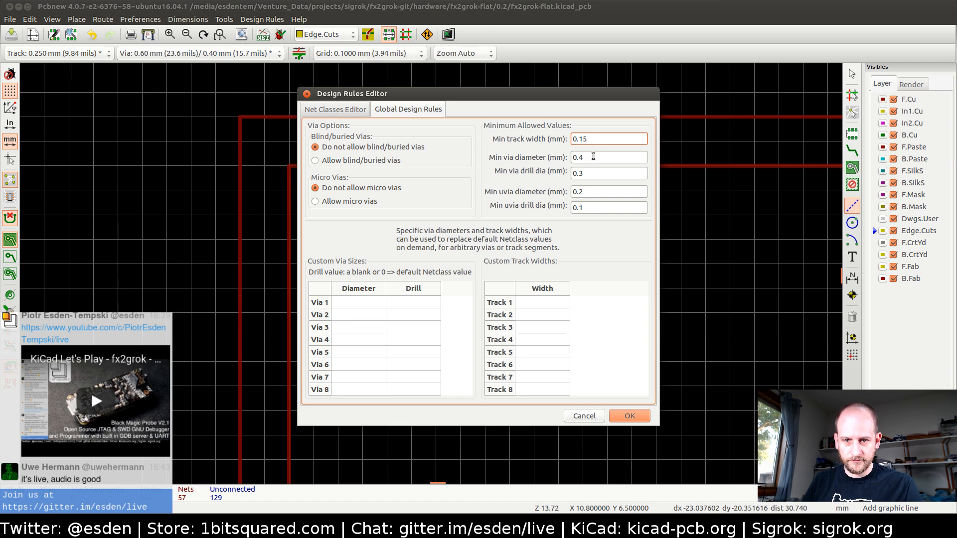
# - Set the minimum via diameter to 0.5 mm and the minimum via drill to 0.3 mm, and apply the design rules
pyautogui.click(595, 157)
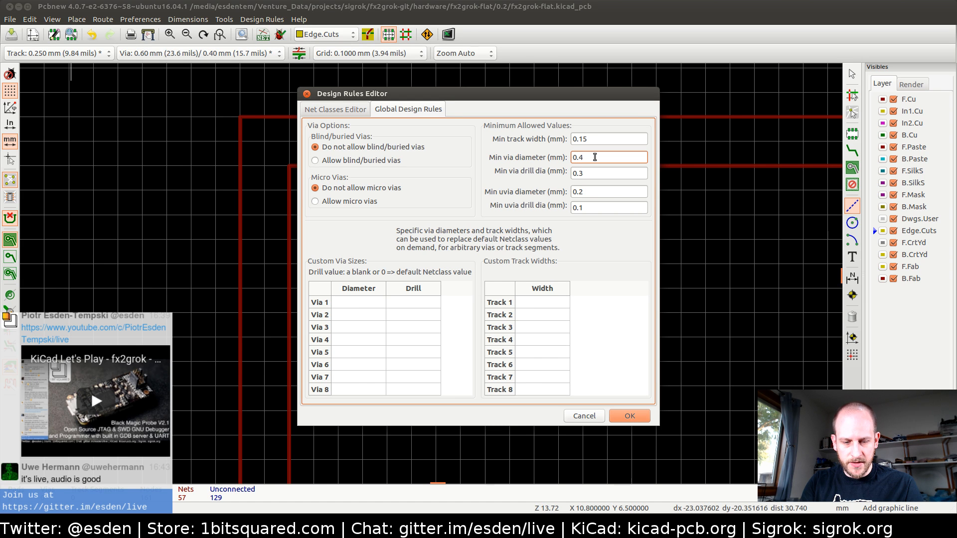
pyautogui.press('Tab')
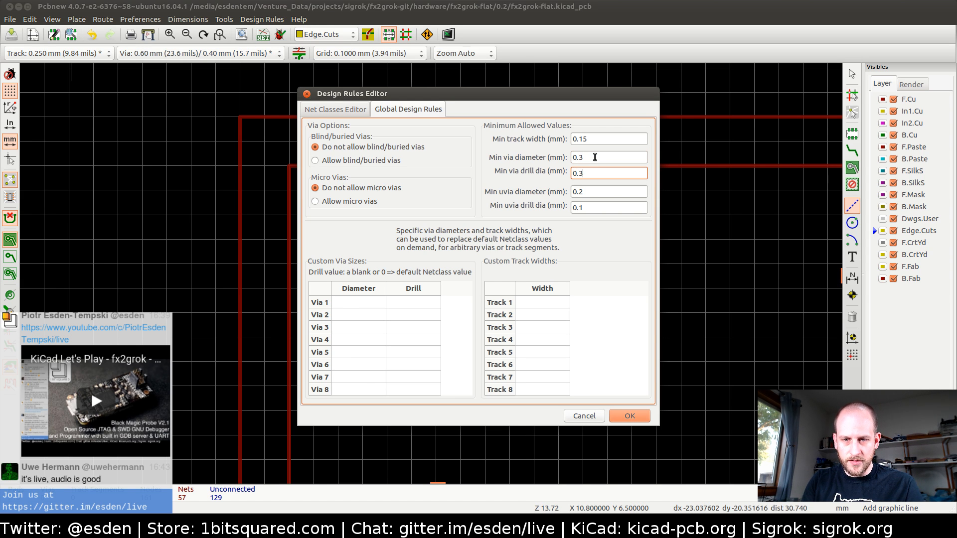
pyautogui.press('Tab')
pyautogui.hotkey('shift', 'Tab')
pyautogui.hotkey('shift', 'Tab')
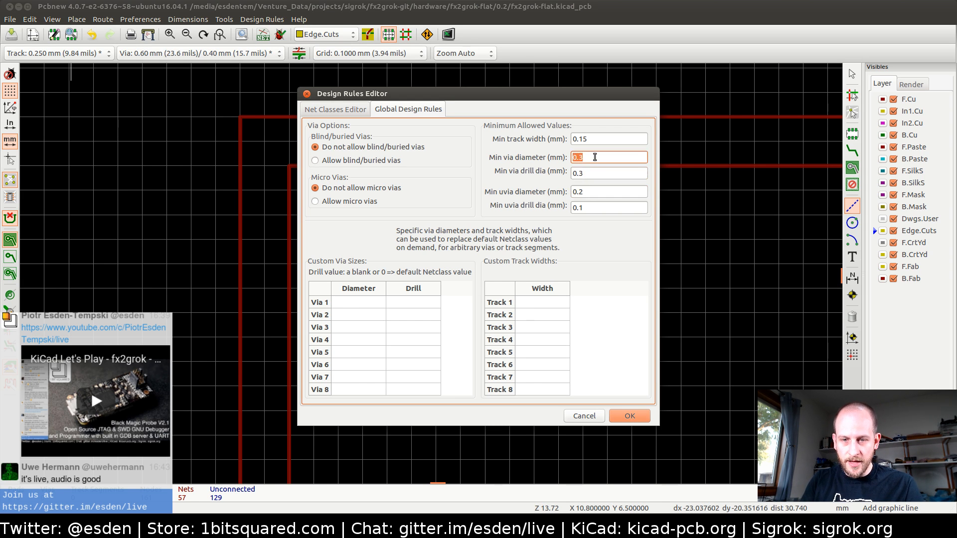
pyautogui.write('0.5')
pyautogui.press('Tab')
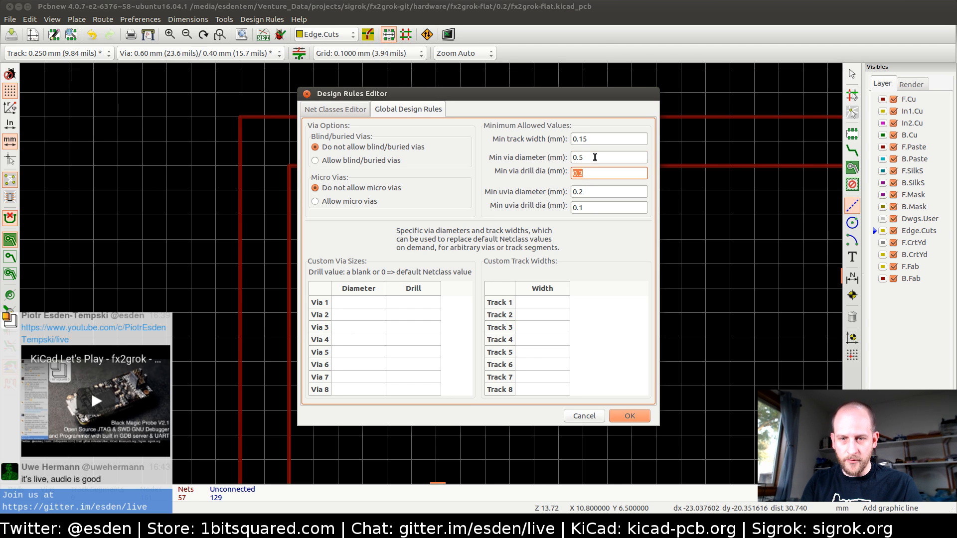
pyautogui.write('0.3')
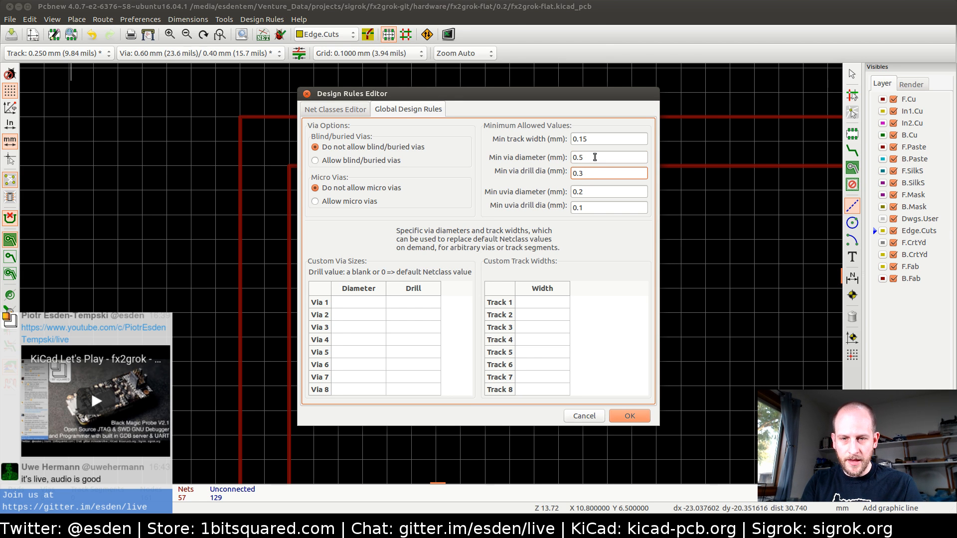
pyautogui.click(631, 415)
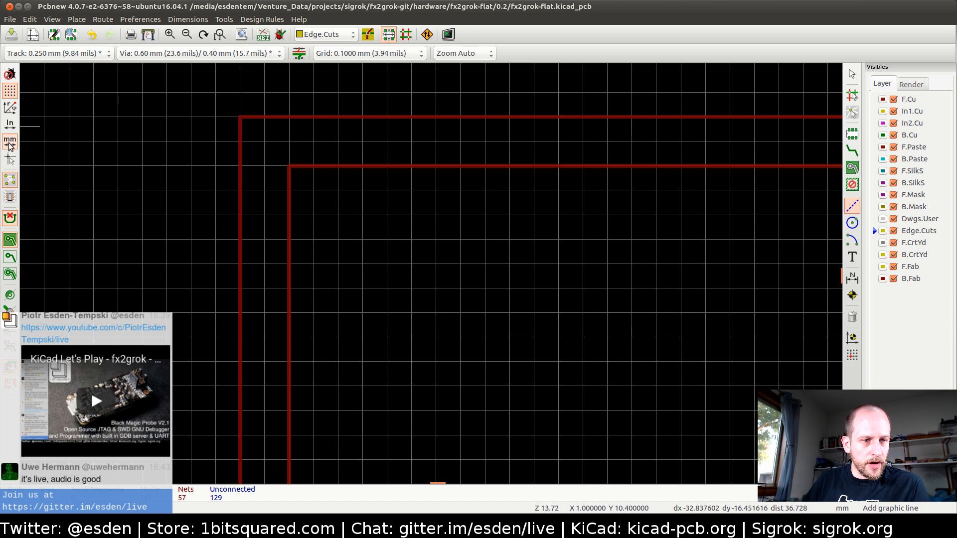
# - With the 0.1000 mm grid, start an Edge.Cuts line at X 20, Y 20 mm and zero the relative coordinates there
pyautogui.click(331, 54)
pyautogui.click(343, 62)
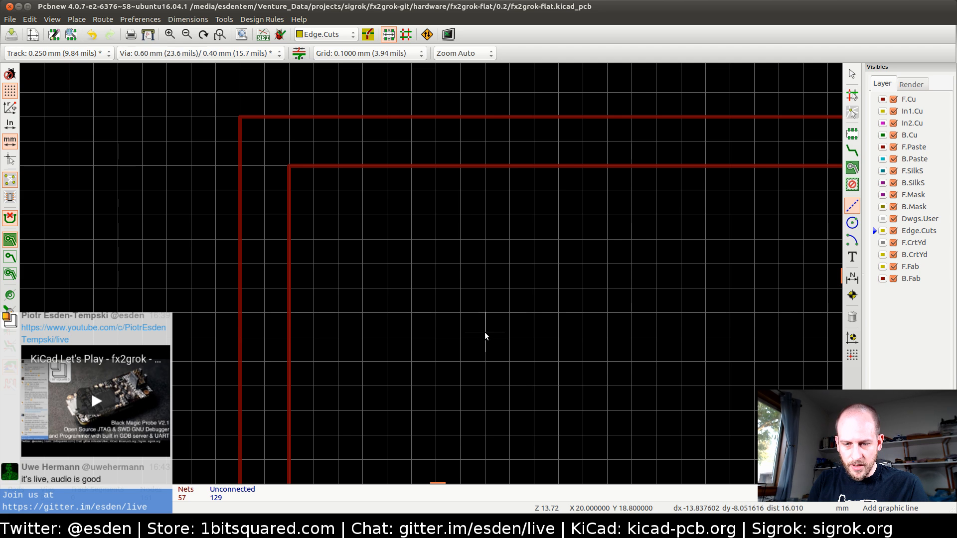
pyautogui.click(485, 361)
pyautogui.scroll(-4, 538, 368)
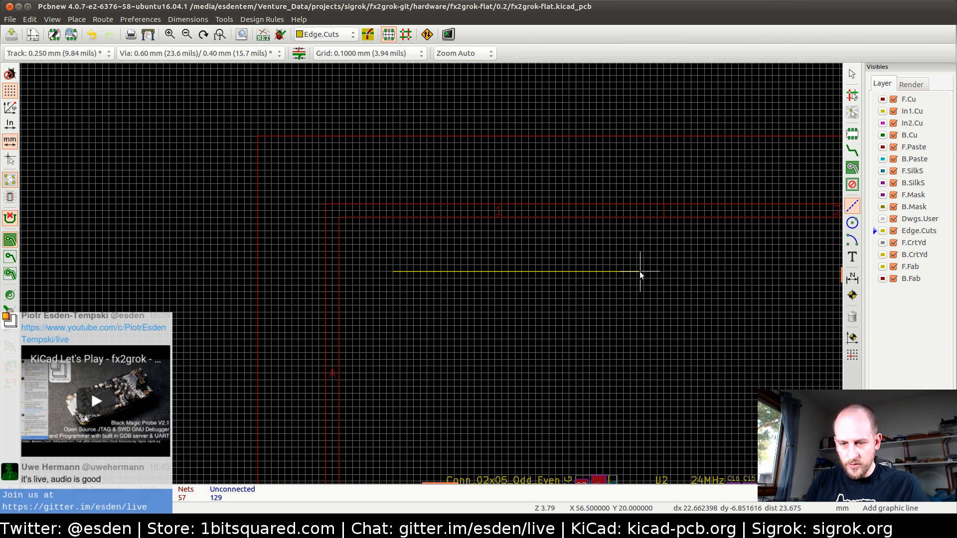
pyautogui.scroll(6, 639, 271)
pyautogui.keyDown('shift'); pyautogui.scroll(1, 462, 80); pyautogui.keyUp('shift')
pyautogui.press('space')
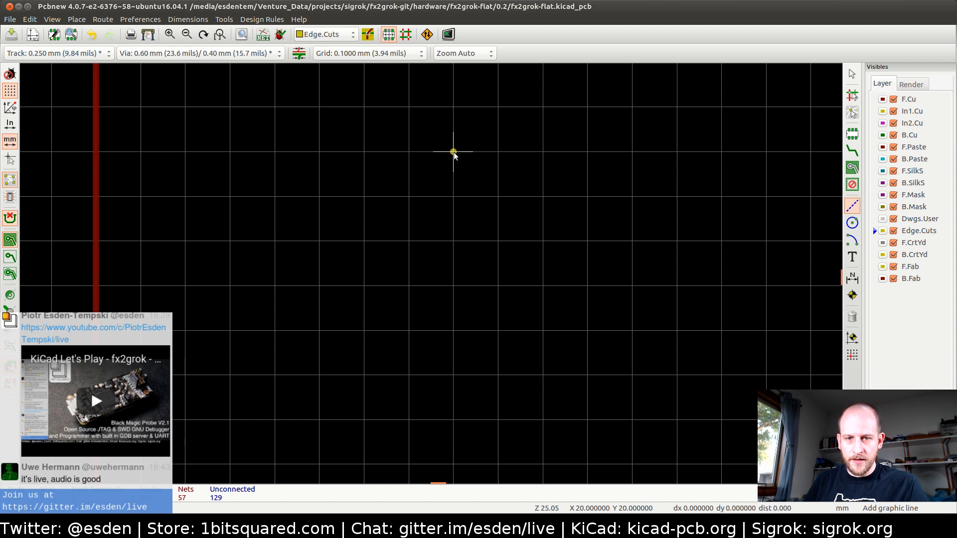
# - Switch to the terminal, launch screenkey and bring up the terminal session in fx2grok-flat/0.2
pyautogui.hotkey('alt', 'Tab')
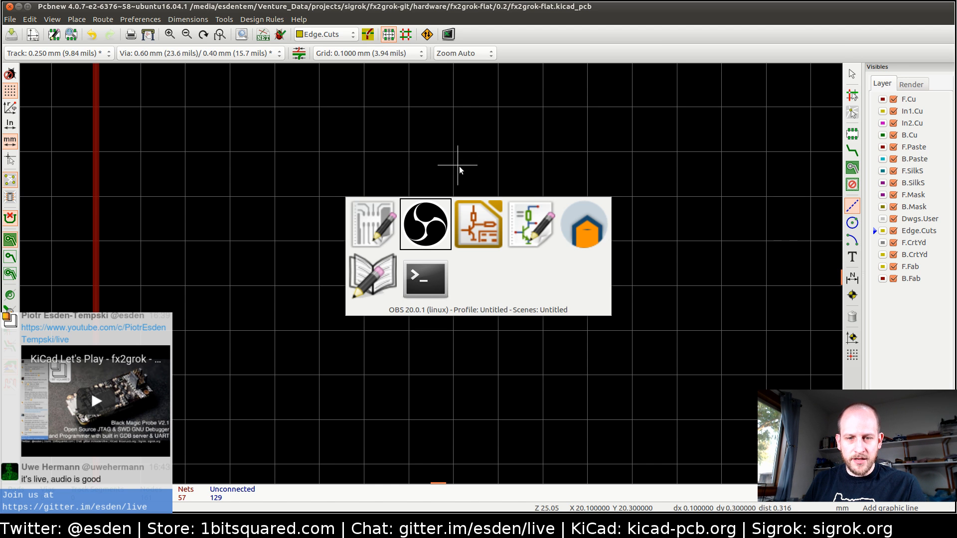
pyautogui.hotkey('alt', 'Tab')
pyautogui.hotkey('alt', 'Tab')
pyautogui.hotkey('alt', 'Tab')
pyautogui.hotkey('alt', 'Tab')
pyautogui.hotkey('alt', 'Tab')
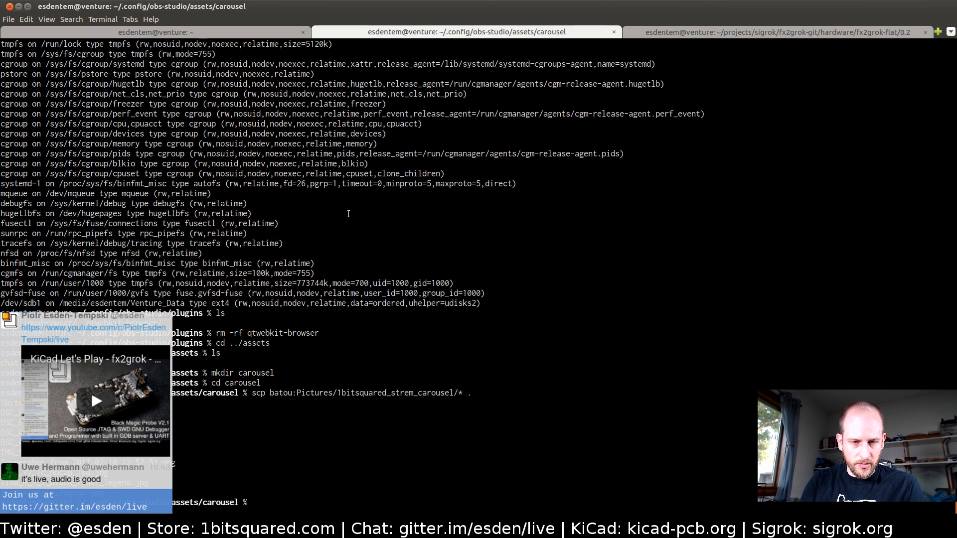
pyautogui.write('killall screen')
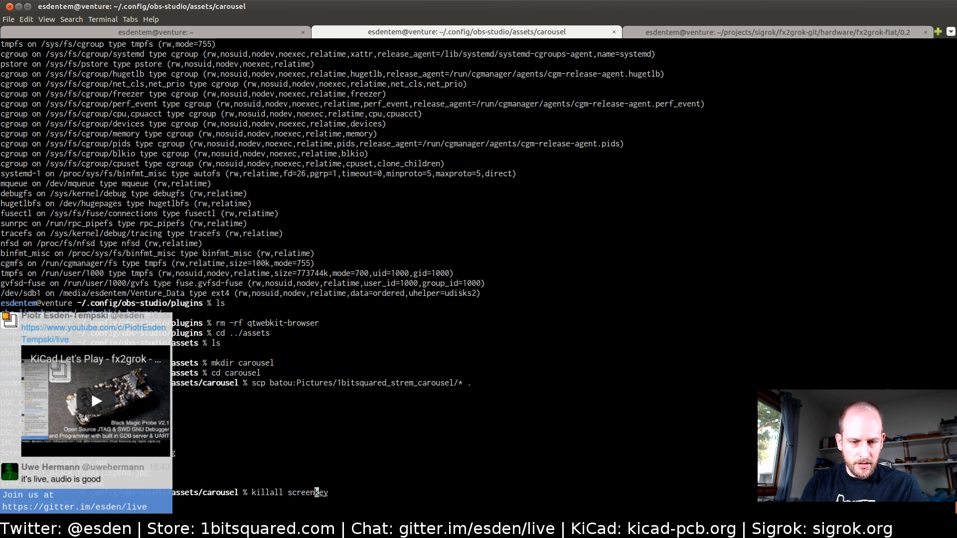
pyautogui.press('Left')
pyautogui.press('Left')
pyautogui.press('Left')
pyautogui.press('Left')
pyautogui.press('Left')
pyautogui.press('Left')
pyautogui.press('BackSpace')
pyautogui.press('BackSpace')
pyautogui.press('BackSpace')
pyautogui.press('BackSpace')
pyautogui.press('BackSpace')
pyautogui.press('BackSpace')
pyautogui.press('BackSpace')
pyautogui.press('BackSpace')
pyautogui.press('Return')
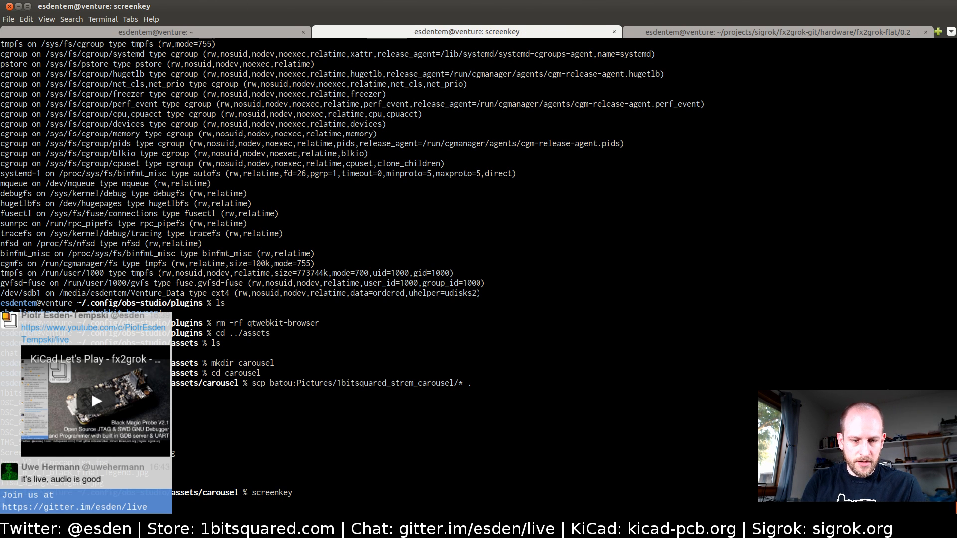
pyautogui.click(687, 32)
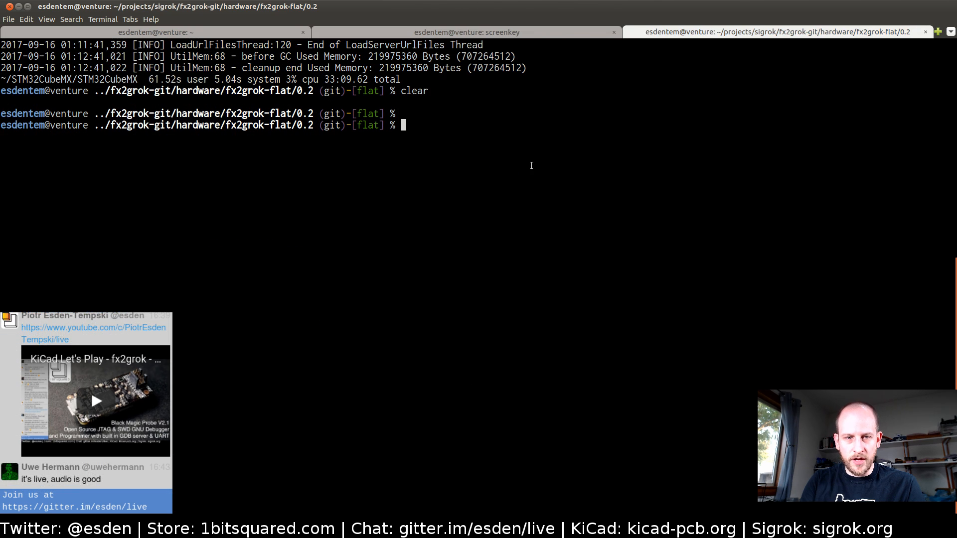
# - Return to Pcbnew and draw the board outline's upper edge on Edge.Cuts from X 20, Y 20 mm to X 50, Y 20 mm
pyautogui.hotkey('alt', 'Tab')
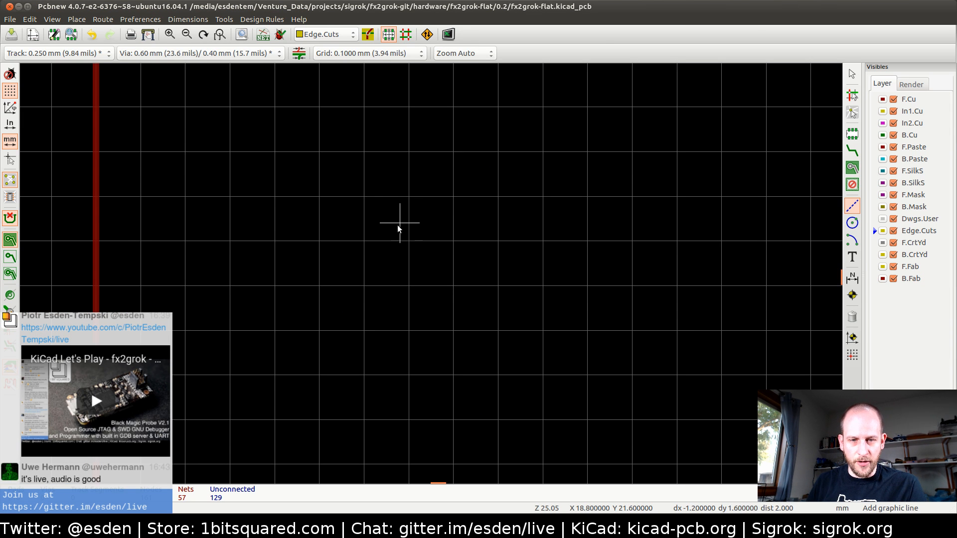
pyautogui.press('Up')
pyautogui.press('Up')
pyautogui.press('Up')
pyautogui.press('Up')
pyautogui.press('Up')
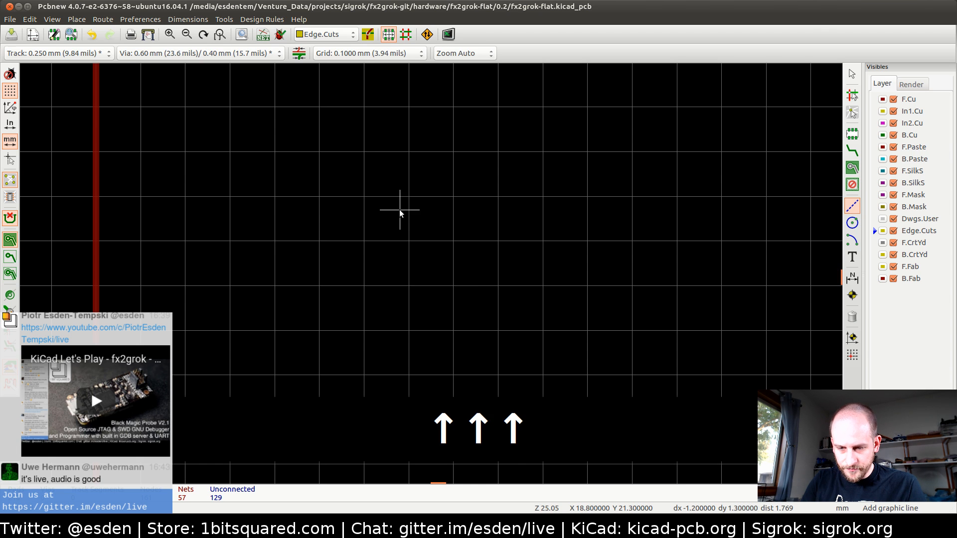
pyautogui.press('Up')
pyautogui.press('Up')
pyautogui.press('Up')
pyautogui.press('Up')
pyautogui.press('Up')
pyautogui.press('Up')
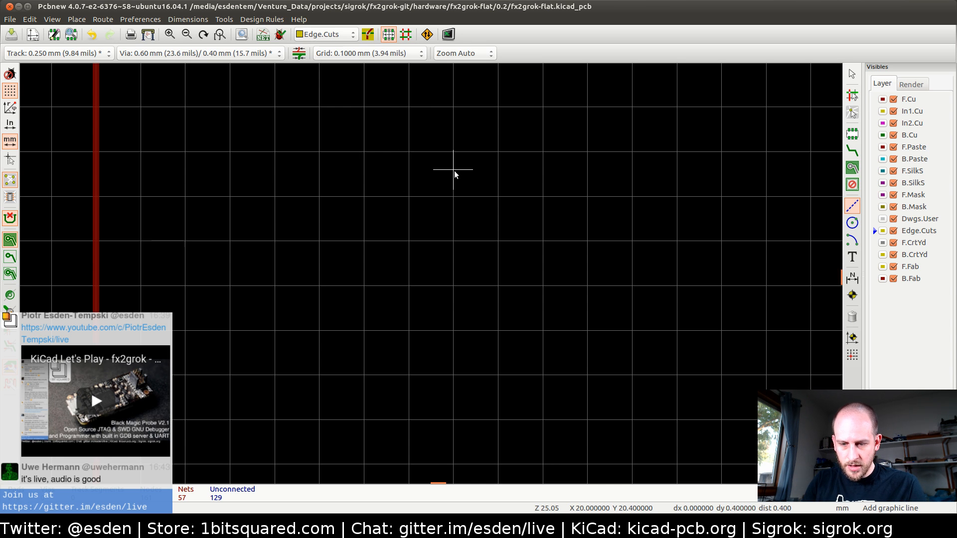
pyautogui.press('Up')
pyautogui.press('Up')
pyautogui.press('Up')
pyautogui.press('Up')
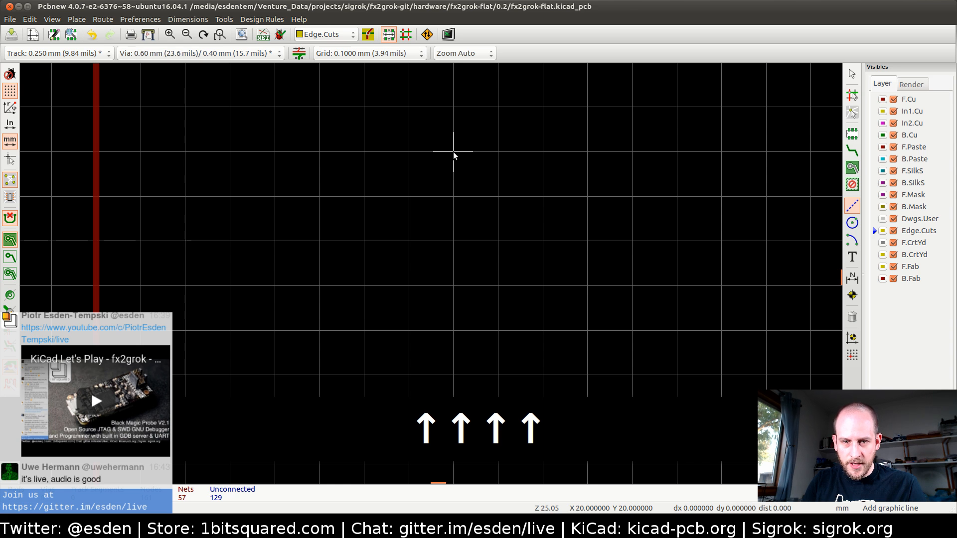
pyautogui.press('Return')
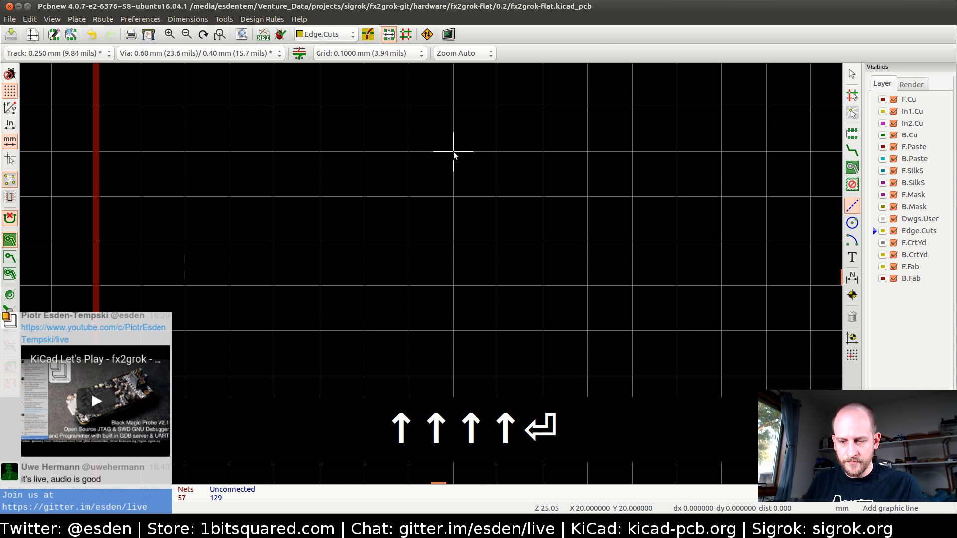
pyautogui.scroll(-3, 433, 277)
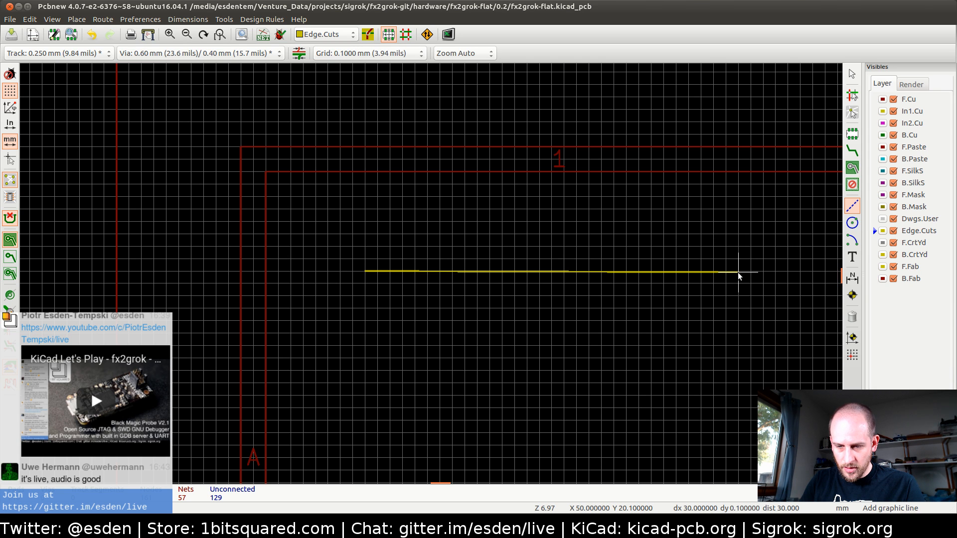
pyautogui.press('Left')
pyautogui.press('Up')
pyautogui.press('Down')
pyautogui.press('Up')
pyautogui.press('Right')
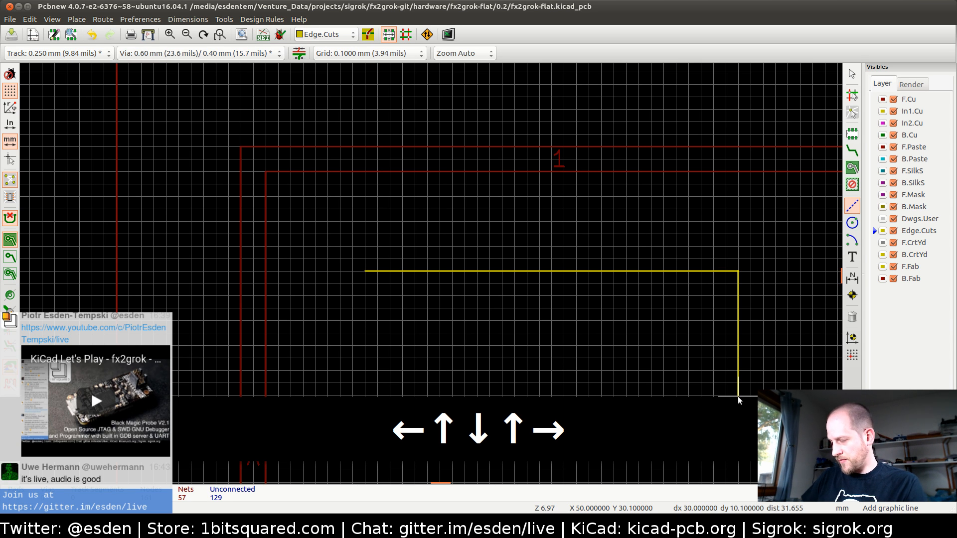
pyautogui.press('Escape')
pyautogui.press('Escape')
# - Extend the upper outline edge by moving its right endpoint to X 60, Y 20 mm
pyautogui.click(728, 271)
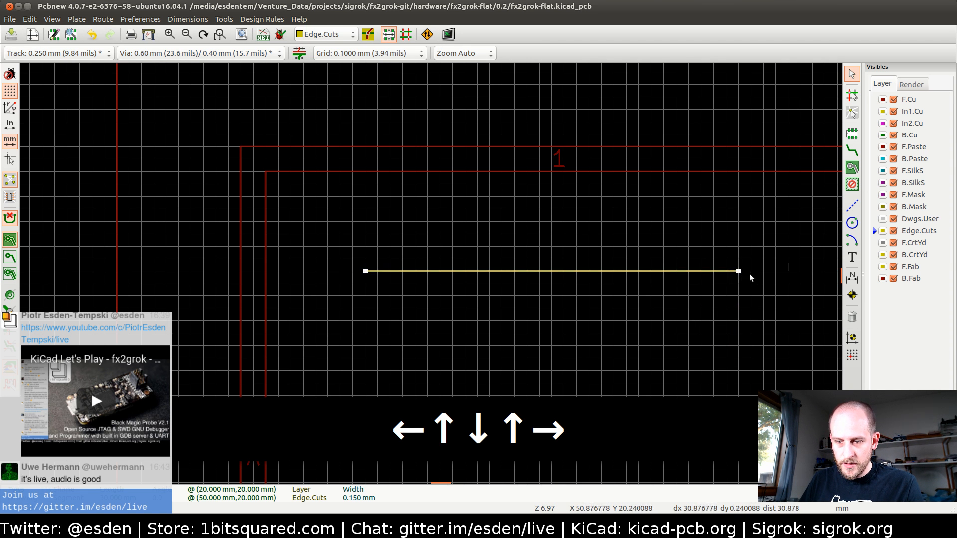
pyautogui.scroll(4, 750, 277)
pyautogui.moveTo(354, 258); pyautogui.dragTo(787, 259)
pyautogui.press('Escape')
pyautogui.press('Escape')
pyautogui.scroll(-4, 431, 273)
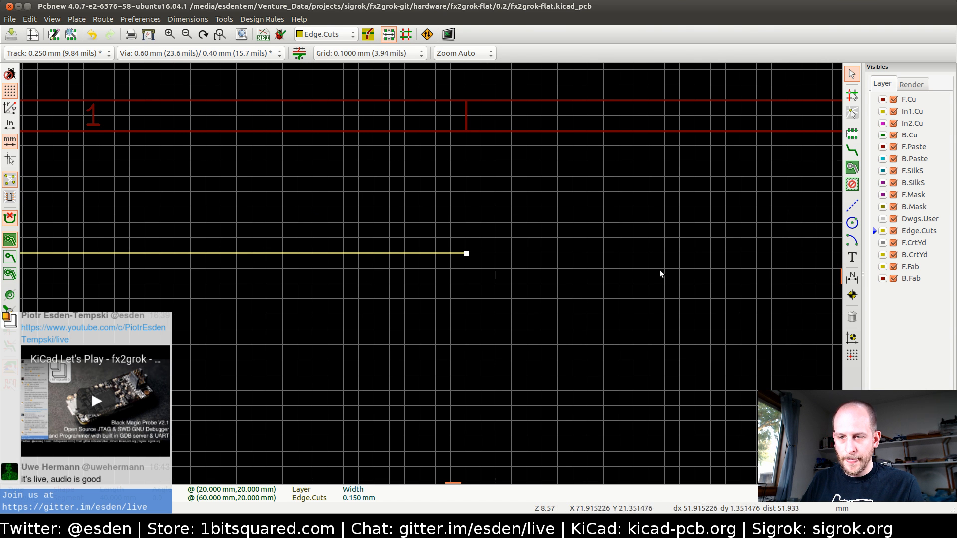
# - Draw the outline's right edge from X 60, Y 20 mm straight down to Y 40 mm
pyautogui.click(853, 206)
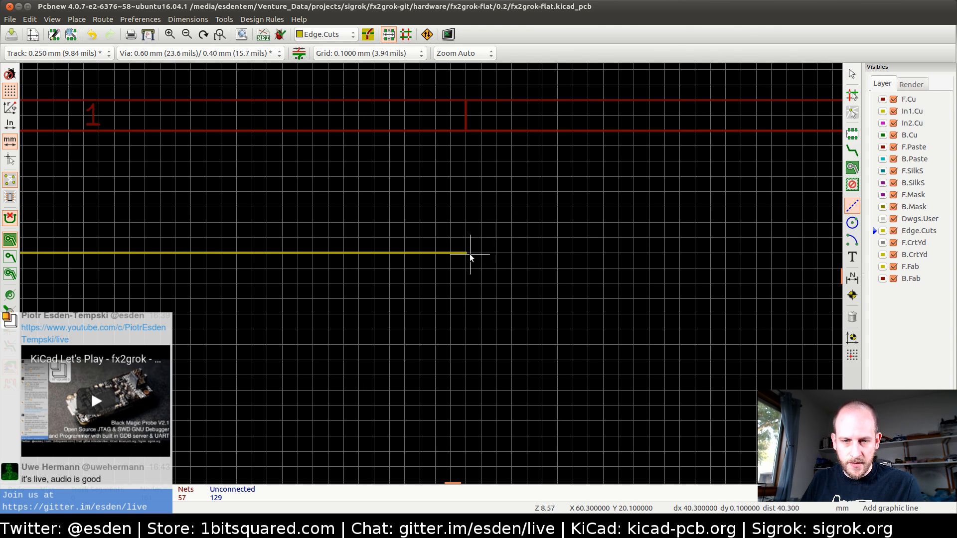
pyautogui.scroll(3, 467, 252)
pyautogui.click(438, 272)
pyautogui.scroll(-2, 437, 306)
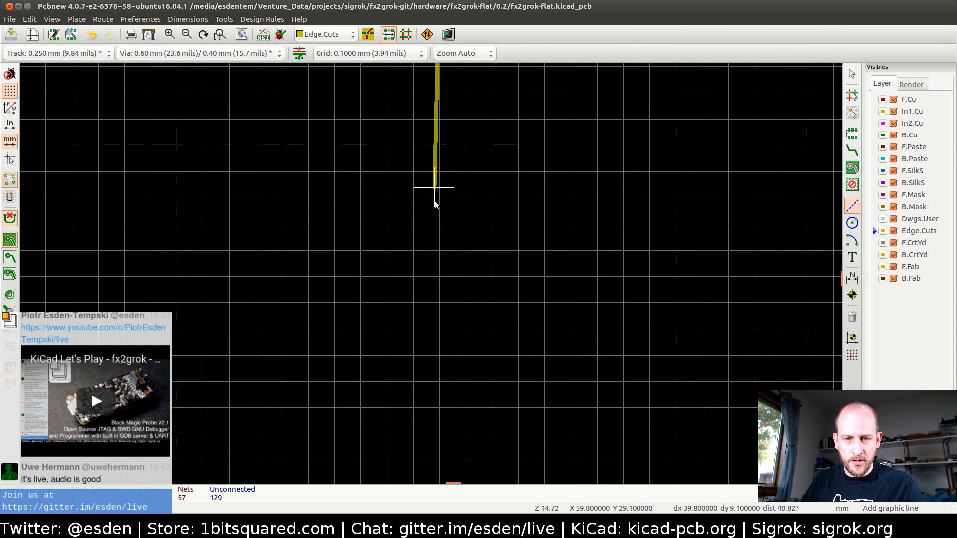
pyautogui.click(440, 417)
# - Draw the outline's lower and left edges through X 20, Y 40 mm, closing the rectangle at X 20, Y 20 mm
pyautogui.scroll(-4, 275, 418)
pyautogui.scroll(4, 325, 273)
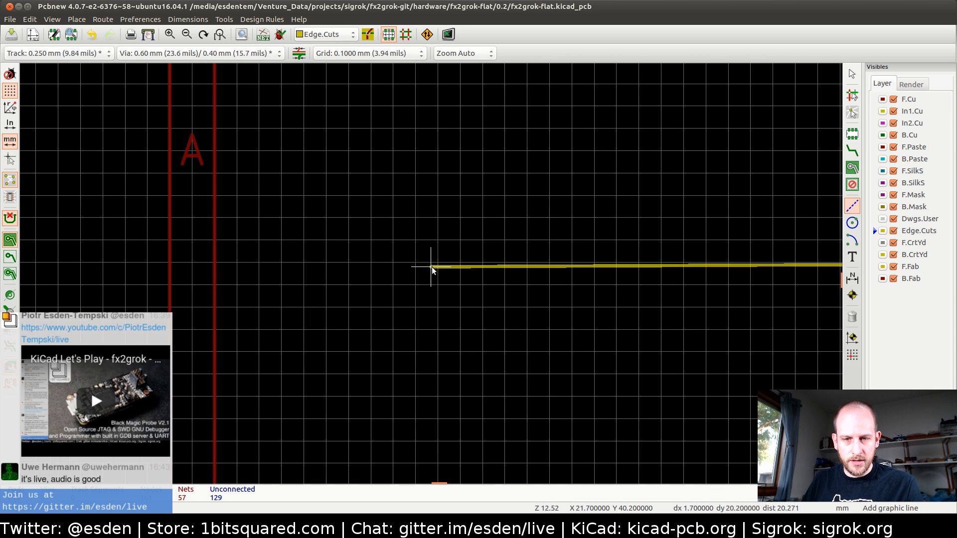
pyautogui.click(393, 262)
pyautogui.scroll(-3, 399, 265)
pyautogui.scroll(8, 431, 274)
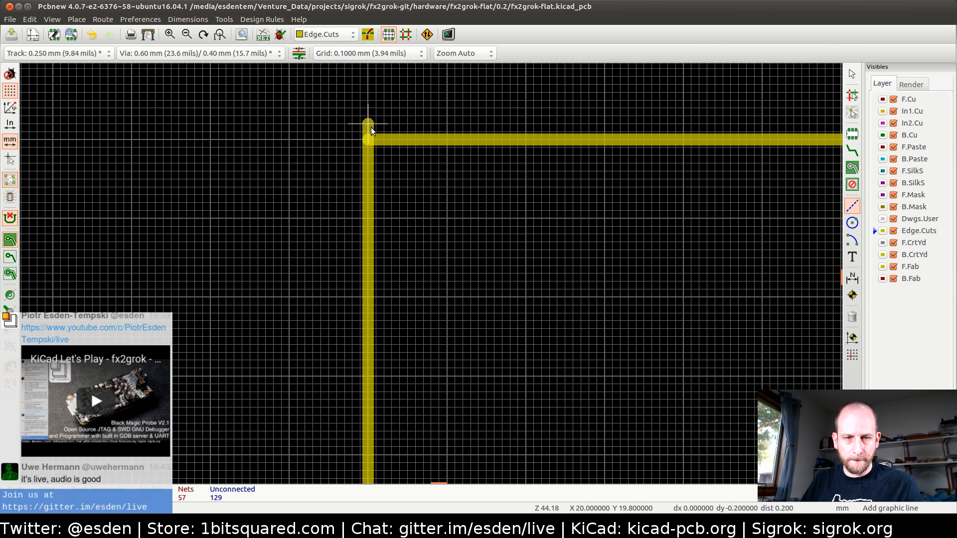
pyautogui.click(369, 137)
pyautogui.press('Escape')
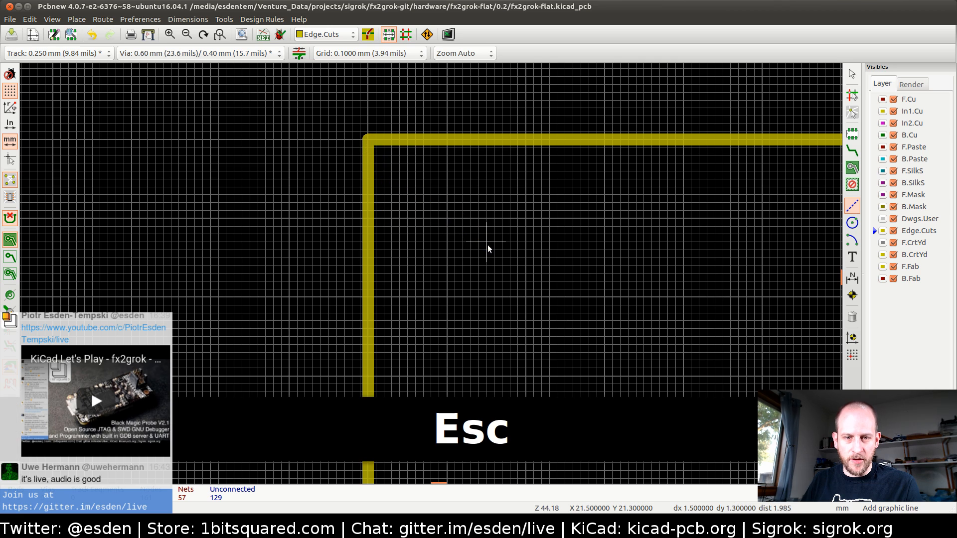
pyautogui.scroll(-2, 487, 244)
pyautogui.scroll(-9, 430, 273)
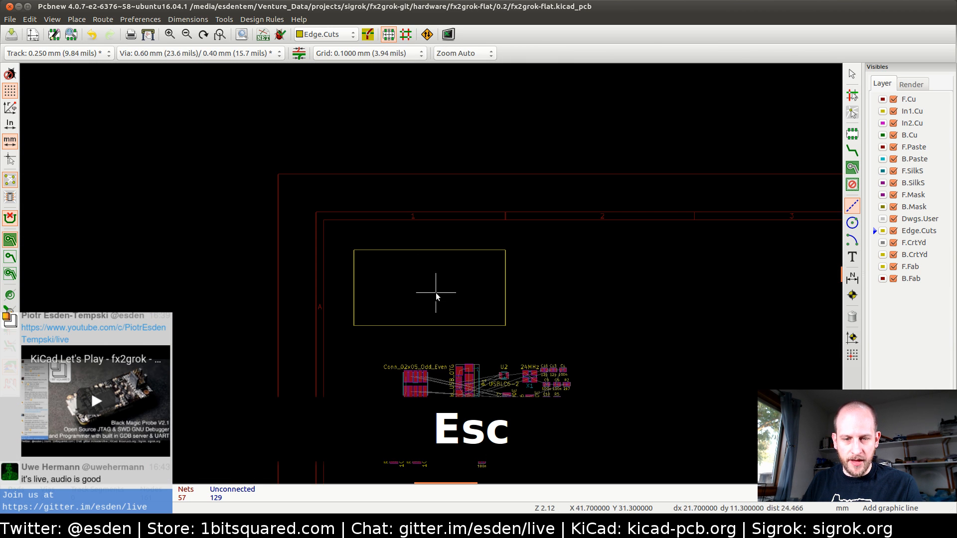
pyautogui.press('Escape')
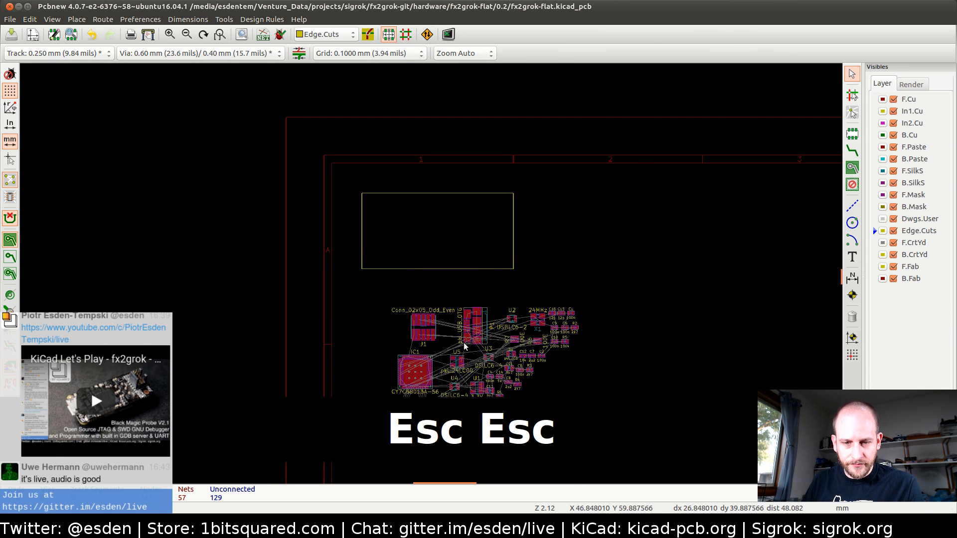
# - Rotate USB connector P1 to 180° and place it just below the board outline's lower left corner
pyautogui.scroll(5, 464, 363)
pyautogui.click(454, 248)
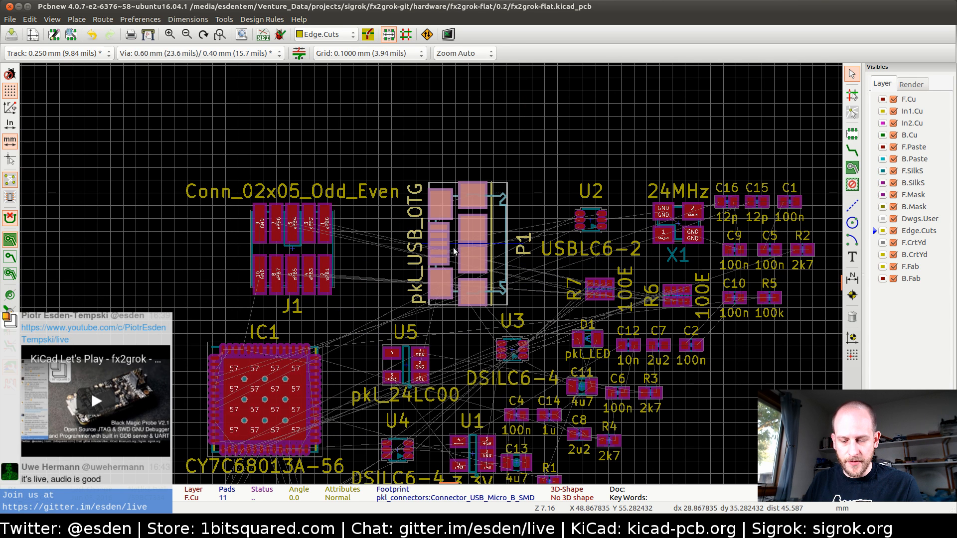
pyautogui.press('m')
pyautogui.press('r')
pyautogui.press('r')
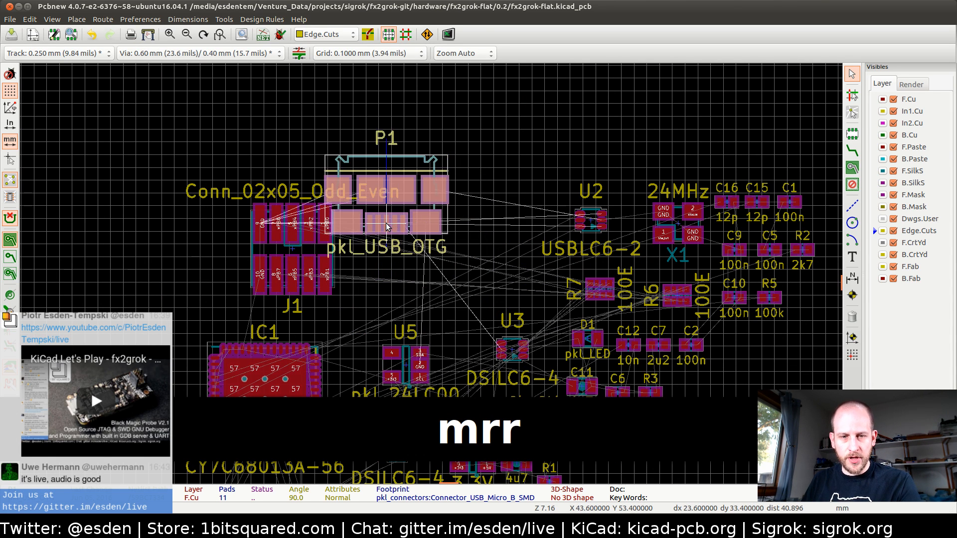
pyautogui.press('r')
pyautogui.press('r')
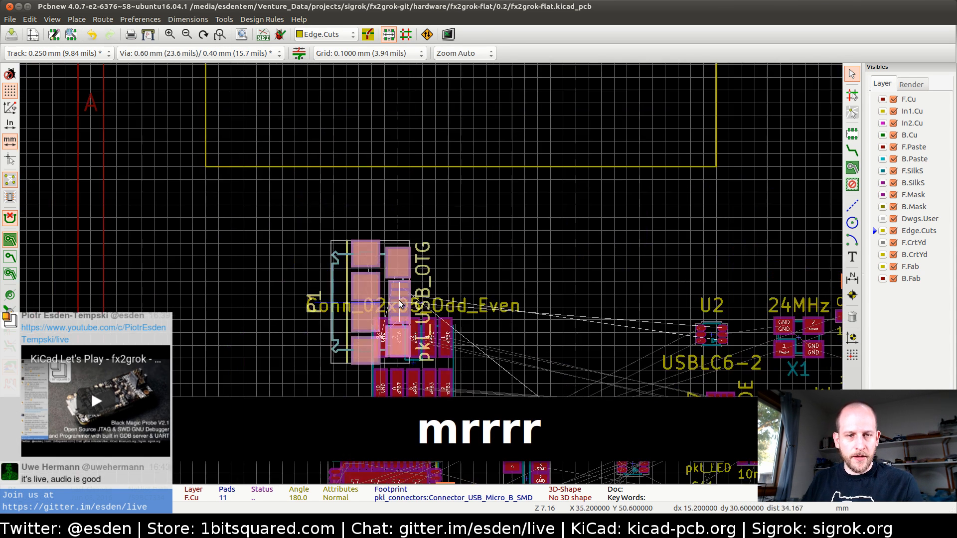
pyautogui.scroll(2, 257, 216)
pyautogui.scroll(-3, 431, 273)
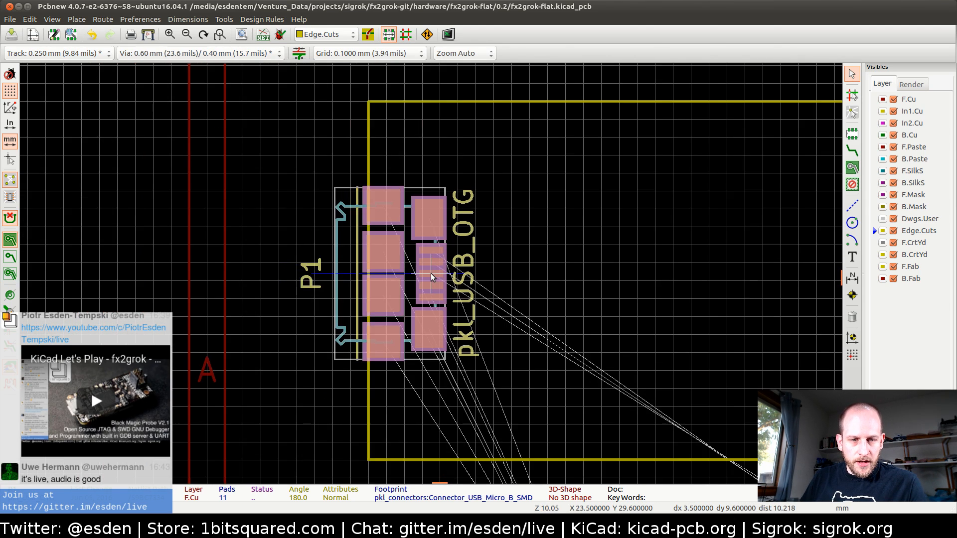
pyautogui.click(449, 380)
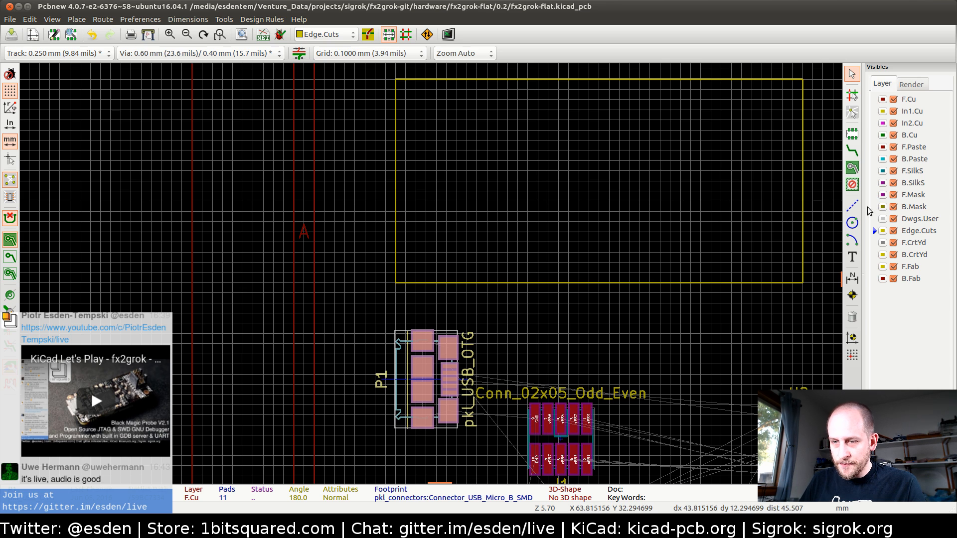
# - Draw a horizontal centre line on Dwgs.User from X 19 to X 61 mm at Y 30 mm, across the board outline
pyautogui.click(876, 218)
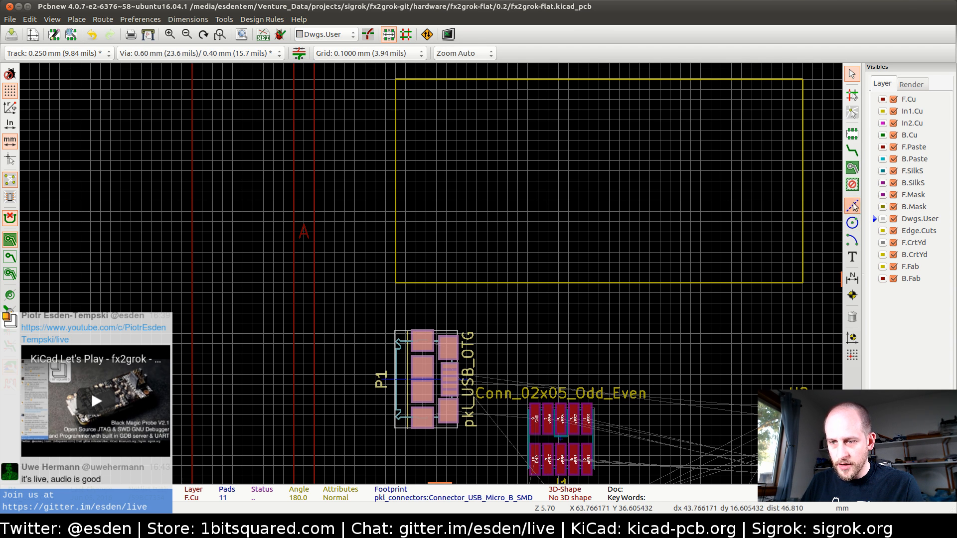
pyautogui.click(853, 206)
pyautogui.scroll(2, 442, 201)
pyautogui.scroll(-2, 434, 273)
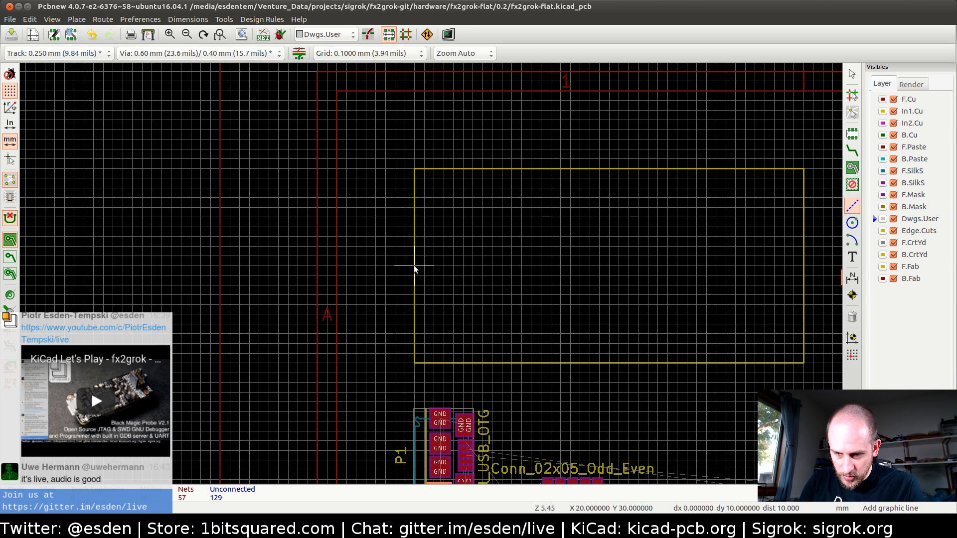
pyautogui.press('Left')
pyautogui.press('Left')
pyautogui.press('Left')
pyautogui.press('Left')
pyautogui.press('Left')
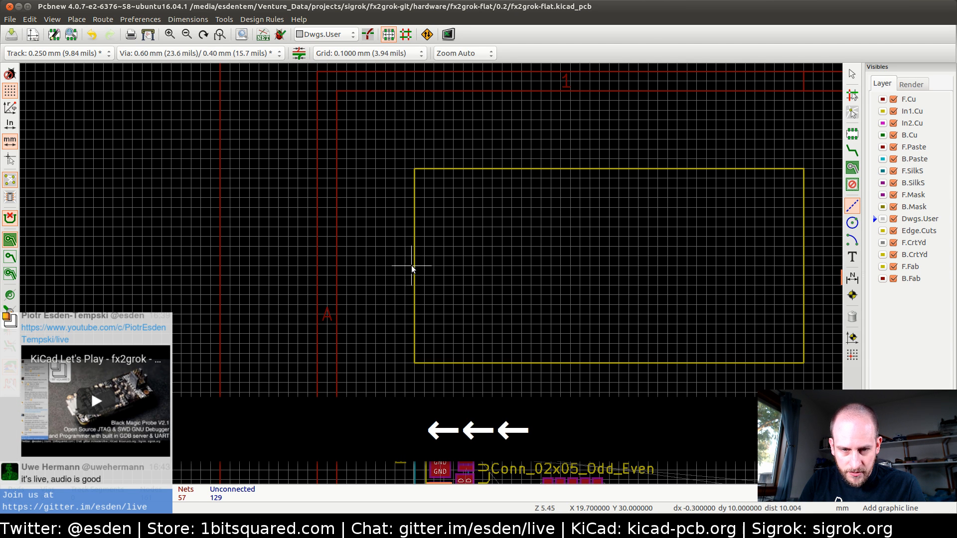
pyautogui.press('Left')
pyautogui.press('Left')
pyautogui.press('Left')
pyautogui.press('Left')
pyautogui.press('Left')
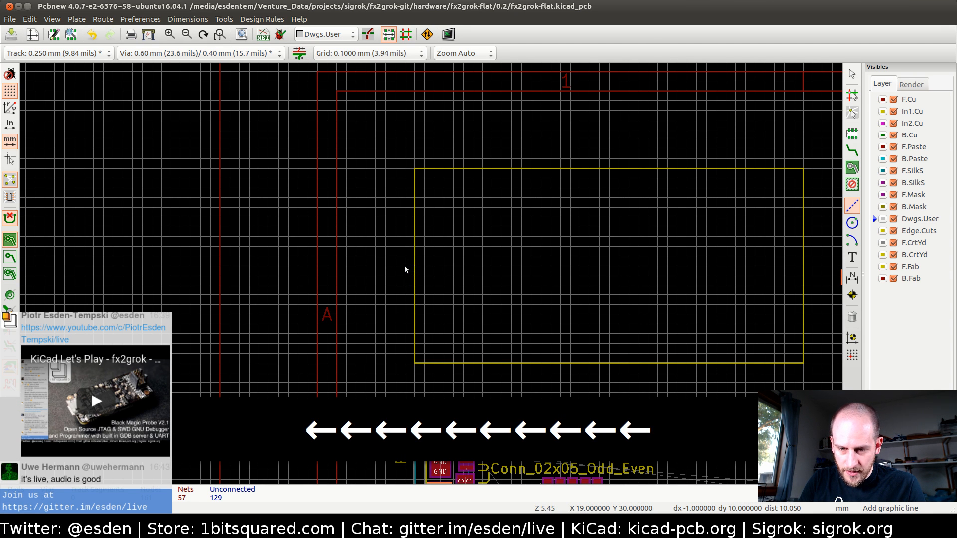
pyautogui.press('Return')
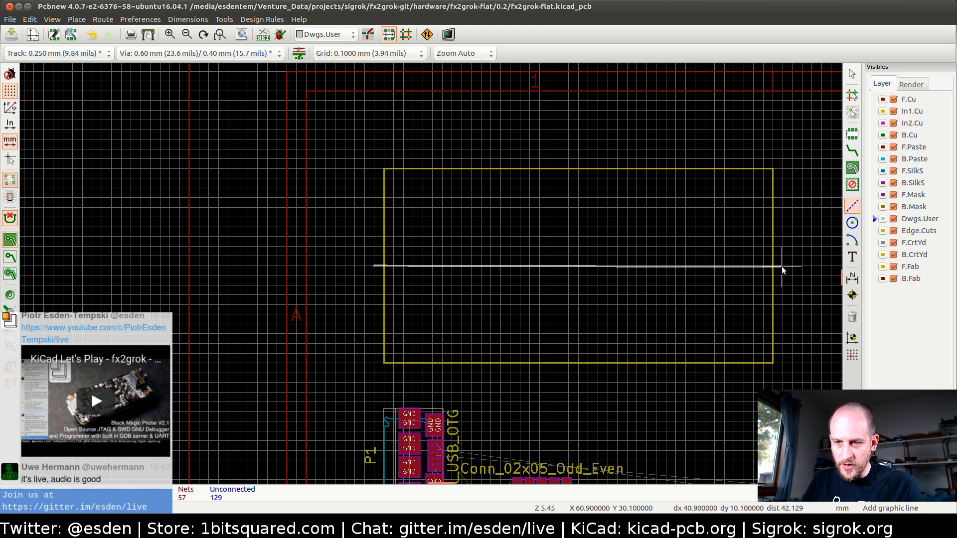
pyautogui.scroll(3, 781, 266)
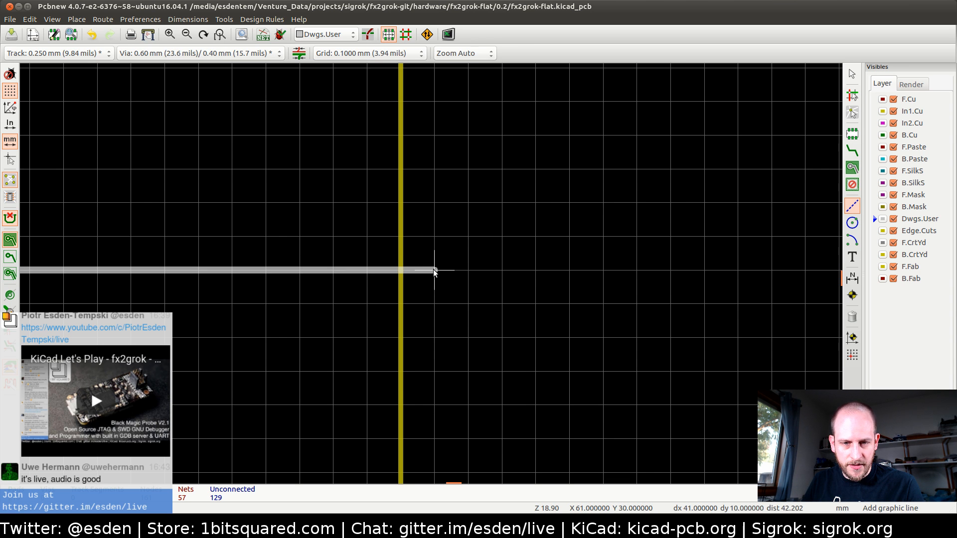
pyautogui.scroll(-5, 433, 272)
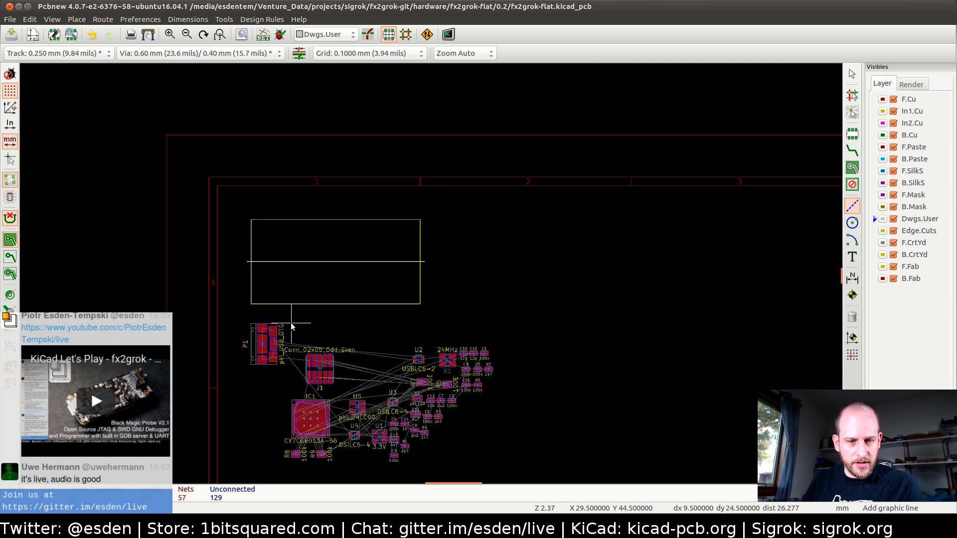
pyautogui.press('Escape')
# - Move USB connector P1 onto the centre line at X 21.5, Y 30 mm, aligning its board-edge line with the outline's left edge
pyautogui.moveTo(334, 316); pyautogui.dragTo(407, 277, button='middle')
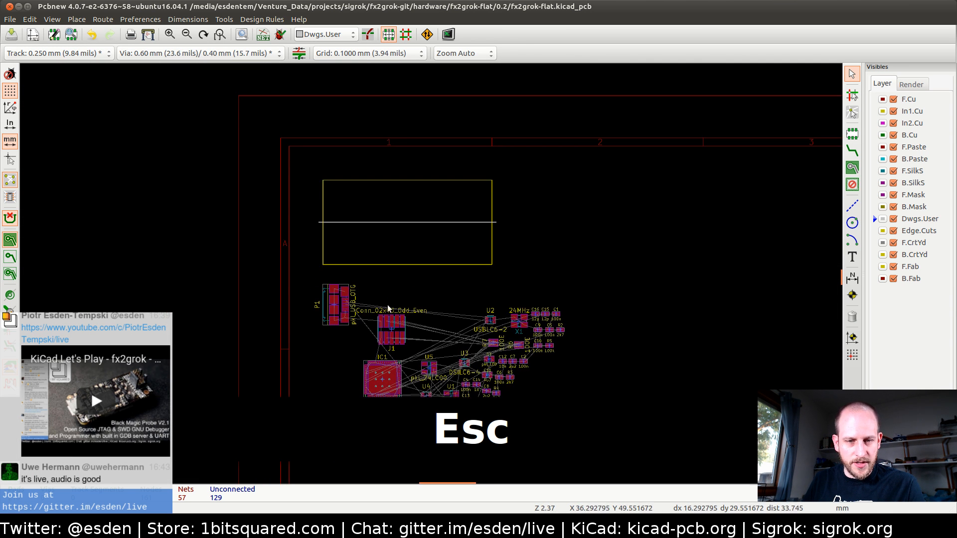
pyautogui.click(333, 309)
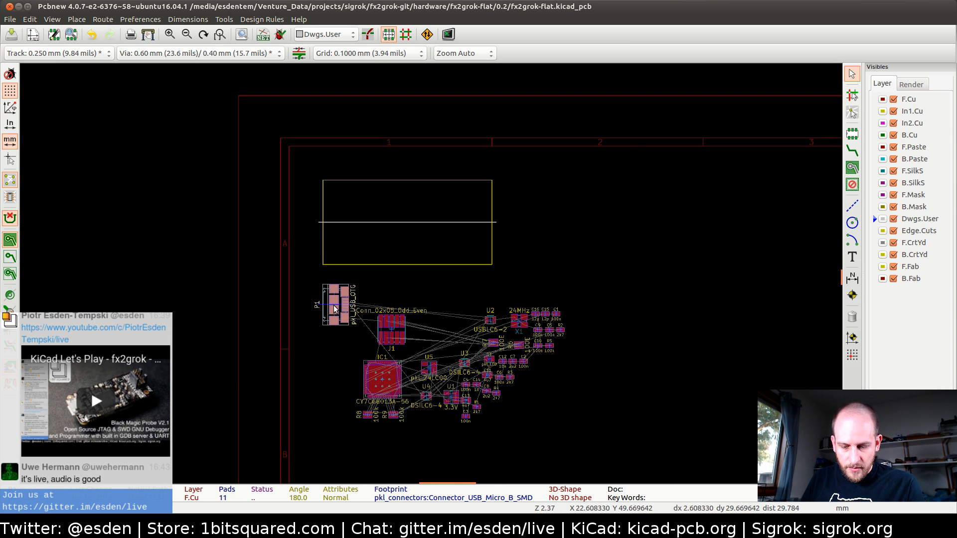
pyautogui.press('m')
pyautogui.scroll(7, 433, 270)
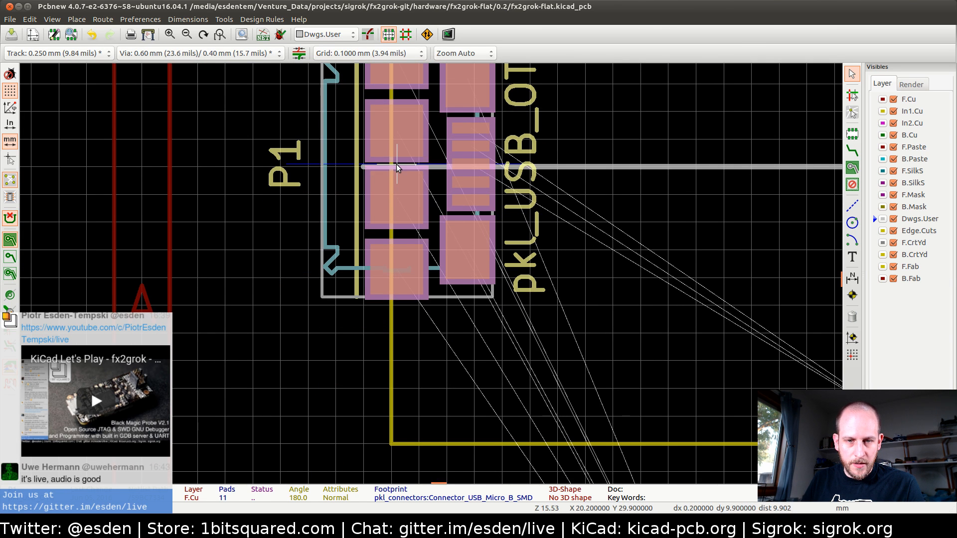
pyautogui.press('Right')
pyautogui.press('Right')
pyautogui.press('Right')
pyautogui.press('Right')
pyautogui.press('Right')
pyautogui.press('Right')
pyautogui.press('Right')
pyautogui.press('Right')
pyautogui.press('Right')
pyautogui.press('Right')
pyautogui.press('Right')
pyautogui.press('Right')
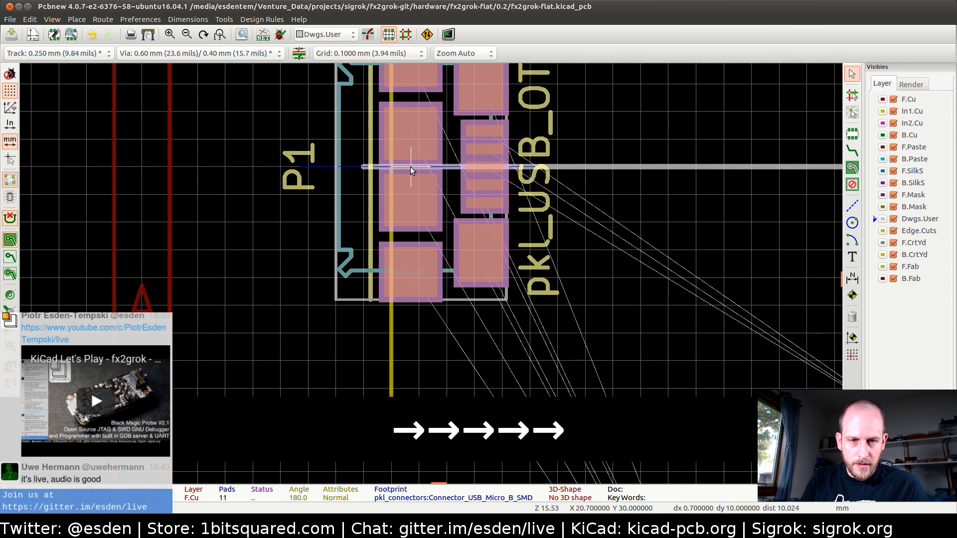
pyautogui.press('Right')
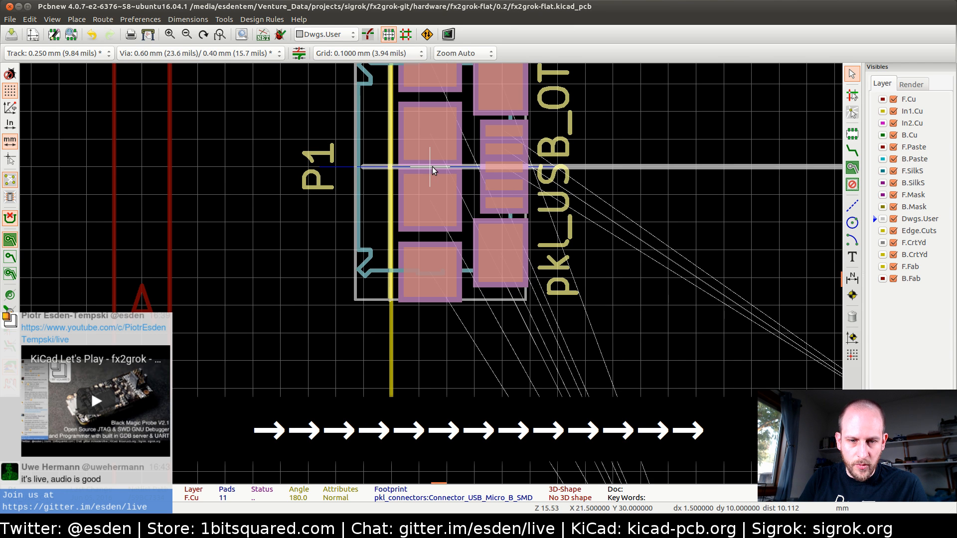
pyautogui.press('Return')
pyautogui.scroll(-5, 432, 167)
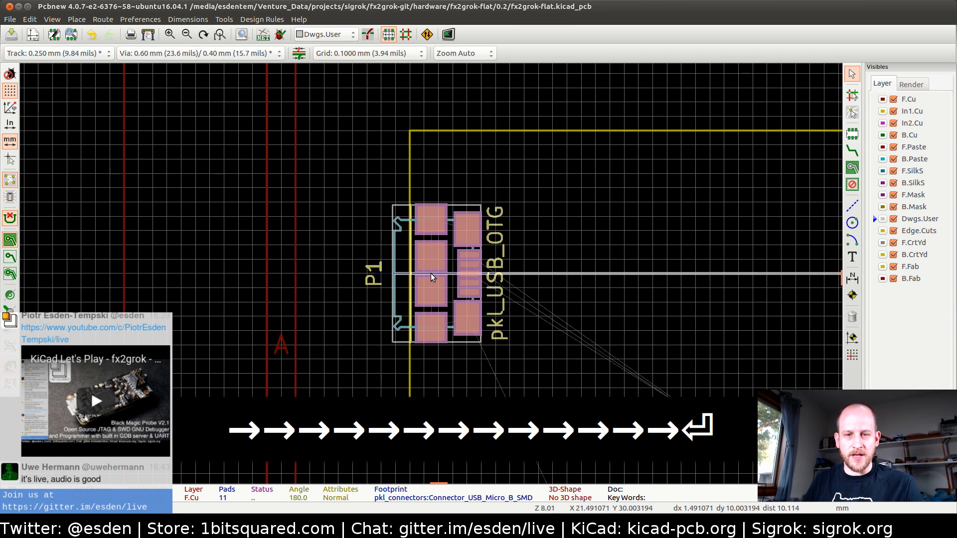
pyautogui.click(454, 393)
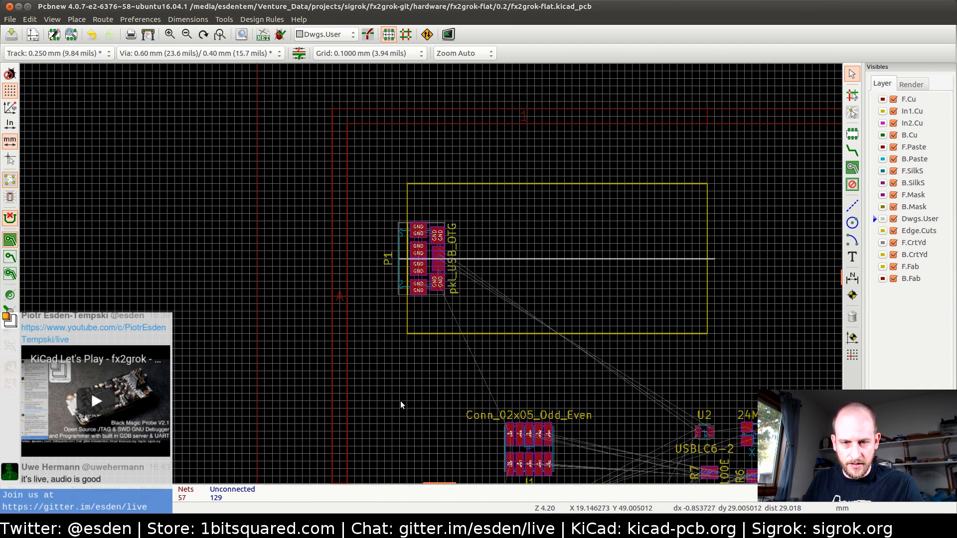
# - Move the IC1 footprint from the parts cluster into the board outline, beside USB connector P1
pyautogui.moveTo(581, 403); pyautogui.dragTo(446, 348, button='middle')
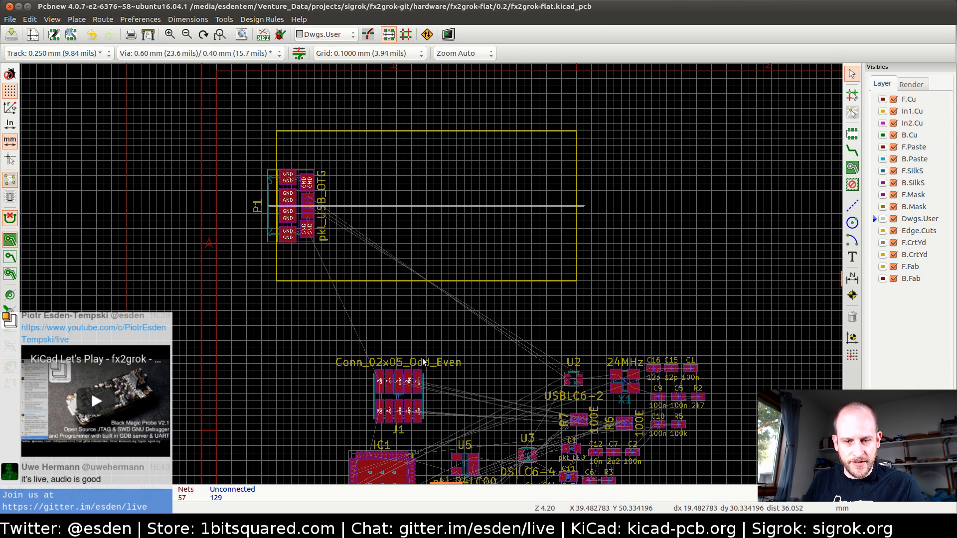
pyautogui.moveTo(348, 418); pyautogui.dragTo(302, 329, button='middle')
pyautogui.click(335, 401)
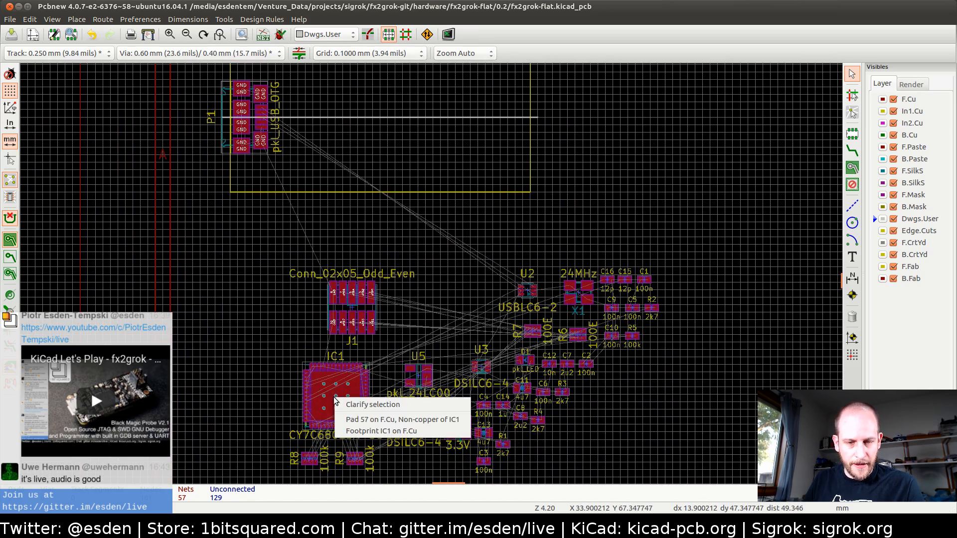
pyautogui.click(351, 427)
pyautogui.moveTo(335, 400); pyautogui.dragTo(351, 162)
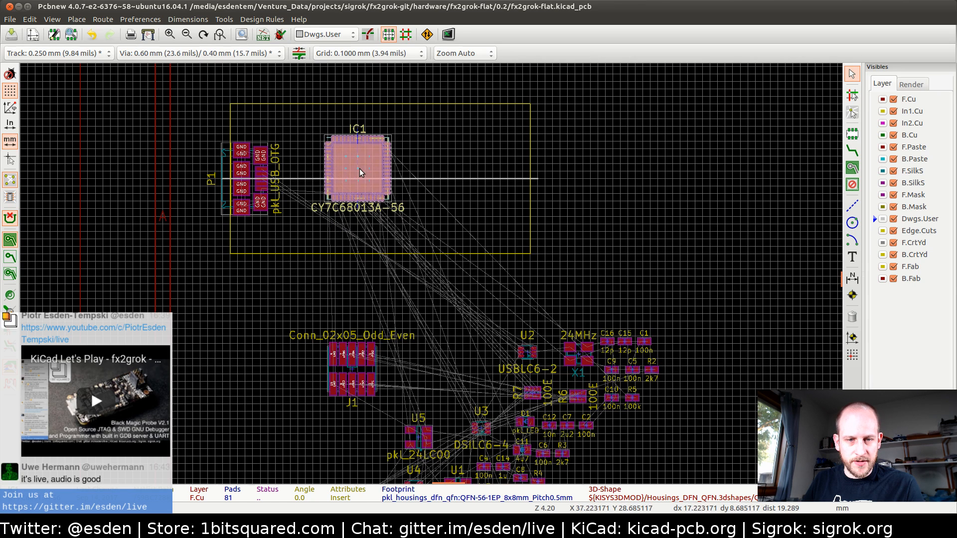
# - Align IC1 on the board's horizontal centre line at X 37.1, Y 30 mm
pyautogui.scroll(2, 356, 173)
pyautogui.press('m')
pyautogui.press('Right')
pyautogui.press('Down')
pyautogui.press('Down')
pyautogui.press('Down')
pyautogui.press('Down')
pyautogui.press('Down')
pyautogui.press('Down')
pyautogui.press('Down')
pyautogui.press('Down')
pyautogui.press('Down')
pyautogui.press('Down')
pyautogui.press('Down')
pyautogui.press('Down')
pyautogui.press('Down')
pyautogui.press('Down')
pyautogui.press('Down')
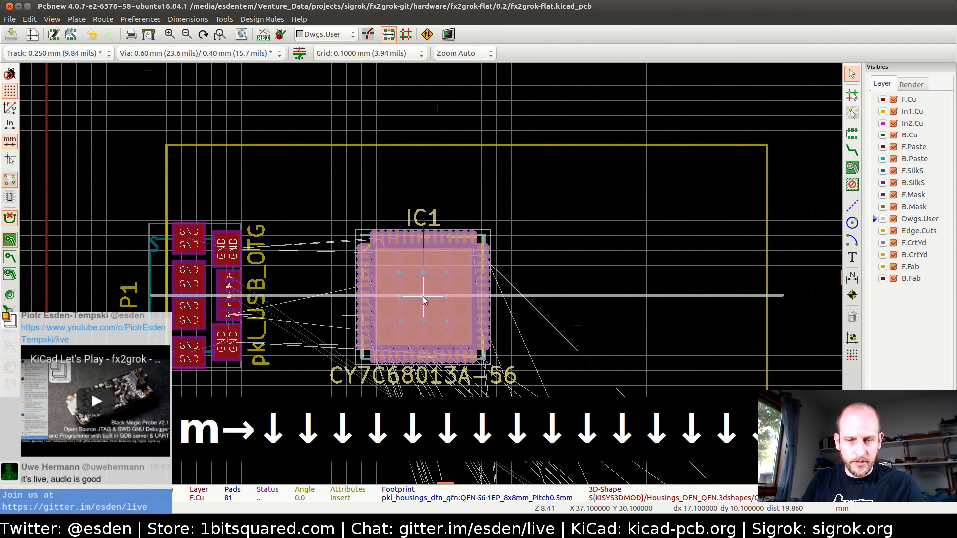
pyautogui.press('Up')
pyautogui.scroll(-4, 423, 295)
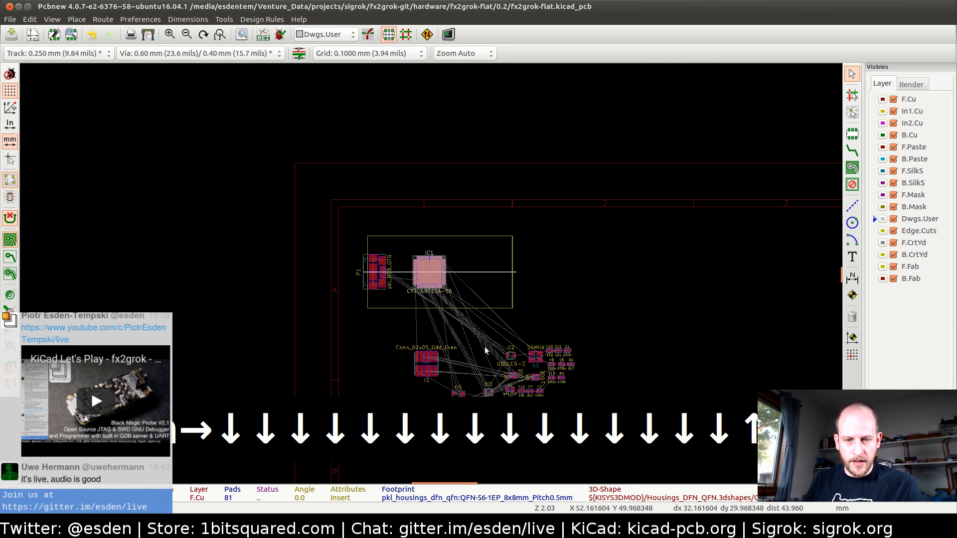
# - Rotate connector J1 to 270° and bring it inside the board outline near its right edge
pyautogui.click(430, 364)
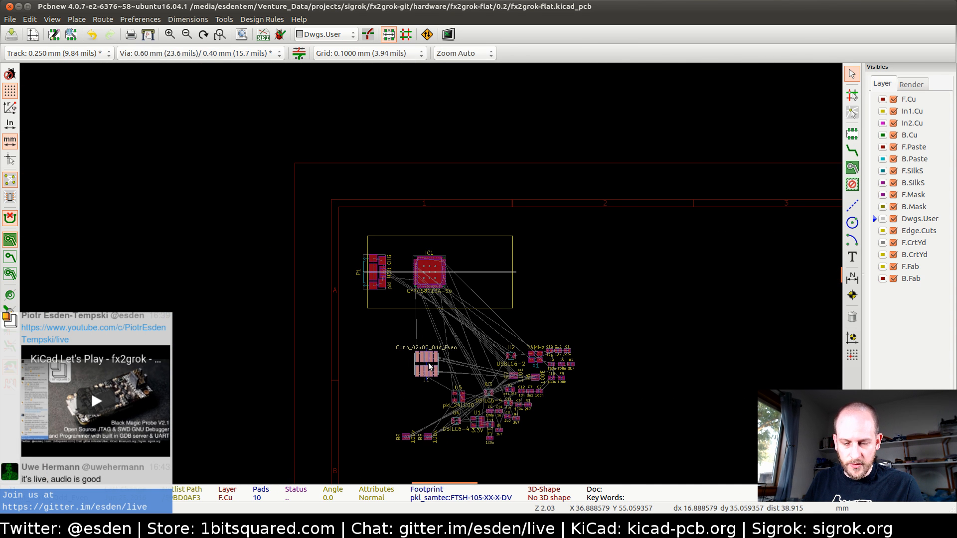
pyautogui.press('m')
pyautogui.press('r')
pyautogui.press('r')
pyautogui.press('r')
pyautogui.press('r')
pyautogui.press('r')
pyautogui.press('r')
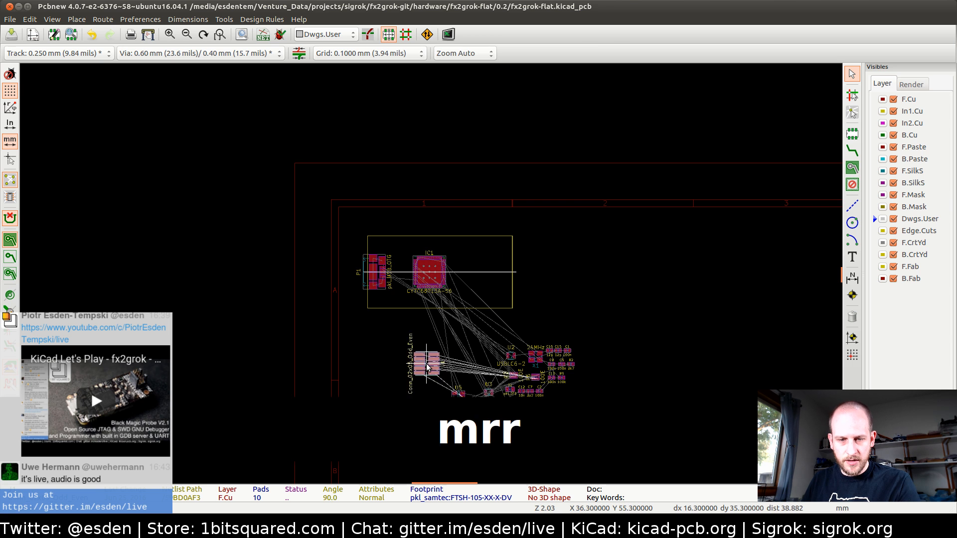
pyautogui.scroll(1, 430, 281)
pyautogui.scroll(5, 431, 281)
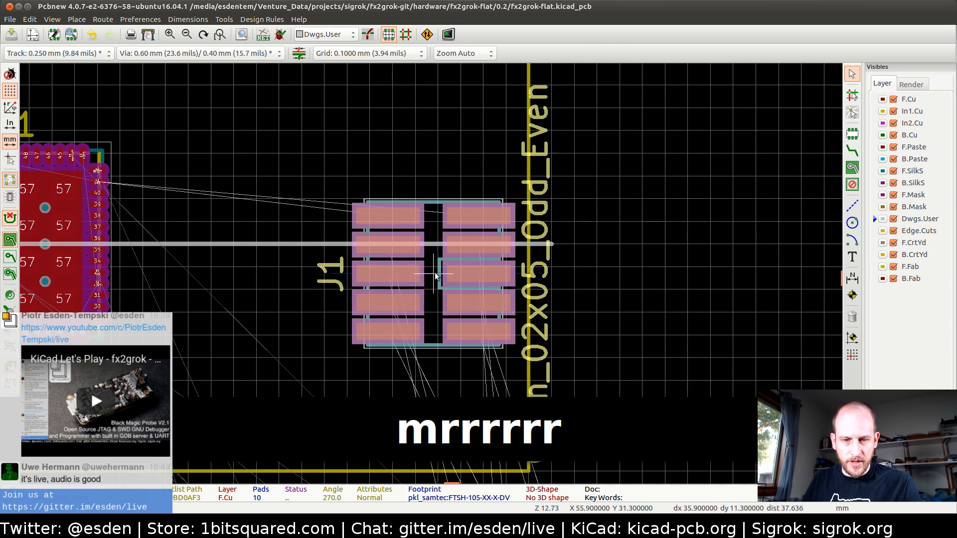
# - Align connector J1 on the centre line and shift it along the line to X 55.5, Y 30 mm
pyautogui.press('Left')
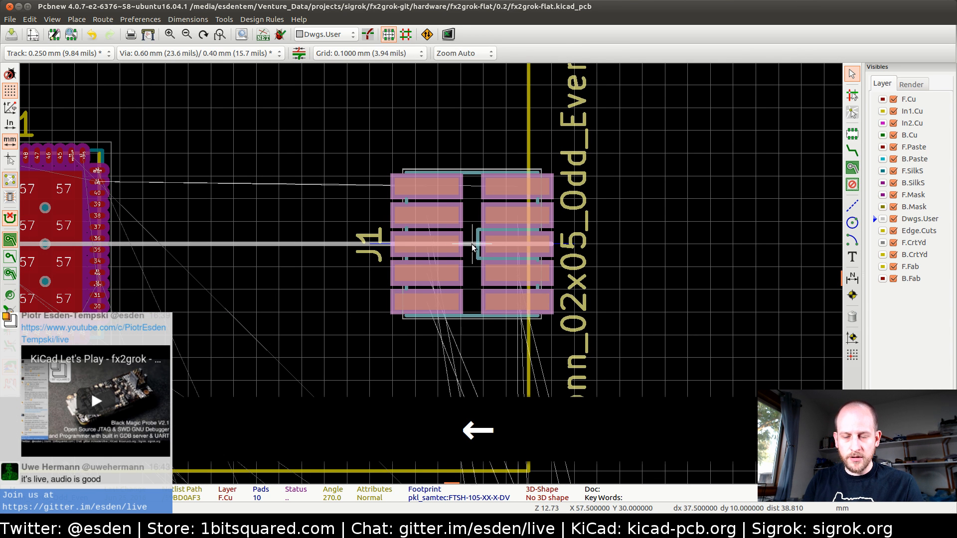
pyautogui.press('Left')
pyautogui.press('Left')
pyautogui.press('Left')
pyautogui.press('Left')
pyautogui.press('Left')
pyautogui.press('Left')
pyautogui.press('Left')
pyautogui.press('Left')
pyautogui.press('Left')
pyautogui.press('Left')
pyautogui.press('Left')
pyautogui.press('Left')
pyautogui.press('Left')
pyautogui.press('Left')
pyautogui.press('Left')
pyautogui.press('Left')
pyautogui.press('Left')
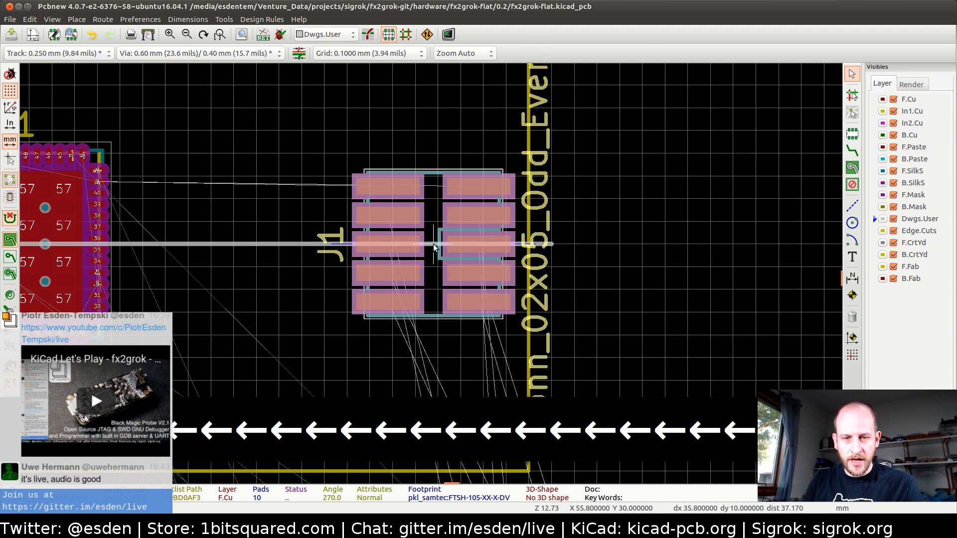
pyautogui.press('Left')
pyautogui.press('Left')
pyautogui.press('Left')
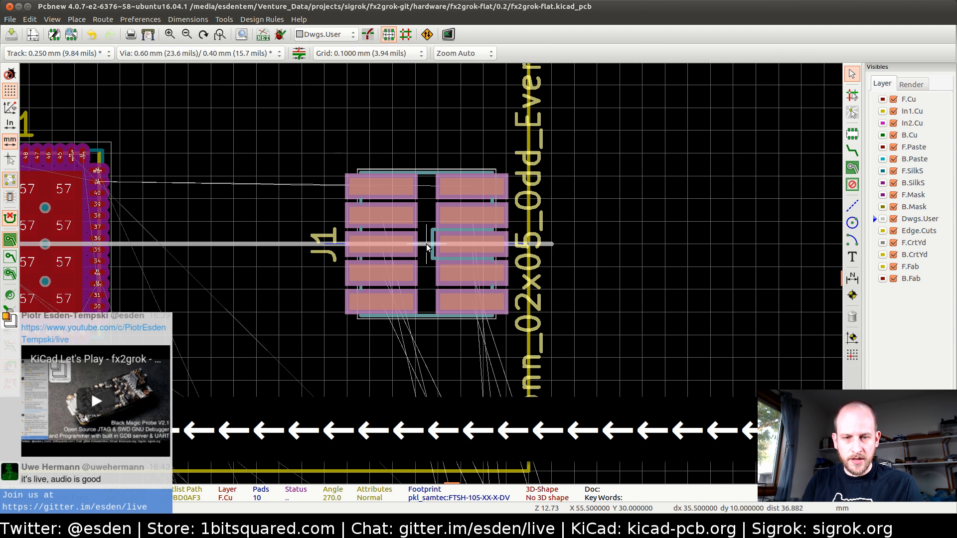
# - Hide the F.Fab and B.Fab layers and make F.Fab the active layer
pyautogui.scroll(-8, 427, 246)
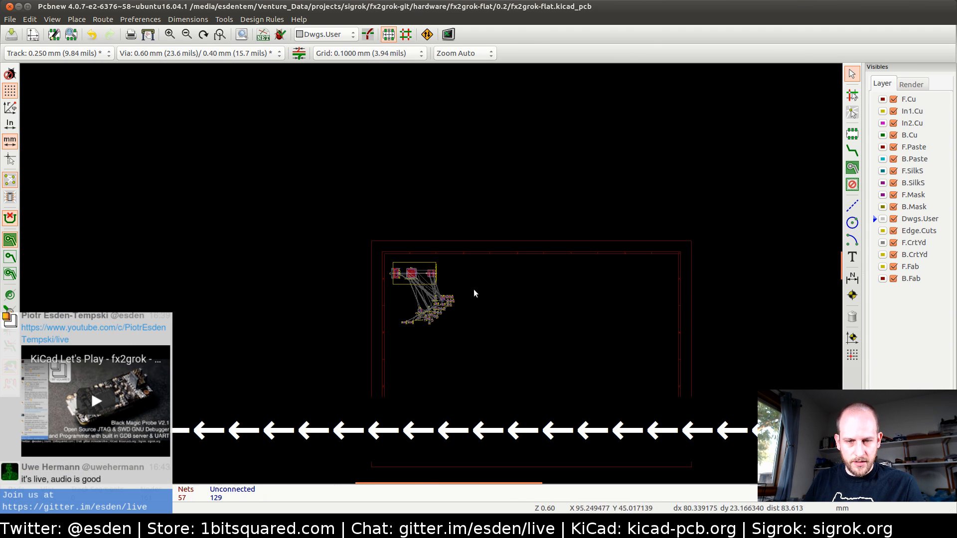
pyautogui.scroll(5, 474, 293)
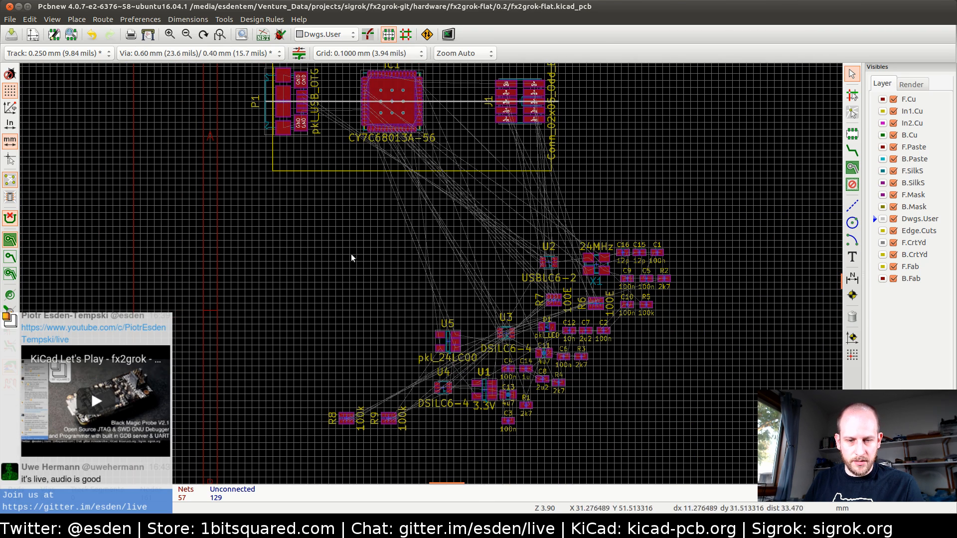
pyautogui.moveTo(367, 321); pyautogui.dragTo(321, 437, button='middle')
pyautogui.moveTo(342, 367); pyautogui.dragTo(365, 447, button='middle')
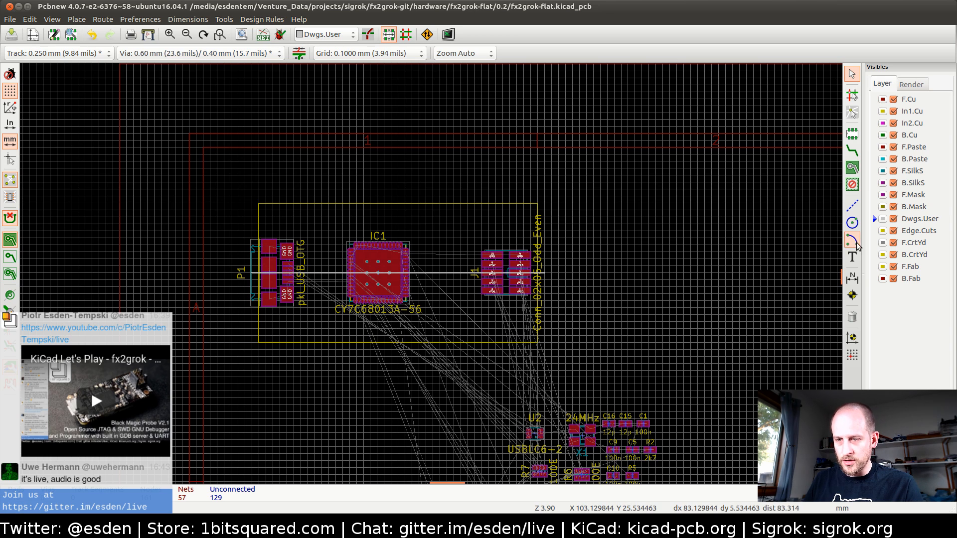
pyautogui.click(880, 267)
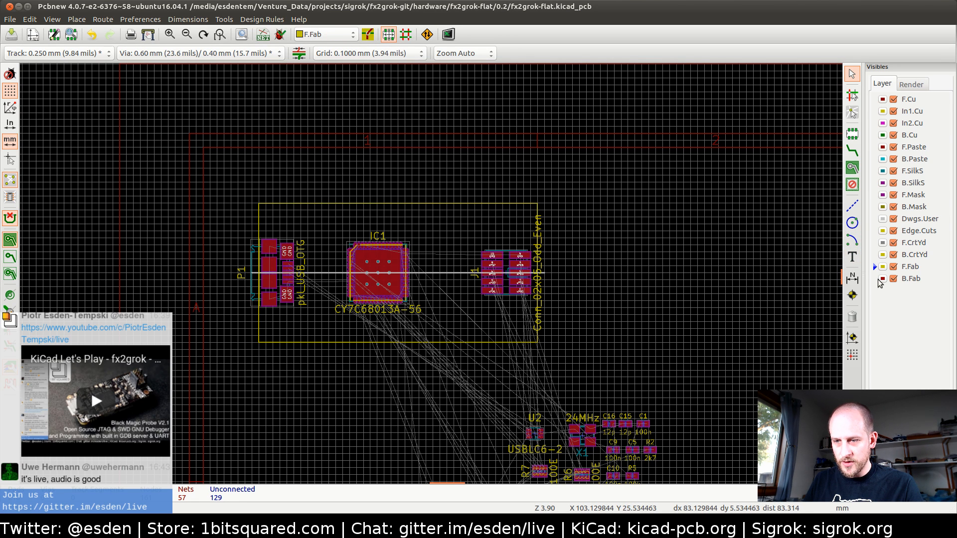
pyautogui.click(879, 279)
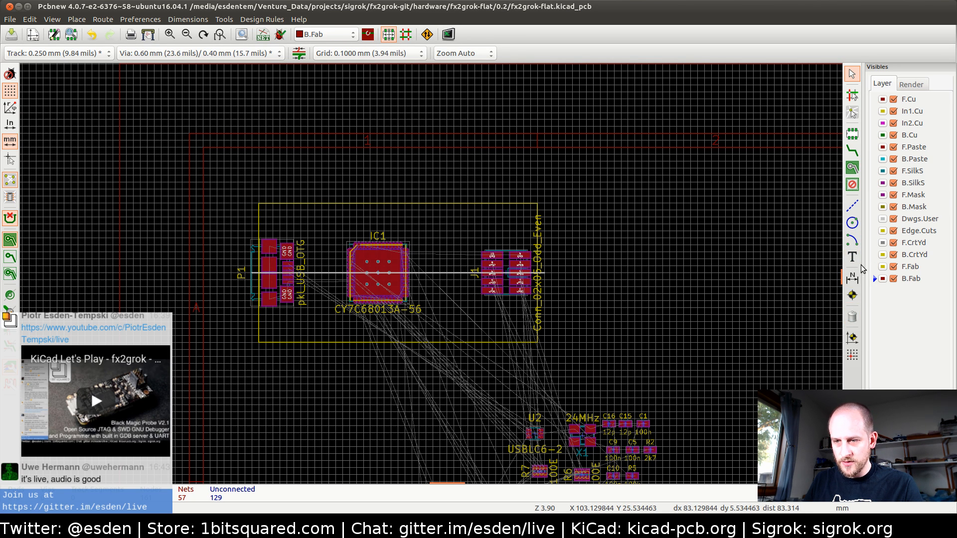
pyautogui.click(894, 267)
pyautogui.click(894, 280)
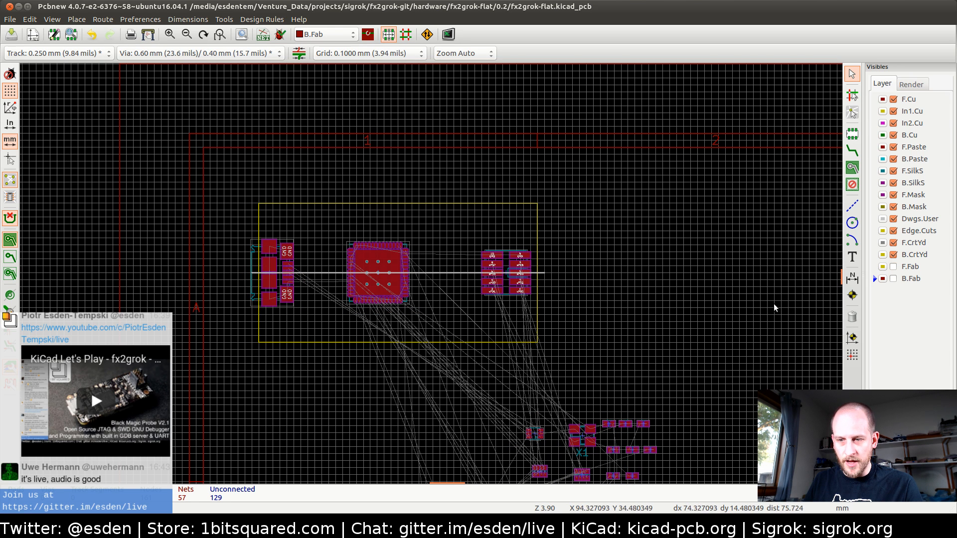
pyautogui.click(876, 268)
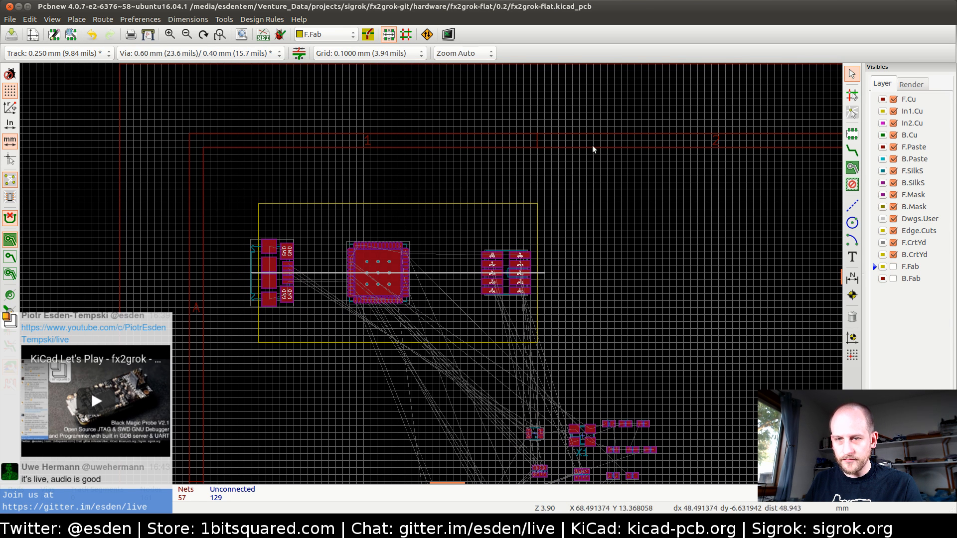
# - Move crystal X1's reference text from F.SilkS to the F.Fab layer in its footprint properties
pyautogui.scroll(-1, 438, 382)
pyautogui.scroll(1, 431, 274)
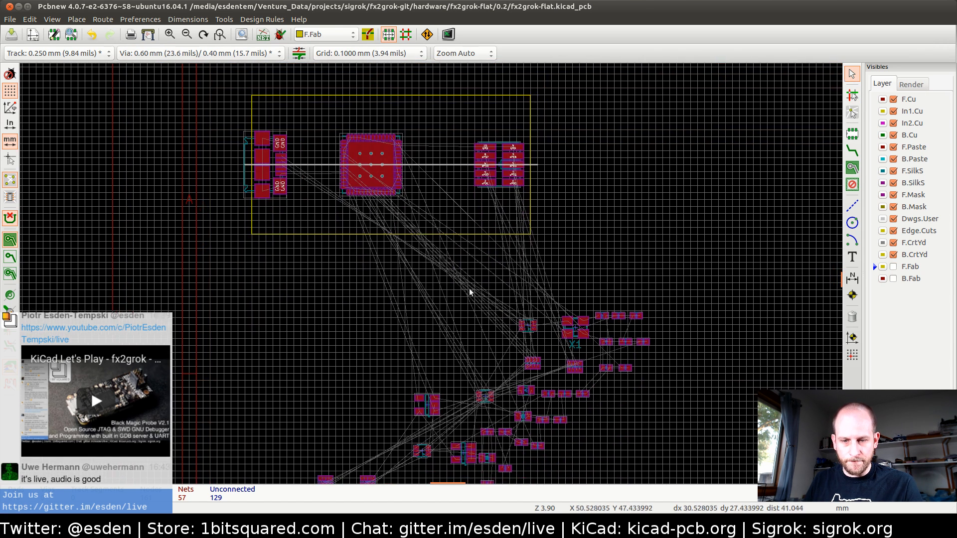
pyautogui.scroll(2, 557, 344)
pyautogui.doubleClick(468, 236)
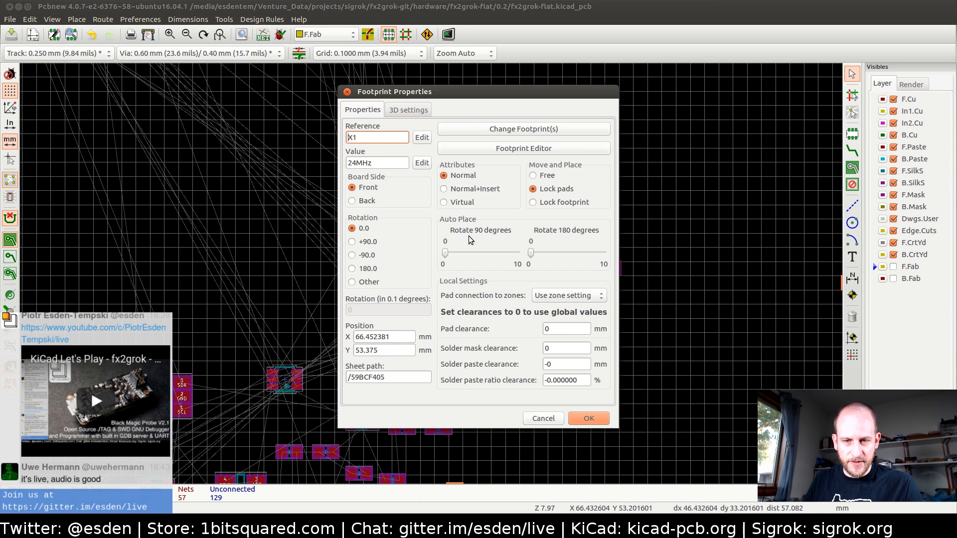
pyautogui.click(422, 138)
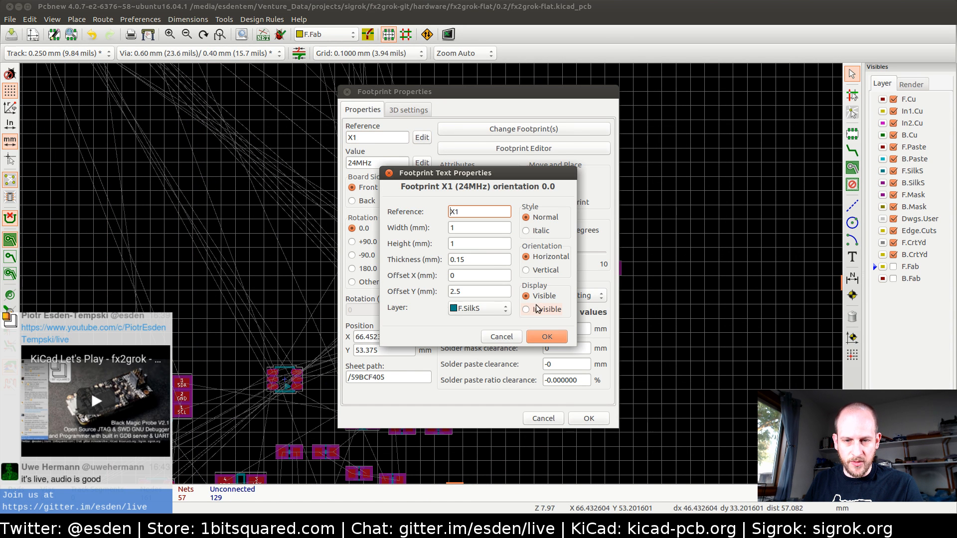
pyautogui.click(485, 305)
pyautogui.click(472, 308)
pyautogui.click(473, 377)
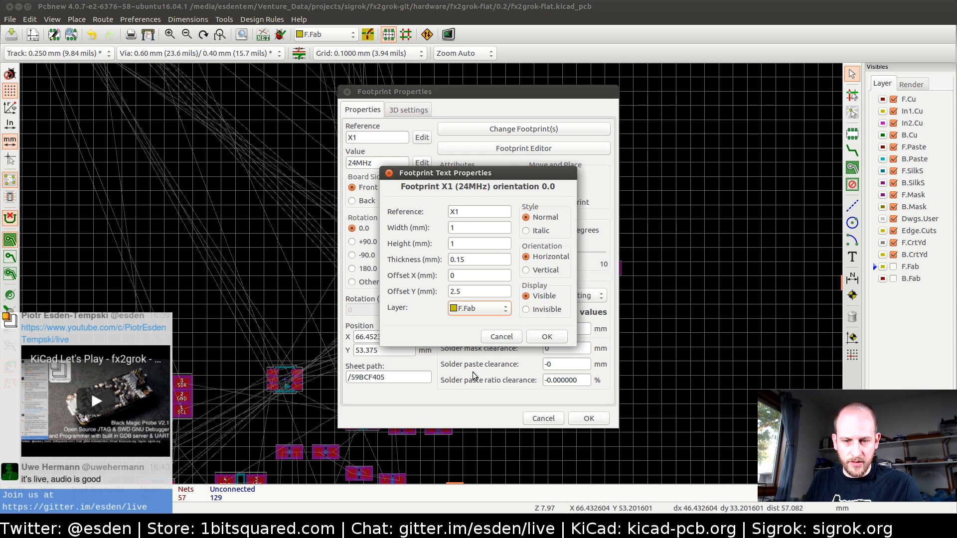
pyautogui.click(545, 337)
pyautogui.click(587, 418)
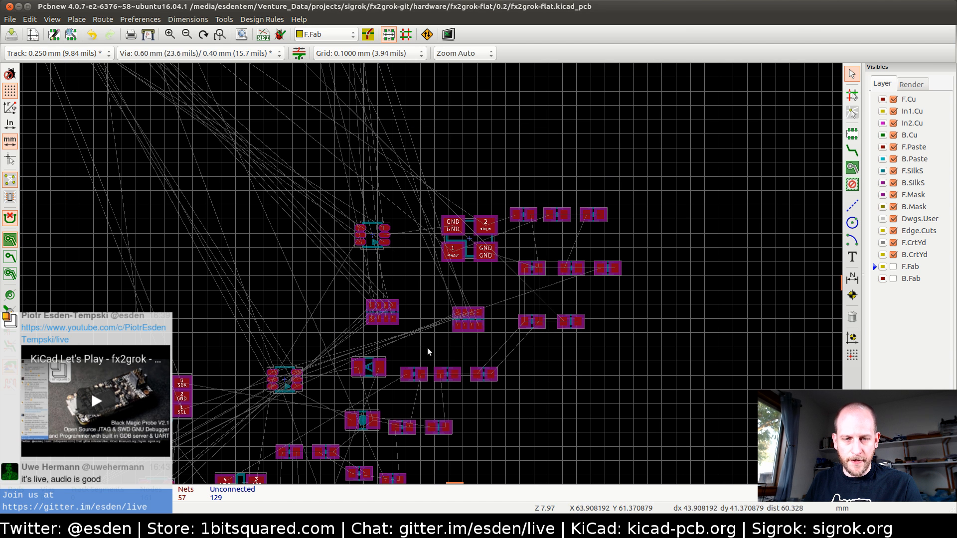
# - Set USB connector P1 to Lock footprint in its footprint properties
pyautogui.scroll(-5, 400, 312)
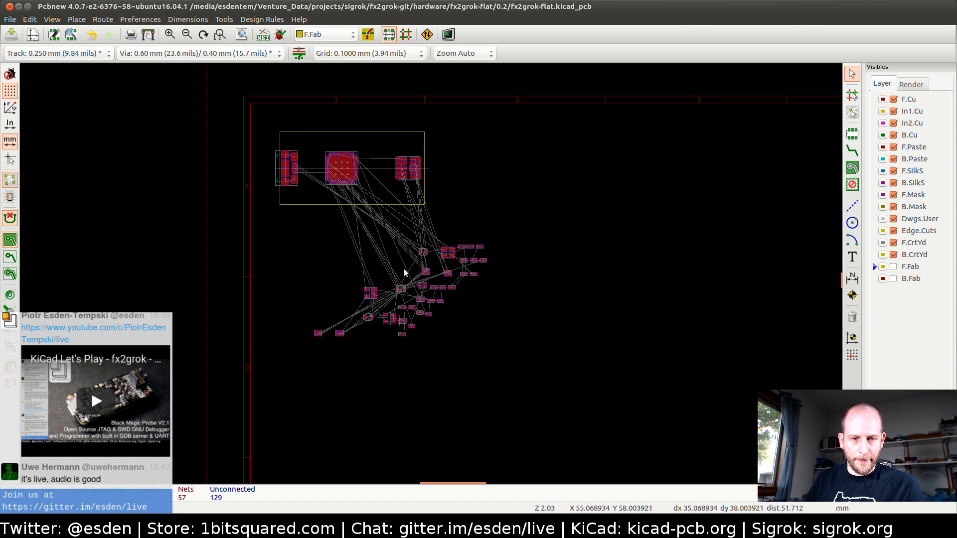
pyautogui.scroll(2, 375, 330)
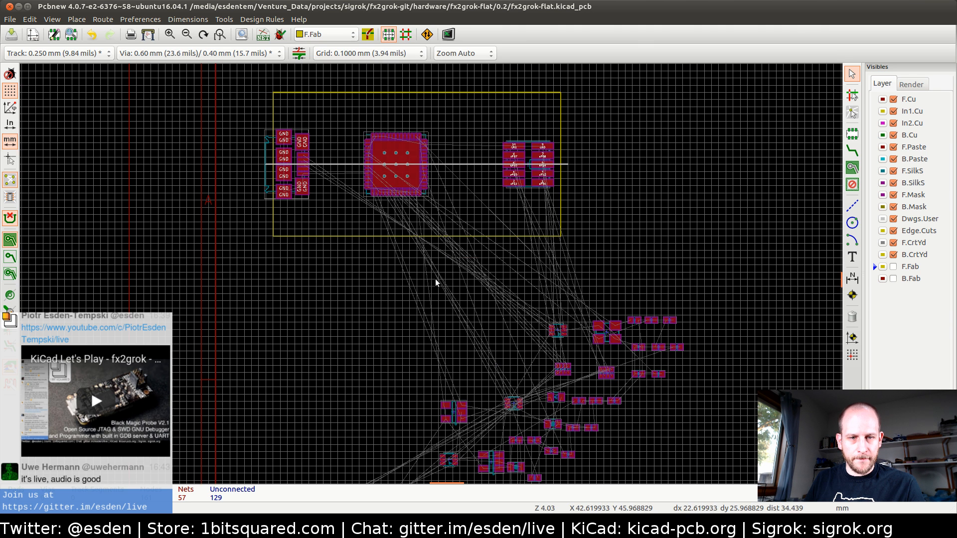
pyautogui.moveTo(435, 279); pyautogui.dragTo(399, 327, button='middle')
pyautogui.moveTo(459, 352); pyautogui.dragTo(517, 363, button='middle')
pyautogui.moveTo(416, 348); pyautogui.dragTo(411, 393, button='middle')
pyautogui.scroll(1, 292, 263)
pyautogui.scroll(4, 439, 270)
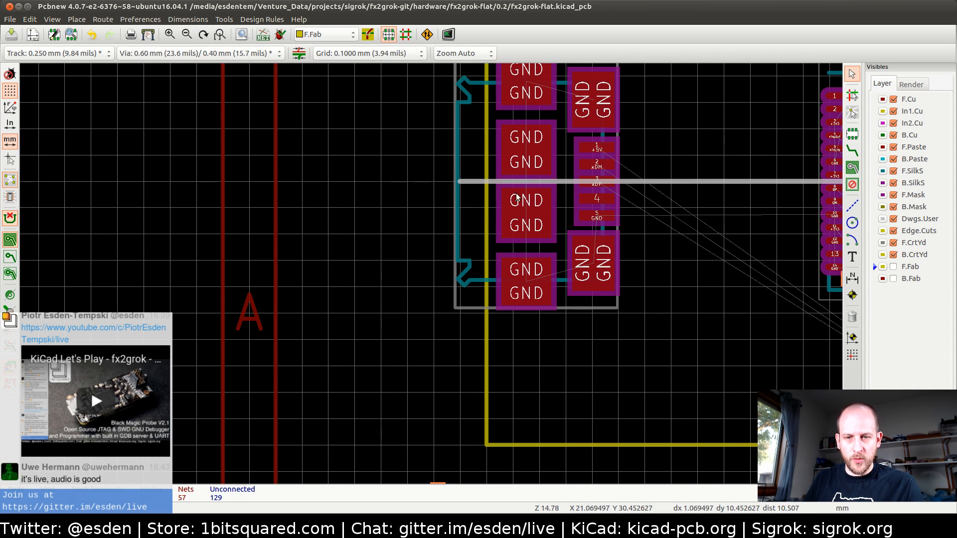
pyautogui.click(566, 160)
pyautogui.press('e')
pyautogui.click(560, 202)
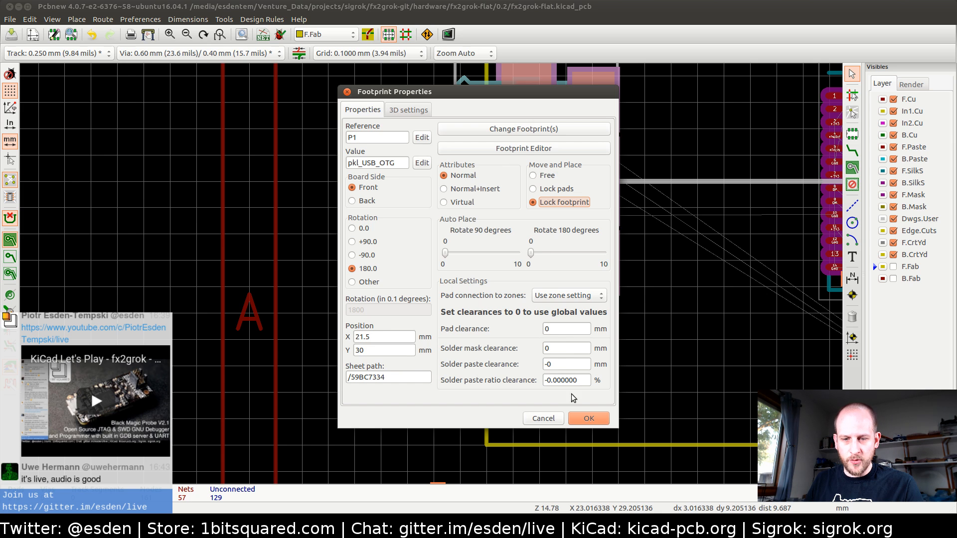
pyautogui.click(589, 419)
# - Save the fx2grok-flat board
pyautogui.scroll(-3, 431, 273)
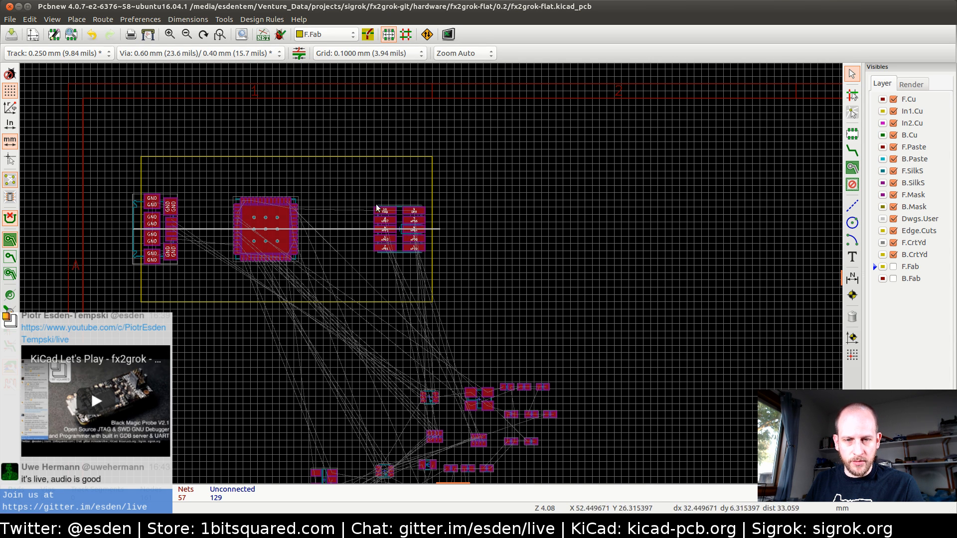
pyautogui.click(427, 247)
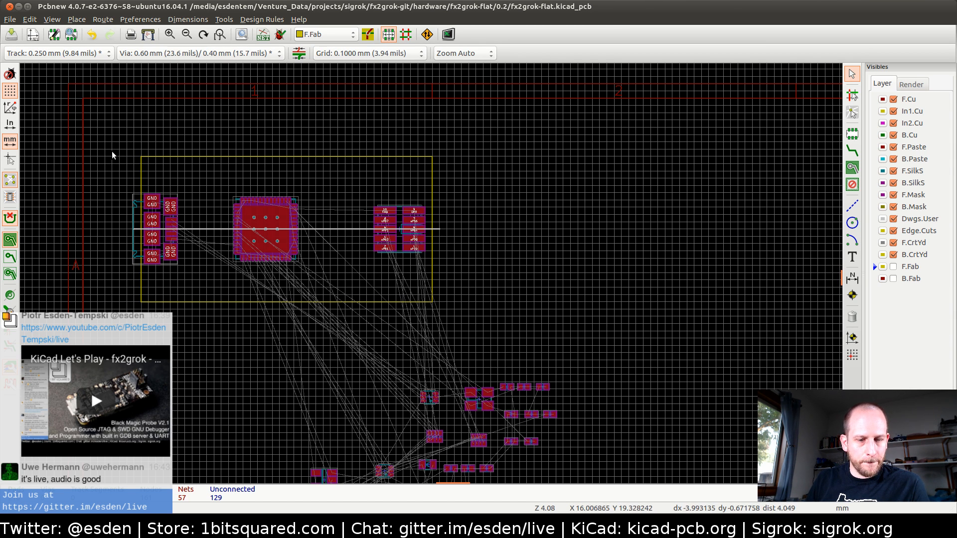
pyautogui.hotkey('ctrl', 's')
# - Switch to the KiCad project manager, open the recent v2.1c bmpm2.pro project and open its board bmpm2.kicad_pcb
pyautogui.hotkey('alt', 'Tab')
pyautogui.hotkey('alt', 'Tab')
pyautogui.hotkey('alt', 'Tab')
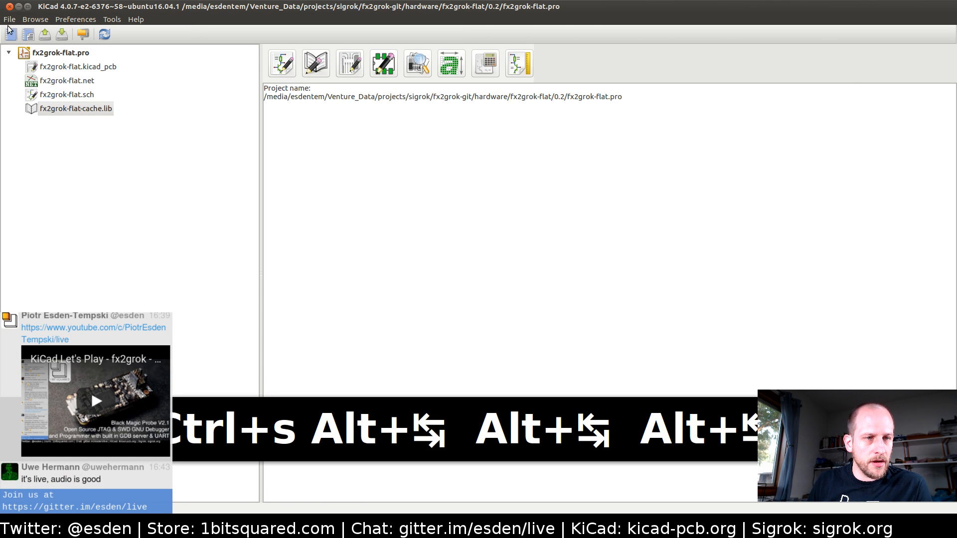
pyautogui.click(10, 19)
pyautogui.moveTo(54, 43)
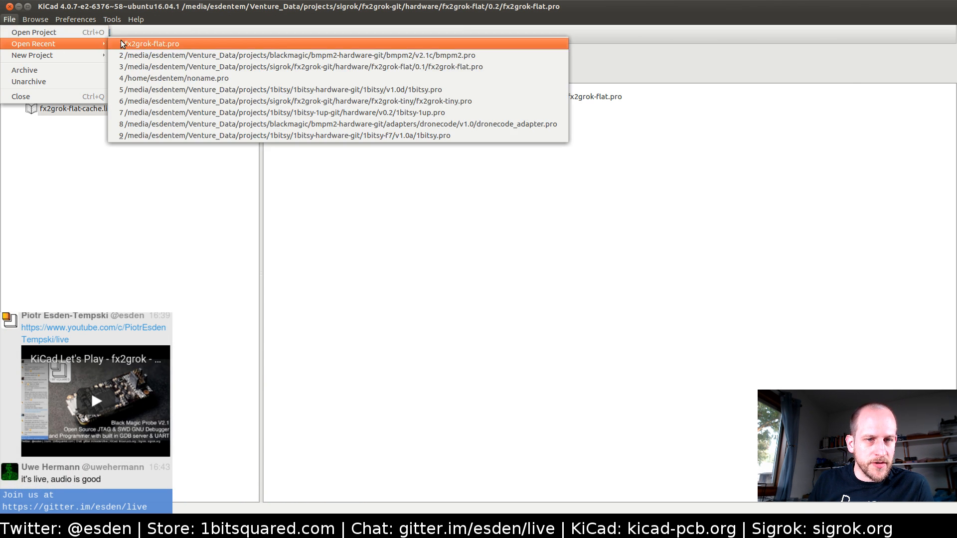
pyautogui.click(179, 58)
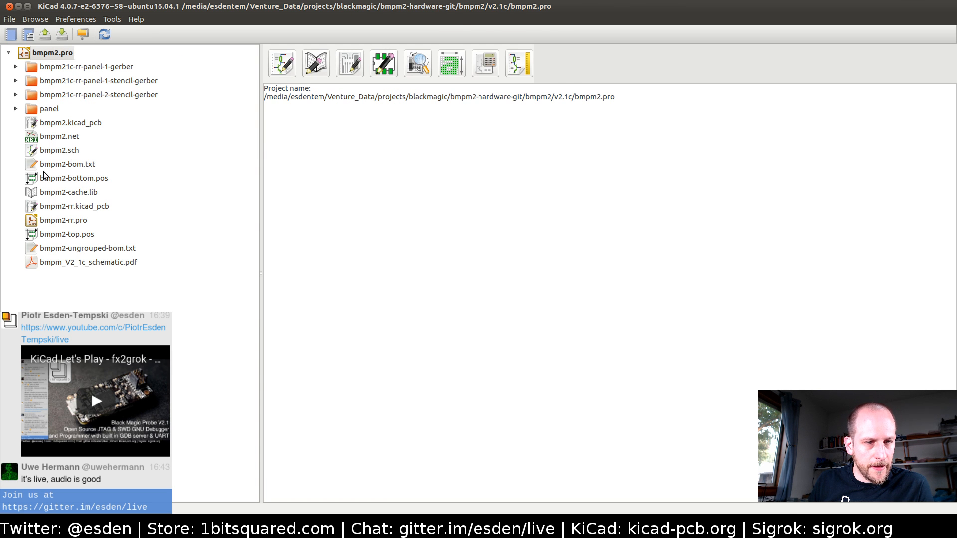
pyautogui.doubleClick(70, 123)
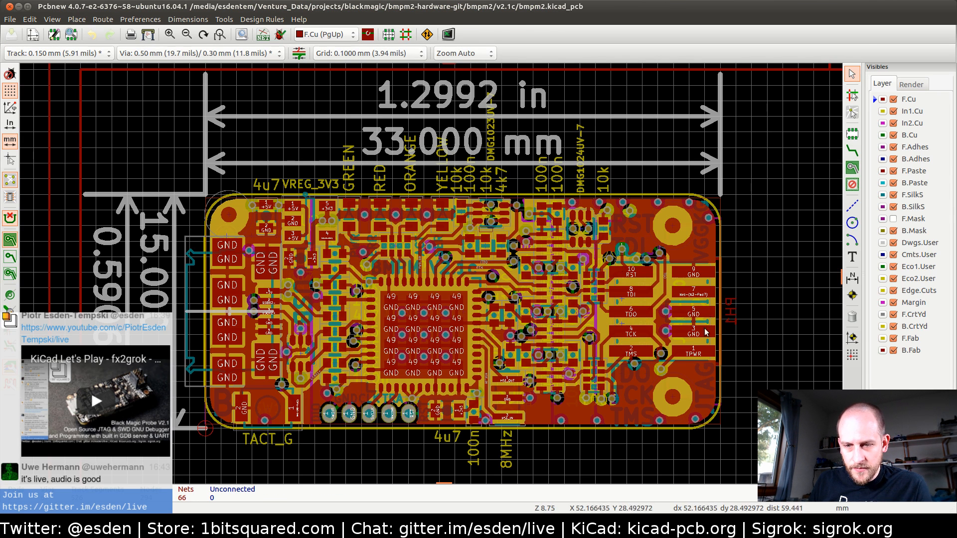
# - Examine the 10-pin connector X2 on the bmpm2 board and check where its anchor lies by briefly picking it up
pyautogui.scroll(3, 705, 332)
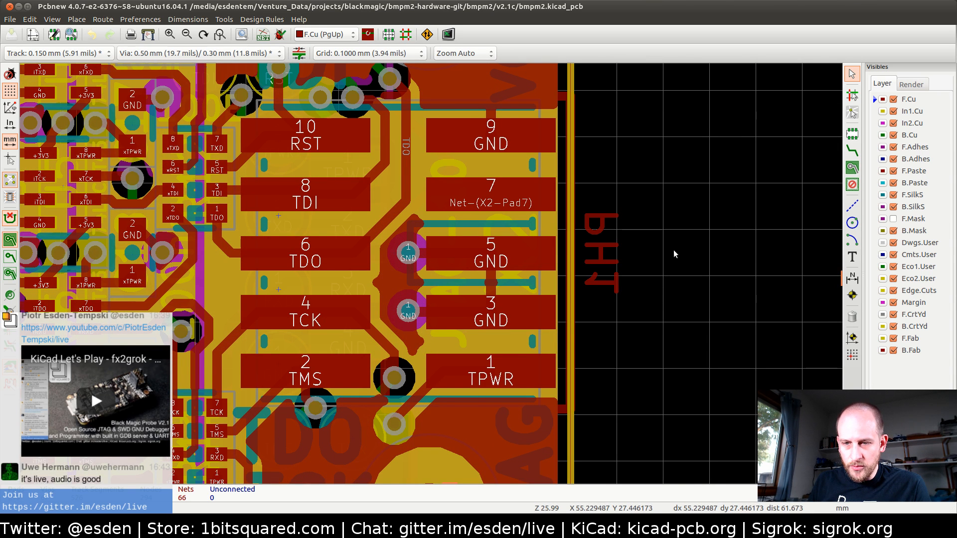
pyautogui.click(553, 166)
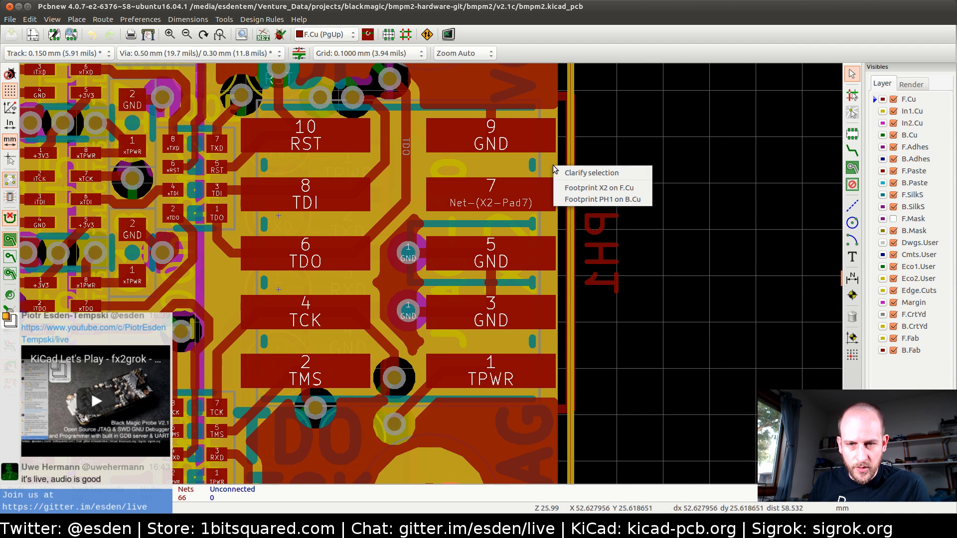
pyautogui.press('Escape')
pyautogui.click(552, 167)
pyautogui.click(598, 187)
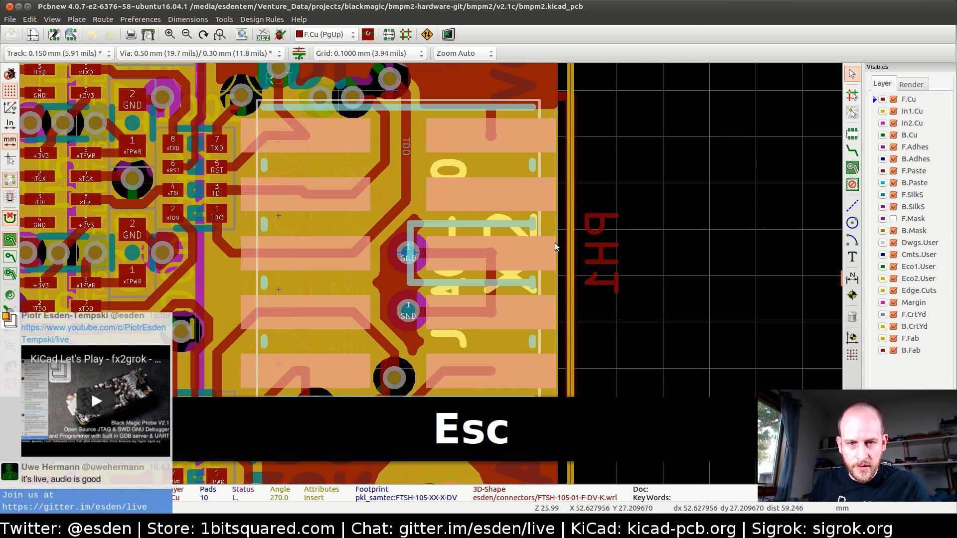
pyautogui.scroll(2, 397, 271)
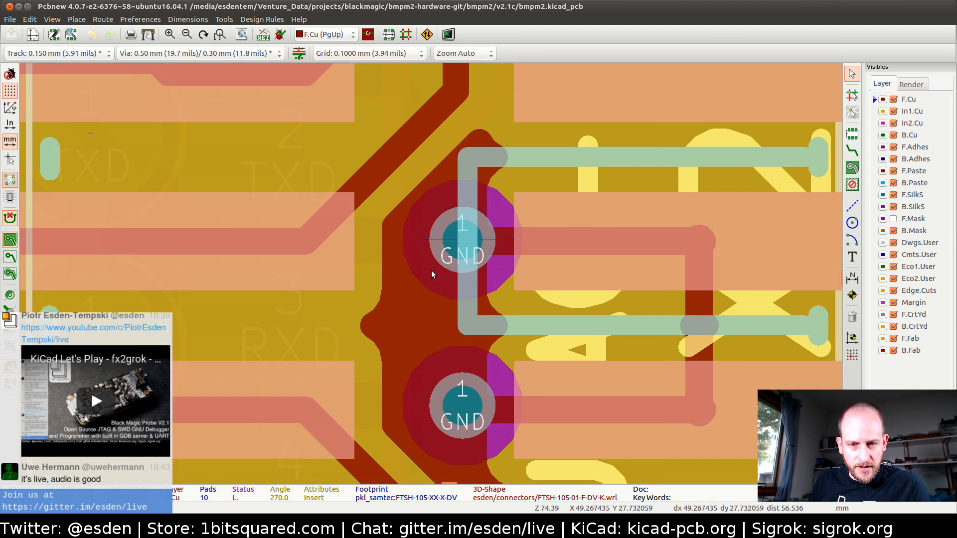
pyautogui.scroll(-1, 432, 277)
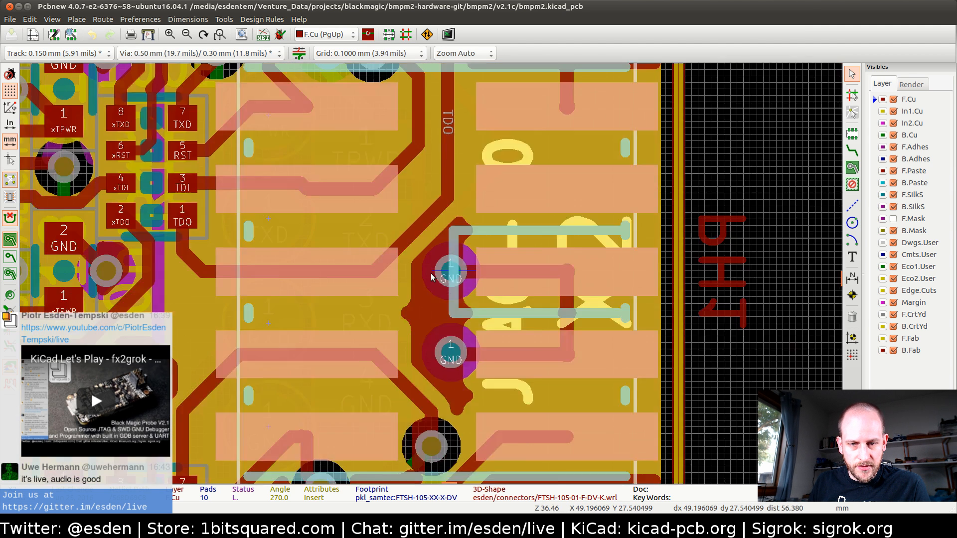
pyautogui.scroll(-1, 431, 277)
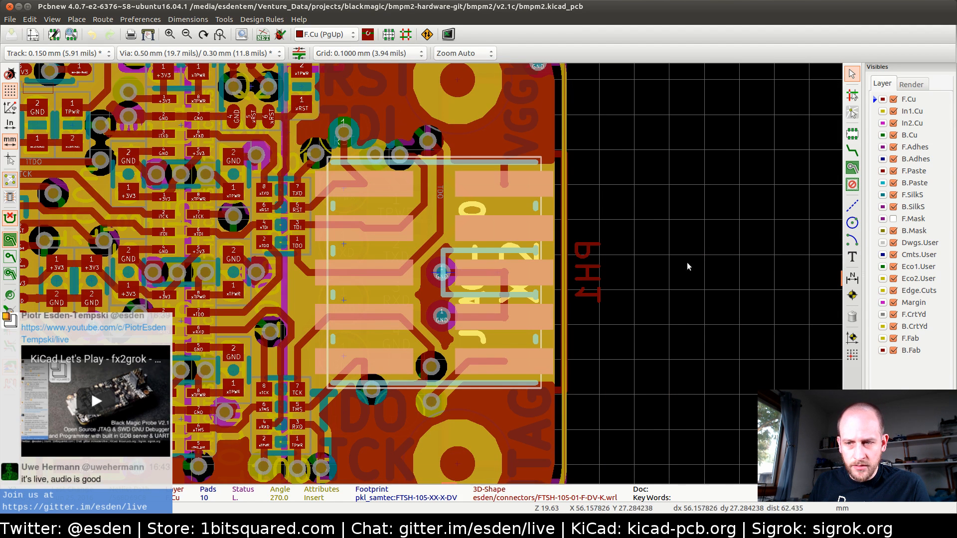
pyautogui.click(910, 85)
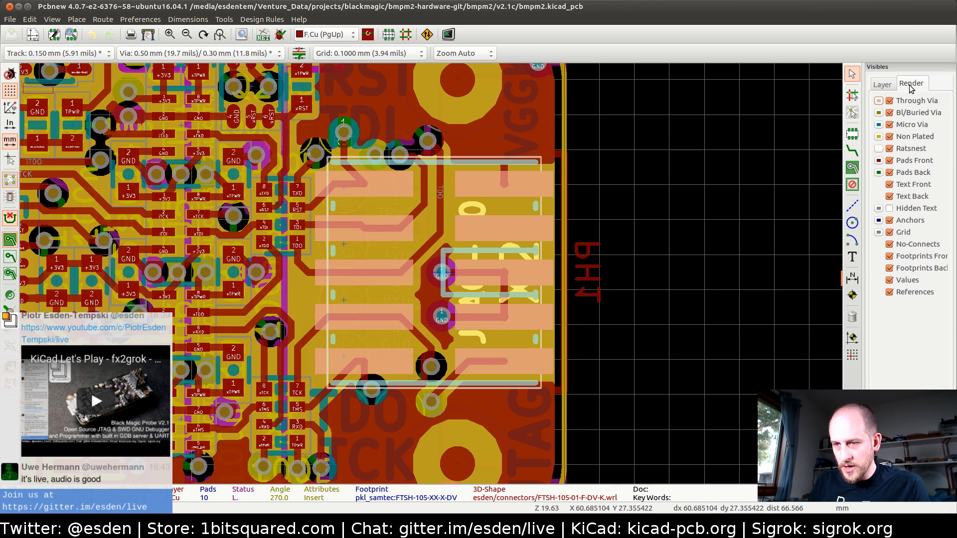
pyautogui.click(883, 85)
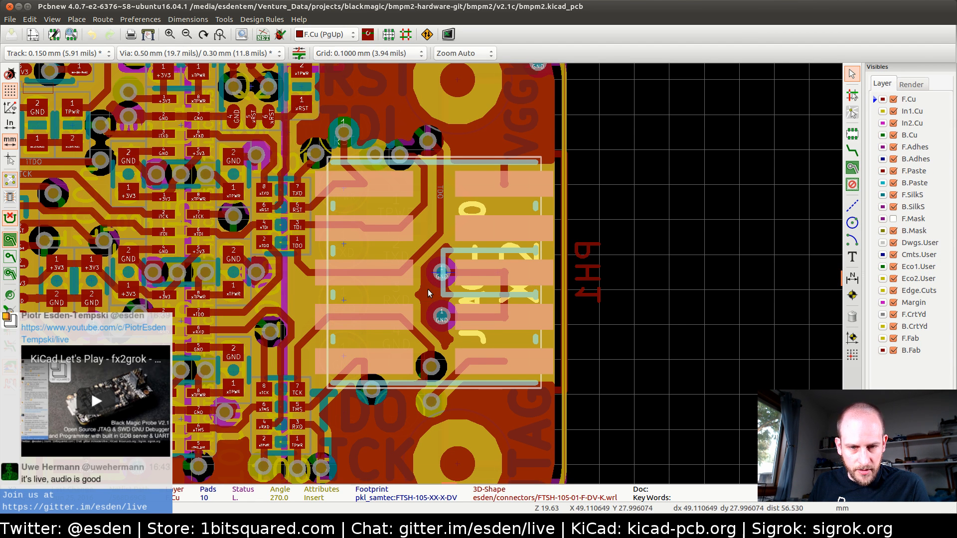
pyautogui.press('m')
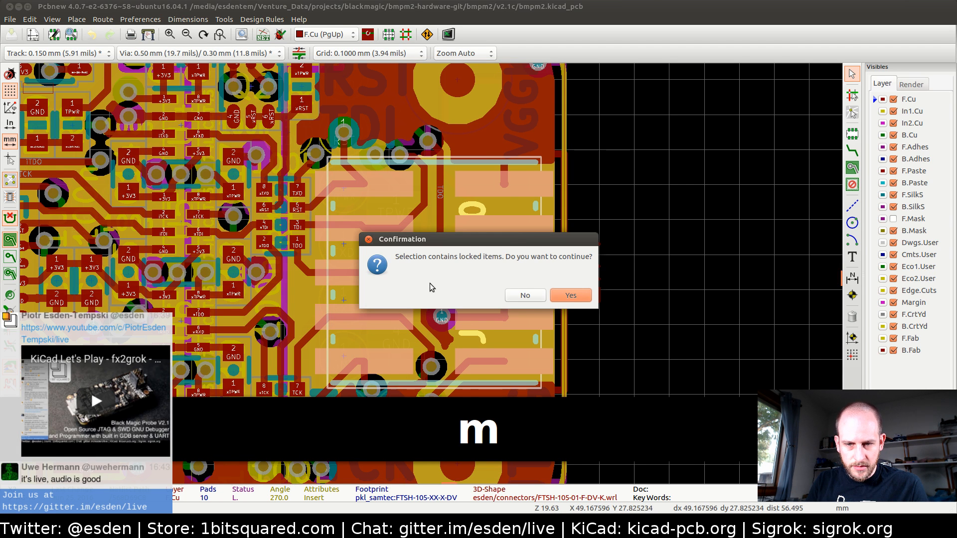
pyautogui.press('Return')
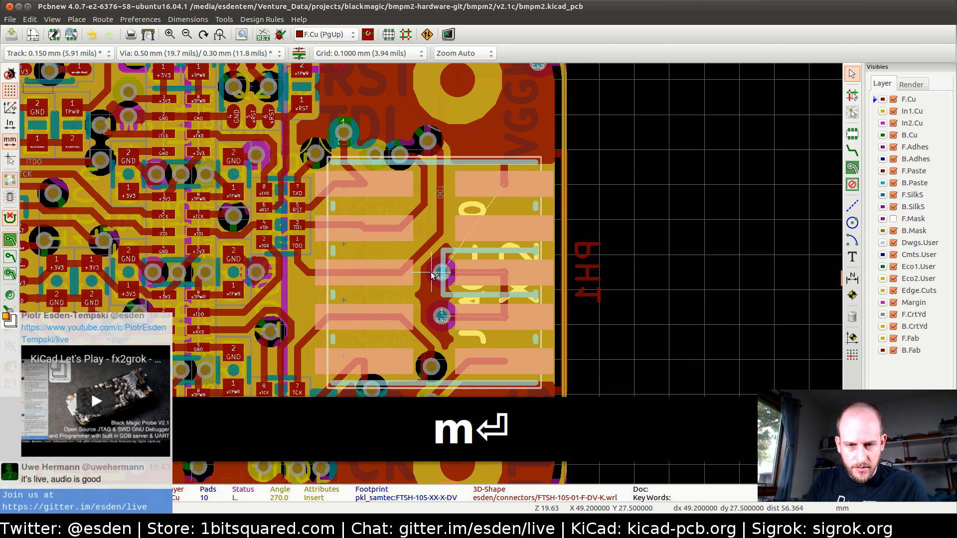
pyautogui.press('Escape')
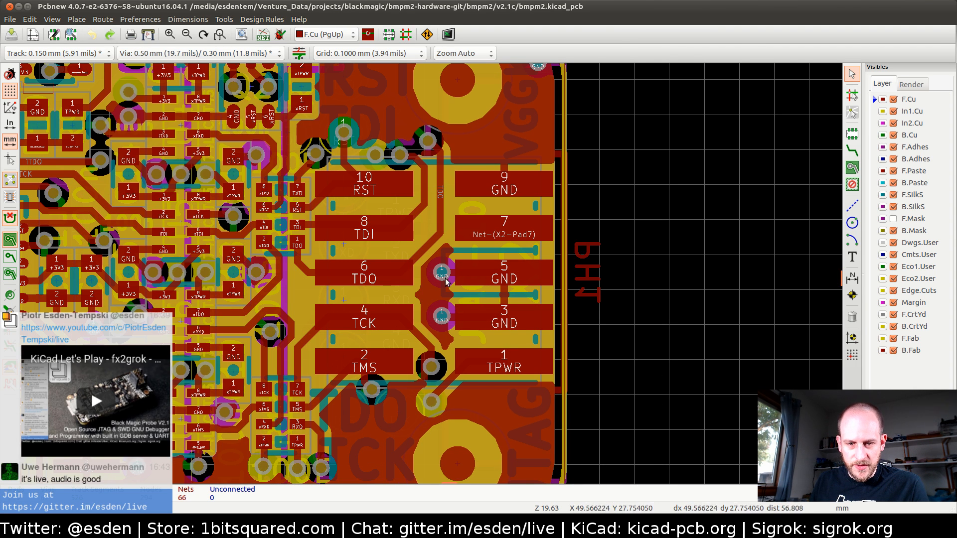
# - Zero the relative coordinates on the bmpm2 board edge beside connector X2, at X 53.0, Y 27.5 mm
pyautogui.click(852, 206)
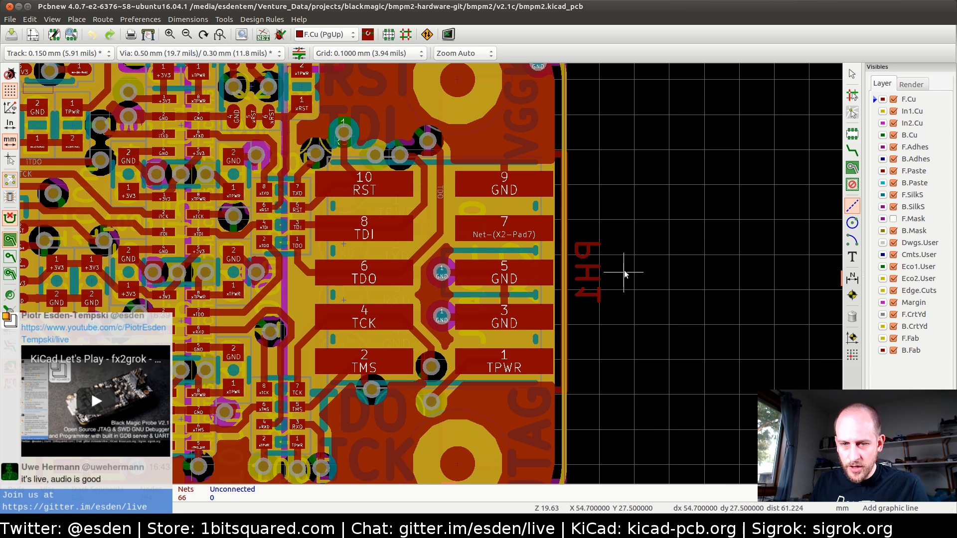
pyautogui.scroll(2, 573, 274)
pyautogui.scroll(2, 431, 273)
pyautogui.click(393, 251)
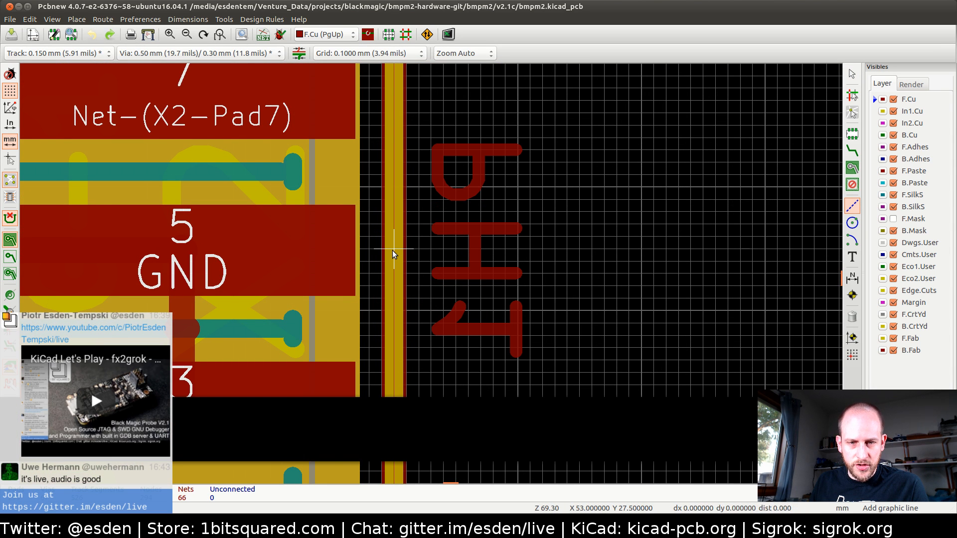
pyautogui.scroll(-3, 393, 250)
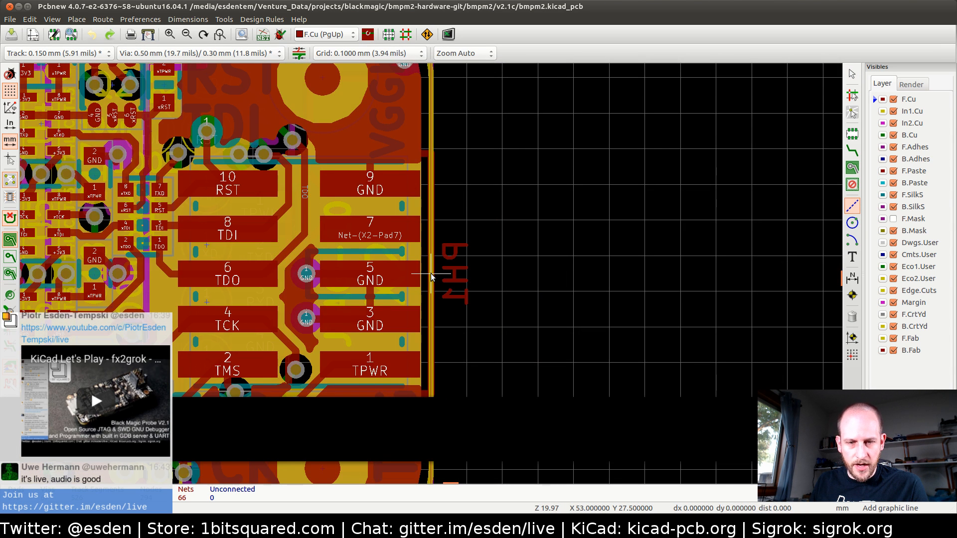
pyautogui.press('Escape')
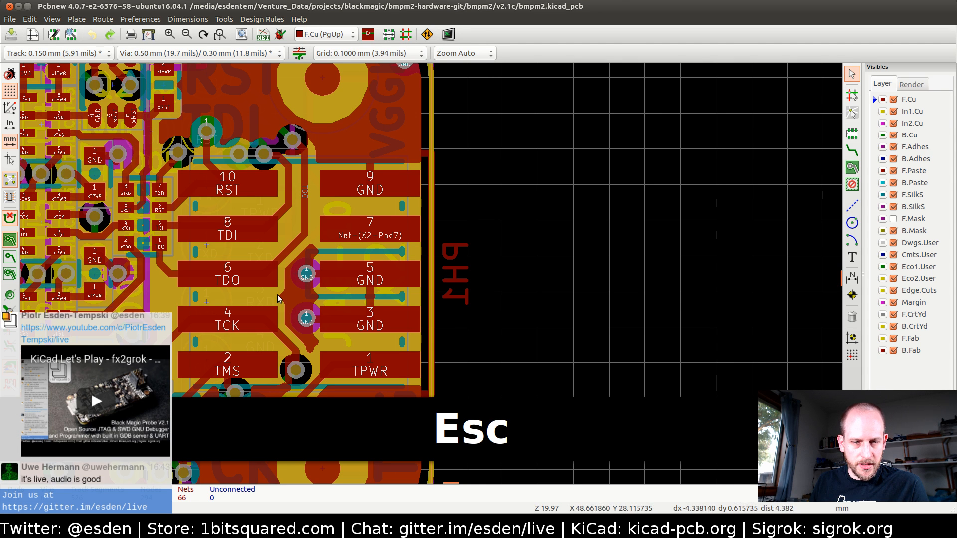
# - Measure the offset of connector X2's anchor from the board edge by picking up the footprint and cancelling the move
pyautogui.click(328, 292)
pyautogui.press('Escape')
pyautogui.click(399, 170)
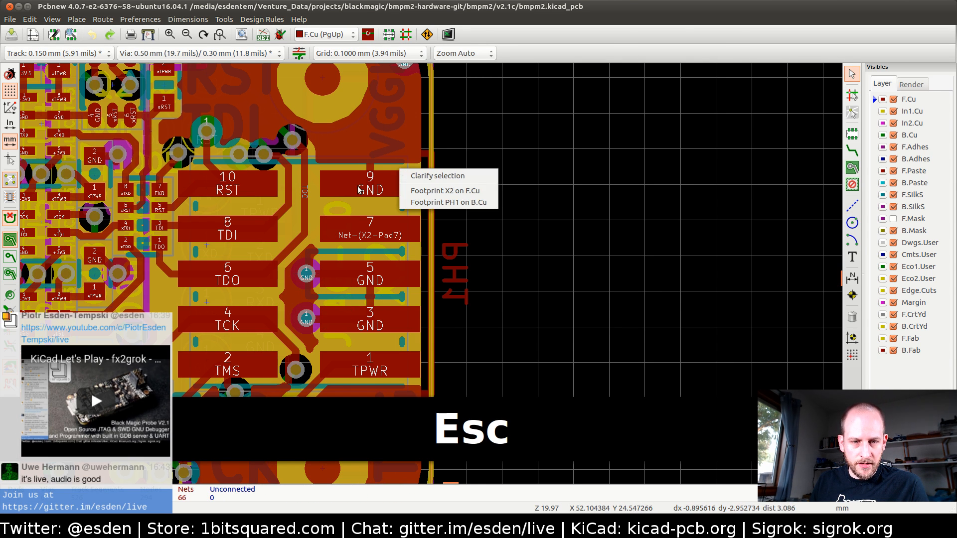
pyautogui.click(424, 190)
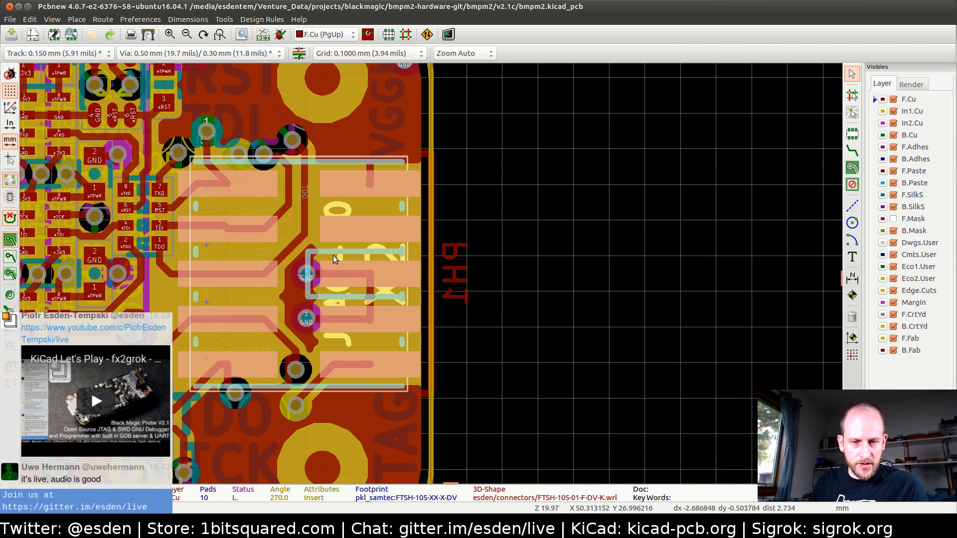
pyautogui.press('m')
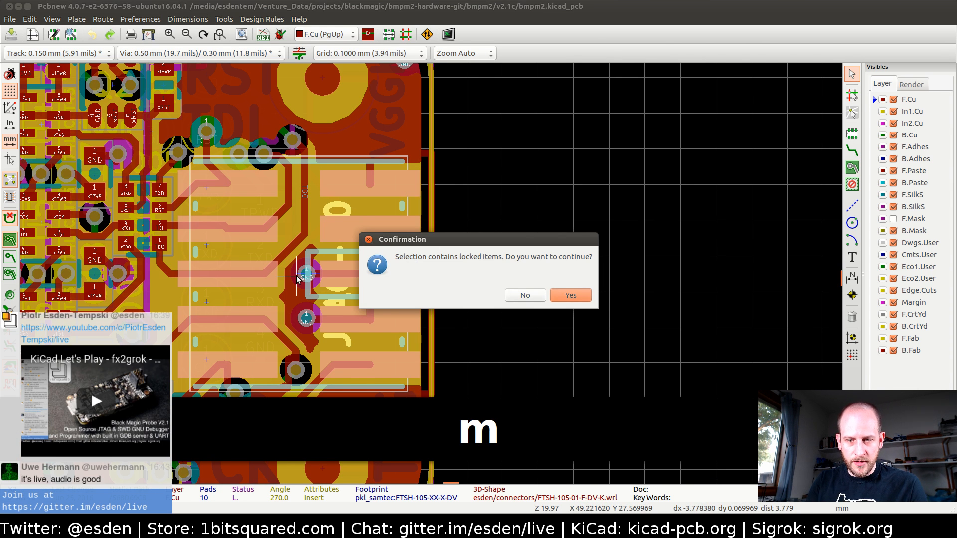
pyautogui.press('Return')
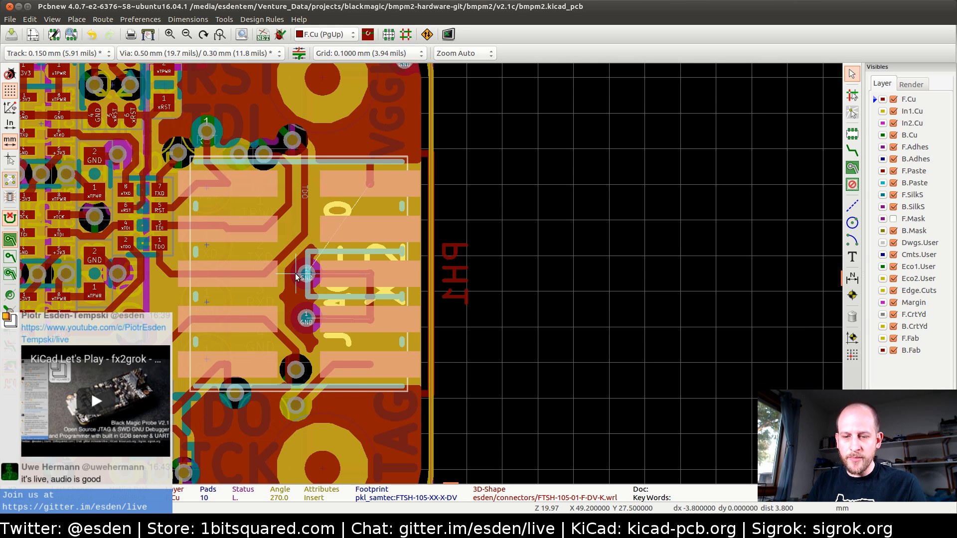
pyautogui.press('Escape')
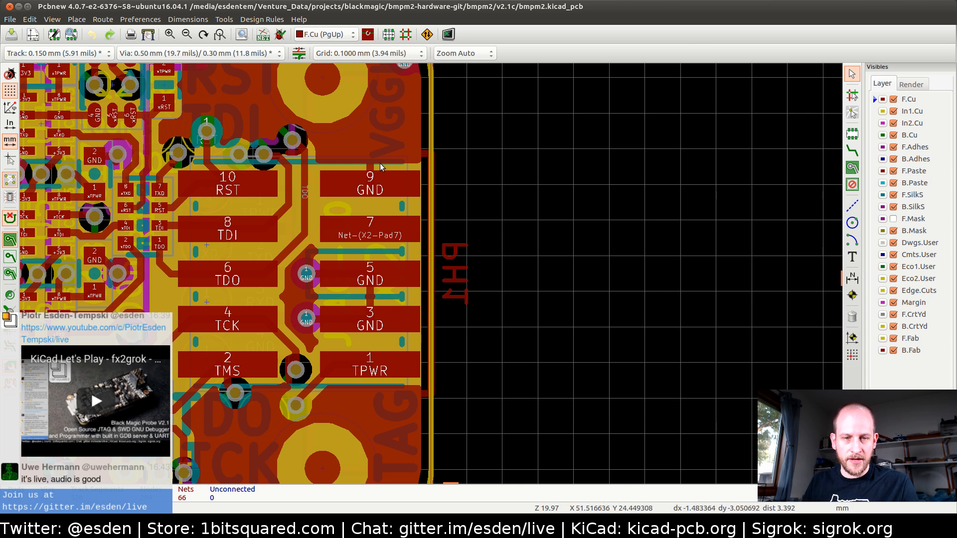
pyautogui.click(401, 167)
pyautogui.click(411, 188)
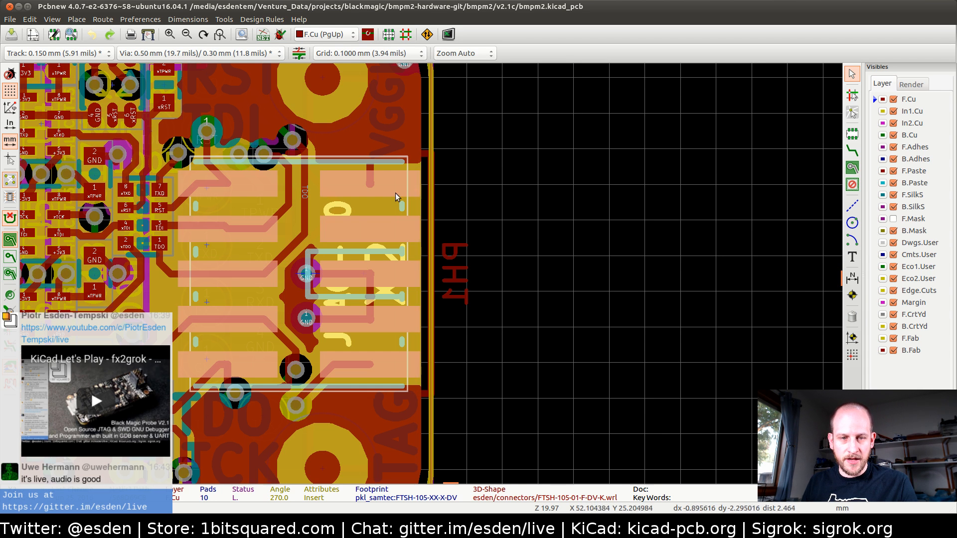
pyautogui.press('m')
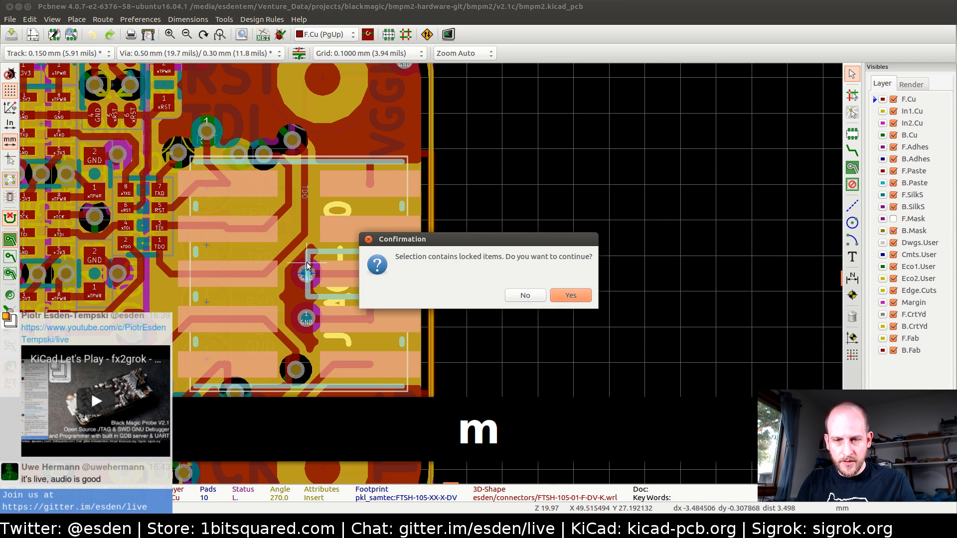
pyautogui.press('Return')
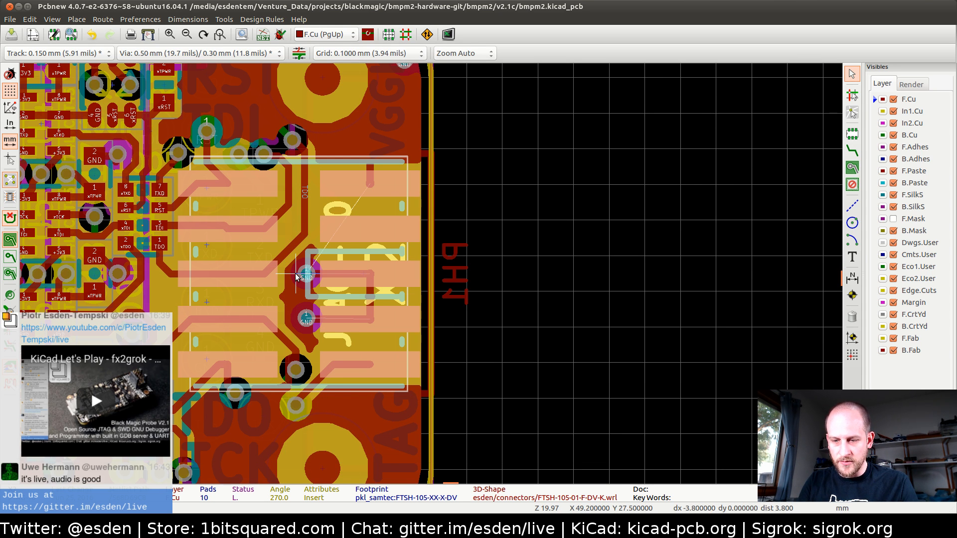
pyautogui.press('Escape')
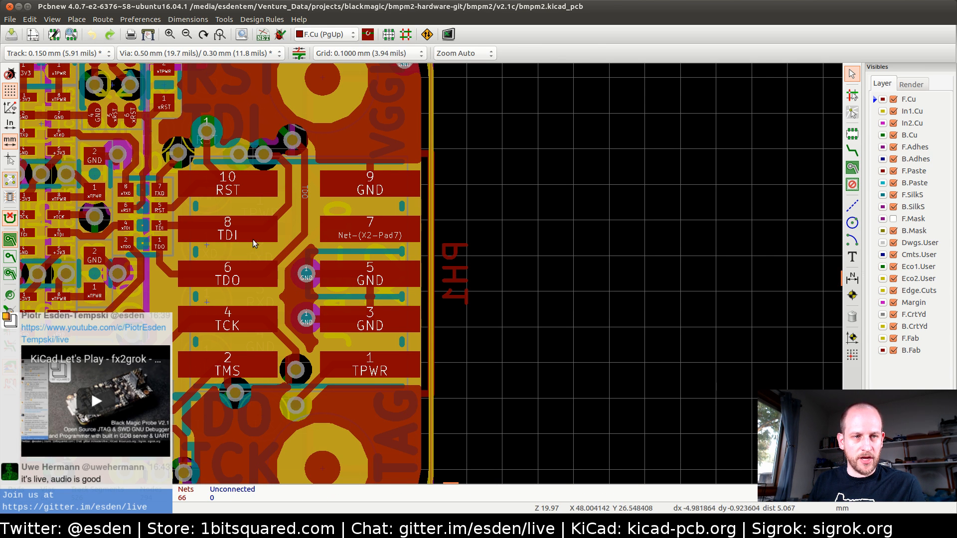
# - Return to the recent 0.2 fx2grok-flat.pro project, discarding the changes in bmpm2.kicad_pcb, and open the fx2grok-flat.kicad_pcb board
pyautogui.hotkey('alt', 'Tab')
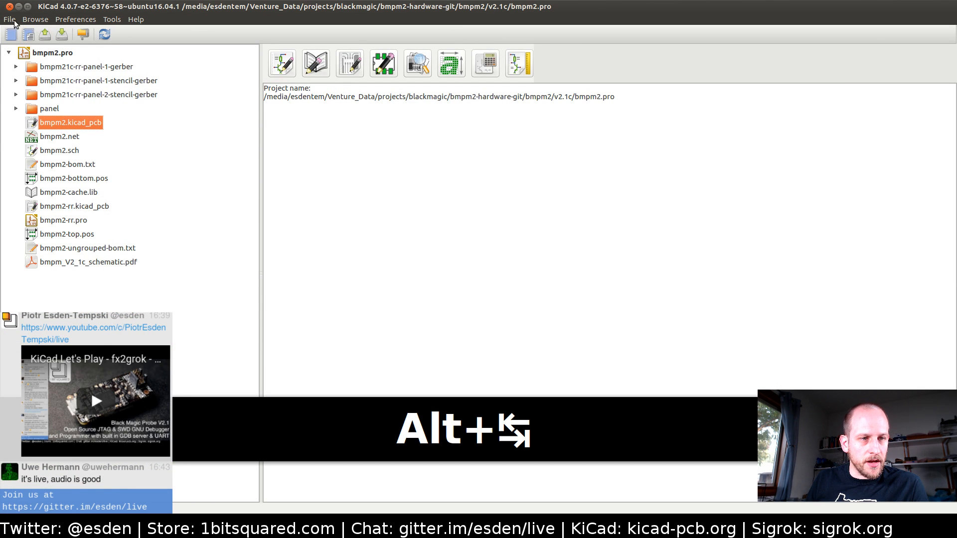
pyautogui.click(10, 20)
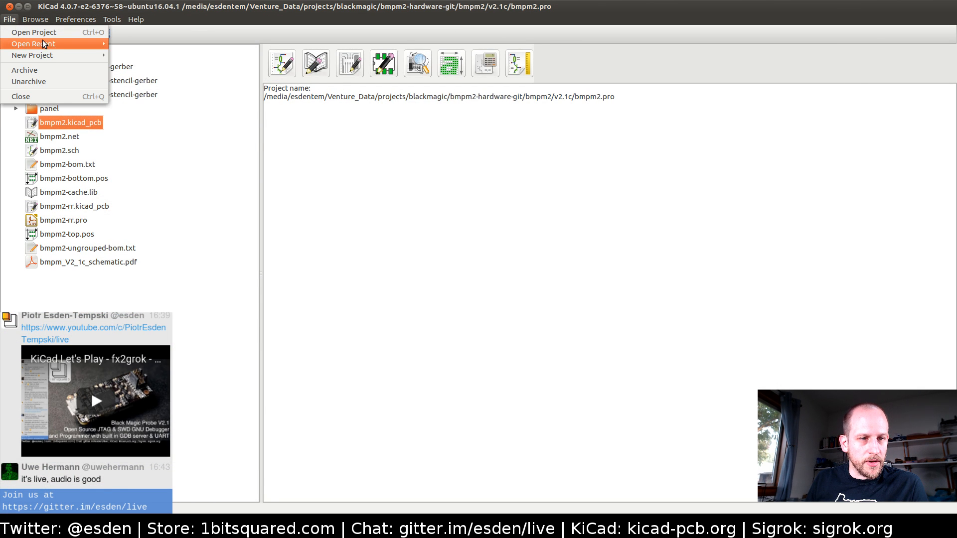
pyautogui.moveTo(44, 44)
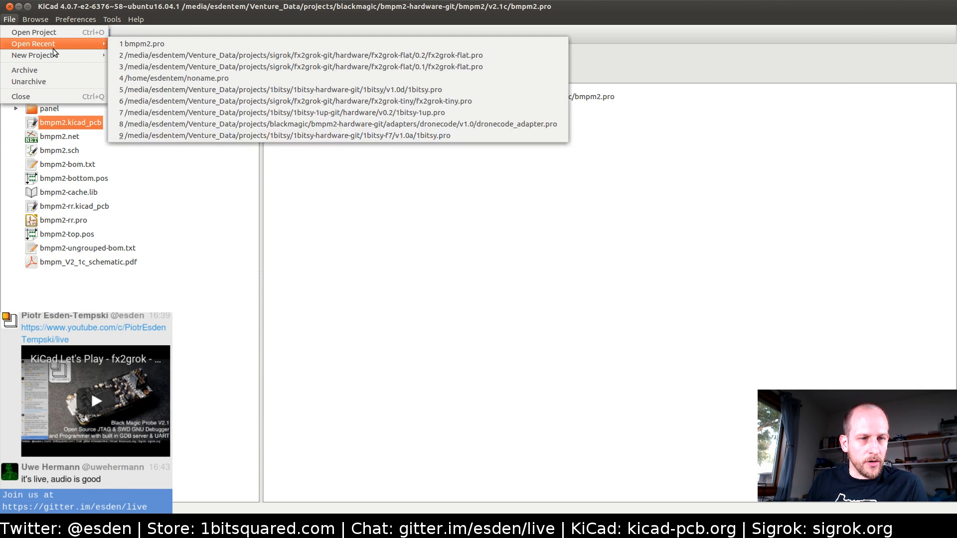
pyautogui.click(176, 58)
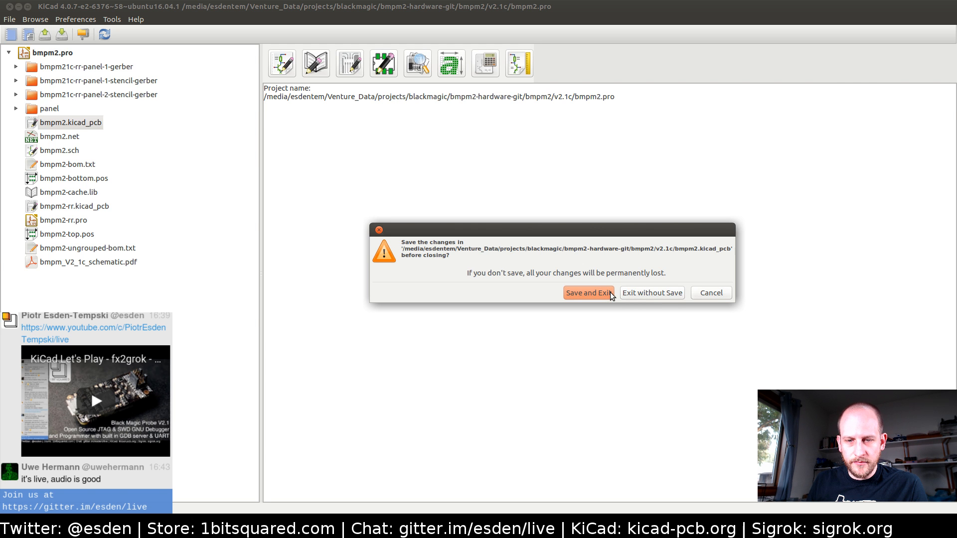
pyautogui.click(633, 294)
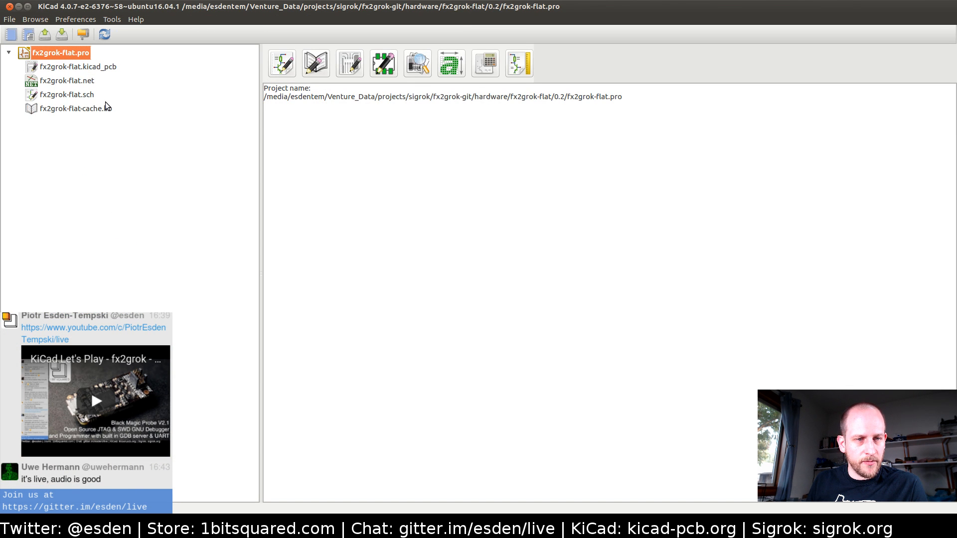
pyautogui.doubleClick(81, 68)
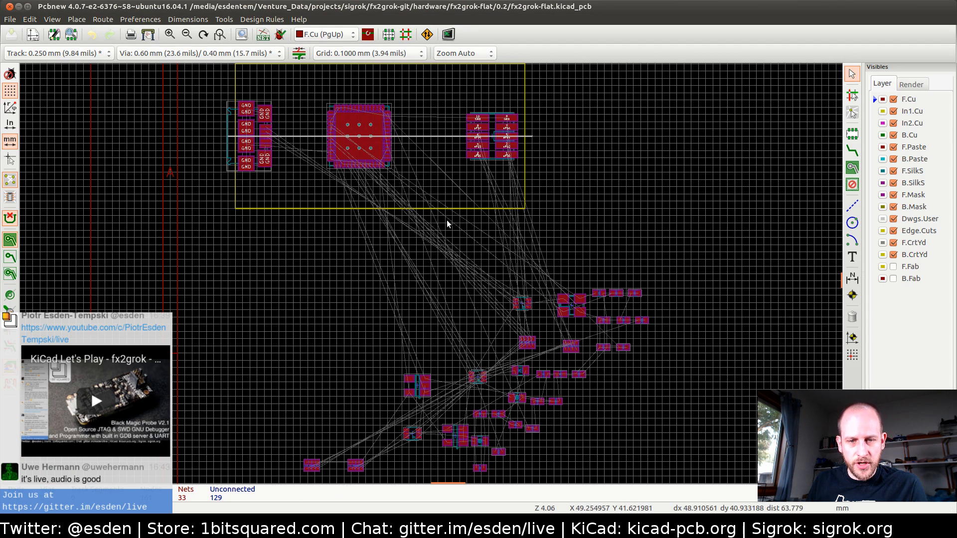
# - Move the 10-pin FTSH-105 connector along the centre line to X 56.2, Y 30.0 mm, placing its anchor 3.8 mm inside the board edge
pyautogui.scroll(4, 431, 273)
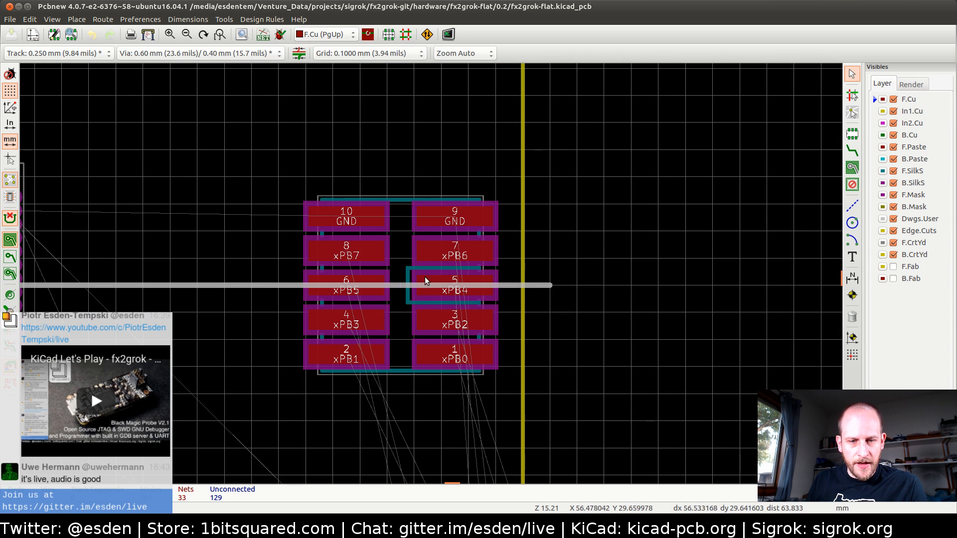
pyautogui.click(396, 299)
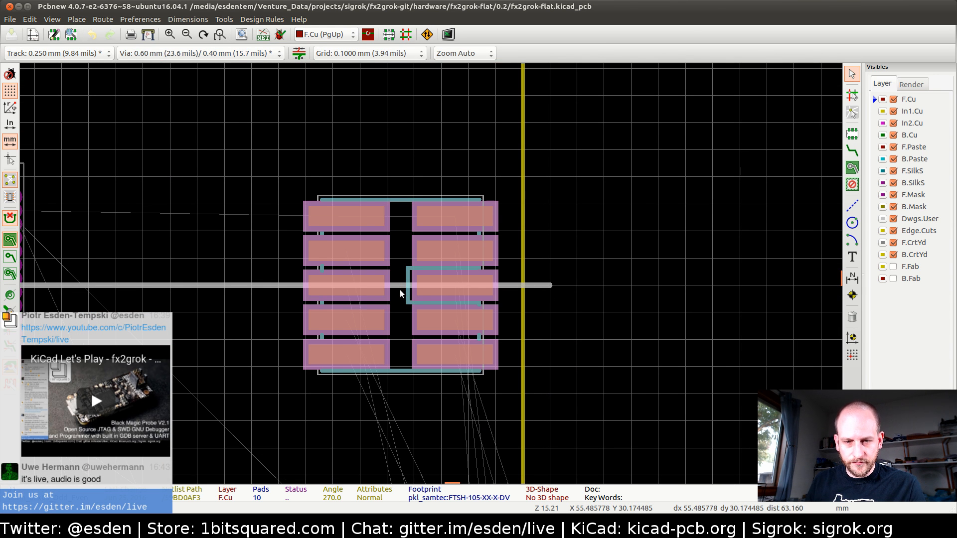
pyautogui.press('m')
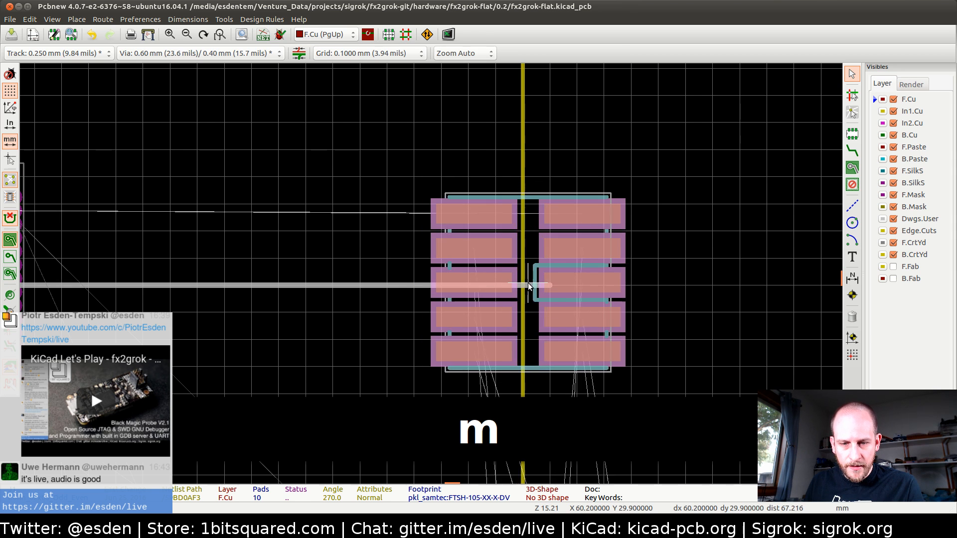
pyautogui.press('space')
pyautogui.press('Left')
pyautogui.press('Left')
pyautogui.press('Left')
pyautogui.press('Left')
pyautogui.press('Left')
pyautogui.press('Left')
pyautogui.press('Left')
pyautogui.press('Left')
pyautogui.press('Left')
pyautogui.press('Left')
pyautogui.press('Left')
pyautogui.press('Left')
pyautogui.press('Left')
pyautogui.press('Left')
pyautogui.press('Left')
pyautogui.press('Left')
pyautogui.press('Left')
pyautogui.press('Left')
pyautogui.press('Left')
pyautogui.press('Left')
pyautogui.press('Left')
pyautogui.press('Left')
pyautogui.press('Left')
pyautogui.press('Left')
pyautogui.press('Left')
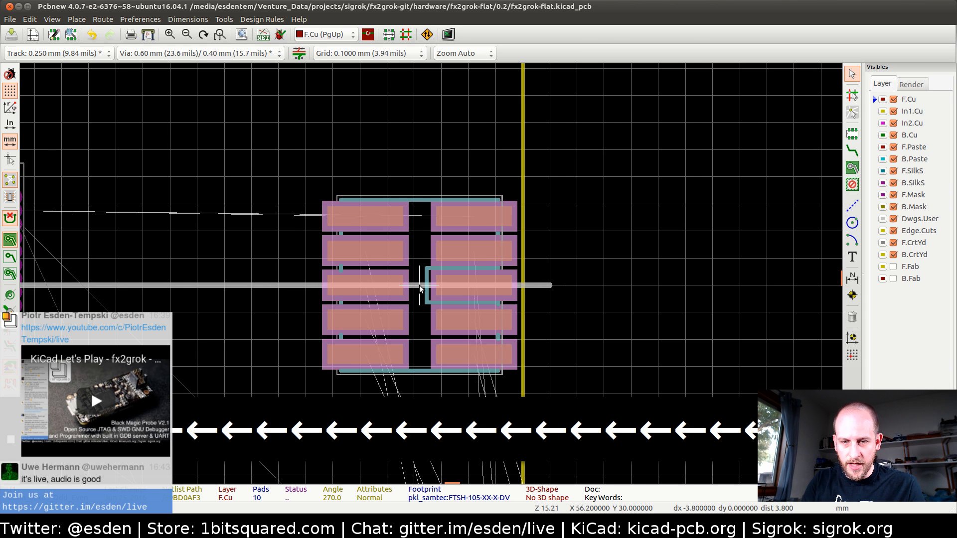
pyautogui.press('Return')
pyautogui.click(612, 274)
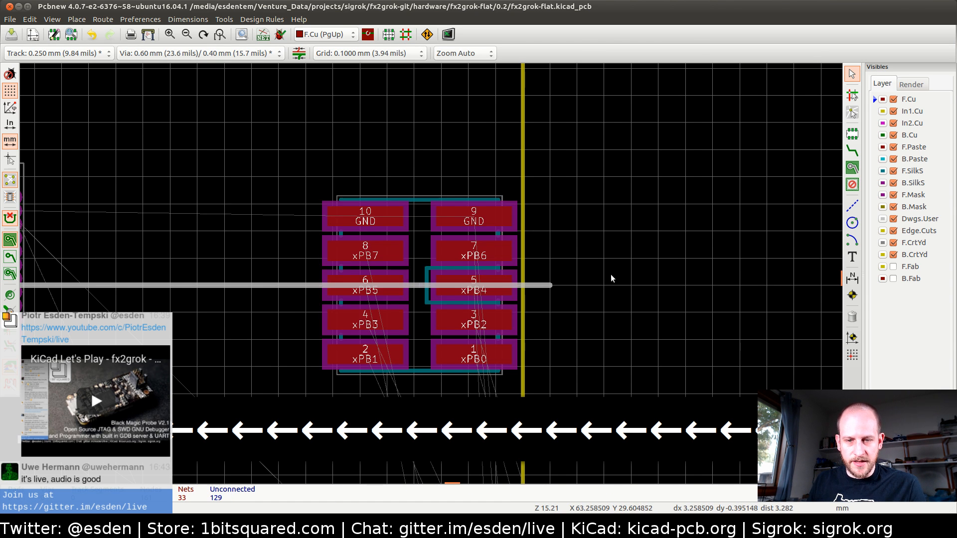
# - Lock the 10-pin connector J1 footprint in place through its footprint properties
pyautogui.scroll(-2, 611, 274)
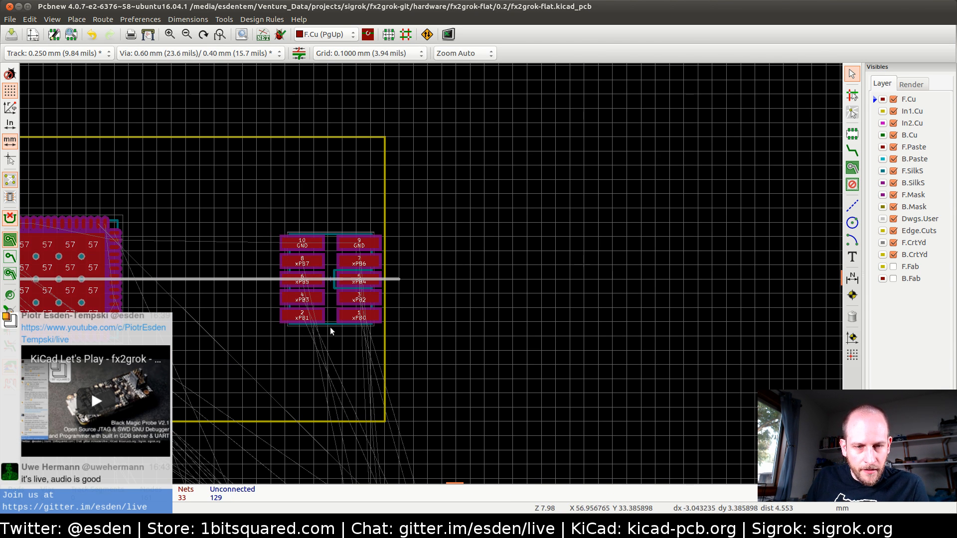
pyautogui.moveTo(265, 361); pyautogui.dragTo(381, 341, button='middle')
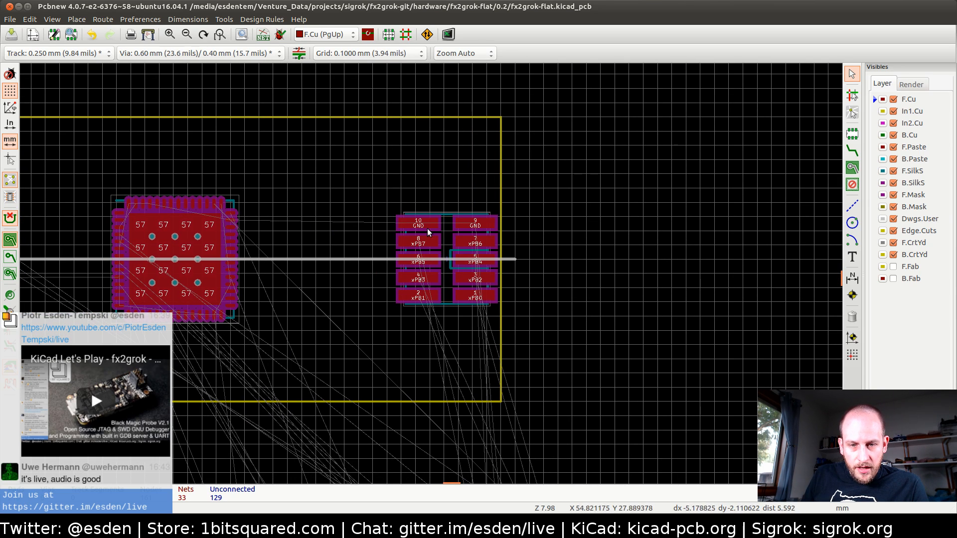
pyautogui.moveTo(344, 398); pyautogui.dragTo(449, 276, button='middle')
pyautogui.moveTo(470, 391); pyautogui.dragTo(407, 285, button='middle')
pyautogui.moveTo(555, 359); pyautogui.dragTo(423, 273, button='middle')
pyautogui.moveTo(285, 349); pyautogui.dragTo(348, 508, button='middle')
pyautogui.click(489, 187)
pyautogui.press('e')
pyautogui.click(546, 202)
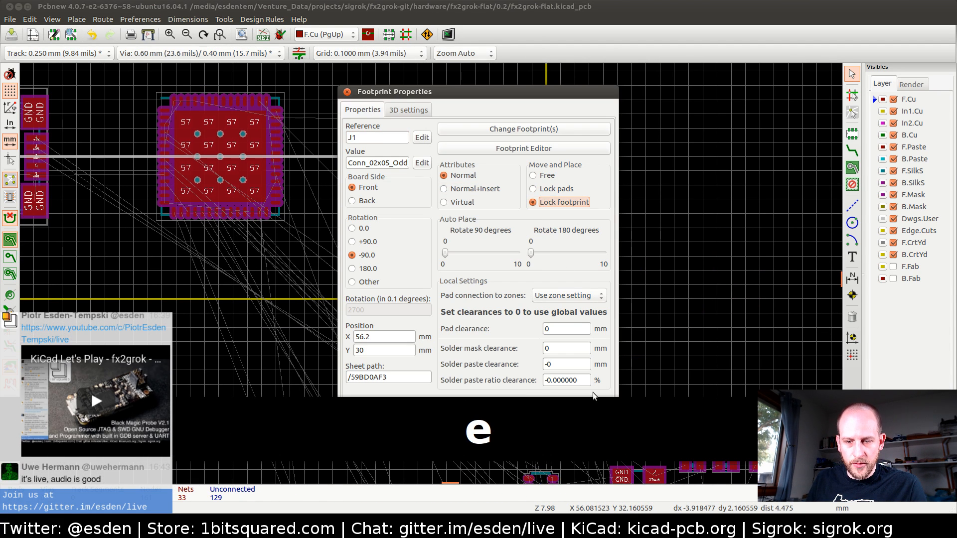
pyautogui.press('Return')
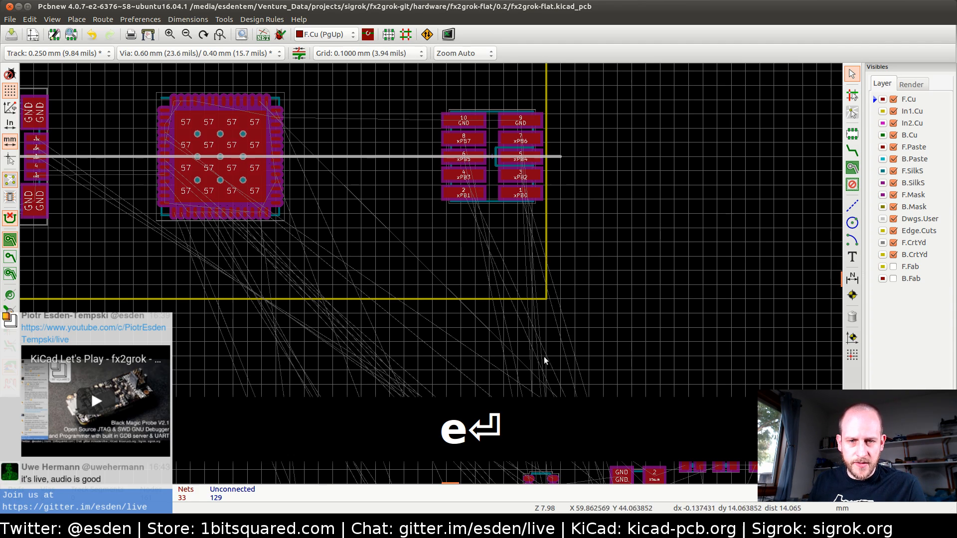
# - Move the four-pad ABM8 crystal just below the board outline near the USB connector side, rotated 135 degrees
pyautogui.scroll(-2, 544, 360)
pyautogui.scroll(3, 346, 327)
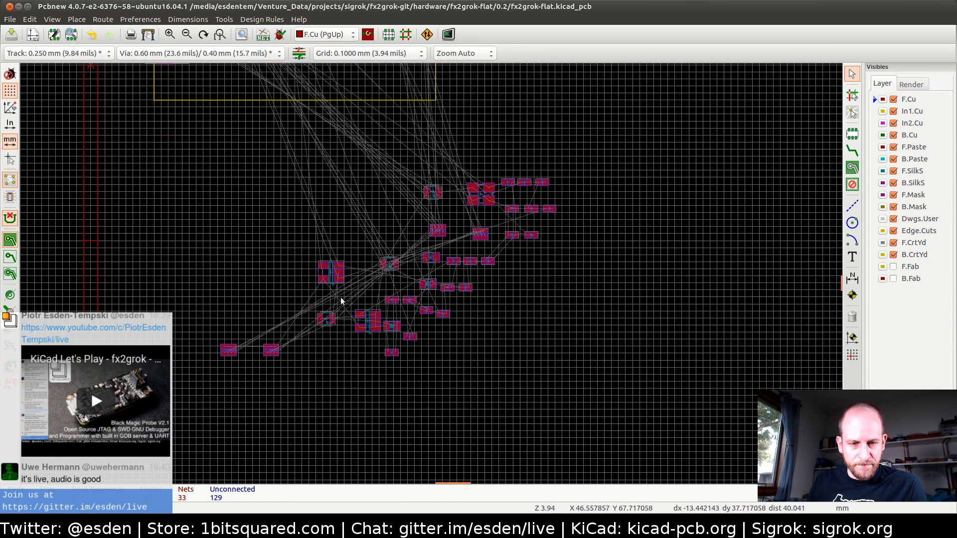
pyautogui.scroll(3, 341, 301)
pyautogui.moveTo(523, 213); pyautogui.dragTo(411, 299, button='middle')
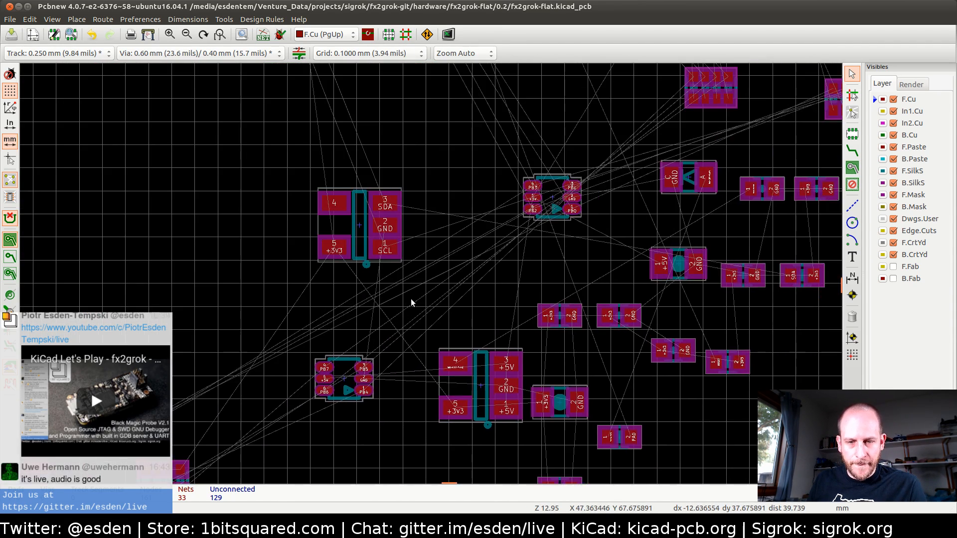
pyautogui.scroll(-2, 479, 314)
pyautogui.moveTo(437, 237); pyautogui.dragTo(423, 293, button='middle')
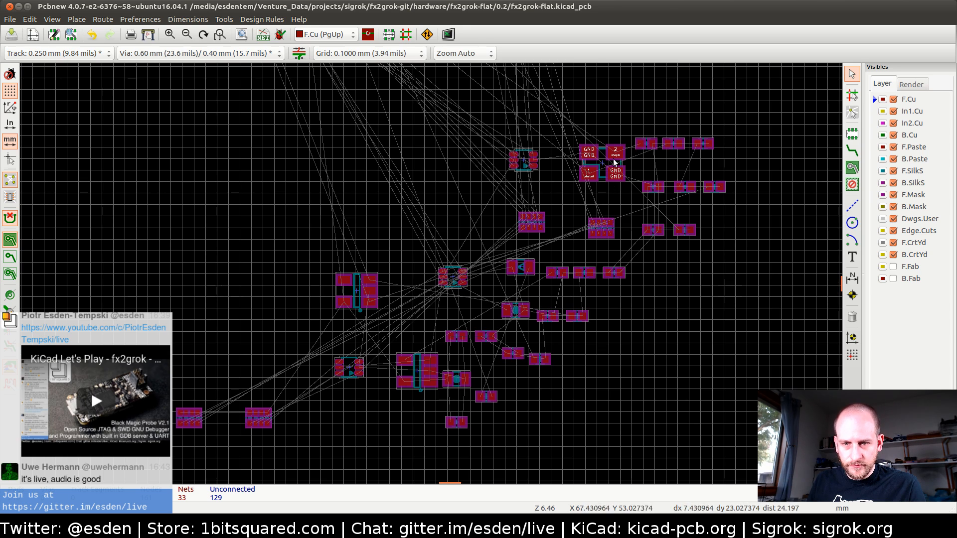
pyautogui.press('m')
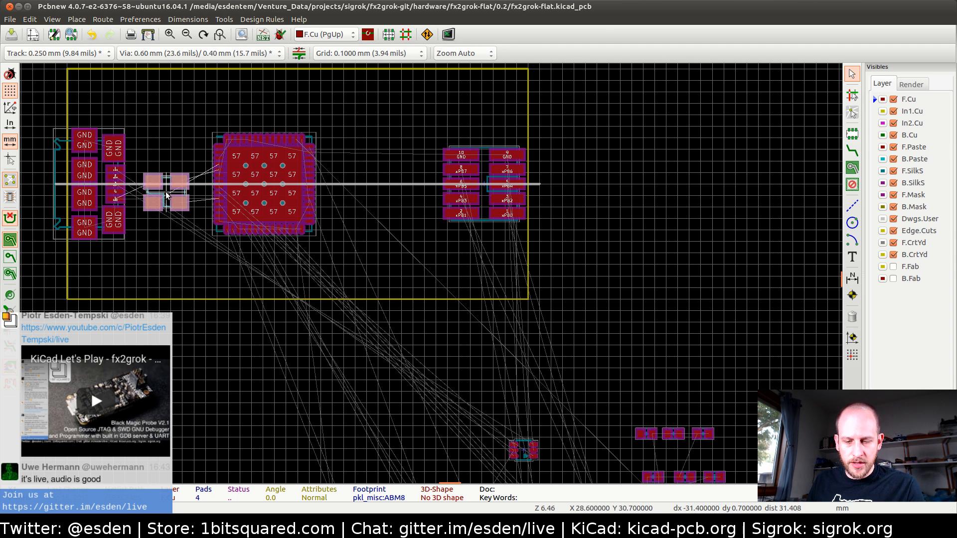
pyautogui.press('r')
pyautogui.press('r')
pyautogui.press('r')
pyautogui.click(190, 357)
pyautogui.click(266, 177)
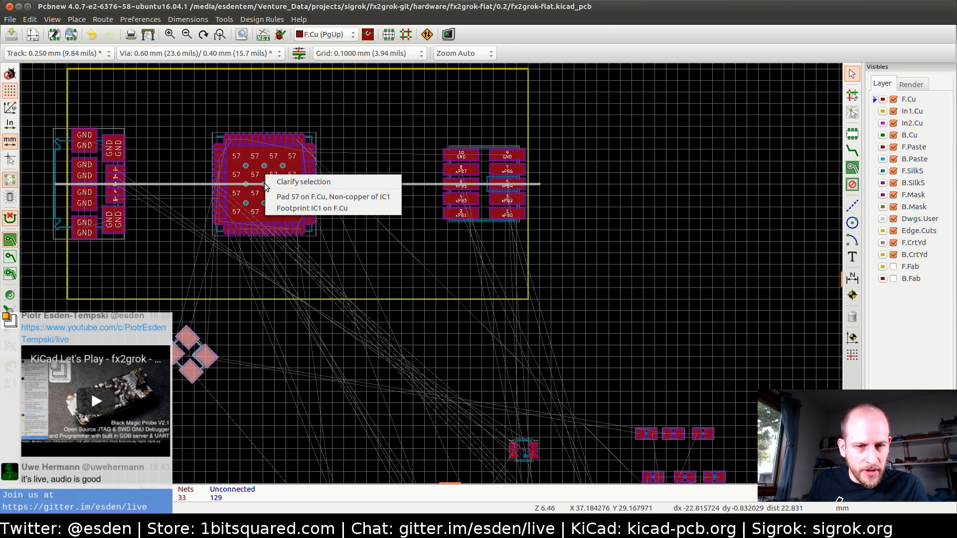
pyautogui.click(275, 197)
pyautogui.press('Escape')
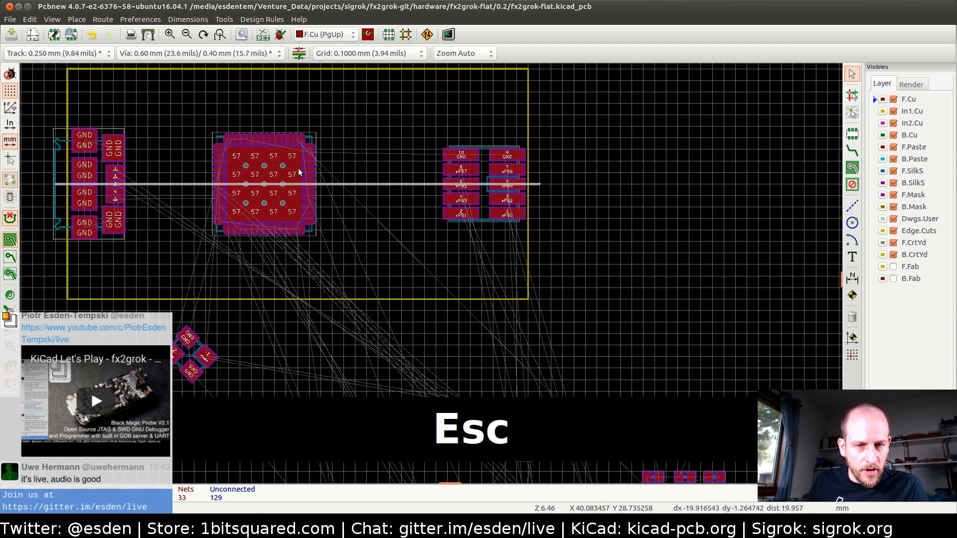
pyautogui.click(311, 140)
pyautogui.press('m')
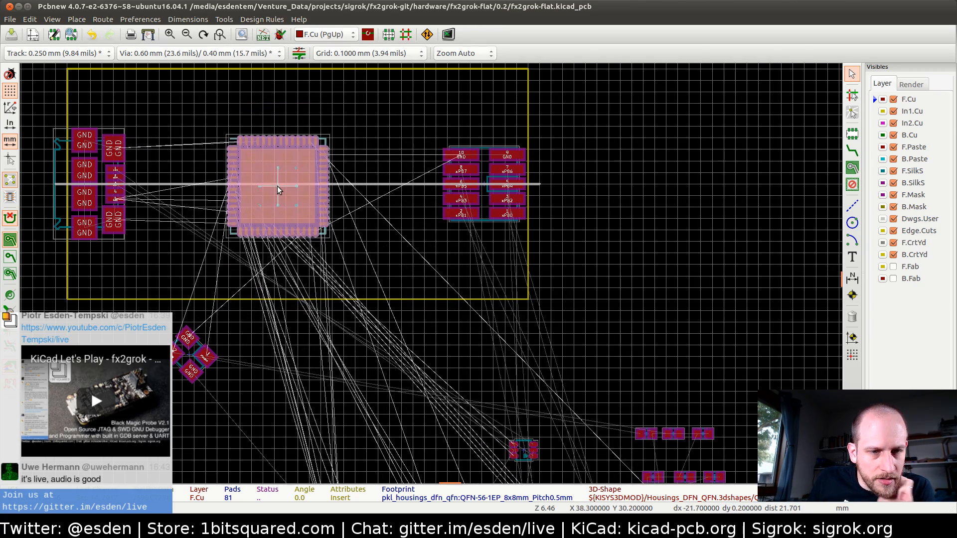
pyautogui.press('Escape')
# - Move the SOT-666 part carrying nets PB0 to PB3 onto the board between the QFN-56 chip and the 10-pin connector, above the centre line
pyautogui.moveTo(323, 405); pyautogui.dragTo(299, 190, button='middle')
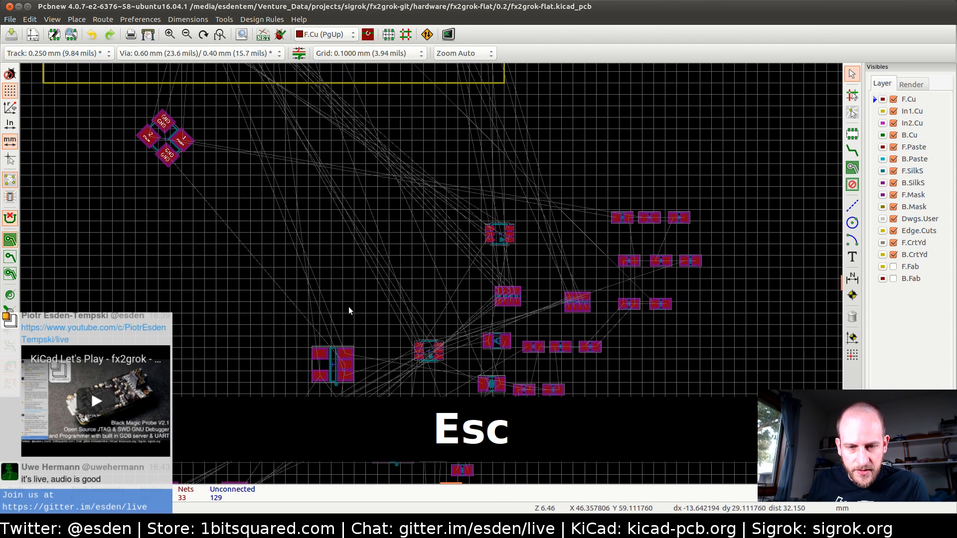
pyautogui.click(428, 353)
pyautogui.moveTo(429, 350); pyautogui.dragTo(136, 181)
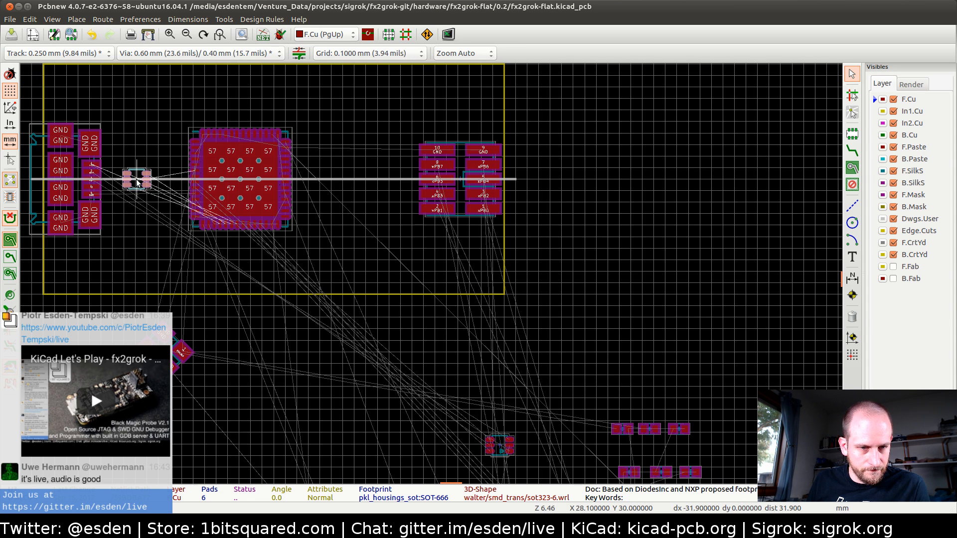
pyautogui.moveTo(137, 181); pyautogui.dragTo(315, 380)
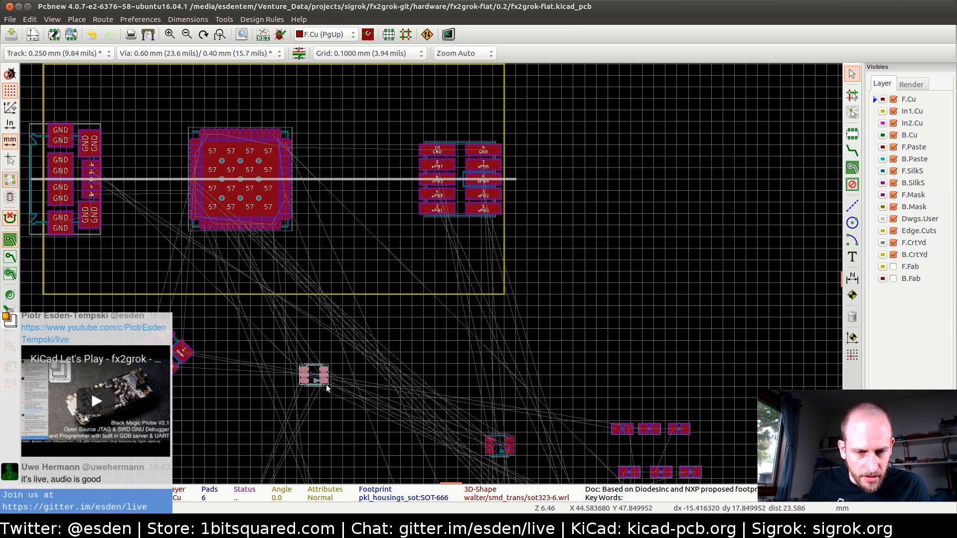
pyautogui.scroll(5, 316, 380)
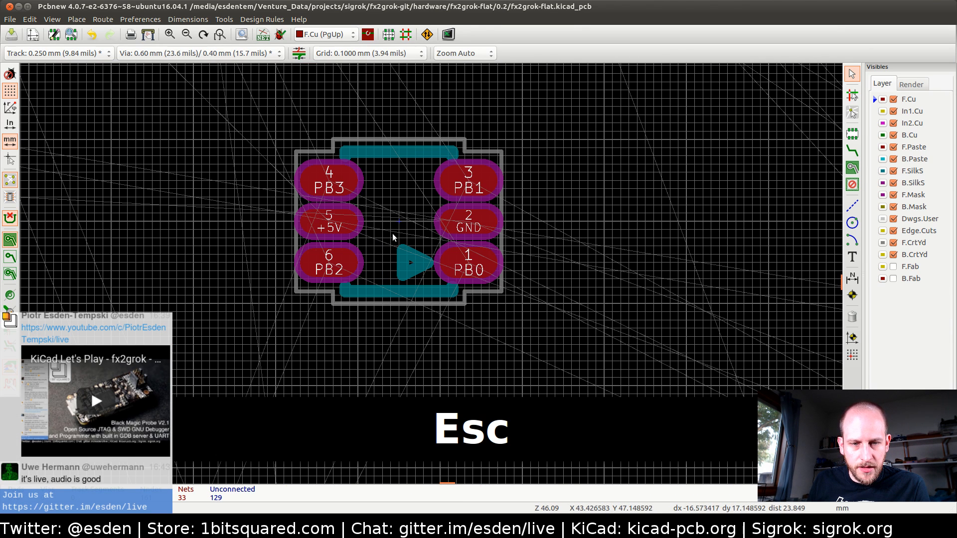
pyautogui.scroll(-5, 379, 232)
pyautogui.press('m')
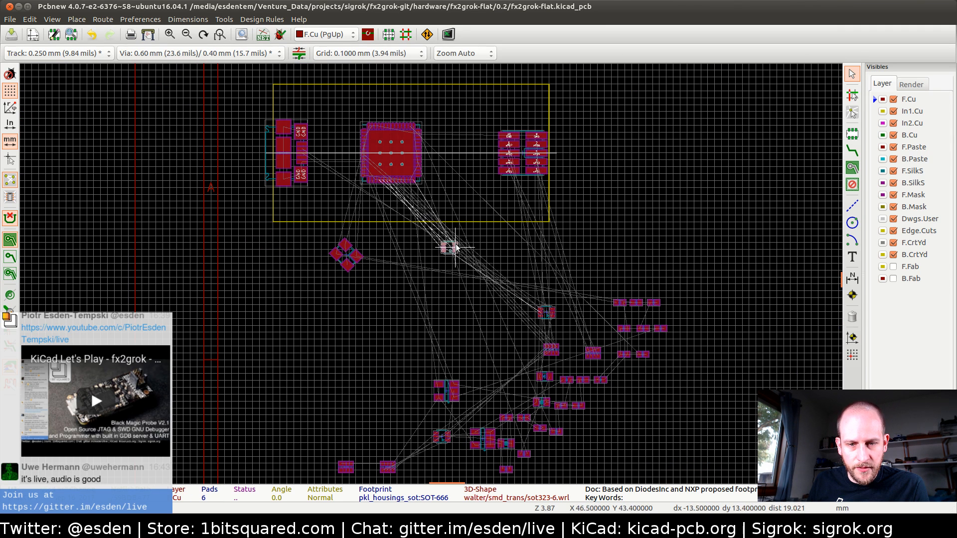
pyautogui.click(463, 134)
# - Rotate the QFN-56 chip IC1 by 90 degrees and shift the PB0 to PB3 SOT-666 part slightly closer to it
pyautogui.click(417, 181)
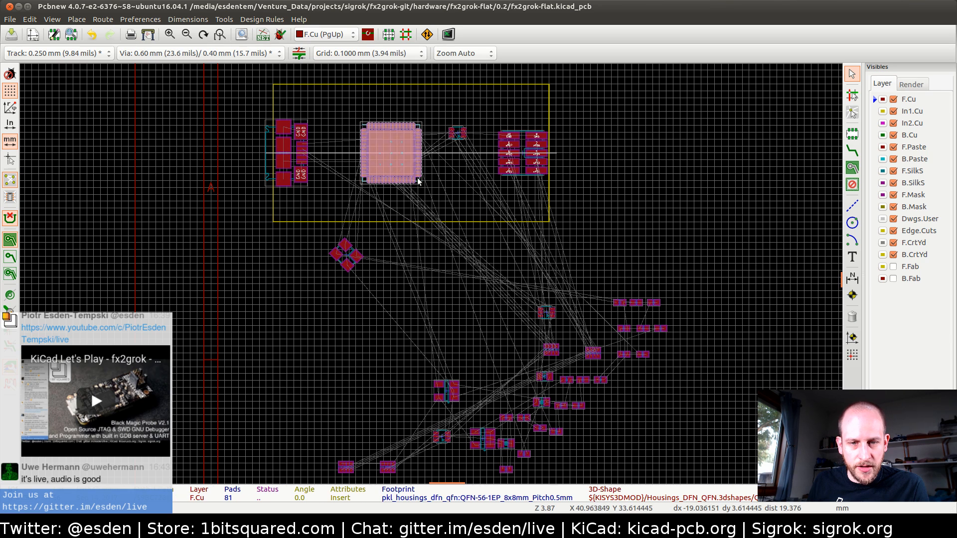
pyautogui.press('r')
pyautogui.press('r')
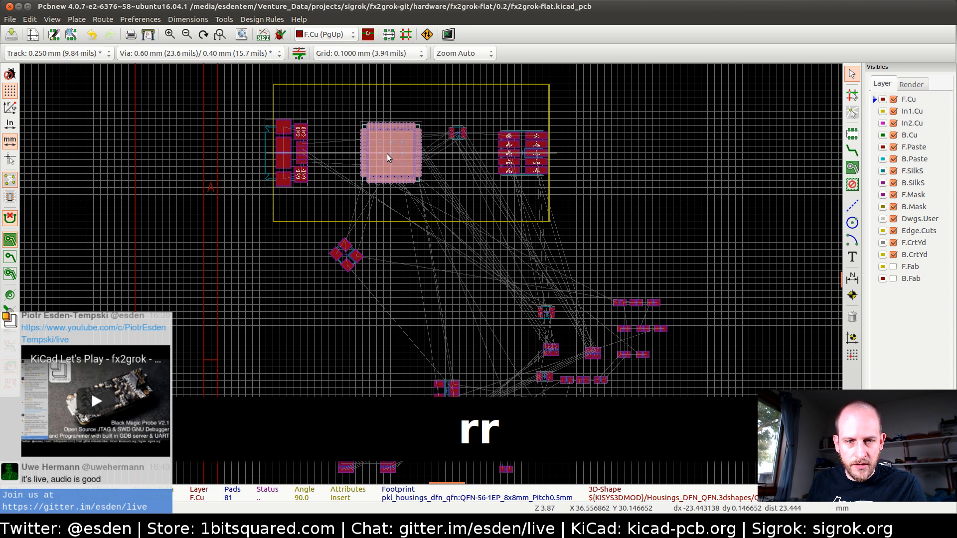
pyautogui.scroll(5, 454, 151)
pyautogui.scroll(-2, 430, 273)
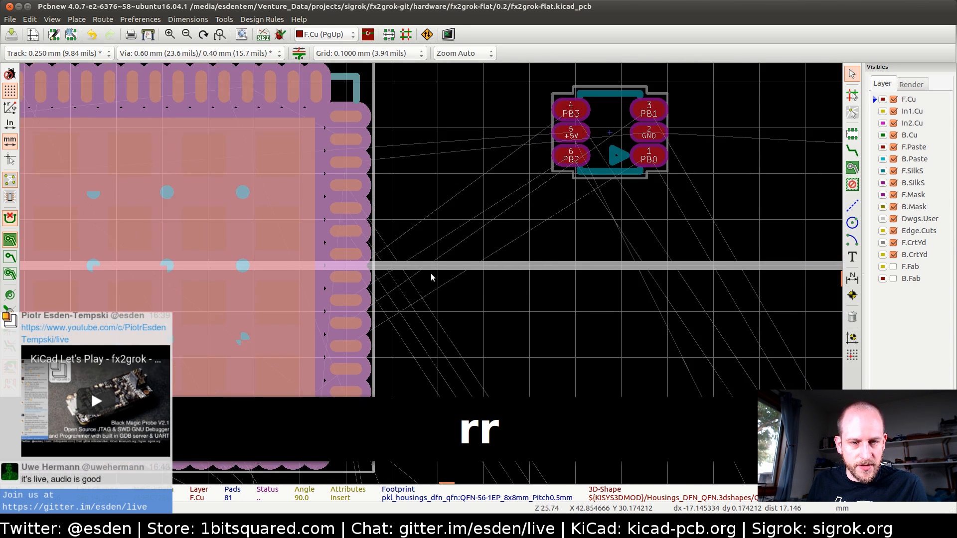
pyautogui.moveTo(525, 202); pyautogui.dragTo(497, 208)
pyautogui.scroll(-3, 403, 274)
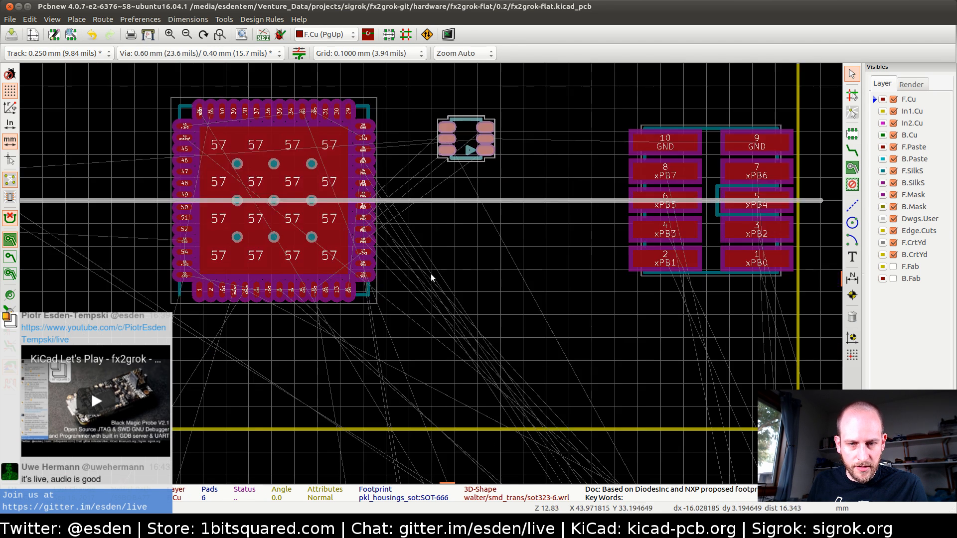
# - Place the second SOT-666 part, wired to the USB data lines, between the USB connector and the QFN-56 chip, rotated 180 degrees
pyautogui.moveTo(414, 344); pyautogui.dragTo(353, 204, button='middle')
pyautogui.moveTo(409, 381); pyautogui.dragTo(331, 214, button='middle')
pyautogui.press('m')
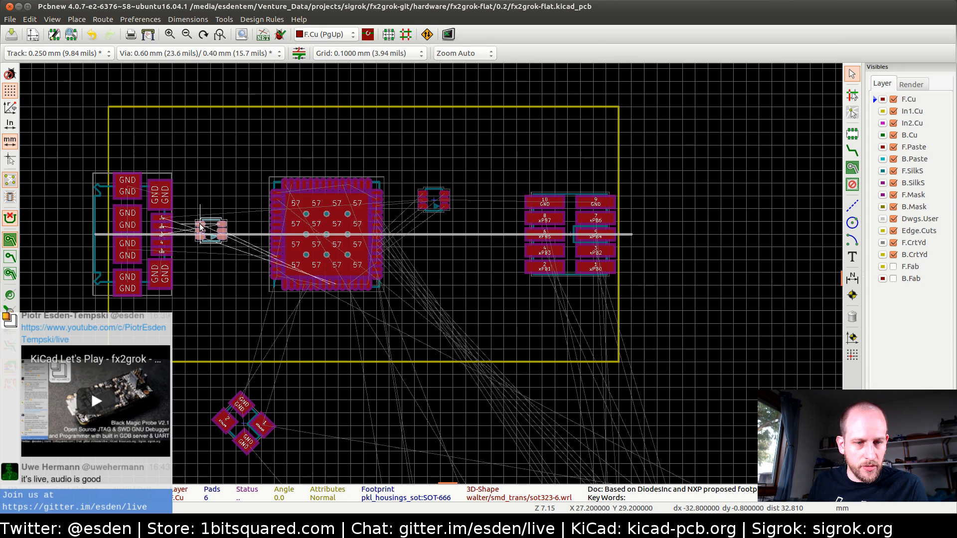
pyautogui.scroll(4, 200, 227)
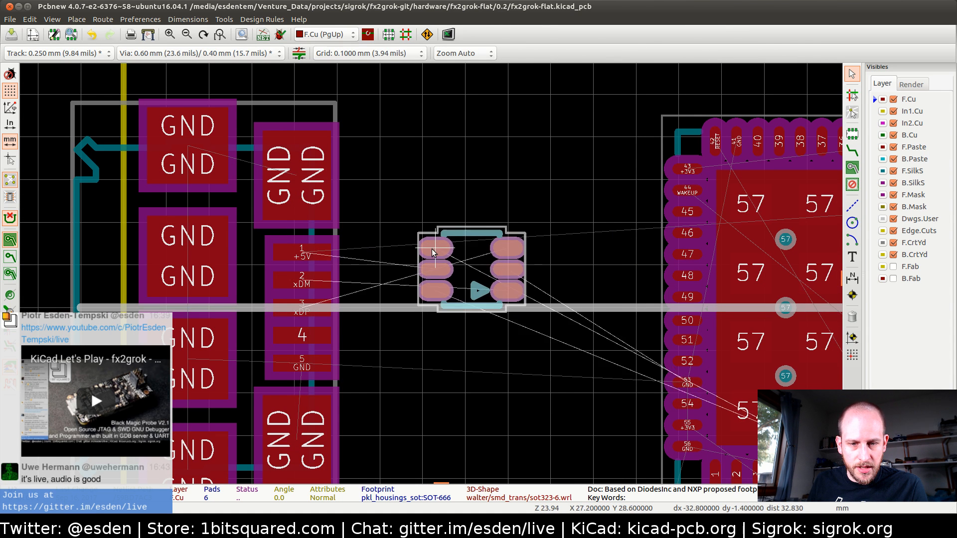
pyautogui.press('r')
pyautogui.press('r')
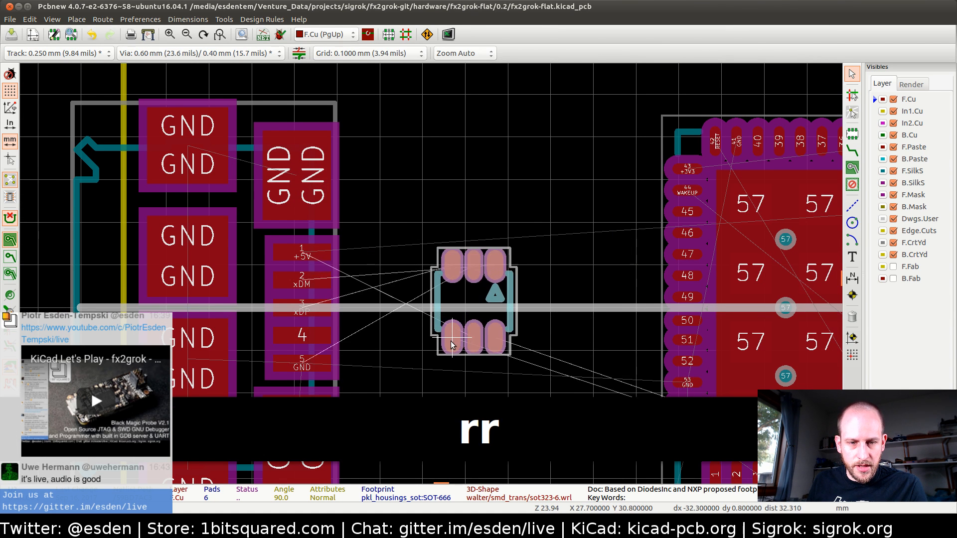
pyautogui.press('r')
pyautogui.press('r')
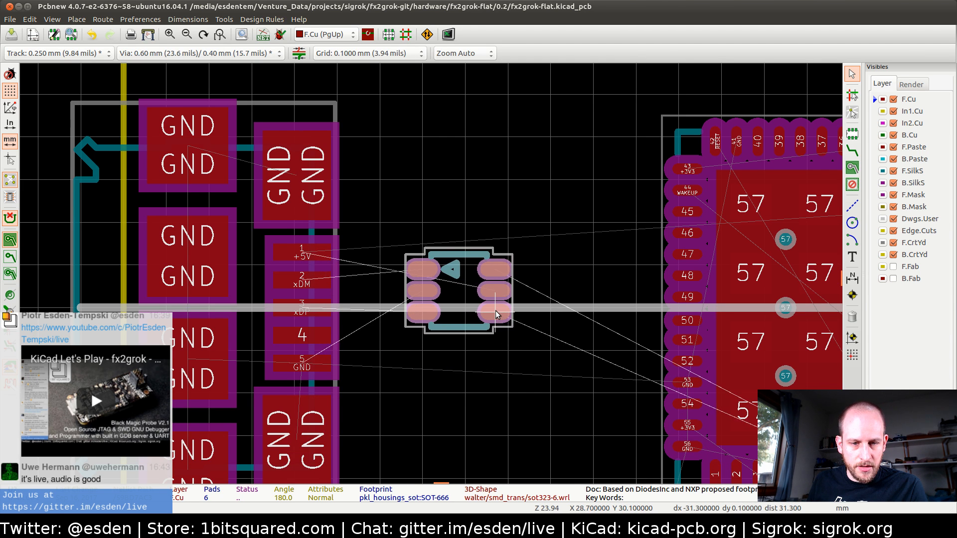
pyautogui.click(495, 312)
pyautogui.scroll(-4, 528, 316)
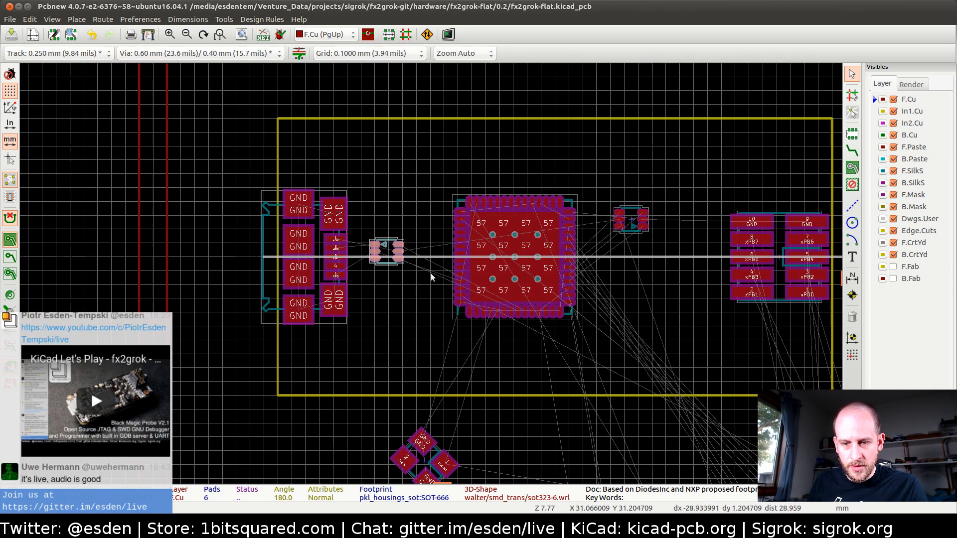
# - Examine the QFN-56 chip's lower pin row around the DP and DM pins and its position relative to the placed parts
pyautogui.scroll(6, 426, 273)
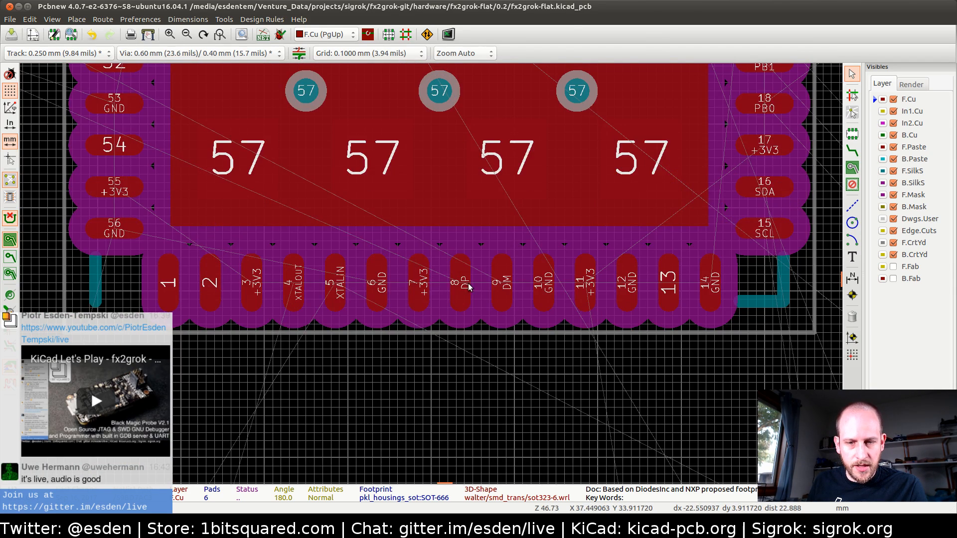
pyautogui.scroll(-4, 467, 287)
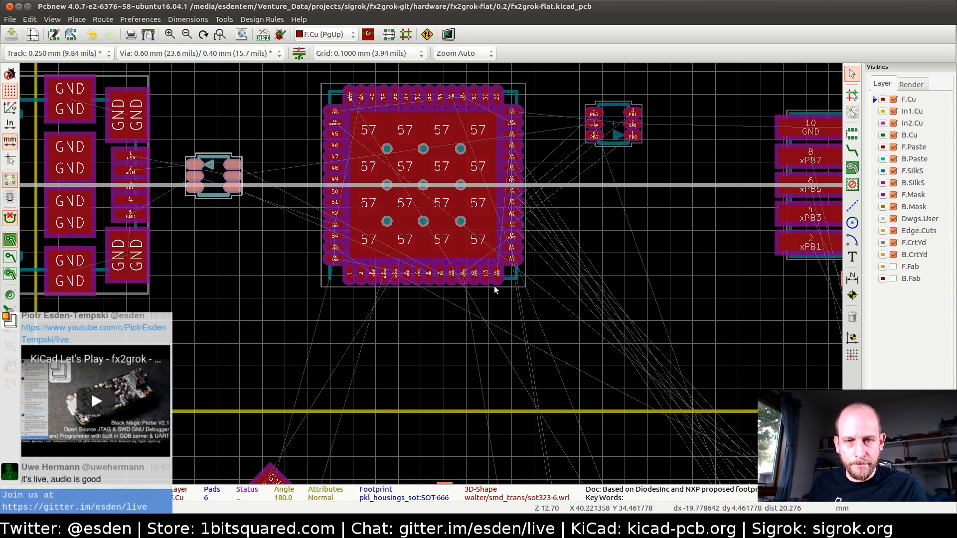
pyautogui.moveTo(529, 346); pyautogui.dragTo(430, 274, button='middle')
pyautogui.scroll(-4, 430, 274)
pyautogui.scroll(2, 428, 272)
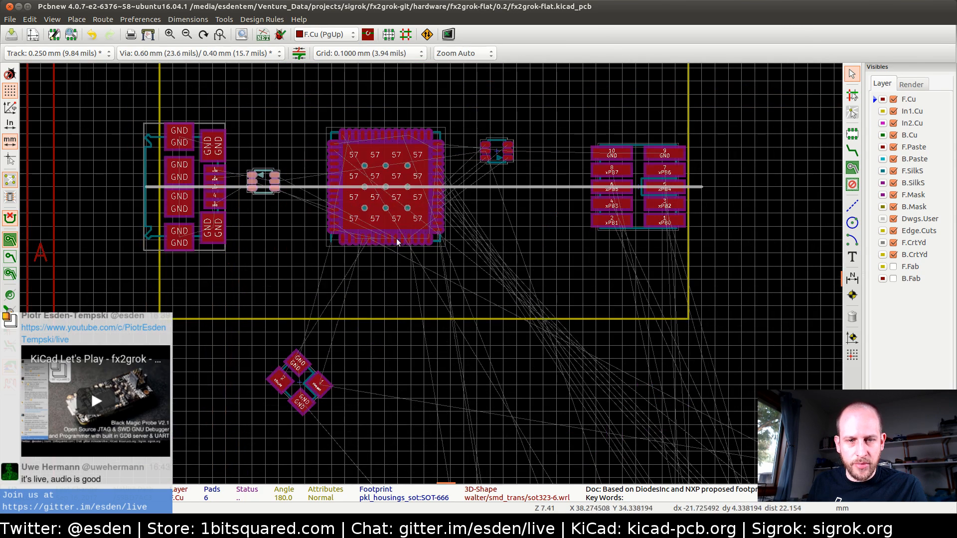
pyautogui.scroll(-2, 451, 274)
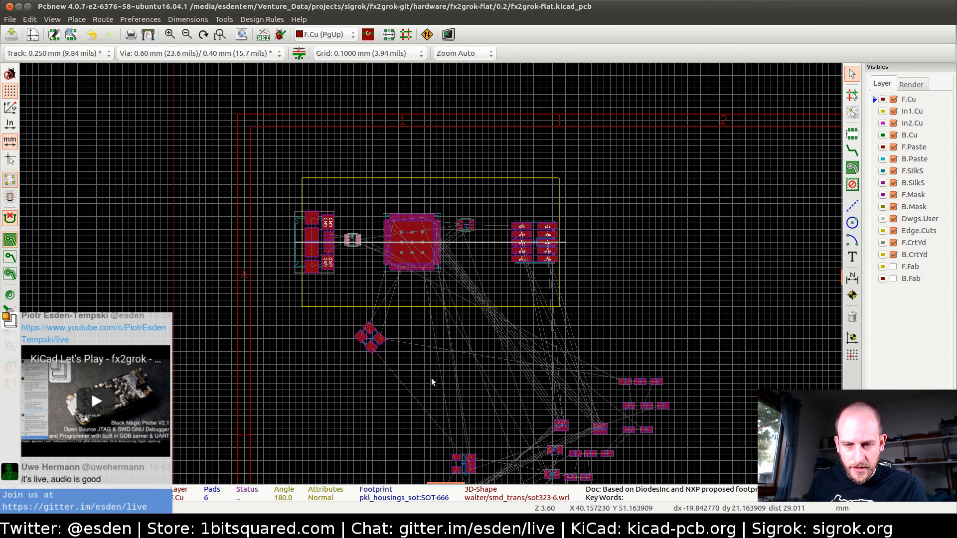
# - Move the SOT-23-5 EEPROM with the SCL and SDA nets onto the board, below and right of the QFN-56 chip, rotated 180 degrees
pyautogui.moveTo(432, 379); pyautogui.dragTo(391, 192, button='middle')
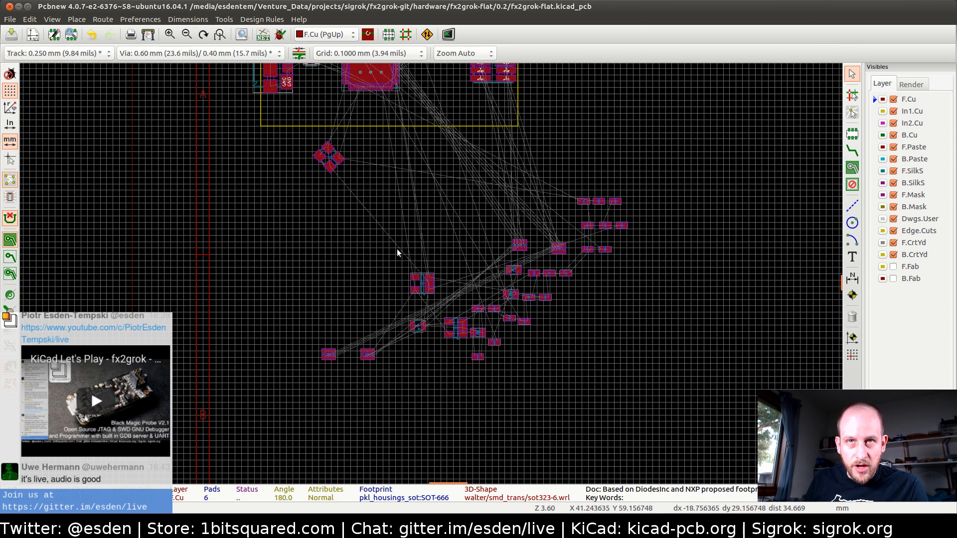
pyautogui.moveTo(406, 288); pyautogui.dragTo(346, 253, button='middle')
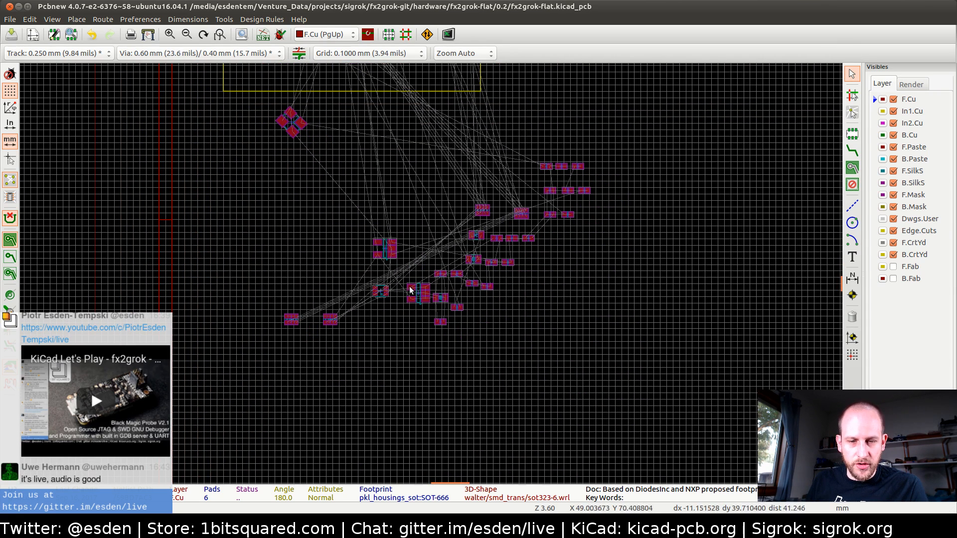
pyautogui.moveTo(411, 239); pyautogui.dragTo(335, 259, button='middle')
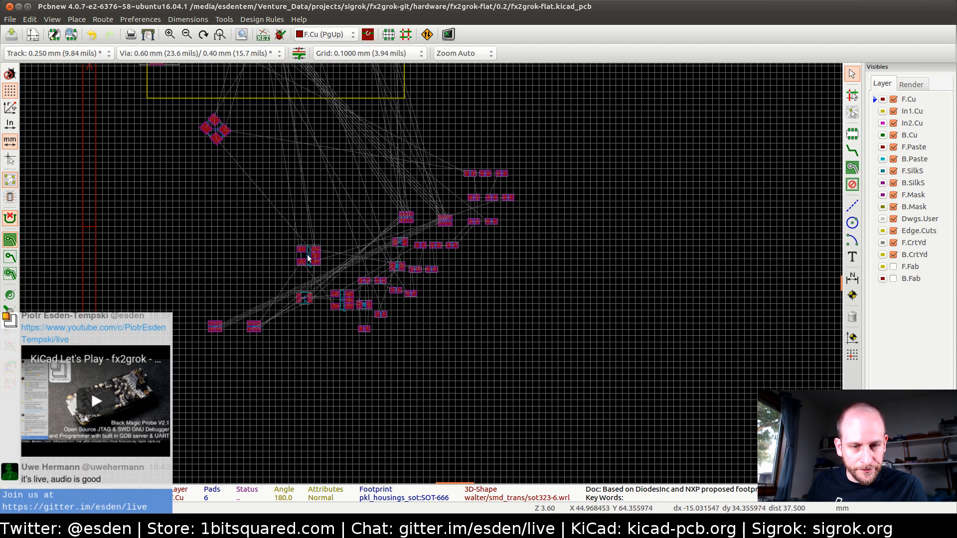
pyautogui.press('m')
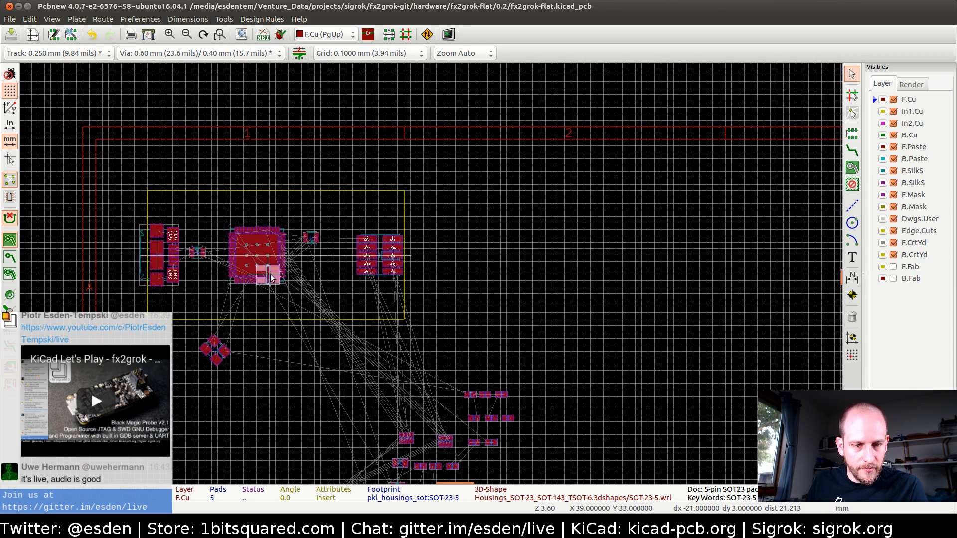
pyautogui.scroll(5, 270, 278)
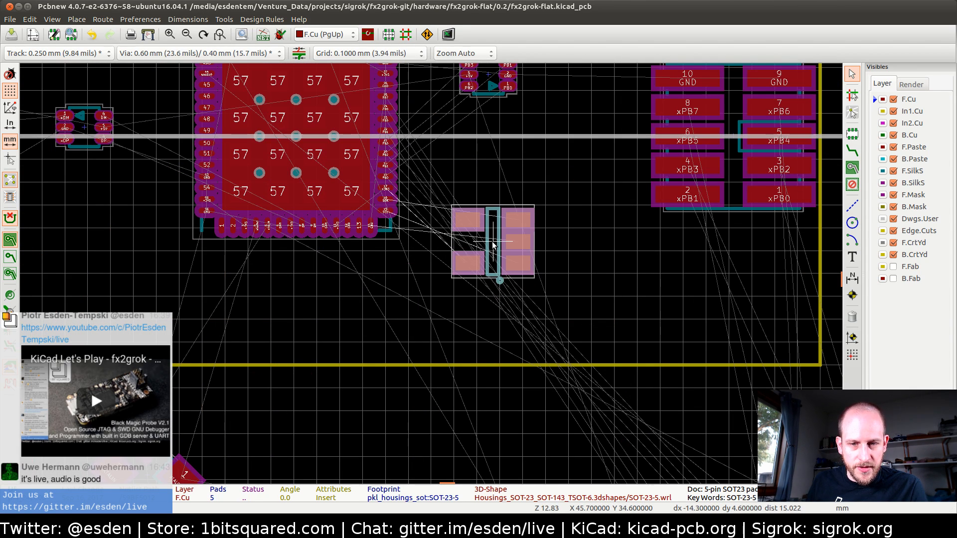
pyautogui.press('r')
pyautogui.press('r')
pyautogui.press('r')
pyautogui.press('r')
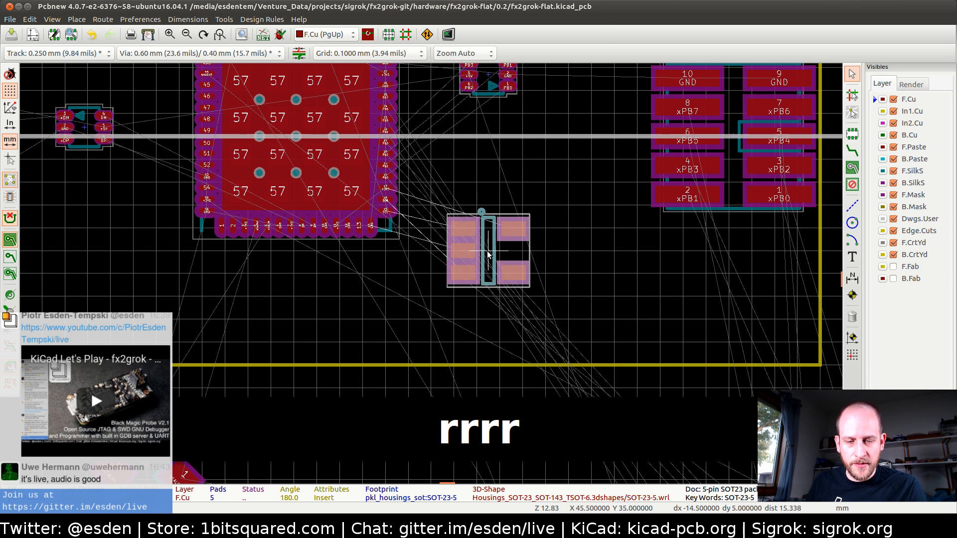
pyautogui.scroll(-3, 489, 244)
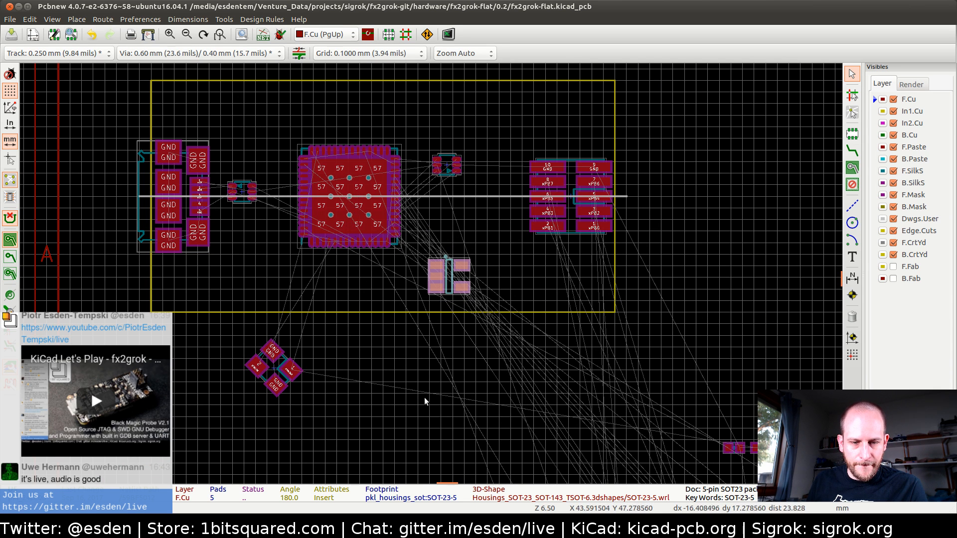
# - Place the SOT-23-5 part with the +5V and +3V3 nets near the upper board edge, between the USB connector and the QFN-56 chip
pyautogui.moveTo(419, 384); pyautogui.dragTo(379, 206, button='middle')
pyautogui.moveTo(509, 403); pyautogui.dragTo(456, 267, button='middle')
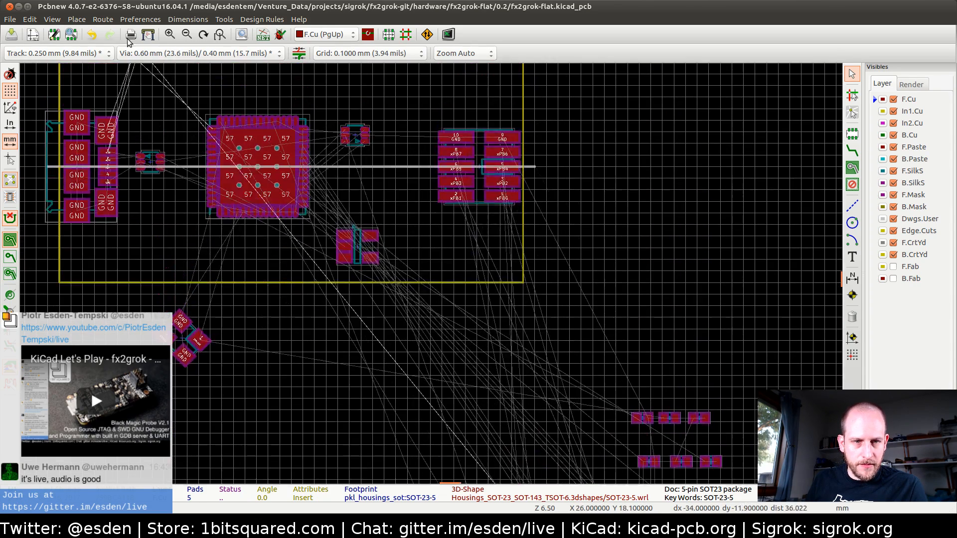
pyautogui.scroll(2, 160, 144)
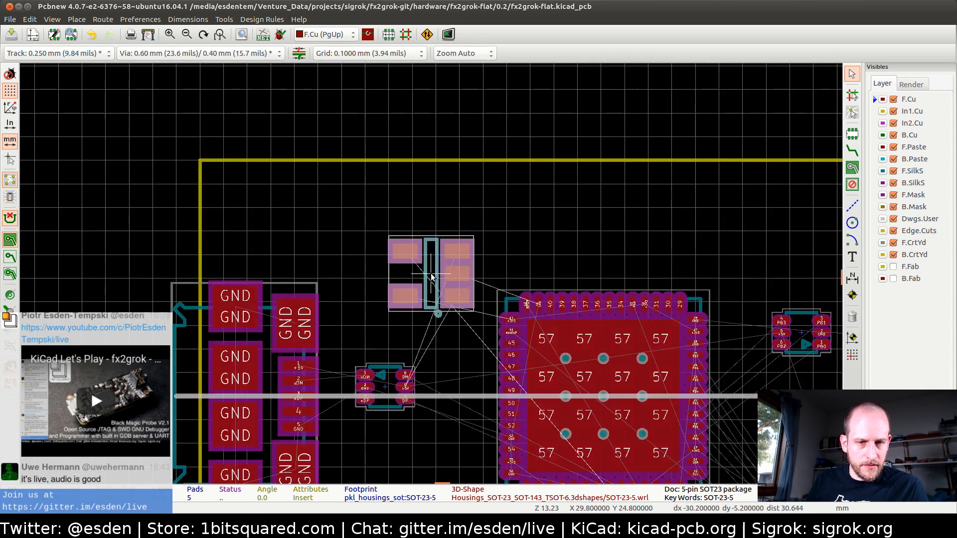
pyautogui.scroll(2, 431, 277)
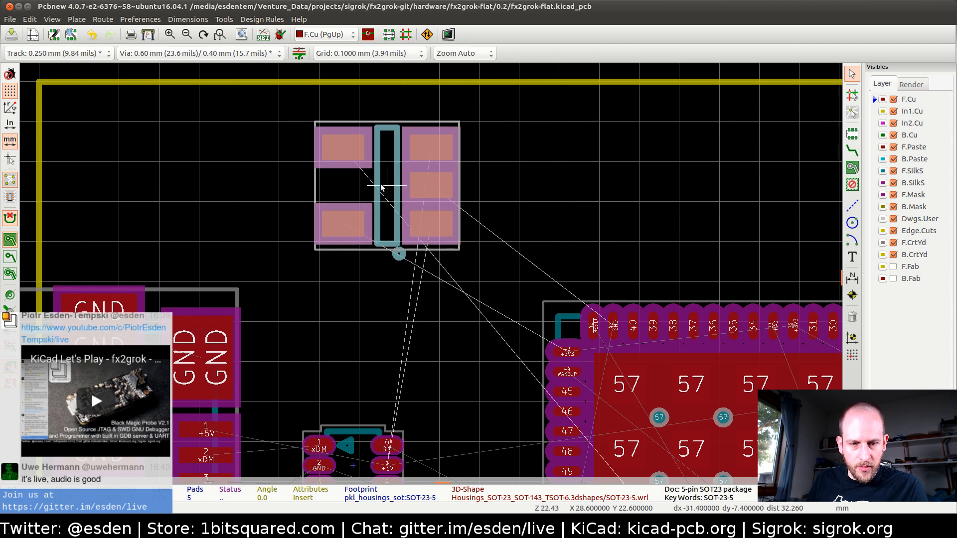
pyautogui.scroll(-4, 387, 190)
# - Place the 4x0402 resistor array for PB4 to PB7 beside the 10-pin connector, just above the centre line, rotated to 90 degrees
pyautogui.moveTo(582, 363); pyautogui.dragTo(469, 322, button='middle')
pyautogui.moveTo(528, 391); pyautogui.dragTo(488, 324, button='middle')
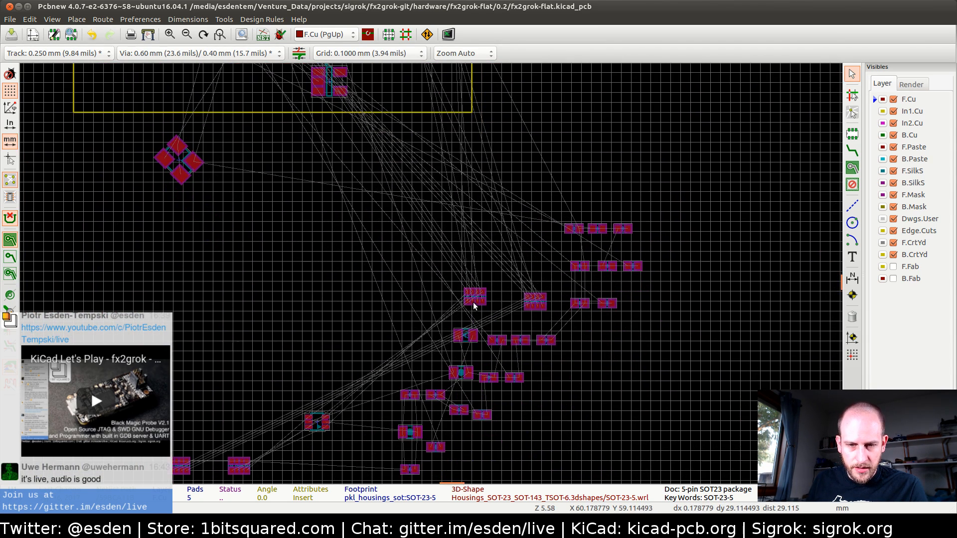
pyautogui.press('m')
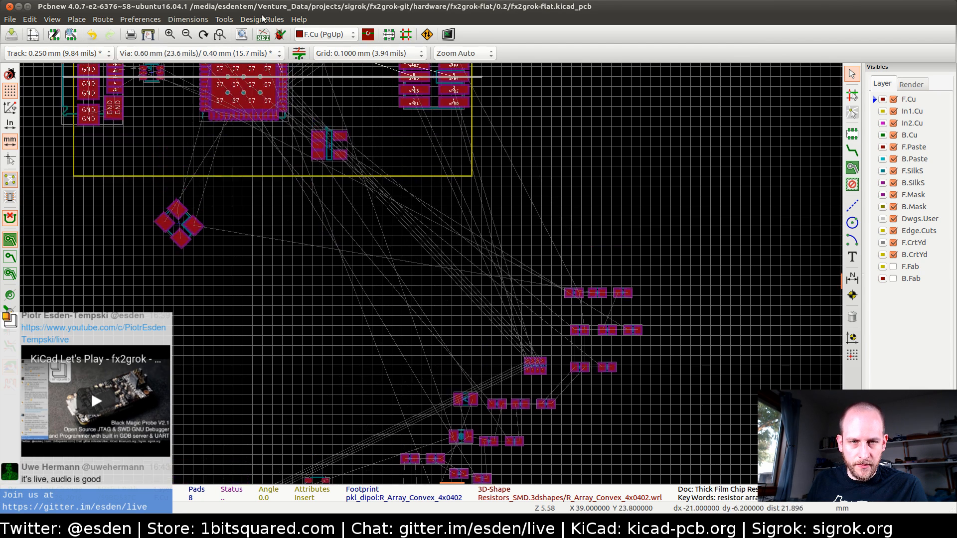
pyautogui.press('r')
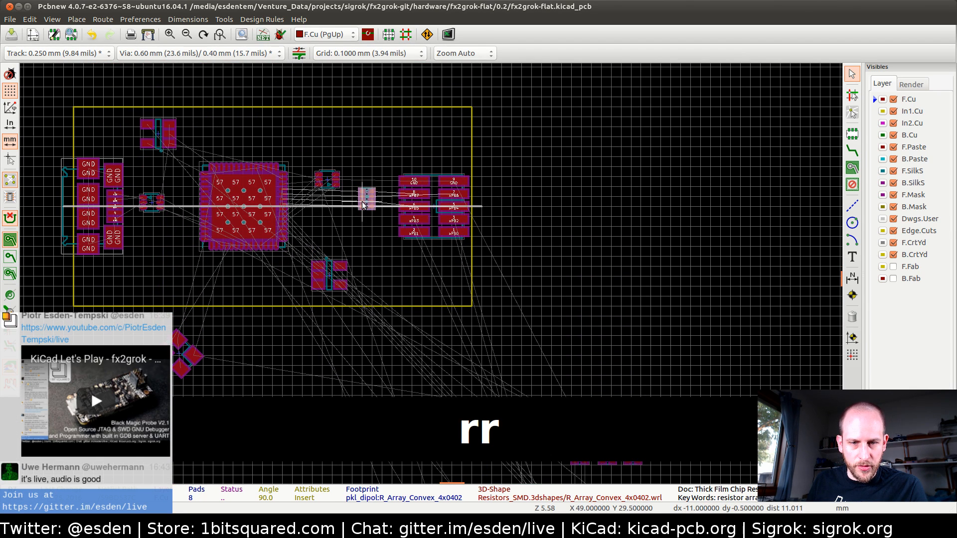
pyautogui.scroll(5, 363, 205)
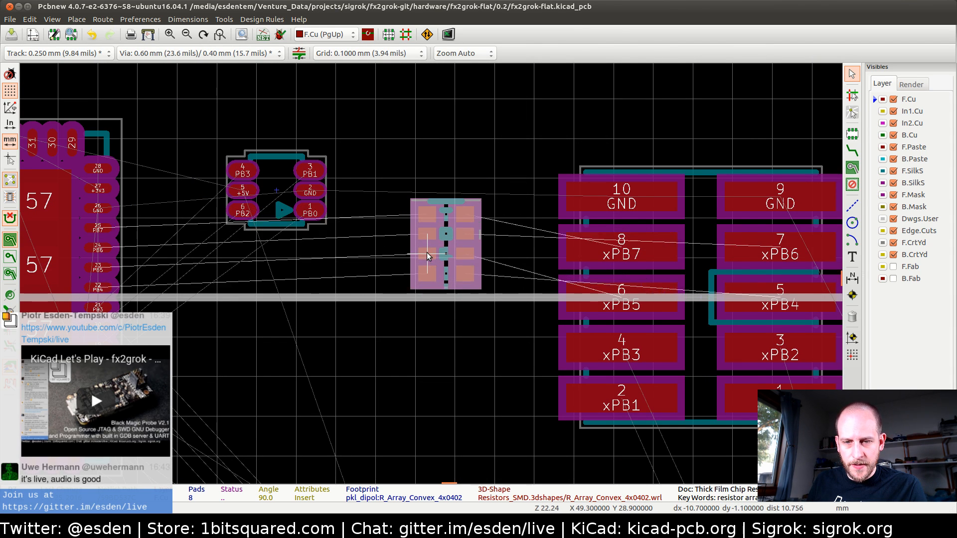
pyautogui.click(436, 250)
# - Place the resistor array for PB0 to PB3 directly below the PB4 to PB7 array, rotated to 90 degrees
pyautogui.scroll(-5, 446, 297)
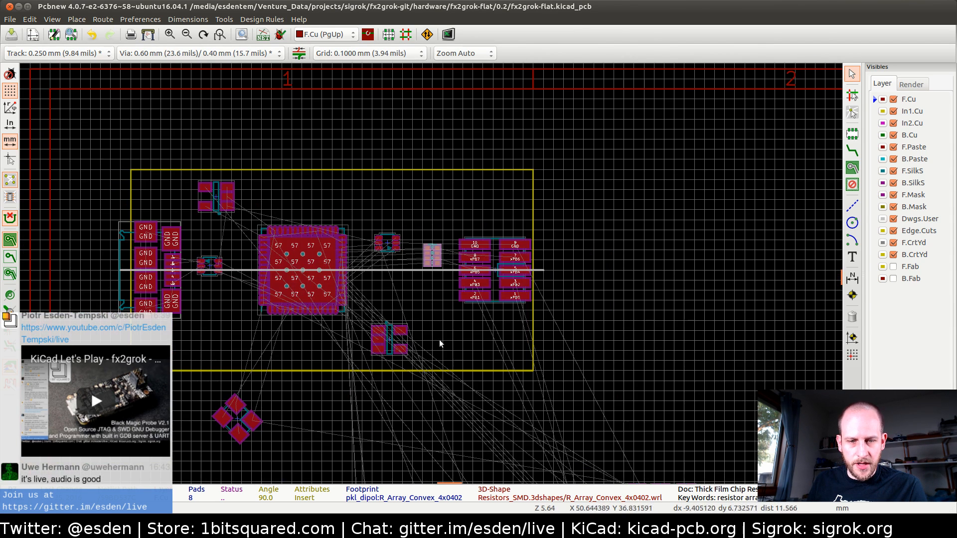
pyautogui.moveTo(460, 459); pyautogui.dragTo(364, 277, button='middle')
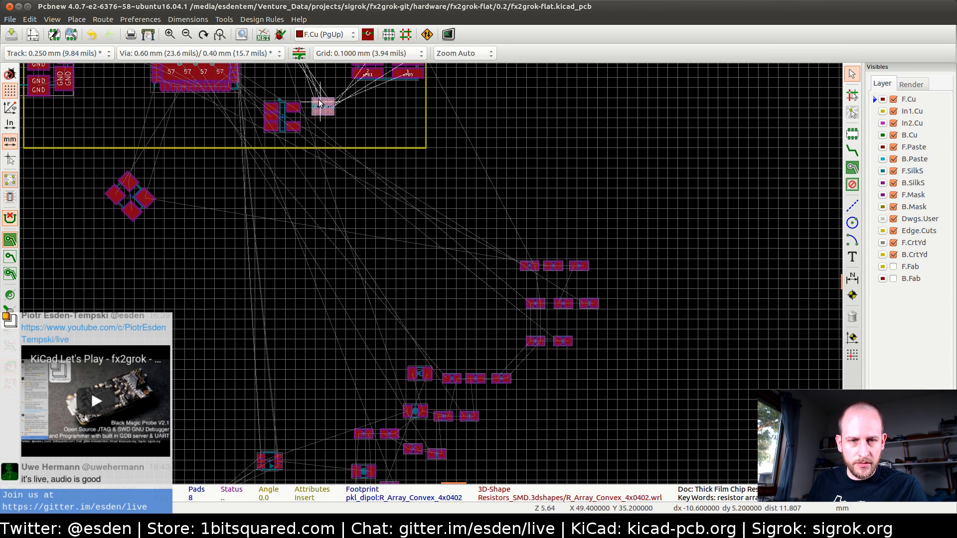
pyautogui.press('r')
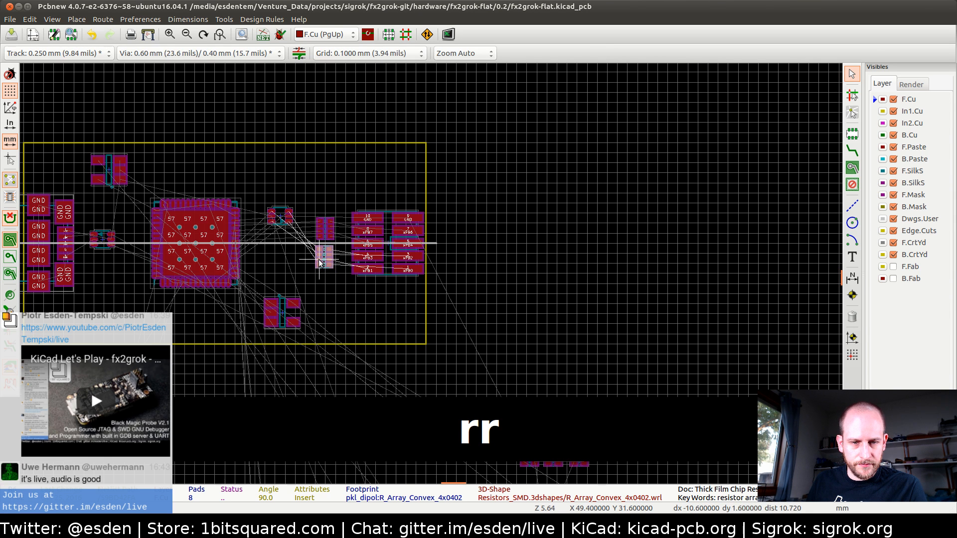
# - Place the +3V3 pull-up resistor array for PB0 to PB3 just above the EEPROM, rotated to 180 degrees
pyautogui.moveTo(355, 405); pyautogui.dragTo(366, 252, button='middle')
pyautogui.moveTo(301, 393); pyautogui.dragTo(451, 245, button='middle')
pyautogui.press('r')
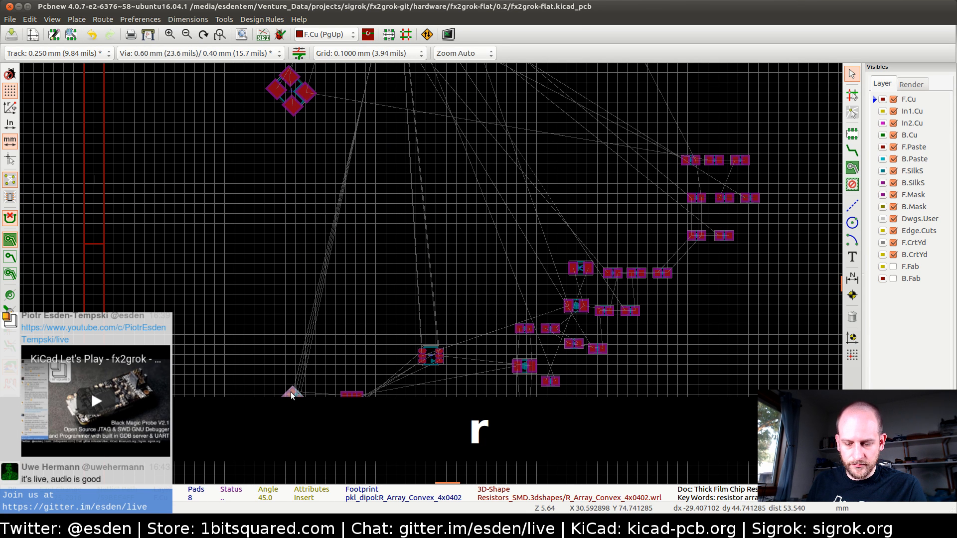
pyautogui.press('m')
pyautogui.press('r')
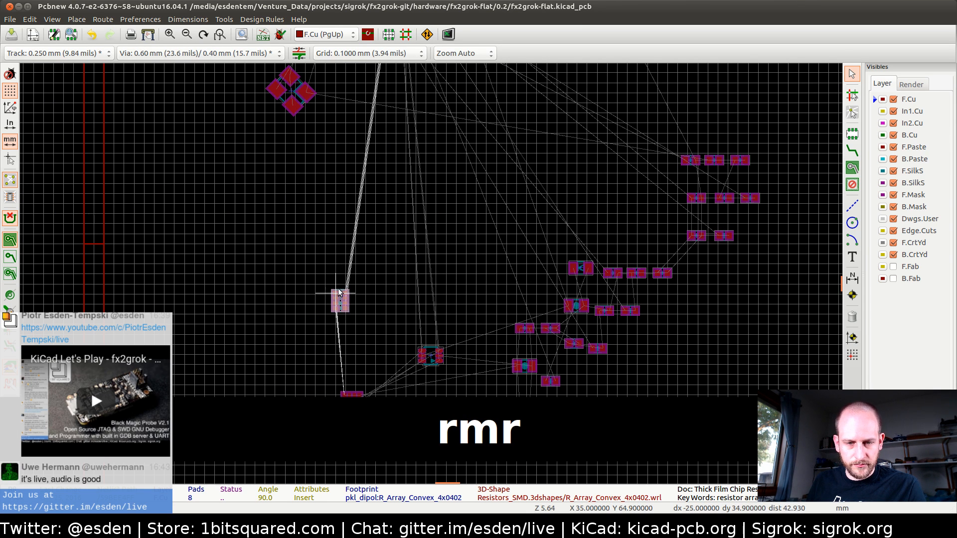
pyautogui.moveTo(376, 198); pyautogui.dragTo(418, 299, button='middle')
pyautogui.scroll(4, 418, 299)
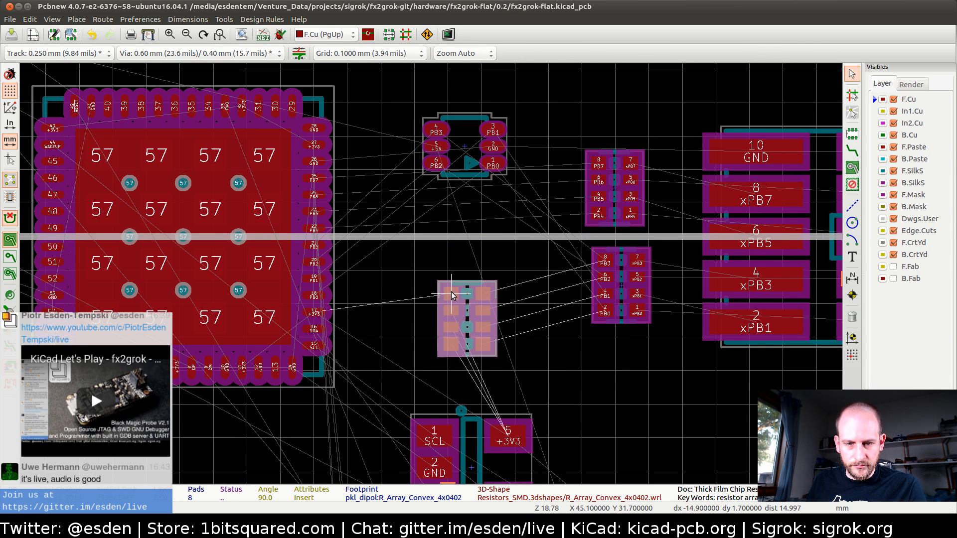
pyautogui.press('r')
pyautogui.press('r')
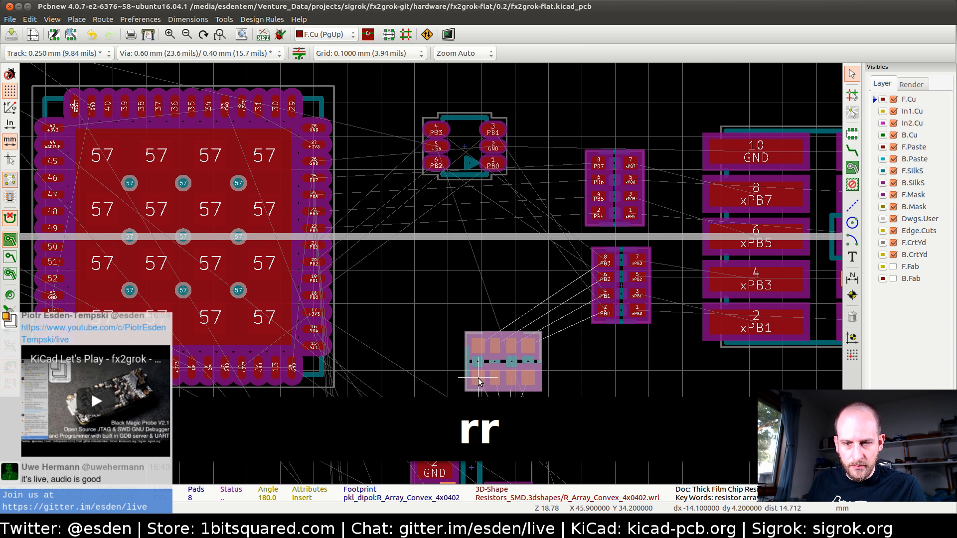
pyautogui.click(485, 377)
# - Move the SOT-666 part for PB4 to PB7 onto the board, directly below the PB0 to PB3 SOT-666 part
pyautogui.scroll(-6, 577, 386)
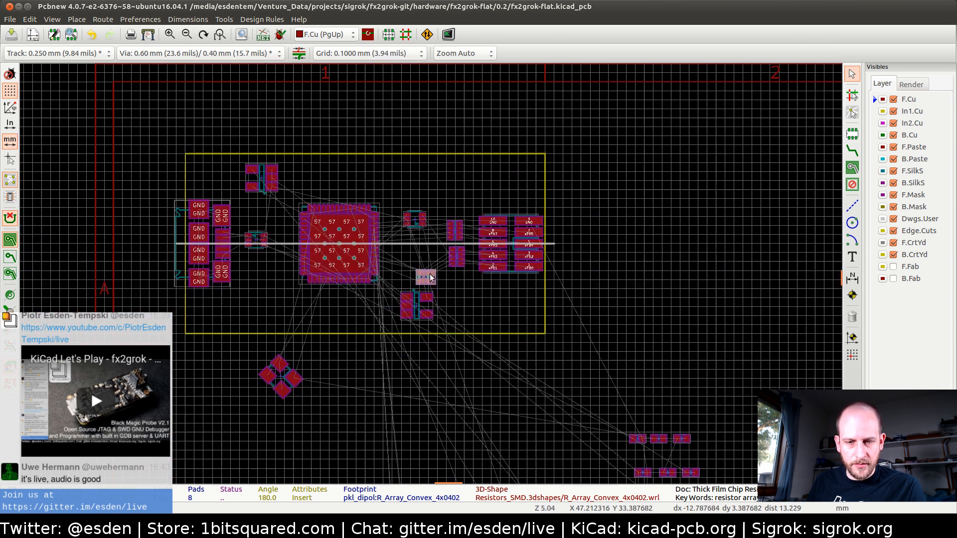
pyautogui.scroll(2, 438, 261)
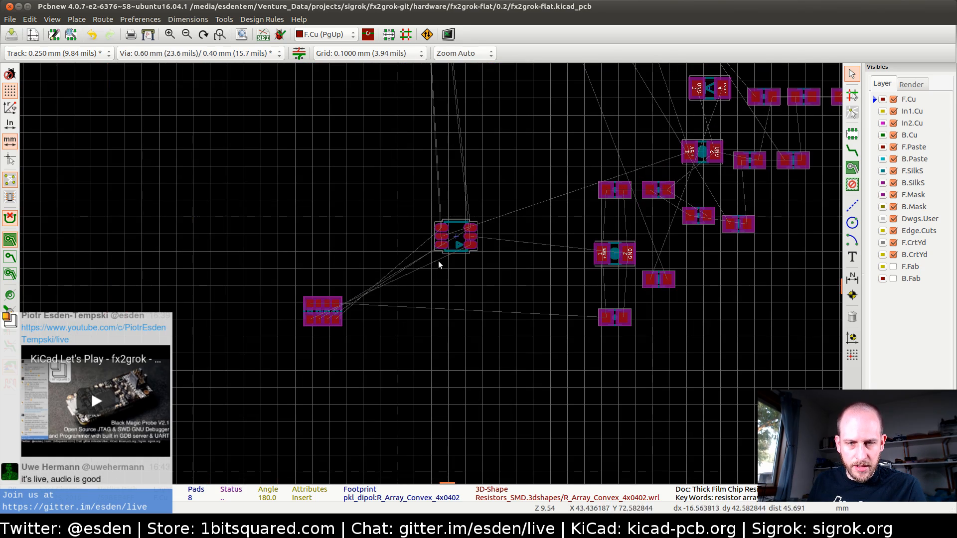
pyautogui.click(455, 236)
pyautogui.scroll(1, 454, 238)
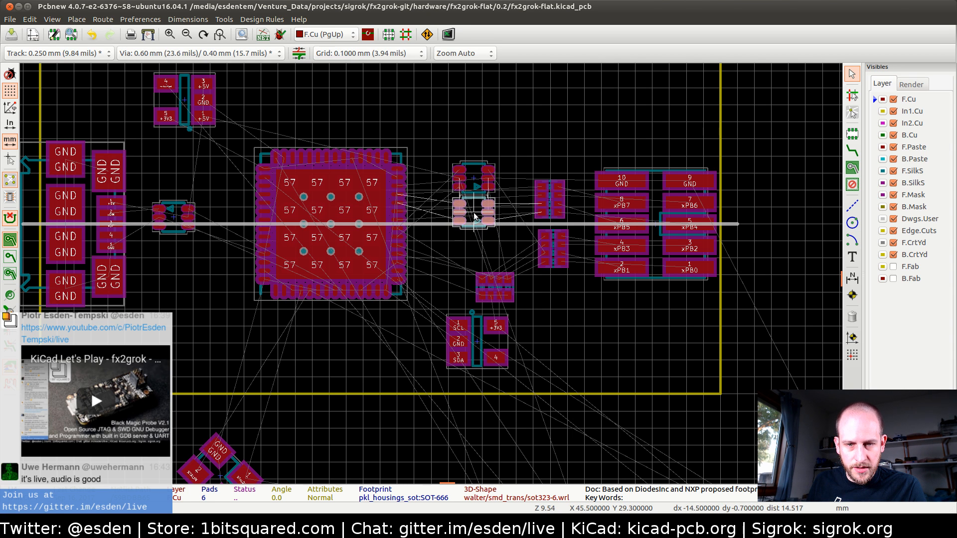
pyautogui.click(474, 216)
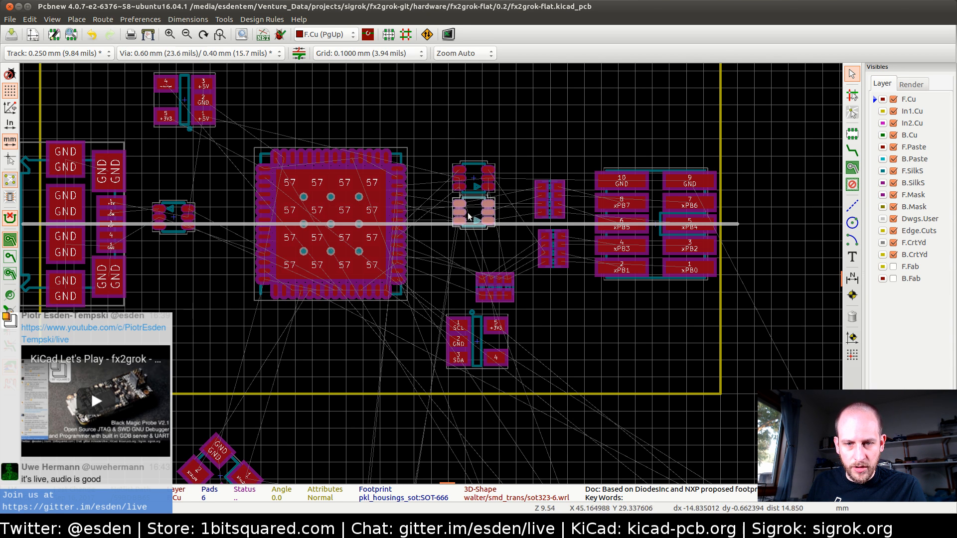
# - Try several orientations for the PB4 to PB7 SOT-666 part, then set it on the centre line rotated to 270 degrees
pyautogui.scroll(3, 466, 218)
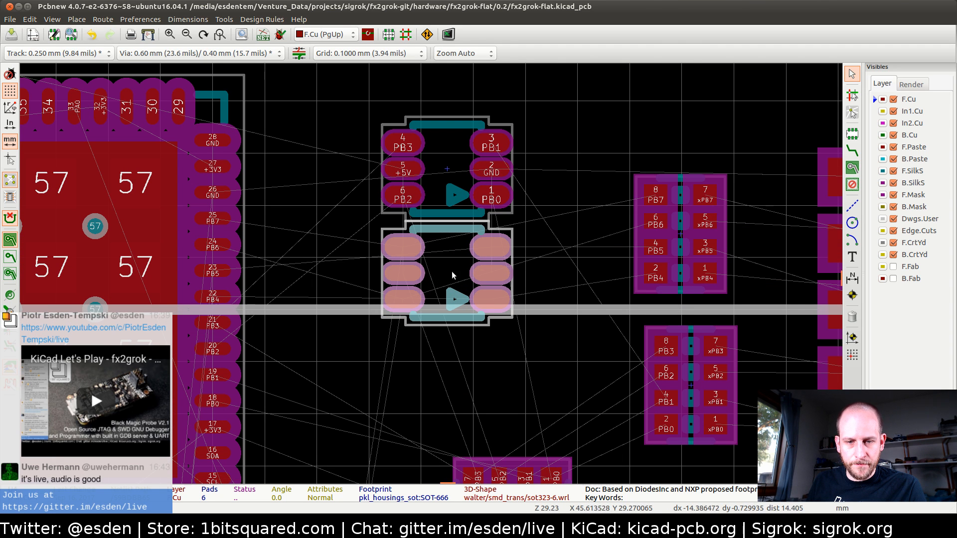
pyautogui.press('m')
pyautogui.press('r')
pyautogui.press('r')
pyautogui.press('r')
pyautogui.press('r')
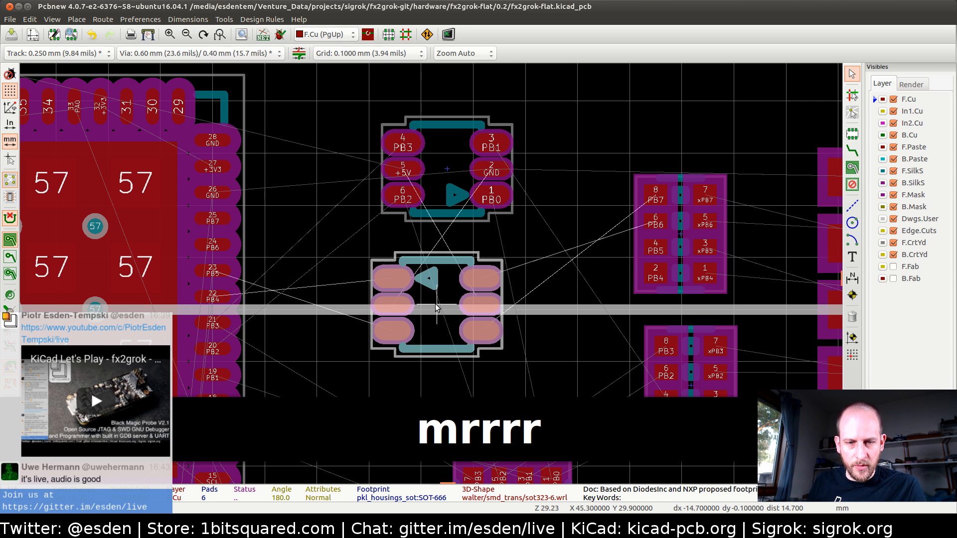
pyautogui.press('r')
pyautogui.press('r')
pyautogui.press('r')
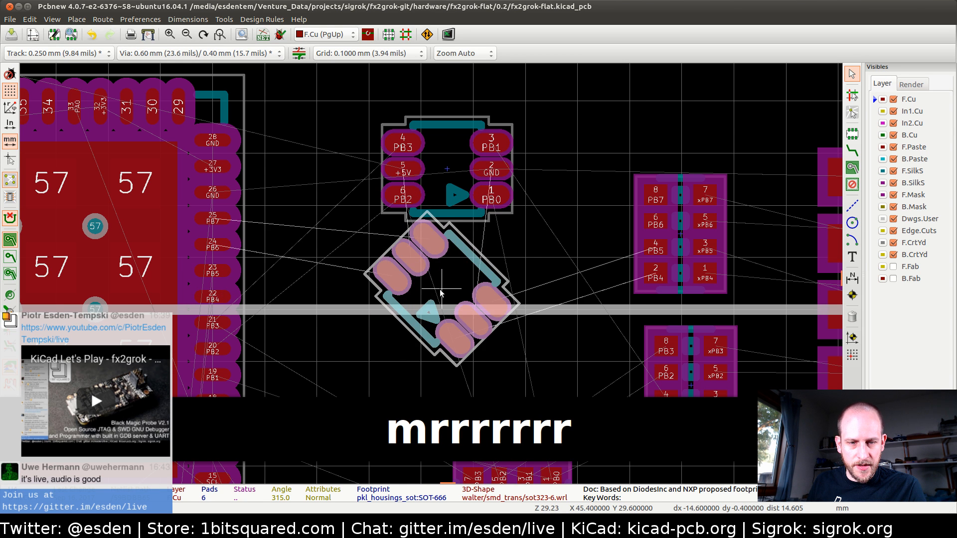
pyautogui.press('r')
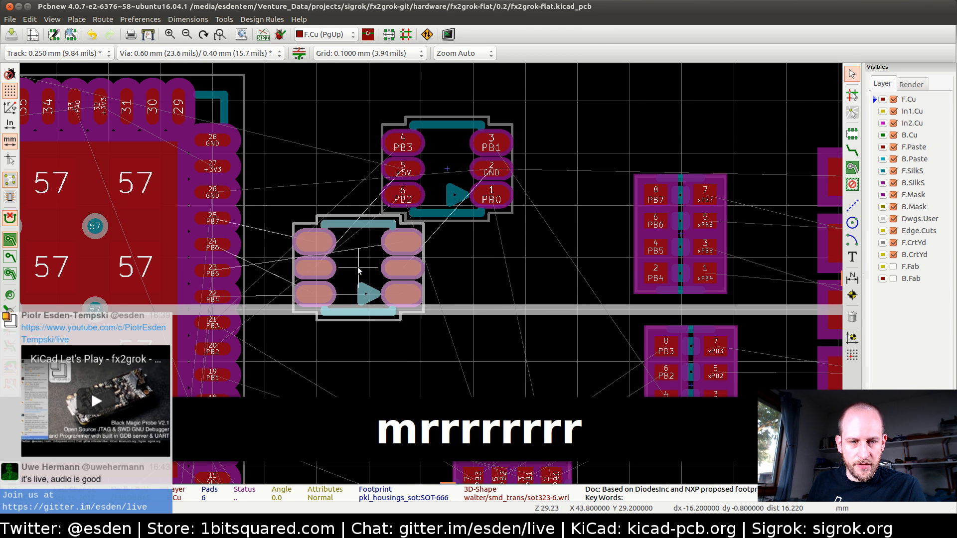
pyautogui.press('r')
pyautogui.press('r')
pyautogui.press('r')
pyautogui.press('r')
pyautogui.press('r')
pyautogui.press('r')
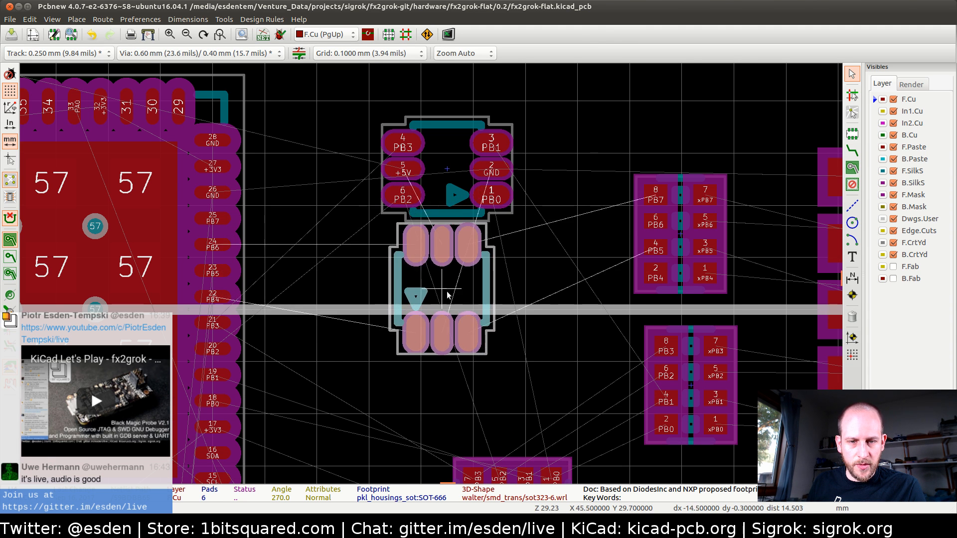
pyautogui.click(442, 293)
# - Rotate the PB0 to PB3 SOT-666 part to 90 degrees and place it below the centre line, close to the QFN-56 chip's PB0 to PB3 pins
pyautogui.press('m')
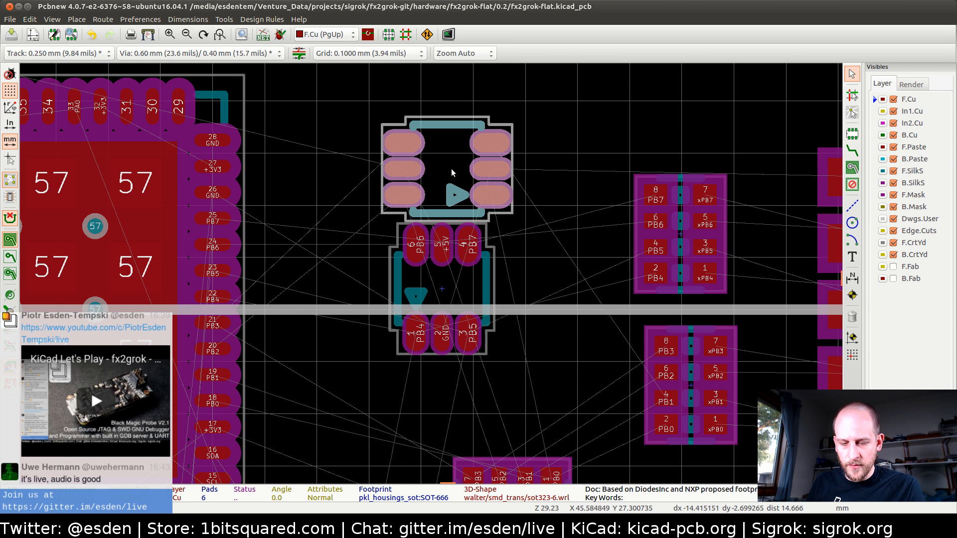
pyautogui.press('r')
pyautogui.press('r')
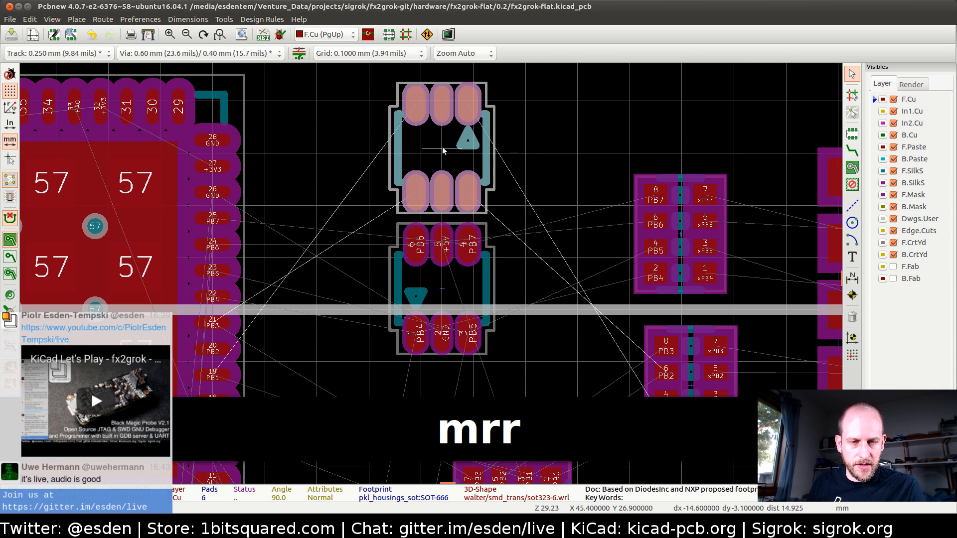
pyautogui.keyDown('shift'); pyautogui.scroll(-7, 429, 317); pyautogui.keyUp('shift')
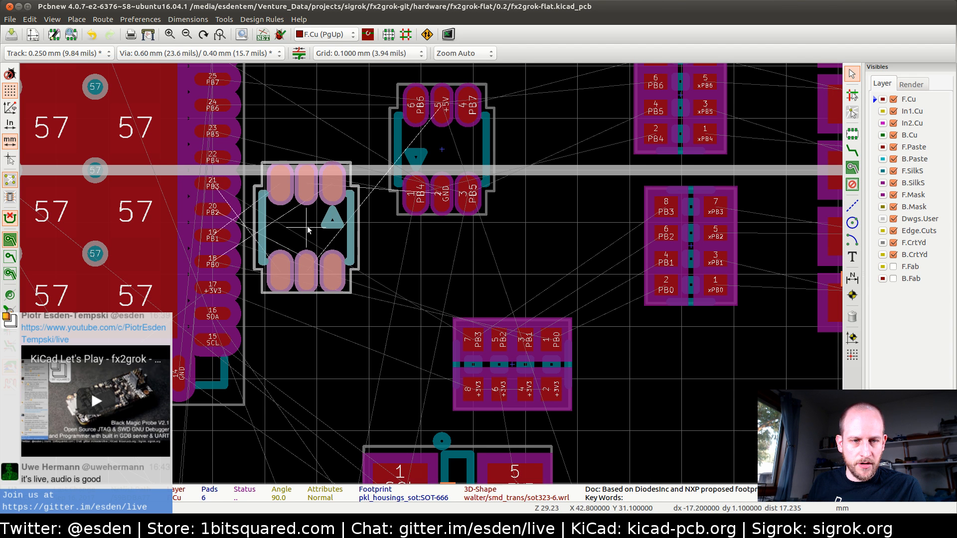
pyautogui.click(323, 244)
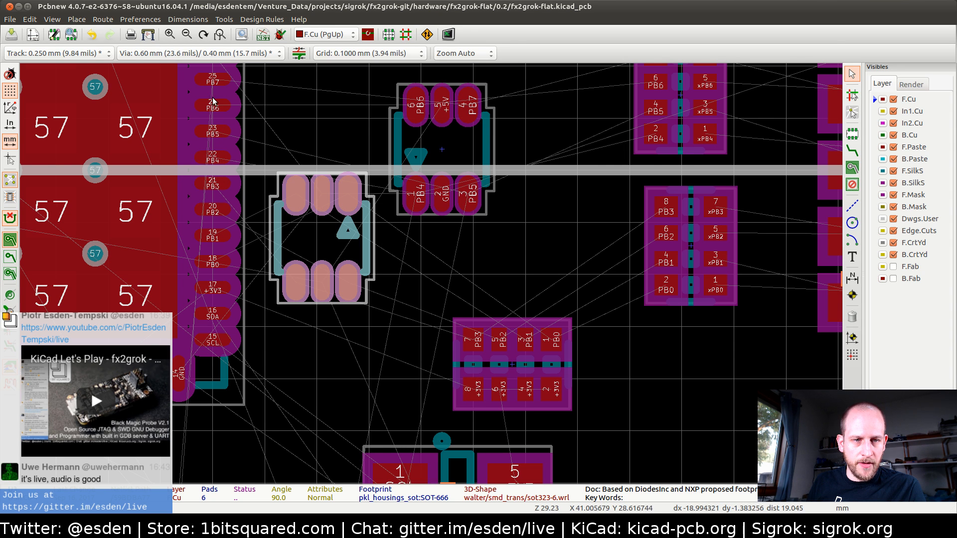
pyautogui.scroll(3, 279, 200)
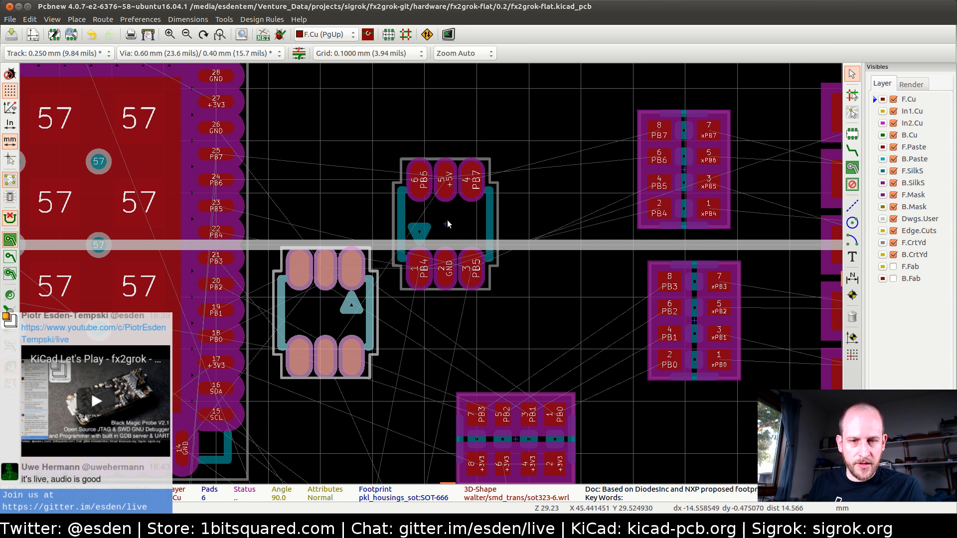
# - Stack the two SOT-666 parts in one column, PB4 to PB7 just above the centre line and PB0 to PB3 just below it
pyautogui.press('m')
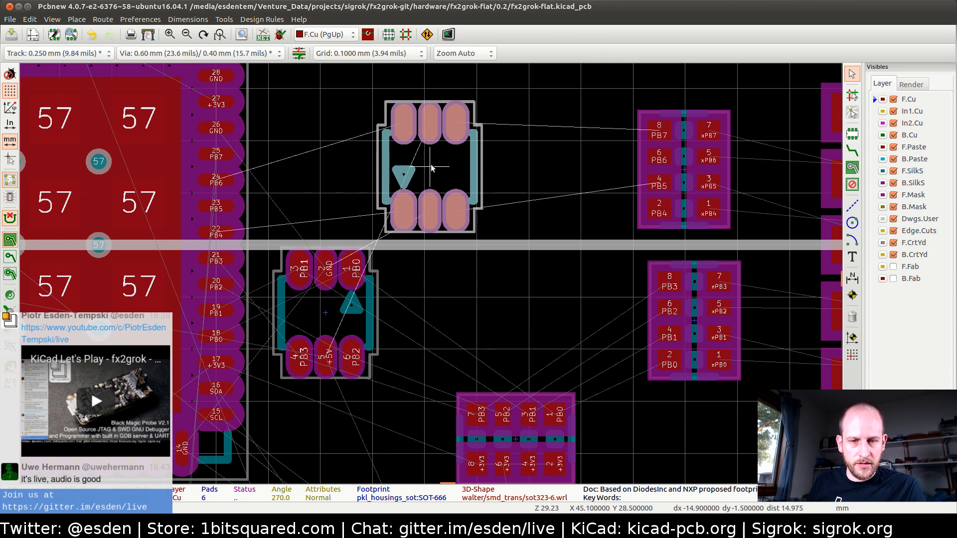
pyautogui.click(445, 177)
pyautogui.press('m')
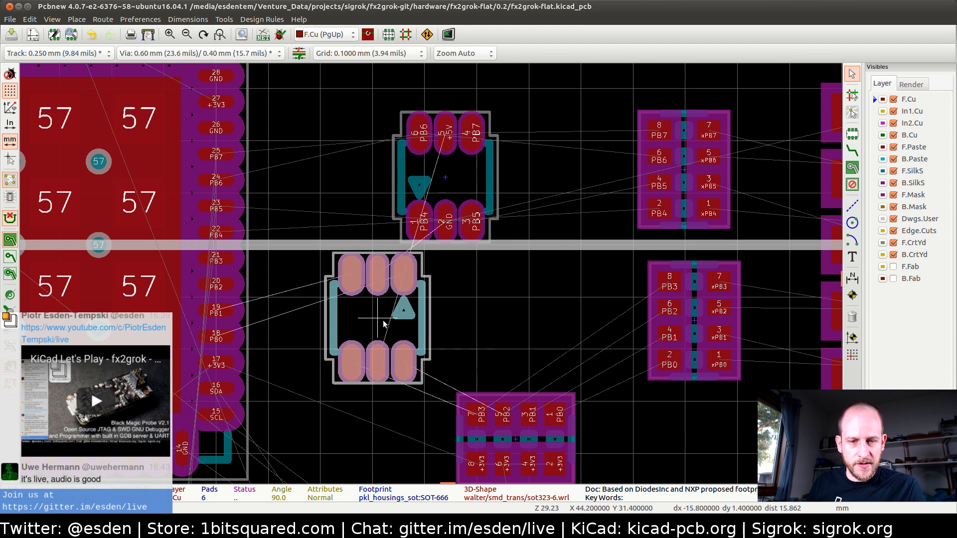
pyautogui.click(447, 313)
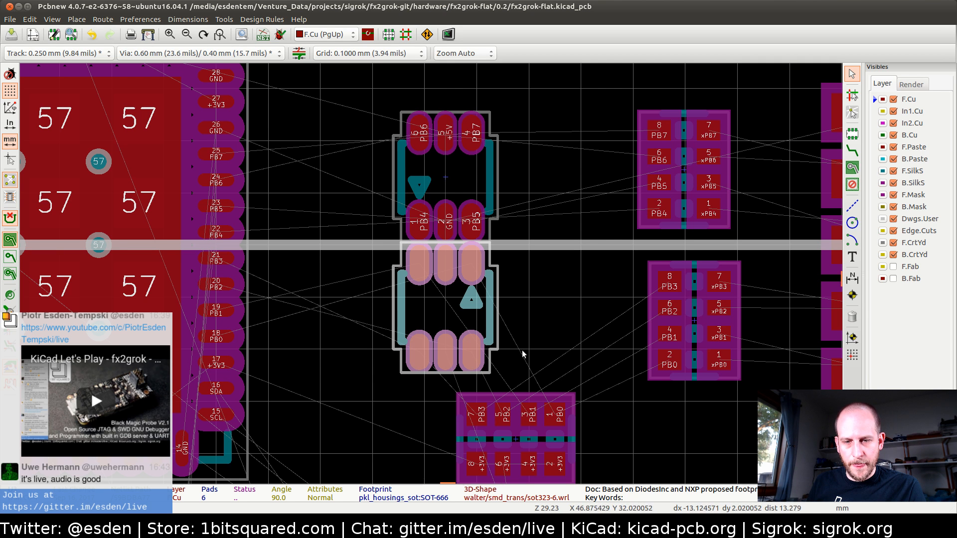
# - Move the +3V3 pull-up resistor array for PB0 to PB3 directly below the PB0 to PB3 SOT-666 part, centred on it
pyautogui.moveTo(550, 411); pyautogui.dragTo(531, 306, button='middle')
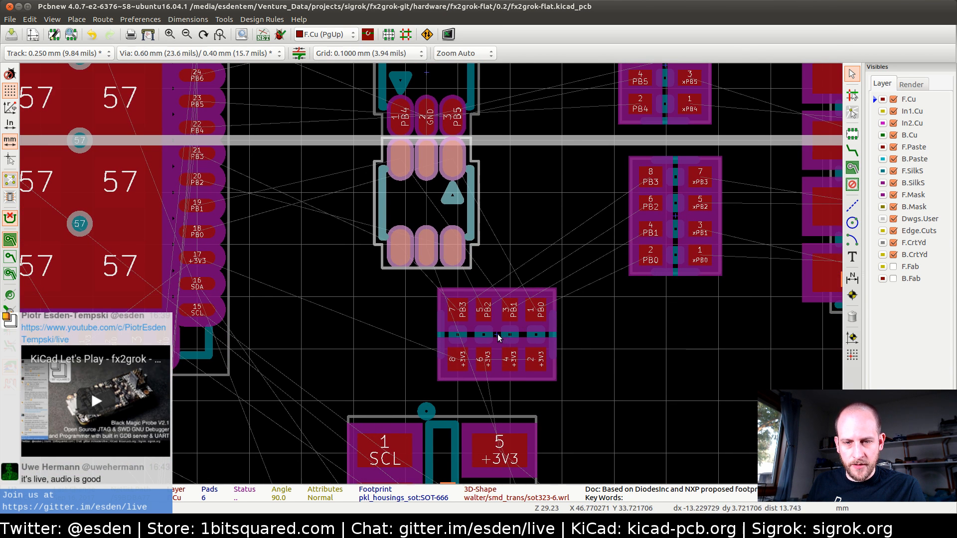
pyautogui.press('m')
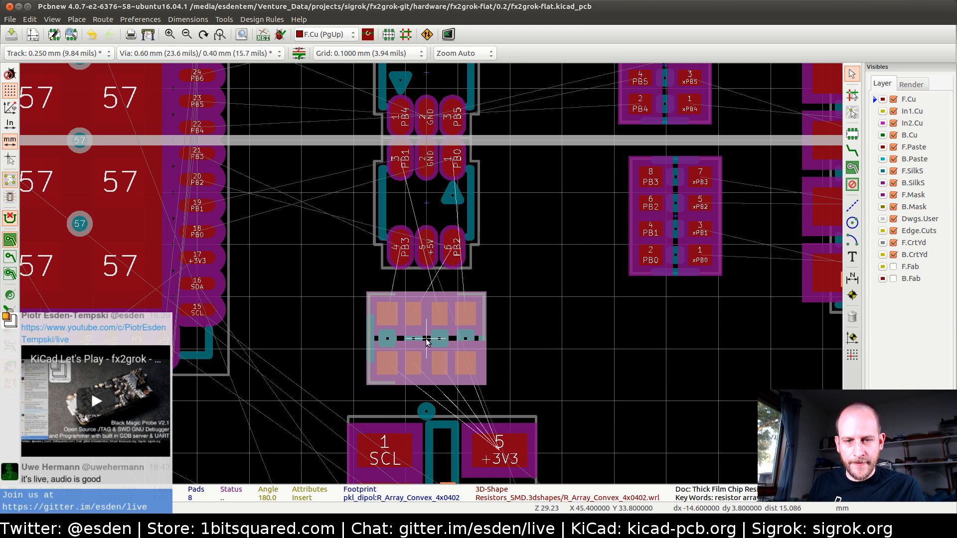
pyautogui.click(426, 339)
# - Bring the remaining 4x0402 resistor array onto the board and place it centred above the PB4 to PB7 SOT-666 part
pyautogui.scroll(-3, 495, 356)
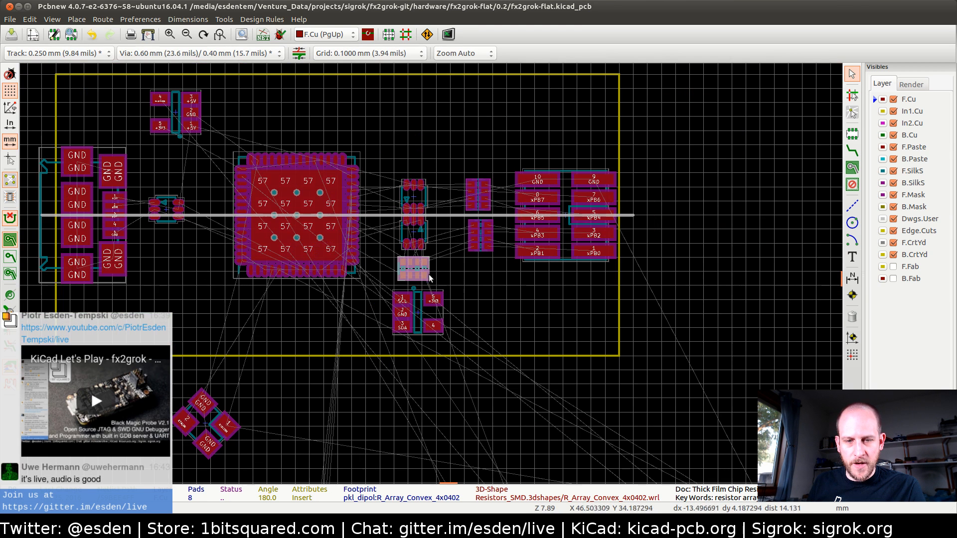
pyautogui.moveTo(387, 451); pyautogui.dragTo(400, 248, button='middle')
pyautogui.moveTo(499, 406); pyautogui.dragTo(363, 268, button='middle')
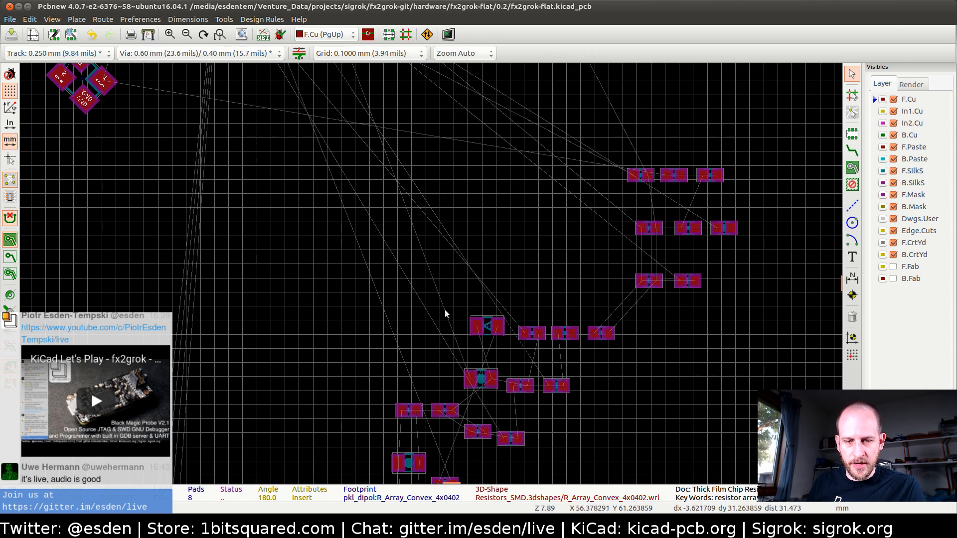
pyautogui.scroll(-2, 449, 312)
pyautogui.click(291, 371)
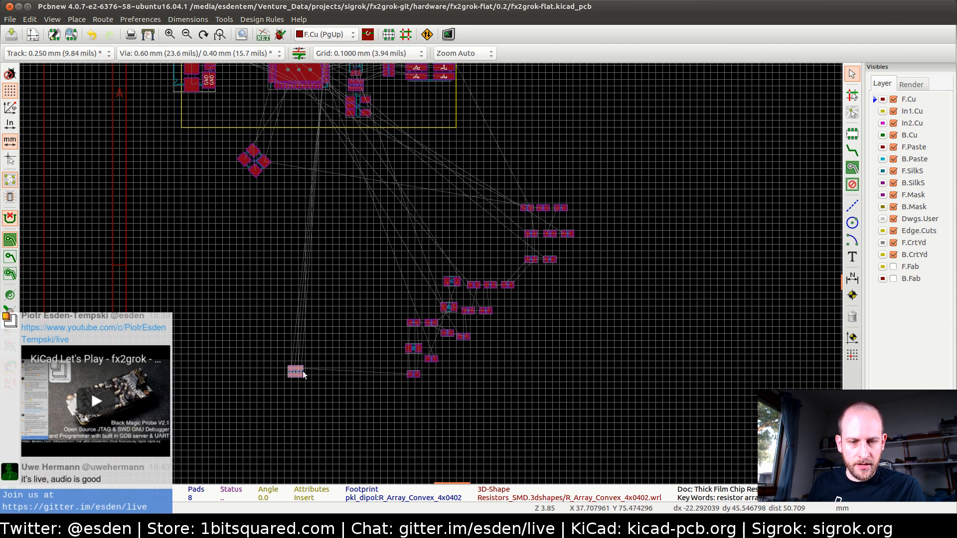
pyautogui.scroll(5, 292, 373)
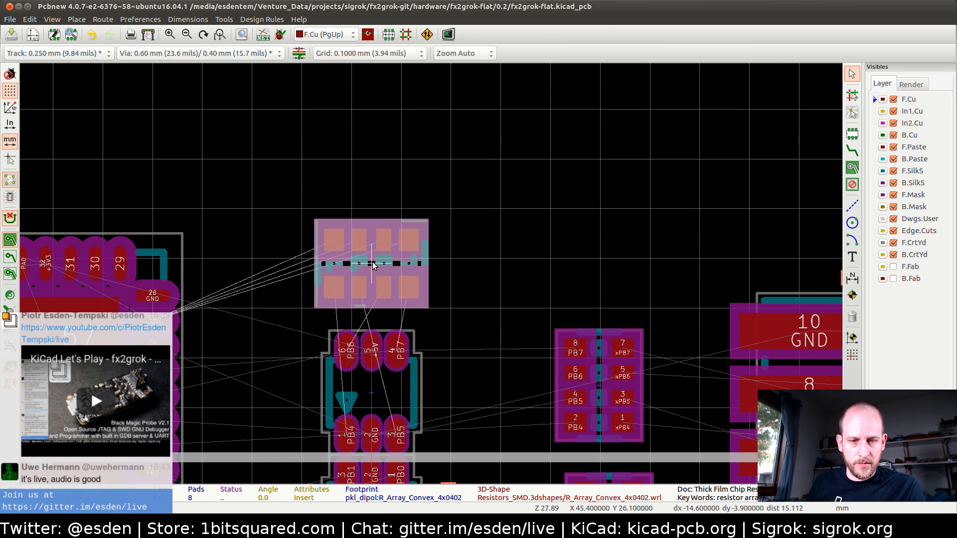
pyautogui.click(373, 264)
# - Move the ABM8 crystal onto the board below the QFN-56 chip, rotated to 180 degrees
pyautogui.scroll(-6, 448, 259)
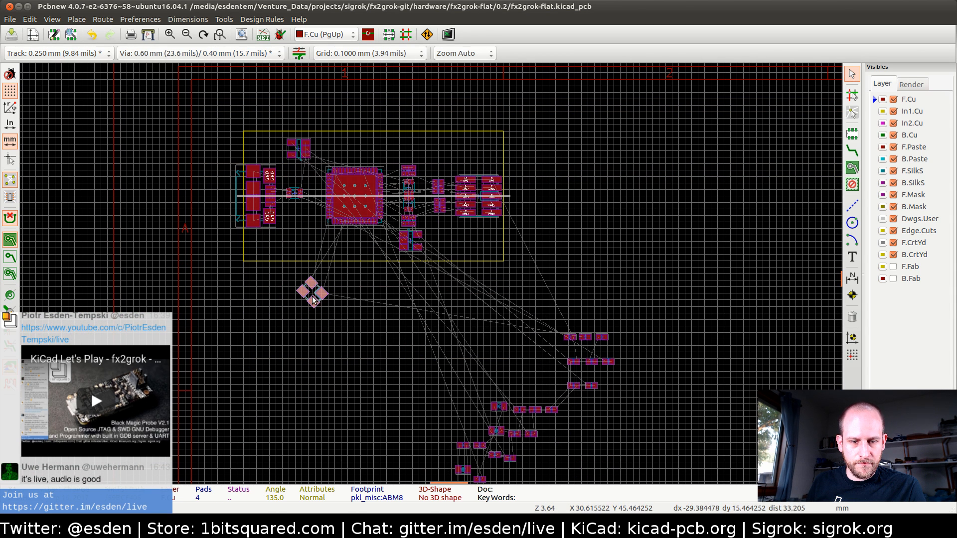
pyautogui.press('m')
pyautogui.scroll(2, 431, 273)
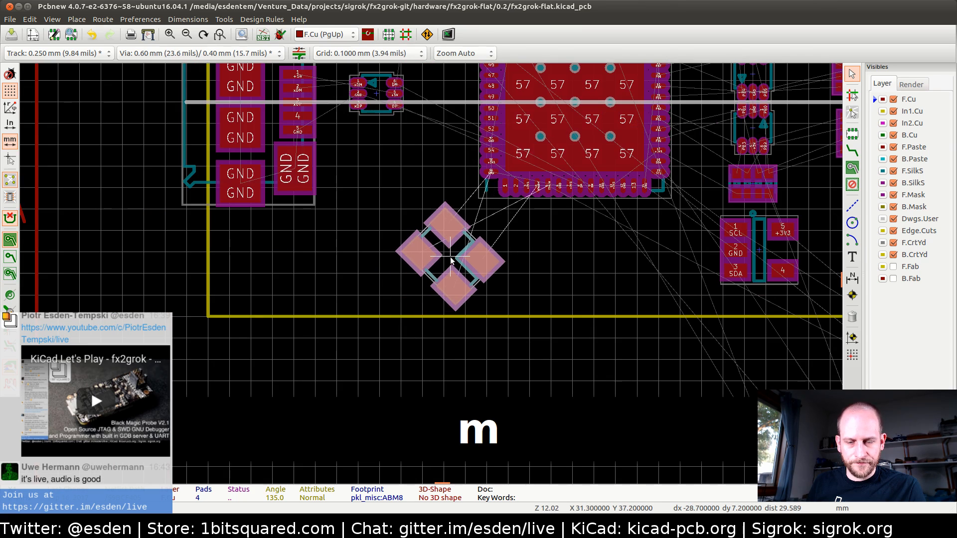
pyautogui.press('r')
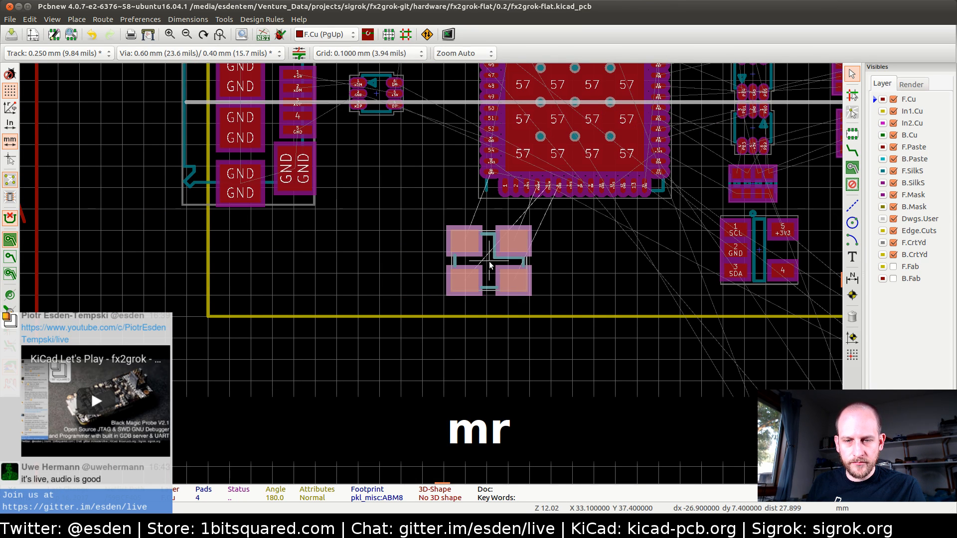
# - Move the diode's 0402 series resistor beside the 0603 diode in the group of unplaced parts
pyautogui.scroll(-3, 516, 279)
pyautogui.moveTo(507, 355); pyautogui.dragTo(390, 185, button='middle')
pyautogui.scroll(1, 490, 268)
pyautogui.scroll(3, 432, 277)
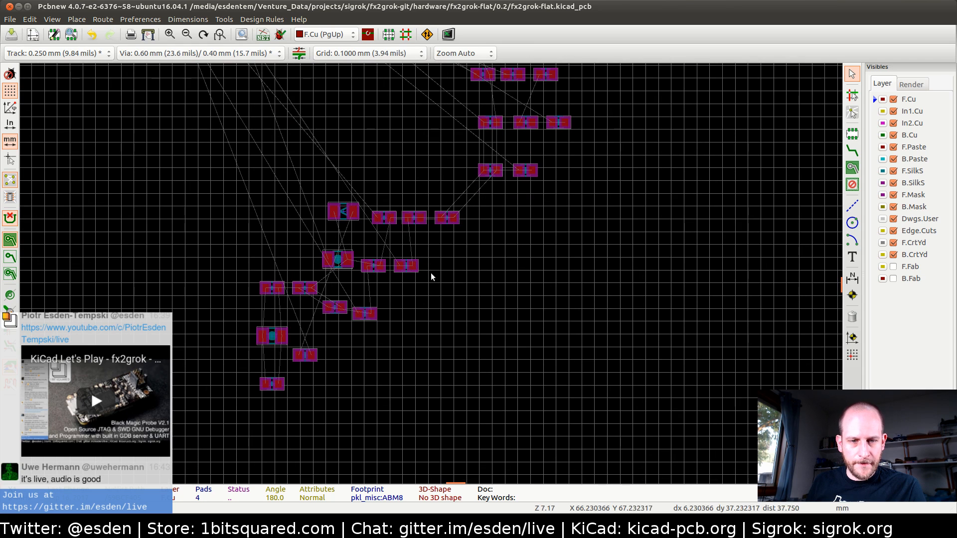
pyautogui.click(344, 215)
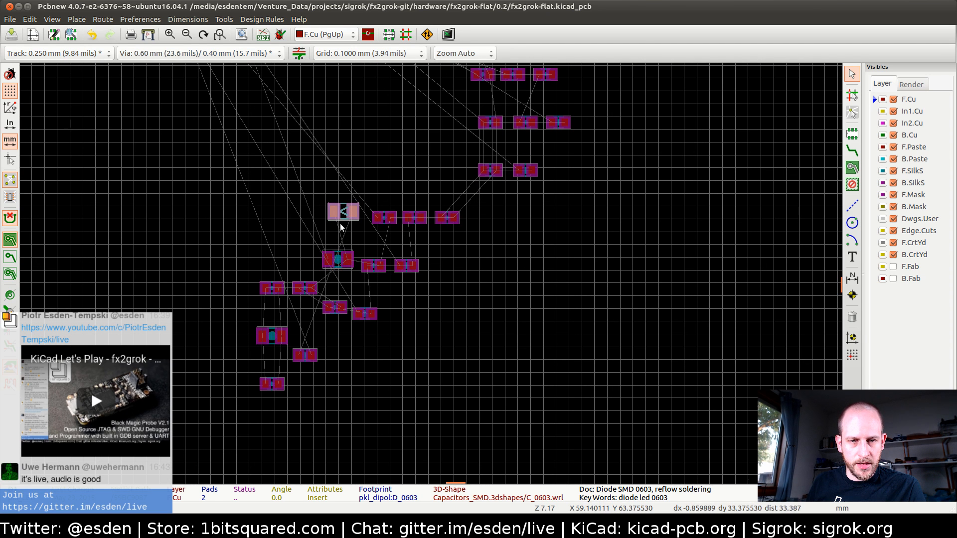
pyautogui.scroll(-2, 367, 220)
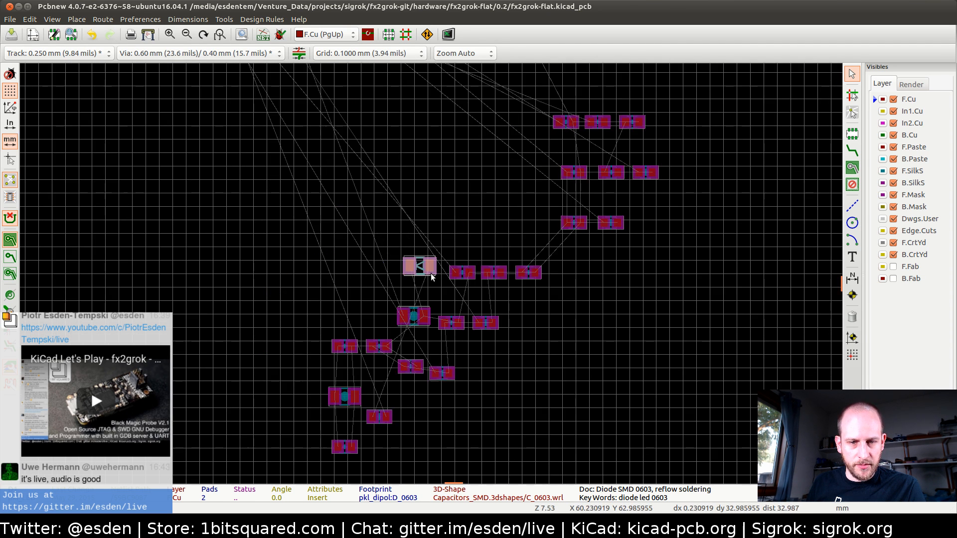
pyautogui.moveTo(394, 382); pyautogui.dragTo(450, 244)
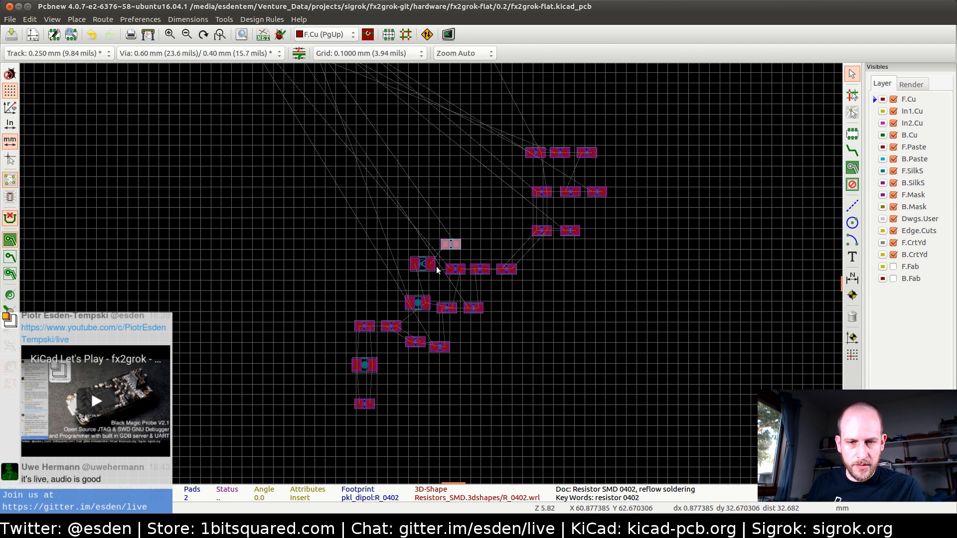
# - Place the diode's 0402 series resistor above the QFN-56 chip in line with pin PA0, rotated to 270 degrees
pyautogui.click(421, 266)
pyautogui.press('m')
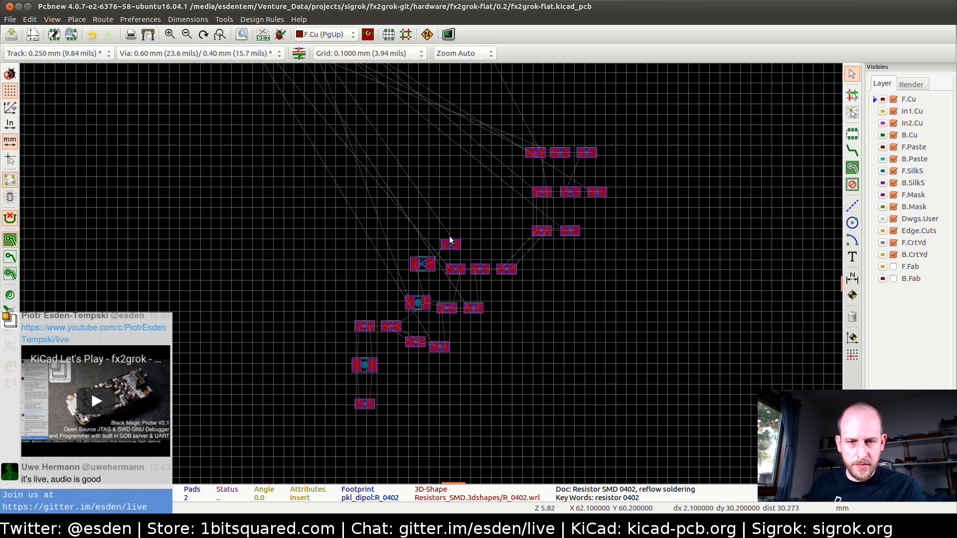
pyautogui.scroll(3, 423, 277)
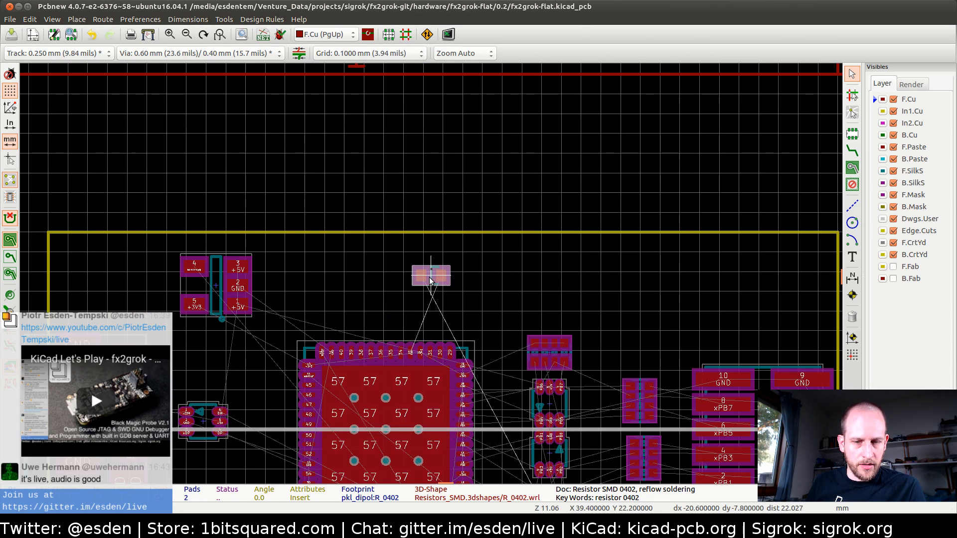
pyautogui.press('r')
pyautogui.press('r')
pyautogui.press('r')
pyautogui.press('r')
pyautogui.press('r')
pyautogui.press('r')
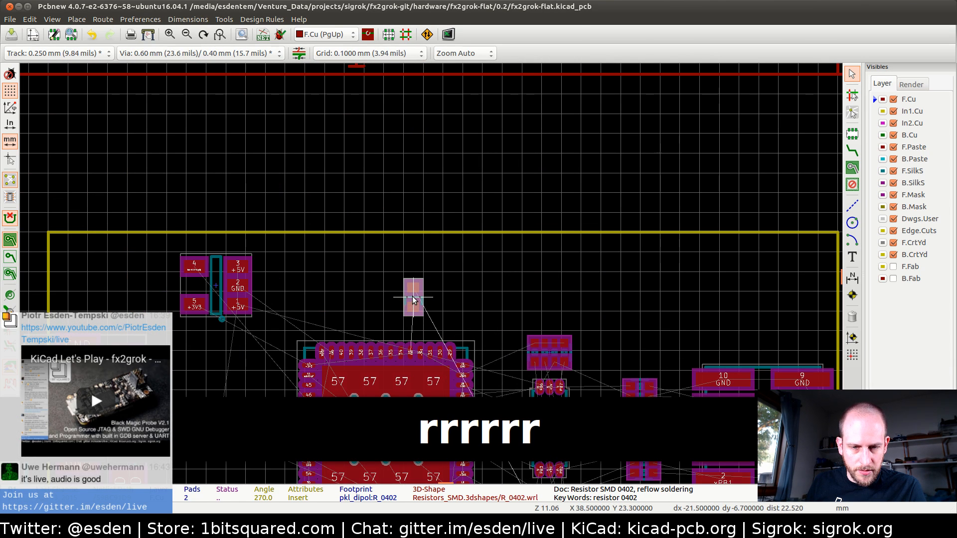
pyautogui.click(408, 299)
# - Place the 0603 diode horizontally at the board's upper edge, centred above its series resistor, with the GND cathode on the left
pyautogui.scroll(-3, 430, 273)
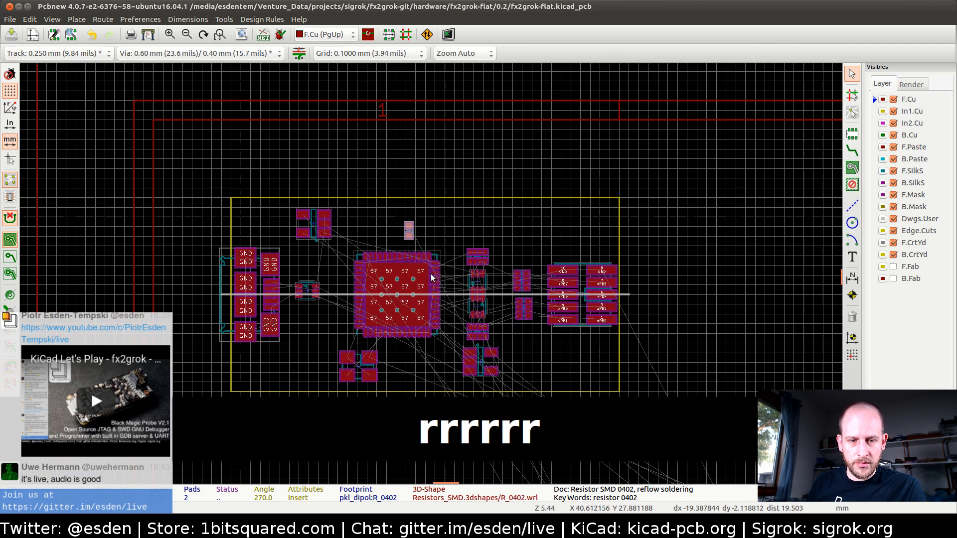
pyautogui.press('F4')
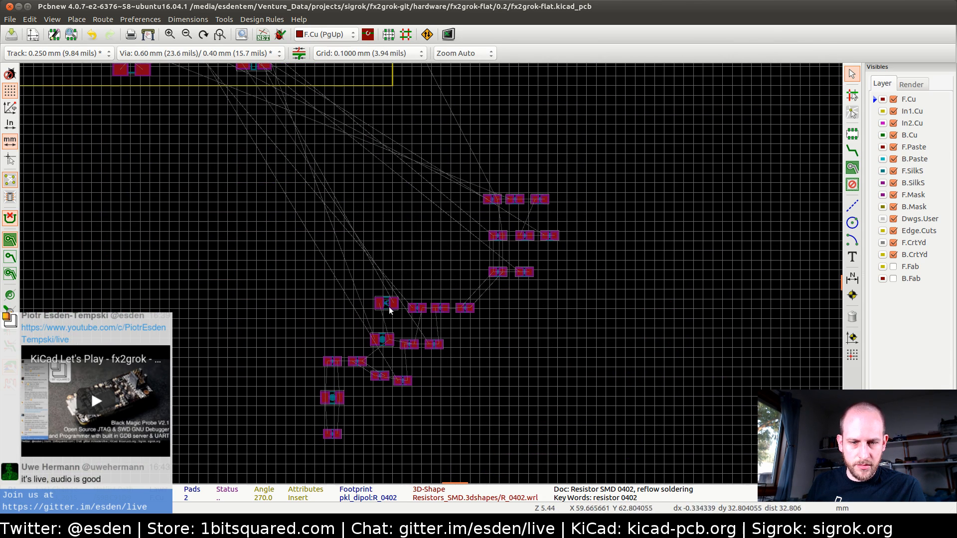
pyautogui.press('m')
pyautogui.scroll(7, 218, 116)
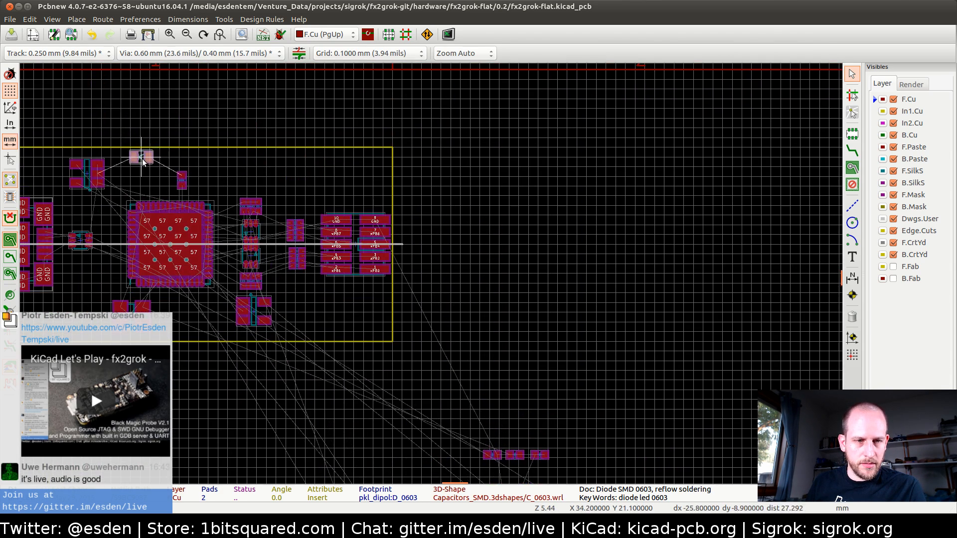
pyautogui.press('r')
pyautogui.press('r')
pyautogui.press('r')
pyautogui.press('r')
pyautogui.press('r')
pyautogui.press('r')
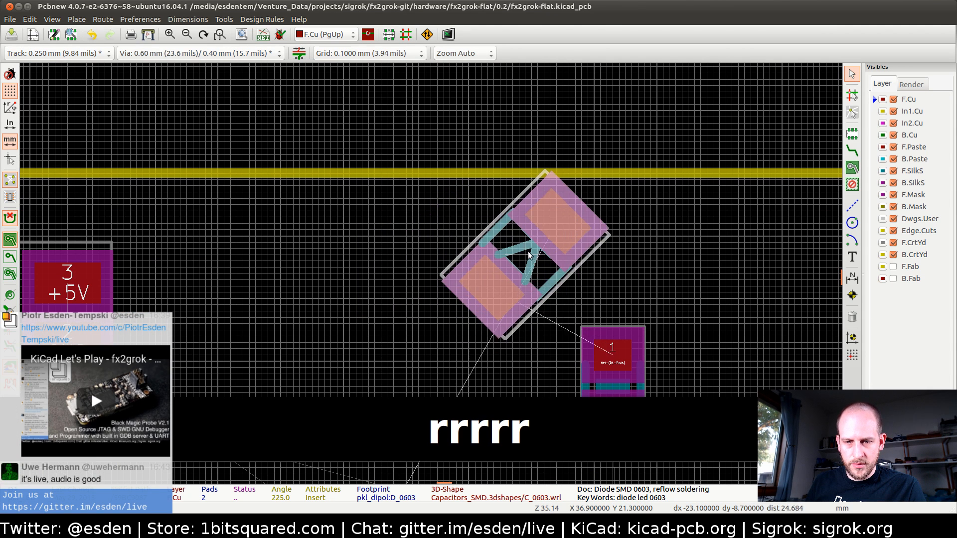
pyautogui.press('r')
pyautogui.press('r')
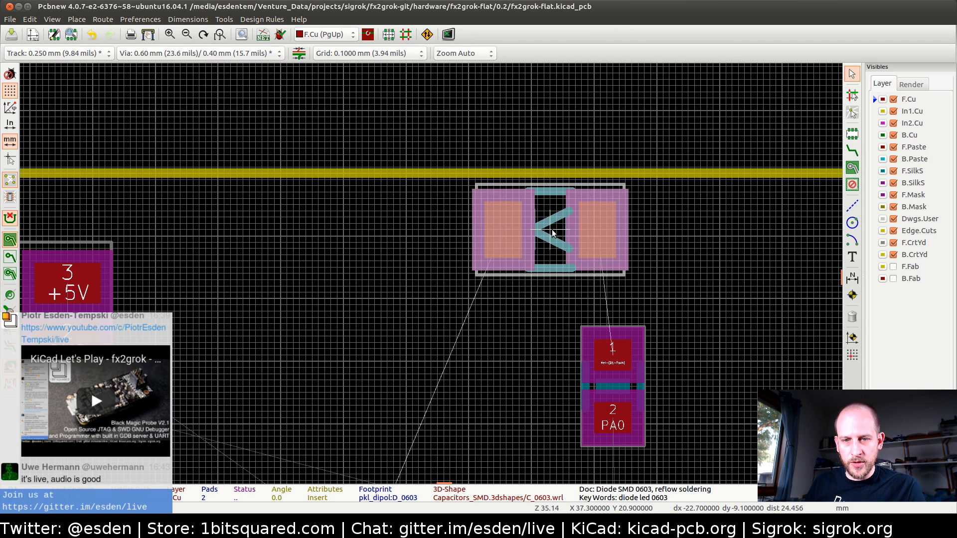
pyautogui.click(612, 232)
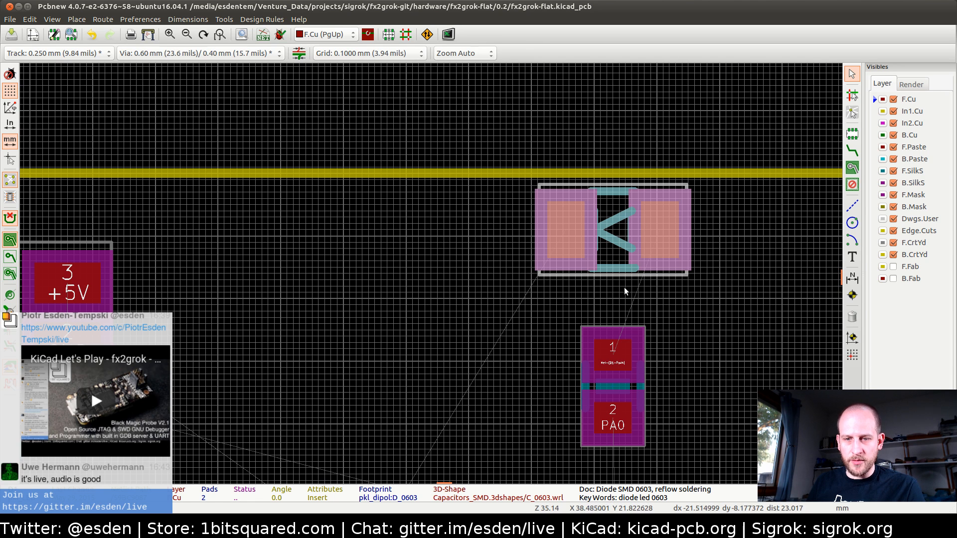
pyautogui.scroll(-2, 623, 287)
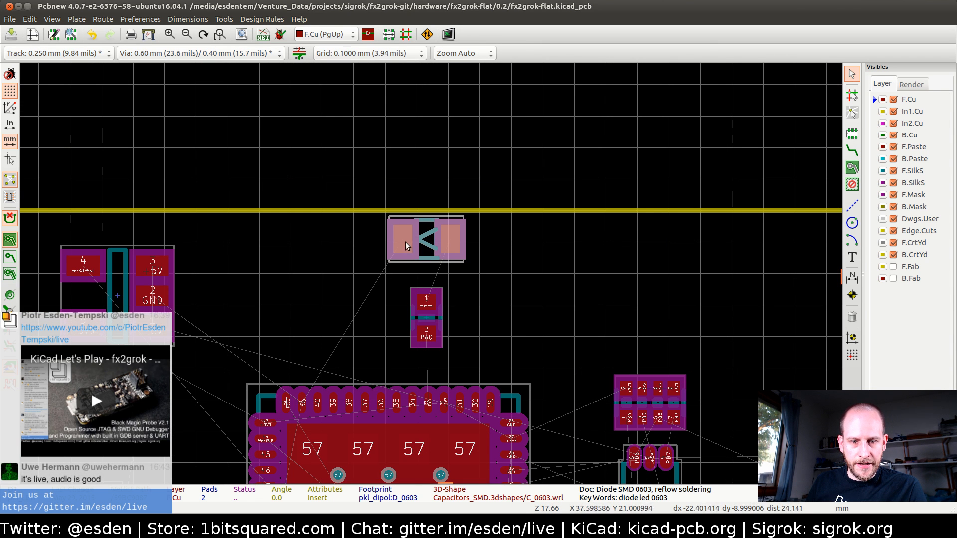
# - Rotate the diode's series resistor to 180 degrees and move it directly below the diode
pyautogui.click(426, 319)
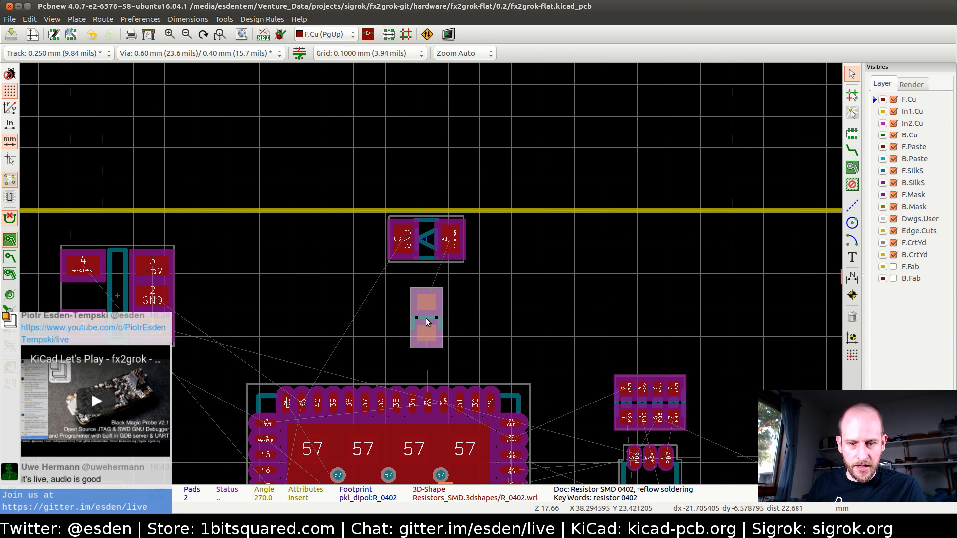
pyautogui.press('m')
pyautogui.press('r')
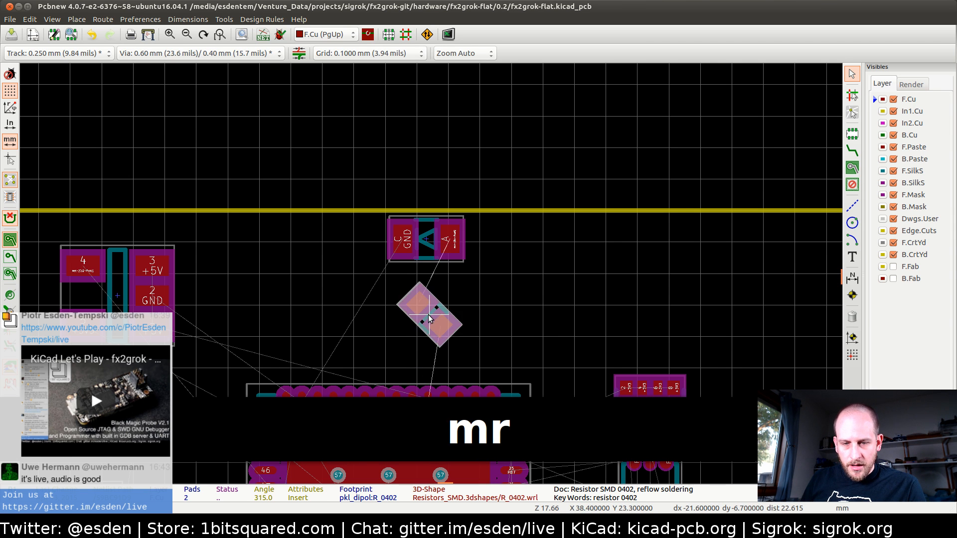
pyautogui.press('r')
pyautogui.press('r')
pyautogui.press('r')
pyautogui.press('r')
pyautogui.press('r')
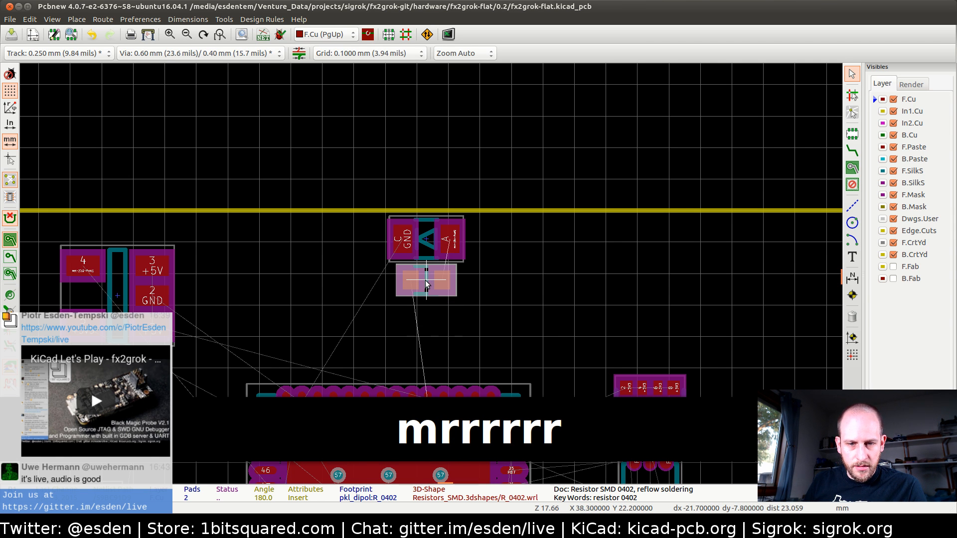
# - Place the +5V 0603 capacitor upright on the right side of the regulator, with its GND pad at the top
pyautogui.scroll(-3, 449, 322)
pyautogui.moveTo(448, 389); pyautogui.dragTo(427, 289, button='middle')
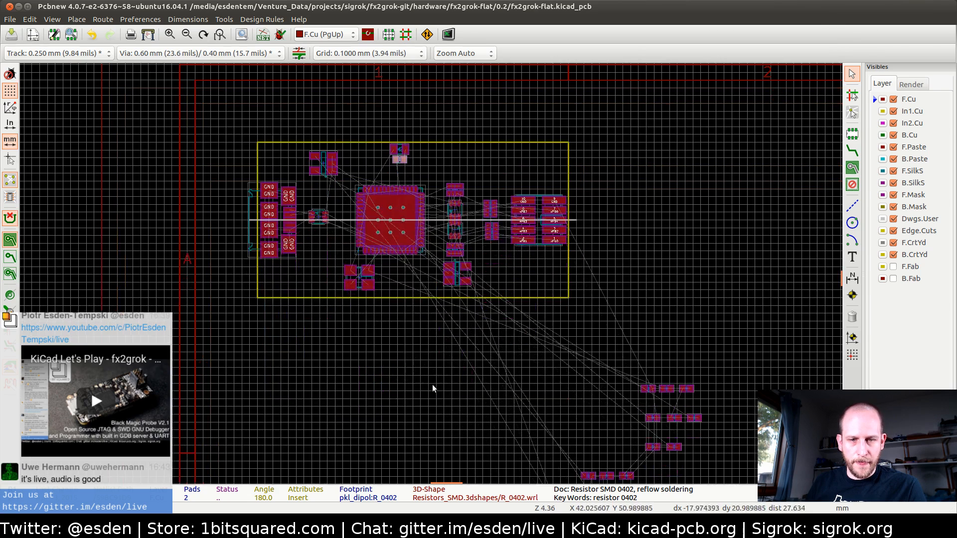
pyautogui.moveTo(543, 398); pyautogui.dragTo(426, 244, button='middle')
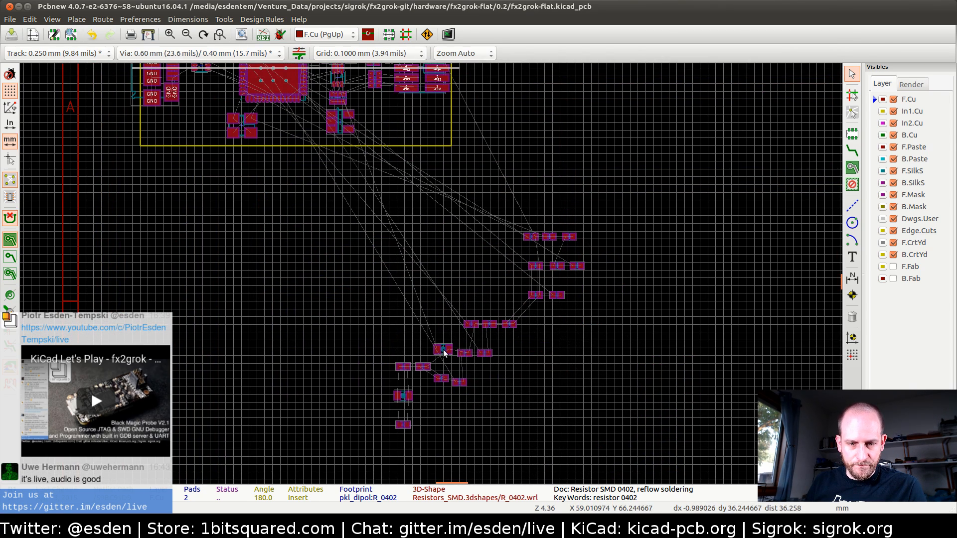
pyautogui.moveTo(443, 350); pyautogui.dragTo(650, 321)
pyautogui.scroll(3, 162, 154)
pyautogui.press('r')
pyautogui.press('r')
pyautogui.press('r')
pyautogui.press('r')
pyautogui.press('r')
pyautogui.press('r')
pyautogui.press('r')
pyautogui.press('r')
pyautogui.press('r')
pyautogui.press('r')
pyautogui.scroll(-4, 649, 381)
# - Place the +3V3 0603 capacitor on the left side of the regulator, rotated to 90 degrees
pyautogui.middleClick(485, 408)
pyautogui.middleClick(594, 431)
pyautogui.moveTo(424, 400); pyautogui.dragTo(432, 274)
pyautogui.scroll(1, 142, 68)
pyautogui.scroll(5, 432, 276)
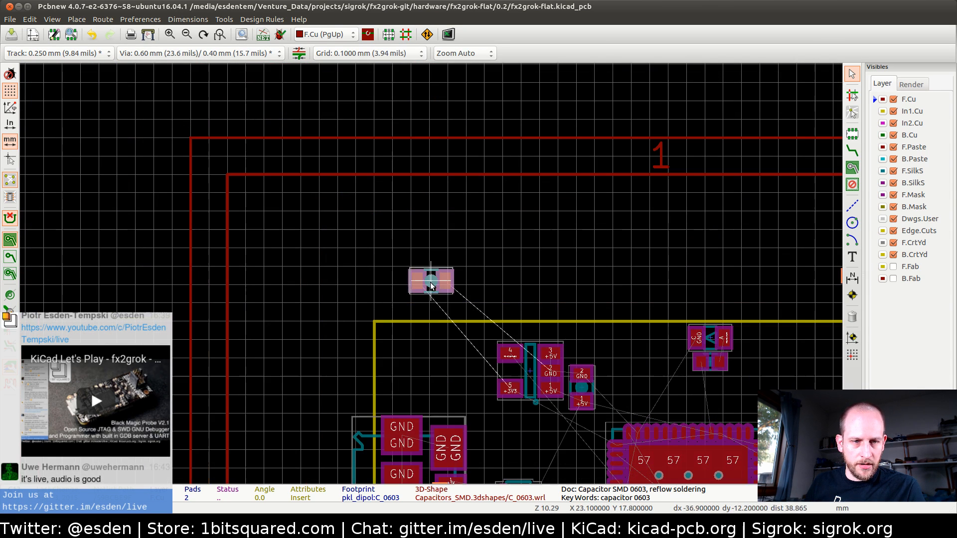
pyautogui.press('r')
pyautogui.press('r')
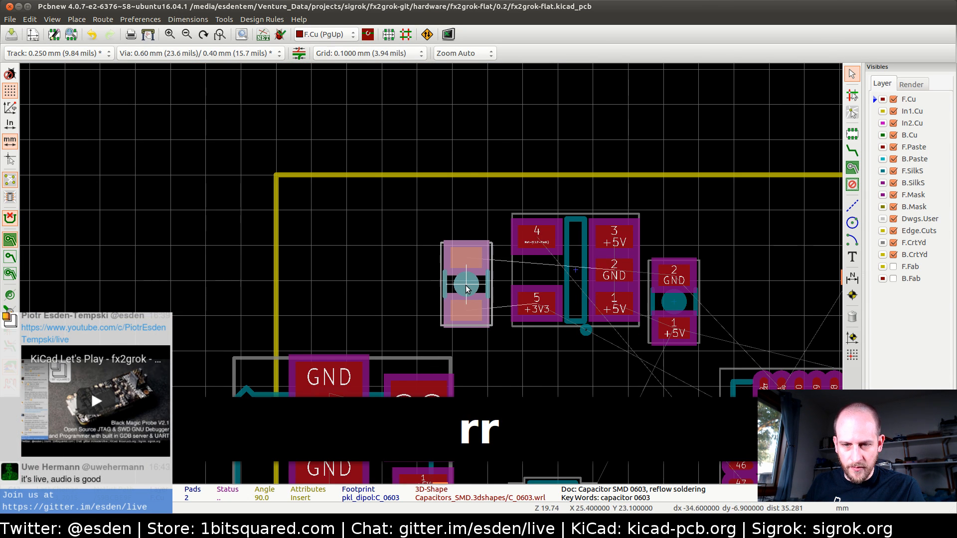
pyautogui.click(467, 288)
pyautogui.scroll(-5, 520, 377)
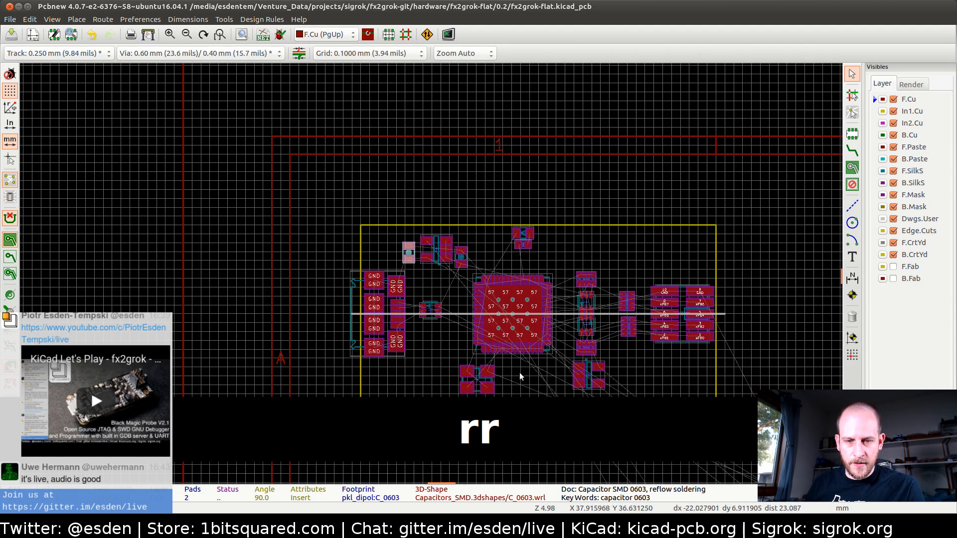
pyautogui.scroll(4, 519, 378)
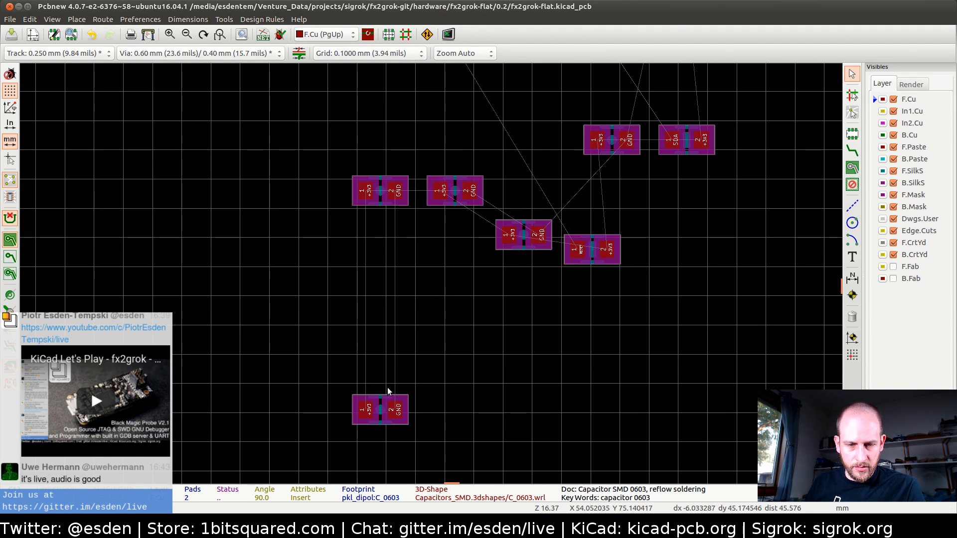
# - Switch to the KiCad project manager and open the schematic fx2grok-flat.sch
pyautogui.click(382, 416)
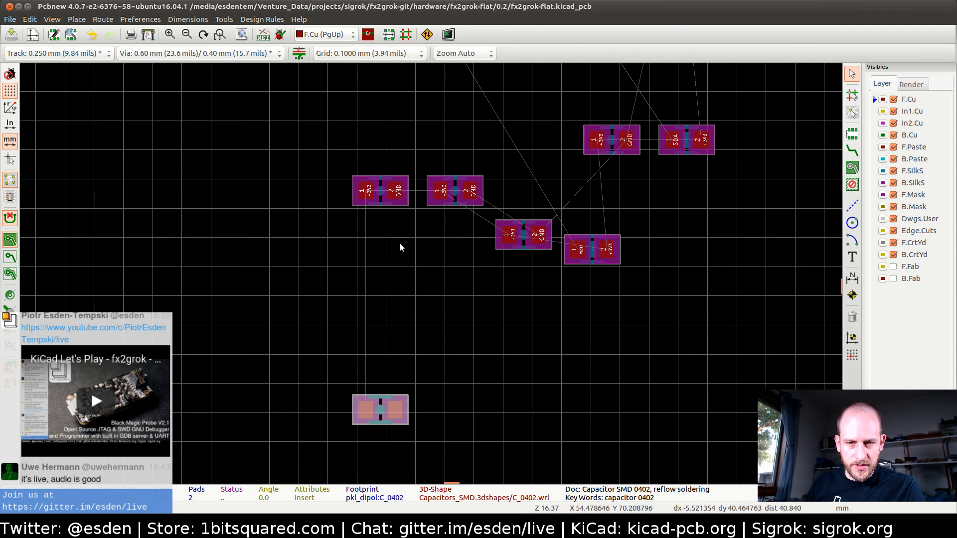
pyautogui.click(356, 258)
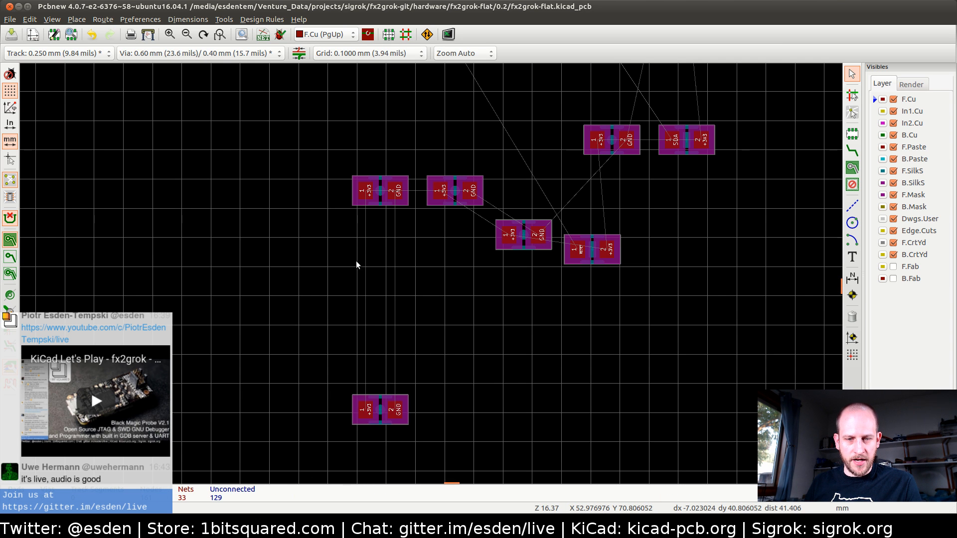
pyautogui.hotkey('alt', 'Tab')
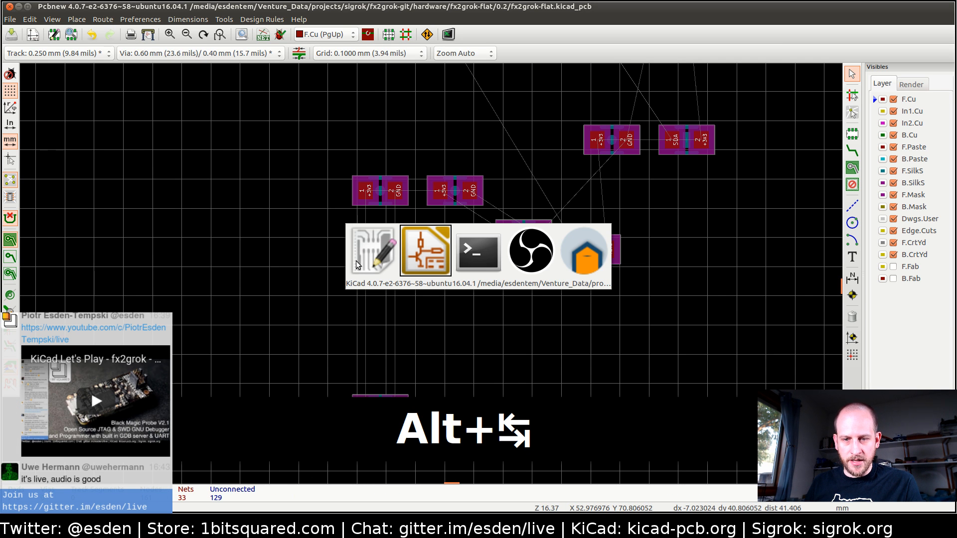
pyautogui.hotkey('alt', 'Tab')
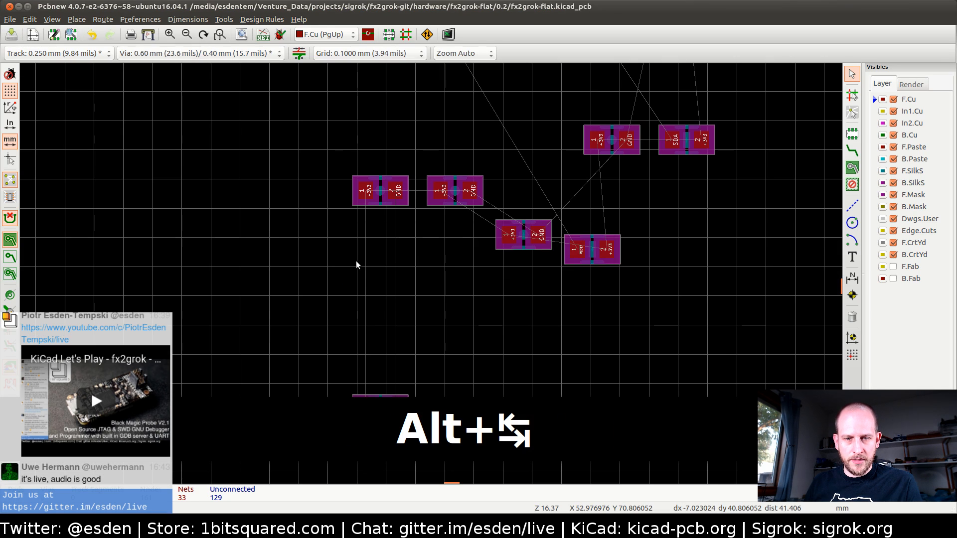
pyautogui.hotkey('alt', 'Tab')
pyautogui.hotkey('alt', 'Tab')
pyautogui.hotkey('alt', 'Tab')
pyautogui.hotkey('alt', 'Tab')
pyautogui.hotkey('alt', 'Tab')
pyautogui.hotkey('alt', 'Tab')
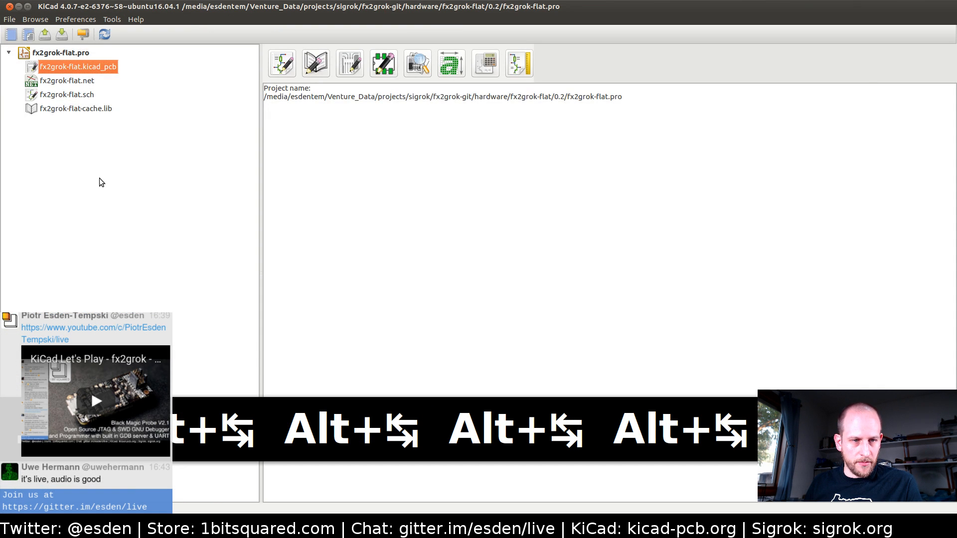
pyautogui.click(67, 81)
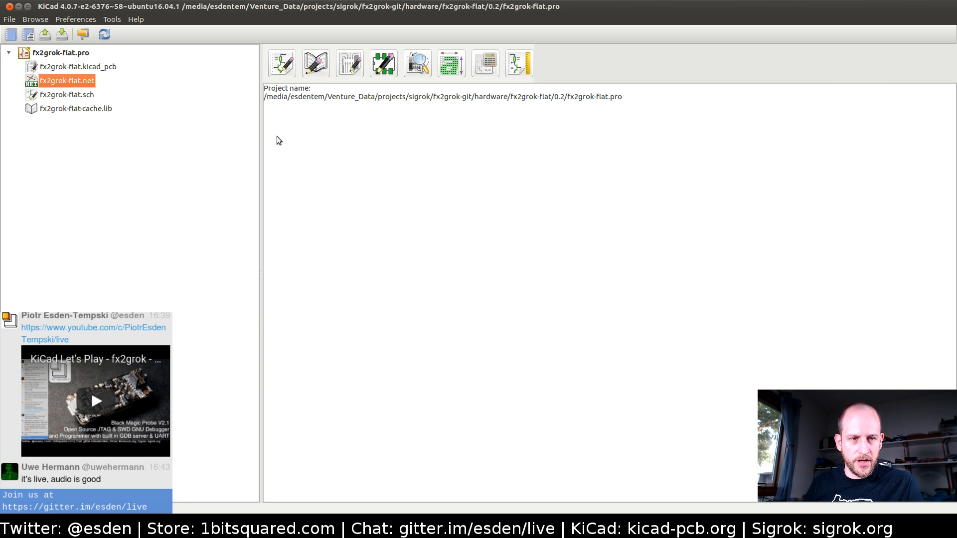
pyautogui.press('Down')
pyautogui.press('Return')
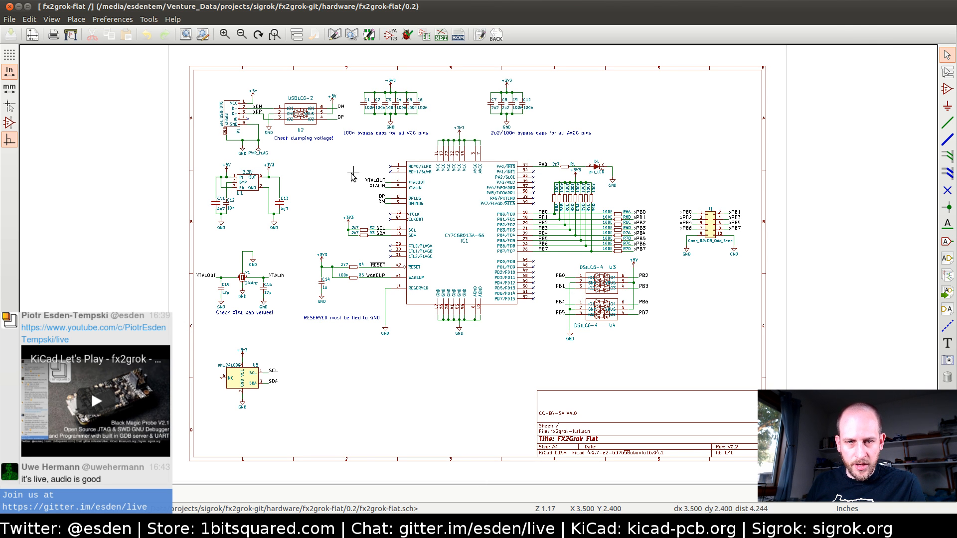
# - Select the 10n bypass capacitor C12 below regulator U1 in the schematic and switch back to the PCB layout
pyautogui.moveTo(248, 211); pyautogui.dragTo(413, 229, button='middle')
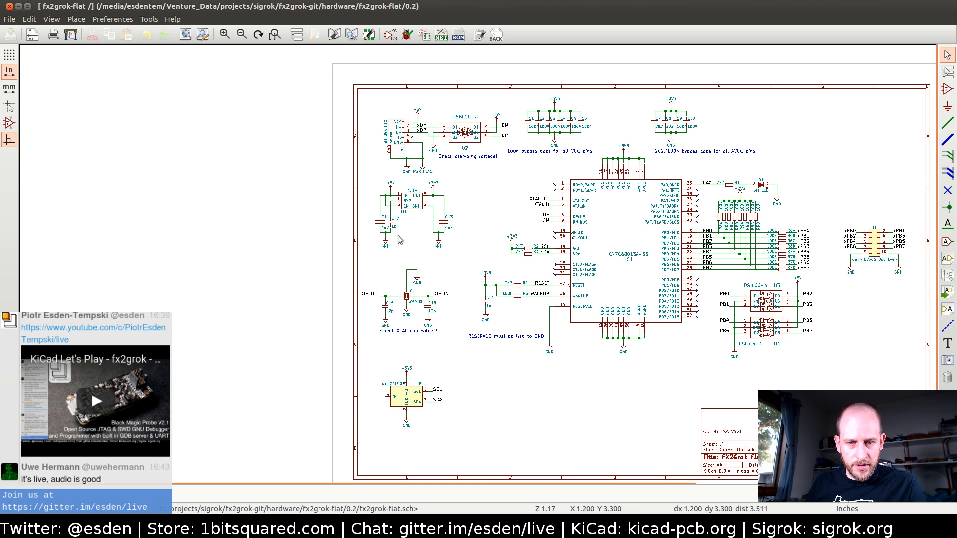
pyautogui.scroll(5, 398, 240)
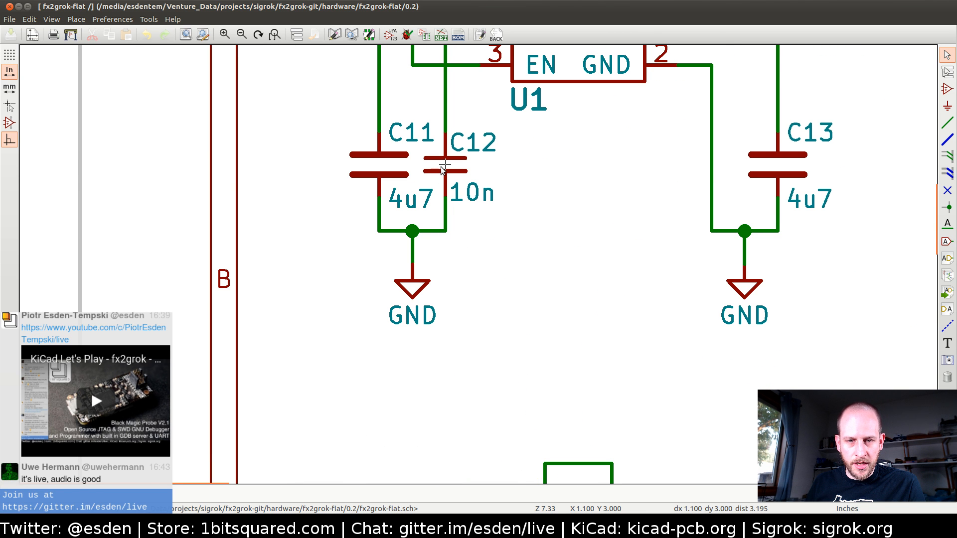
pyautogui.click(442, 169)
pyautogui.hotkey('alt', 'Tab')
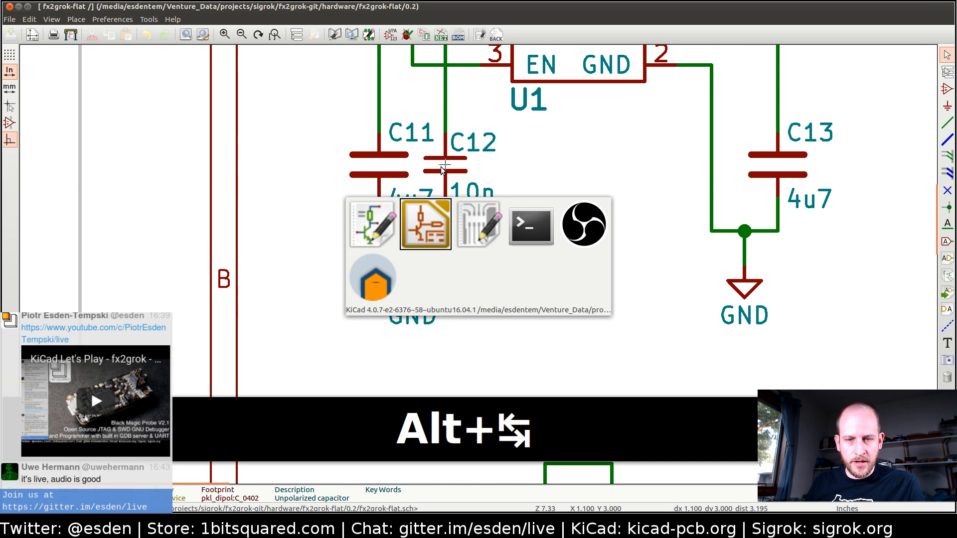
pyautogui.hotkey('alt', 'Tab')
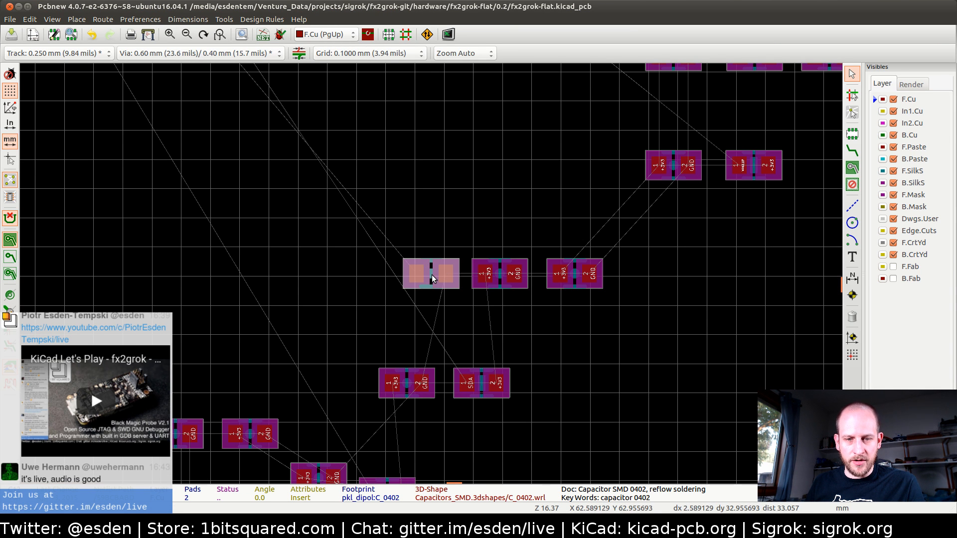
# - Place C12 horizontally at 180 degrees directly above the regulator's +3V3 capacitor, with its bypass-net pad facing regulator pin 4
pyautogui.scroll(-2, 352, 148)
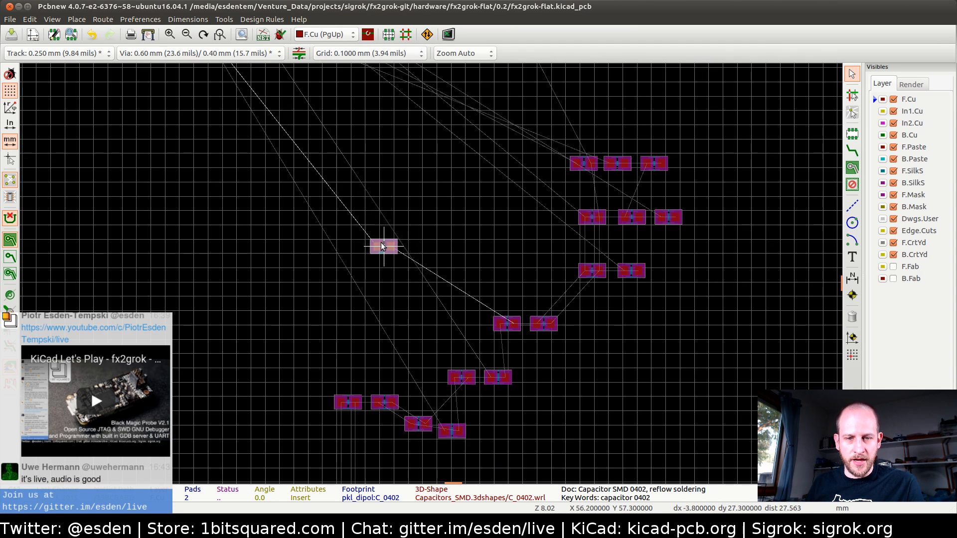
pyautogui.scroll(-2, 279, 254)
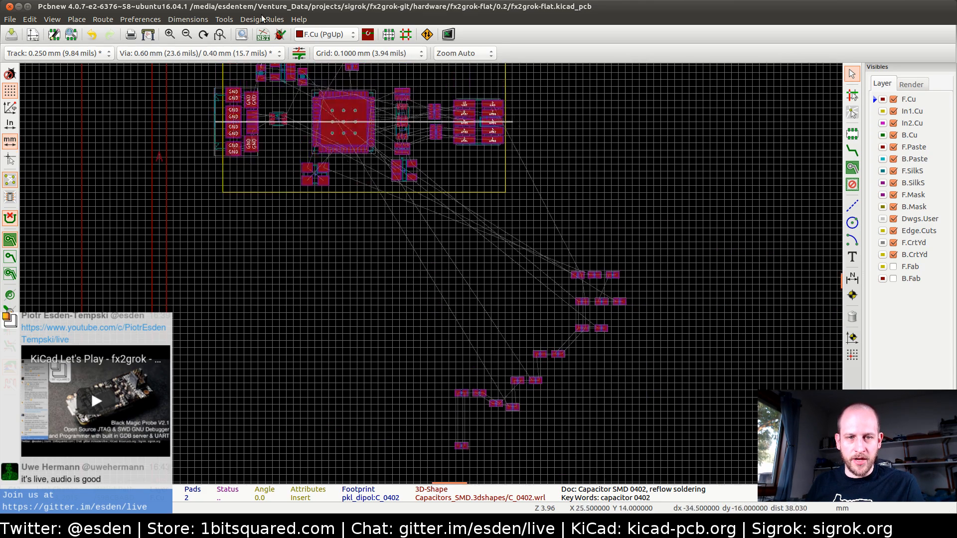
pyautogui.scroll(6, 252, 171)
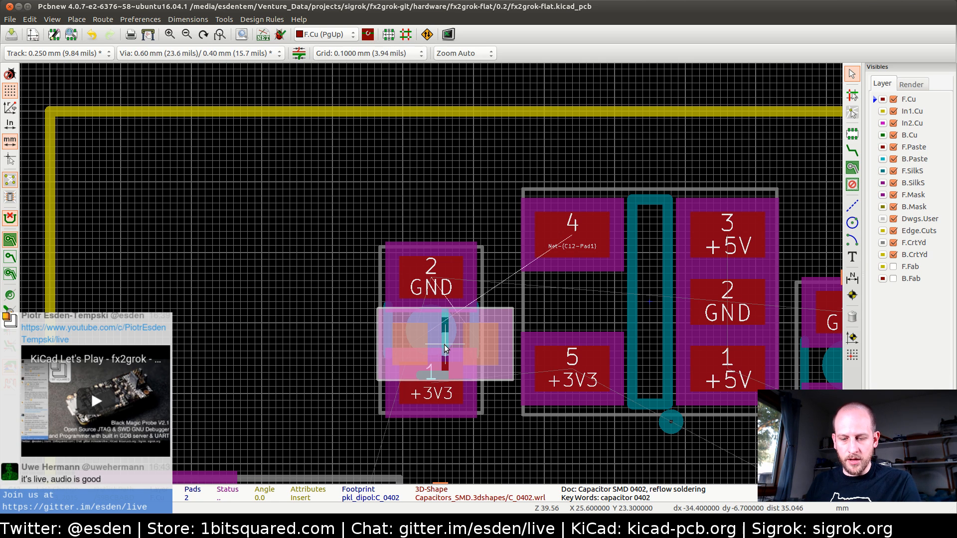
pyautogui.press('r')
pyautogui.press('r')
pyautogui.press('r')
pyautogui.press('r')
pyautogui.press('r')
pyautogui.press('r')
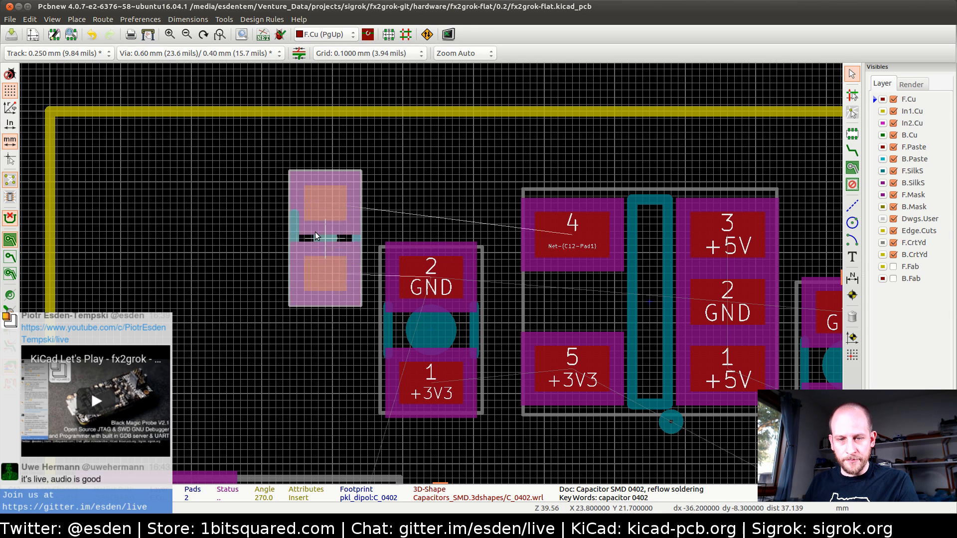
pyautogui.press('r')
pyautogui.press('r')
pyautogui.press('r')
pyautogui.press('r')
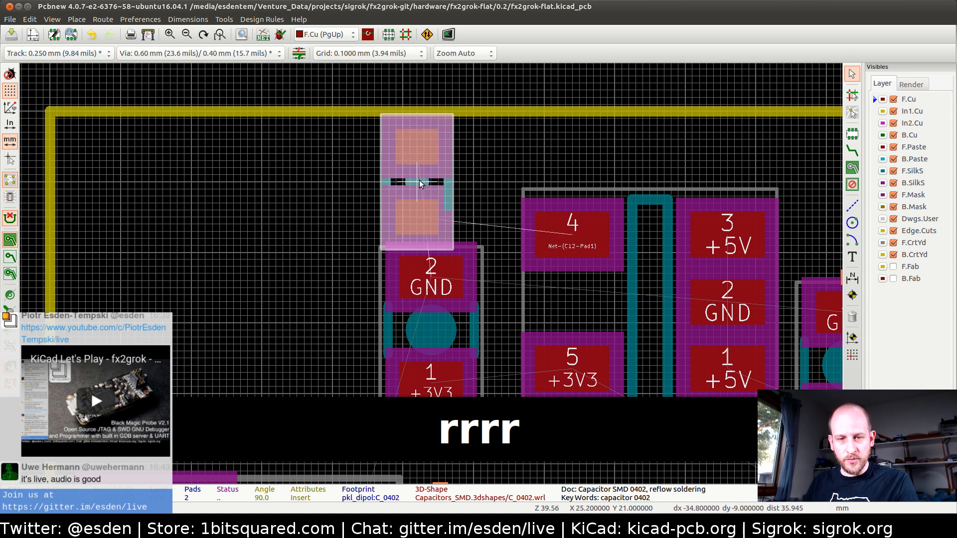
pyautogui.press('r')
pyautogui.press('r')
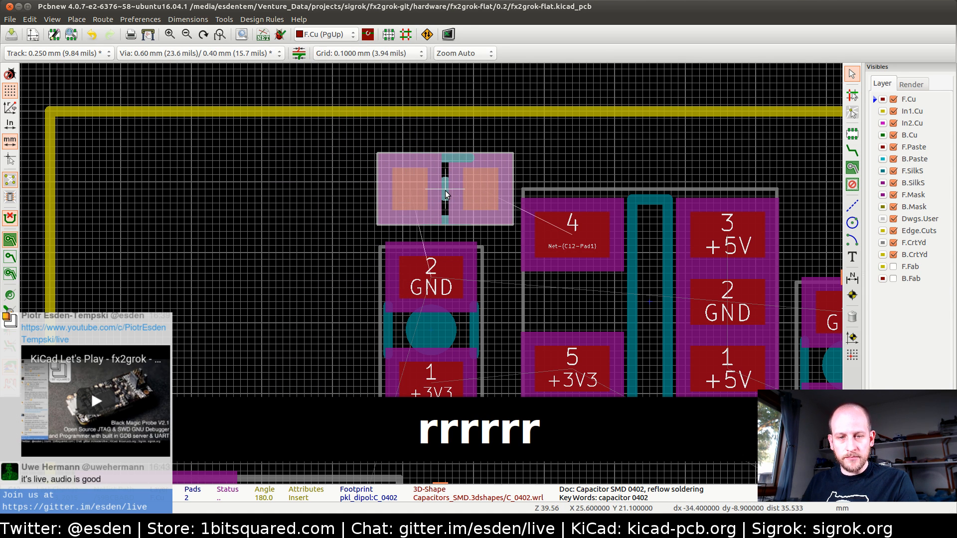
pyautogui.click(444, 202)
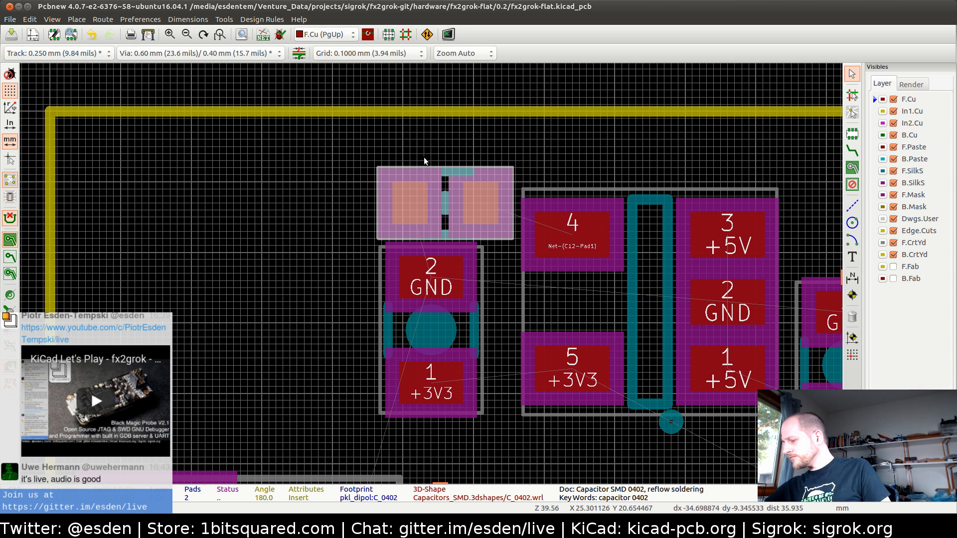
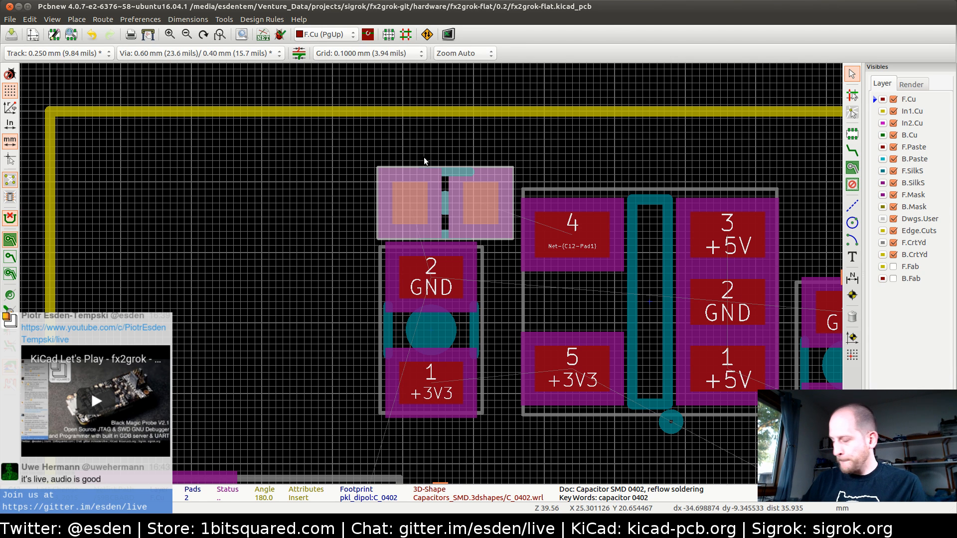
# - Locate the 12p crystal capacitor C16 through the schematic and place it on the right side of the crystal on the board
pyautogui.scroll(-4, 531, 355)
pyautogui.scroll(-2, 531, 353)
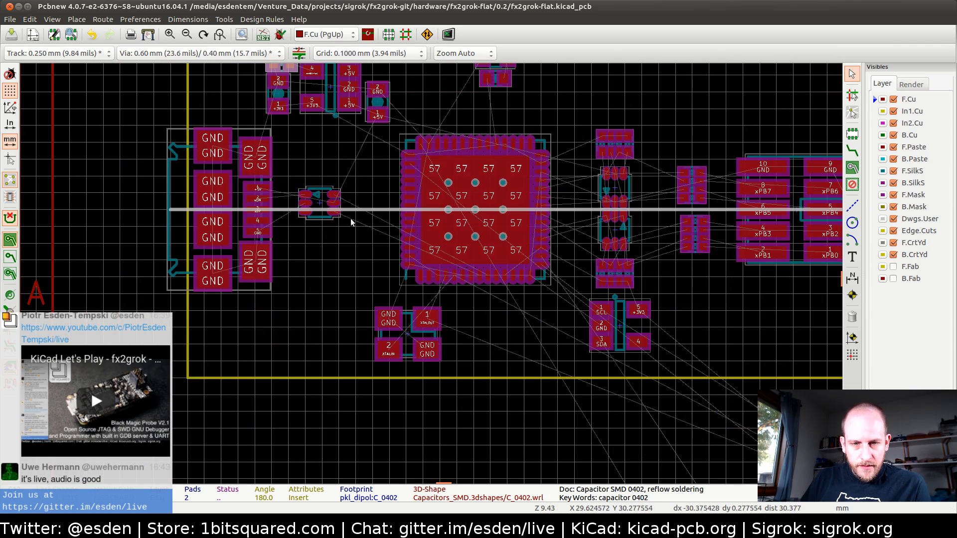
pyautogui.scroll(-1, 432, 279)
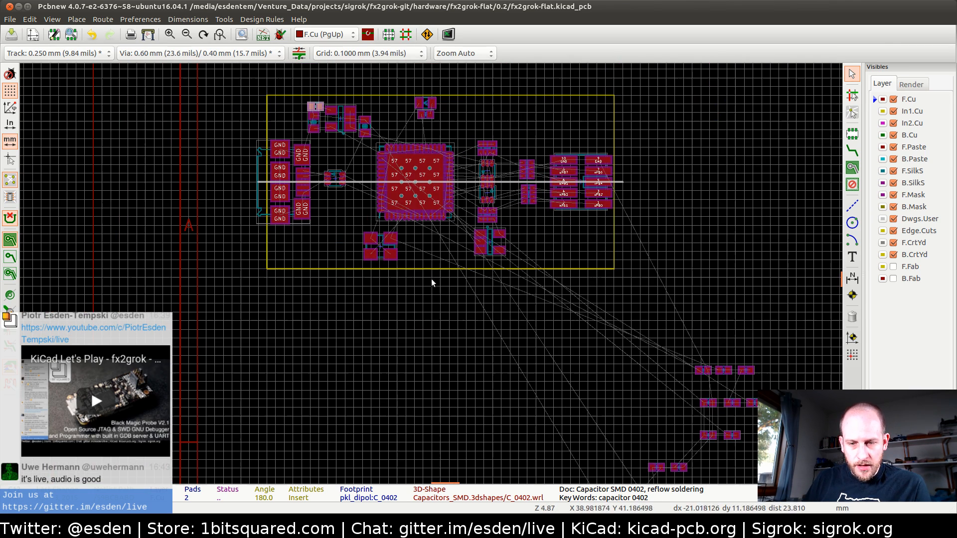
pyautogui.click(402, 324)
pyautogui.moveTo(482, 372); pyautogui.dragTo(386, 336, button='middle')
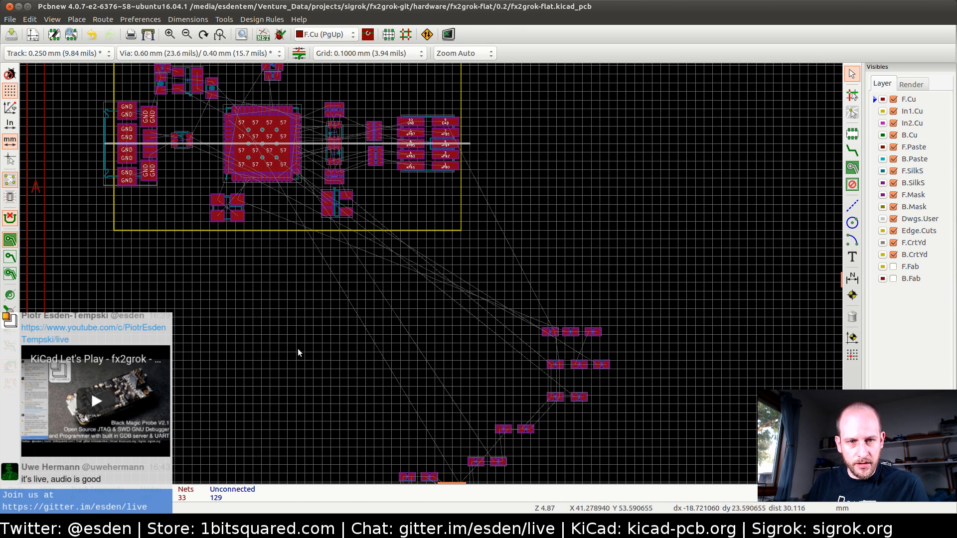
pyautogui.hotkey('alt', 'Tab')
pyautogui.scroll(-2, 389, 297)
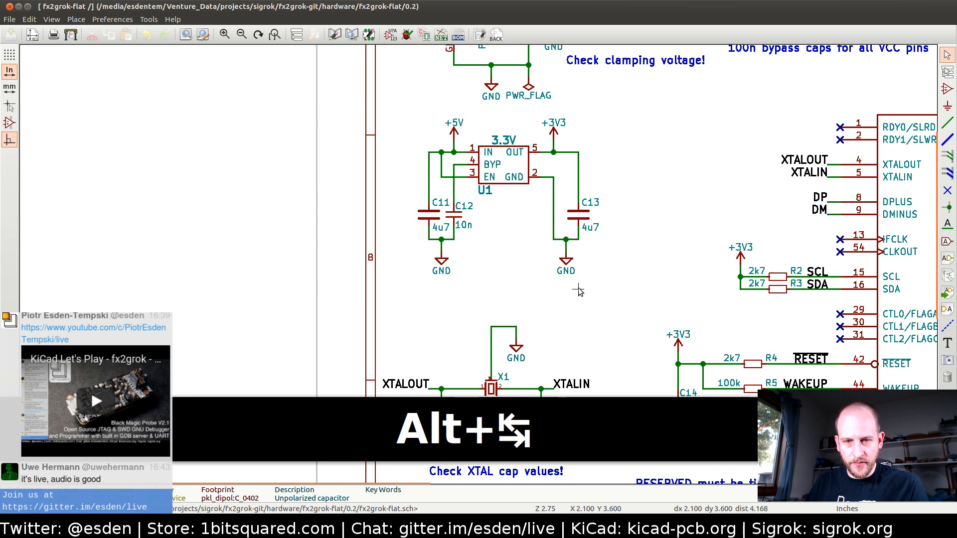
pyautogui.moveTo(578, 303); pyautogui.dragTo(475, 192, button='middle')
pyautogui.moveTo(448, 282); pyautogui.dragTo(456, 188, button='middle')
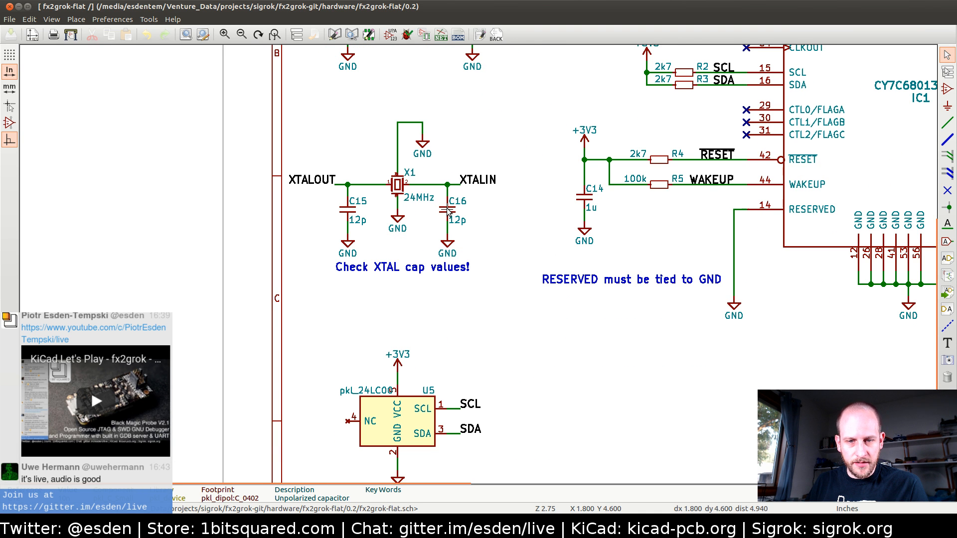
pyautogui.hotkey('alt', 'Tab')
pyautogui.moveTo(428, 278); pyautogui.dragTo(135, 155)
# - Locate the other 12p crystal capacitor, C15, through the schematic and place it on the left side of the crystal
pyautogui.hotkey('alt', 'Tab')
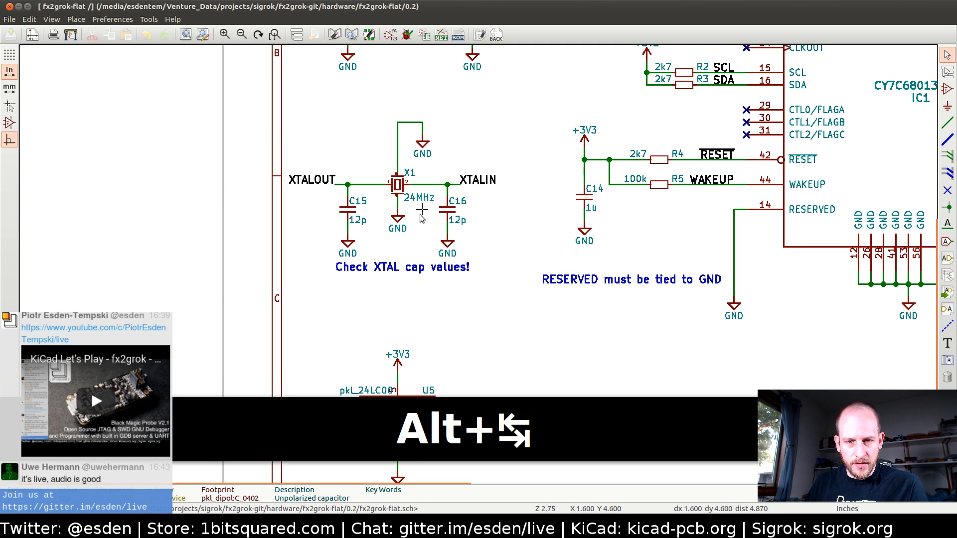
pyautogui.hotkey('alt', 'Tab')
pyautogui.moveTo(433, 276); pyautogui.dragTo(73, 156)
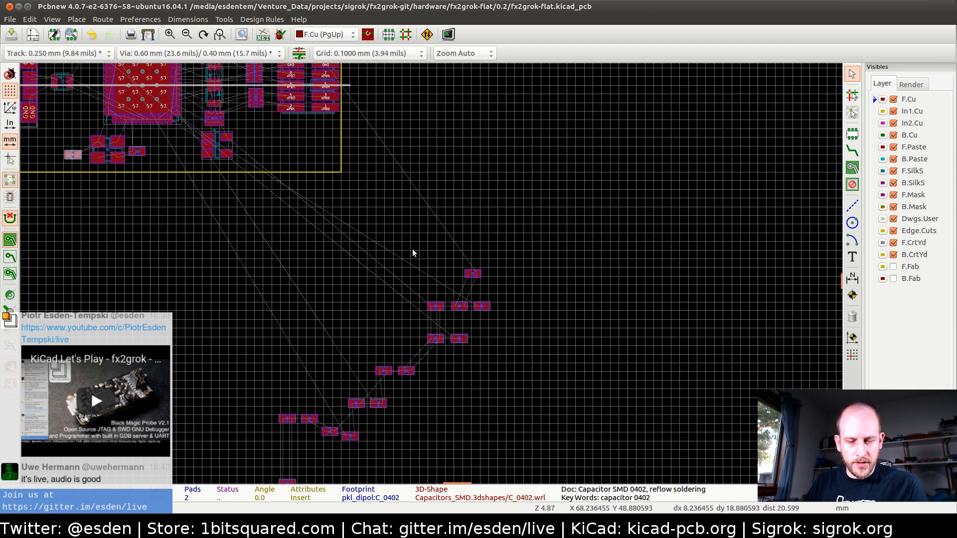
# - Locate the 2k7 RESET resistor R4 through the schematic and move it from the unplaced parts toward the board
pyautogui.hotkey('alt', 'Tab')
pyautogui.press('F4')
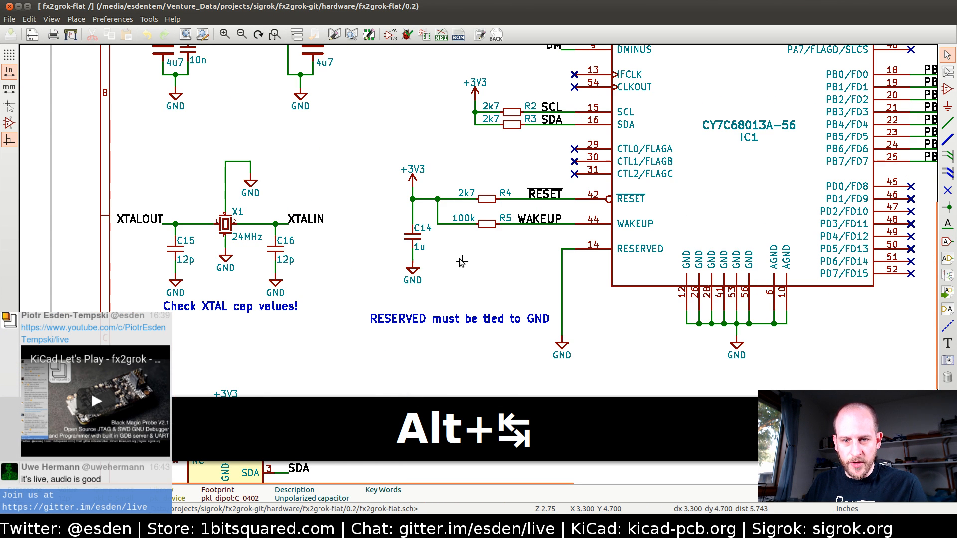
pyautogui.click(488, 202)
pyautogui.hotkey('alt', 'Tab')
pyautogui.moveTo(430, 276); pyautogui.dragTo(202, 196)
pyautogui.click(204, 202)
# - Locate the 100k WAKEUP resistor R5 through the schematic and move it from the unplaced parts toward the board
pyautogui.hotkey('alt', 'Tab')
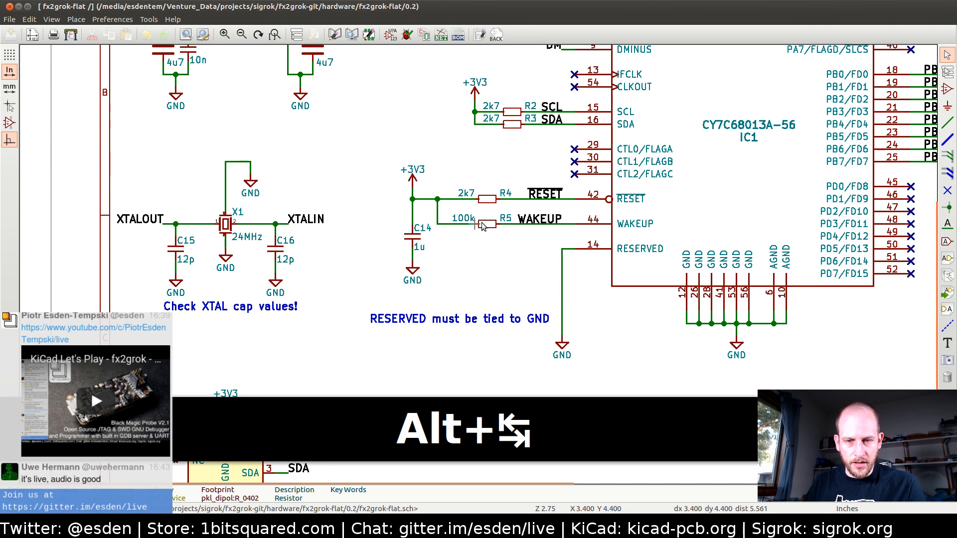
pyautogui.hotkey('alt', 'Tab')
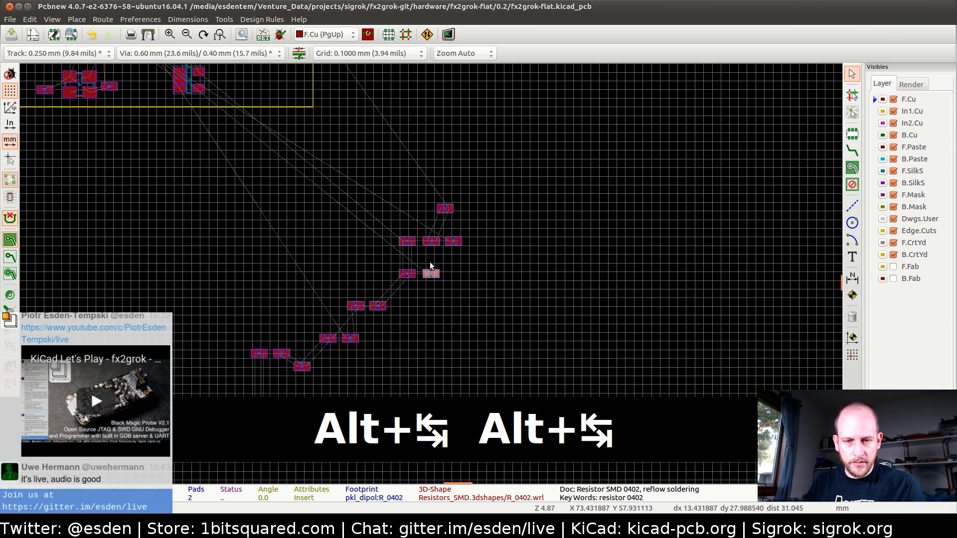
pyautogui.moveTo(432, 274); pyautogui.dragTo(221, 157)
pyautogui.click(221, 160)
# - Move the 1u +3V3 capacitor C14 from the unplaced parts toward the board, rotate it by 180 degrees, and return to the schematic
pyautogui.hotkey('alt', 'Tab')
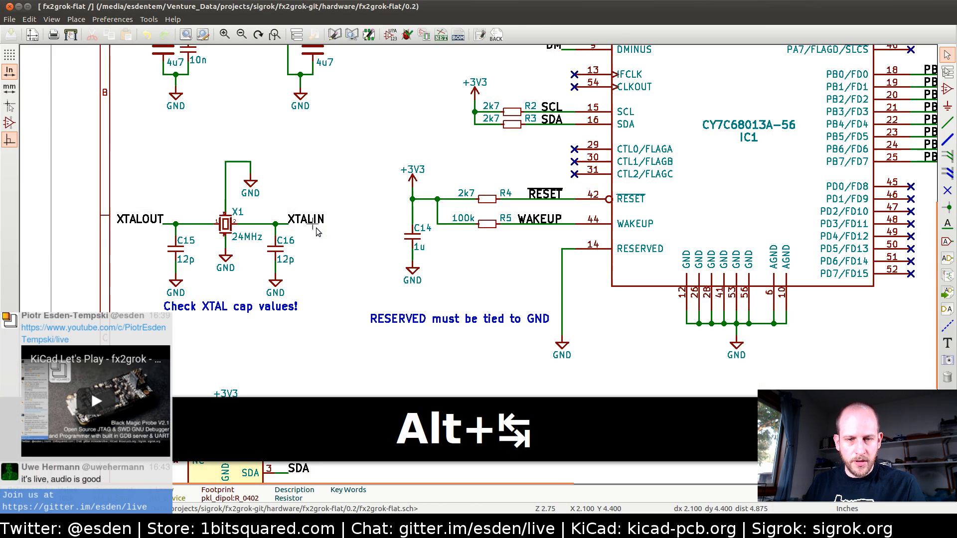
pyautogui.hotkey('alt', 'Tab')
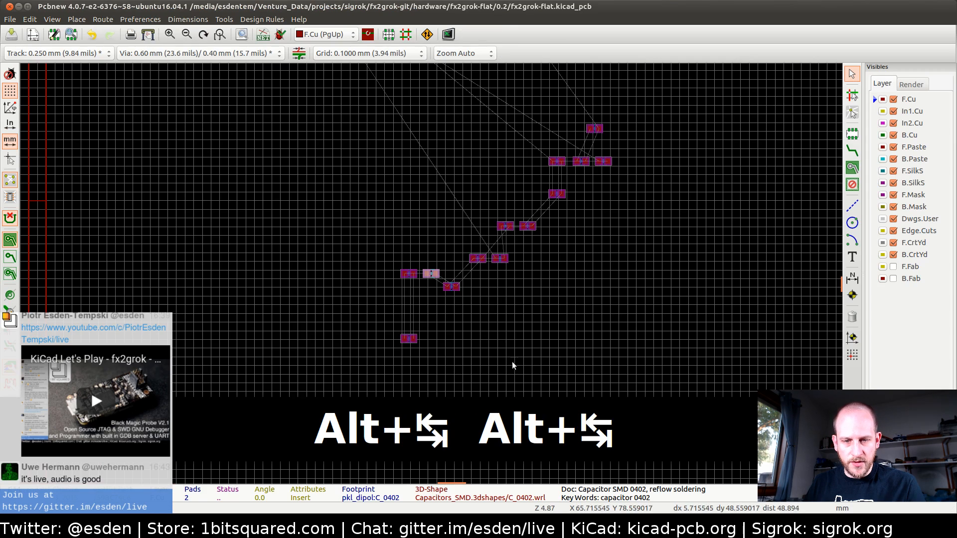
pyautogui.moveTo(433, 277); pyautogui.dragTo(224, 230)
pyautogui.press('r')
pyautogui.press('r')
pyautogui.hotkey('alt', 'Tab')
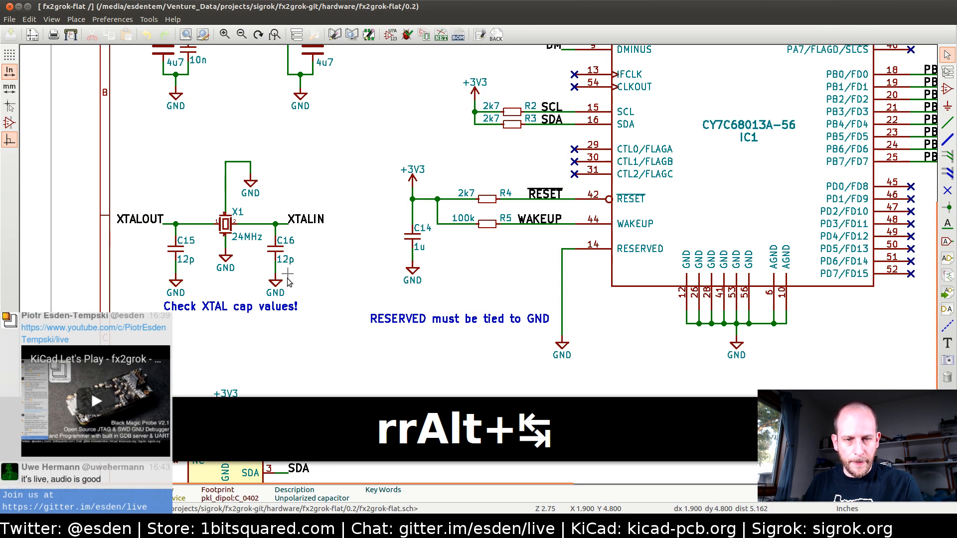
# - Pick the 2k7 SCL pull-up R2 in the schematic and place it at 90 degrees beside the small IC below the CY7C68013A
pyautogui.moveTo(514, 158); pyautogui.dragTo(435, 268, button='middle')
pyautogui.click(430, 224)
pyautogui.hotkey('alt', 'Tab')
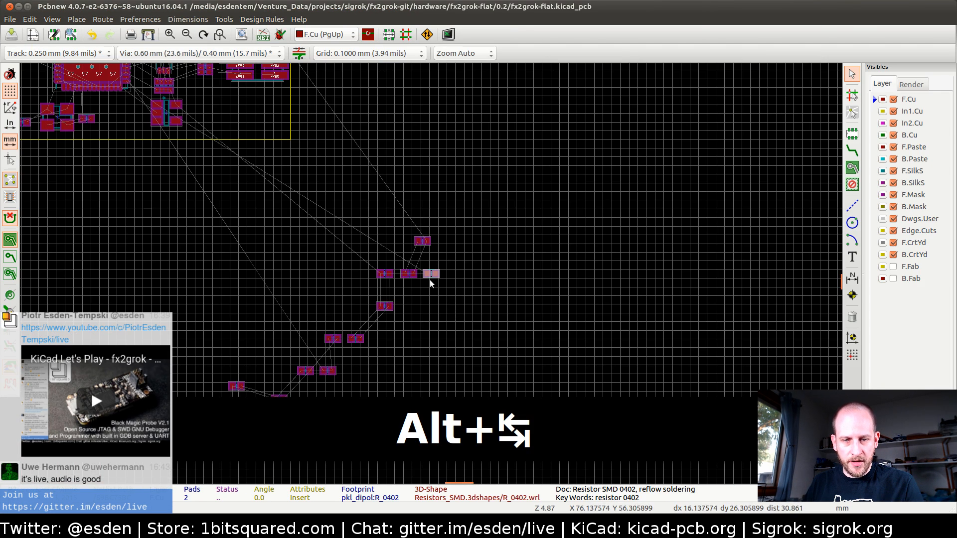
pyautogui.moveTo(432, 275); pyautogui.dragTo(135, 116)
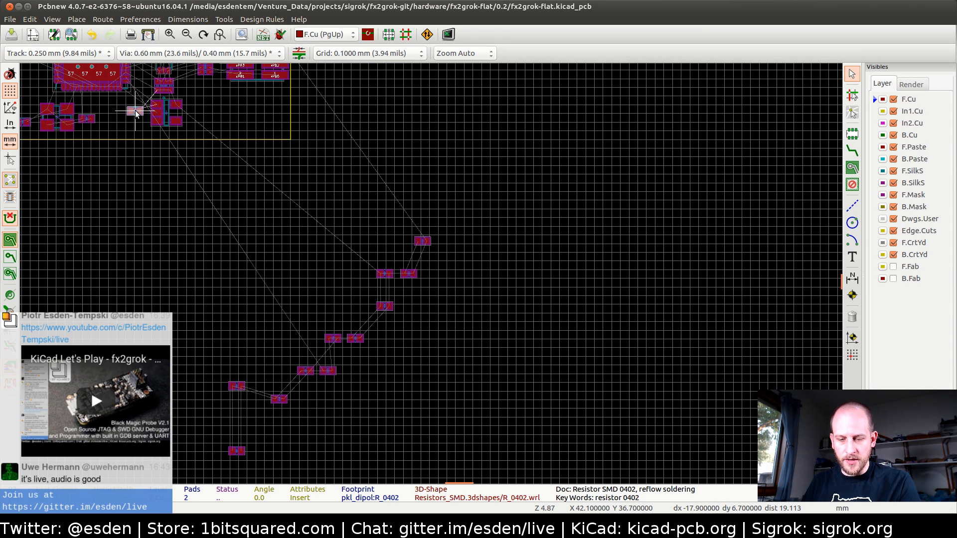
pyautogui.press('r')
pyautogui.press('r')
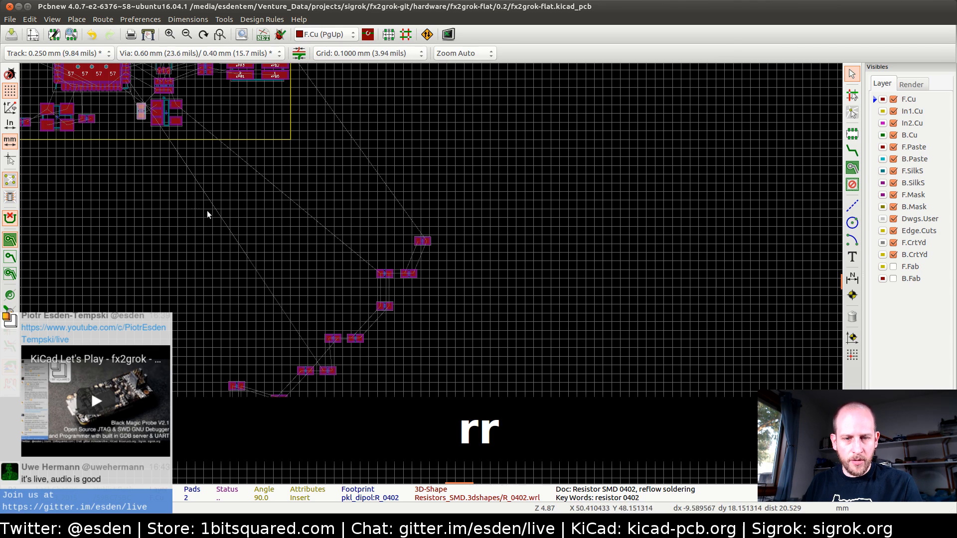
# - Pick the 2k7 SDA pull-up R3 in the schematic, move it next to R2 on the board and rotate it upright
pyautogui.hotkey('alt', 'Tab')
pyautogui.hotkey('alt', 'Tab')
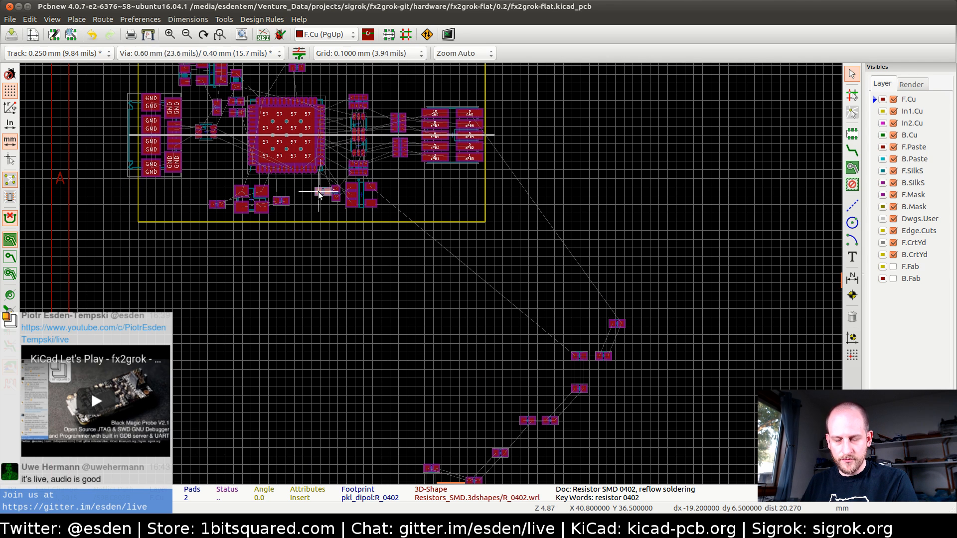
pyautogui.press('r')
pyautogui.press('r')
# - Look over the schematic around IC1, the port resistors, the USB section and the bypass capacitors for parts still to place
pyautogui.hotkey('alt', 'Tab')
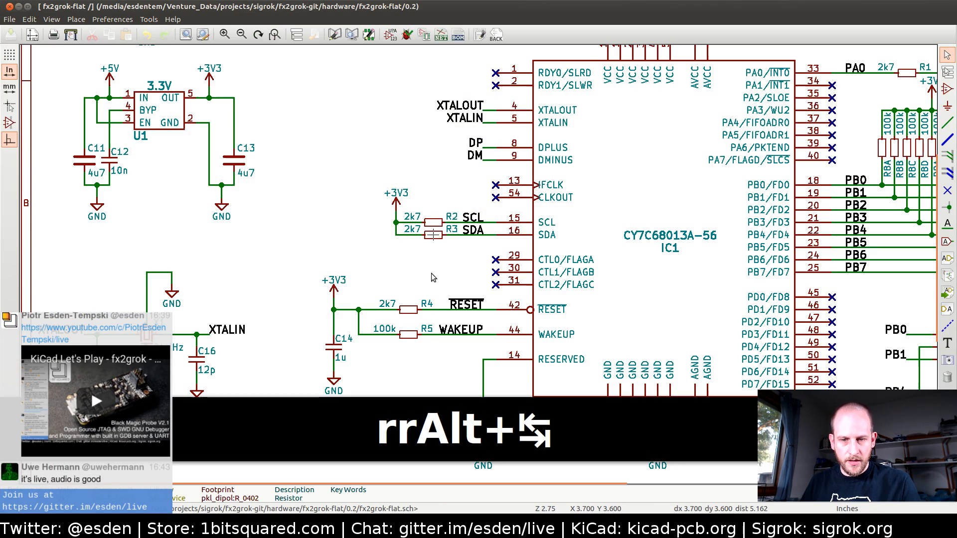
pyautogui.scroll(-1, 481, 323)
pyautogui.moveTo(519, 184); pyautogui.dragTo(482, 175, button='middle')
pyautogui.moveTo(666, 161); pyautogui.dragTo(479, 182, button='middle')
pyautogui.moveTo(628, 208)
pyautogui.mouseDown(button='middle')
pyautogui.moveTo(440, 252)
pyautogui.moveTo(324, 326)
pyautogui.mouseUp(button='middle')
pyautogui.moveTo(227, 262); pyautogui.dragTo(392, 344, button='middle')
pyautogui.moveTo(445, 188); pyautogui.dragTo(480, 221, button='middle')
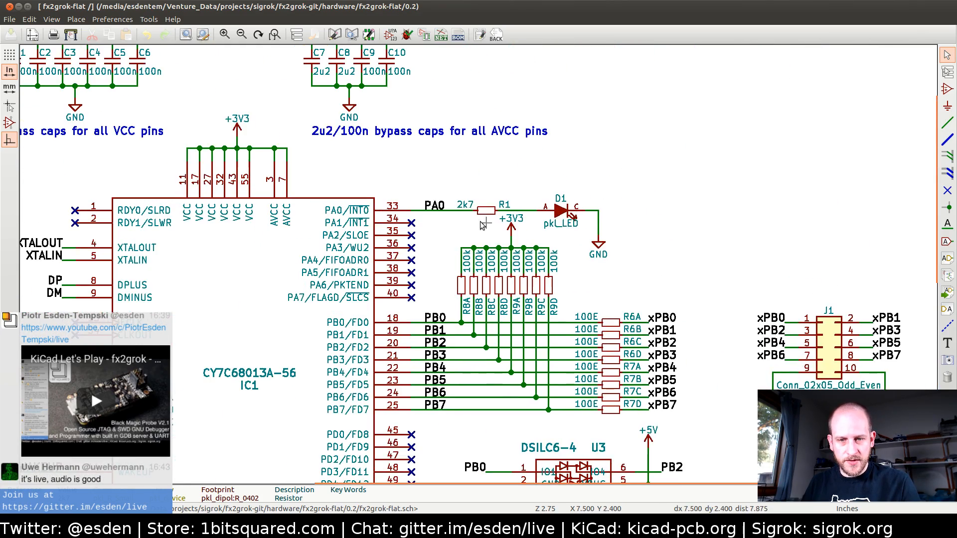
pyautogui.moveTo(240, 223); pyautogui.dragTo(522, 187, button='middle')
pyautogui.moveTo(370, 249); pyautogui.dragTo(401, 372, button='middle')
pyautogui.moveTo(380, 218); pyautogui.dragTo(380, 317, button='middle')
pyautogui.moveTo(417, 189); pyautogui.dragTo(313, 314, button='middle')
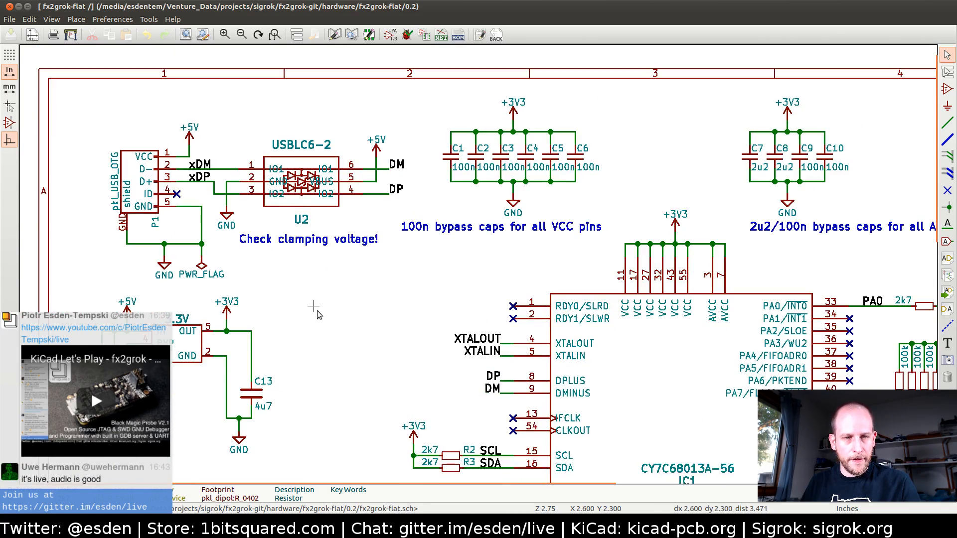
pyautogui.moveTo(451, 296); pyautogui.dragTo(314, 298, button='middle')
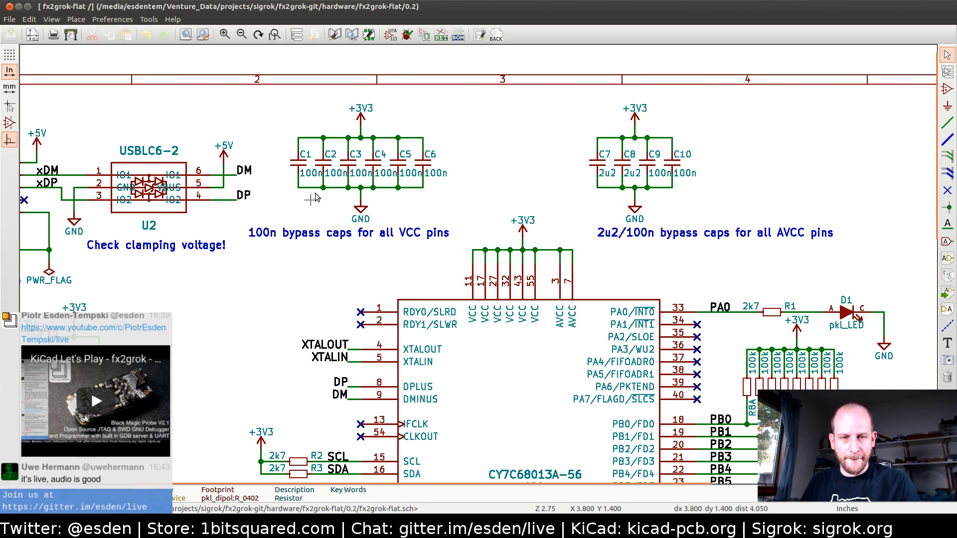
# - Pick bypass capacitor C1 in the schematic and place it at 180 degrees just below pins 10 and 11 of IC1
pyautogui.click(298, 163)
pyautogui.hotkey('alt', 'Tab')
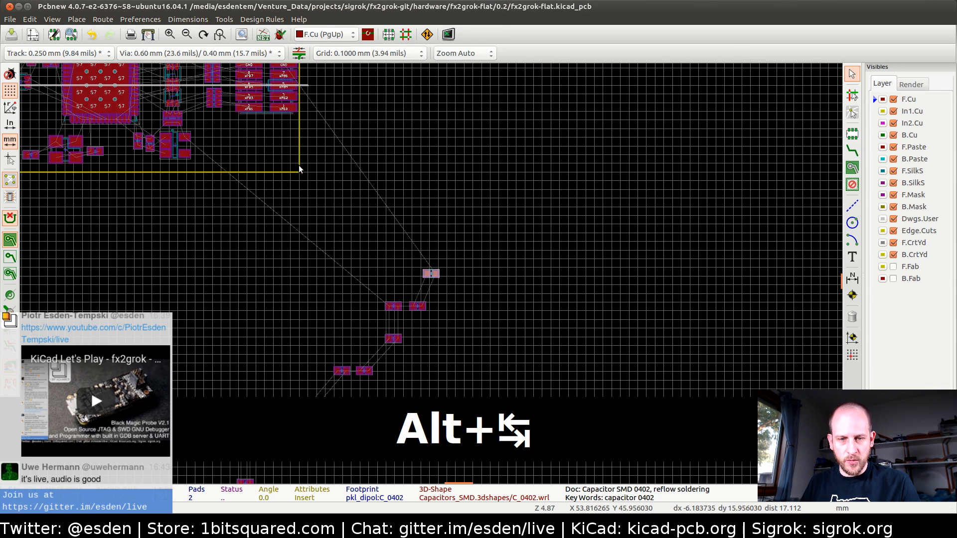
pyautogui.hotkey('alt', 'Tab')
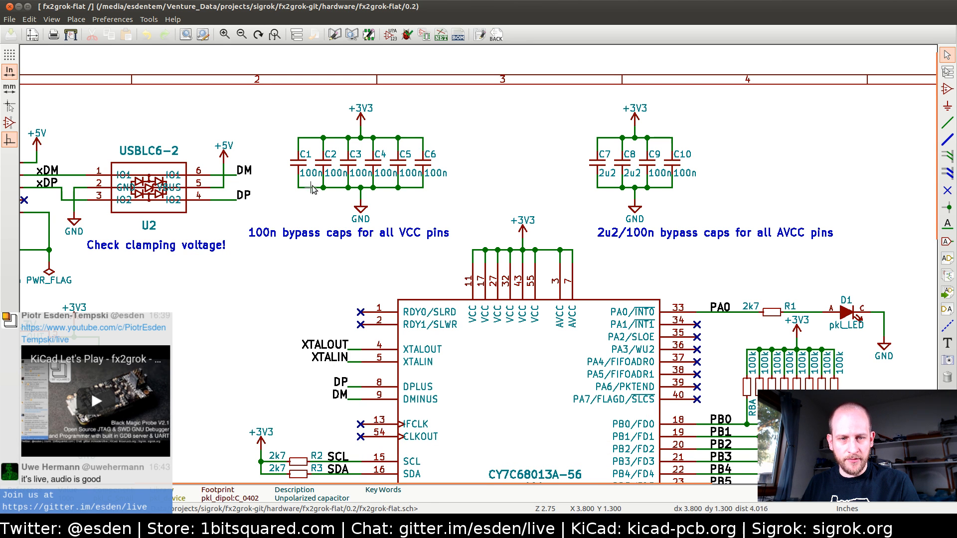
pyautogui.hotkey('alt', 'Tab')
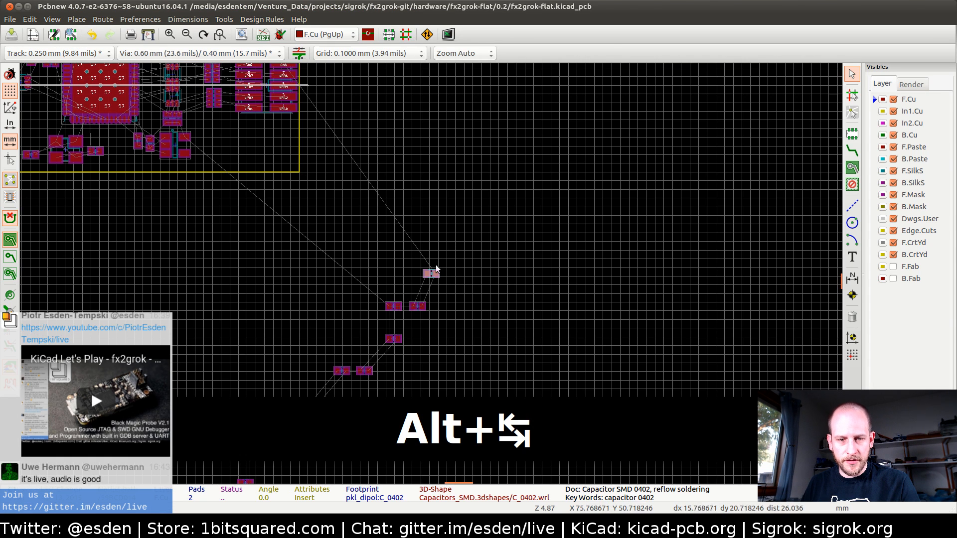
pyautogui.scroll(5, 211, 158)
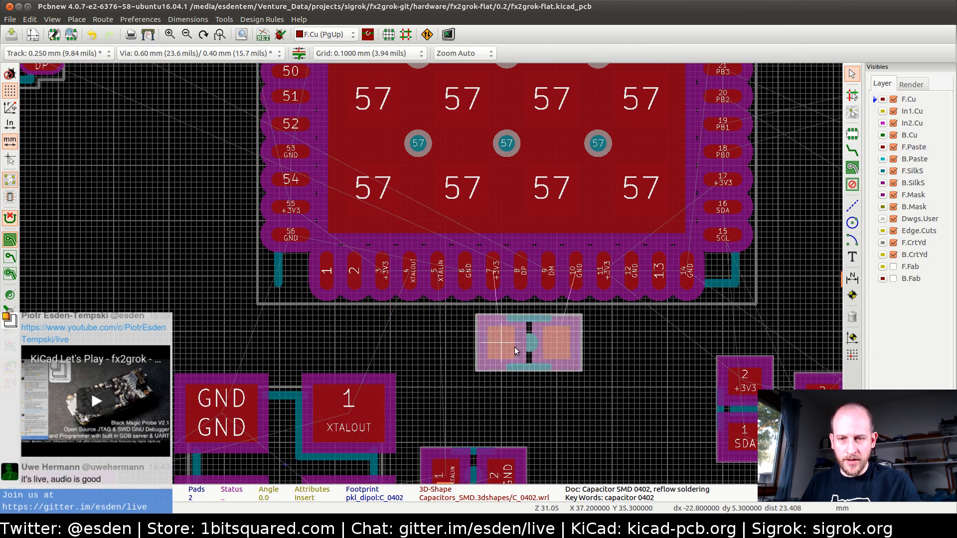
pyautogui.press('r')
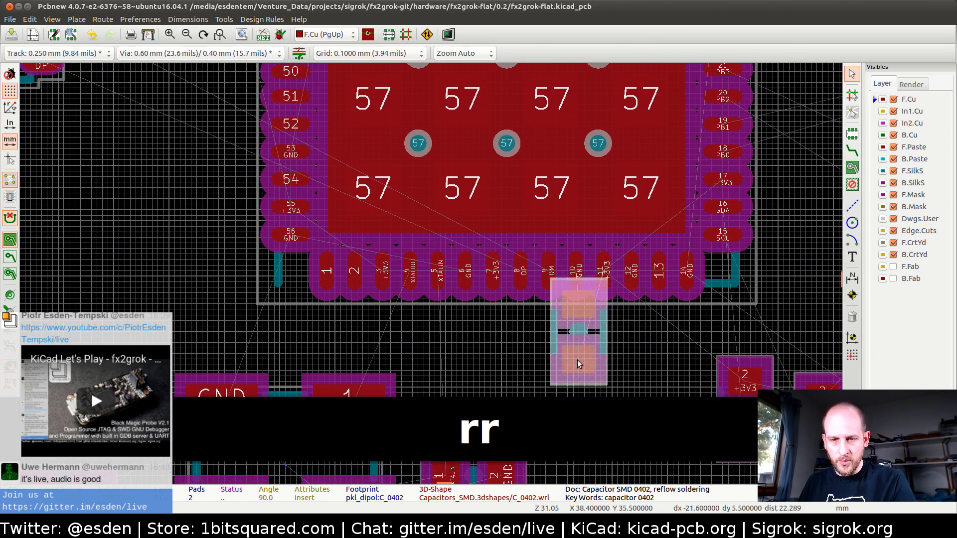
pyautogui.press('r')
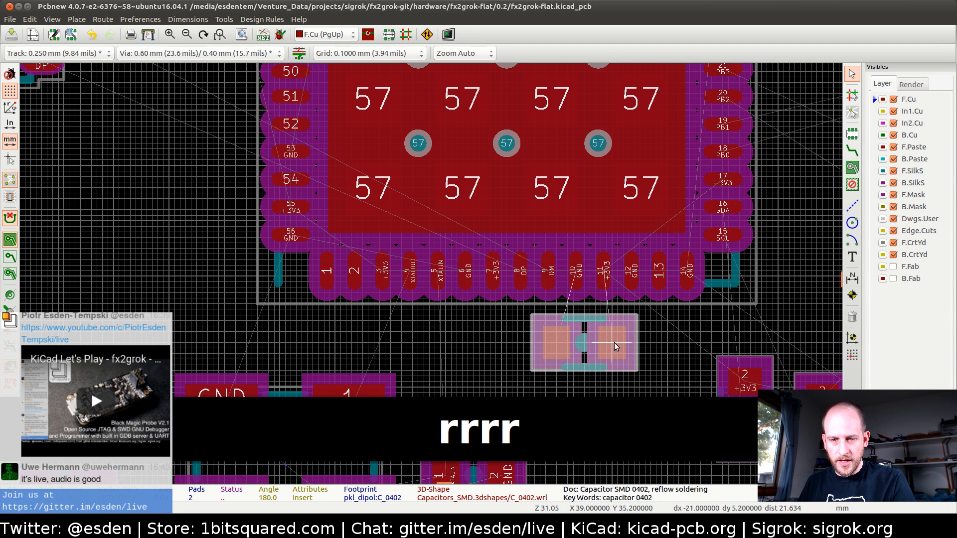
pyautogui.click(616, 345)
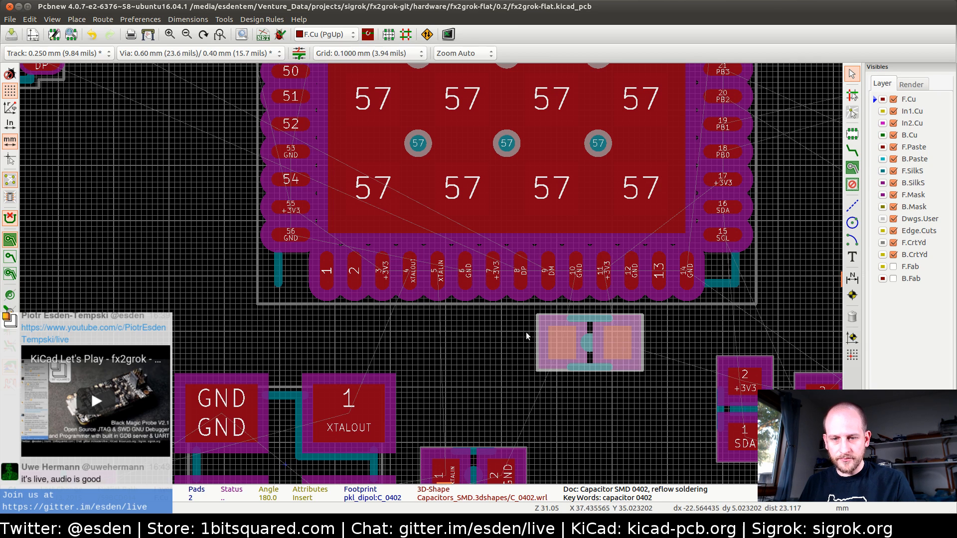
# - Pick bypass capacitor C2 in the schematic and move its footprint beside the +3V3 pin 17 of IC1
pyautogui.hotkey('alt', 'Tab')
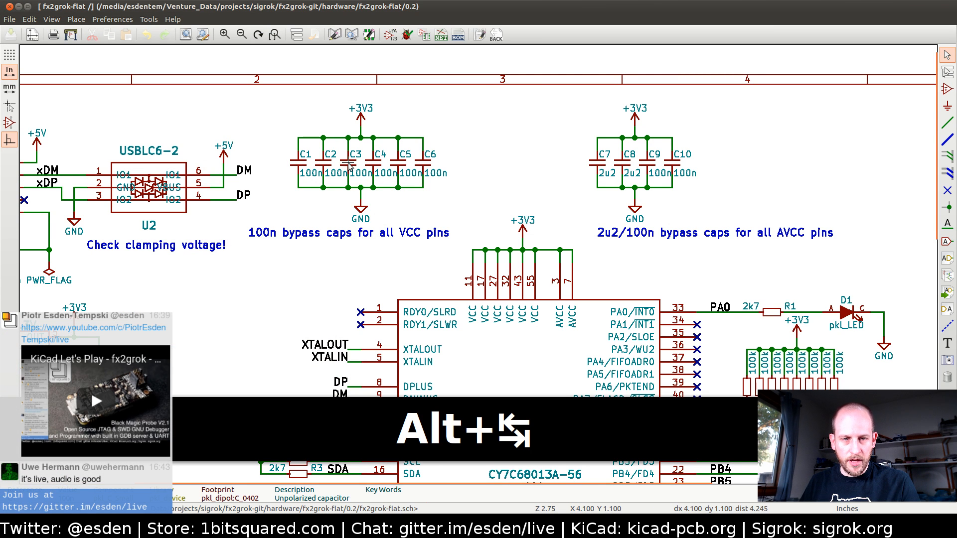
pyautogui.click(325, 164)
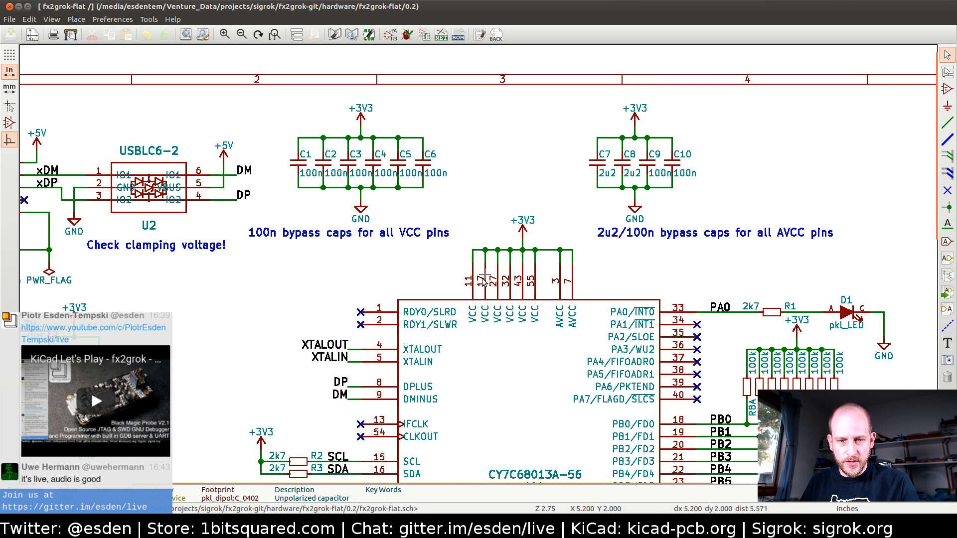
pyautogui.hotkey('alt', 'Tab')
pyautogui.press('m')
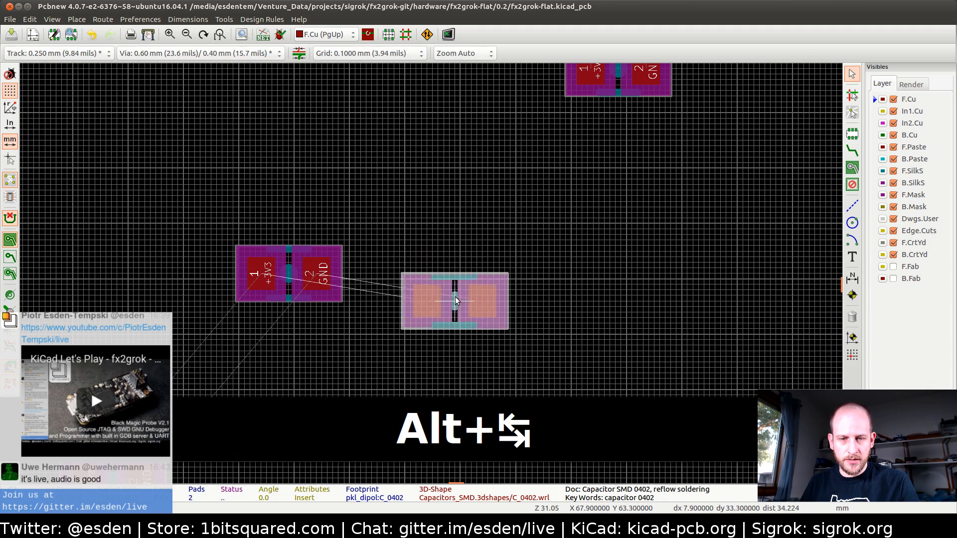
pyautogui.scroll(-5, 449, 300)
pyautogui.scroll(6, 191, 81)
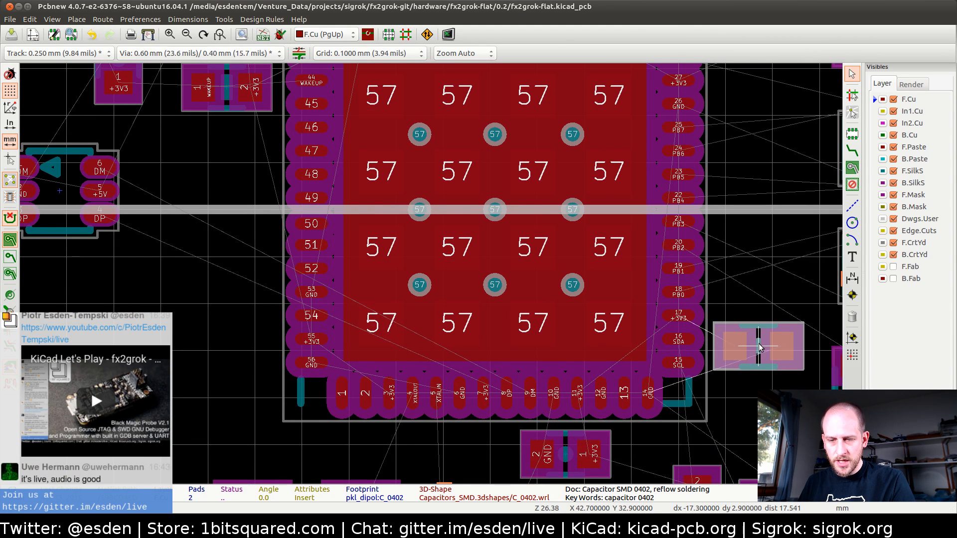
# - Try C2 in its upright orientations and place it horizontally at 0 degrees beside pin 17
pyautogui.press('r')
pyautogui.press('r')
pyautogui.press('r')
pyautogui.press('r')
pyautogui.press('r')
pyautogui.press('r')
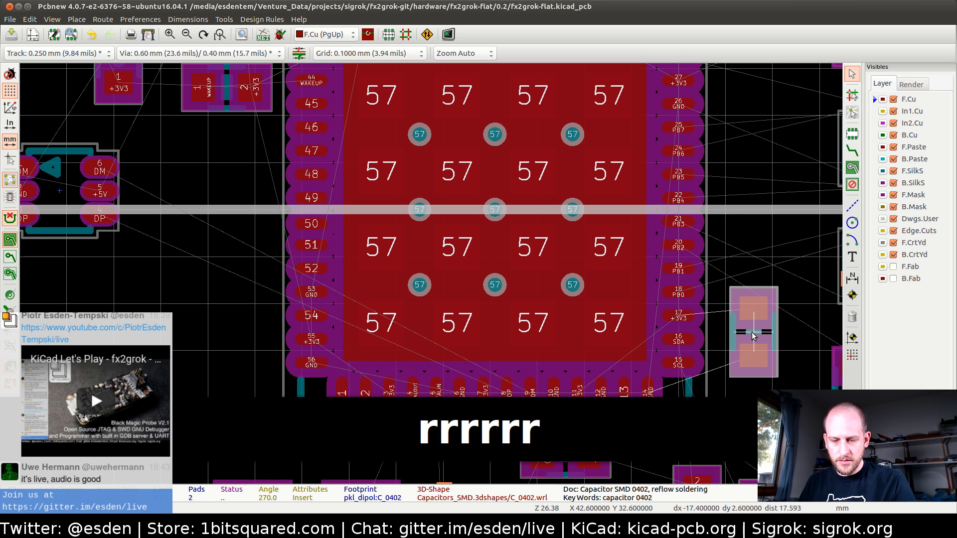
pyautogui.press('c')
pyautogui.press('c')
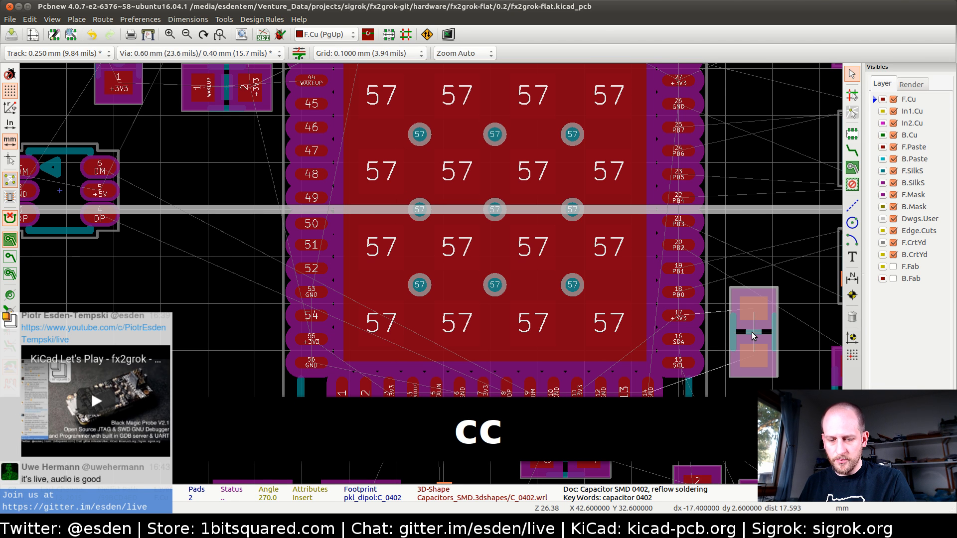
pyautogui.press('r')
pyautogui.press('r')
pyautogui.press('r')
pyautogui.press('r')
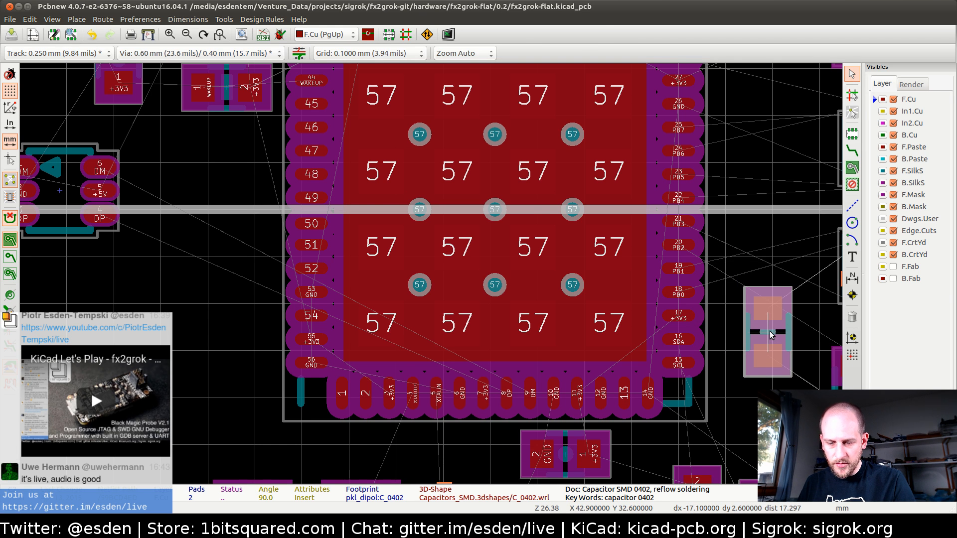
pyautogui.press('r')
pyautogui.press('r')
pyautogui.press('r')
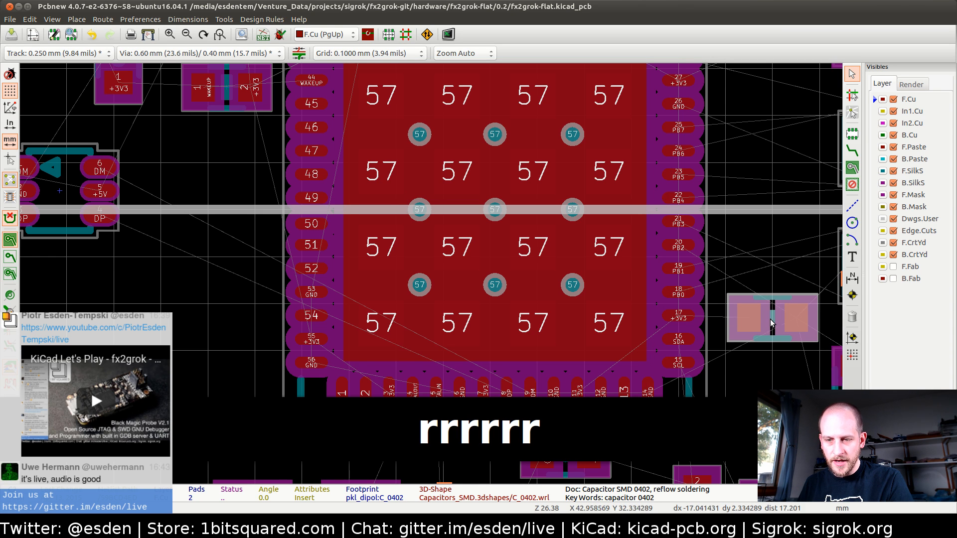
pyautogui.click(771, 319)
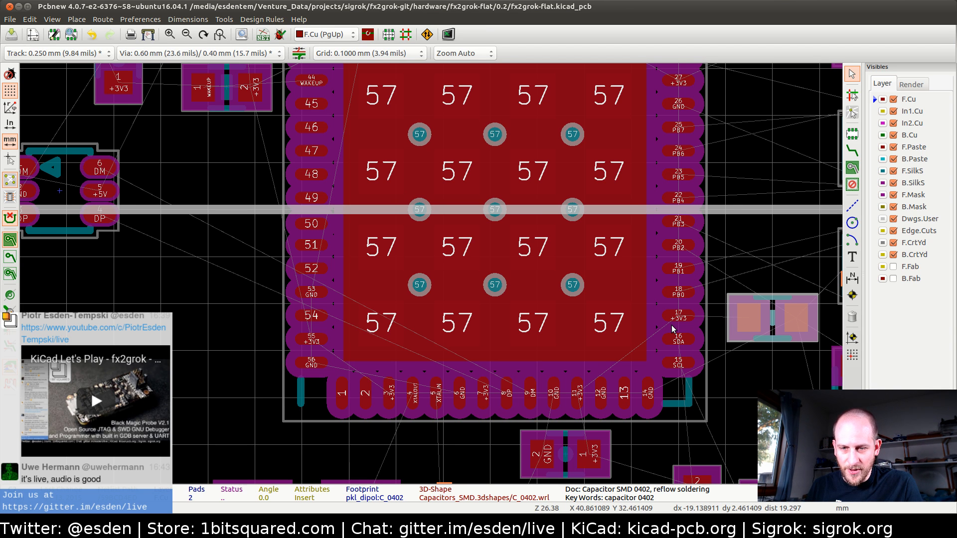
# - Pick bypass capacitor C3 in the schematic and place it at 90 degrees beside pins 27 and 28 of IC1
pyautogui.moveTo(742, 313); pyautogui.dragTo(572, 341, button='middle')
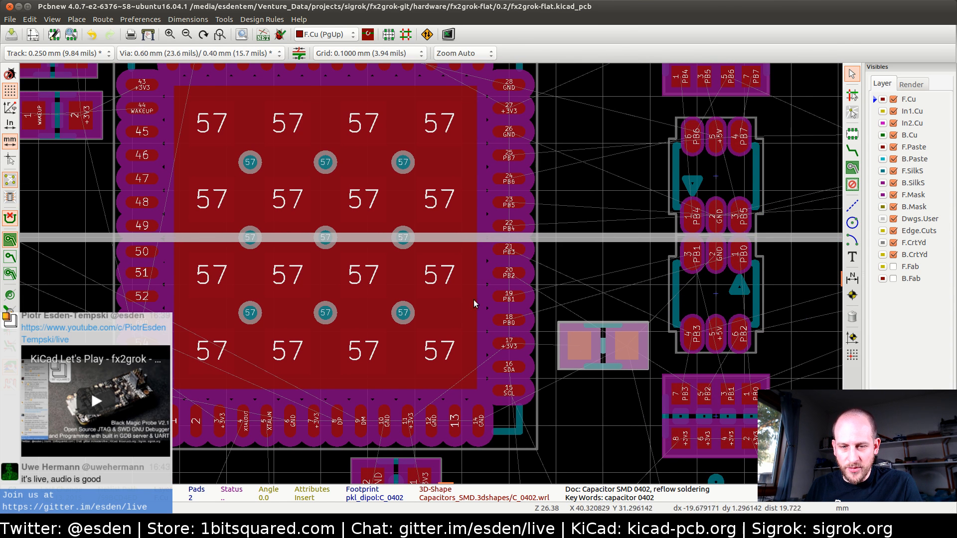
pyautogui.hotkey('alt', 'Tab')
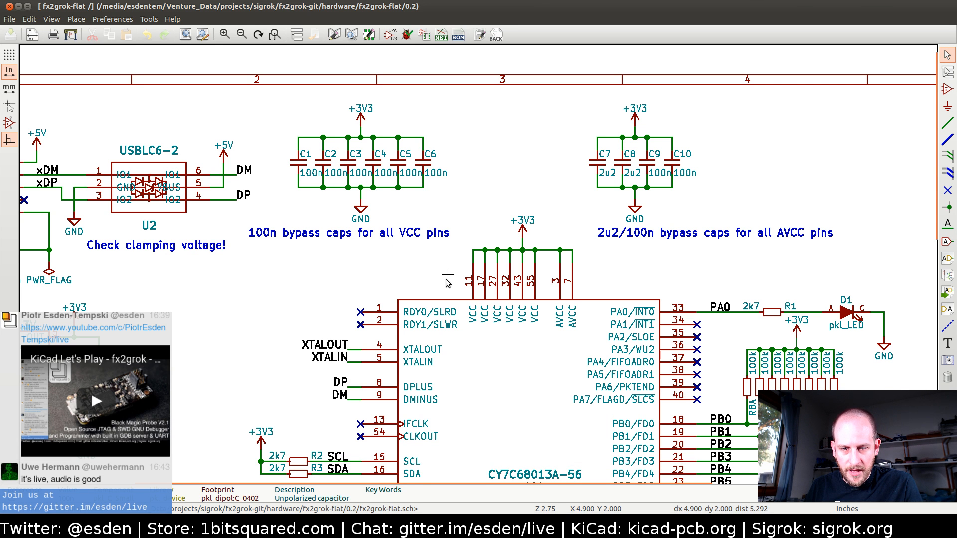
pyautogui.hotkey('alt', 'Tab')
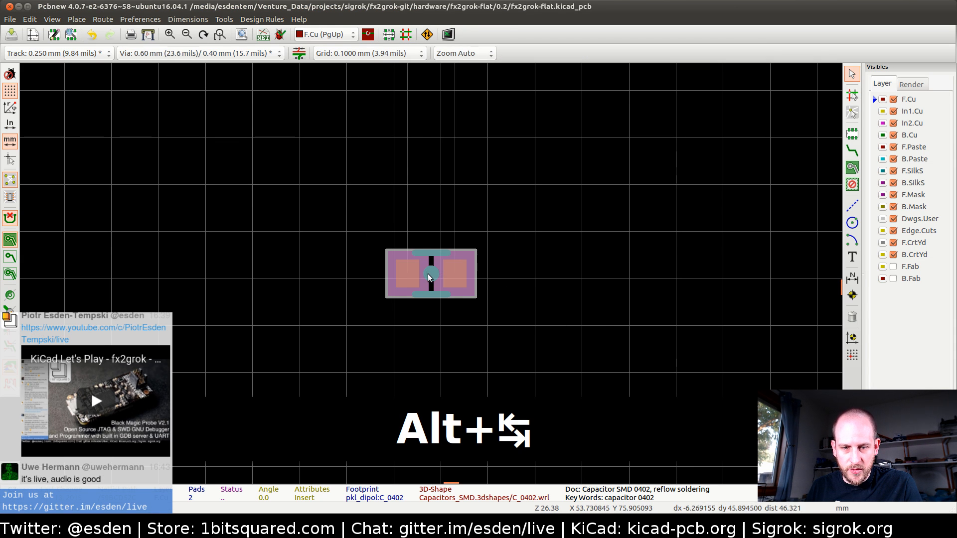
pyautogui.scroll(-4, 445, 241)
pyautogui.scroll(10, 445, 241)
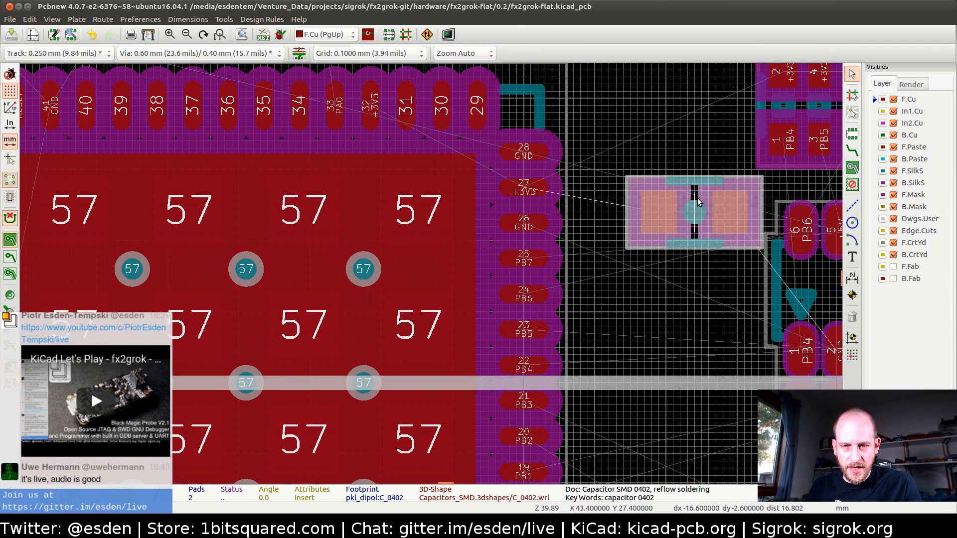
pyautogui.press('r')
pyautogui.press('r')
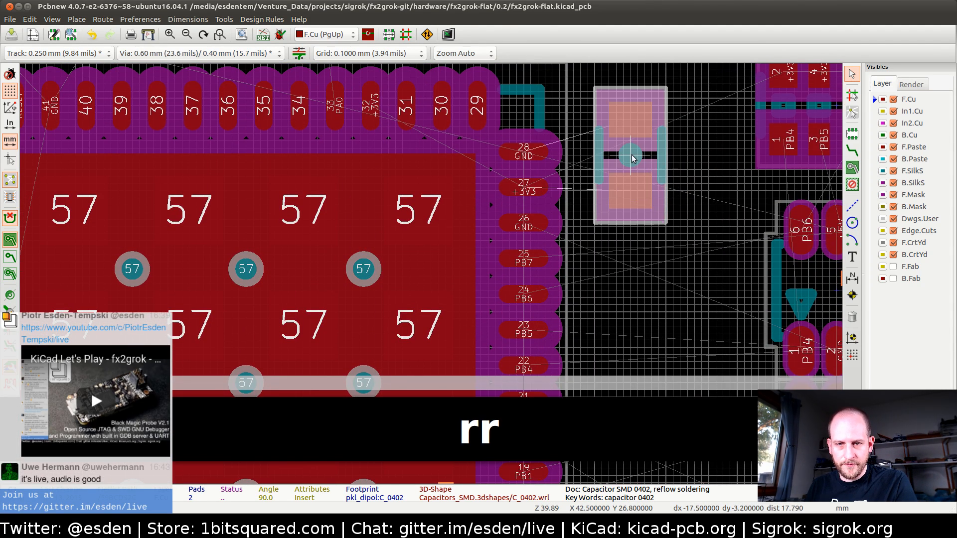
pyautogui.click(631, 143)
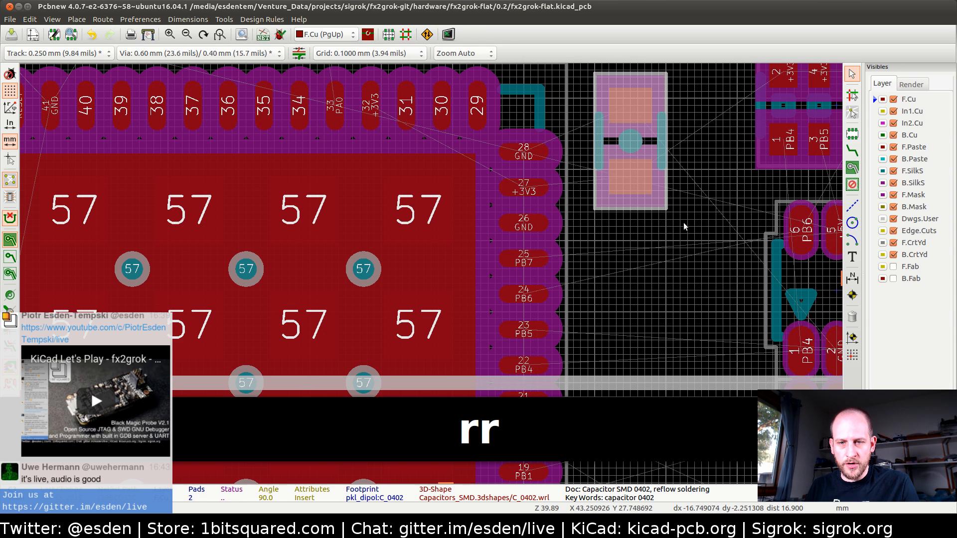
# - Pick bypass capacitor C4 in the schematic and place it at 0 degrees just above pins 31 and 32 of IC1
pyautogui.hotkey('alt', 'Tab')
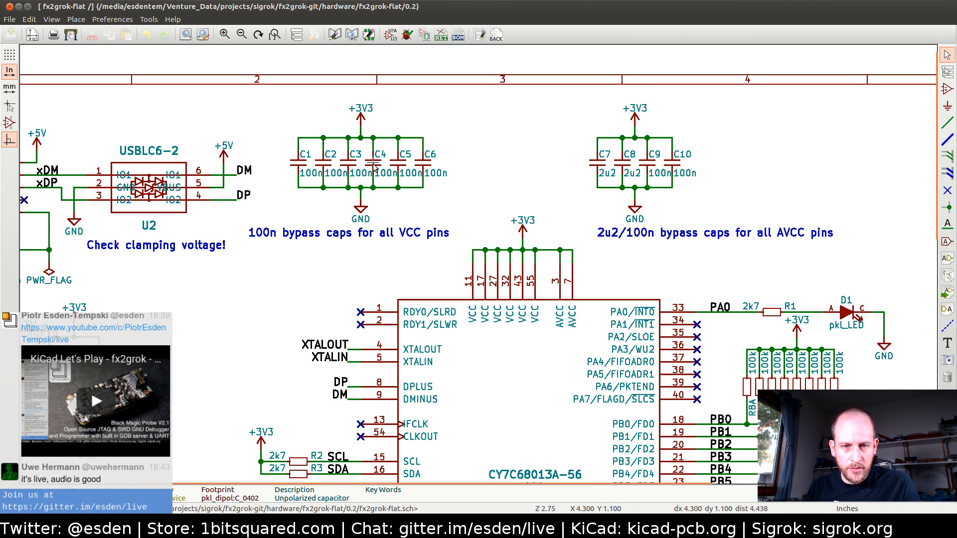
pyautogui.hotkey('alt', 'Tab')
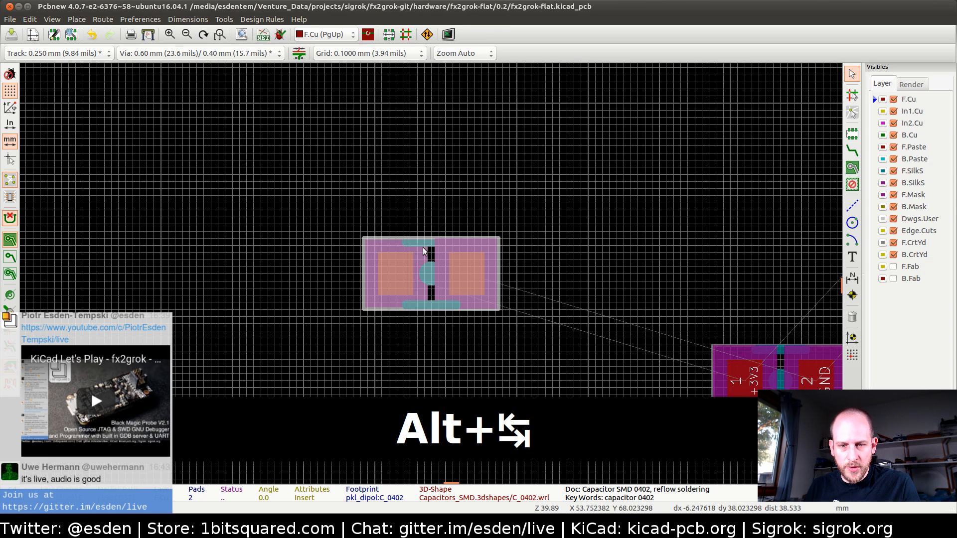
pyautogui.scroll(-10, 429, 273)
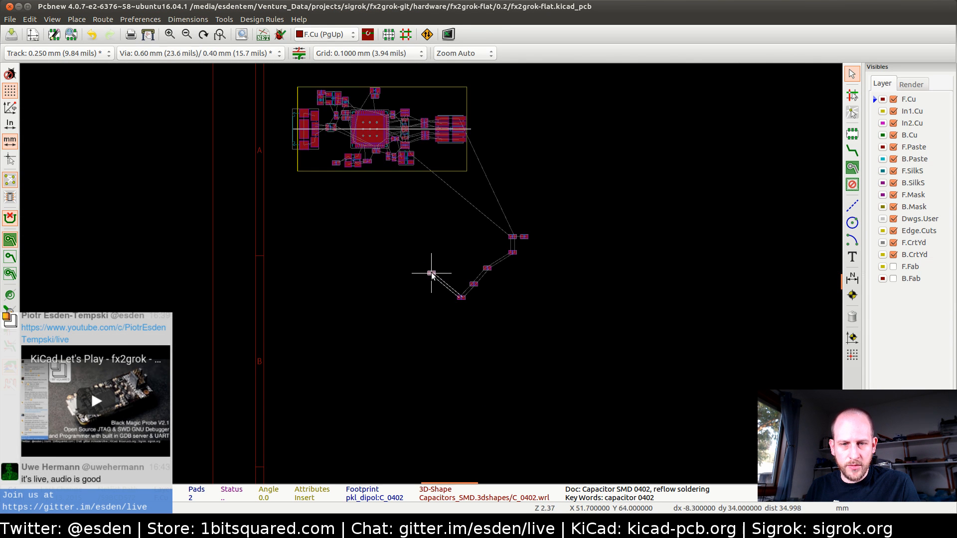
pyautogui.scroll(8, 363, 144)
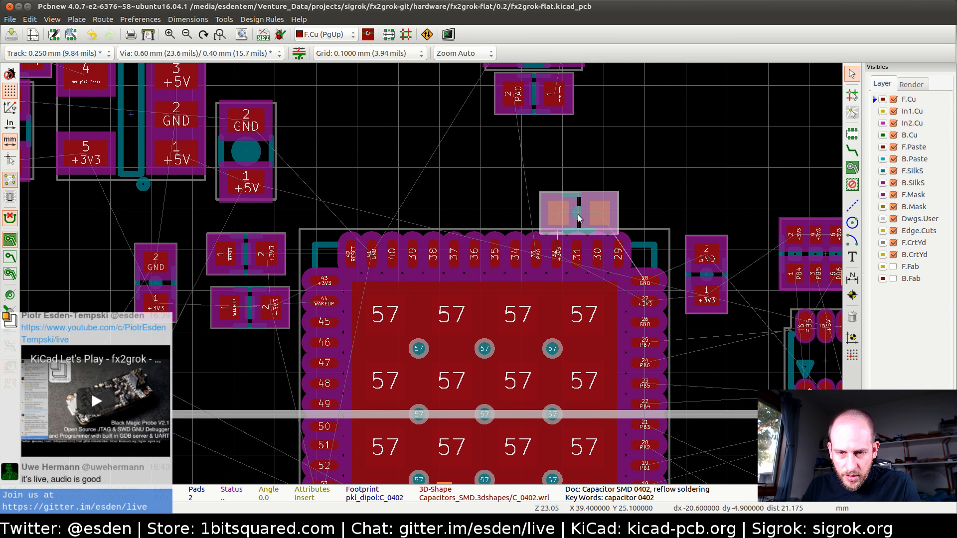
pyautogui.scroll(2, 585, 213)
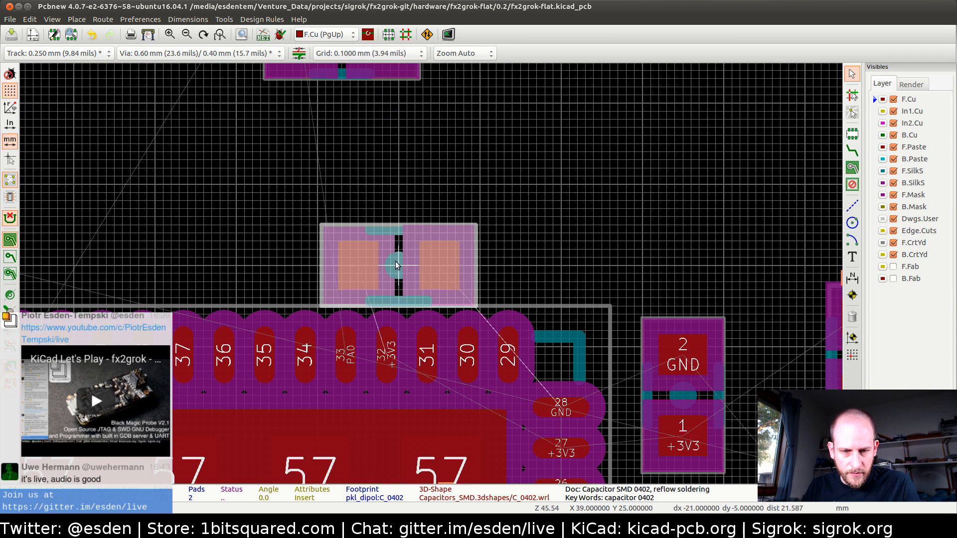
pyautogui.click(403, 265)
# - Pick bypass capacitor C5 in the schematic and place its footprint horizontally just above pins 41 and 42 of IC1
pyautogui.hotkey('alt', 'Tab')
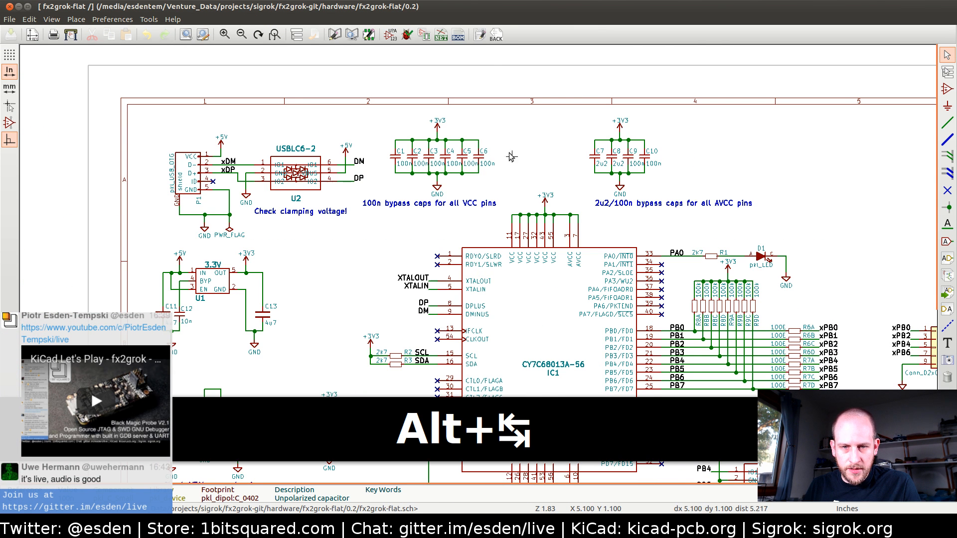
pyautogui.scroll(1, 410, 165)
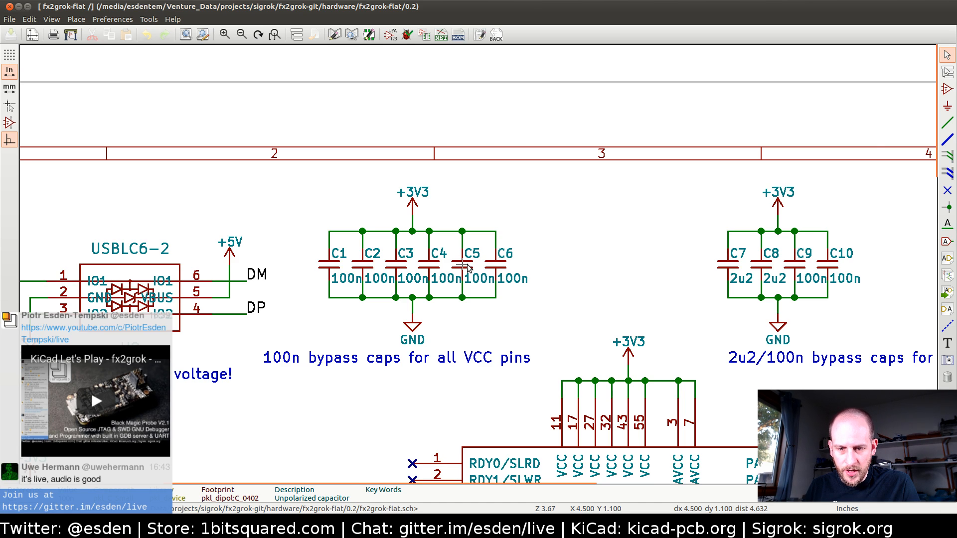
pyautogui.hotkey('alt', 'Tab')
pyautogui.scroll(-6, 427, 280)
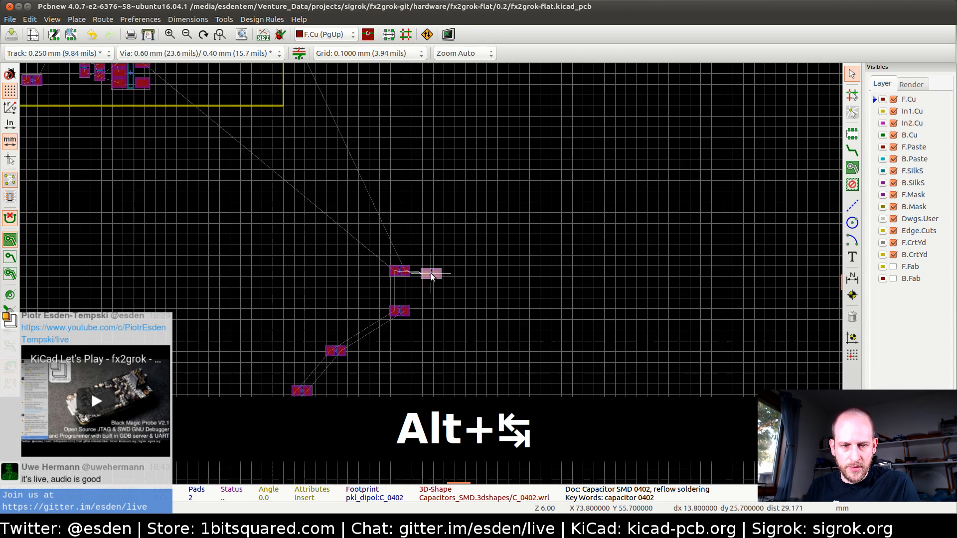
pyautogui.scroll(4, 80, 174)
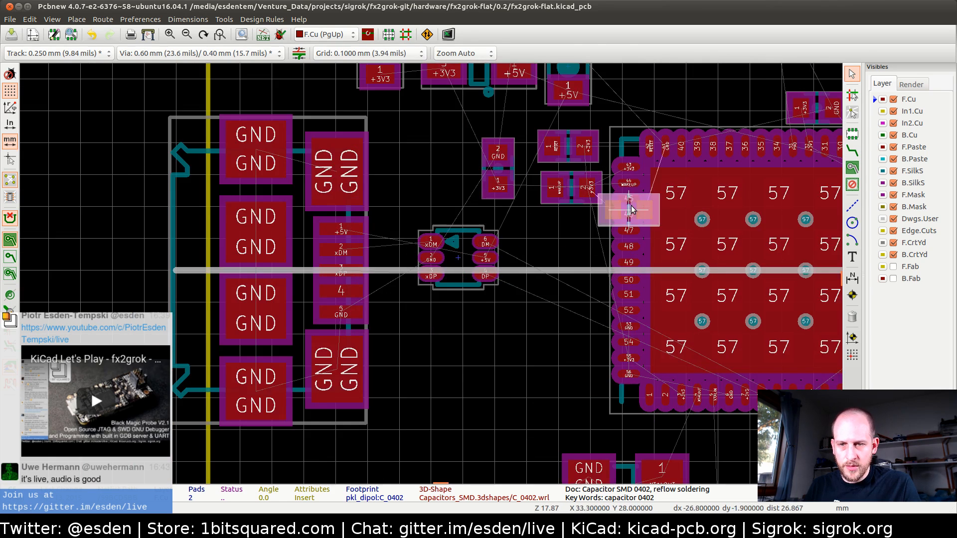
pyautogui.scroll(2, 731, 204)
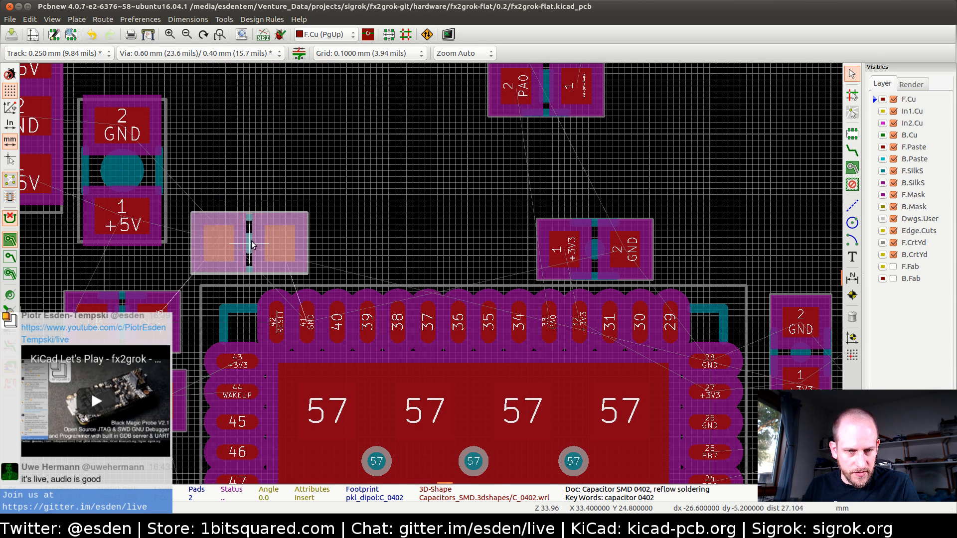
pyautogui.click(262, 244)
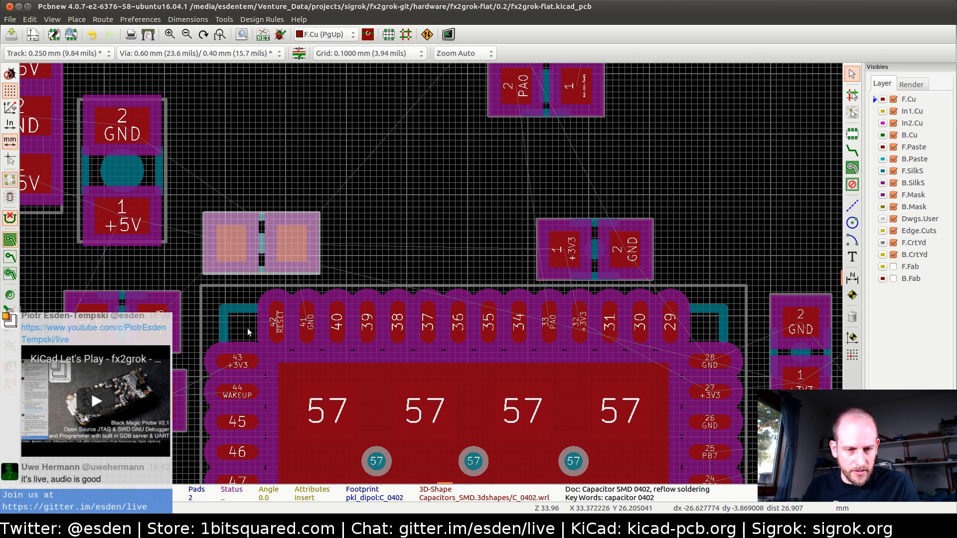
# - Pick bypass capacitor C6 in the schematic and place it at 270 degrees beside pins 55 and 56 of IC1
pyautogui.hotkey('alt', 'Tab')
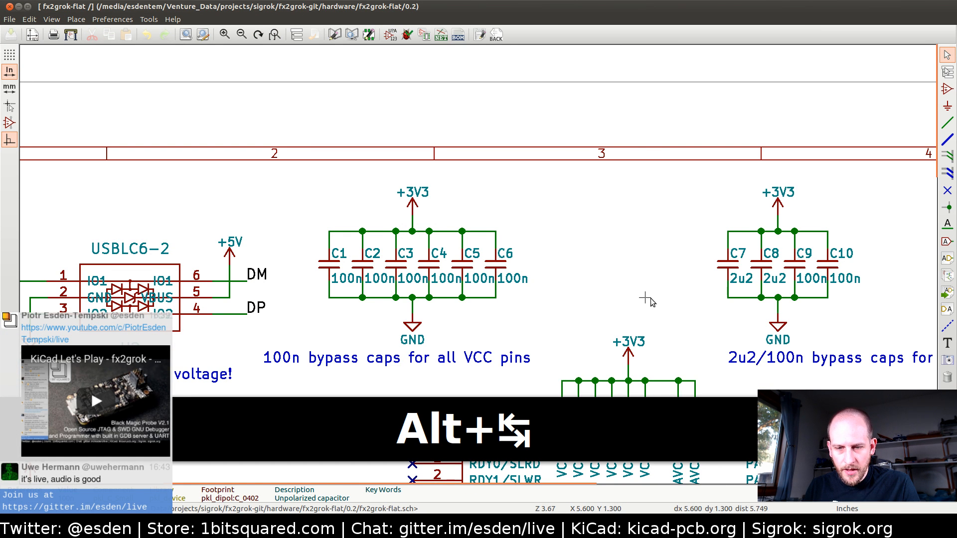
pyautogui.moveTo(642, 323); pyautogui.dragTo(570, 251, button='middle')
pyautogui.hotkey('alt', 'Tab')
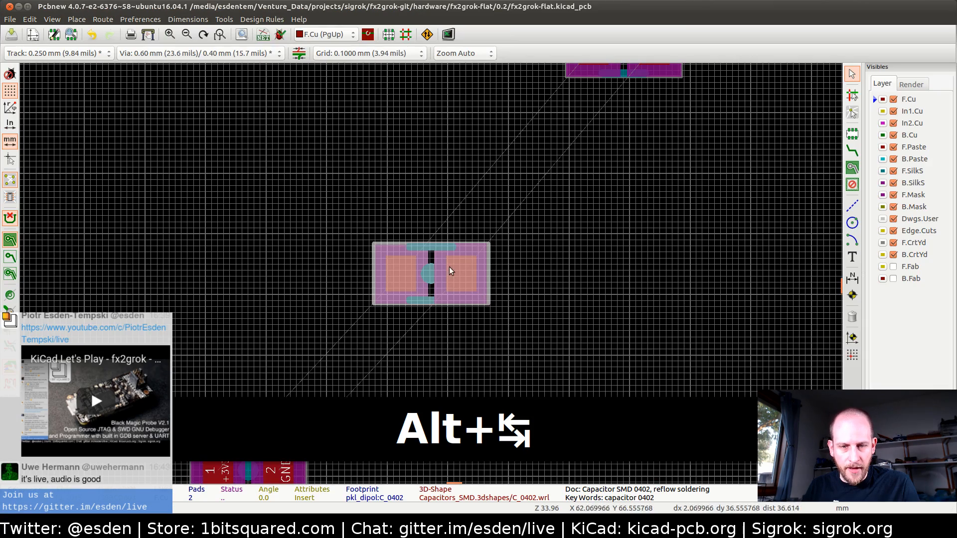
pyautogui.scroll(-8, 371, 302)
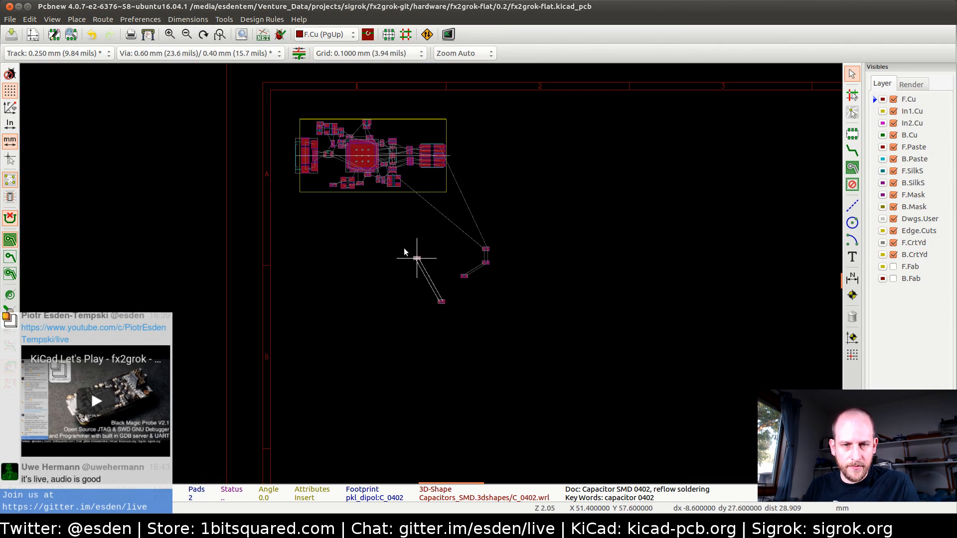
pyautogui.scroll(9, 416, 259)
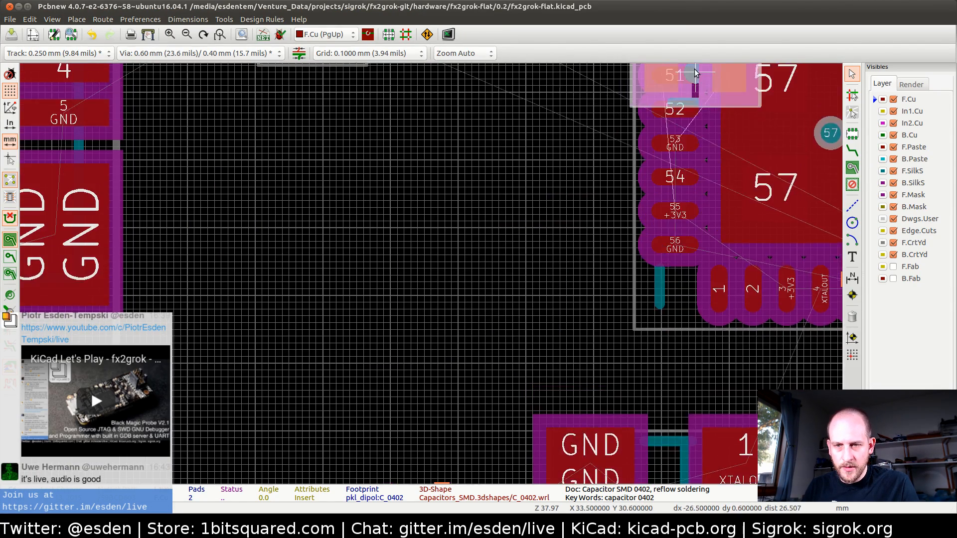
pyautogui.press('r')
pyautogui.press('r')
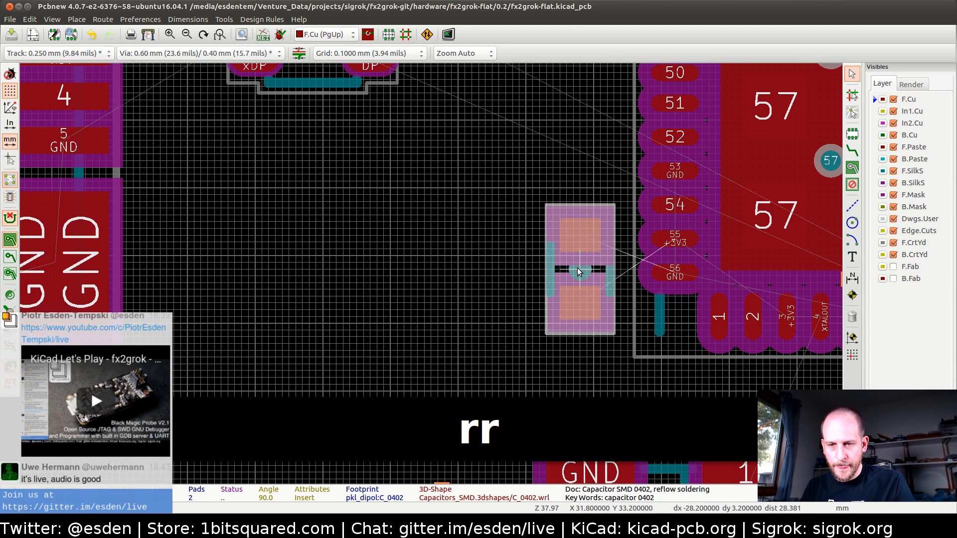
pyautogui.press('r')
pyautogui.press('r')
pyautogui.press('r')
pyautogui.press('r')
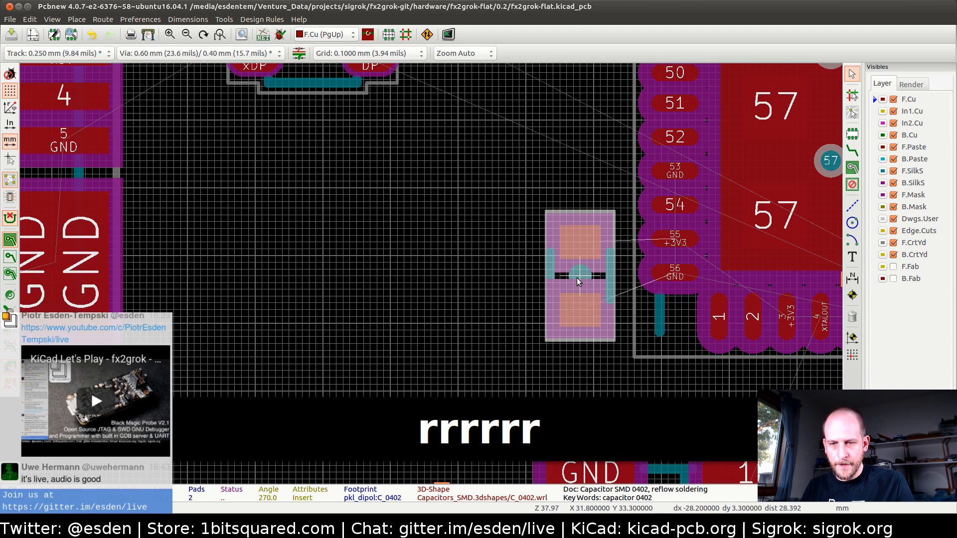
# - Pick 2u2 capacitor C7 in the schematic and place it at 180 degrees just below pins 6 and 7 of IC1
pyautogui.hotkey('alt', 'Tab')
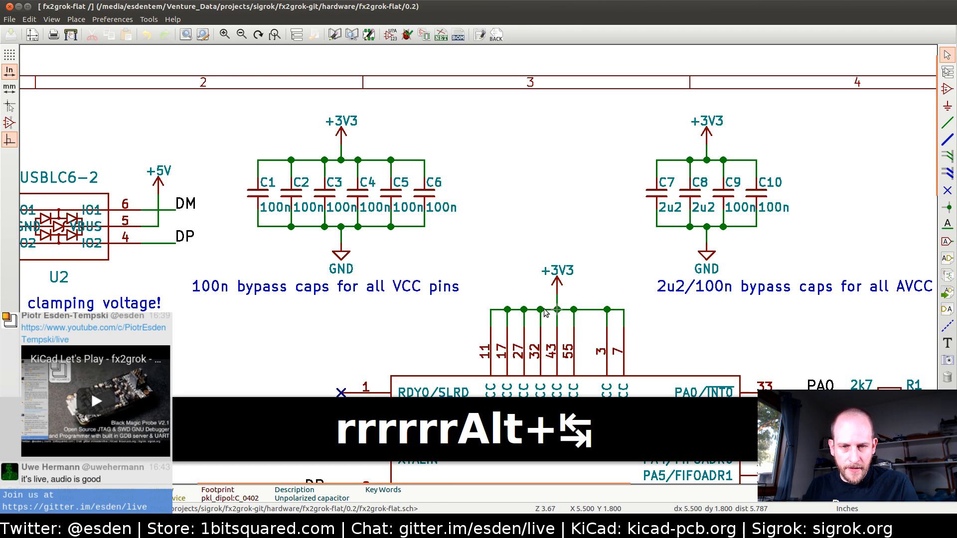
pyautogui.moveTo(738, 307); pyautogui.dragTo(536, 279, button='middle')
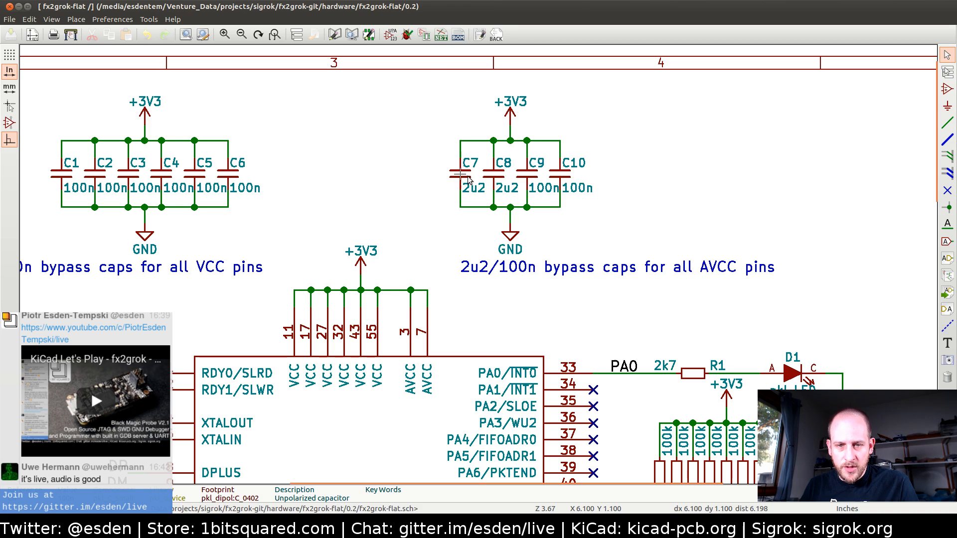
pyautogui.hotkey('alt', 'Tab')
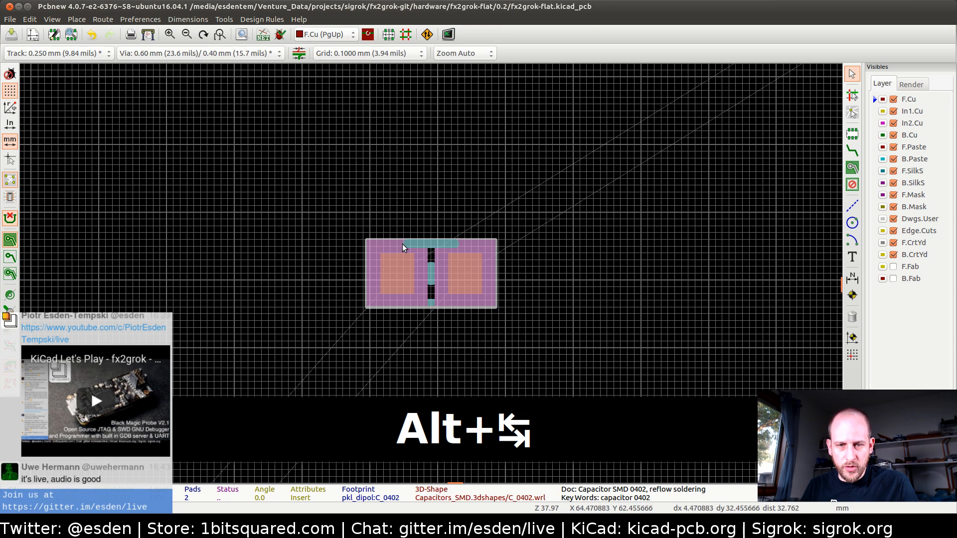
pyautogui.scroll(-5, 431, 274)
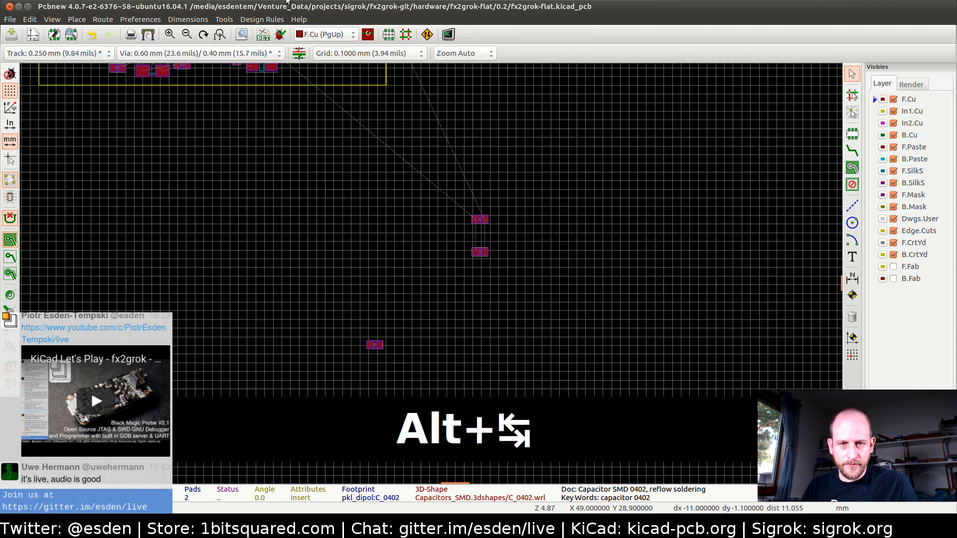
pyautogui.scroll(6, 449, 269)
pyautogui.scroll(2, 469, 268)
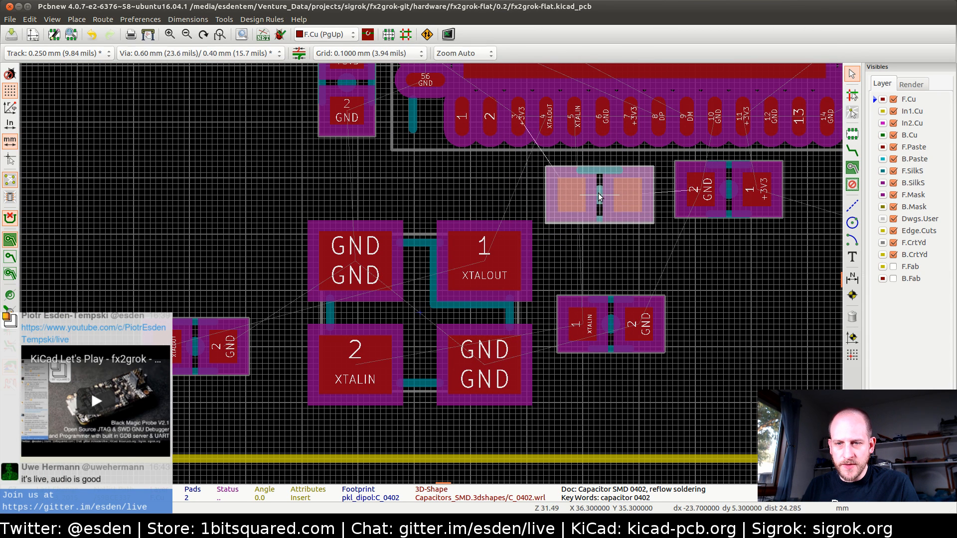
pyautogui.press('r')
pyautogui.press('r')
pyautogui.press('r')
pyautogui.press('r')
# - Pick 100n capacitor C9 in the schematic and place it at 180 degrees directly below C7
pyautogui.hotkey('alt', 'Tab')
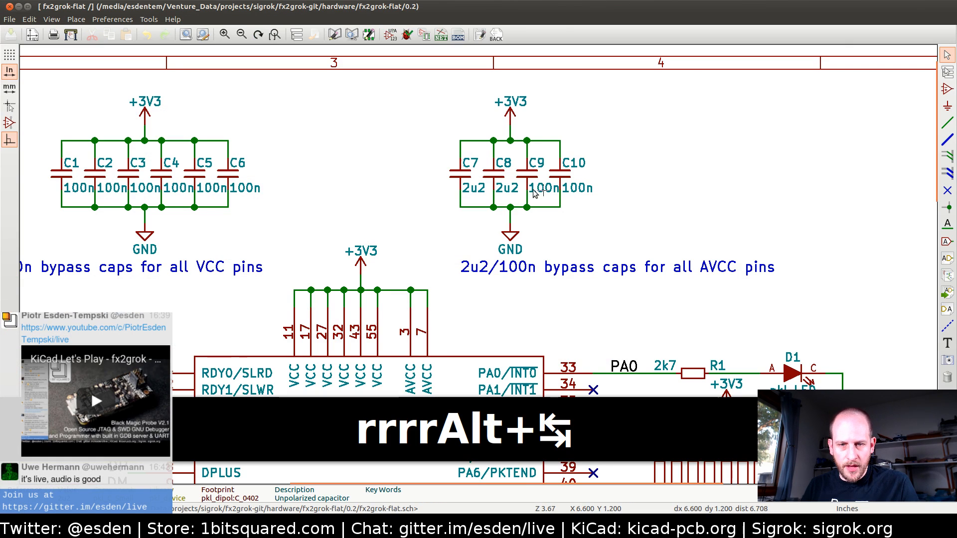
pyautogui.hotkey('alt', 'Tab')
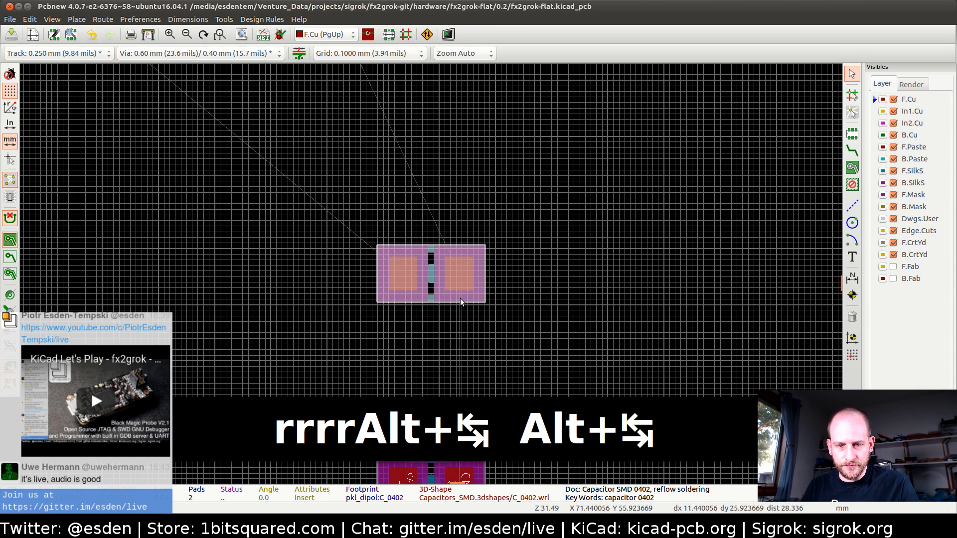
pyautogui.scroll(-5, 431, 273)
pyautogui.moveTo(174, 155); pyautogui.dragTo(199, 206, button='middle')
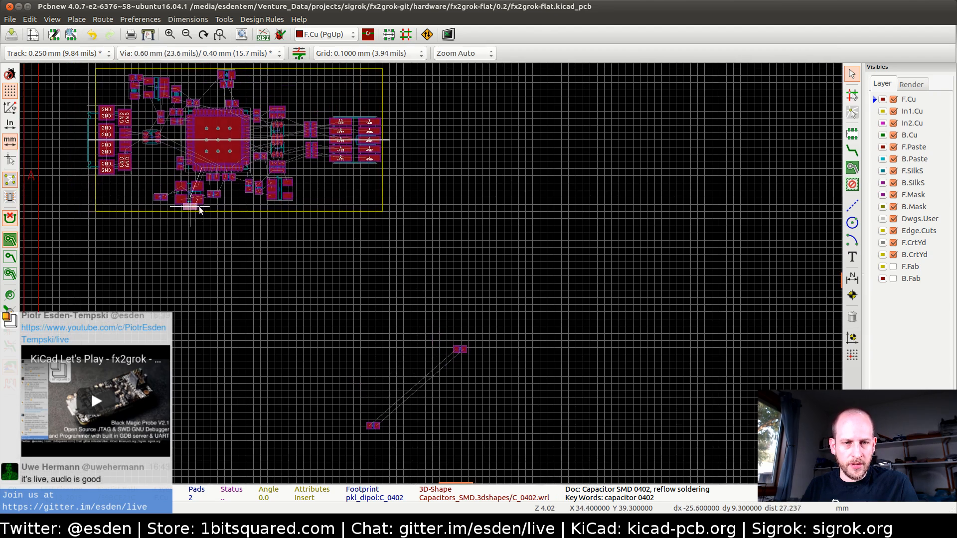
pyautogui.scroll(5, 199, 206)
pyautogui.scroll(2, 441, 270)
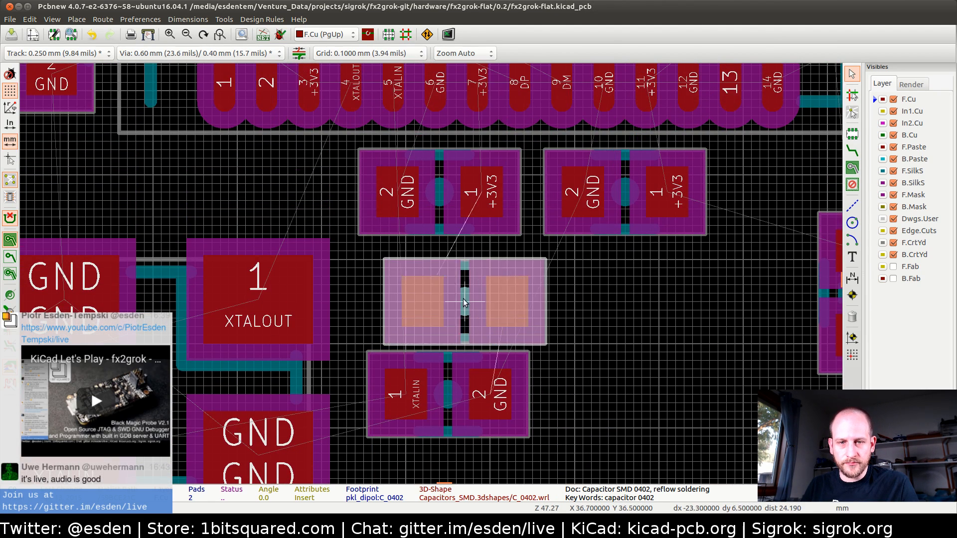
pyautogui.press('r')
pyautogui.press('r')
pyautogui.press('r')
pyautogui.press('r')
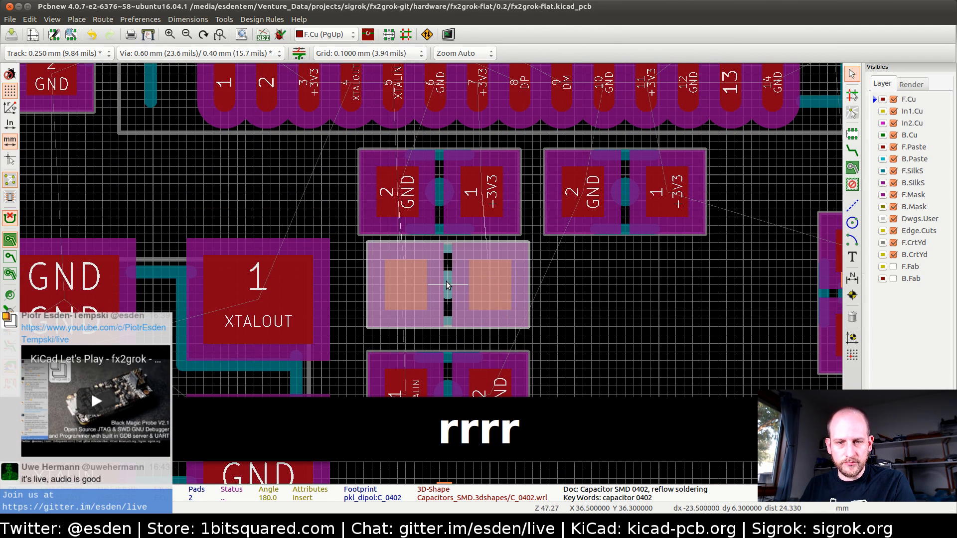
pyautogui.click(443, 282)
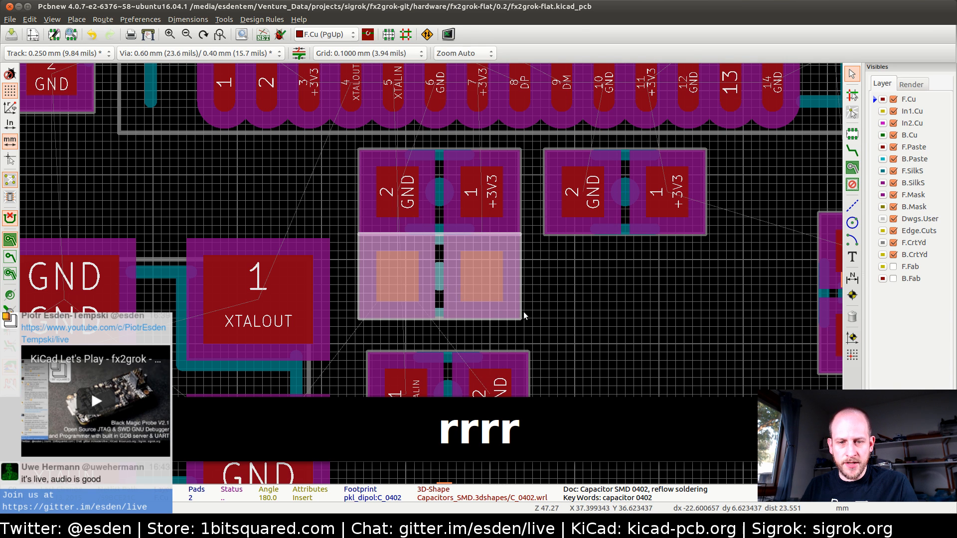
# - Move the crystal footprint down onto the board's lower edge, clear of the capacitors below IC1
pyautogui.hotkey('alt', 'Tab')
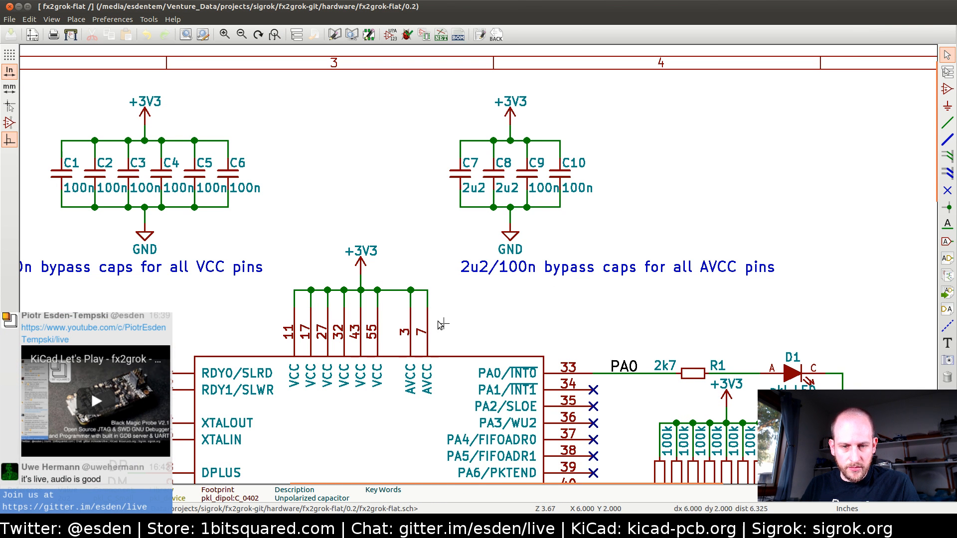
pyautogui.hotkey('alt', 'Tab')
pyautogui.scroll(-3, 431, 280)
pyautogui.moveTo(427, 100); pyautogui.dragTo(498, 390, button='middle')
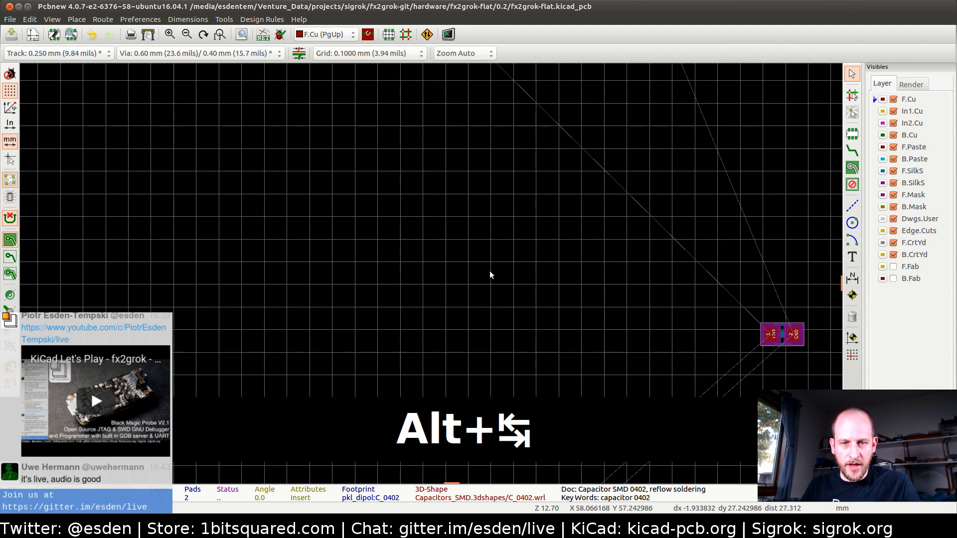
pyautogui.moveTo(439, 129); pyautogui.dragTo(497, 338, button='middle')
pyautogui.moveTo(309, 120); pyautogui.dragTo(542, 427, button='middle')
pyautogui.scroll(2, 344, 315)
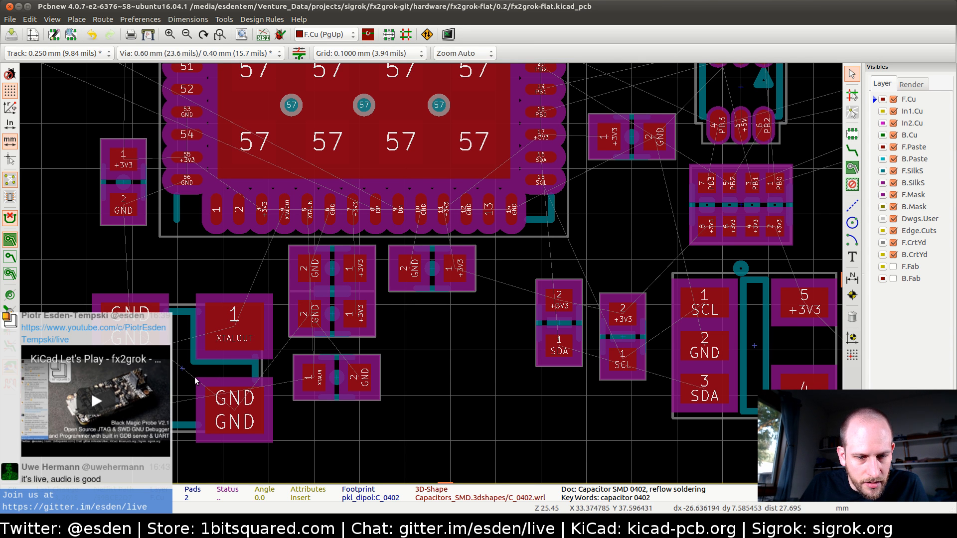
pyautogui.press('m')
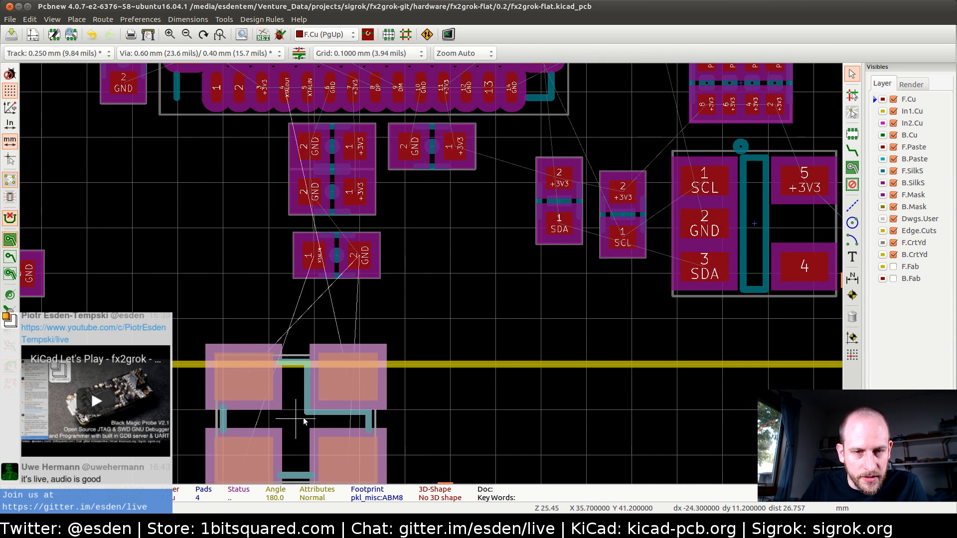
pyautogui.click(318, 419)
# - Select the stacked capacitors C7 and C9 together and move them below pins 1 to 3 of IC1
pyautogui.click(334, 157)
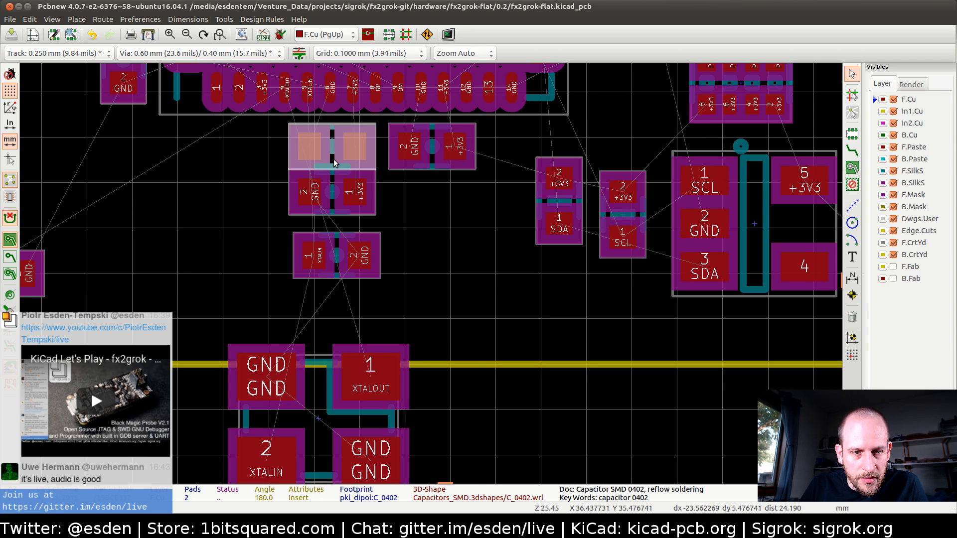
pyautogui.keyDown('shift'); pyautogui.click(330, 187); pyautogui.keyUp('shift')
pyautogui.press('m')
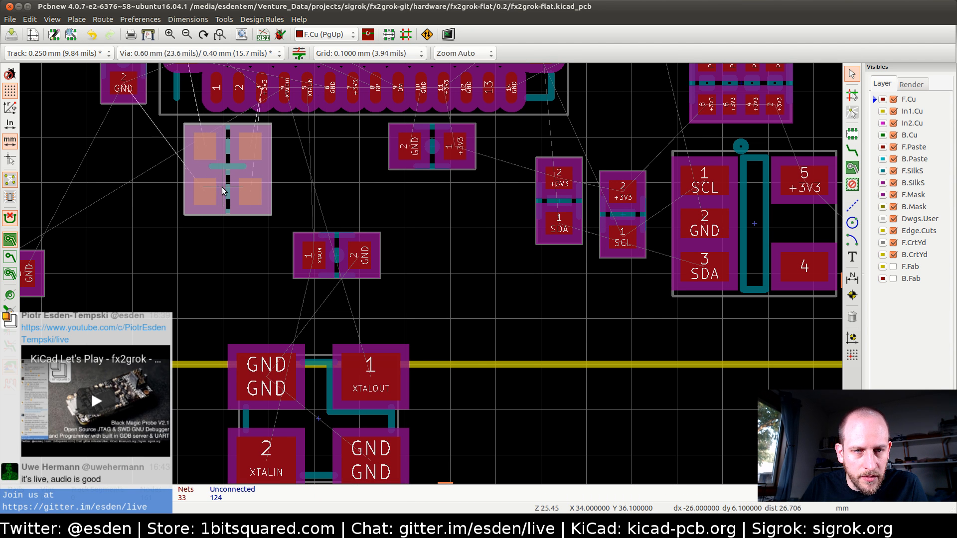
pyautogui.click(223, 184)
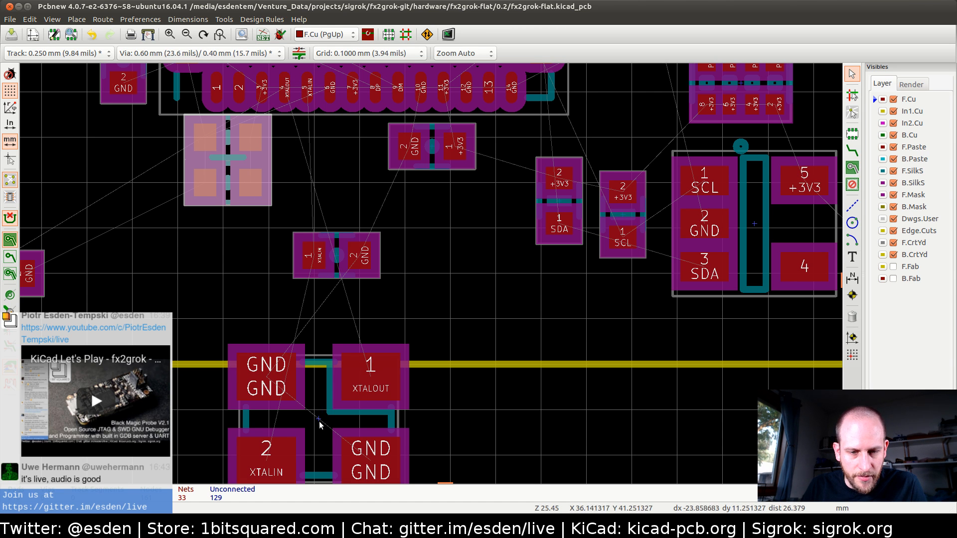
# - Move the XTALIN capacitor farther from the crystal's column, and move the crystal back inside the board edge between C9 and that capacitor
pyautogui.press('m')
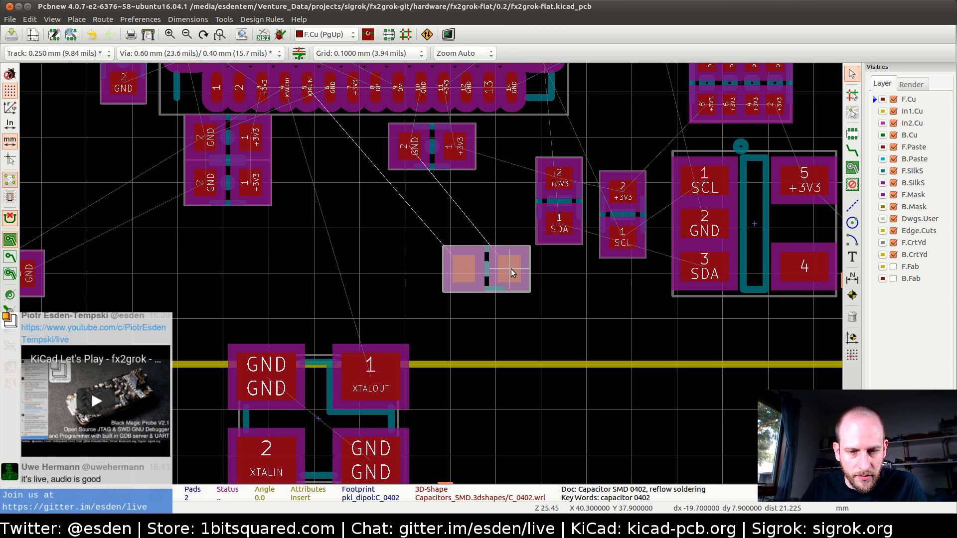
pyautogui.click(487, 285)
pyautogui.click(319, 423)
pyautogui.press('m')
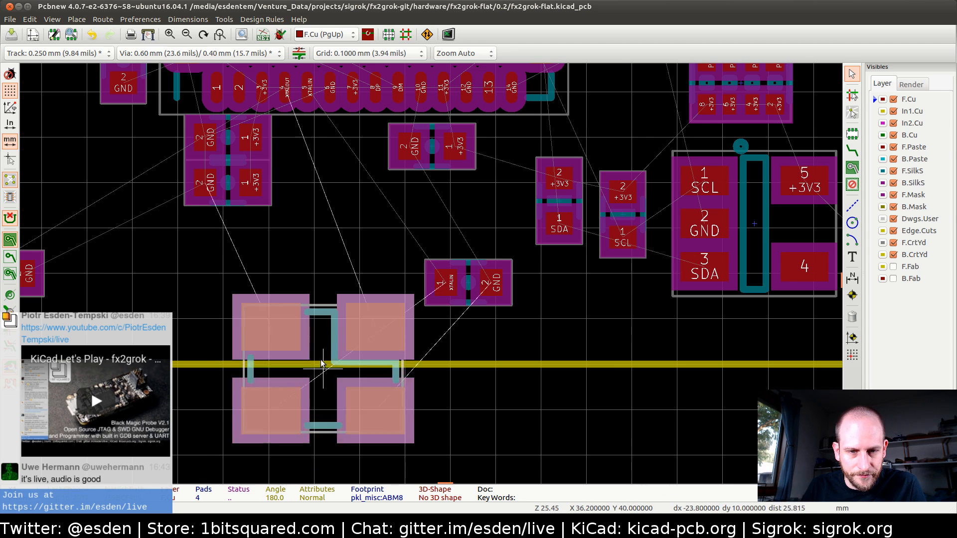
pyautogui.click(327, 283)
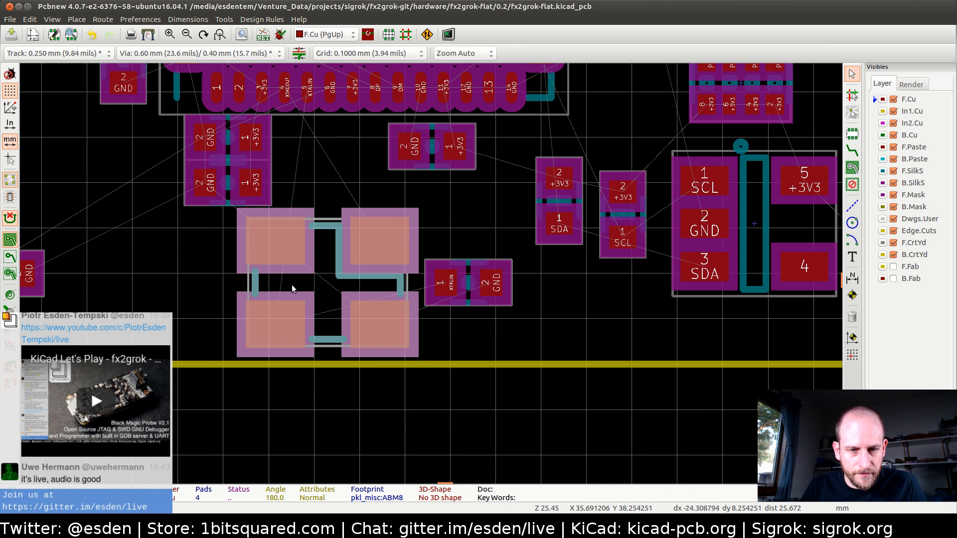
# - Rotate the XTALOUT capacitor to 90 degrees and place it upright beside the crystal, on the side opposite the XTALIN capacitor
pyautogui.moveTo(114, 298); pyautogui.dragTo(316, 322, button='middle')
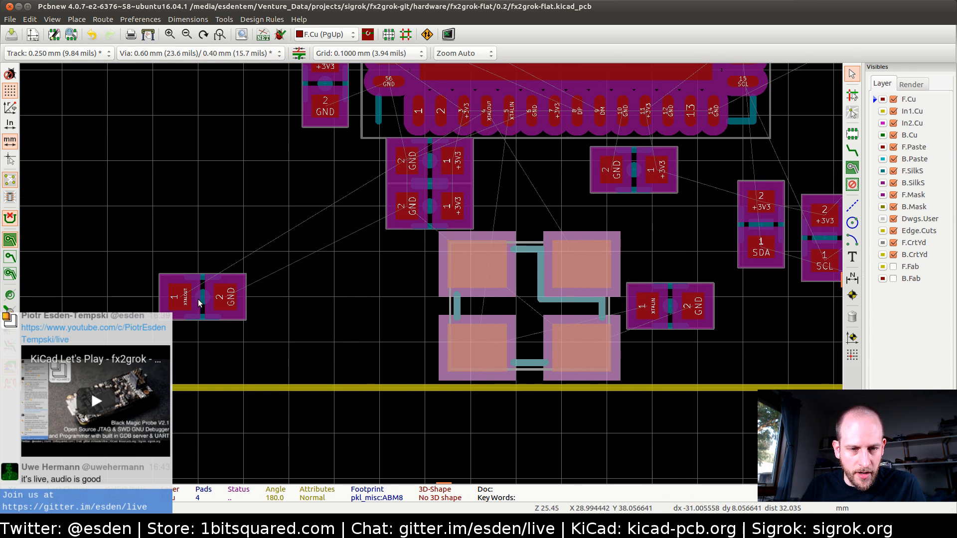
pyautogui.press('m')
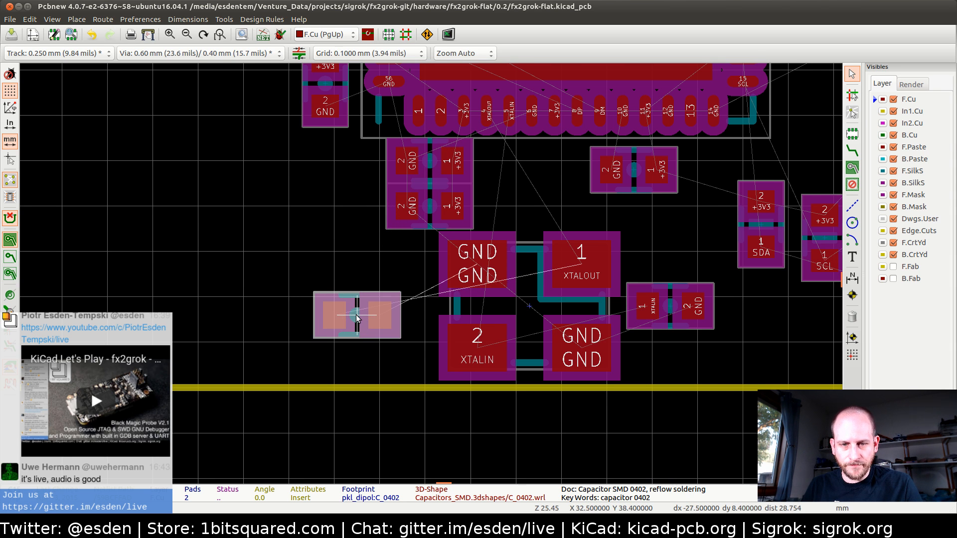
pyautogui.press('r')
pyautogui.press('r')
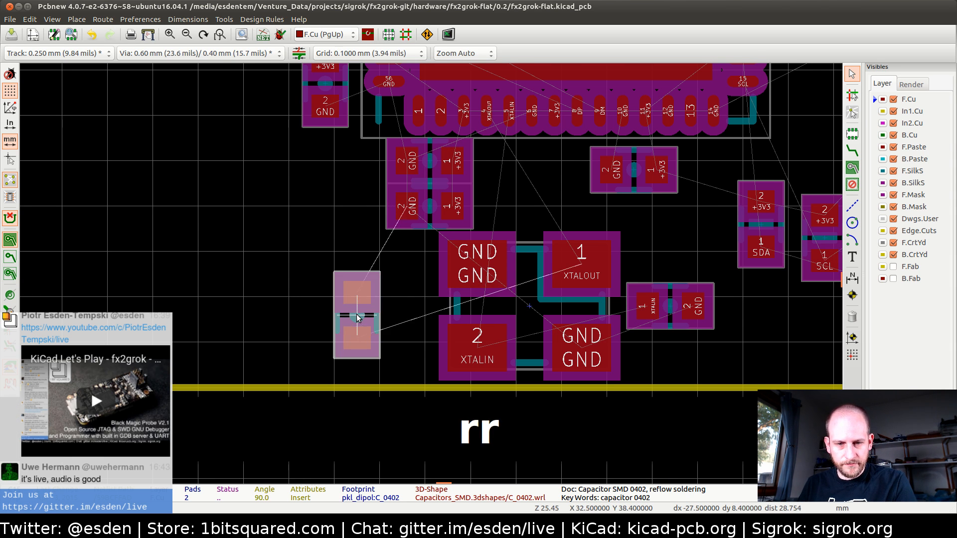
pyautogui.click(398, 318)
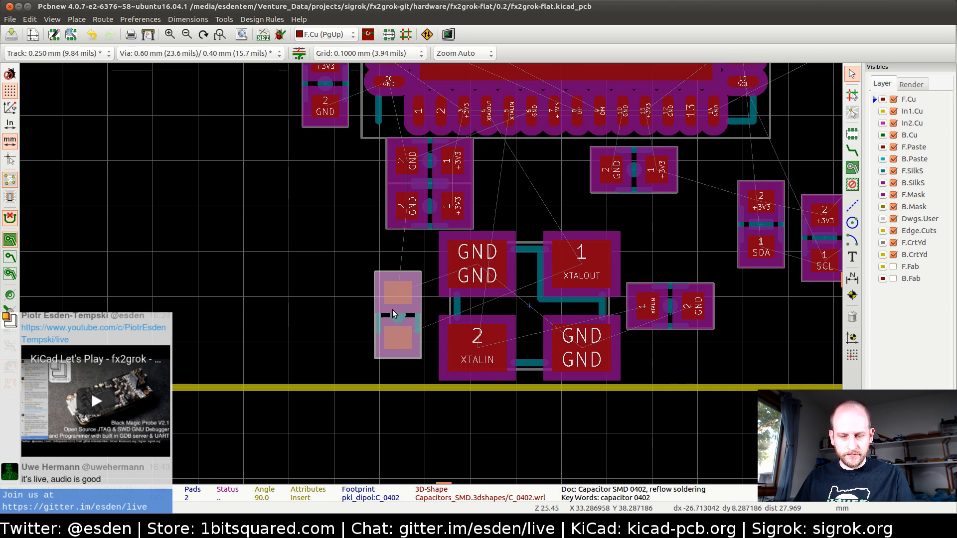
# - Pick 2u2 capacitor C8 in the schematic and place it at 180 degrees just below pins 6 and 7 of IC1
pyautogui.hotkey('alt', 'Tab')
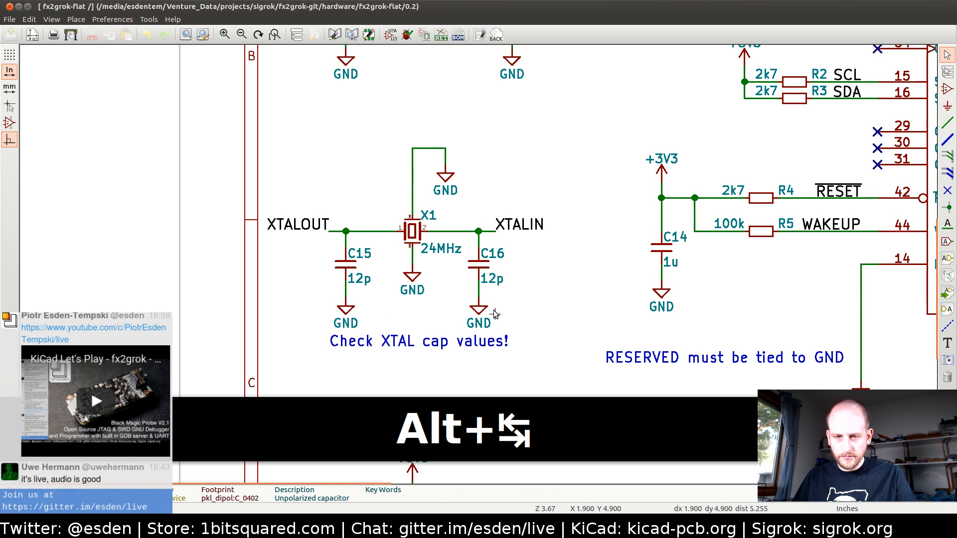
pyautogui.moveTo(643, 411); pyautogui.dragTo(511, 334, button='middle')
pyautogui.moveTo(523, 384); pyautogui.dragTo(472, 269, button='middle')
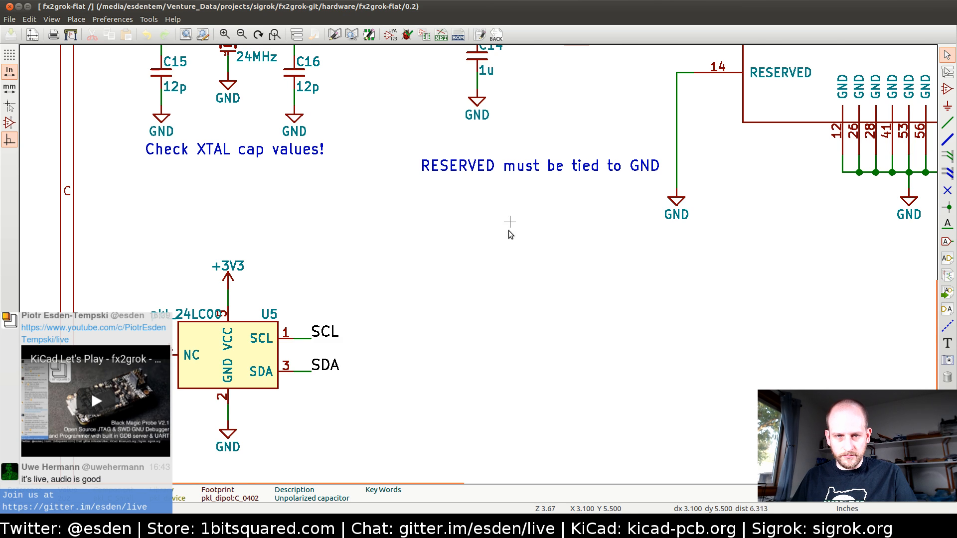
pyautogui.moveTo(508, 230); pyautogui.dragTo(498, 448, button='middle')
pyautogui.moveTo(416, 329); pyautogui.dragTo(425, 370, button='middle')
pyautogui.moveTo(732, 126); pyautogui.dragTo(493, 406, button='middle')
pyautogui.moveTo(619, 200); pyautogui.dragTo(495, 409, button='middle')
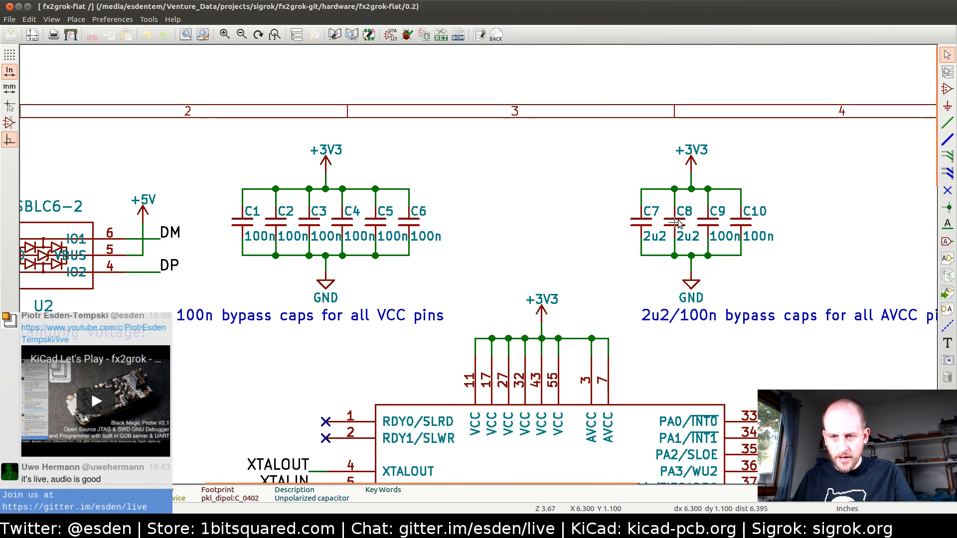
pyautogui.hotkey('alt', 'Tab')
pyautogui.scroll(-5, 429, 274)
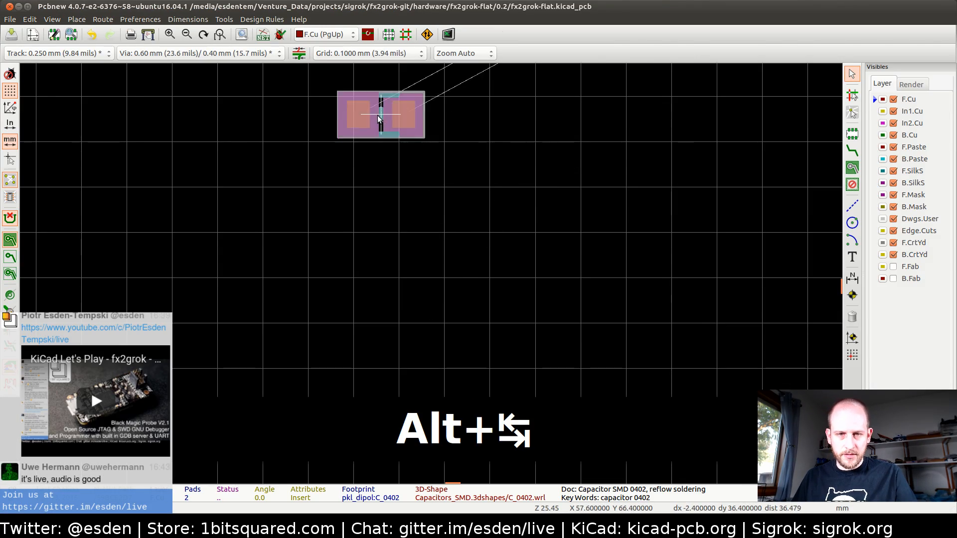
pyautogui.scroll(5, 434, 273)
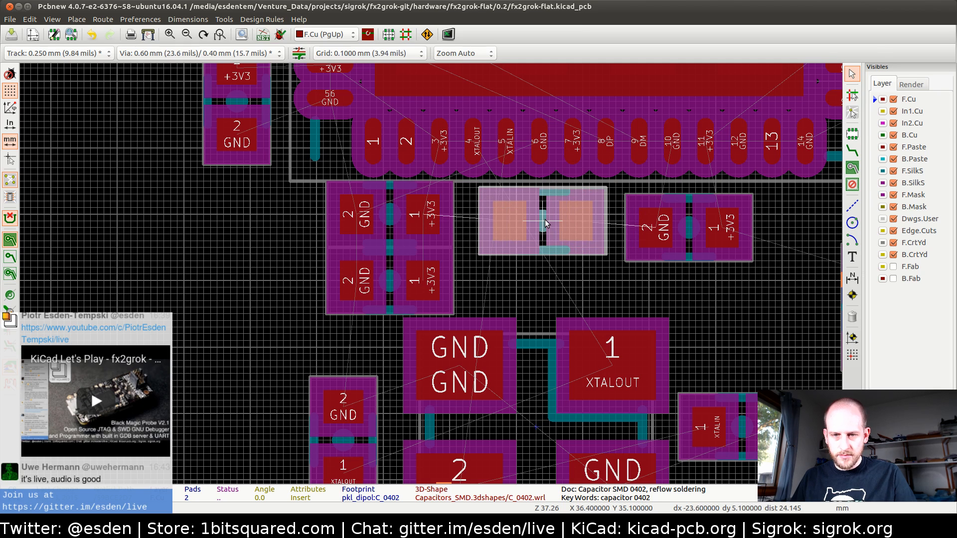
pyautogui.press('r')
pyautogui.press('r')
pyautogui.press('r')
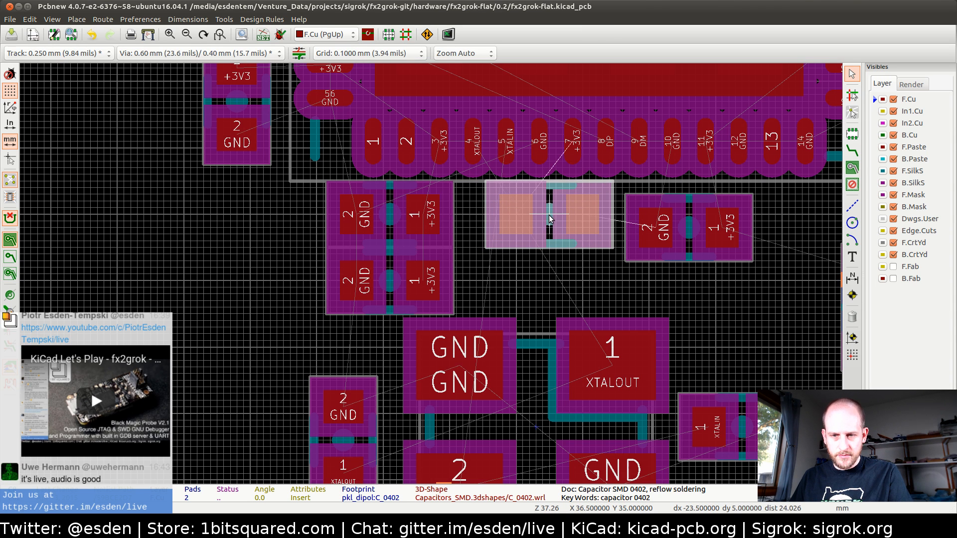
pyautogui.press('r')
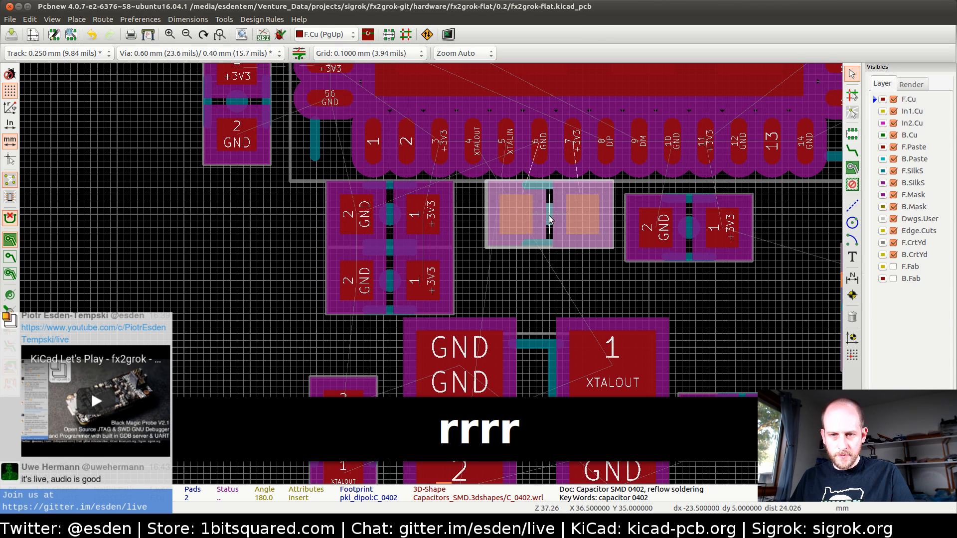
# - Pick 100n capacitor C10 in the schematic and place it at 180 degrees directly below C8, above the crystal
pyautogui.hotkey('alt', 'Tab')
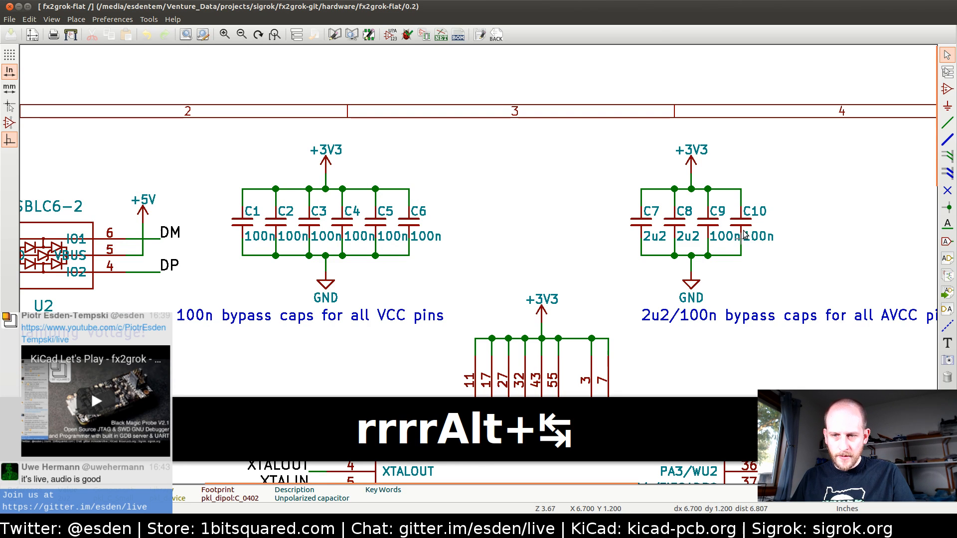
pyautogui.hotkey('alt', 'Tab')
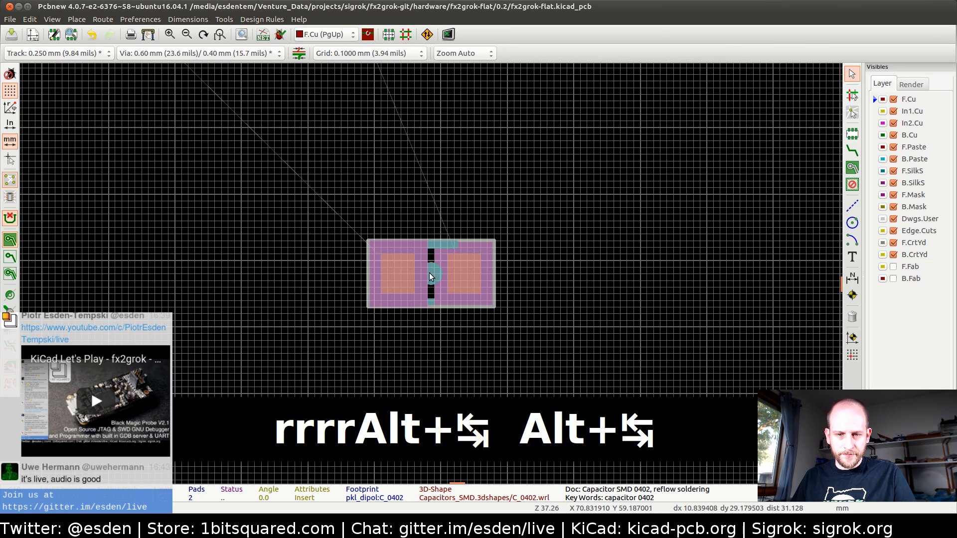
pyautogui.scroll(-7, 435, 272)
pyautogui.scroll(6, 261, 167)
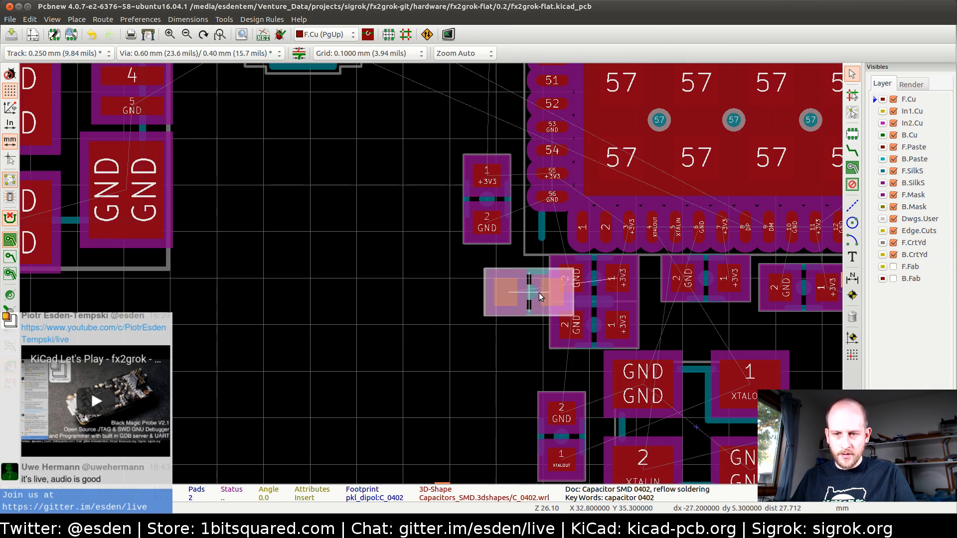
pyautogui.press('r')
pyautogui.press('r')
pyautogui.press('r')
pyautogui.press('r')
pyautogui.scroll(-1, 704, 325)
pyautogui.scroll(-5, 431, 277)
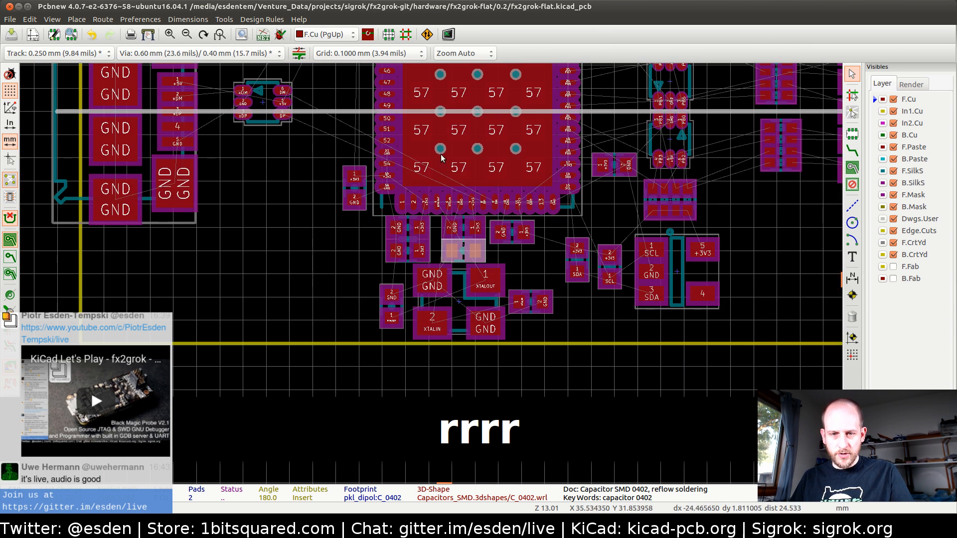
# - Add a horizontal dimension on the Dwgs.User layer across the board's full width, about 2 mm above its upper edge
pyautogui.moveTo(394, 268); pyautogui.dragTo(446, 271, button='middle')
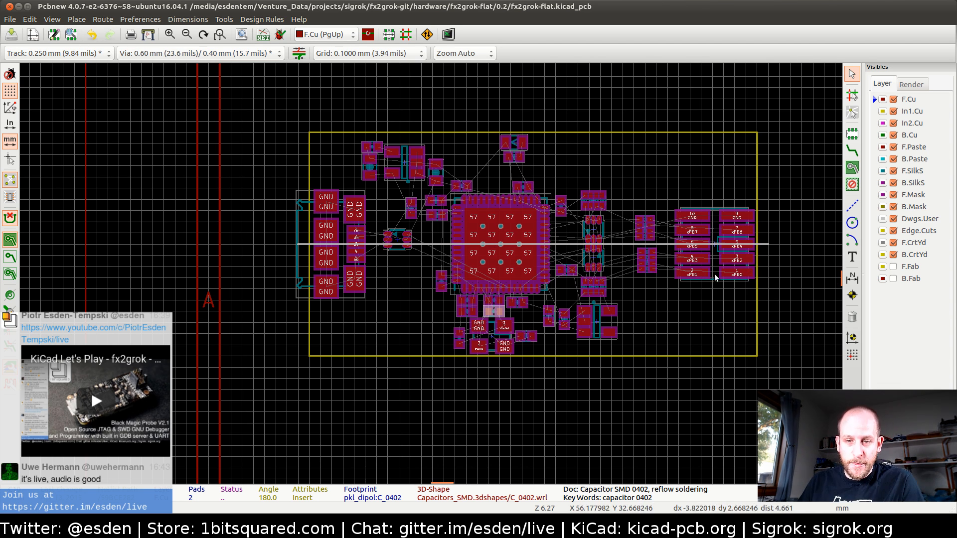
pyautogui.moveTo(695, 292); pyautogui.dragTo(548, 307, button='middle')
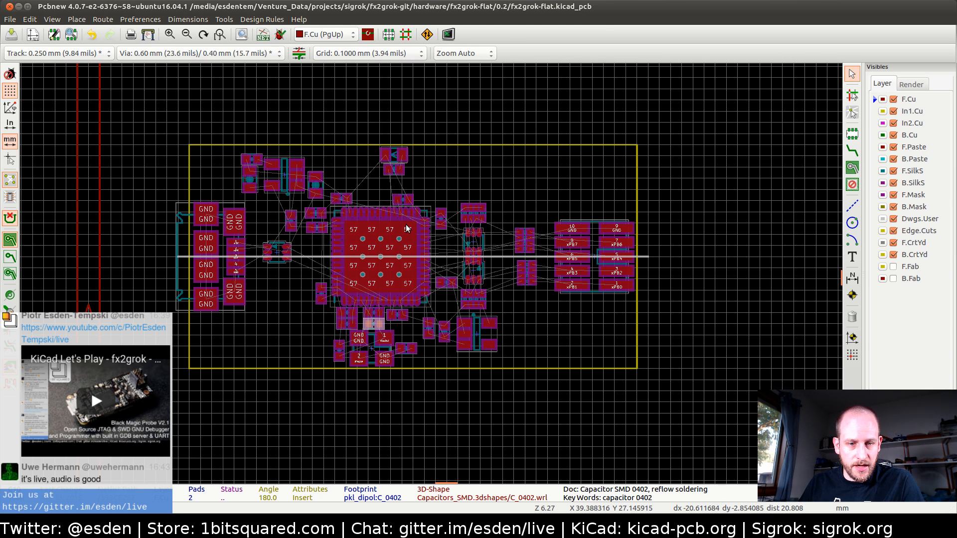
pyautogui.scroll(-1, 406, 228)
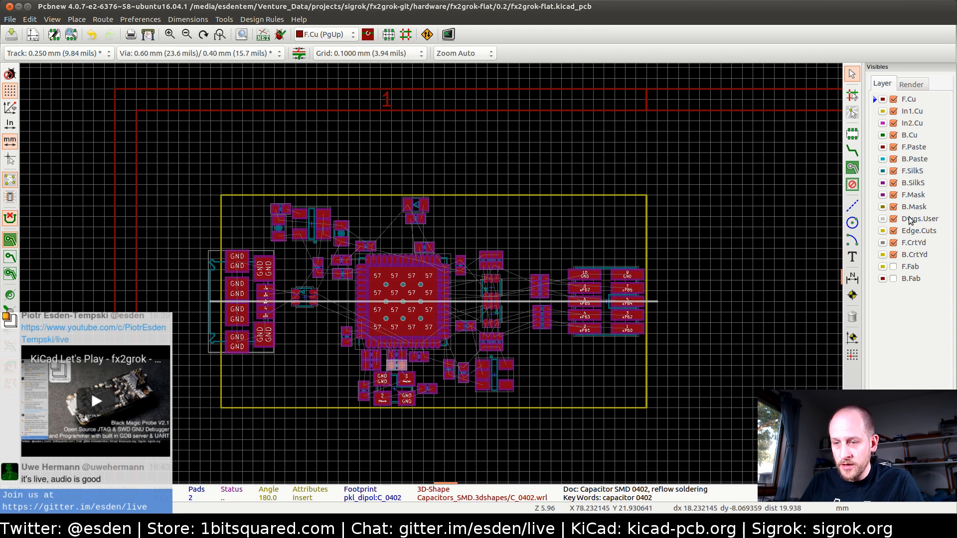
pyautogui.click(875, 218)
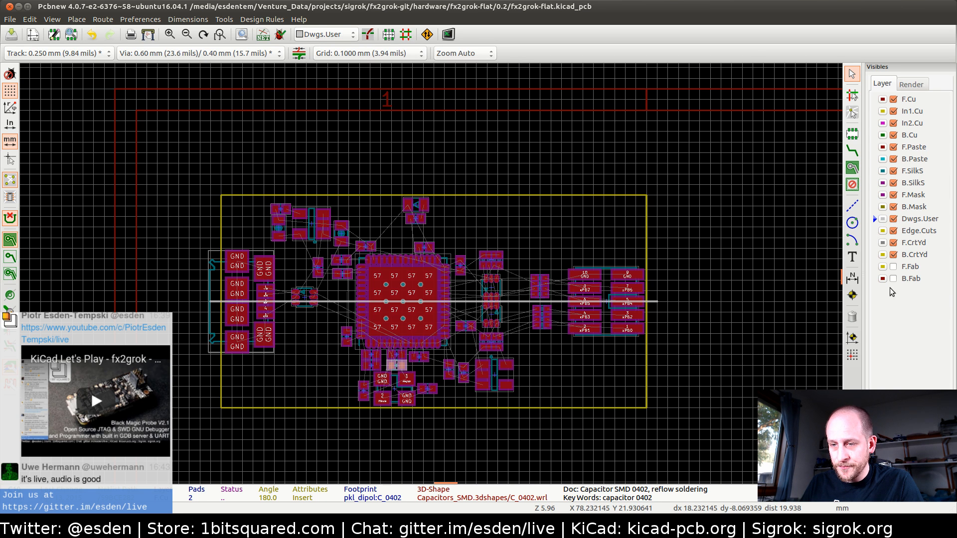
pyautogui.click(852, 279)
pyautogui.scroll(2, 225, 197)
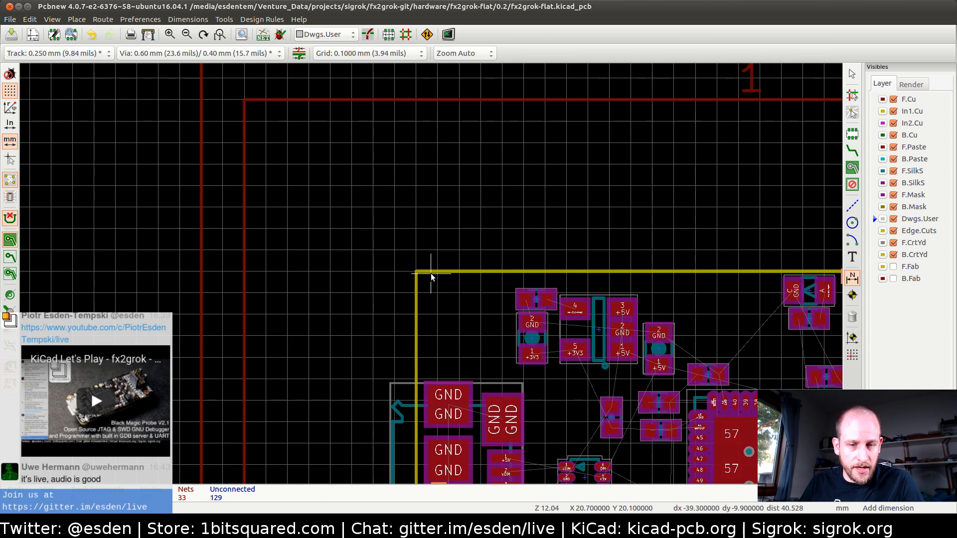
pyautogui.click(416, 273)
pyautogui.scroll(-2, 688, 272)
pyautogui.scroll(3, 433, 271)
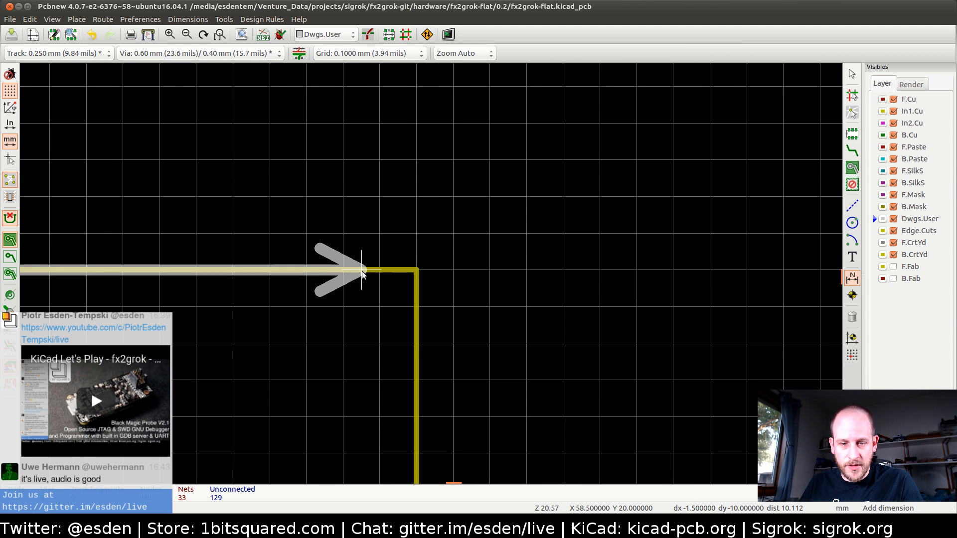
pyautogui.click(417, 272)
pyautogui.scroll(-3, 430, 273)
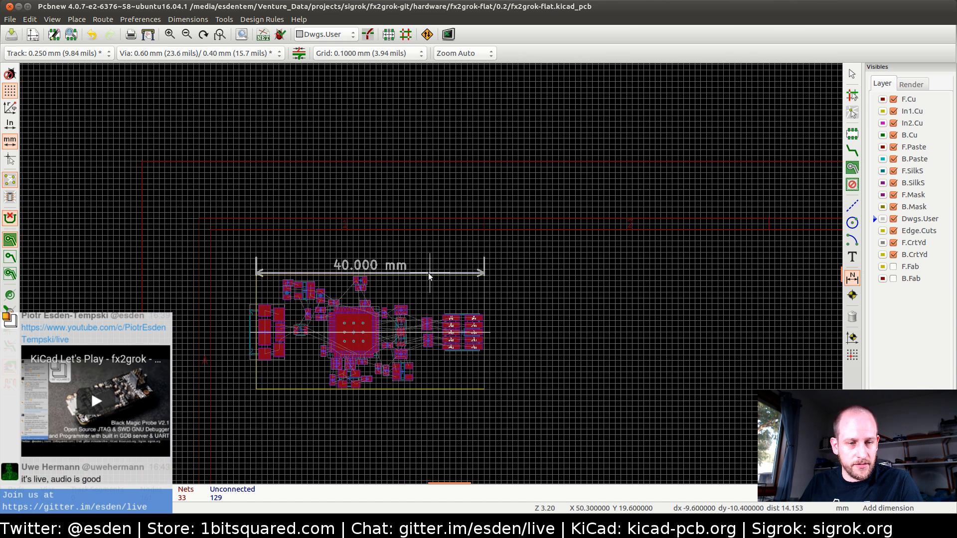
pyautogui.scroll(3, 431, 274)
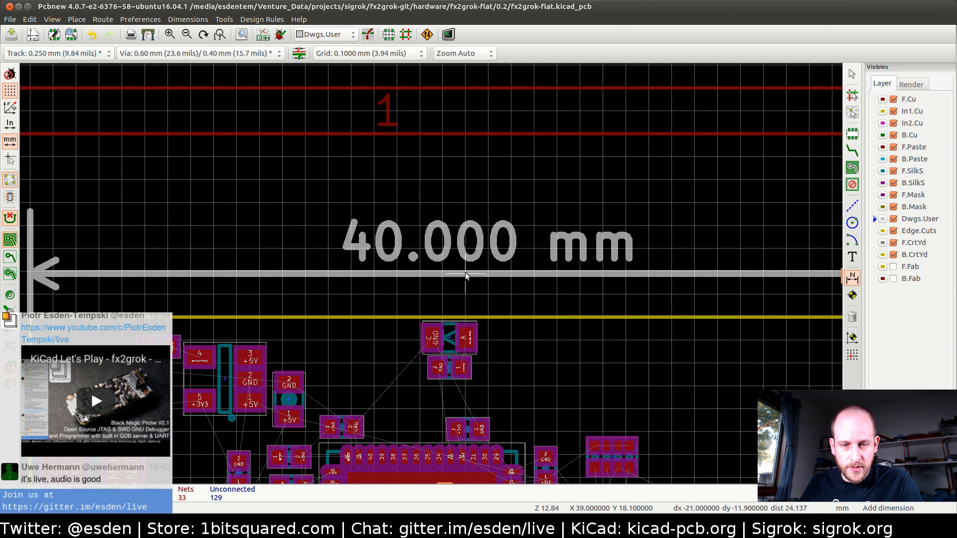
pyautogui.click(465, 274)
# - Add a vertical dimension for the board's full height on Dwgs.User, about 2 mm outside the edge beside the 10-pin connector
pyautogui.scroll(-5, 430, 274)
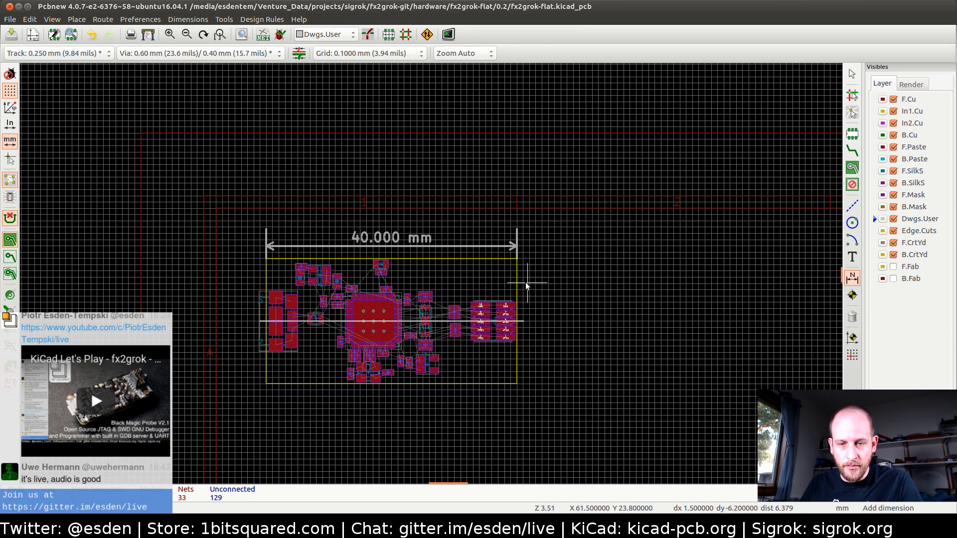
pyautogui.scroll(5, 527, 285)
pyautogui.click(399, 191)
pyautogui.scroll(-2, 401, 476)
pyautogui.scroll(3, 432, 278)
pyautogui.scroll(-3, 431, 277)
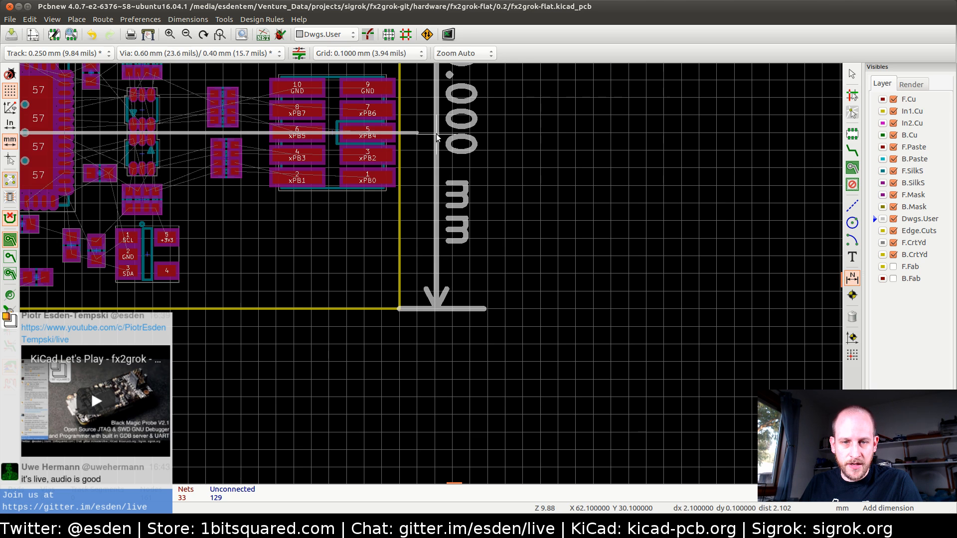
pyautogui.scroll(2, 436, 137)
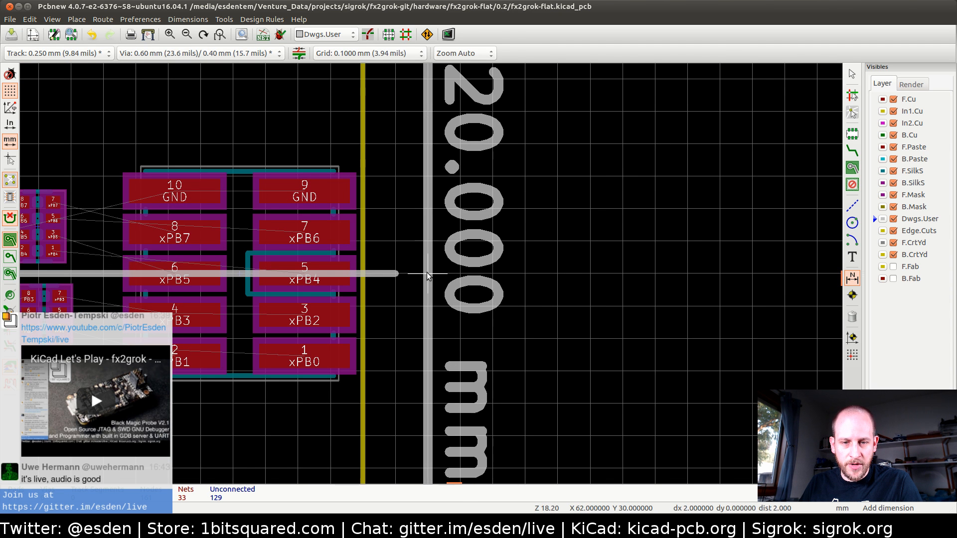
pyautogui.click(428, 281)
pyautogui.scroll(-5, 430, 279)
pyautogui.moveTo(334, 307); pyautogui.dragTo(425, 315, button='middle')
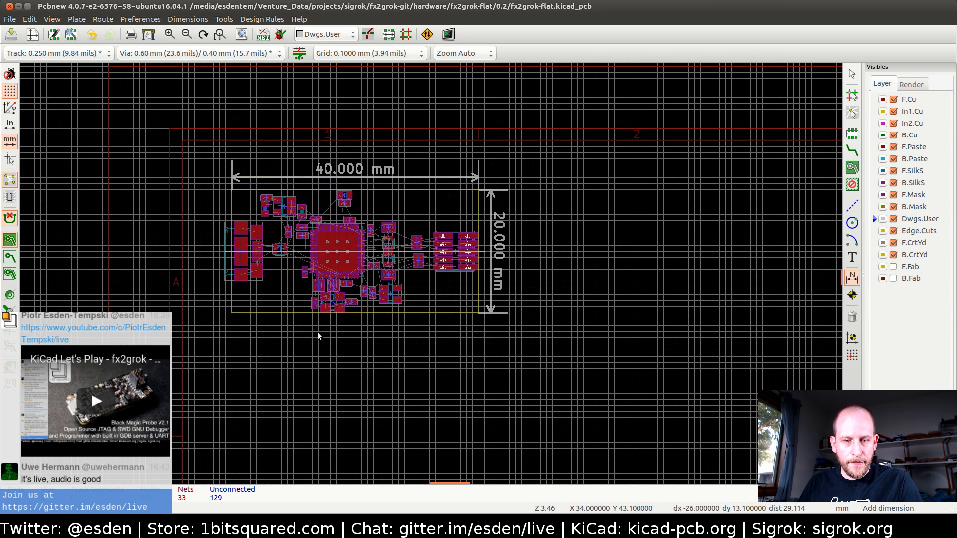
pyautogui.moveTo(318, 337); pyautogui.dragTo(423, 346, button='middle')
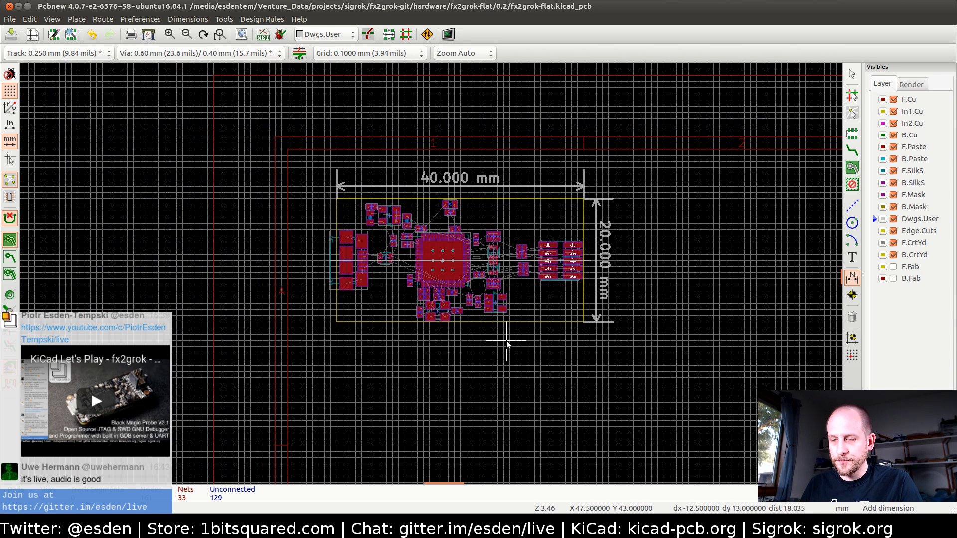
pyautogui.moveTo(703, 332); pyautogui.dragTo(620, 335, button='middle')
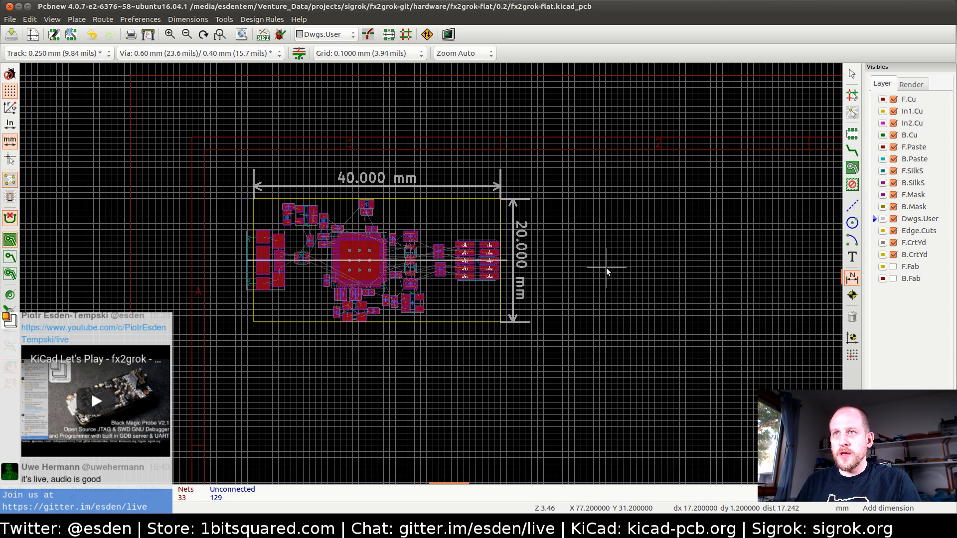
pyautogui.moveTo(404, 352); pyautogui.dragTo(523, 368, button='middle')
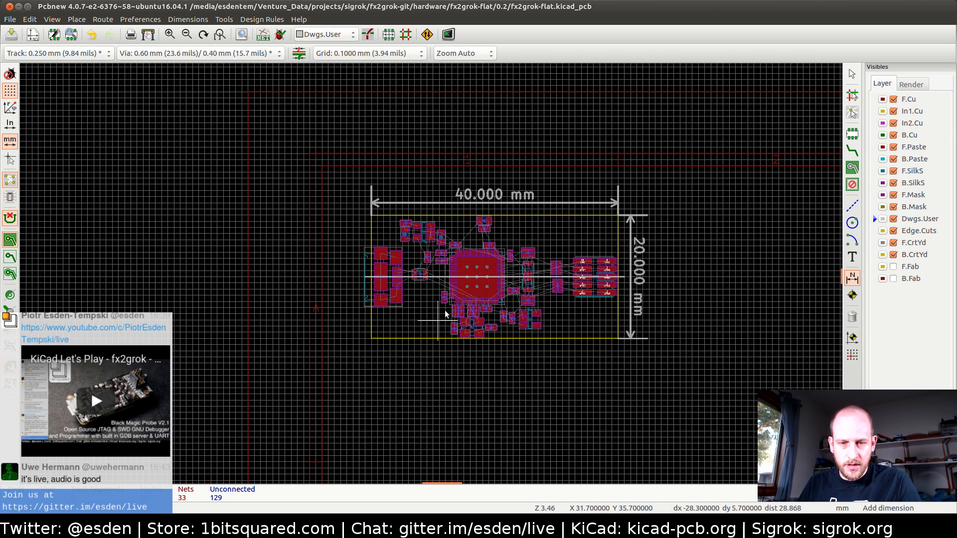
pyautogui.scroll(2, 434, 279)
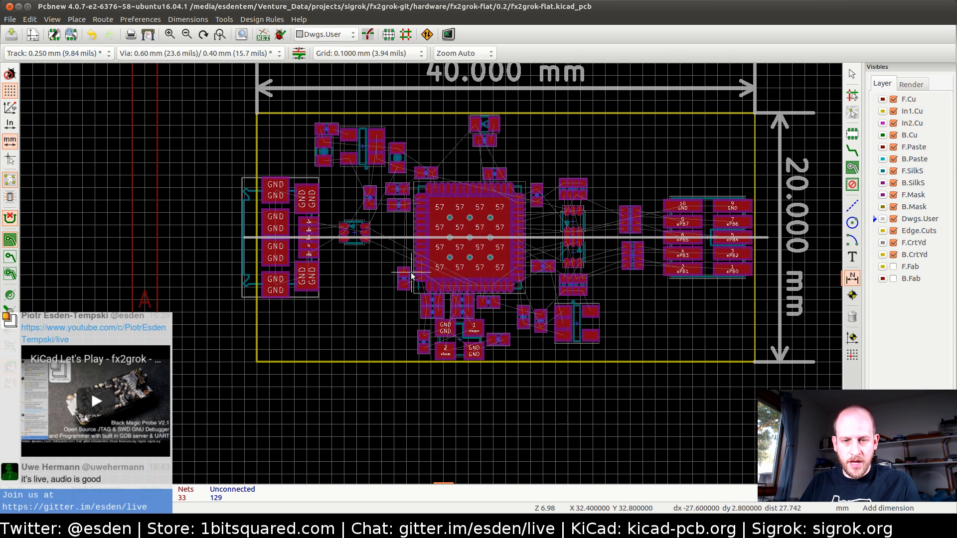
pyautogui.moveTo(604, 295); pyautogui.dragTo(479, 321, button='middle')
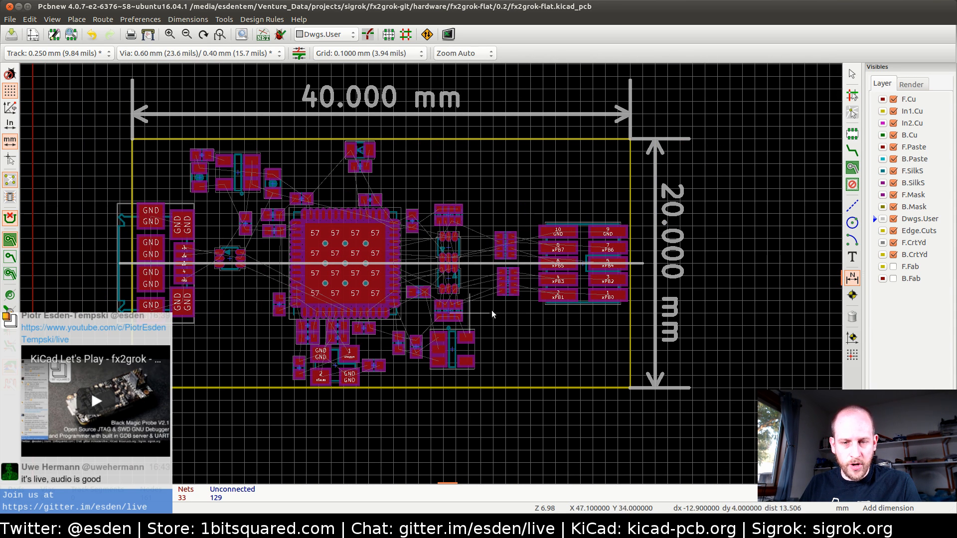
# - Switch to the fx2grok-flat schematic and review the IC1 connections and the surrounding circuit blocks
pyautogui.hotkey('alt', 'Tab')
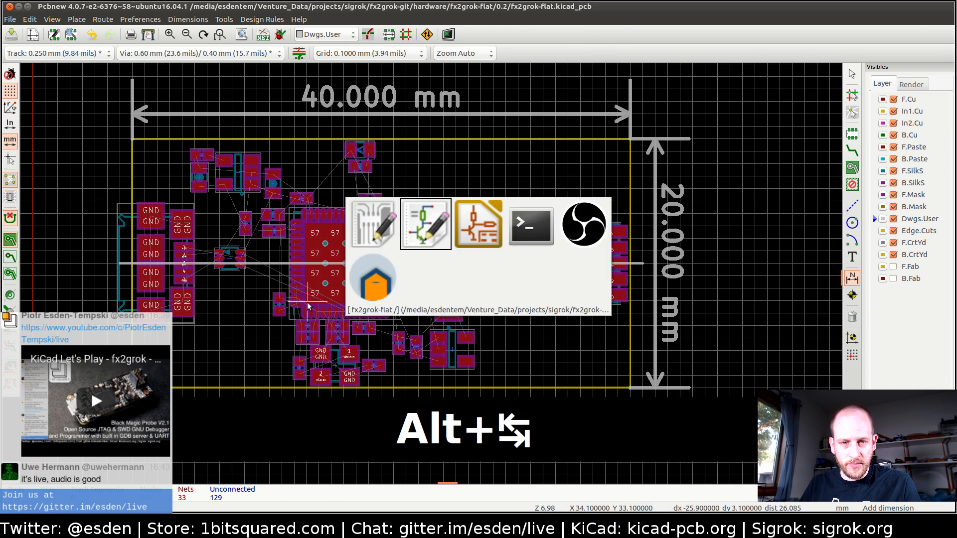
pyautogui.scroll(-5, 308, 305)
pyautogui.scroll(2, 523, 306)
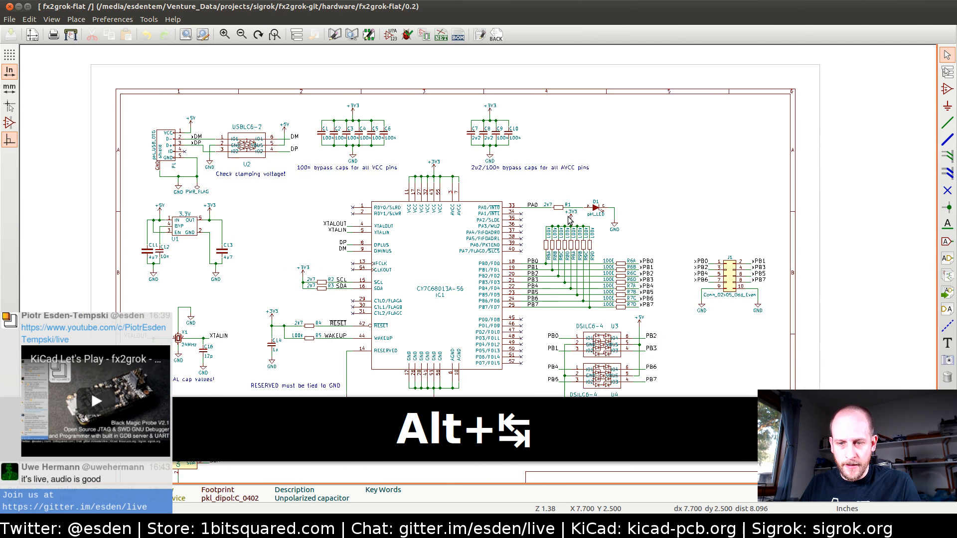
pyautogui.moveTo(523, 306); pyautogui.dragTo(503, 228, button='middle')
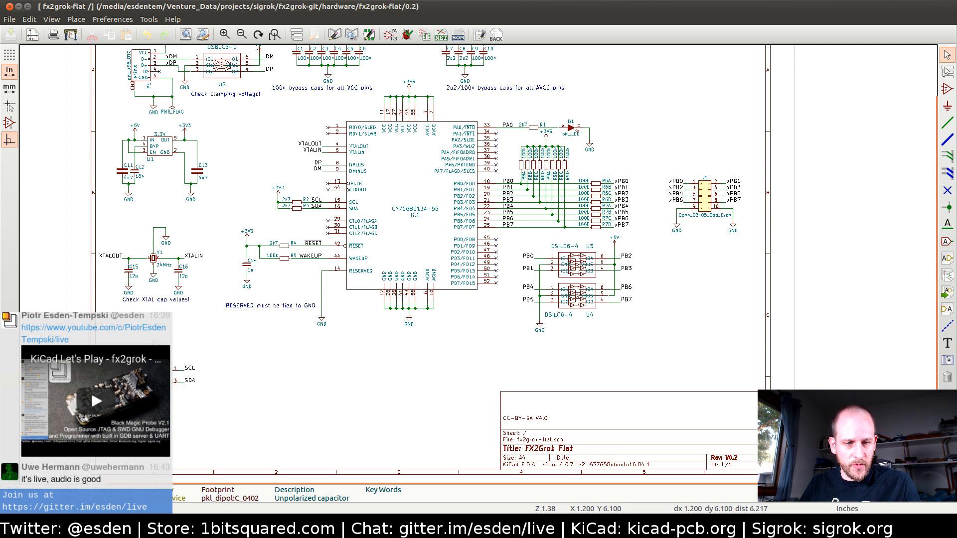
pyautogui.scroll(-2, 377, 328)
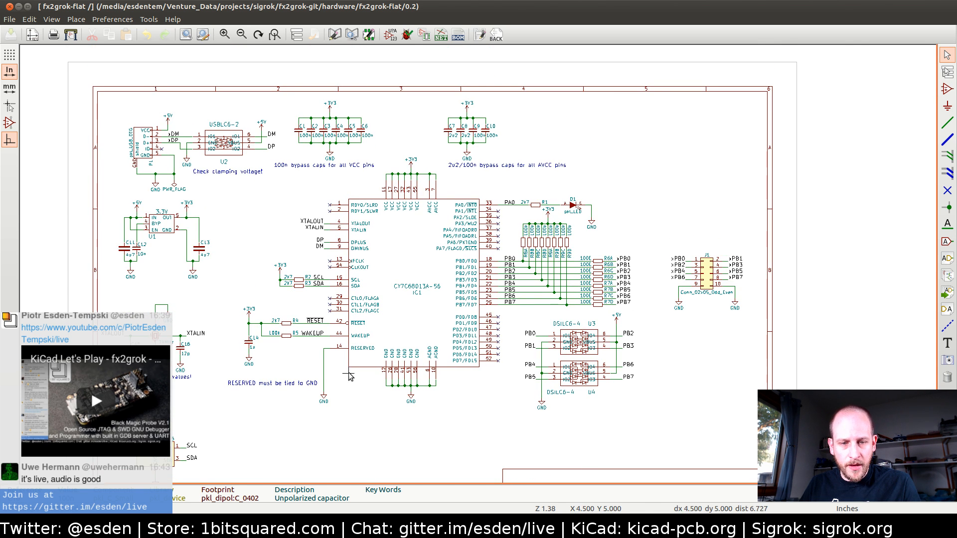
# - Return to the board layout and inspect the component placement around IC1, the USB protection part, the crystal and the bypass capacitors
pyautogui.hotkey('alt', 'Tab')
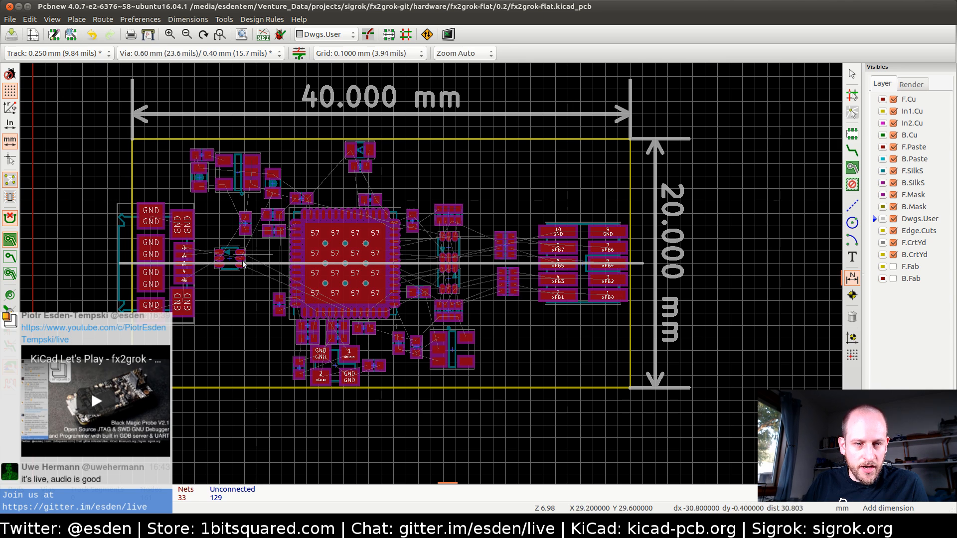
pyautogui.scroll(2, 224, 274)
pyautogui.scroll(3, 432, 278)
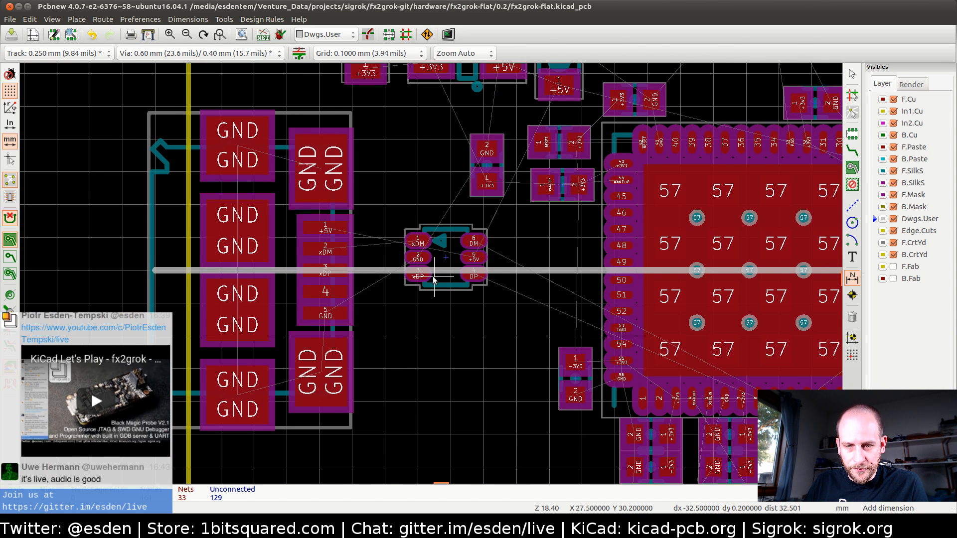
pyautogui.moveTo(530, 321)
pyautogui.mouseDown(button='middle')
pyautogui.moveTo(348, 310)
pyautogui.moveTo(527, 314)
pyautogui.moveTo(453, 271)
pyautogui.mouseUp(button='middle')
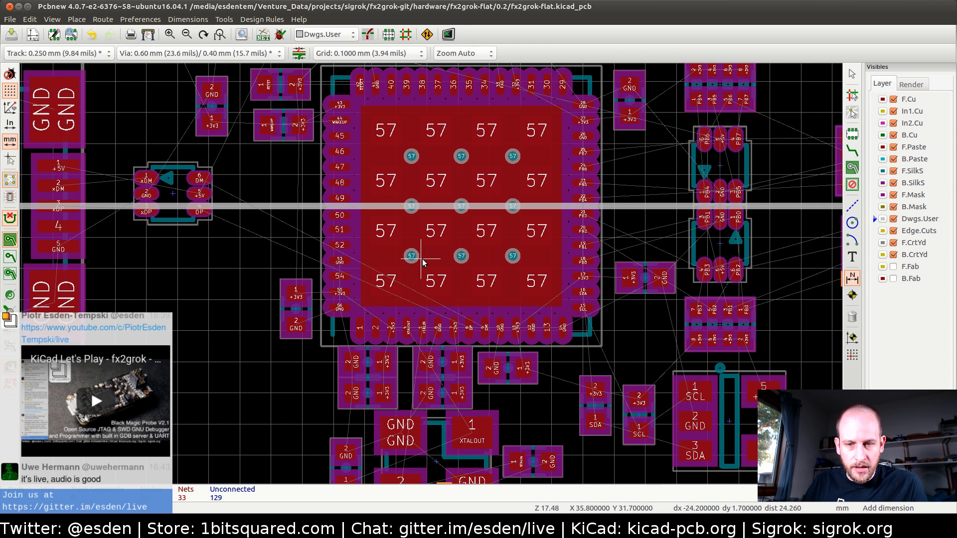
pyautogui.scroll(-1, 483, 268)
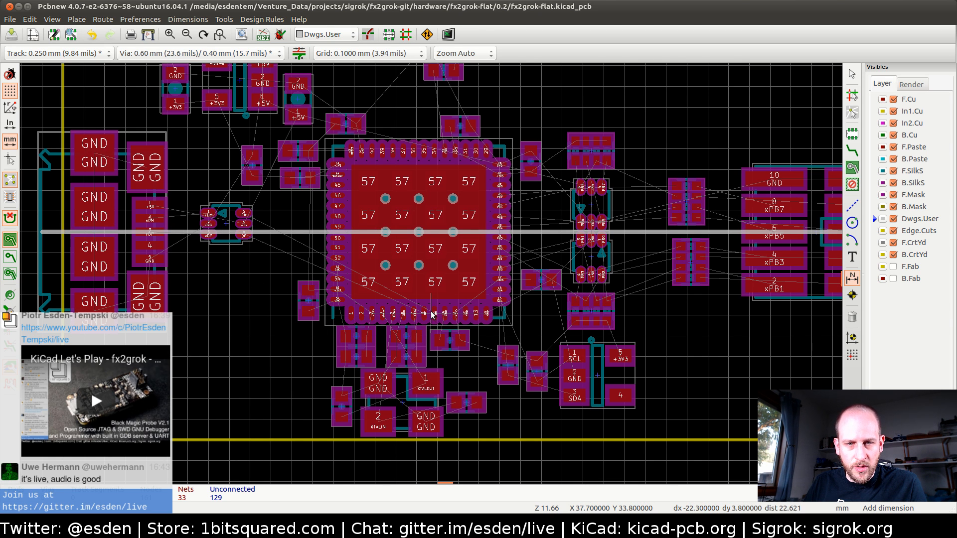
pyautogui.scroll(2, 402, 136)
pyautogui.moveTo(465, 450); pyautogui.dragTo(462, 270, button='middle')
pyautogui.moveTo(460, 413); pyautogui.dragTo(475, 347, button='middle')
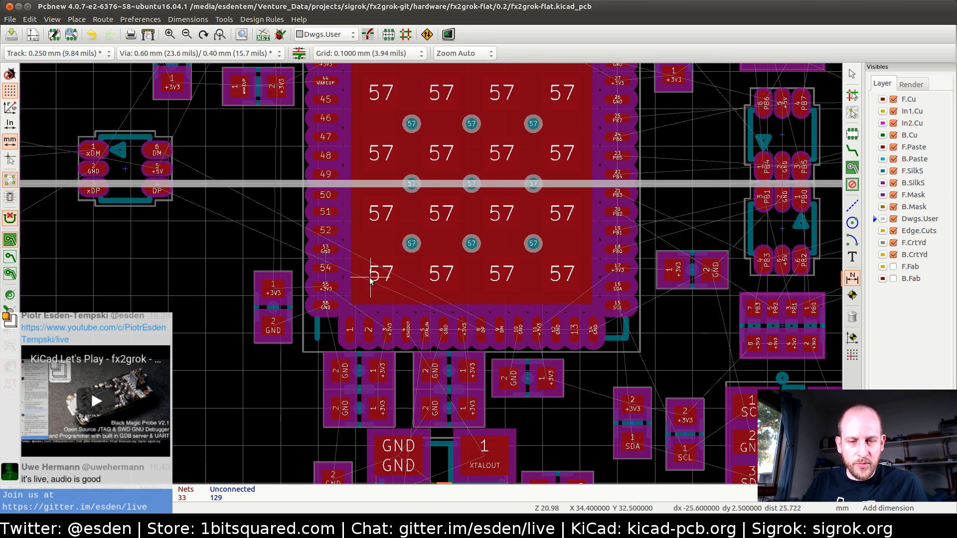
pyautogui.scroll(-4, 370, 281)
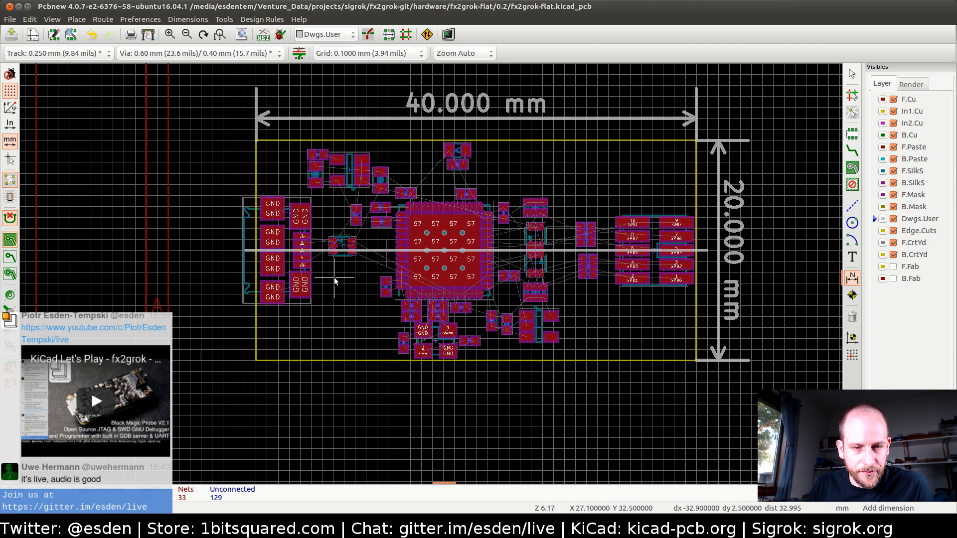
pyautogui.scroll(1, 334, 278)
pyautogui.moveTo(468, 253); pyautogui.dragTo(337, 318, button='middle')
pyautogui.scroll(-2, 429, 277)
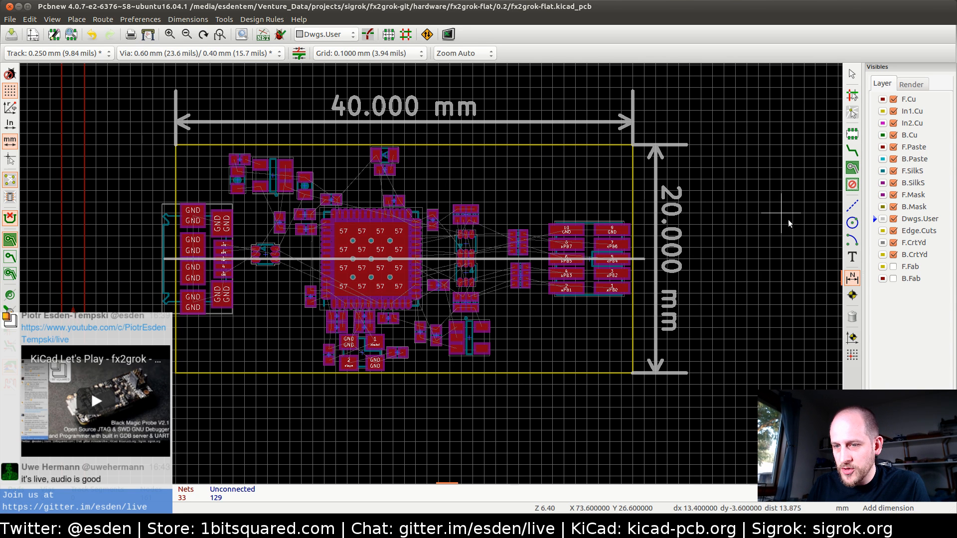
pyautogui.click(853, 170)
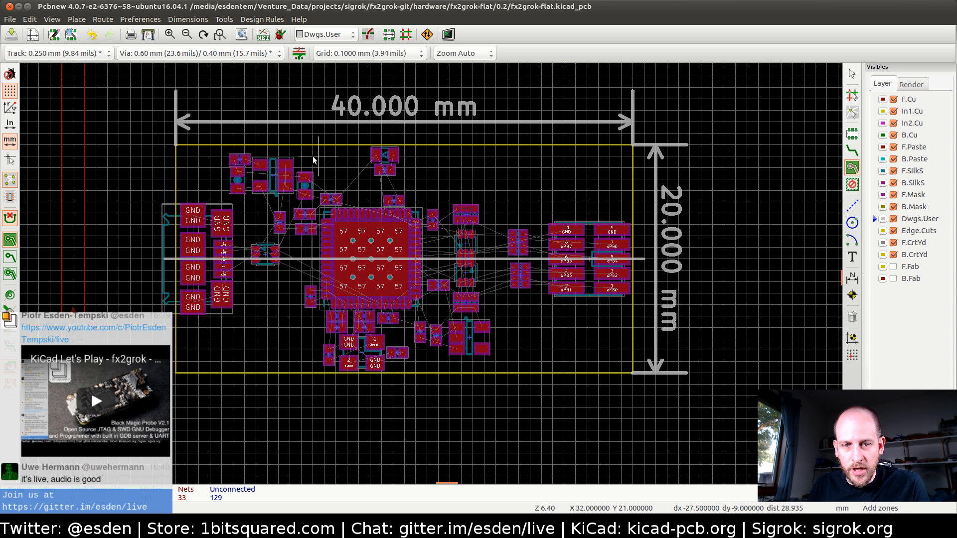
pyautogui.scroll(2, 431, 277)
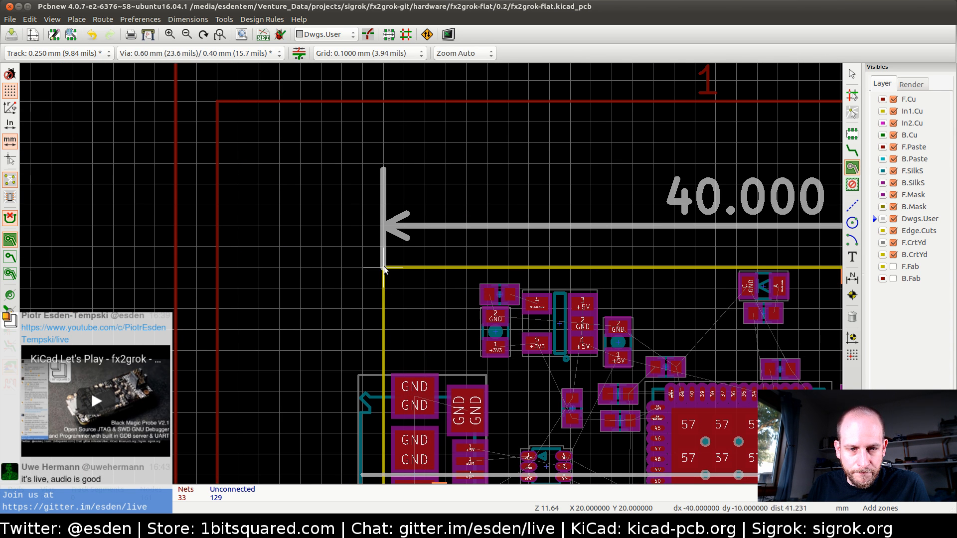
pyautogui.scroll(2, 383, 272)
pyautogui.click(431, 275)
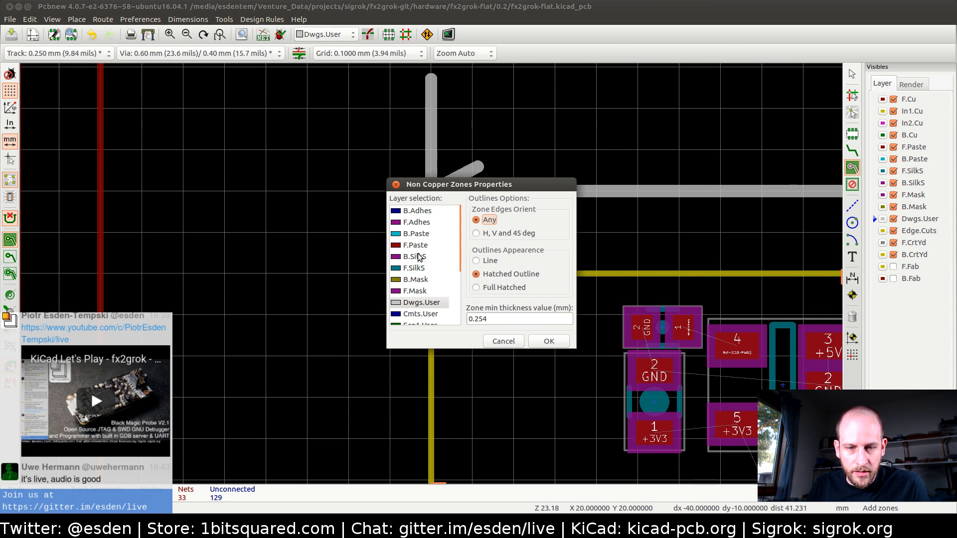
pyautogui.press('Escape')
# - Try to start a GND copper zone on F.Cu from the board outline's upper corner on the USB connector side
pyautogui.click(883, 100)
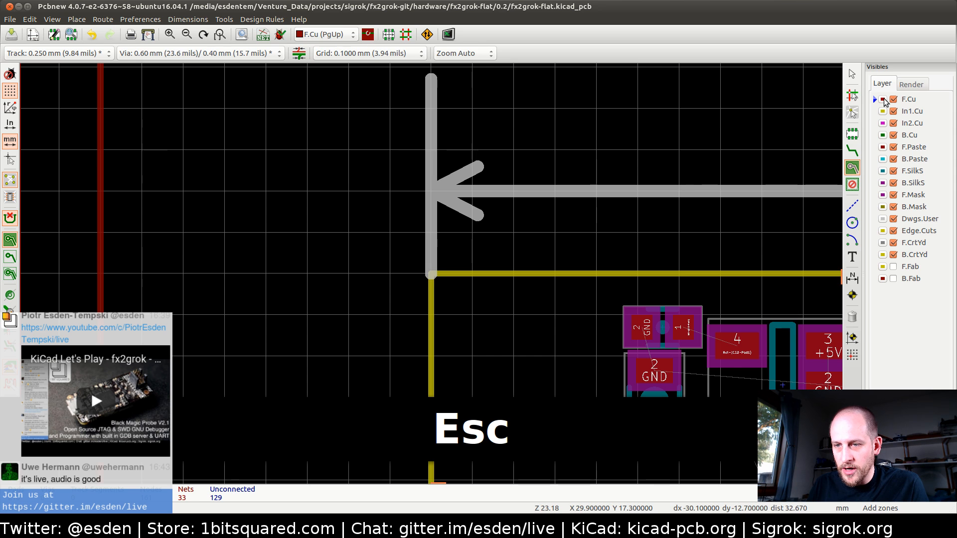
pyautogui.click(431, 274)
pyautogui.click(379, 171)
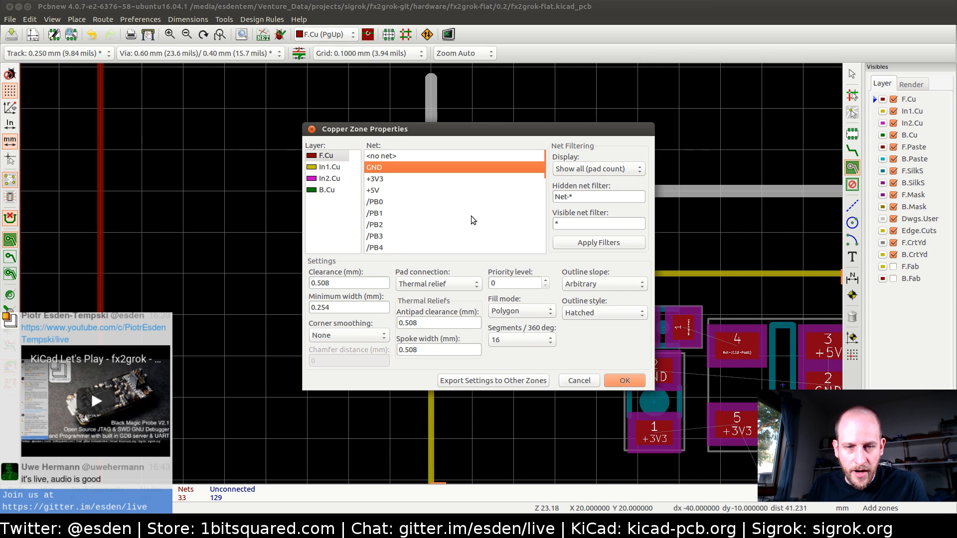
pyautogui.click(624, 380)
pyautogui.scroll(-6, 431, 274)
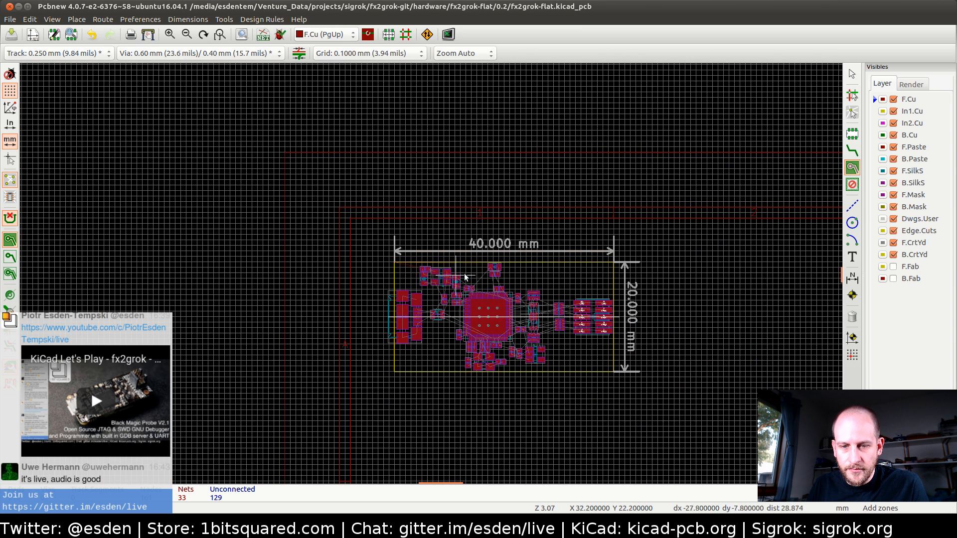
pyautogui.scroll(6, 432, 276)
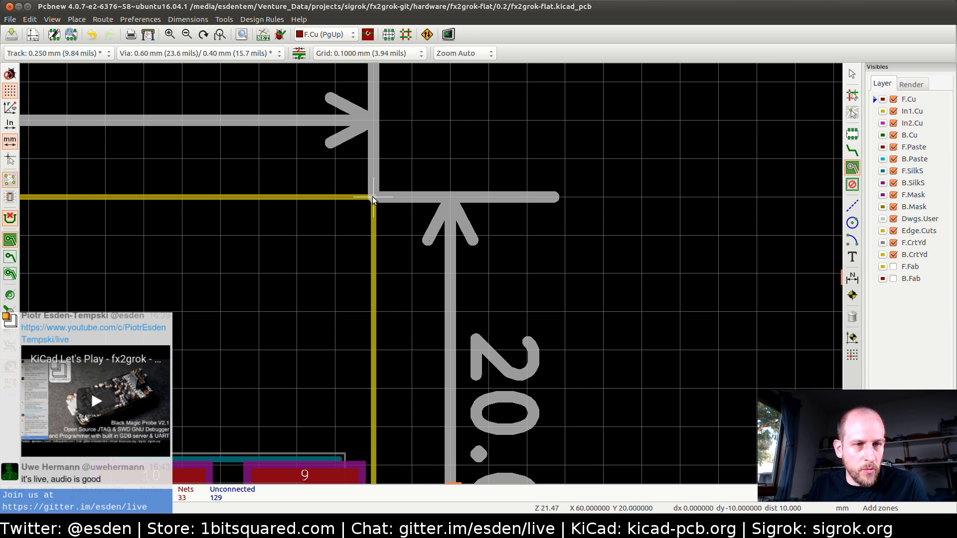
pyautogui.press('Escape')
pyautogui.press('Escape')
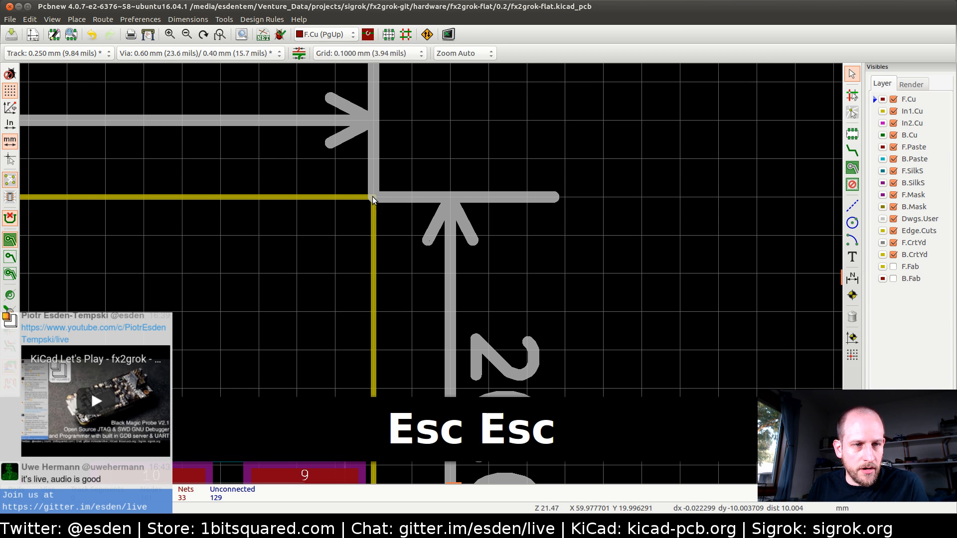
# - Set the Default net class clearance to 0.15 mm in the design rules
pyautogui.scroll(-2, 432, 277)
pyautogui.scroll(-2, 432, 278)
pyautogui.moveTo(387, 254); pyautogui.dragTo(617, 233, button='middle')
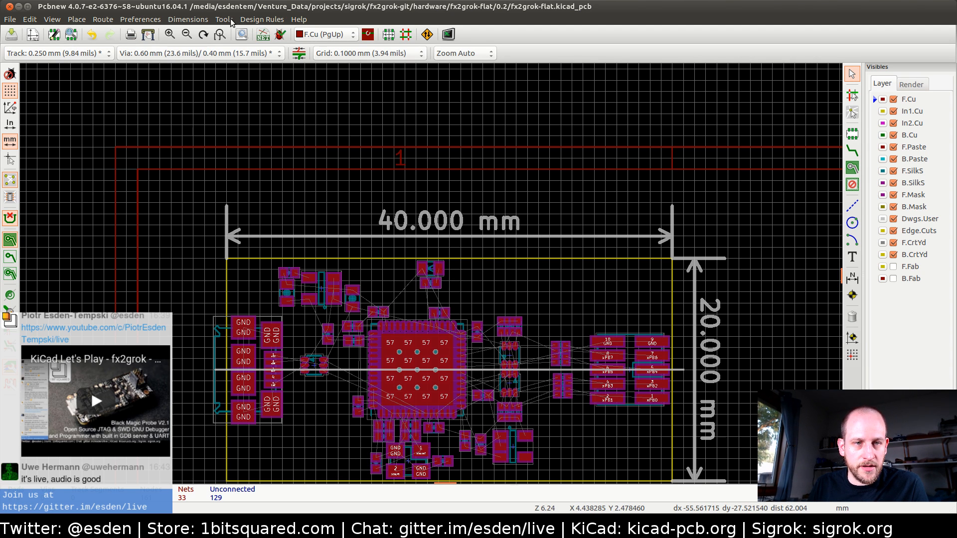
pyautogui.click(264, 20)
pyautogui.click(274, 32)
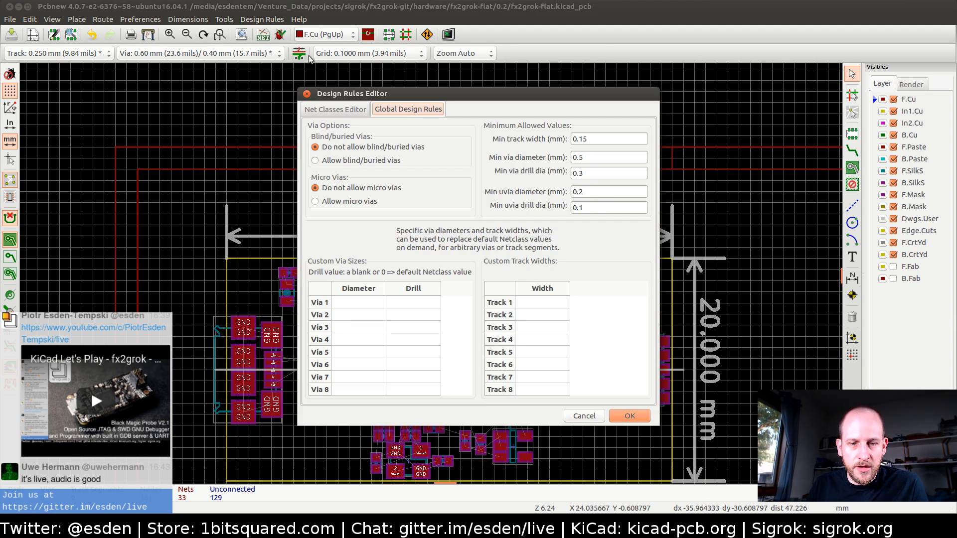
pyautogui.click(337, 109)
pyautogui.click(386, 155)
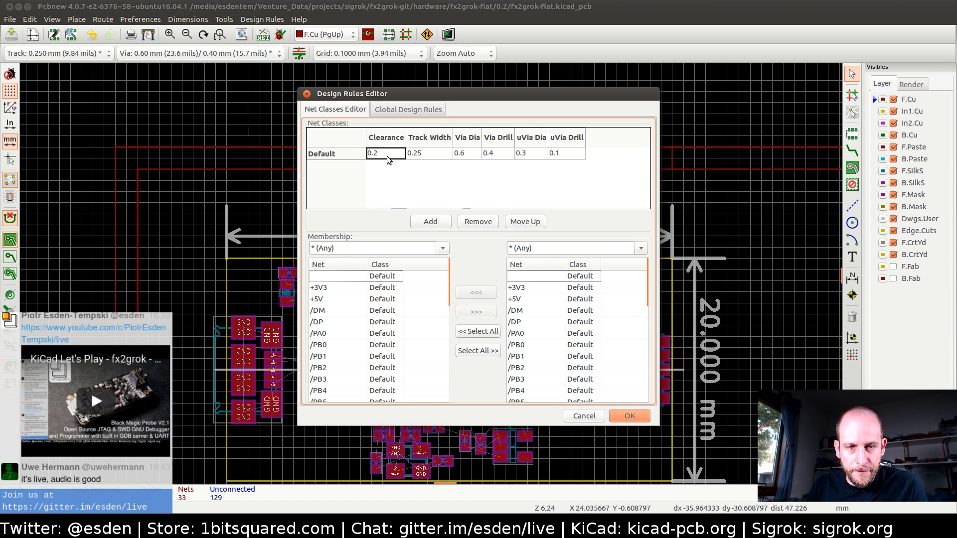
pyautogui.write('15')
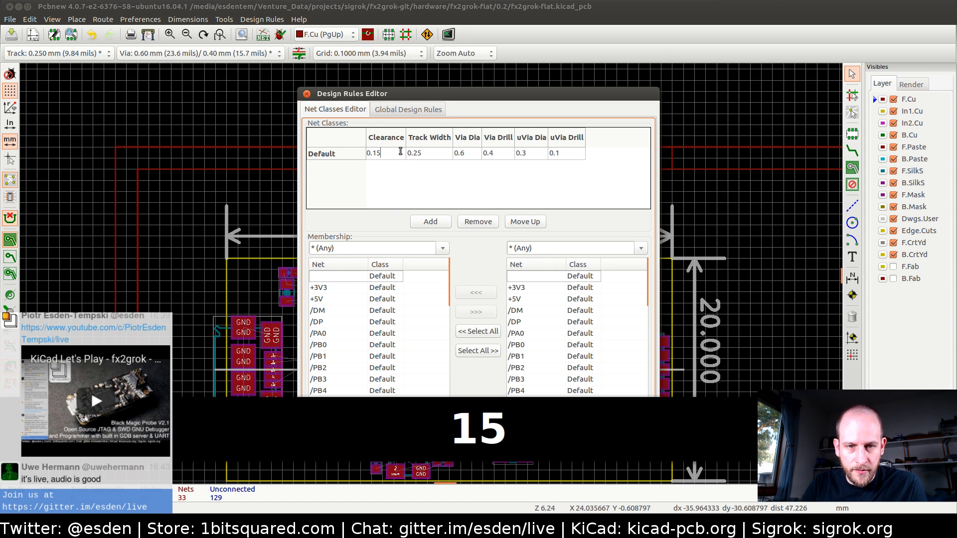
pyautogui.press('Tab')
# - Set the Default net class track width to 0.15 mm
pyautogui.press('Right')
pyautogui.press('Left')
pyautogui.press('Return')
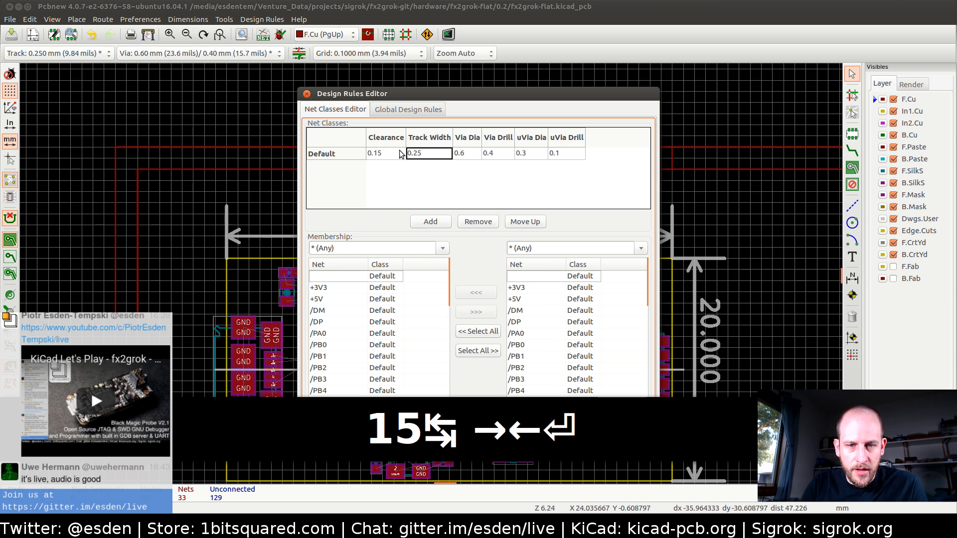
pyautogui.write('.1')
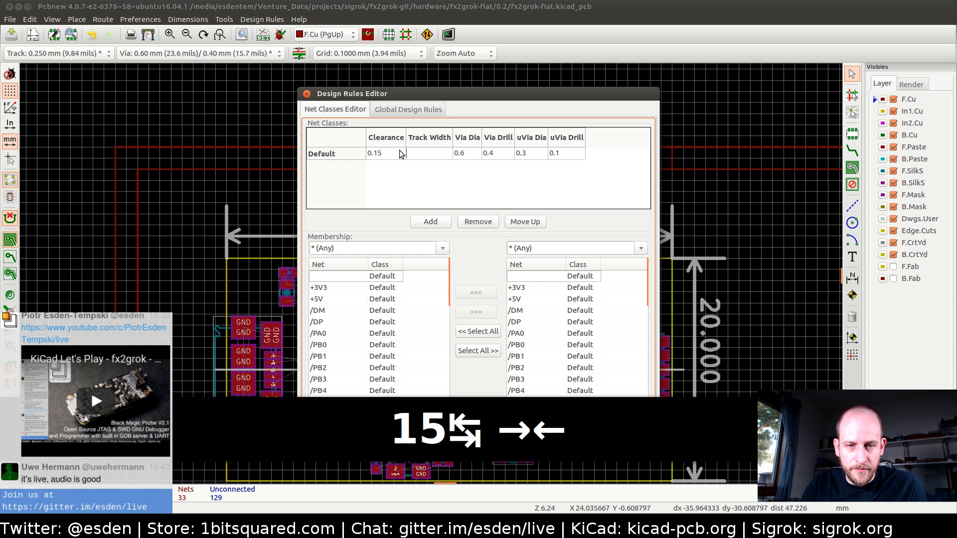
pyautogui.write('5')
pyautogui.press('Tab')
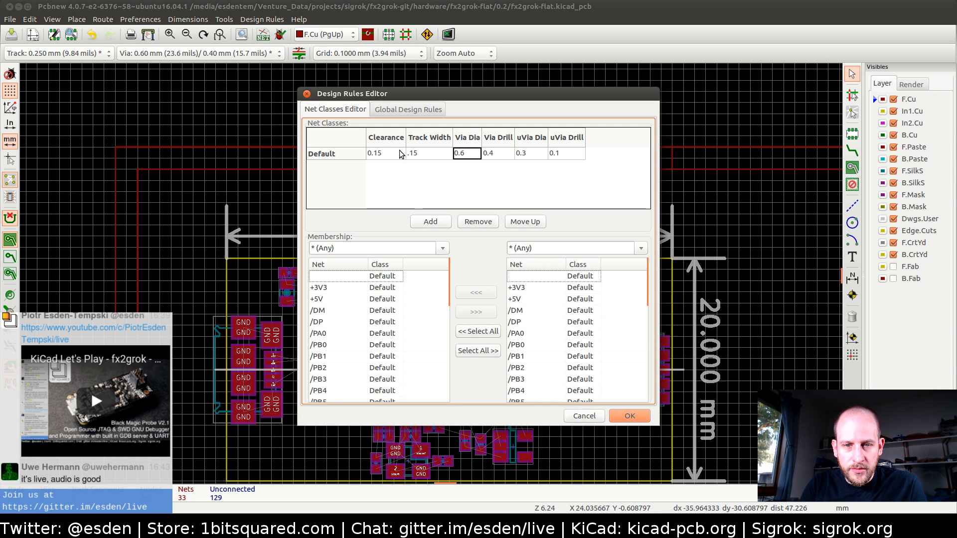
# - Set the Default net class via diameter to 0.5 mm and via drill to 0.3 mm, and apply the design rules
pyautogui.write('.5')
pyautogui.press('Tab')
pyautogui.write('.')
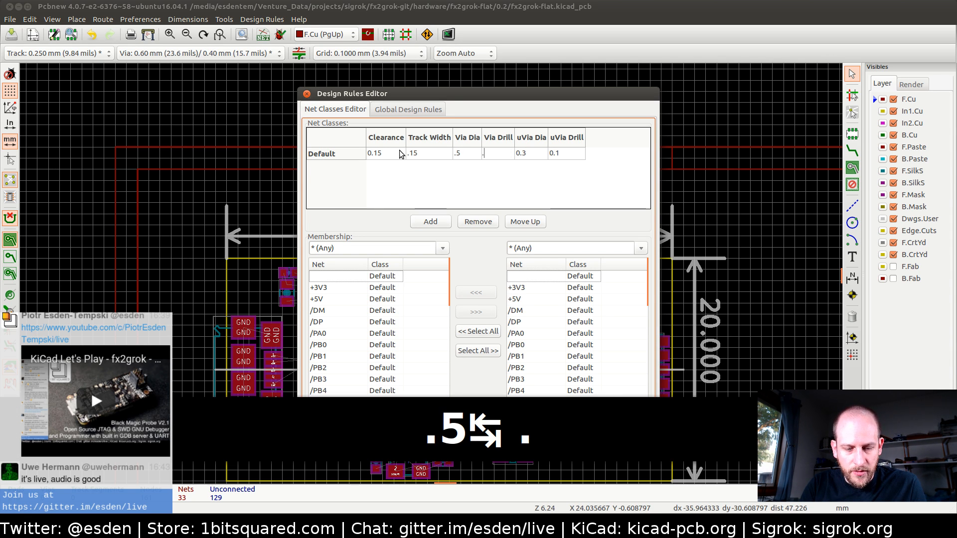
pyautogui.write('3')
pyautogui.press('Tab')
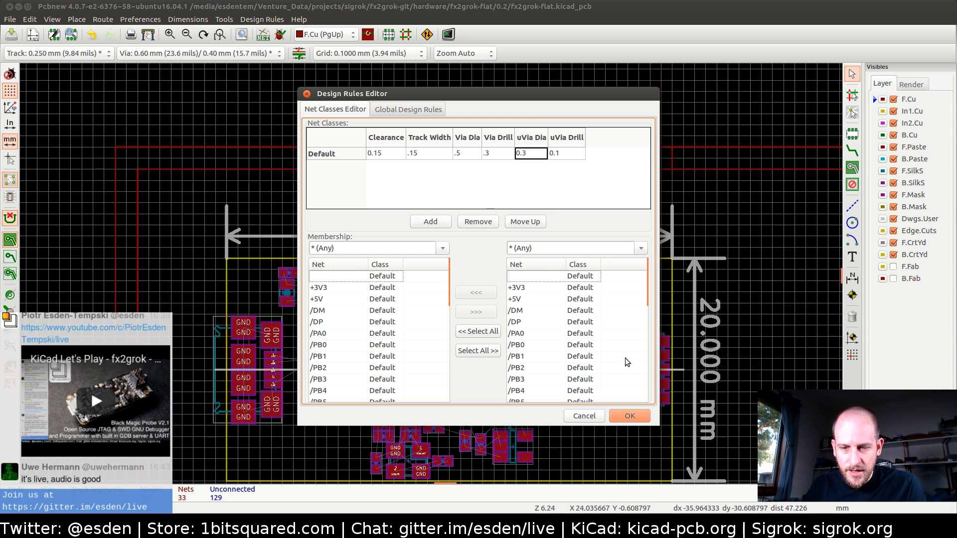
pyautogui.click(625, 419)
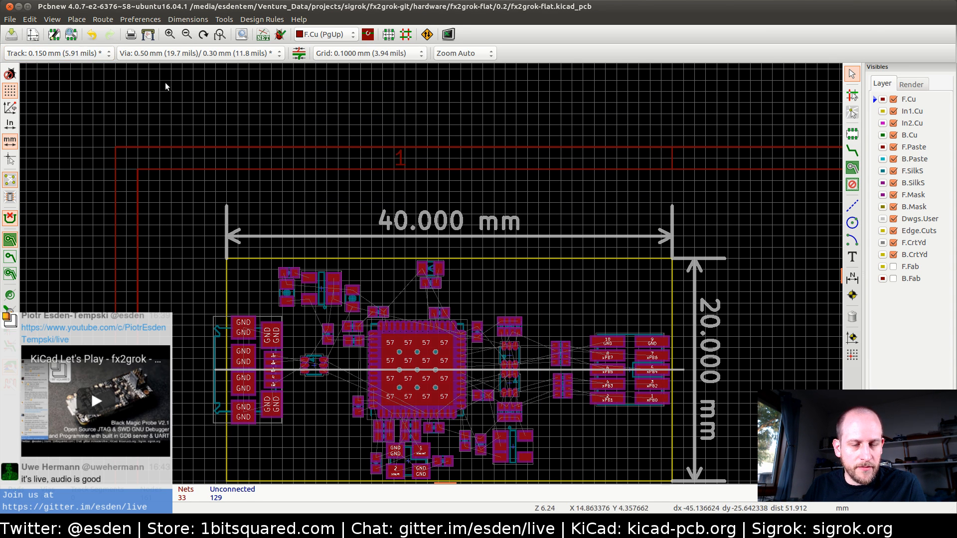
# - Set the board's solder mask clearance for pads to 0.05 mm
pyautogui.moveTo(398, 414); pyautogui.dragTo(383, 362, button='middle')
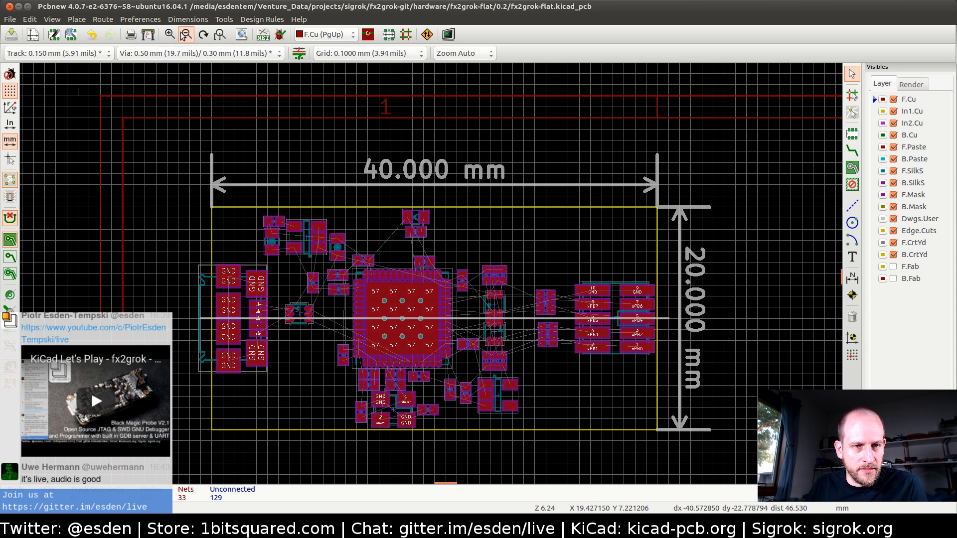
pyautogui.click(190, 21)
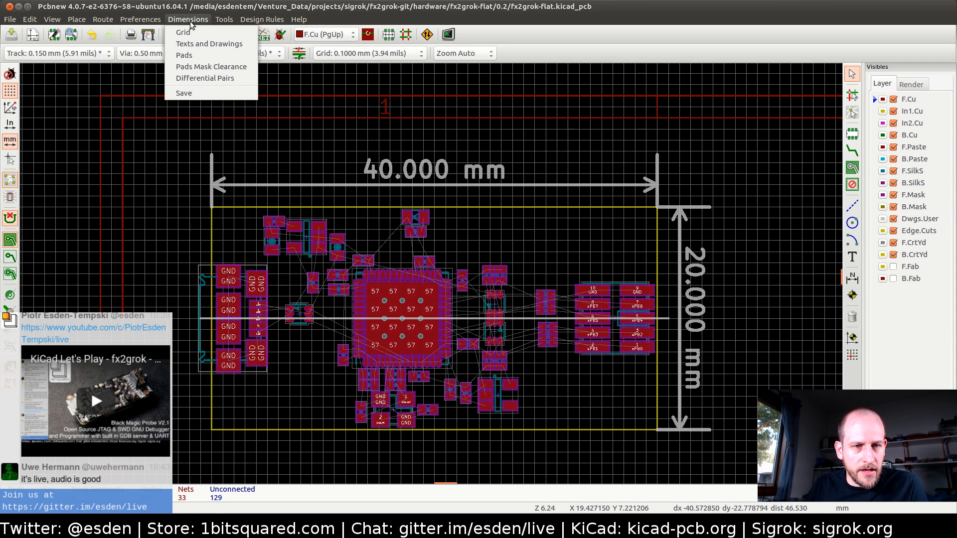
pyautogui.click(195, 68)
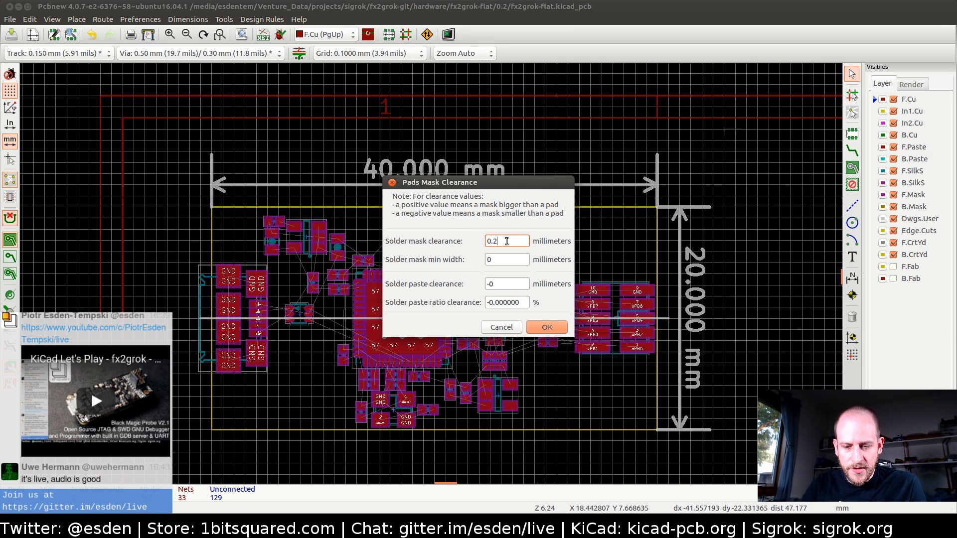
pyautogui.press('BackSpace')
pyautogui.write('0')
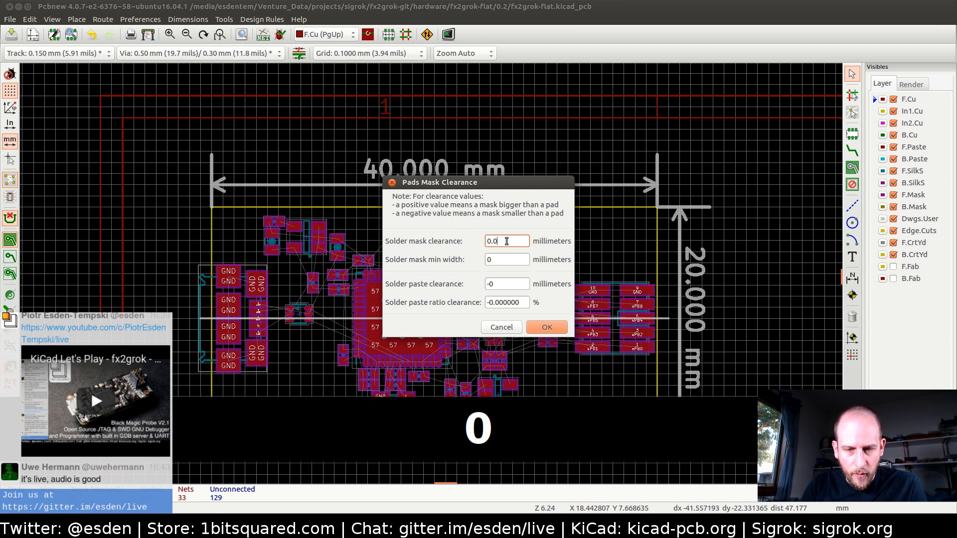
pyautogui.write('5')
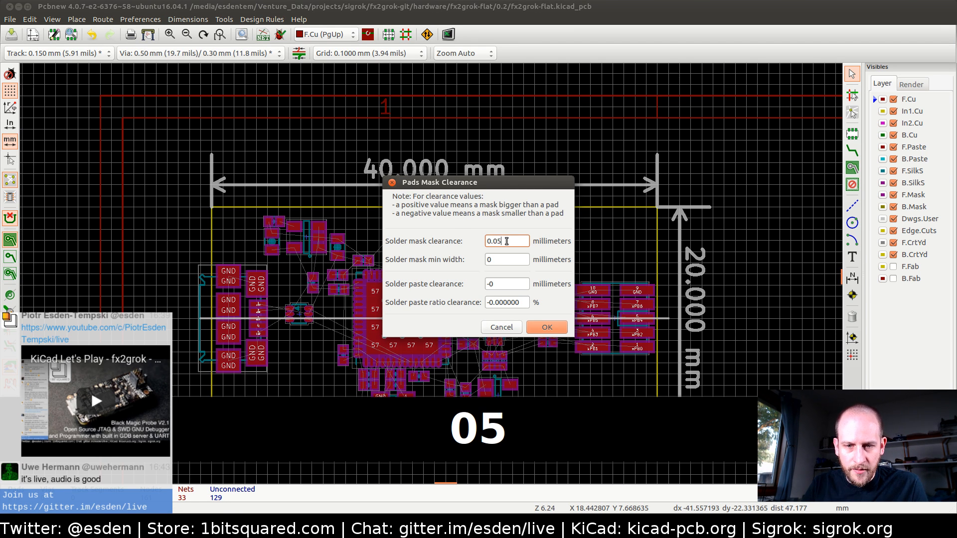
pyautogui.click(547, 327)
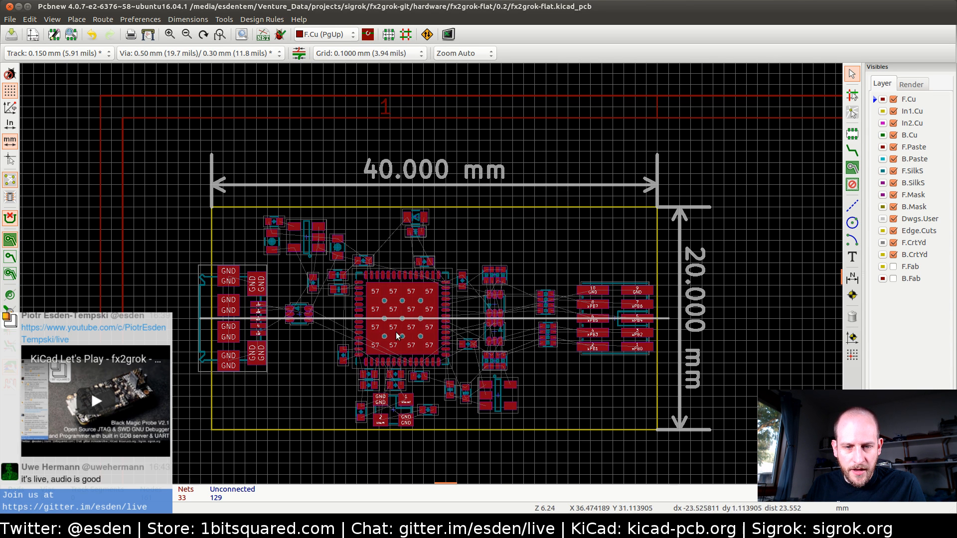
pyautogui.scroll(1, 398, 334)
pyautogui.scroll(3, 432, 267)
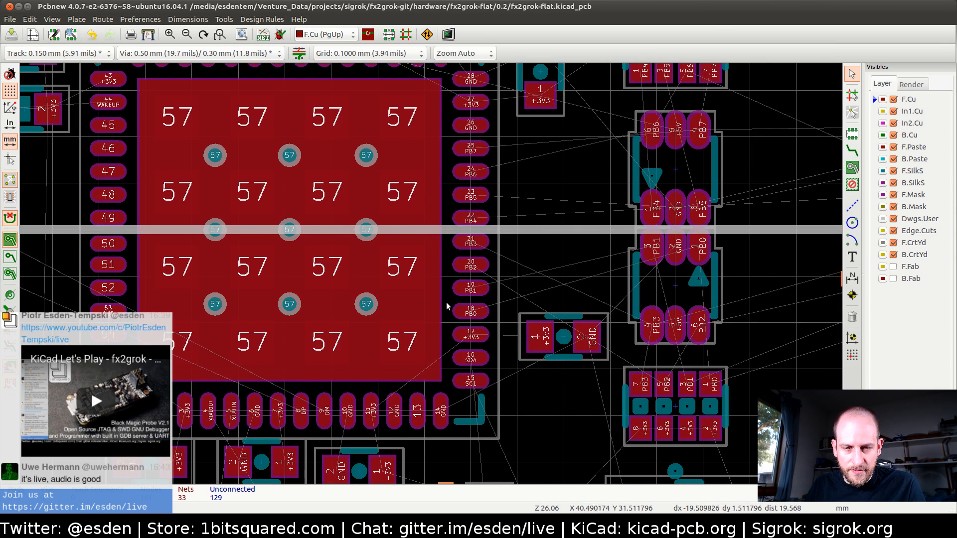
pyautogui.scroll(-2, 447, 302)
pyautogui.scroll(-1, 289, 288)
pyautogui.scroll(-2, 315, 283)
pyautogui.moveTo(585, 257); pyautogui.dragTo(478, 261, button='middle')
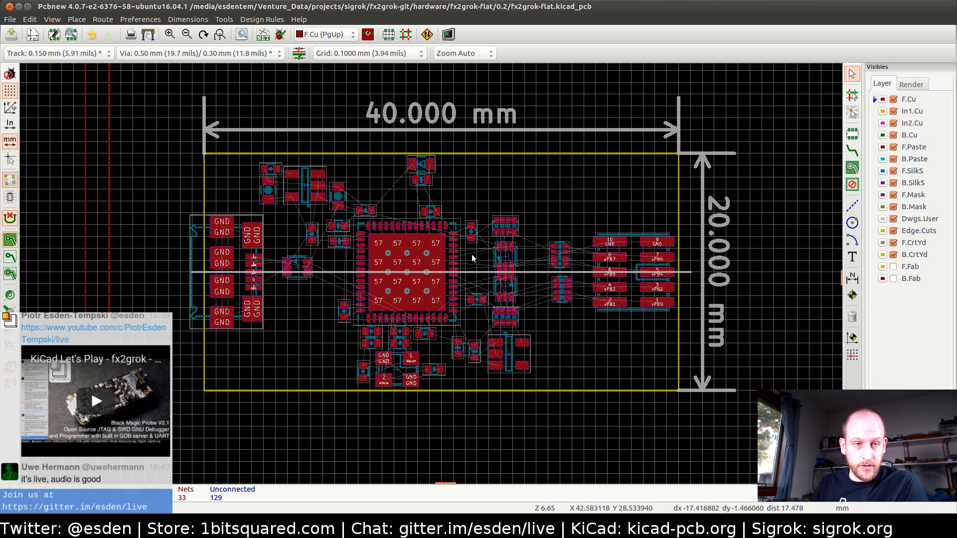
pyautogui.click(192, 21)
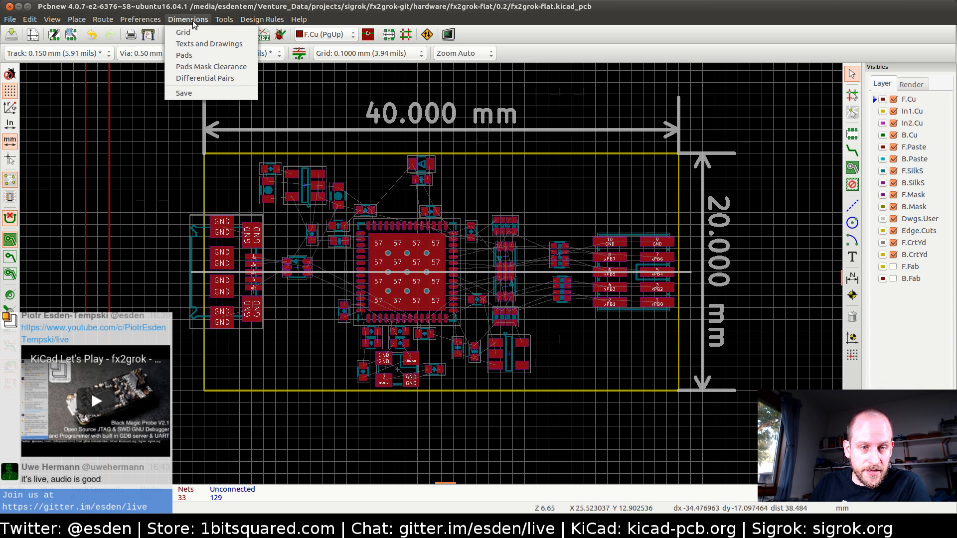
pyautogui.click(193, 21)
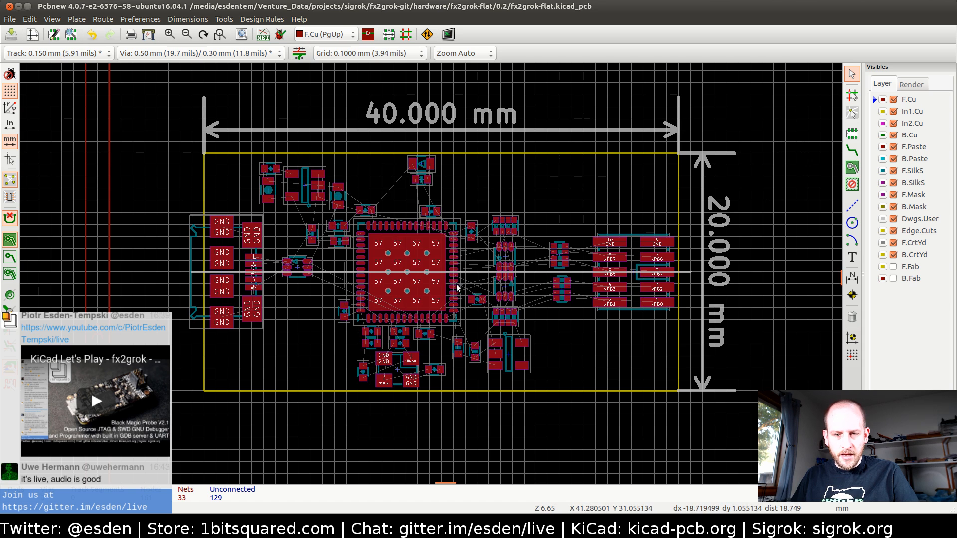
# - Review the pads mask clearance settings and accept them
pyautogui.scroll(5, 456, 284)
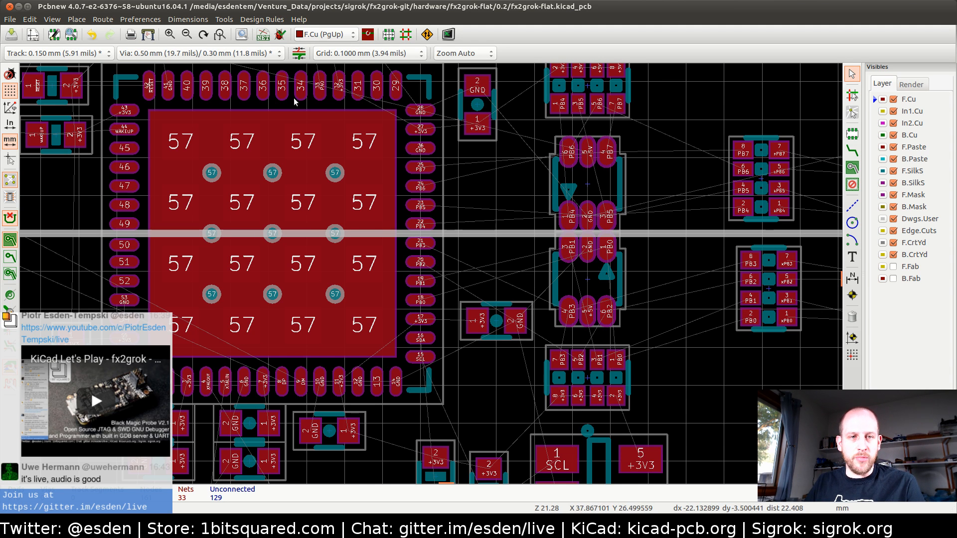
pyautogui.click(185, 20)
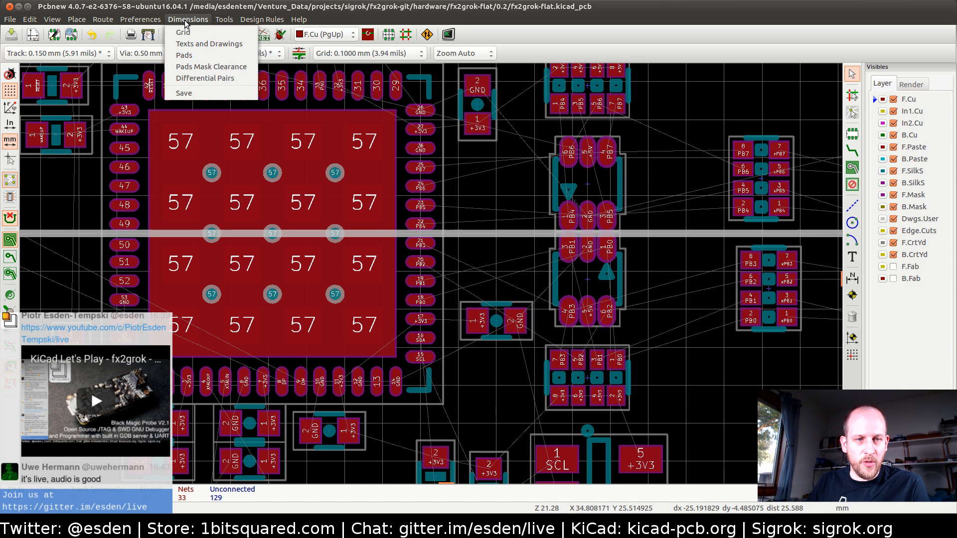
pyautogui.click(202, 71)
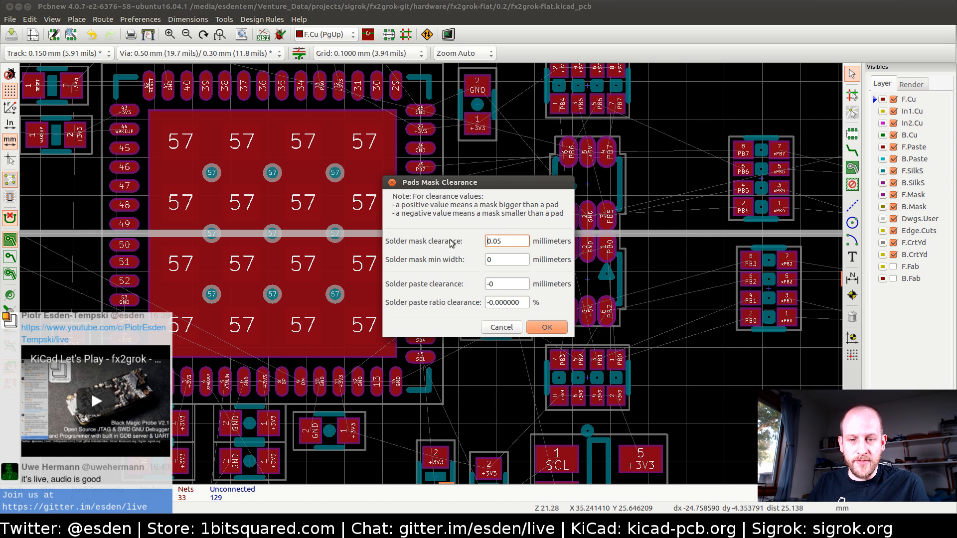
pyautogui.click(546, 328)
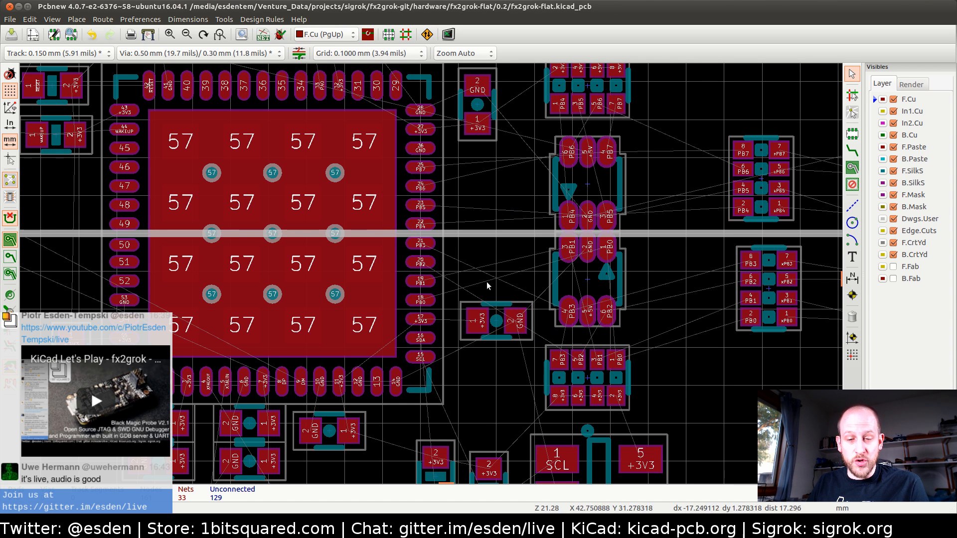
# - Start a copper zone at the board's upper-left corner on layer F.Cu, assigned to the GND net
pyautogui.moveTo(486, 224); pyautogui.dragTo(489, 259, button='middle')
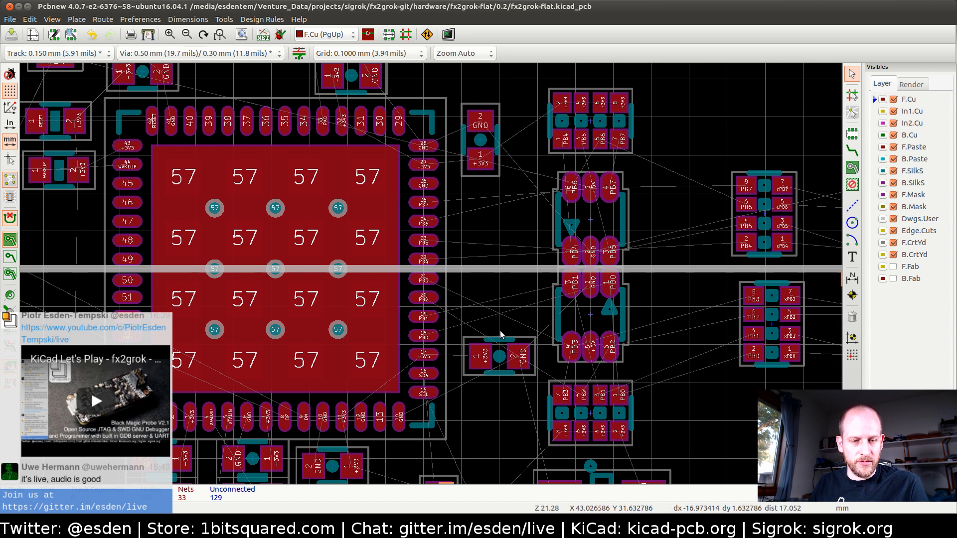
pyautogui.scroll(-2, 504, 315)
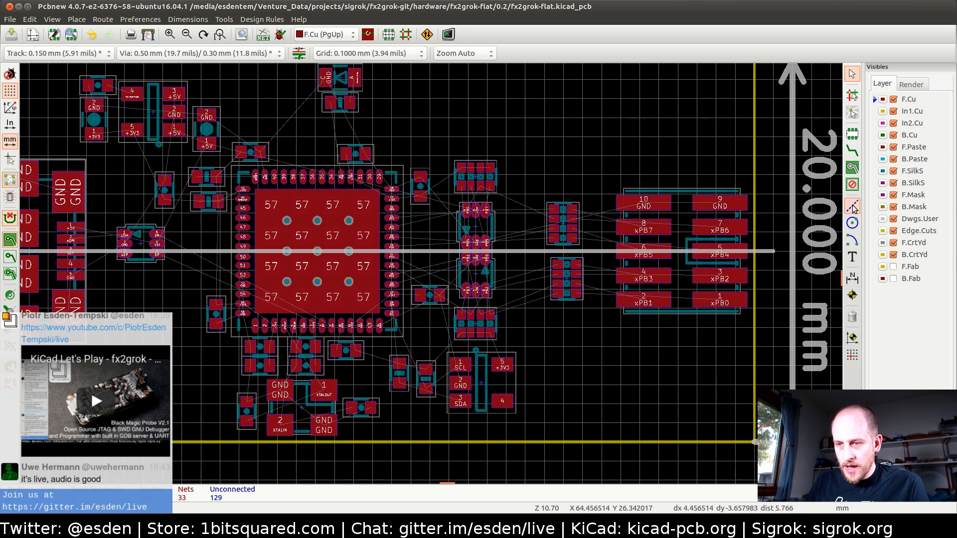
pyautogui.click(852, 168)
pyautogui.scroll(3, 268, 214)
pyautogui.scroll(1, 434, 273)
pyautogui.click(519, 329)
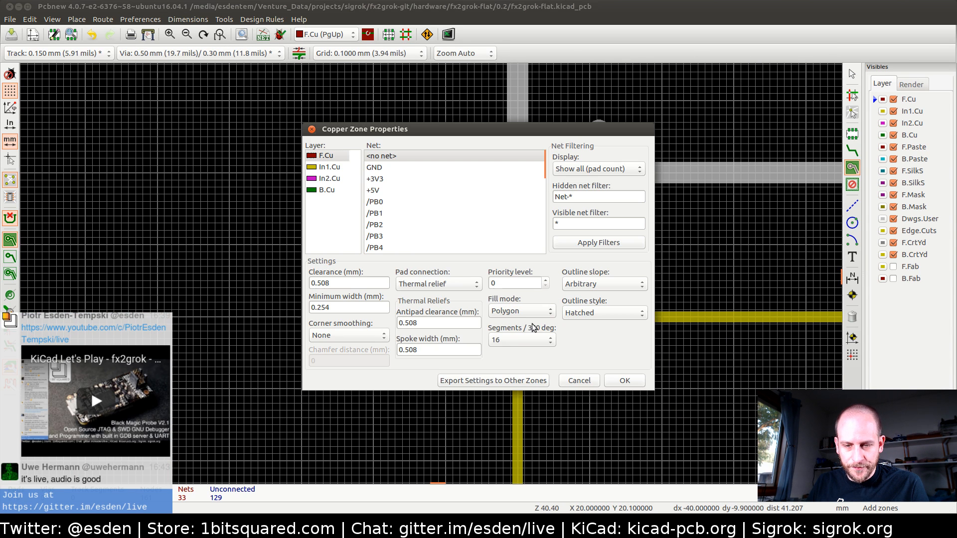
pyautogui.click(391, 173)
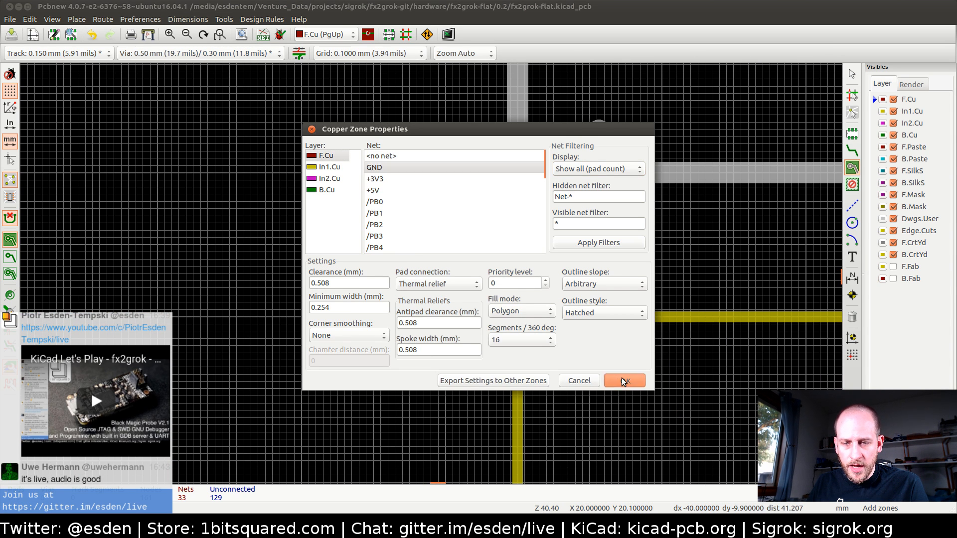
pyautogui.click(623, 380)
# - Place the zone's next two corners on the upper-right and lower-right corners of the board outline
pyautogui.scroll(-5, 434, 273)
pyautogui.scroll(2, 569, 269)
pyautogui.scroll(2, 348, 289)
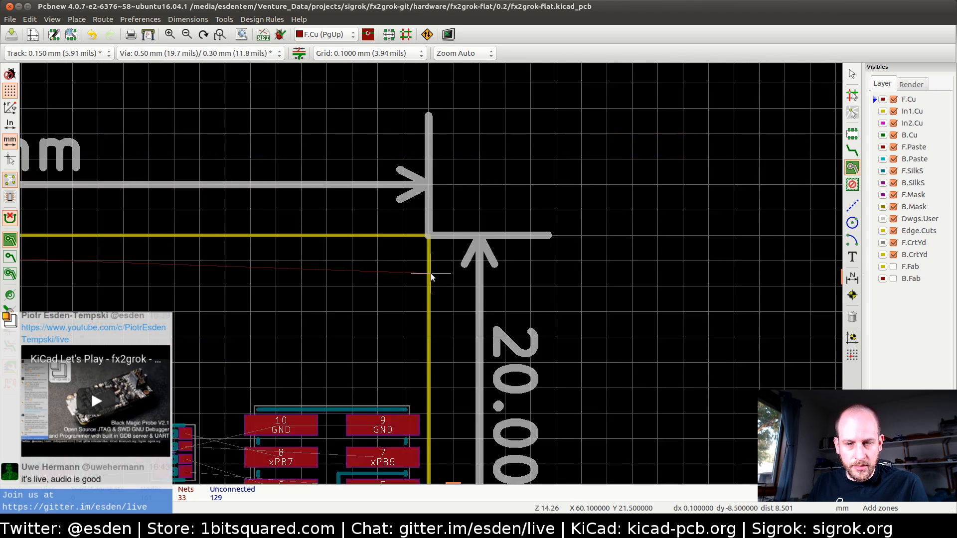
pyautogui.scroll(2, 430, 273)
pyautogui.scroll(1, 423, 197)
pyautogui.click(422, 154)
pyautogui.scroll(-3, 419, 324)
pyautogui.scroll(4, 431, 273)
pyautogui.click(430, 261)
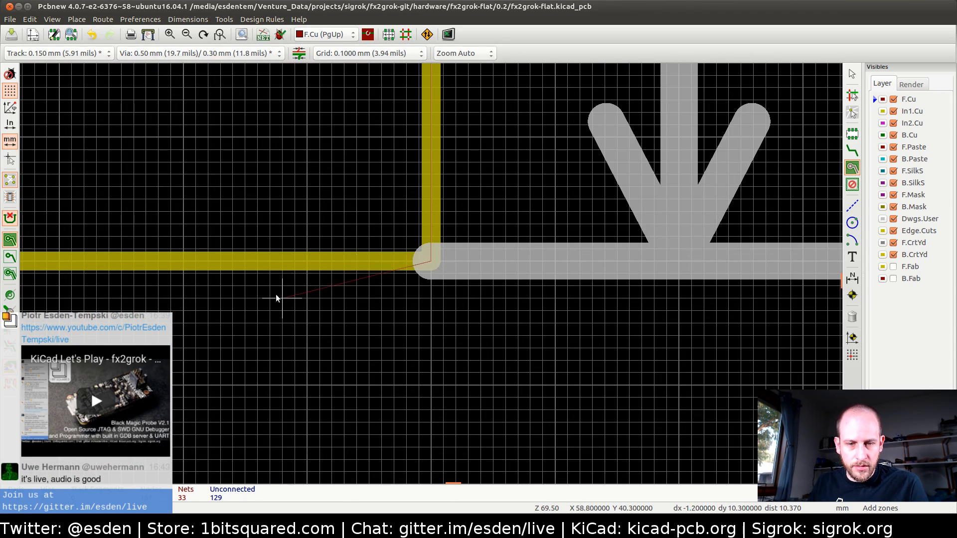
# - Place the zone's last corner on the board's lower-left corner and close the outline at its starting point
pyautogui.scroll(-5, 225, 289)
pyautogui.scroll(3, 158, 277)
pyautogui.click(426, 233)
pyautogui.scroll(-8, 426, 234)
pyautogui.scroll(2, 431, 218)
pyautogui.scroll(6, 431, 278)
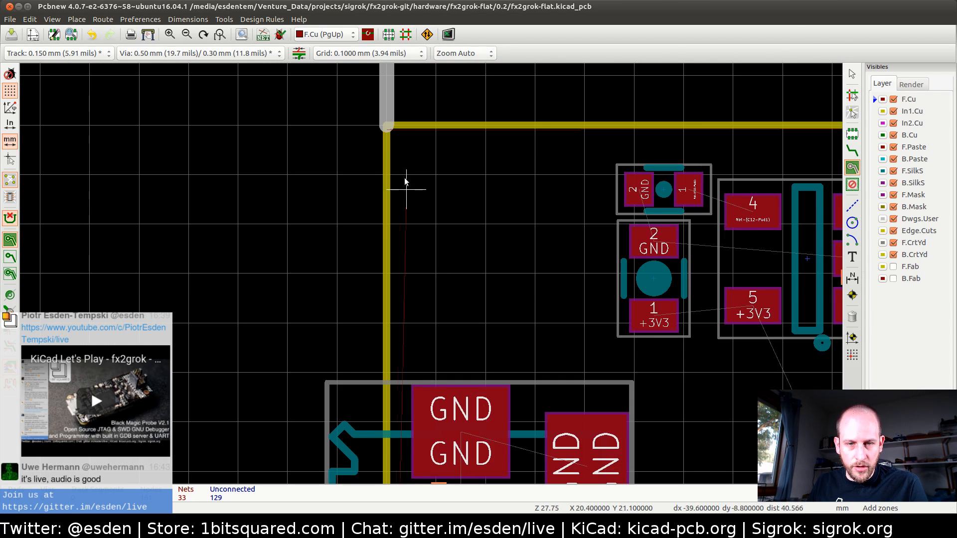
pyautogui.scroll(4, 387, 133)
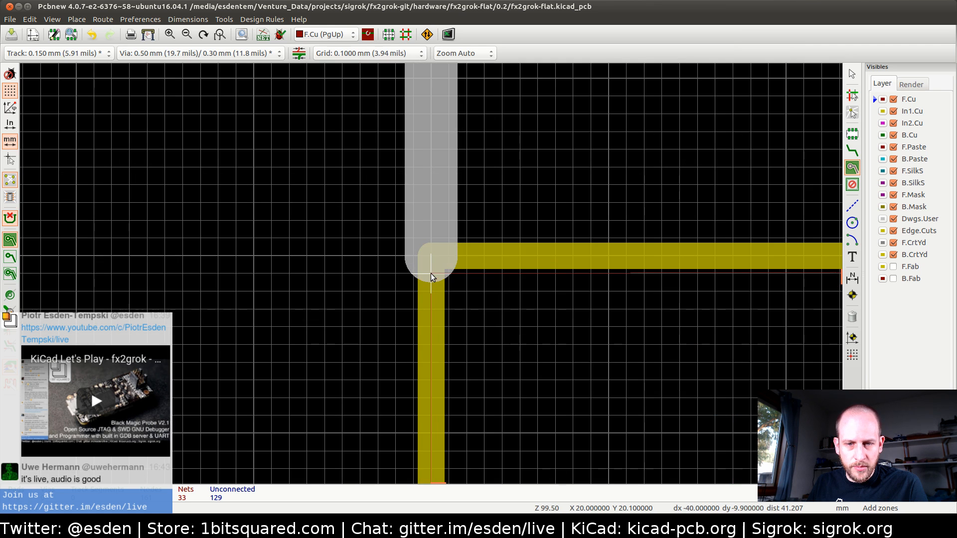
pyautogui.click(430, 273)
pyautogui.press('Escape')
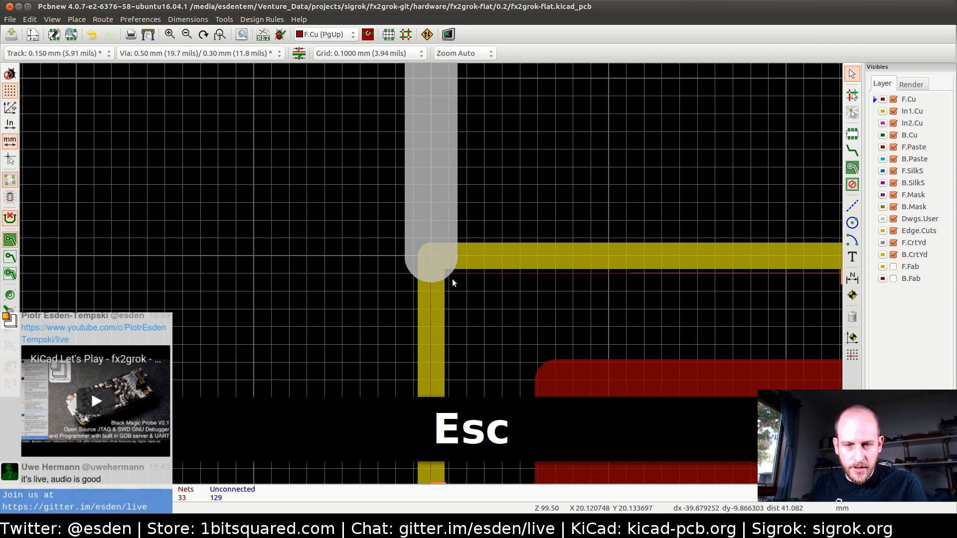
# - Fill the GND zone on F.Cu, toggle it between unfilled and filled, and leave it filled
pyautogui.click(456, 273)
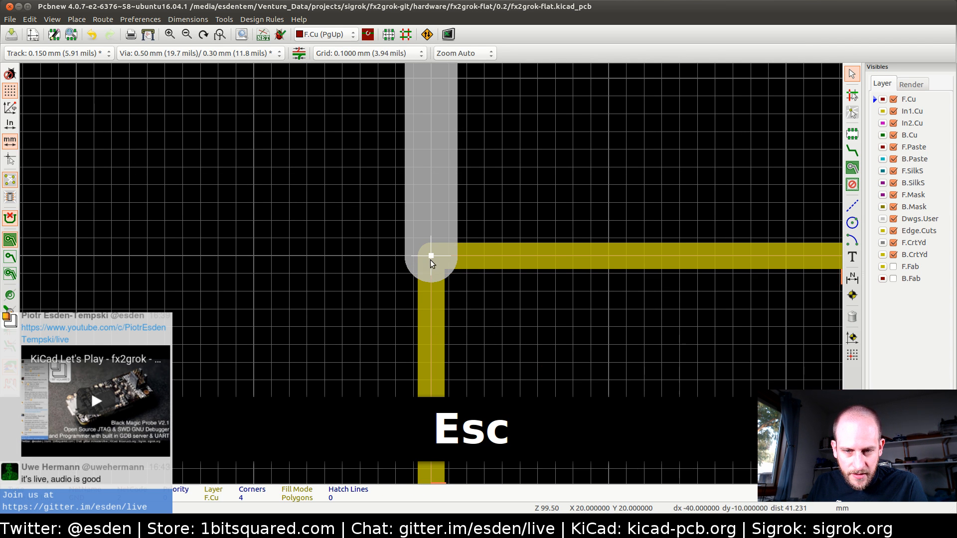
pyautogui.scroll(-8, 431, 273)
pyautogui.scroll(-1, 431, 273)
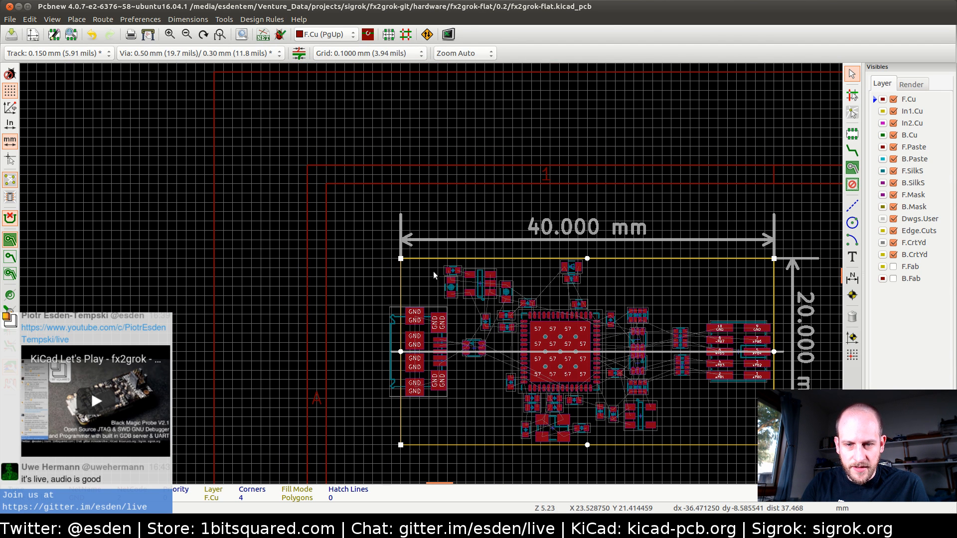
pyautogui.press('b')
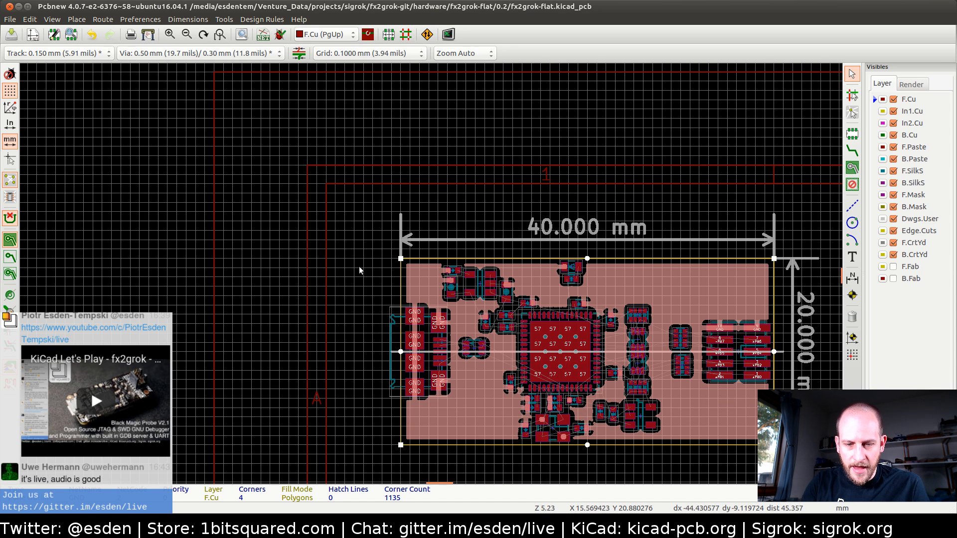
pyautogui.press('n')
pyautogui.press('b')
pyautogui.press('n')
pyautogui.press('b')
pyautogui.press('n')
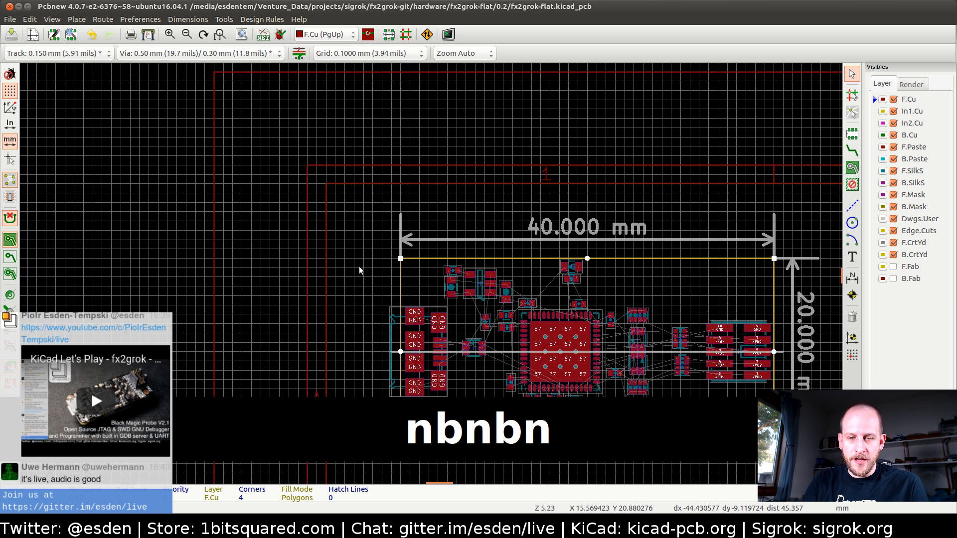
pyautogui.press('b')
pyautogui.click(340, 279)
pyautogui.moveTo(554, 336); pyautogui.dragTo(520, 238, button='middle')
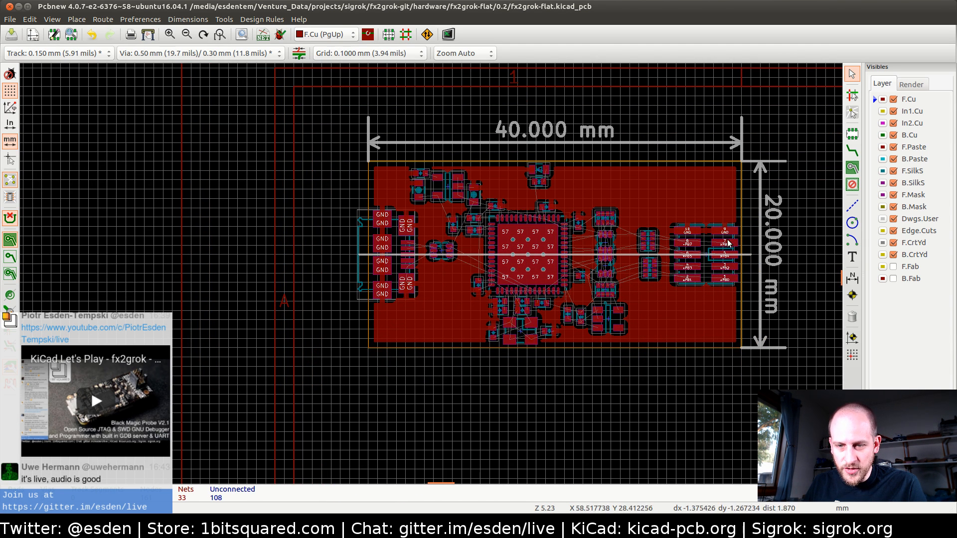
pyautogui.scroll(2, 552, 289)
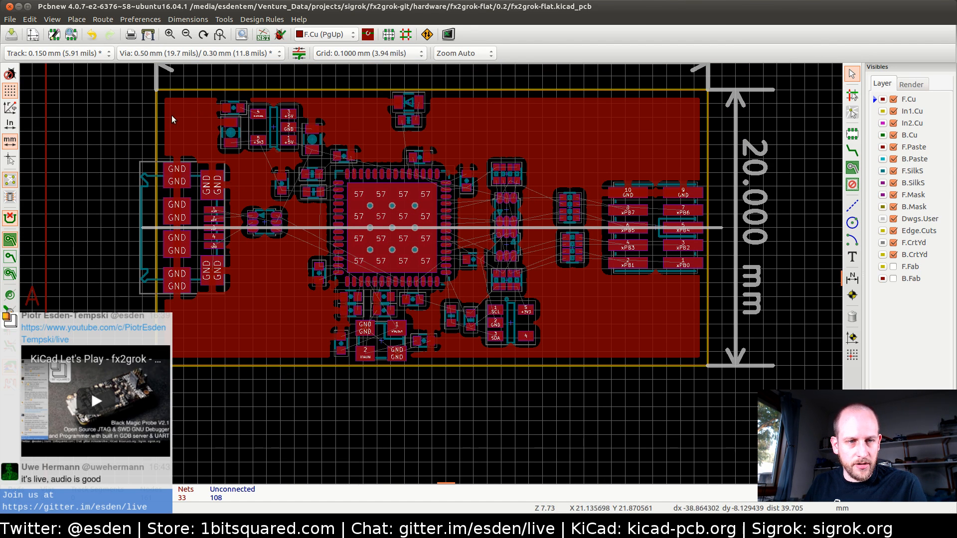
pyautogui.moveTo(171, 115); pyautogui.dragTo(241, 189, button='middle')
pyautogui.click(229, 165)
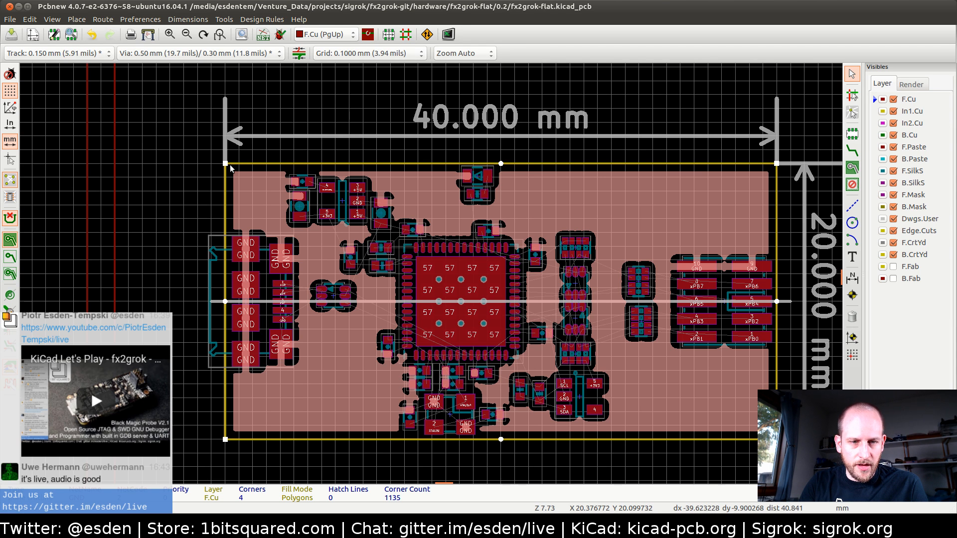
pyautogui.press('d')
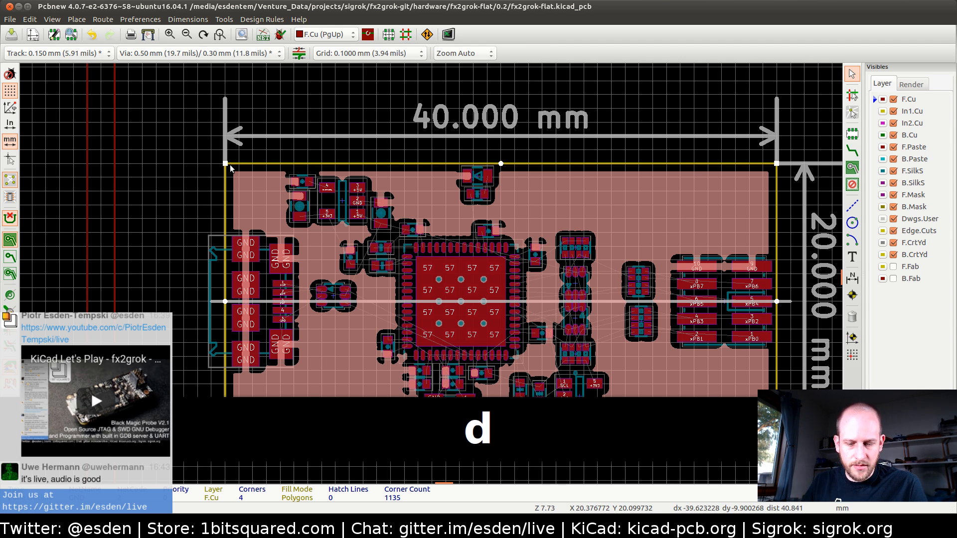
pyautogui.press('m')
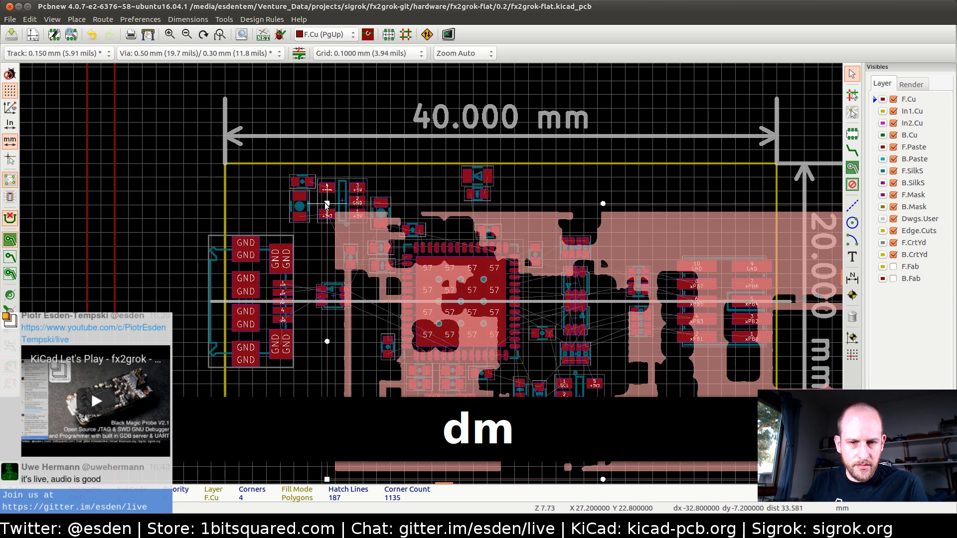
pyautogui.press('Escape')
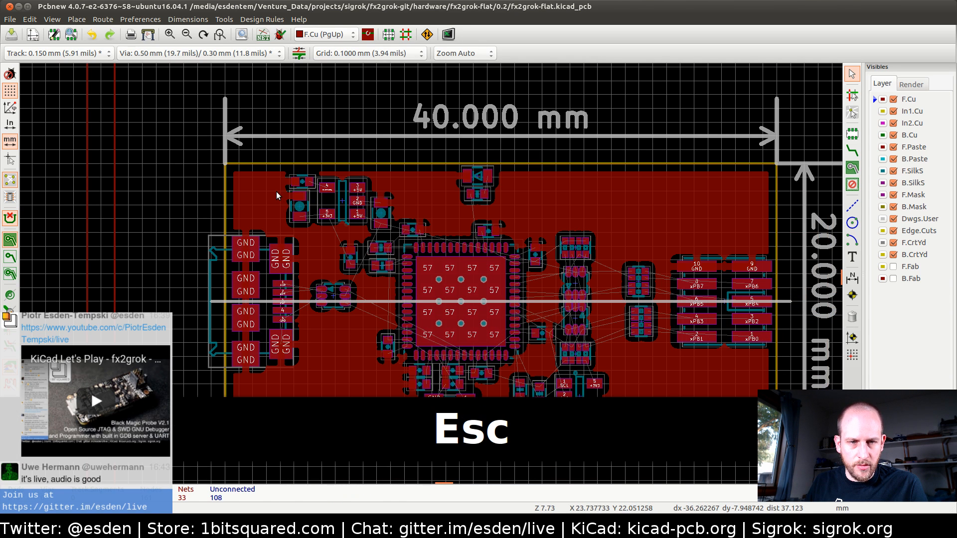
# - Duplicate the F.Cu GND zone in place, exactly over the board outline
pyautogui.click(230, 174)
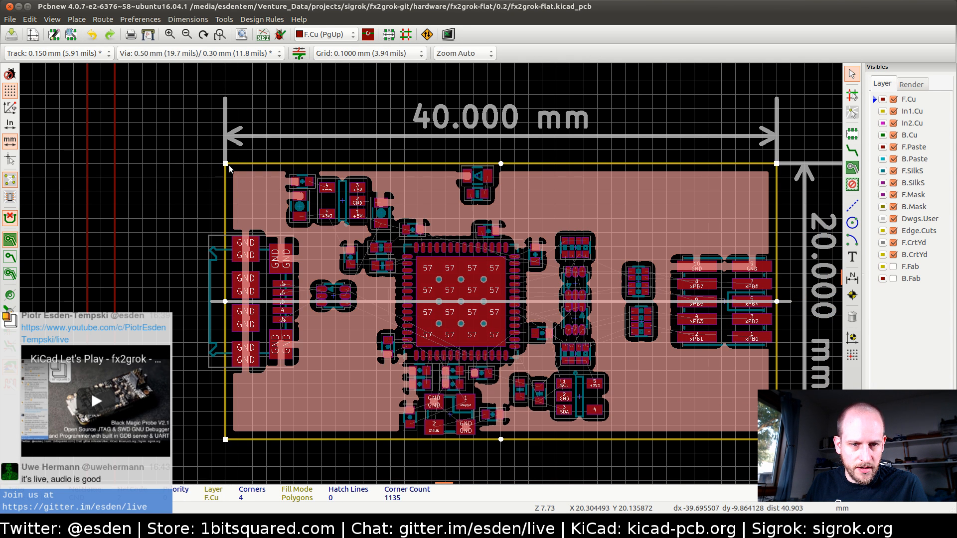
pyautogui.rightClick(230, 169)
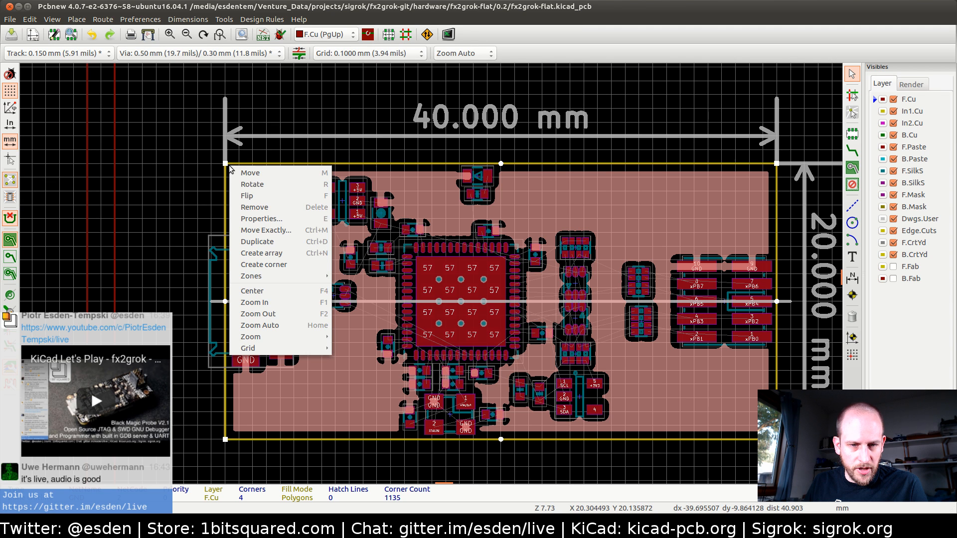
pyautogui.press('Escape')
pyautogui.hotkey('ctrl', 'd')
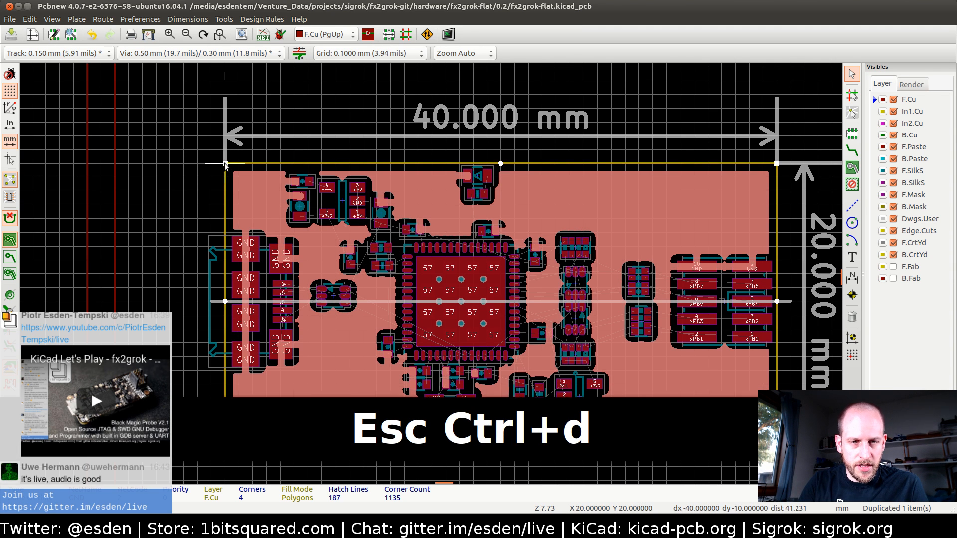
pyautogui.press('Return')
# - Assign the duplicated zone to layer B.Cu, keeping the GND net
pyautogui.press('e')
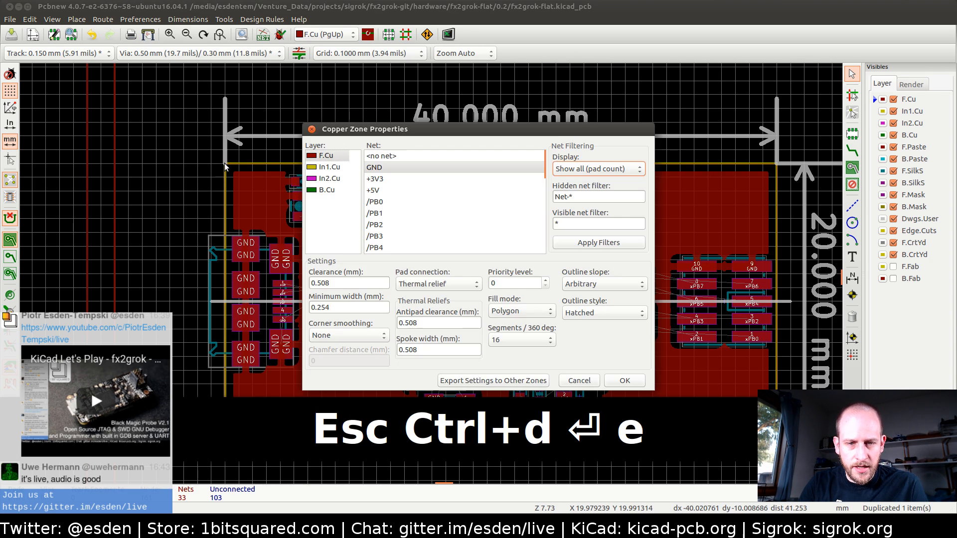
pyautogui.click(332, 192)
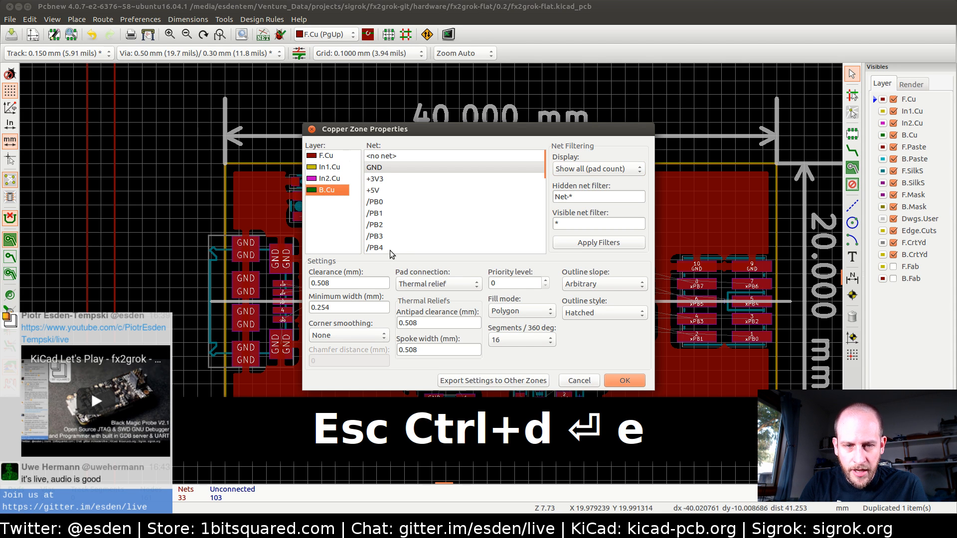
pyautogui.press('Return')
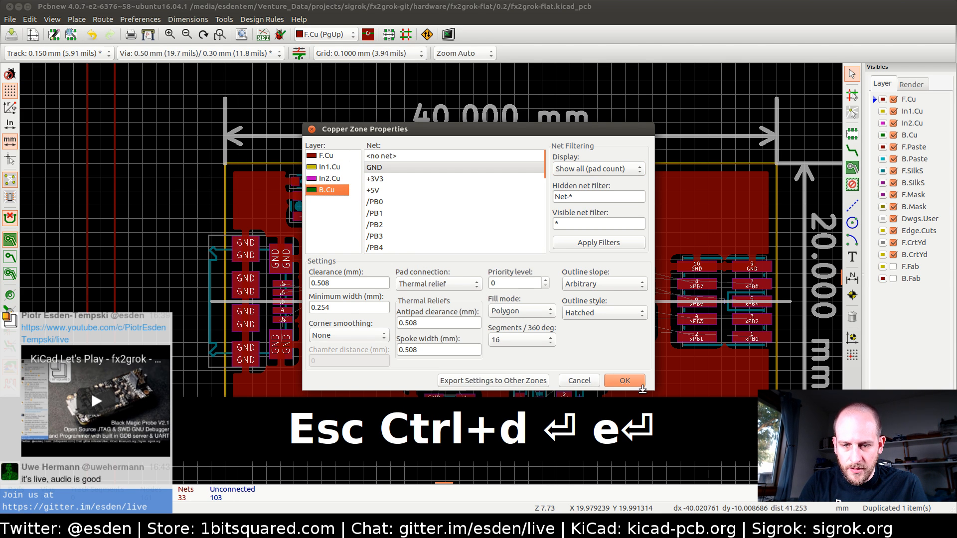
pyautogui.click(630, 379)
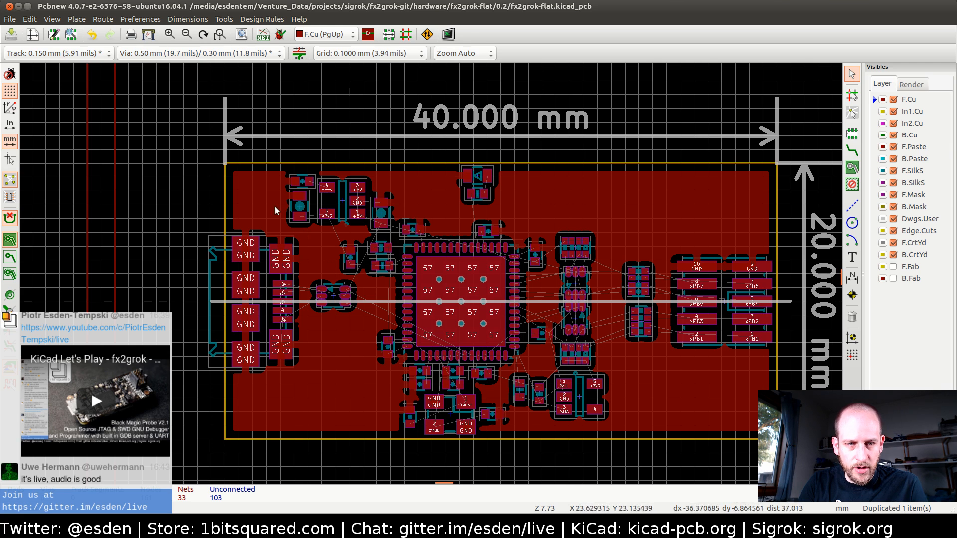
# - Duplicate the F.Cu GND zone exactly over the board outline and assign the copy to layer In1.Cu, keeping the GND net
pyautogui.click(226, 168)
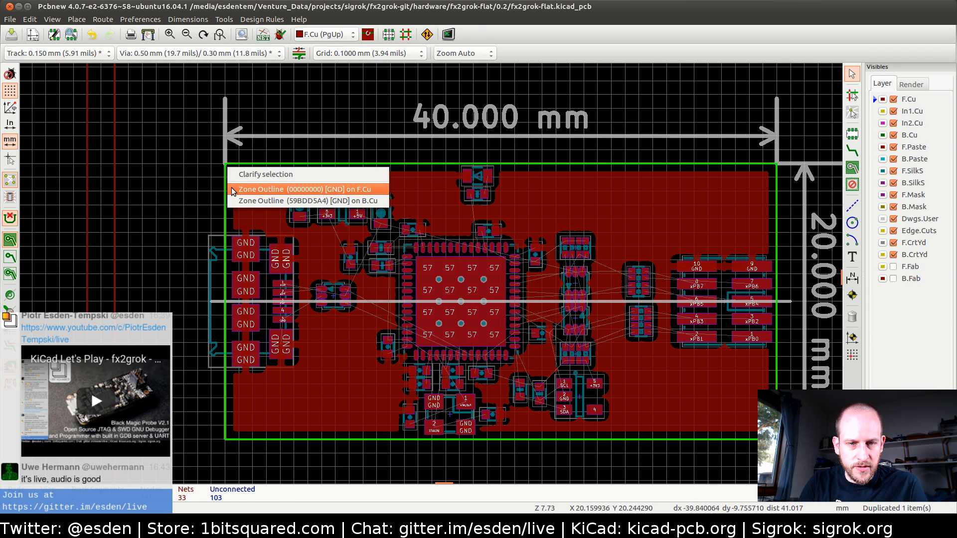
pyautogui.click(232, 188)
pyautogui.hotkey('ctrl', 'd')
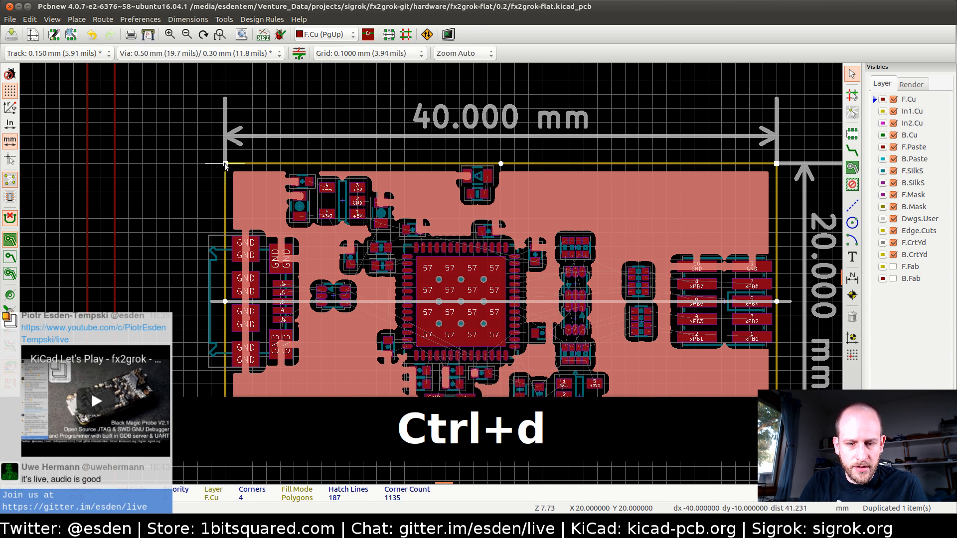
pyautogui.press('Return')
pyautogui.press('e')
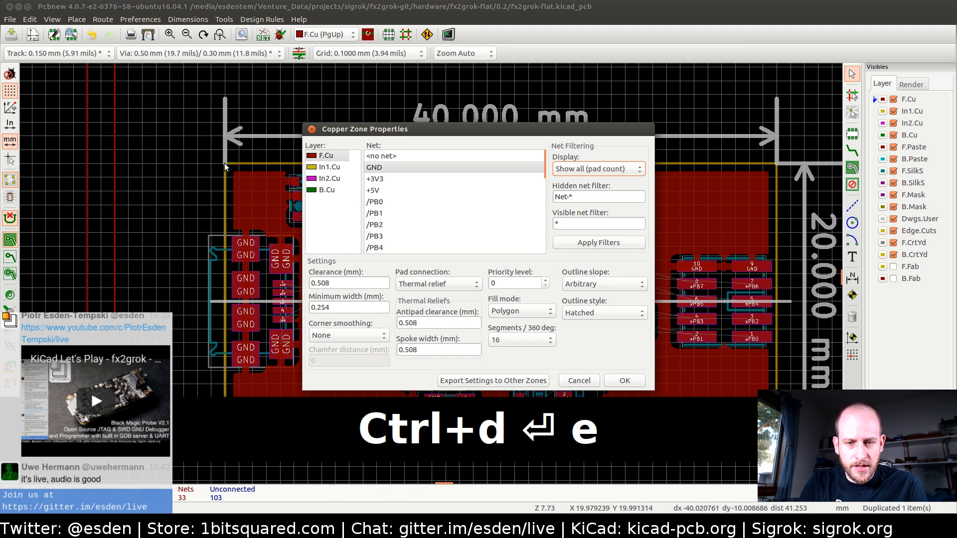
pyautogui.click(325, 168)
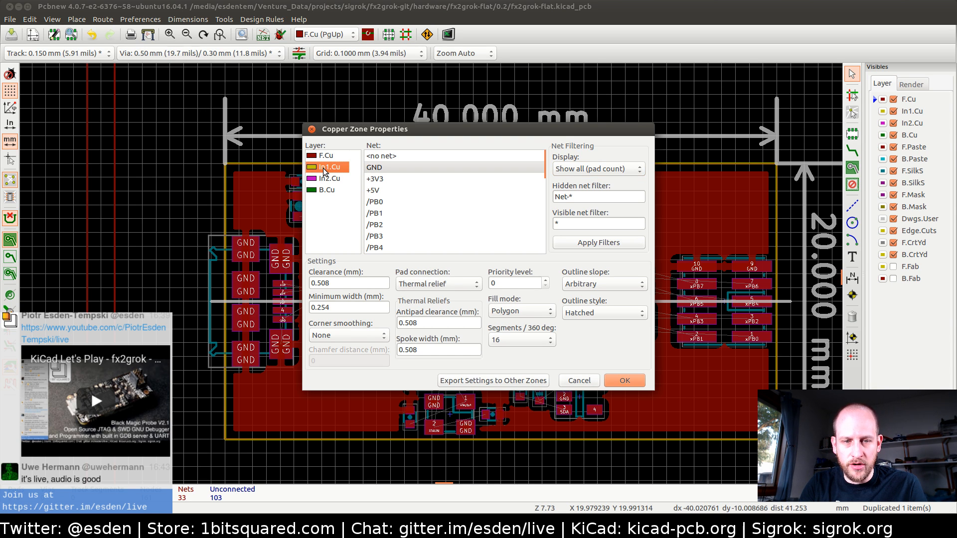
pyautogui.click(624, 380)
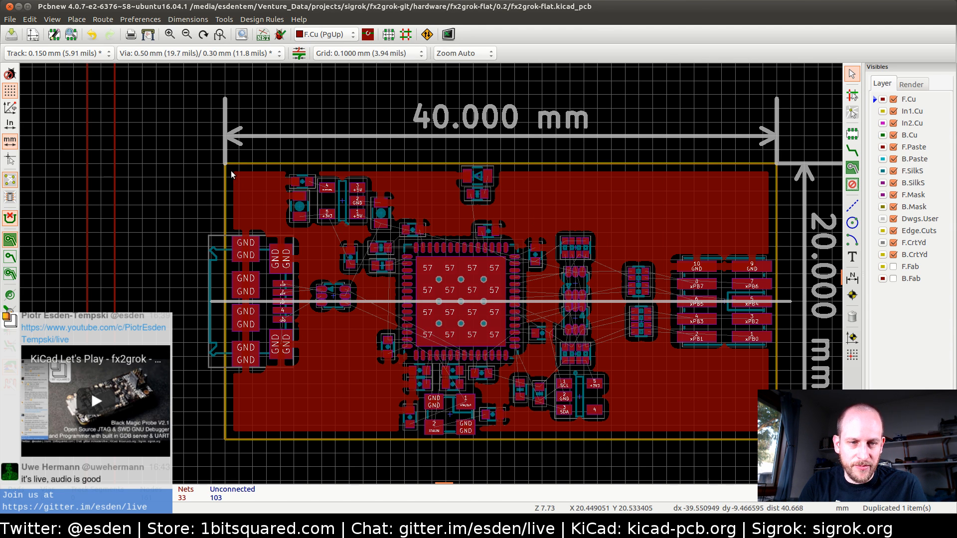
# - Duplicate the F.Cu GND zone once more and align the copy exactly with the board outline
pyautogui.hotkey('ctrl', 'd')
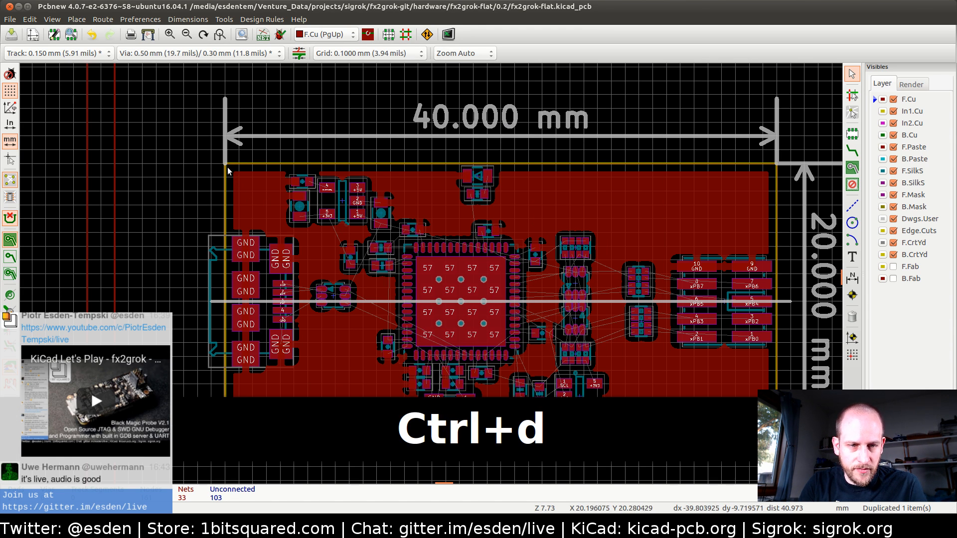
pyautogui.click(242, 189)
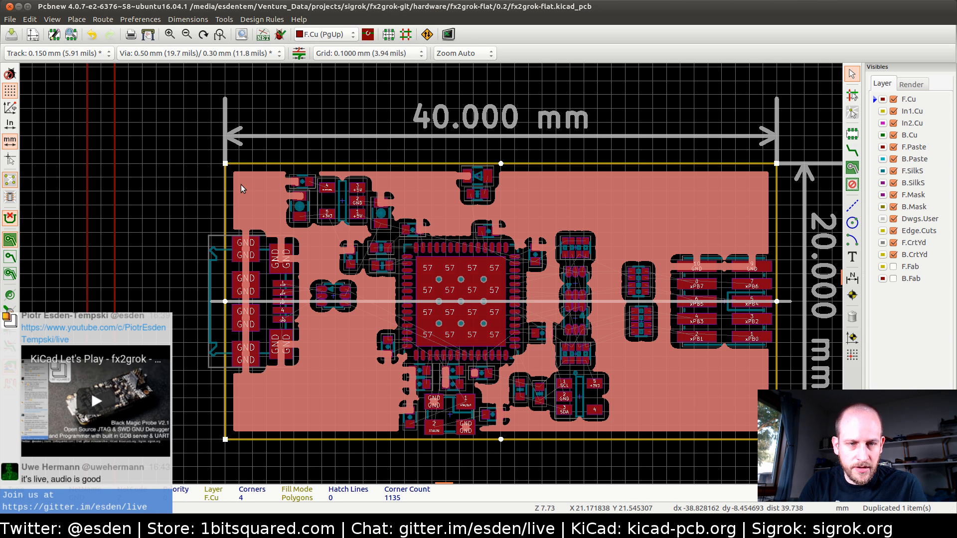
pyautogui.hotkey('ctrl', 'd')
pyautogui.click(225, 185)
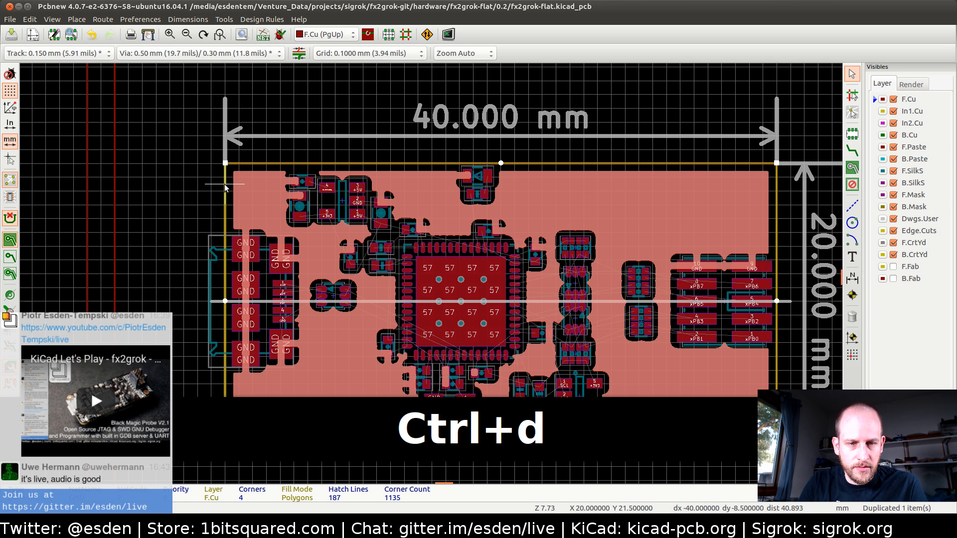
pyautogui.press('Down')
pyautogui.press('Up')
pyautogui.press('Down')
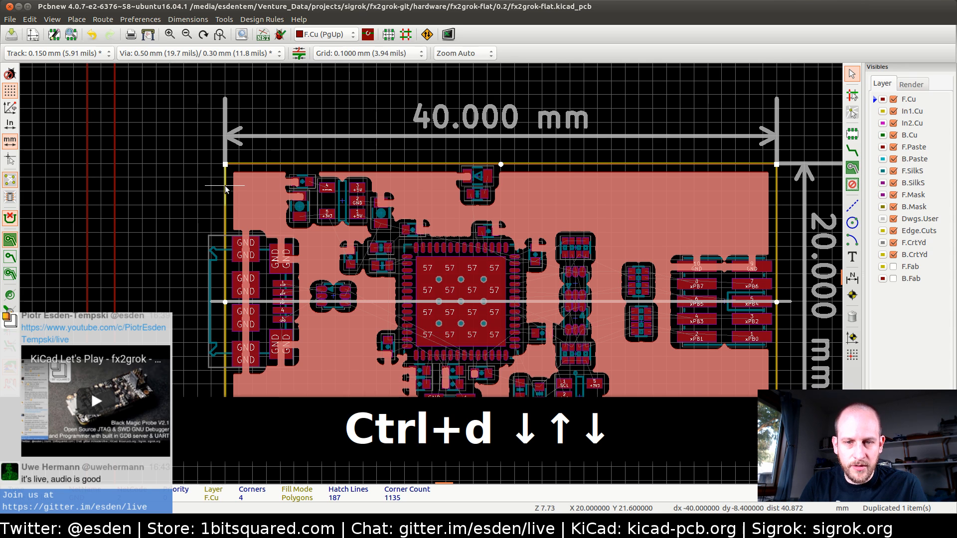
pyautogui.press('Return')
# - Assign the newest duplicated zone to layer In2.Cu and net +3V3
pyautogui.press('e')
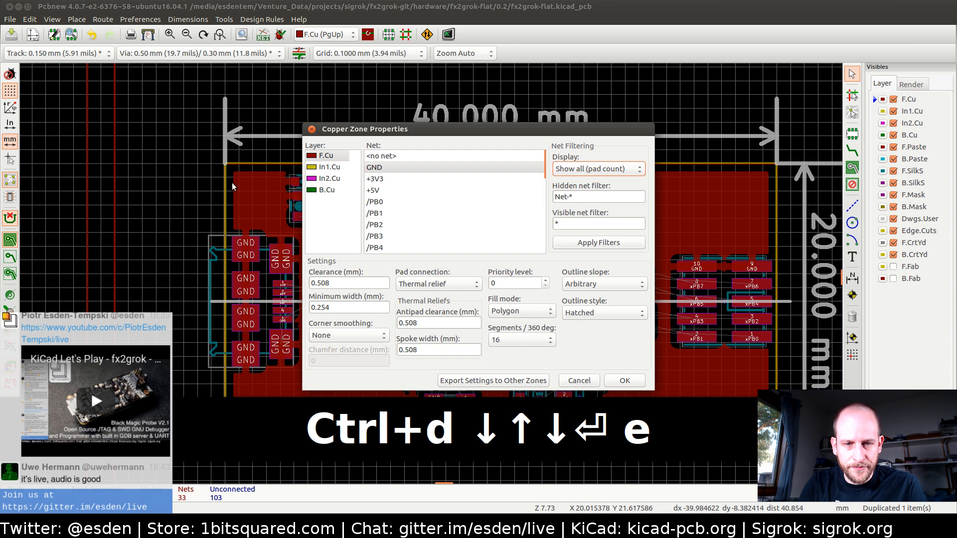
pyautogui.click(329, 179)
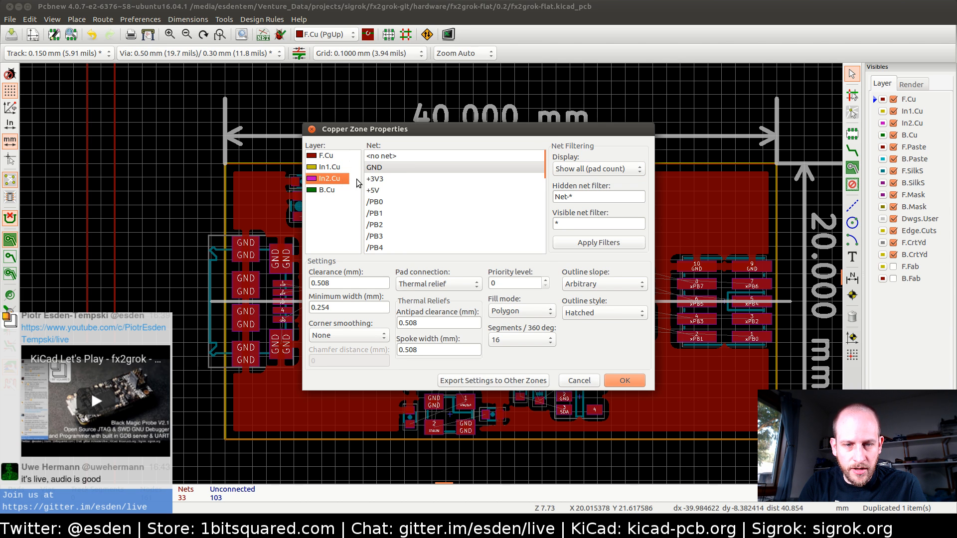
pyautogui.click(374, 179)
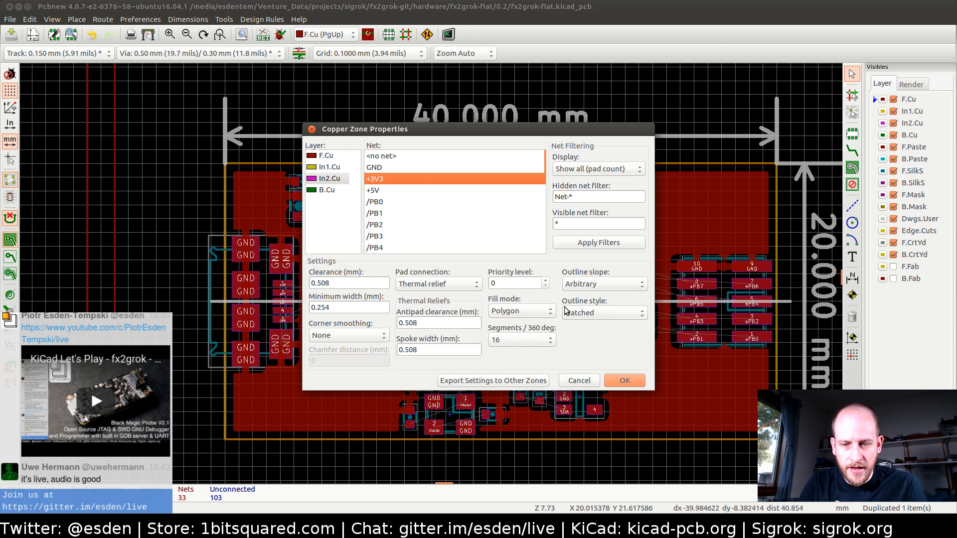
pyautogui.click(618, 381)
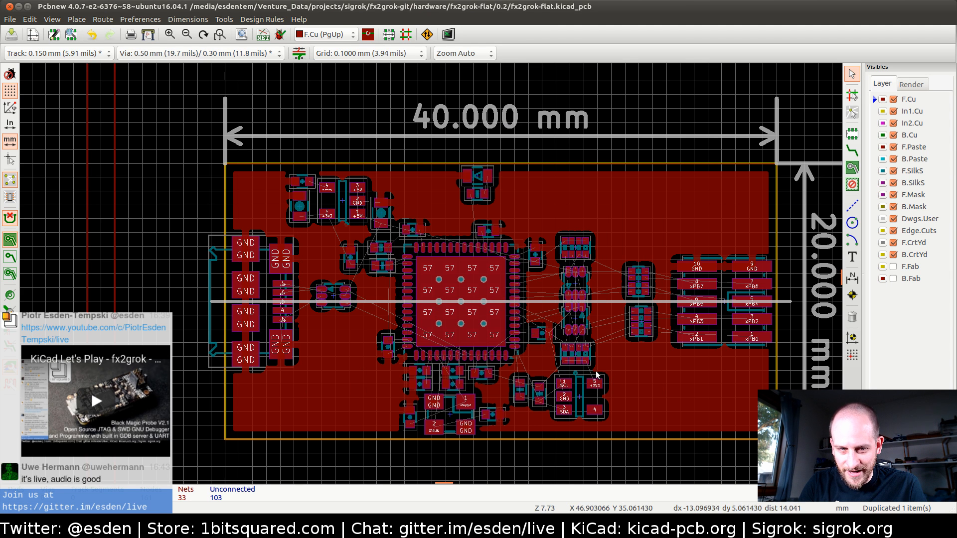
# - Delete the duplicated zones on B.Cu, In1.Cu and In2.Cu, keeping only the original F.Cu GND zone
pyautogui.click(231, 169)
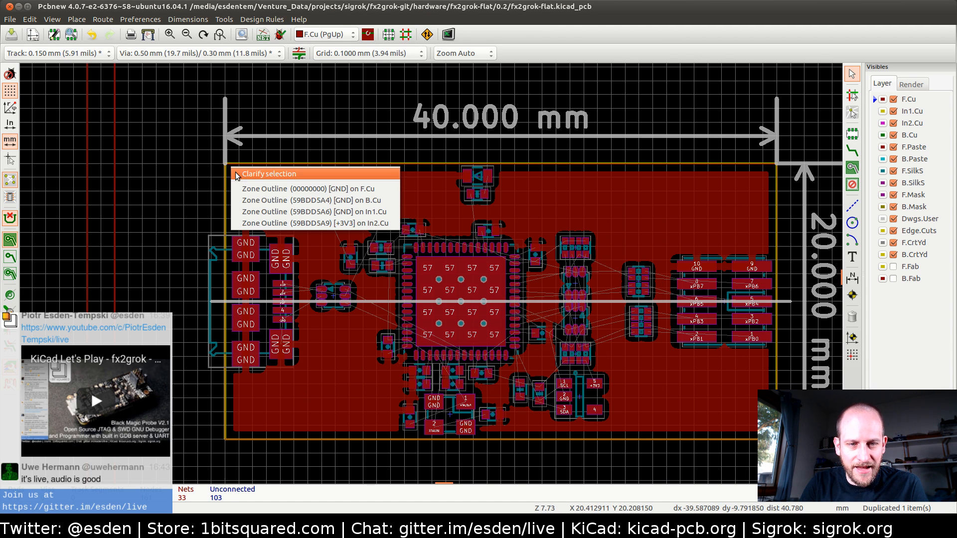
pyautogui.click(244, 196)
pyautogui.press('Delete')
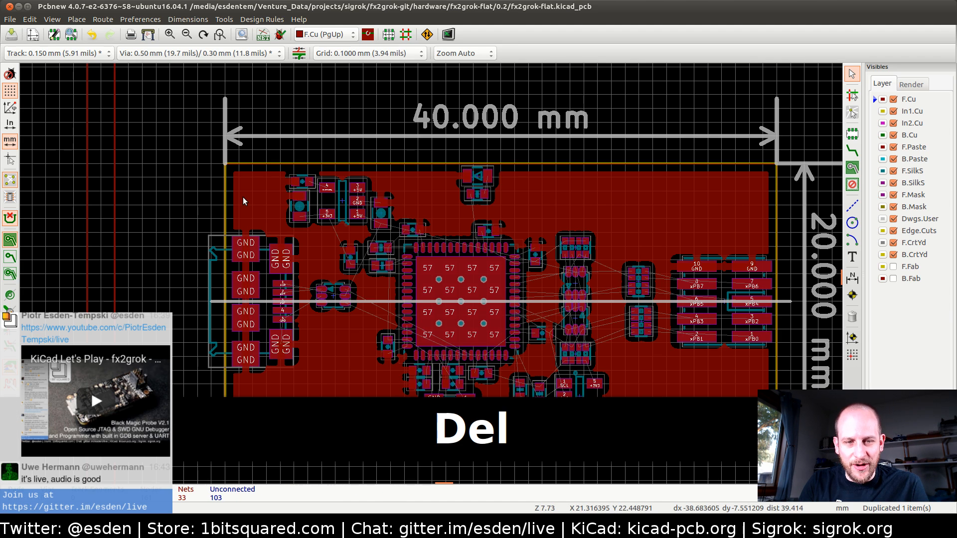
pyautogui.click(228, 171)
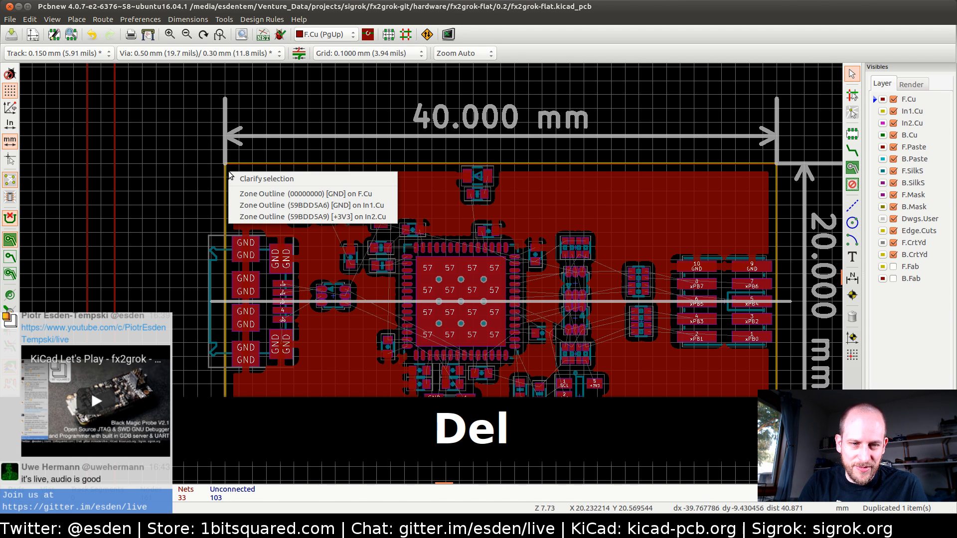
pyautogui.click(234, 200)
pyautogui.press('Delete')
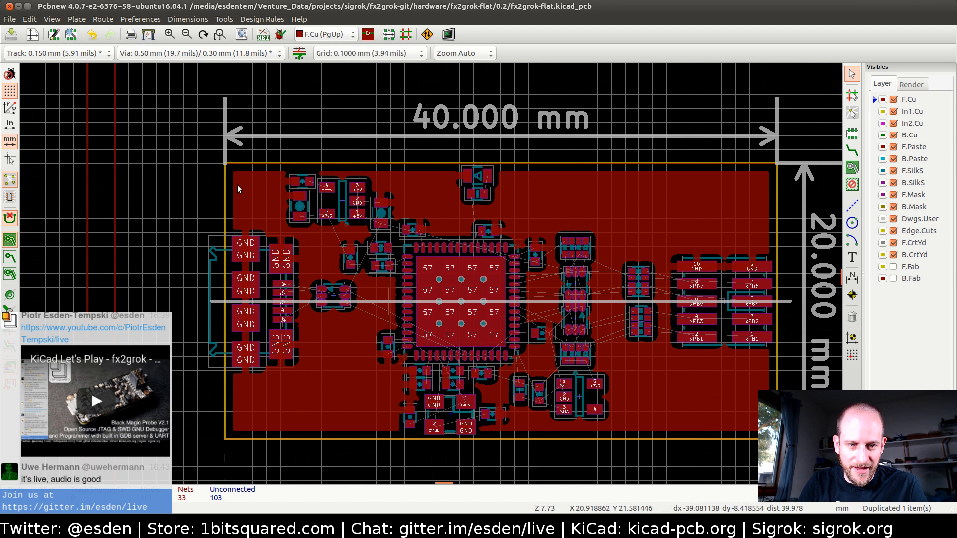
pyautogui.click(230, 166)
pyautogui.click(235, 198)
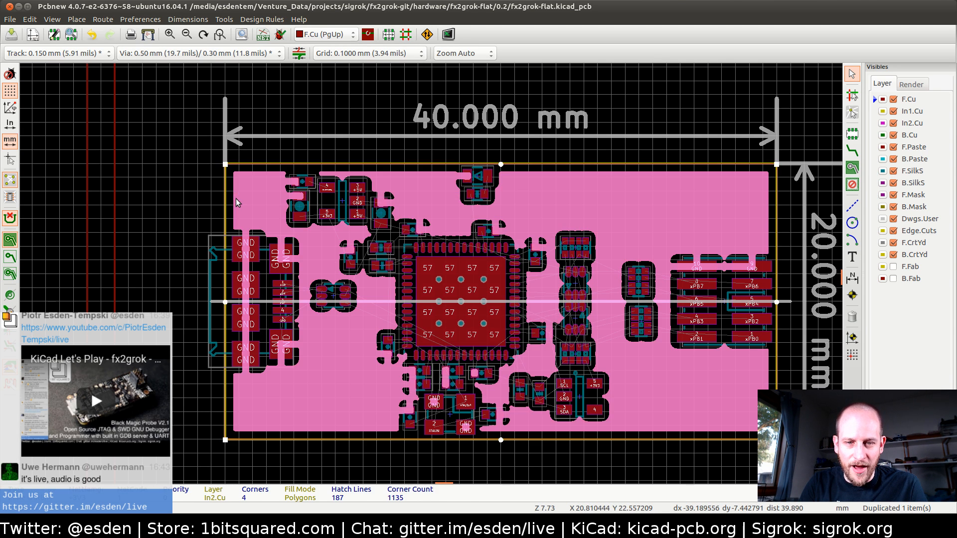
pyautogui.press('Delete')
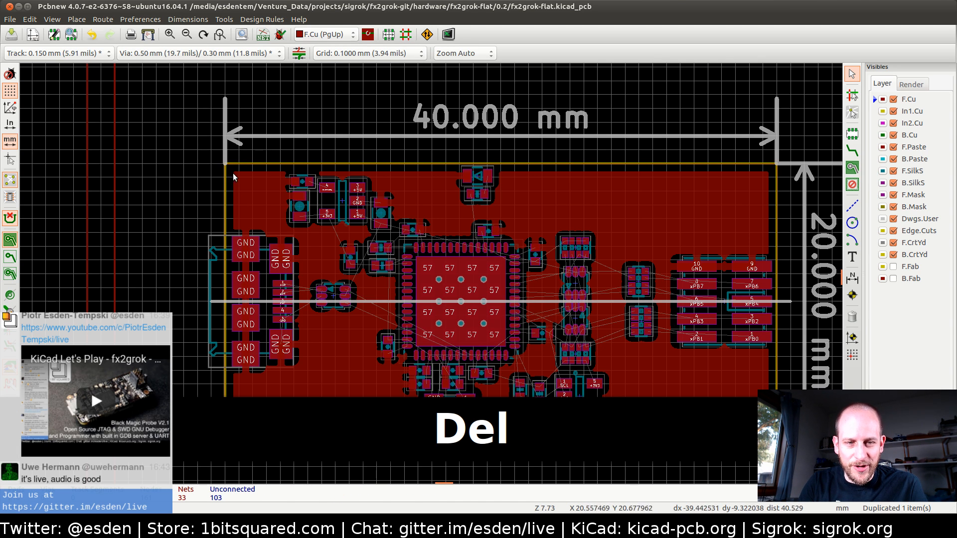
# - Set the F.Cu GND zone's clearance and minimum width both to 0.15 mm
pyautogui.click(233, 177)
pyautogui.press('e')
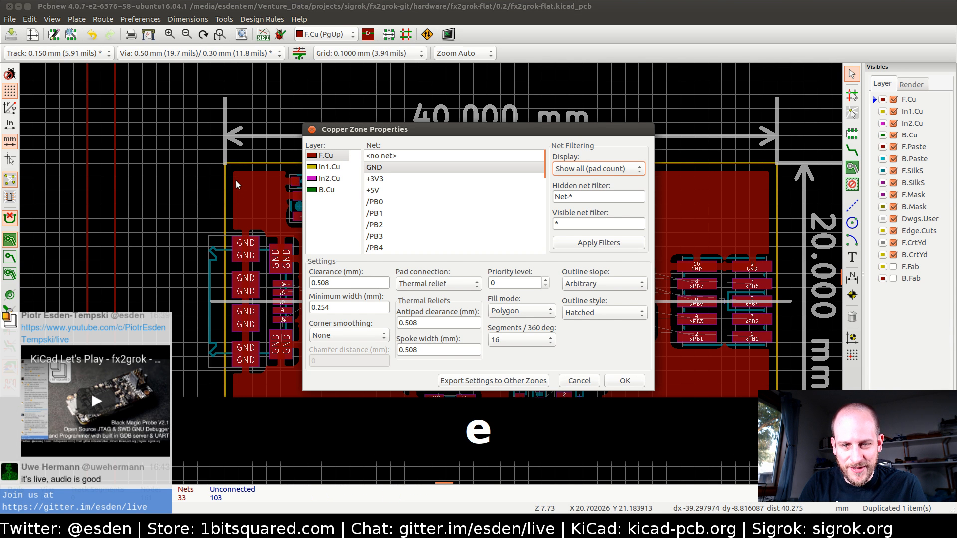
pyautogui.click(346, 283)
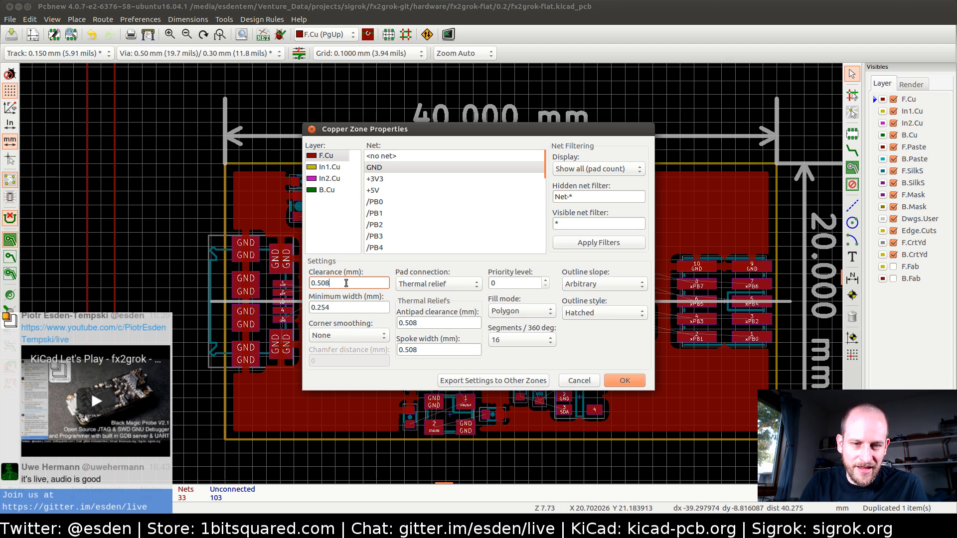
pyautogui.write('15')
pyautogui.press('Tab')
pyautogui.press('Right')
pyautogui.press('BackSpace')
pyautogui.press('BackSpace')
pyautogui.press('BackSpace')
pyautogui.write('15')
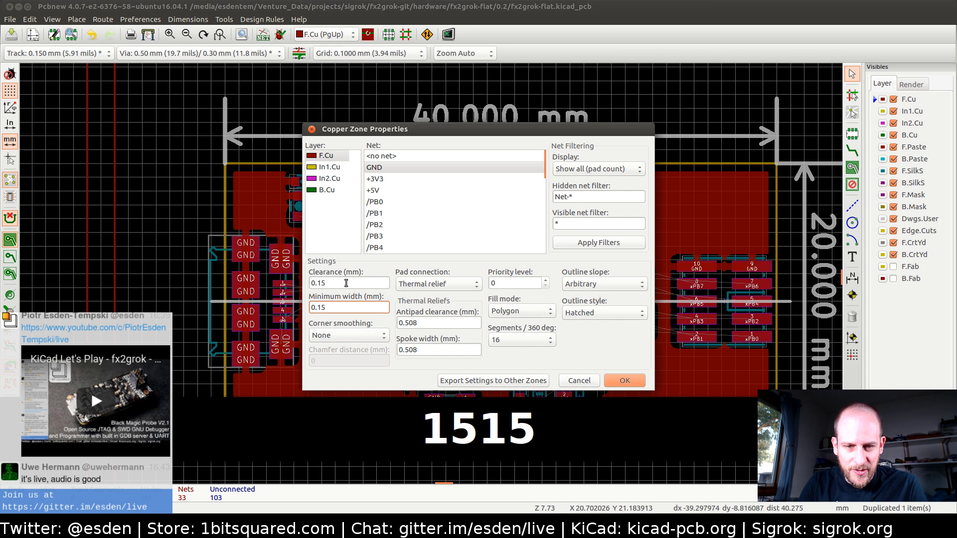
pyautogui.press('Tab')
# - Set the zone's thermal relief to 0.15 mm antipad clearance and 0.2 mm spoke width, and refill the zone
pyautogui.click(444, 322)
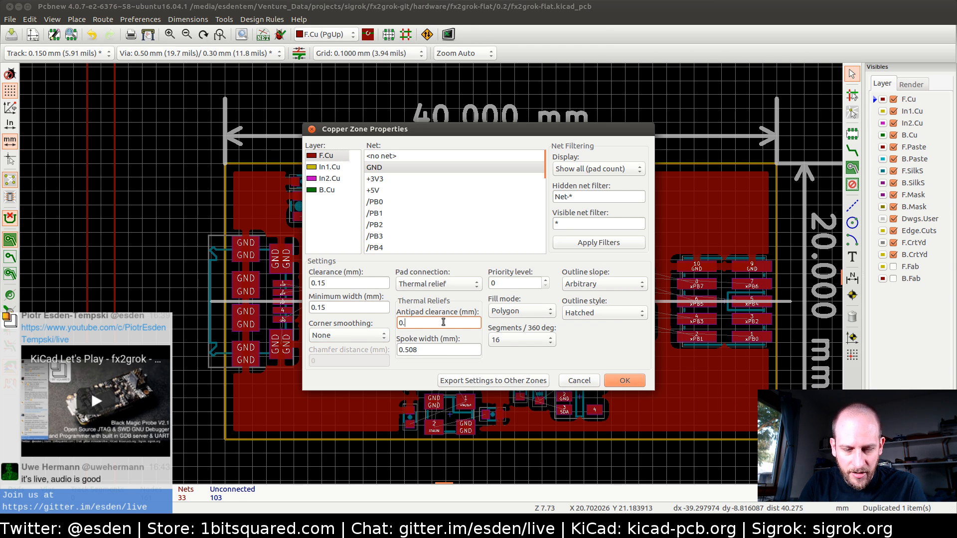
pyautogui.write('15')
pyautogui.press('Tab')
pyautogui.press('Right')
pyautogui.press('BackSpace')
pyautogui.press('BackSpace')
pyautogui.press('BackSpace')
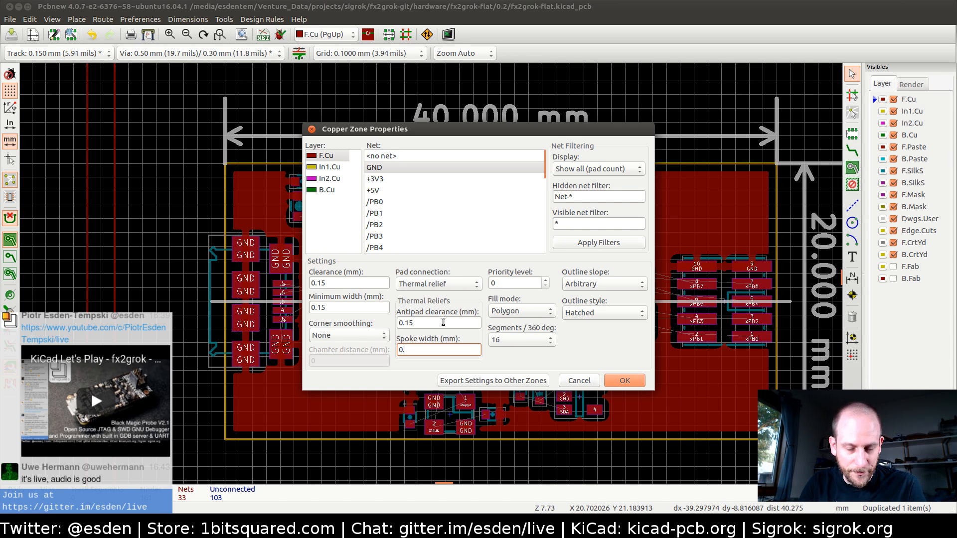
pyautogui.write('2')
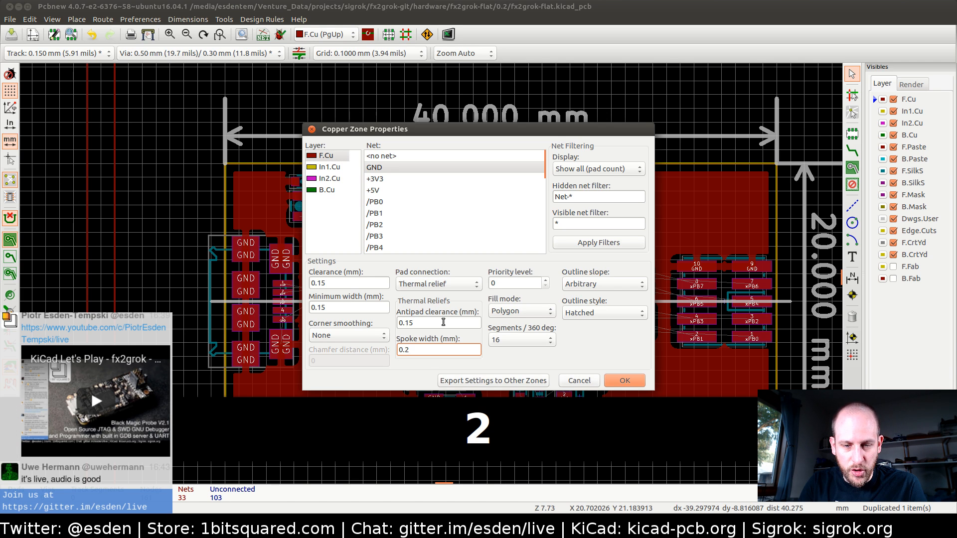
pyautogui.press('Return')
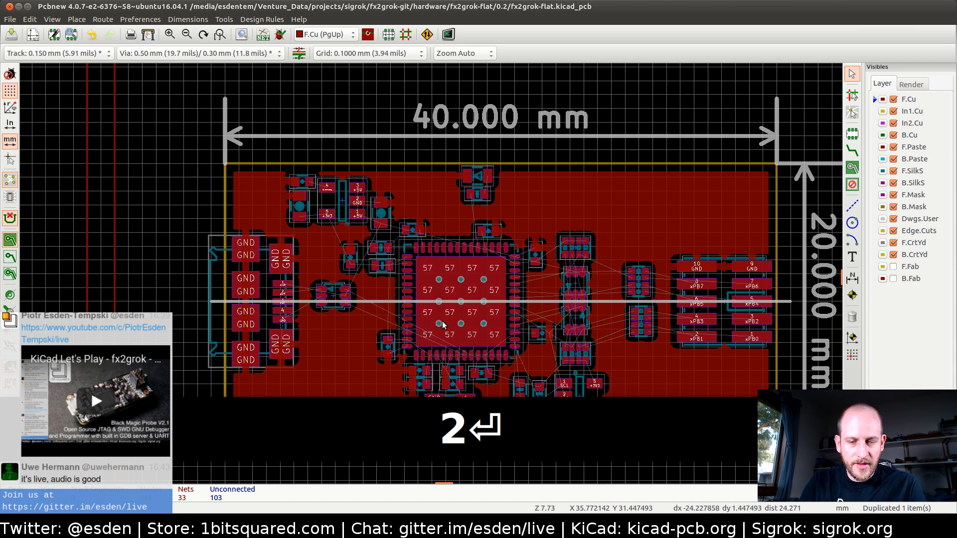
pyautogui.press('b')
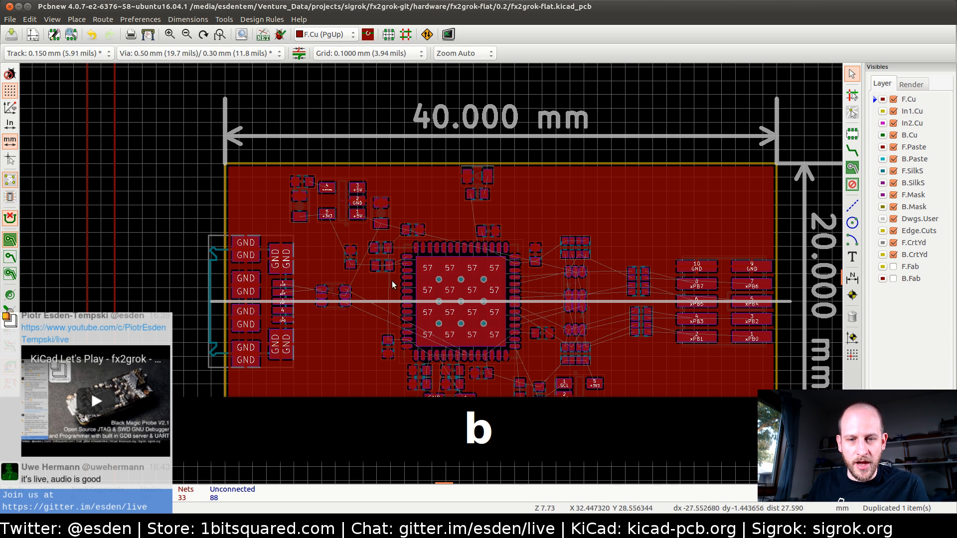
# - Make two in-place duplicates of the F.Cu GND zone, exactly over the board outline
pyautogui.click(231, 172)
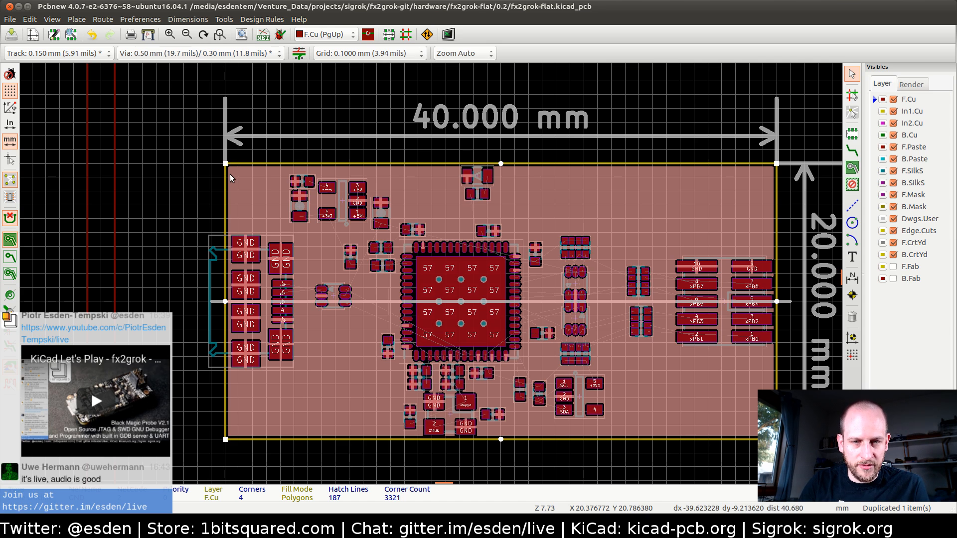
pyautogui.hotkey('ctrl', 'd')
pyautogui.press('Return')
pyautogui.hotkey('ctrl', 'd')
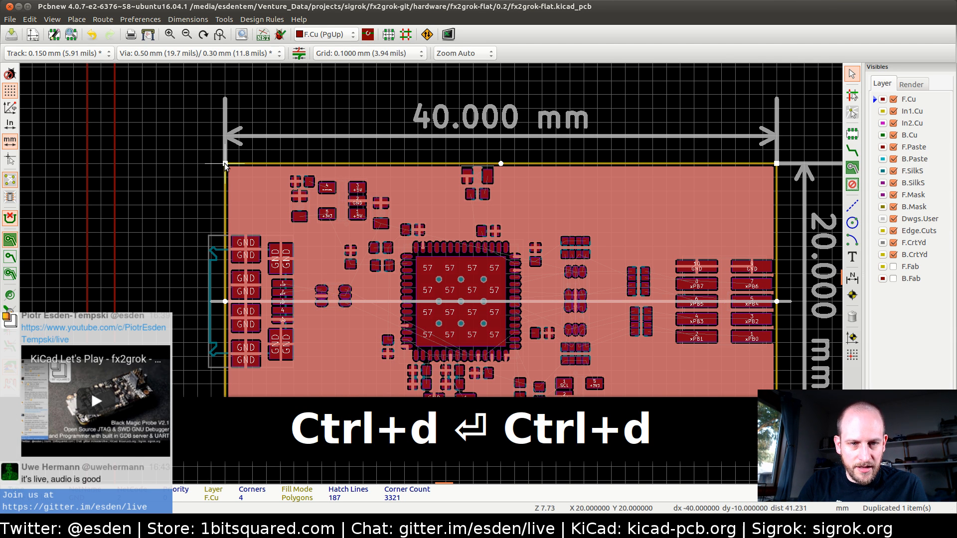
pyautogui.hotkey('ctrl', 'd')
pyautogui.press('e')
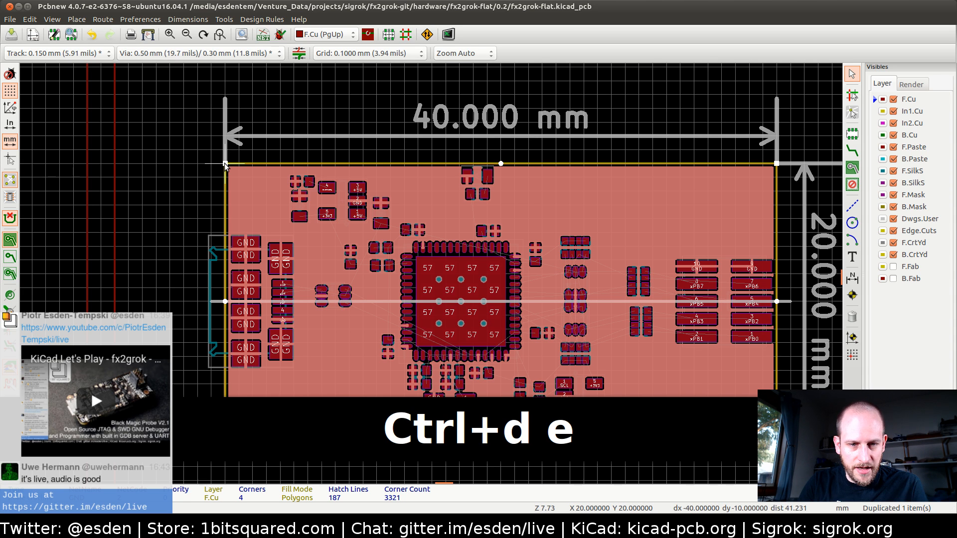
pyautogui.press('Escape')
# - Assign the first of the duplicated GND zones to layer B.Cu, keeping the GND net
pyautogui.press('e')
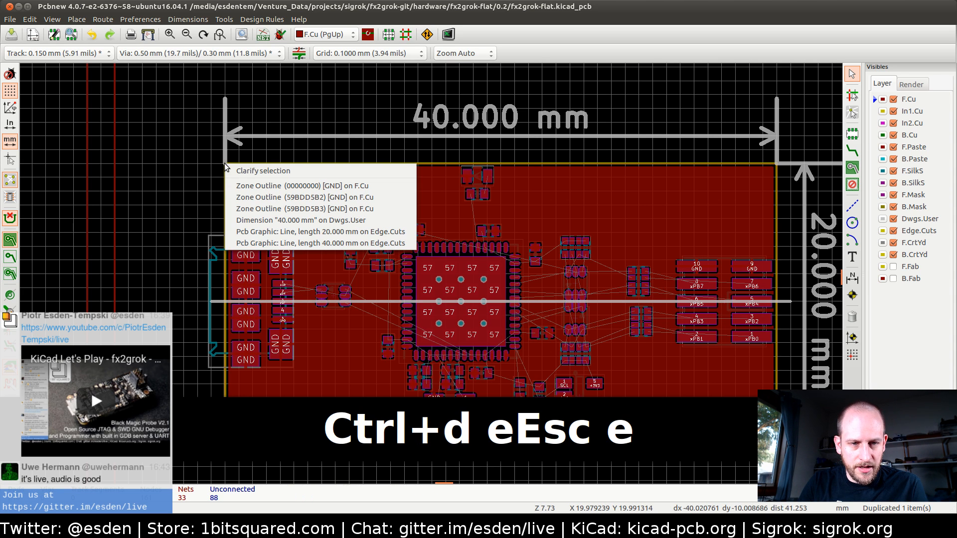
pyautogui.press('Down')
pyautogui.press('Down')
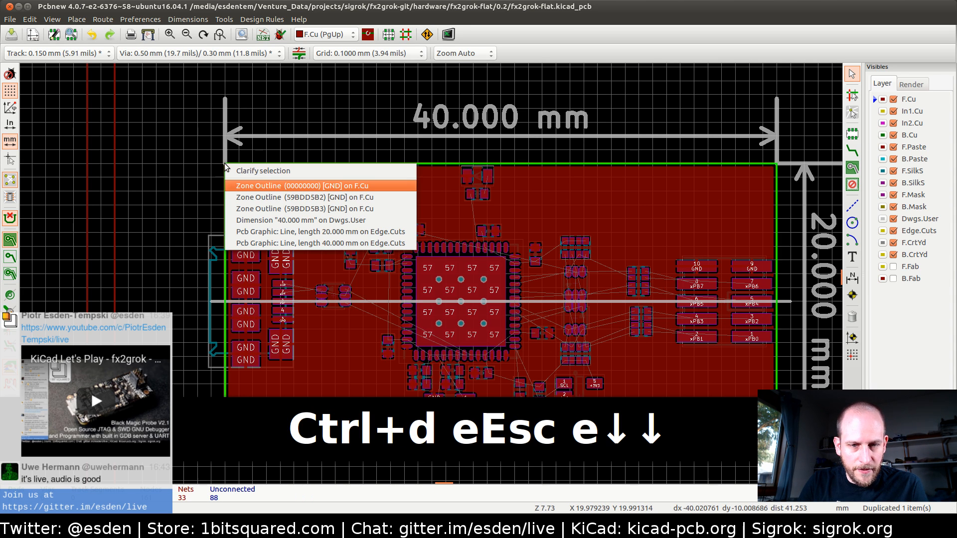
pyautogui.press('Left')
pyautogui.press('Down')
pyautogui.press('Return')
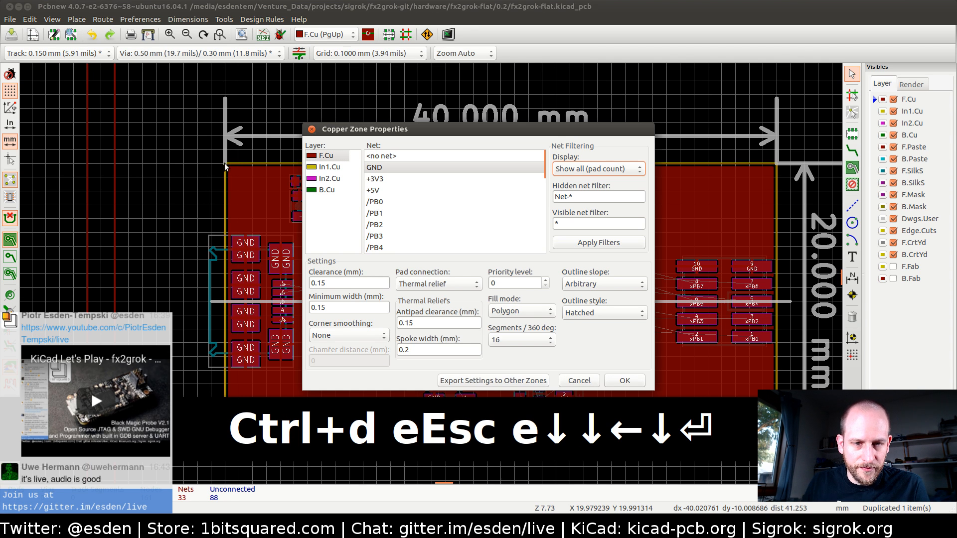
pyautogui.click(327, 189)
pyautogui.click(623, 381)
# - Assign the remaining duplicated GND zone on F.Cu to layer In1.Cu, keeping the GND net
pyautogui.click(230, 173)
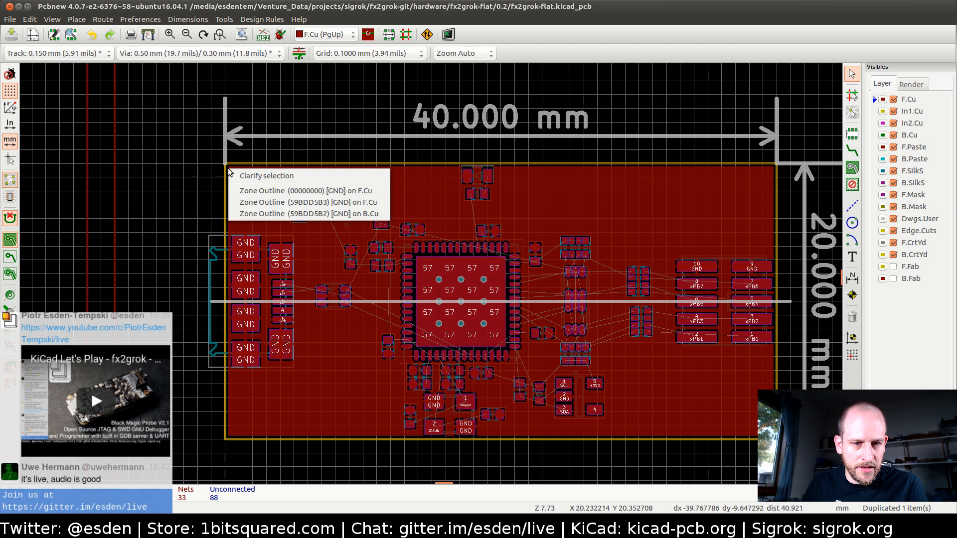
pyautogui.click(238, 202)
pyautogui.press('e')
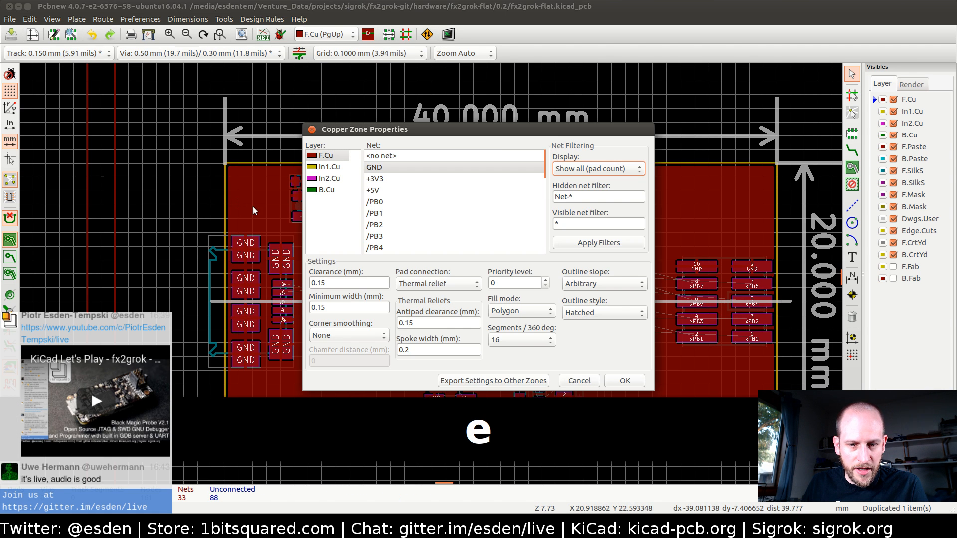
pyautogui.click(321, 168)
pyautogui.click(625, 380)
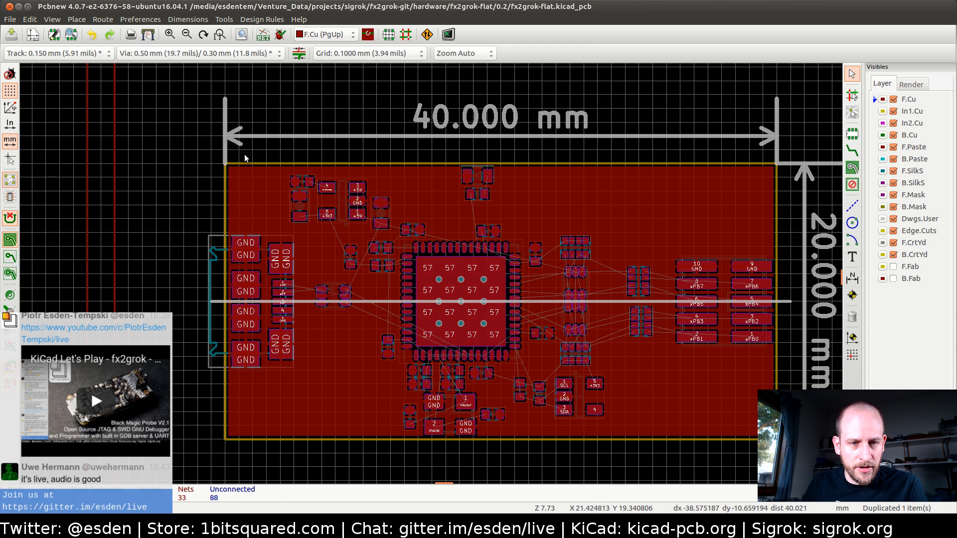
# - Duplicate the F.Cu GND zone in place and assign the copy to layer In2.Cu with the +3V3 net
pyautogui.click(234, 174)
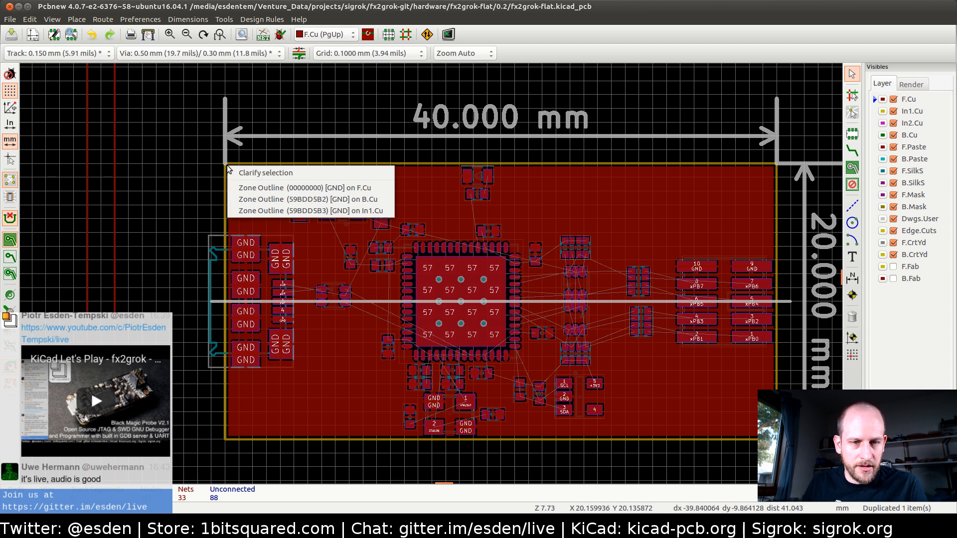
pyautogui.click(238, 193)
pyautogui.hotkey('ctrl', 'd')
pyautogui.press('Return')
pyautogui.press('e')
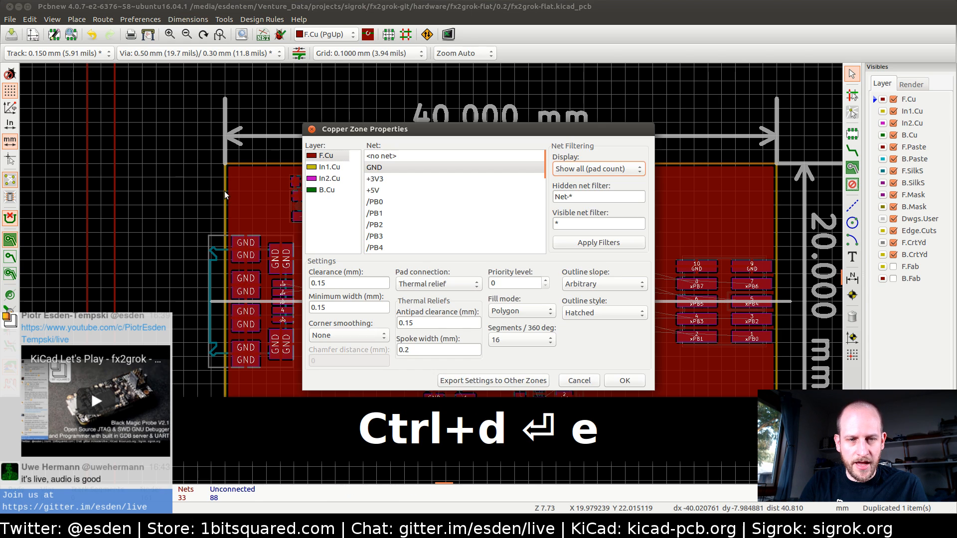
pyautogui.click(324, 179)
pyautogui.click(372, 181)
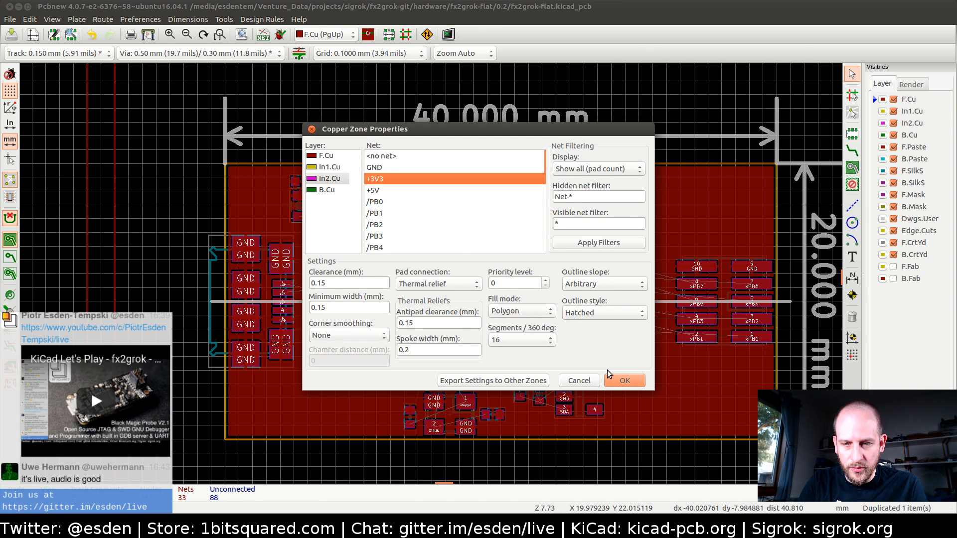
pyautogui.click(624, 381)
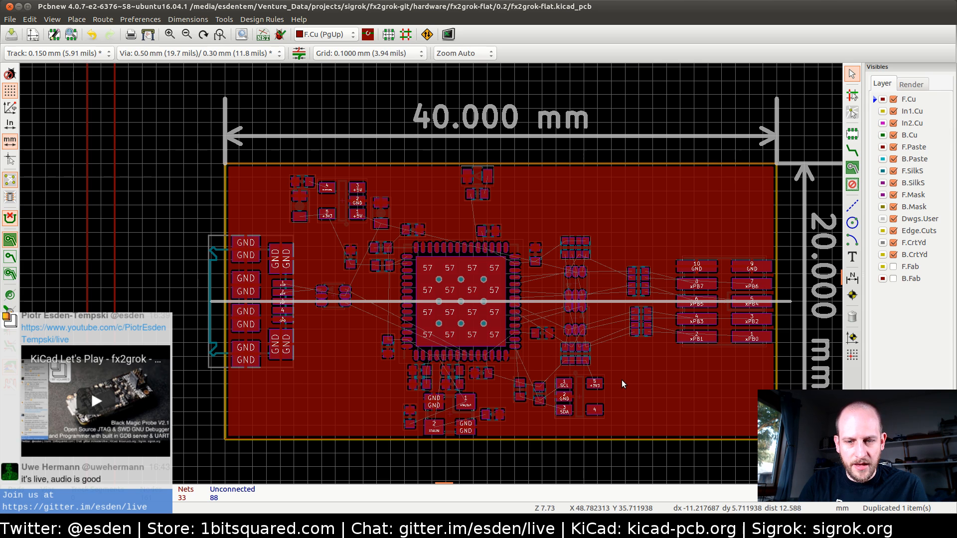
# - Refill the zones, make In1.Cu the active layer, and examine the stacked zone outlines and the pads around the board
pyautogui.press('b')
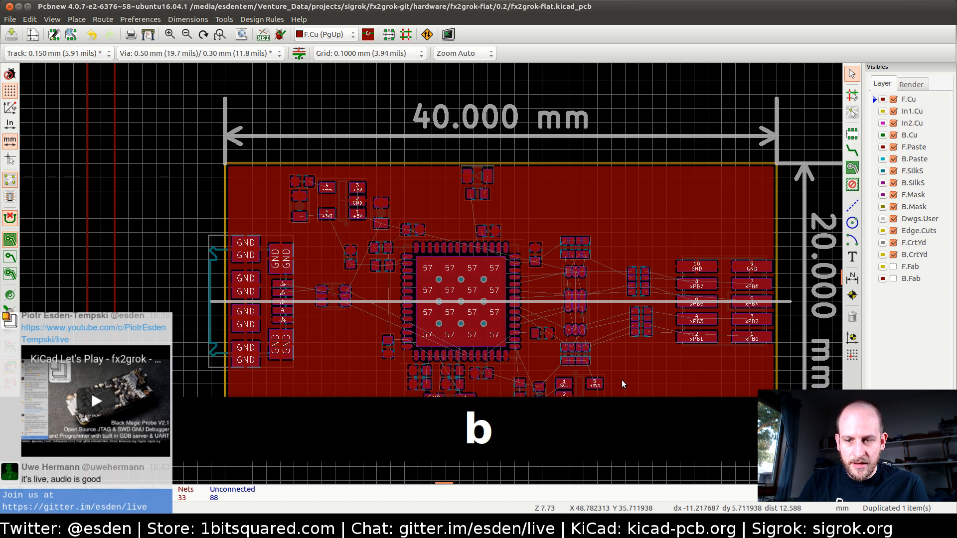
pyautogui.click(875, 111)
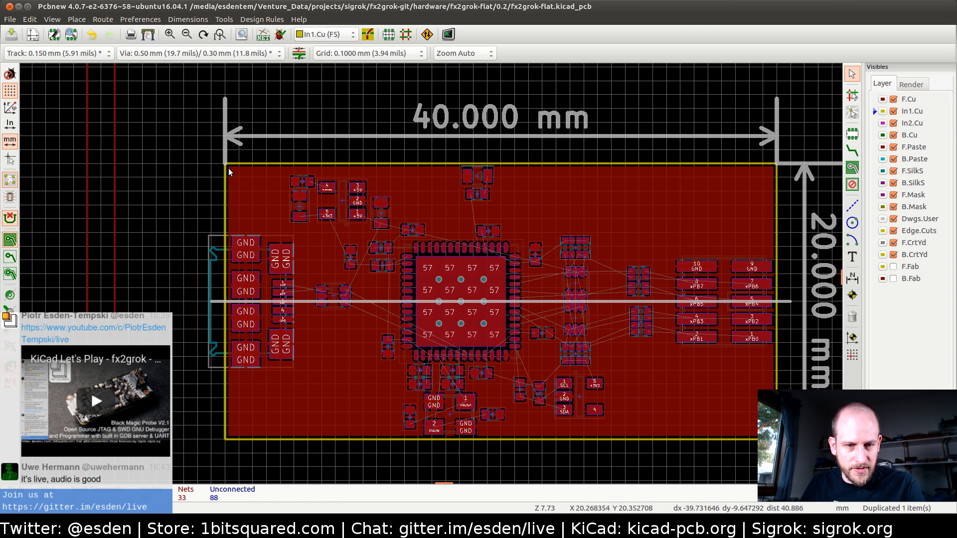
pyautogui.scroll(-2, 229, 171)
pyautogui.scroll(3, 431, 272)
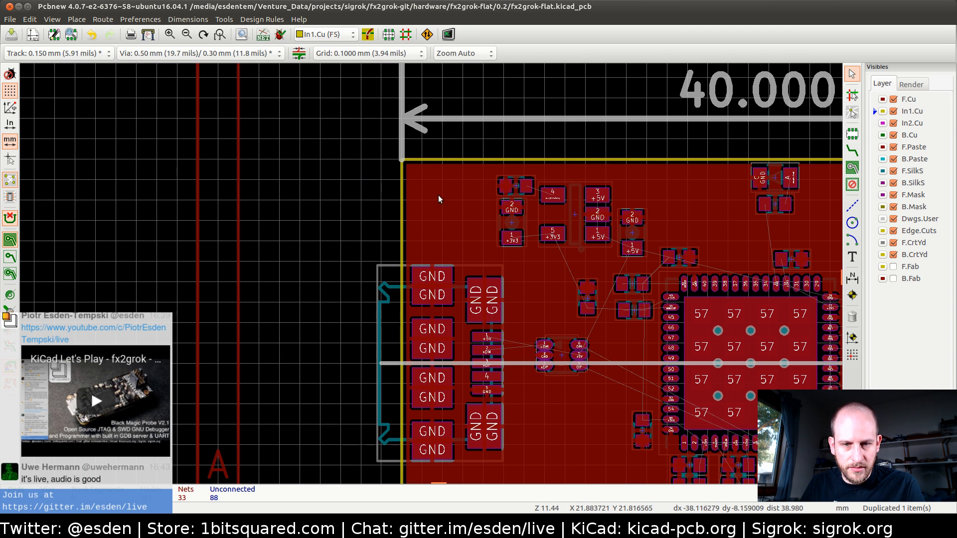
pyautogui.click(408, 161)
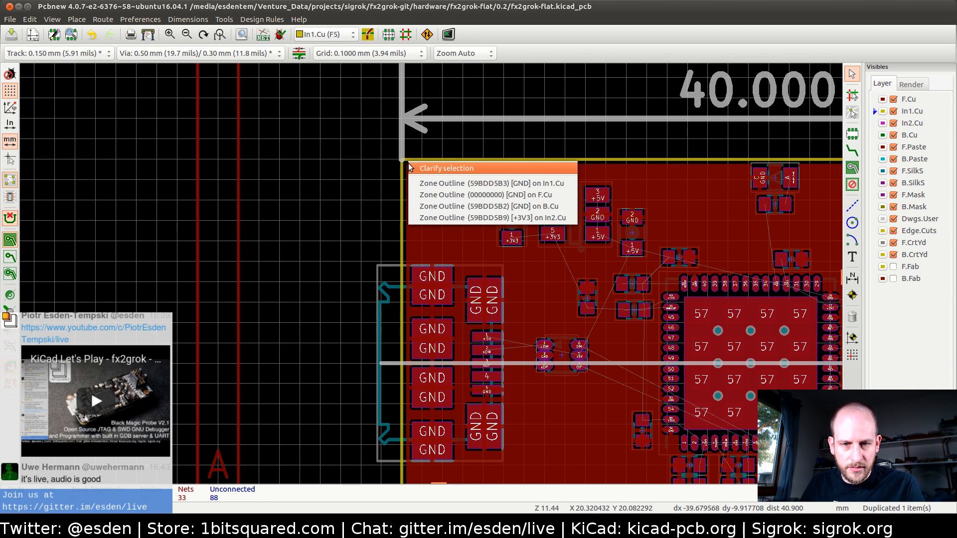
pyautogui.click(421, 206)
pyautogui.scroll(-3, 448, 226)
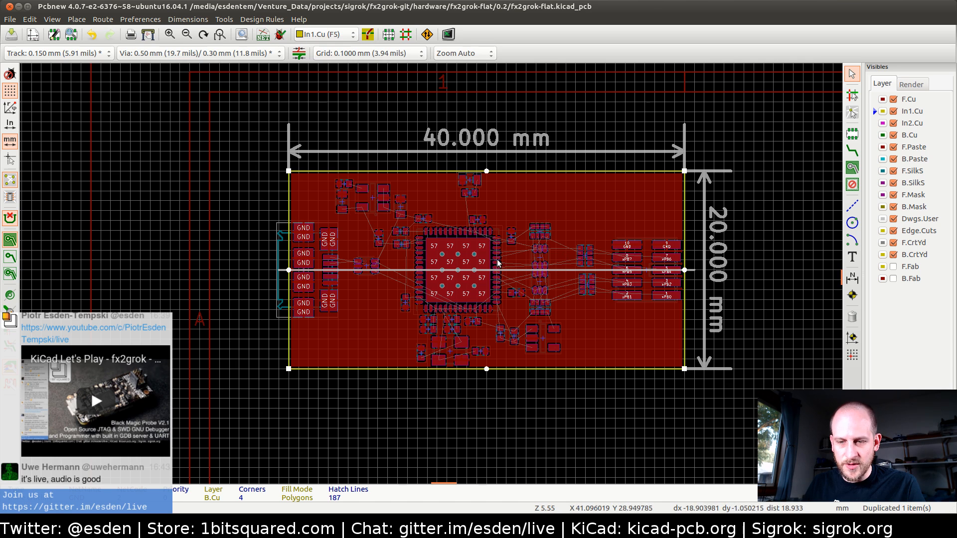
pyautogui.press('Escape')
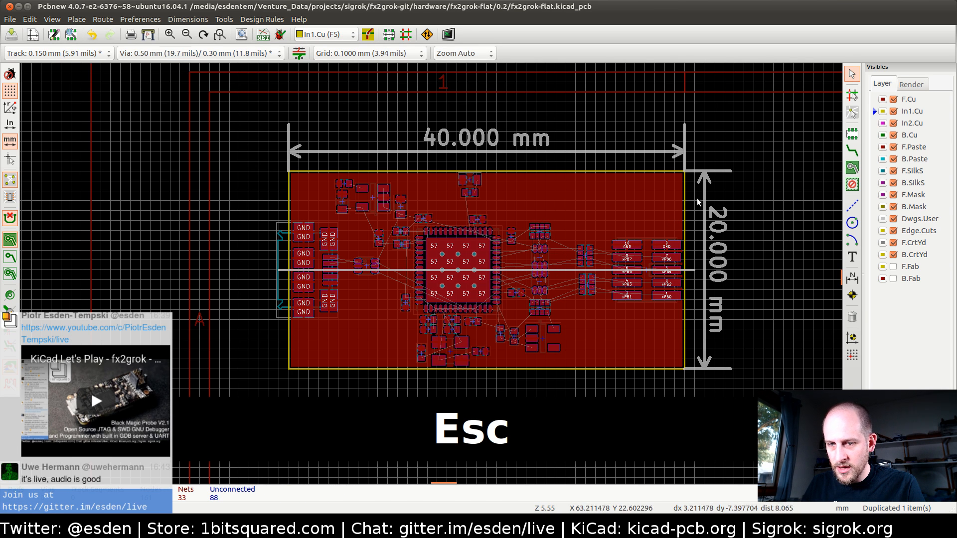
pyautogui.scroll(3, 458, 264)
pyautogui.scroll(-1, 518, 340)
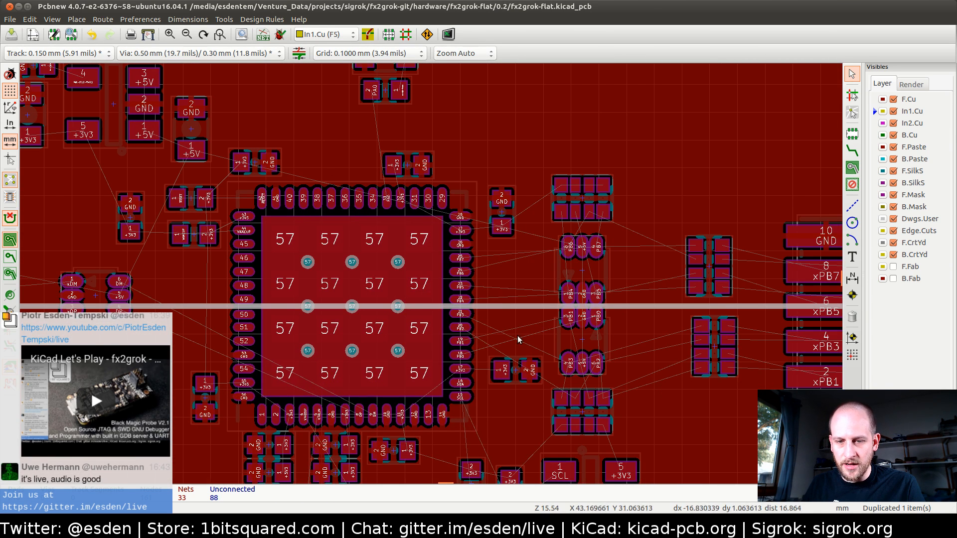
pyautogui.scroll(-2, 436, 300)
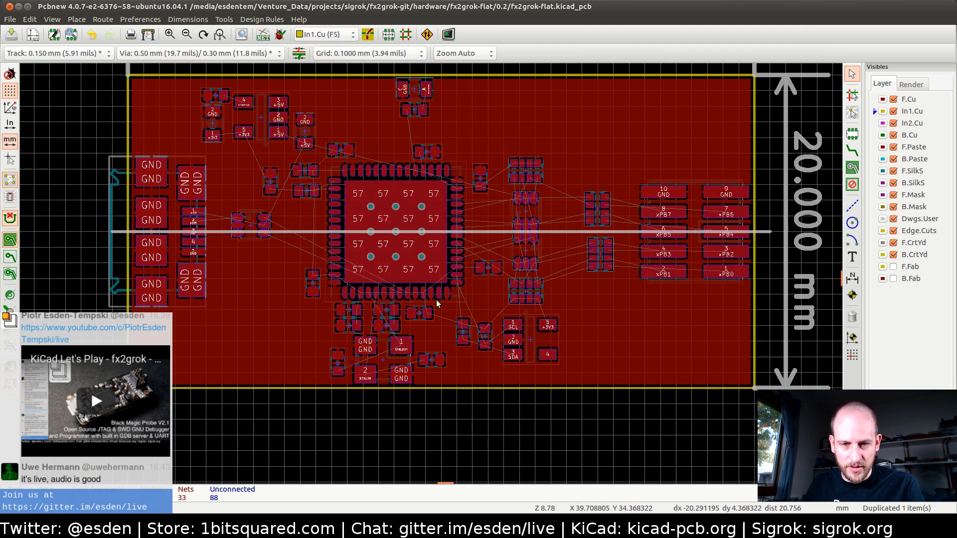
pyautogui.scroll(4, 430, 274)
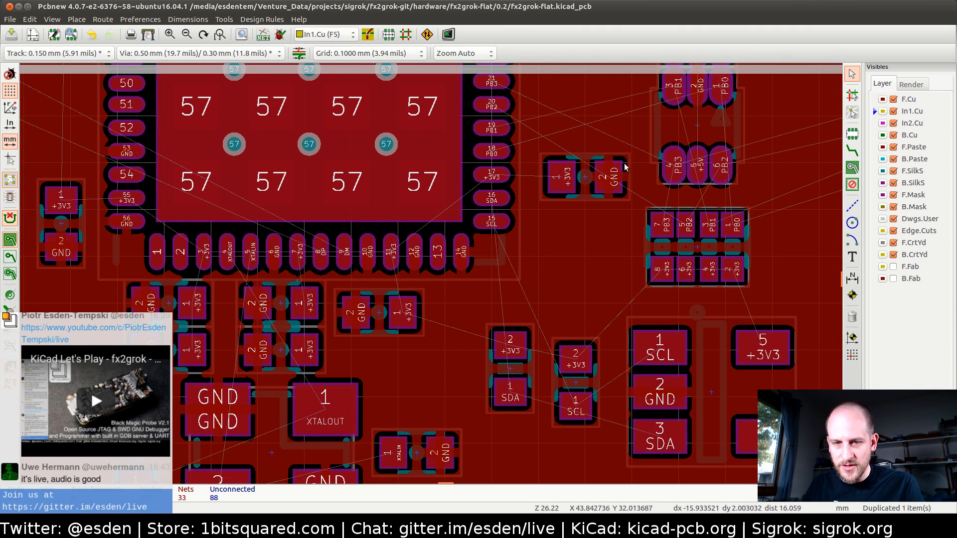
pyautogui.scroll(-4, 403, 284)
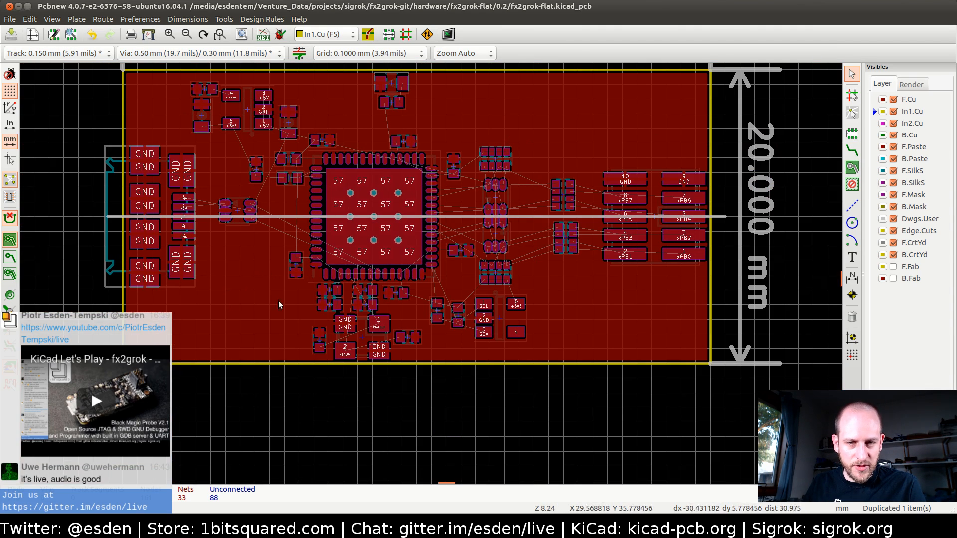
# - Place a via0305 footprint from the pkl_misc library in the board's empty lower-right area, at about X 50.6, Y 38.1 mm
pyautogui.click(853, 133)
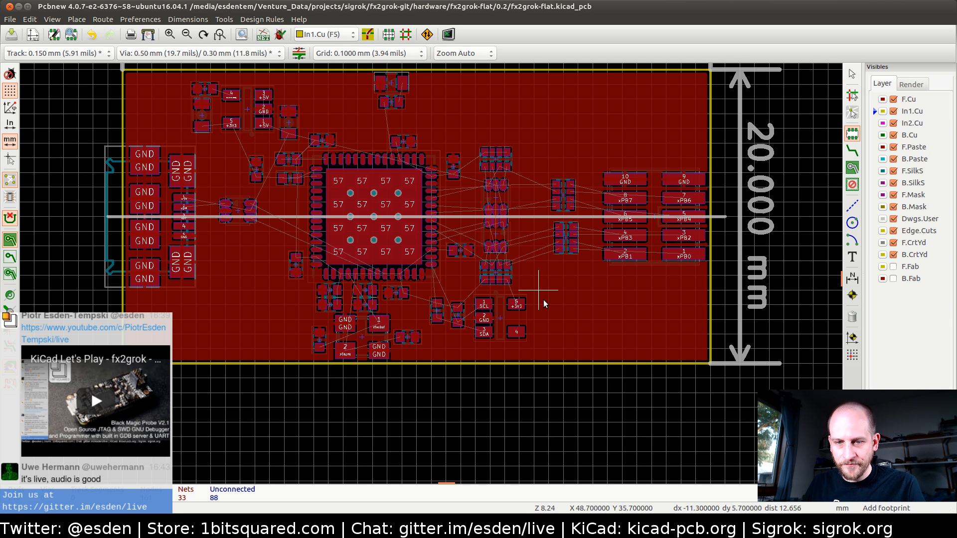
pyautogui.click(618, 324)
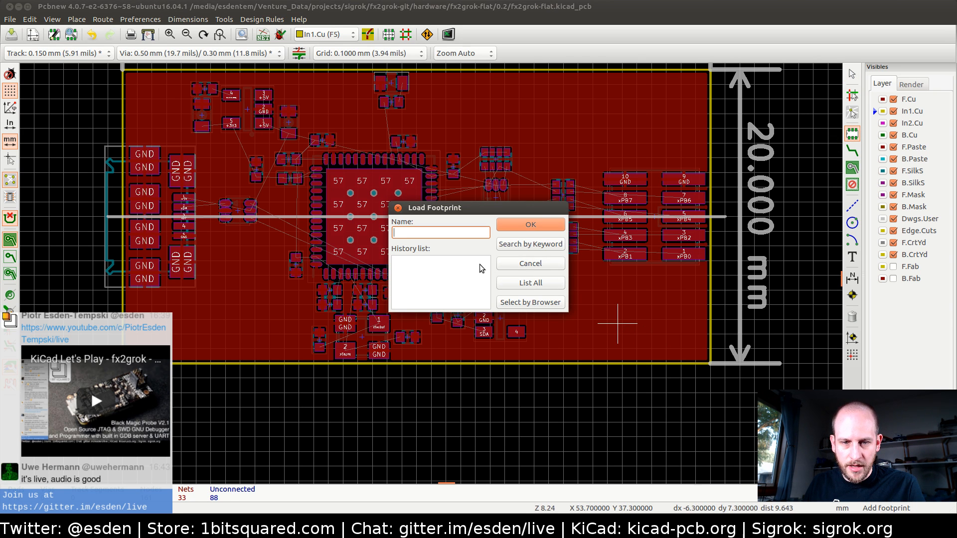
pyautogui.write('vi')
pyautogui.press('BackSpace')
pyautogui.press('BackSpace')
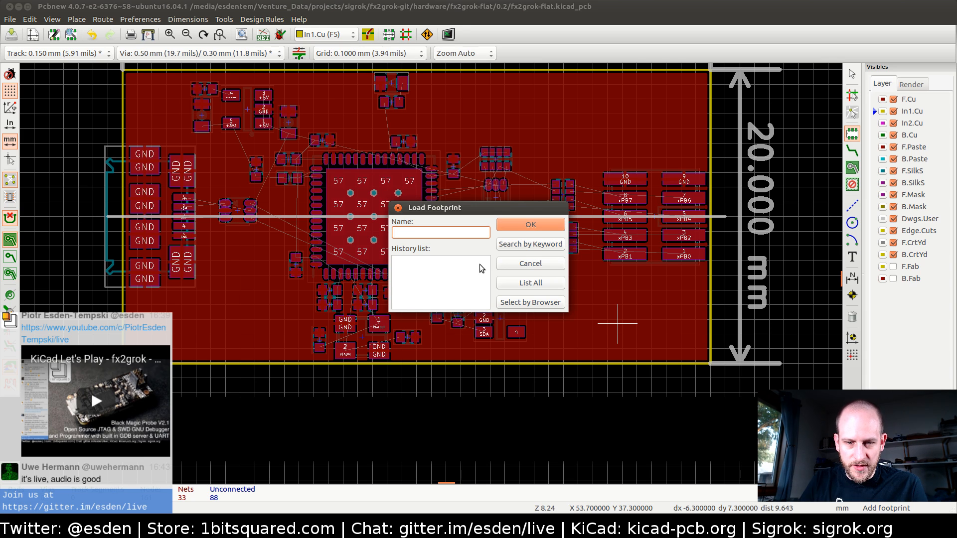
pyautogui.click(508, 303)
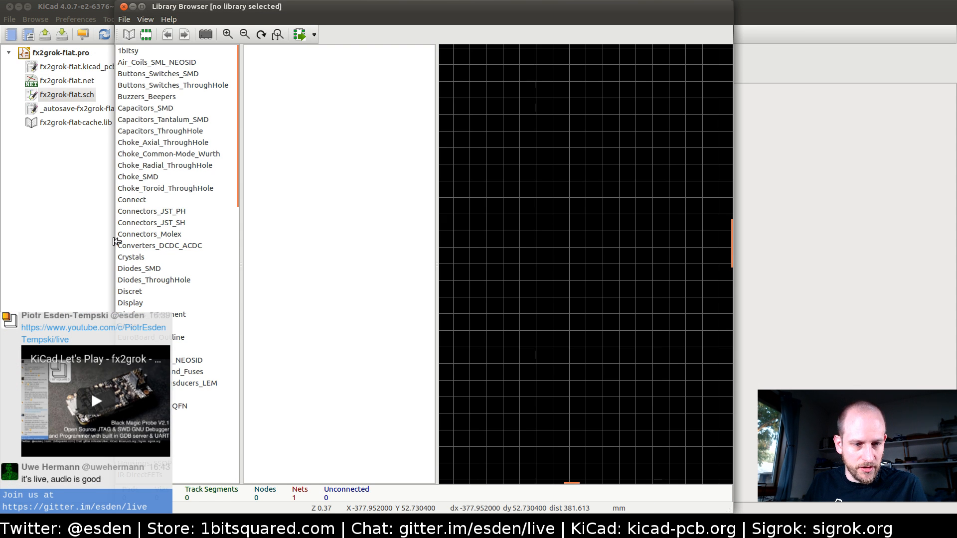
pyautogui.click(142, 443)
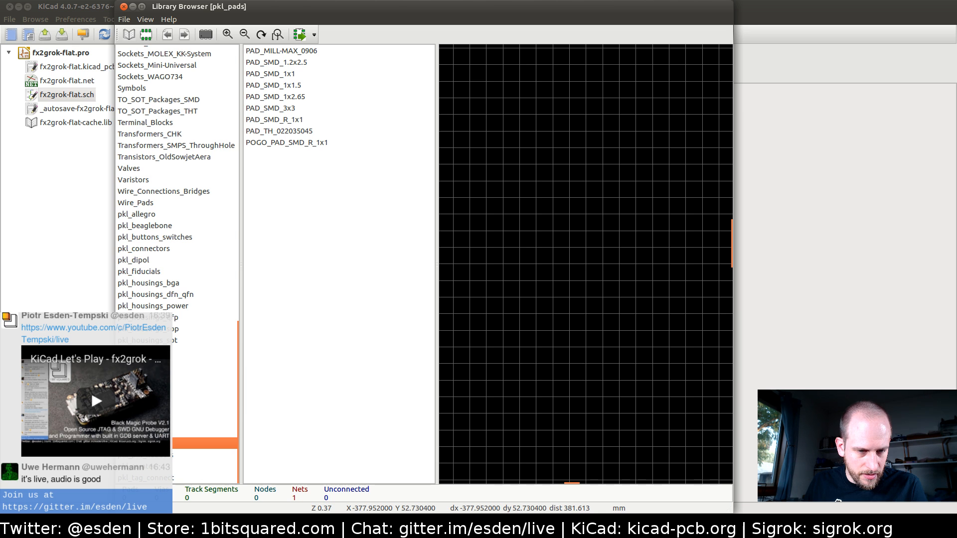
pyautogui.click(144, 409)
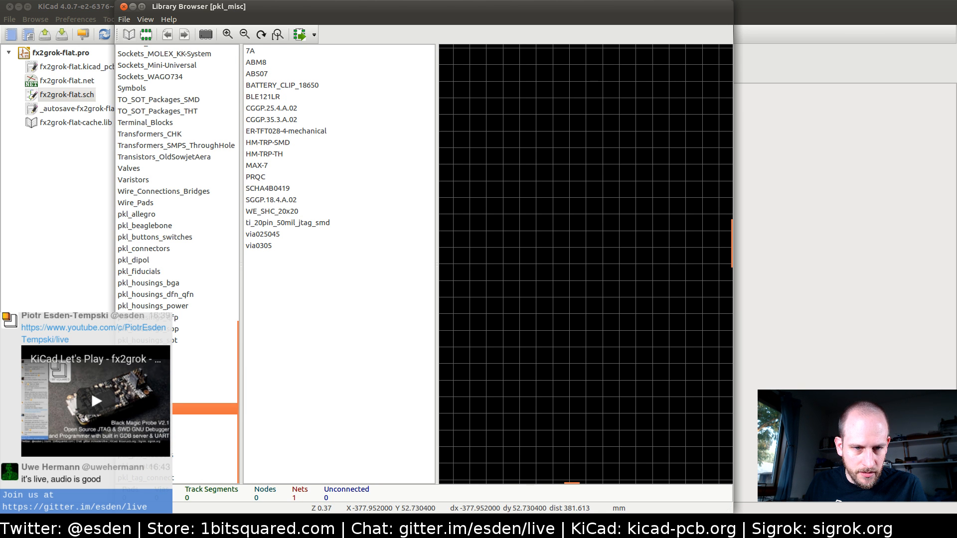
pyautogui.doubleClick(263, 246)
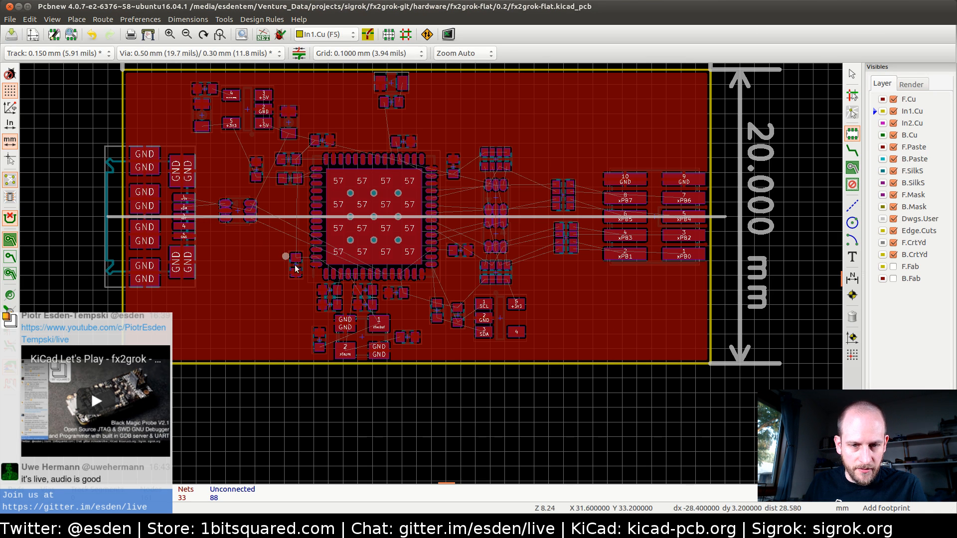
pyautogui.press('Escape')
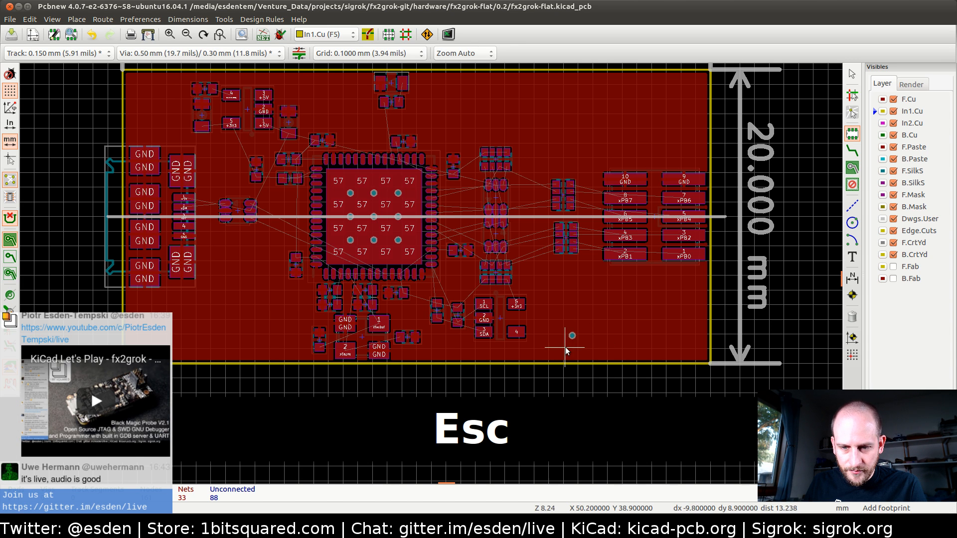
pyautogui.scroll(3, 572, 337)
pyautogui.press('e')
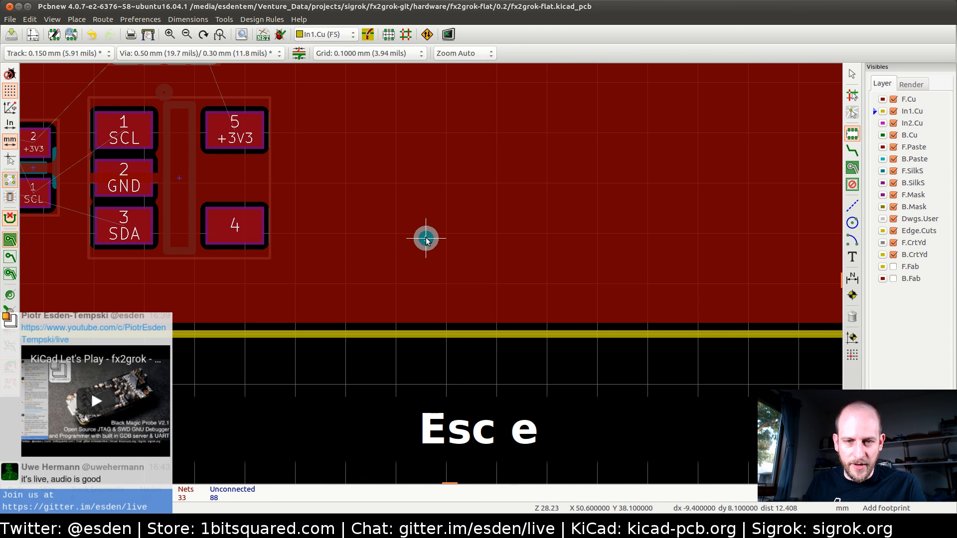
pyautogui.press('Escape')
pyautogui.press('Escape')
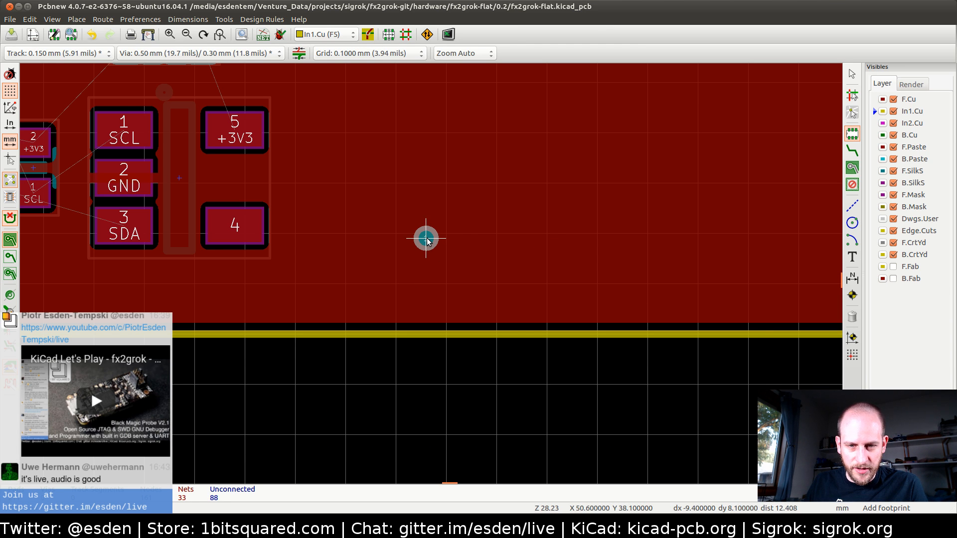
pyautogui.press('e')
pyautogui.press('Escape')
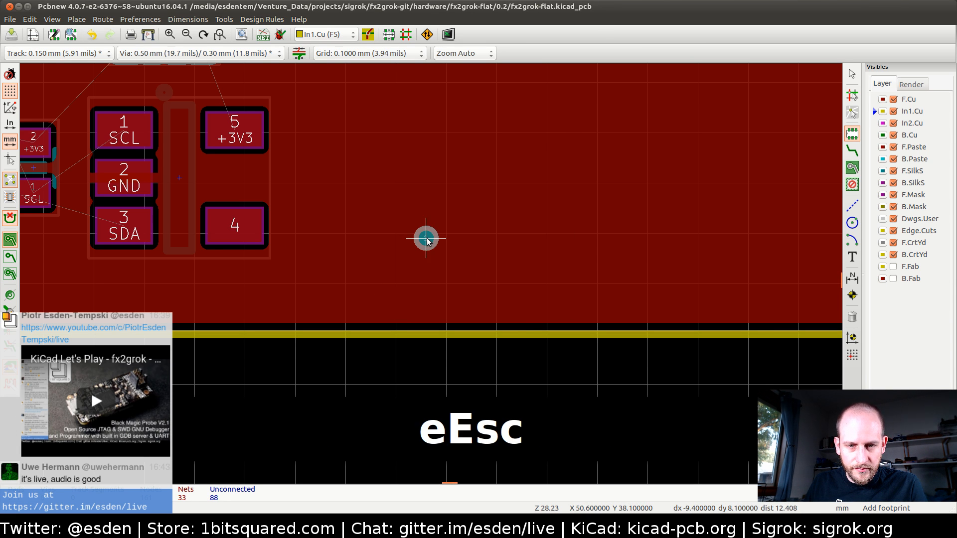
# - Select the placed via footprint's pad and set its net name to GND
pyautogui.press('Escape')
pyautogui.click(426, 239)
pyautogui.click(434, 262)
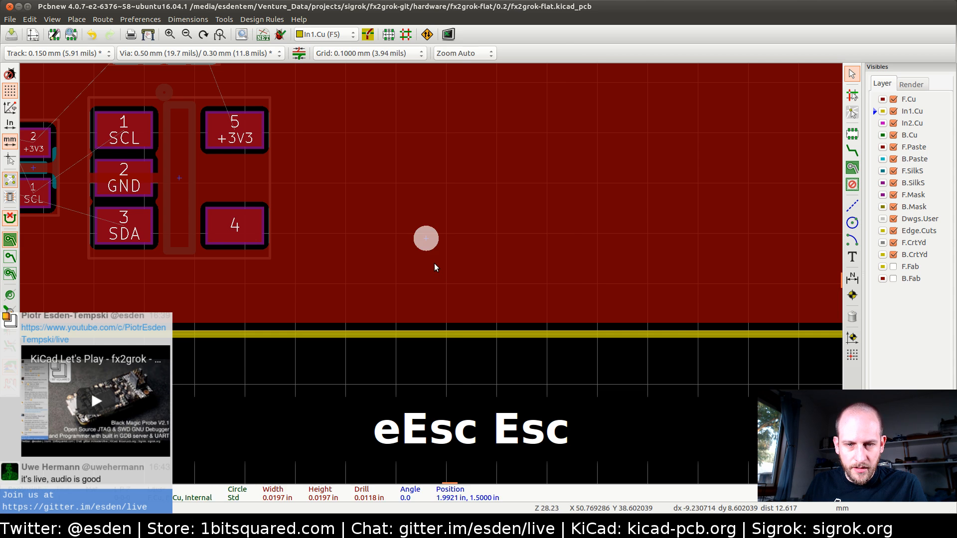
pyautogui.press('e')
pyautogui.click(342, 143)
pyautogui.write('GND')
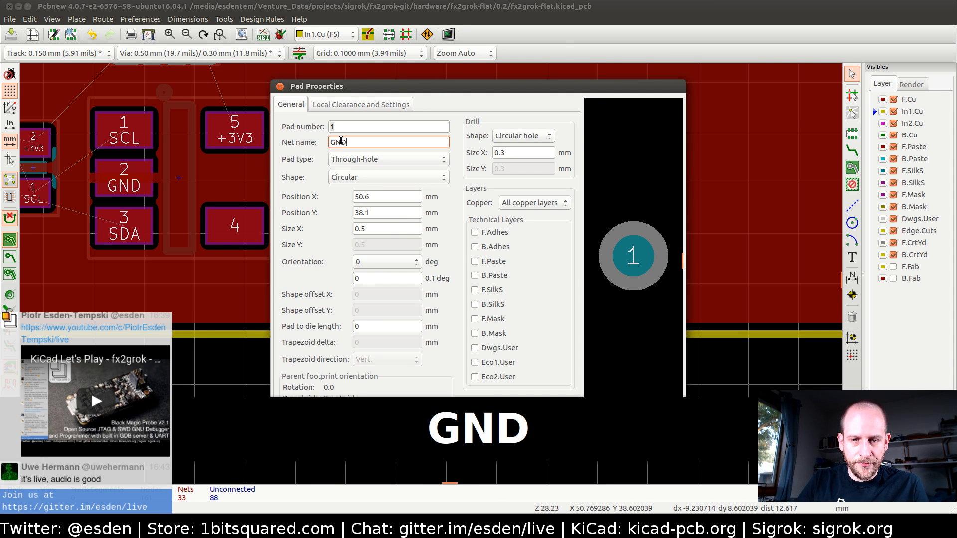
pyautogui.press('Return')
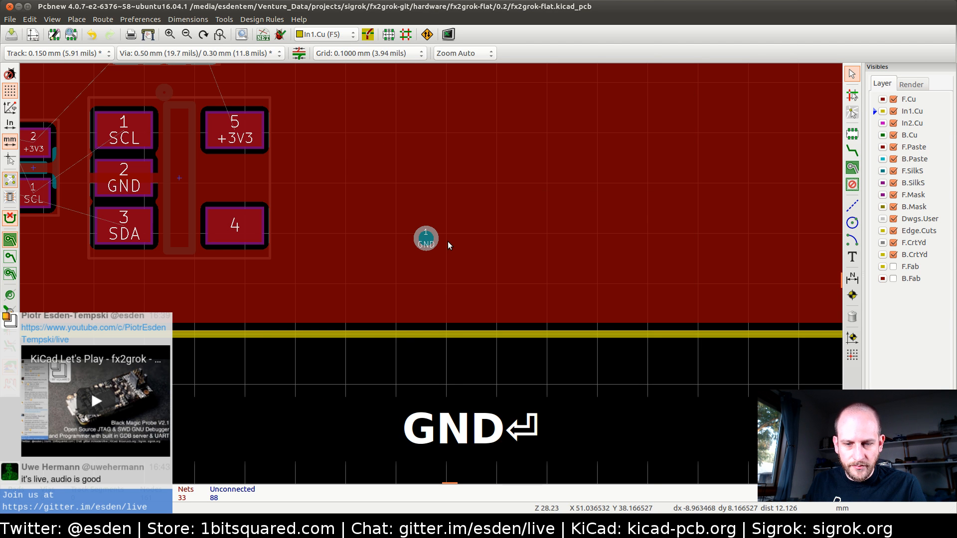
# - Refill all copper zones and check the fills layer by layer on In2.Cu, F.Cu, In1.Cu and B.Cu
pyautogui.press('b')
pyautogui.scroll(-6, 448, 241)
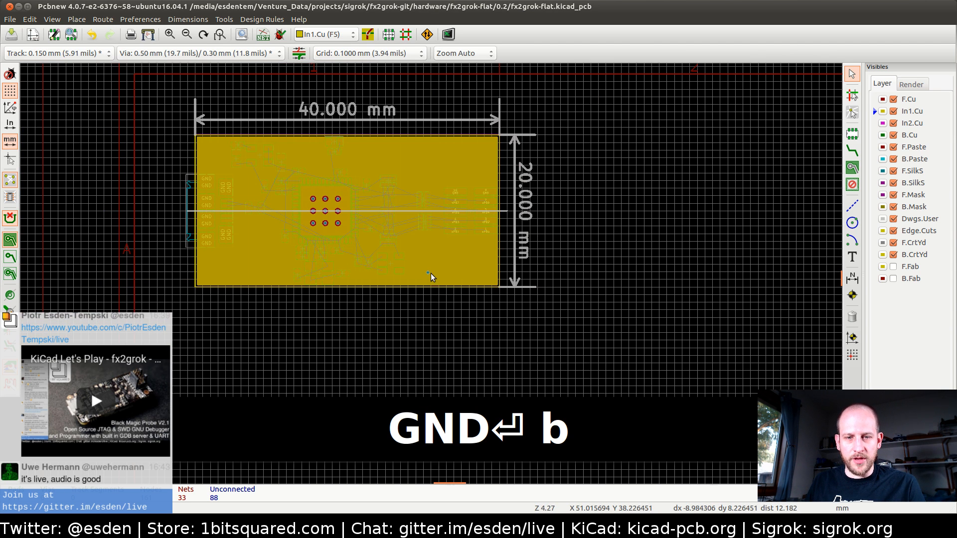
pyautogui.click(879, 125)
pyautogui.click(877, 100)
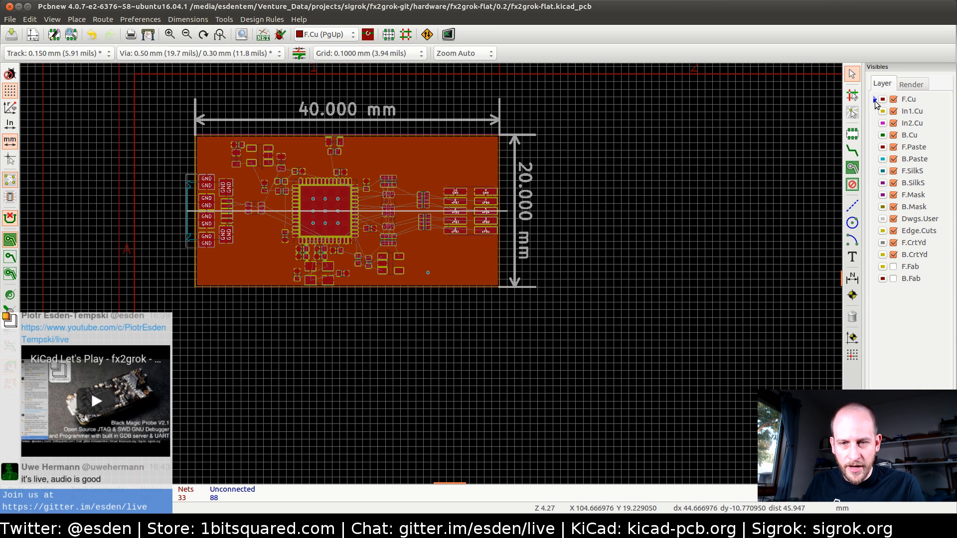
pyautogui.click(878, 112)
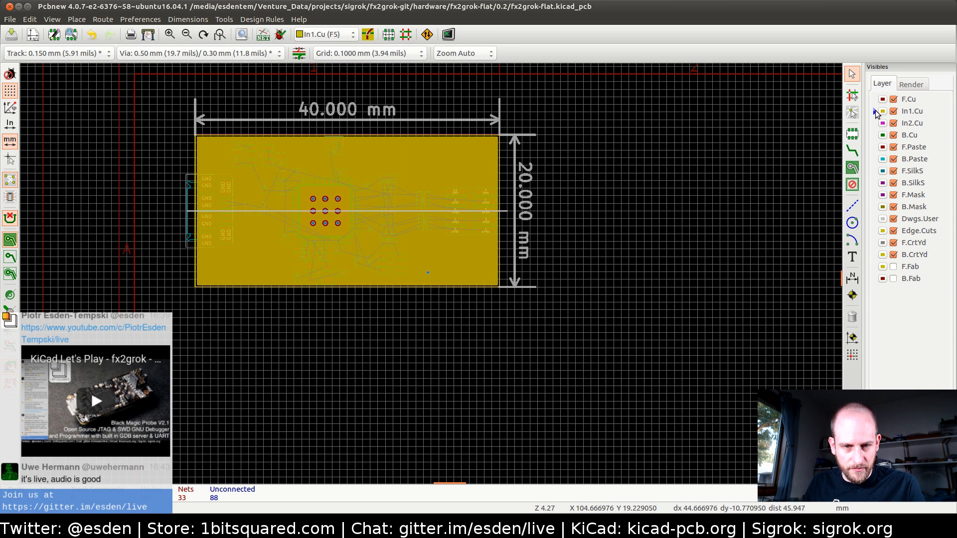
pyautogui.click(878, 136)
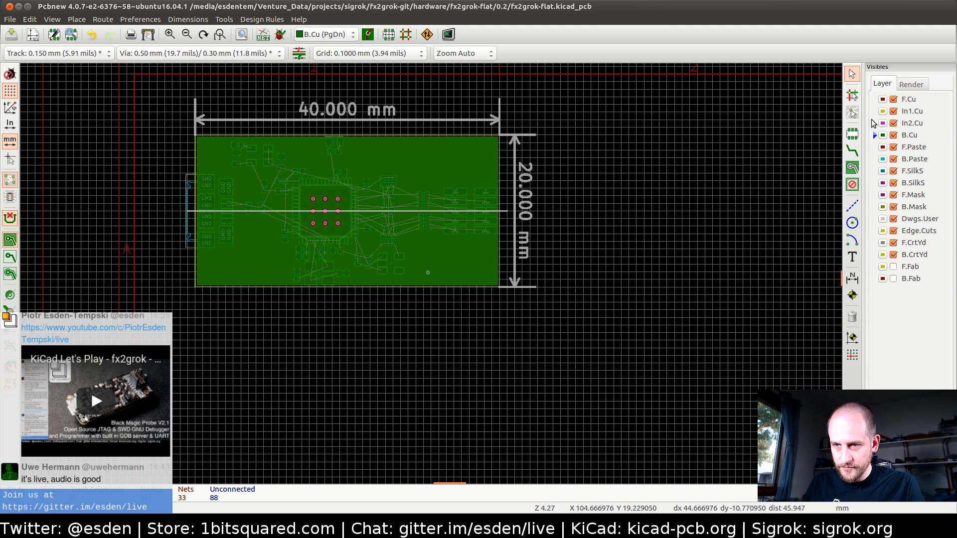
# - Make In2.Cu the active layer and place a second via0305 footprint beside the first, at about X 54, Y 37.8 mm
pyautogui.click(875, 124)
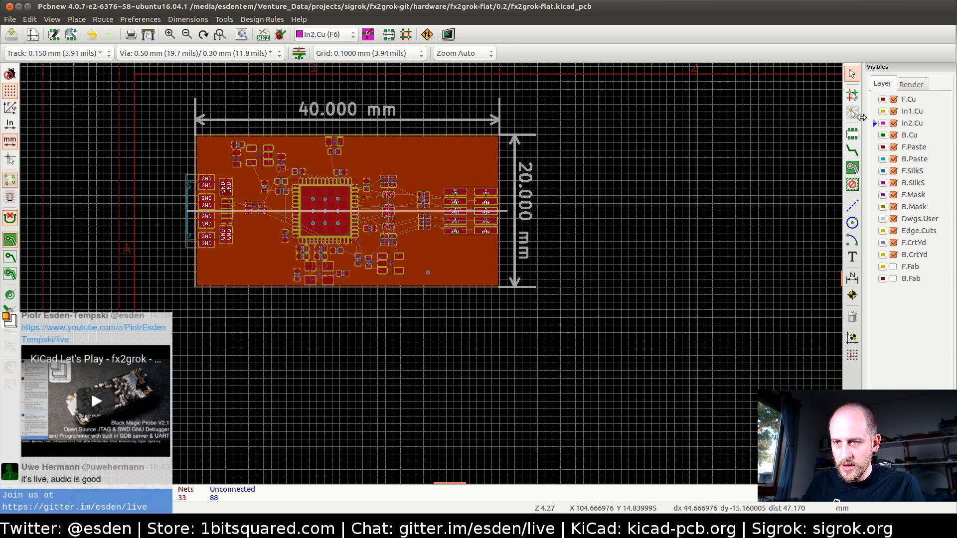
pyautogui.click(853, 135)
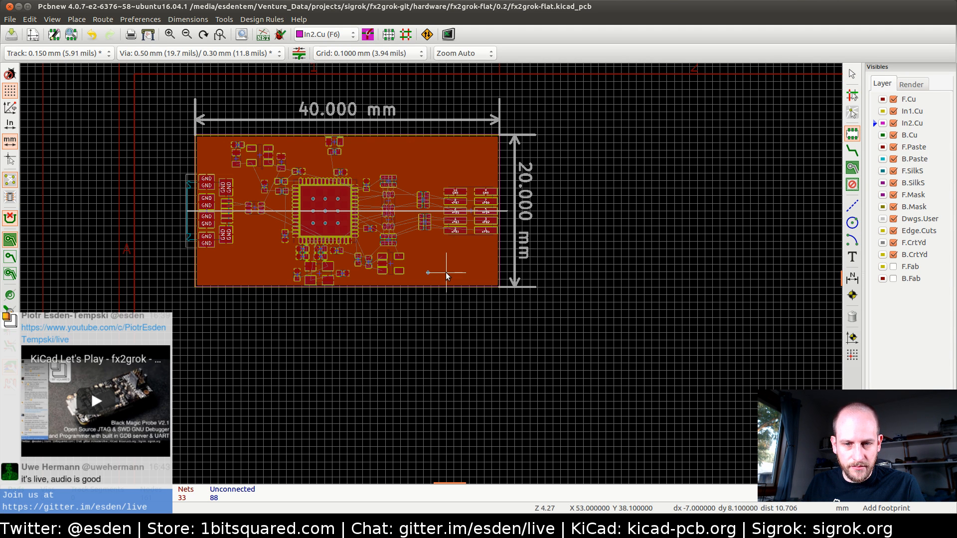
pyautogui.click(446, 273)
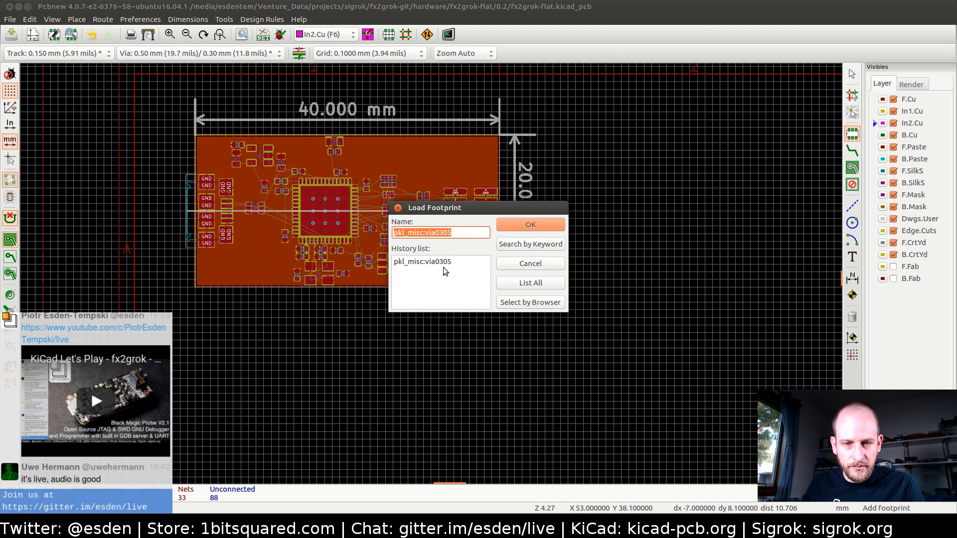
pyautogui.click(528, 227)
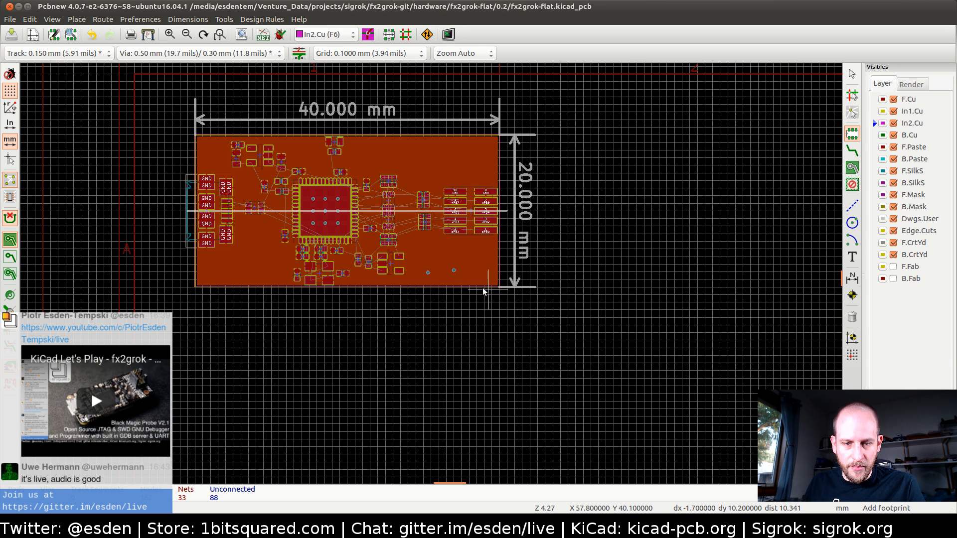
pyautogui.press('Escape')
pyautogui.press('Escape')
# - Set the net name of the new via footprint's pad to +3V3 and refill all copper zones
pyautogui.click(453, 270)
pyautogui.click(462, 293)
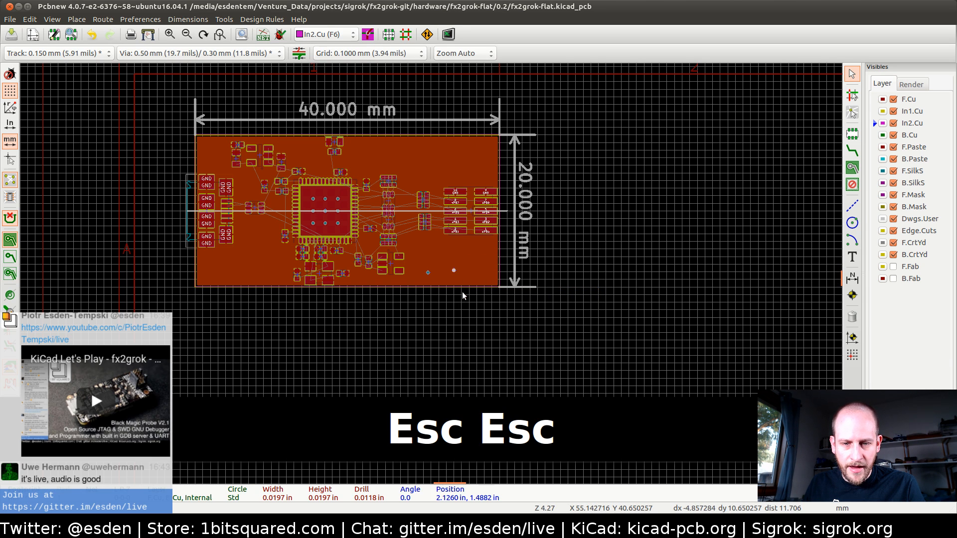
pyautogui.press('e')
pyautogui.click(363, 143)
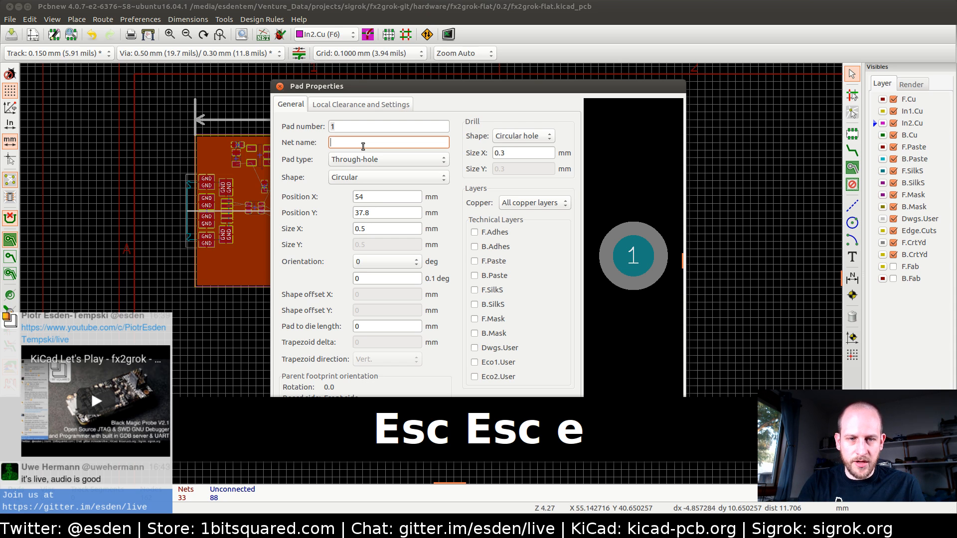
pyautogui.write('+3V3')
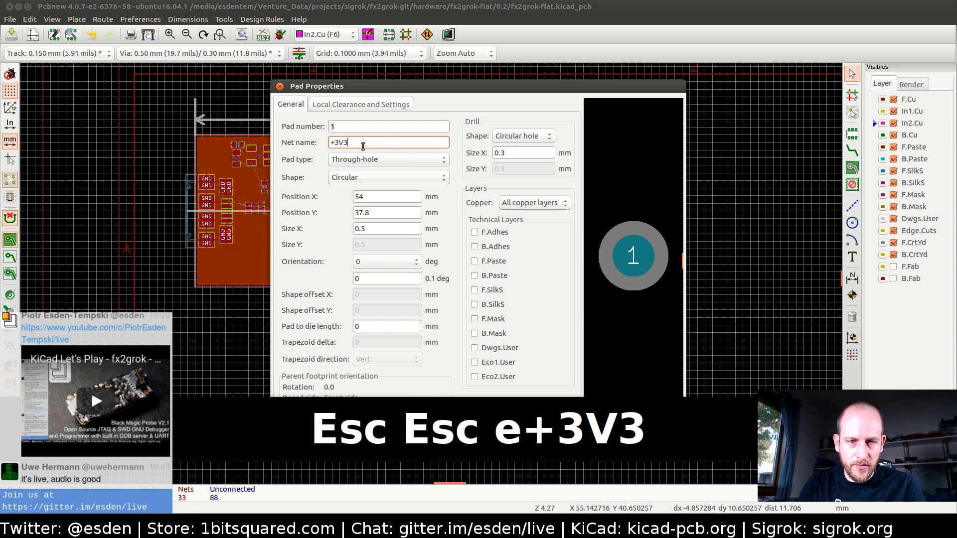
pyautogui.press('Return')
pyautogui.press('b')
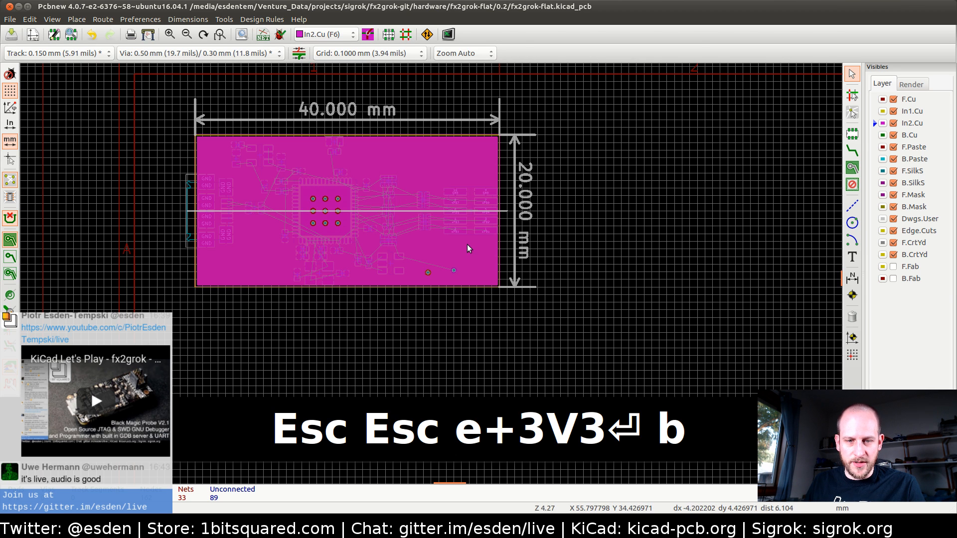
# - Move the +3V3 and GND via footprints side by side into the board's lower-right corner
pyautogui.scroll(5, 451, 272)
pyautogui.press('m')
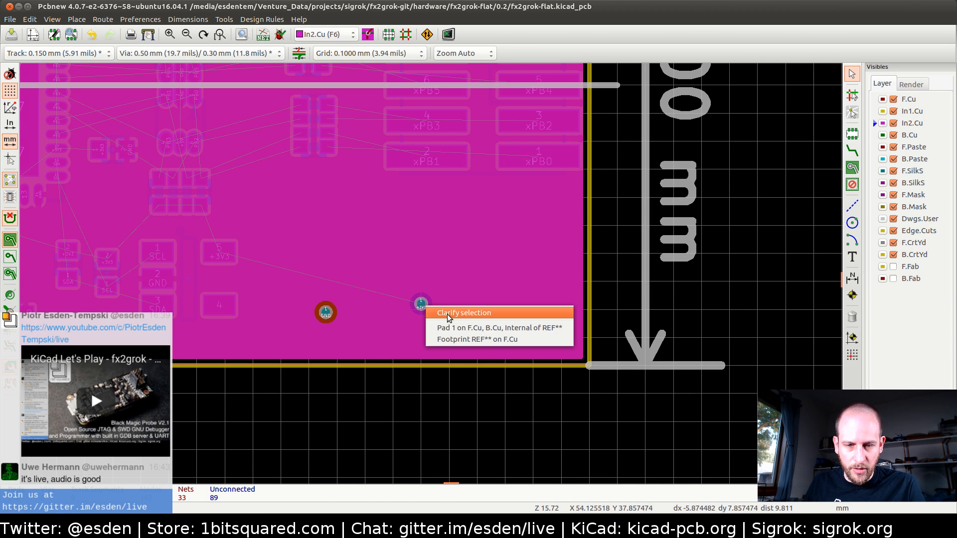
pyautogui.click(499, 327)
pyautogui.click(555, 337)
pyautogui.press('m')
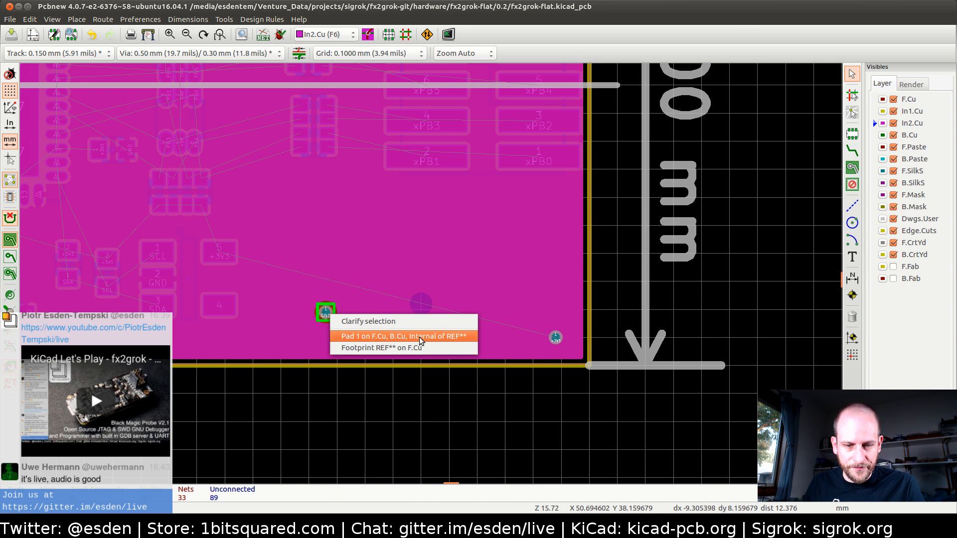
pyautogui.click(420, 336)
pyautogui.click(527, 339)
pyautogui.scroll(-4, 491, 394)
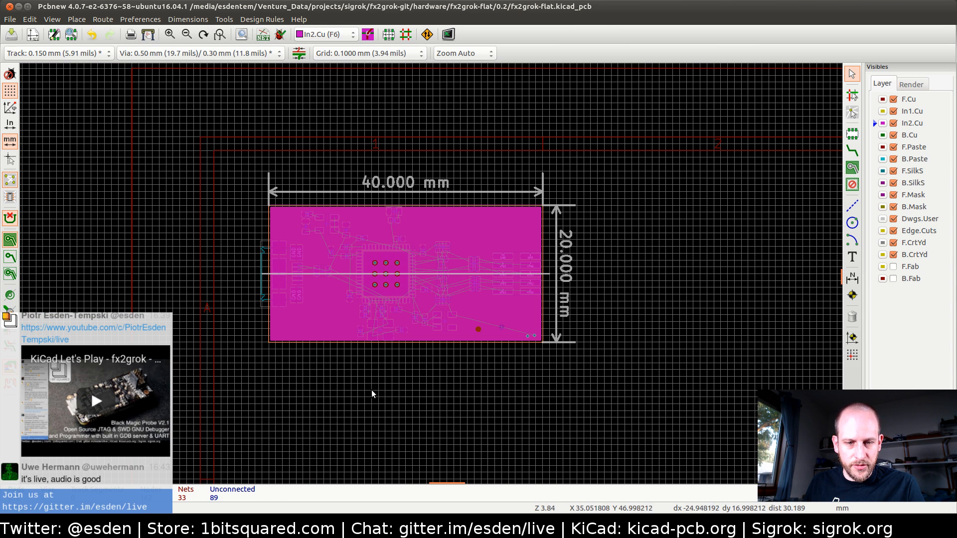
# - Hide the filled areas of the copper zones and refill the zones
pyautogui.click(10, 258)
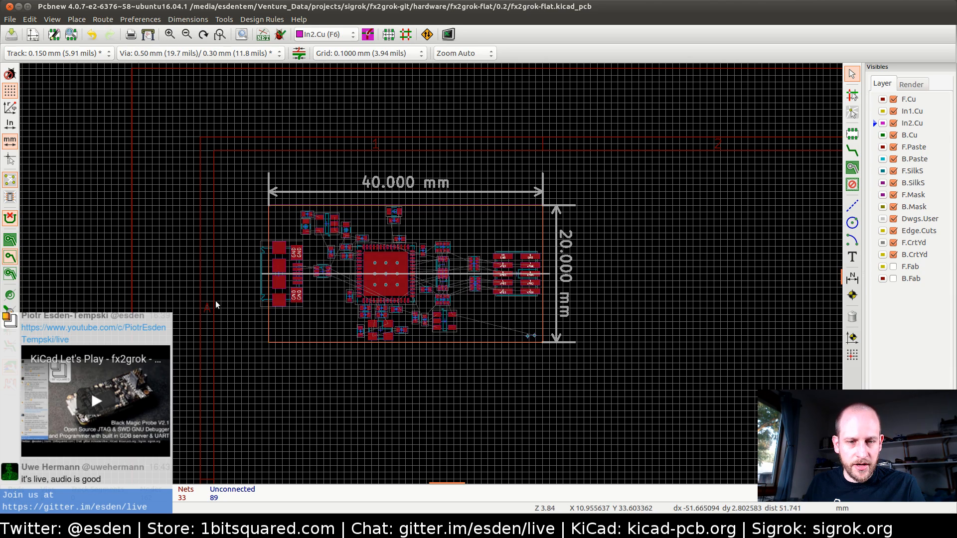
pyautogui.scroll(2, 431, 273)
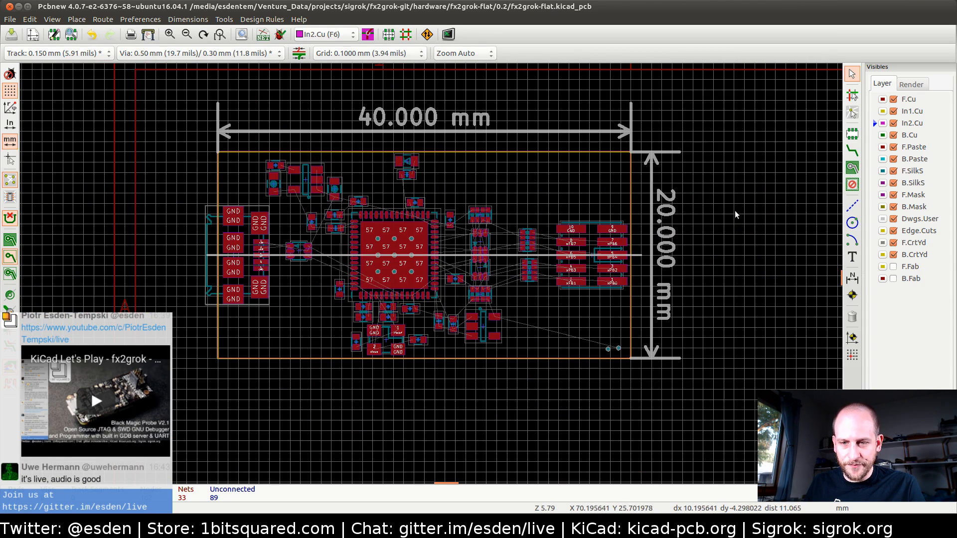
pyautogui.scroll(2, 409, 240)
pyautogui.scroll(-1, 431, 278)
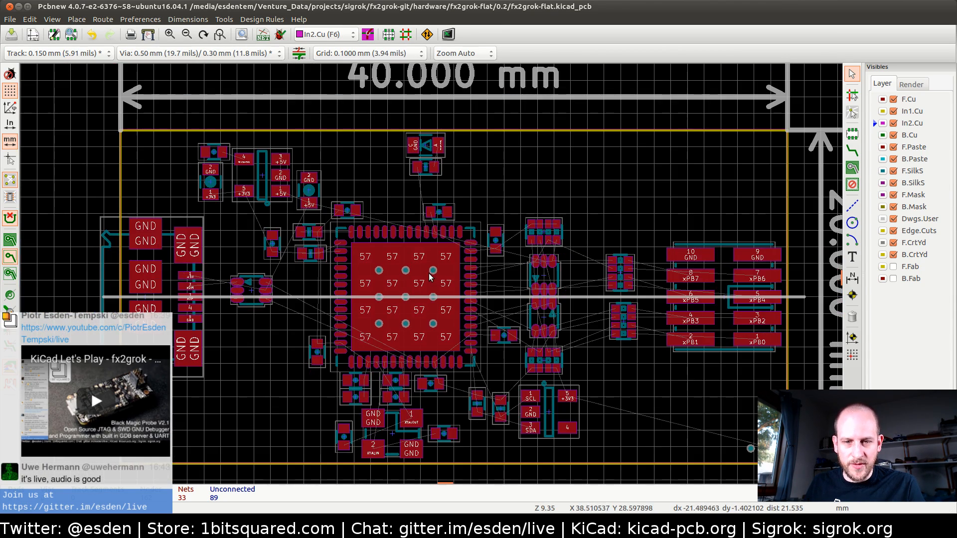
pyautogui.press('b')
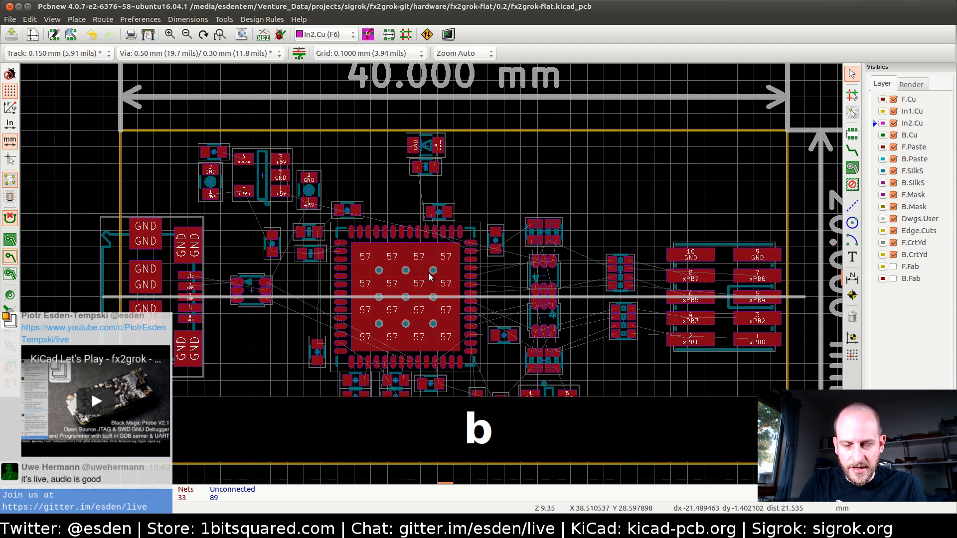
# - Examine the pads and airwires between the USB connector, its ESD protection part and the FX2 chip
pyautogui.scroll(-1, 577, 316)
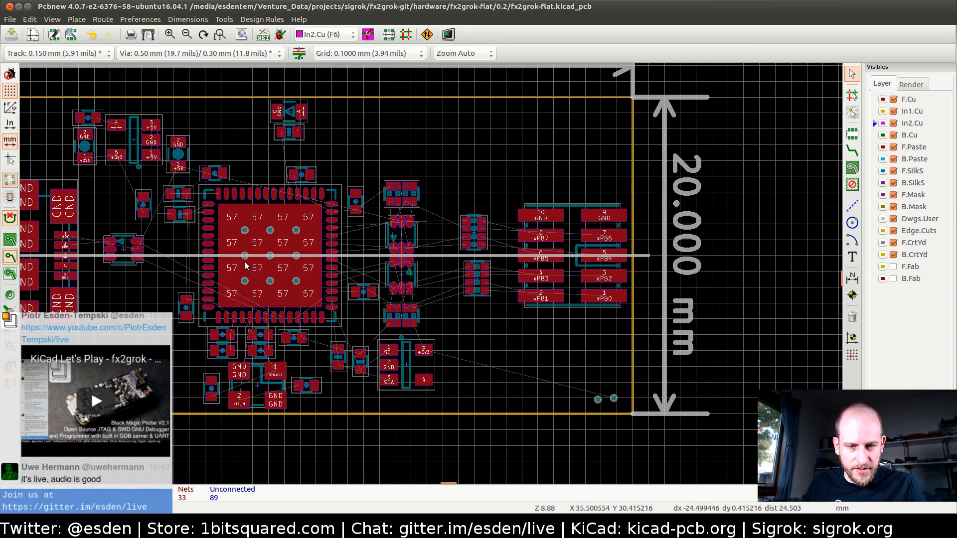
pyautogui.moveTo(250, 284); pyautogui.dragTo(323, 228, button='middle')
pyautogui.moveTo(209, 225); pyautogui.dragTo(213, 296, button='middle')
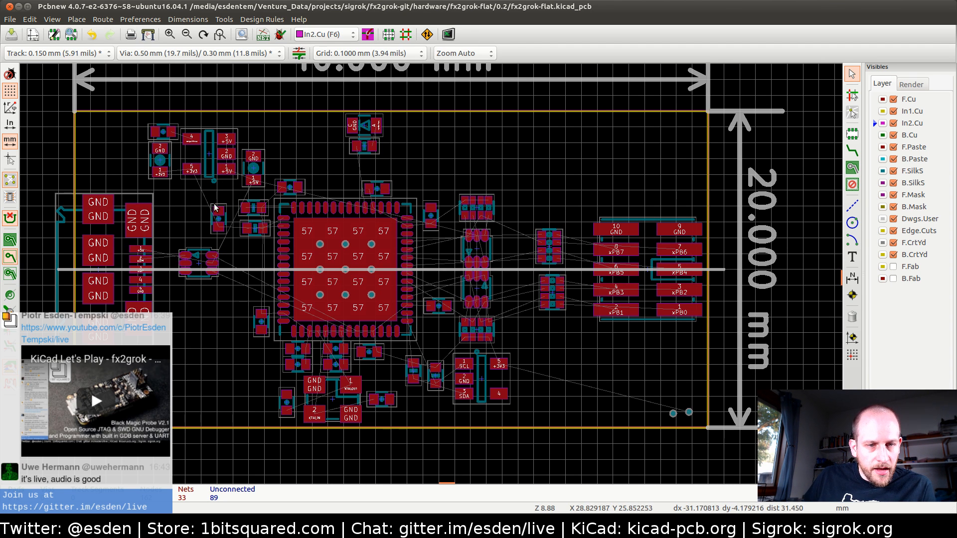
pyautogui.scroll(4, 141, 269)
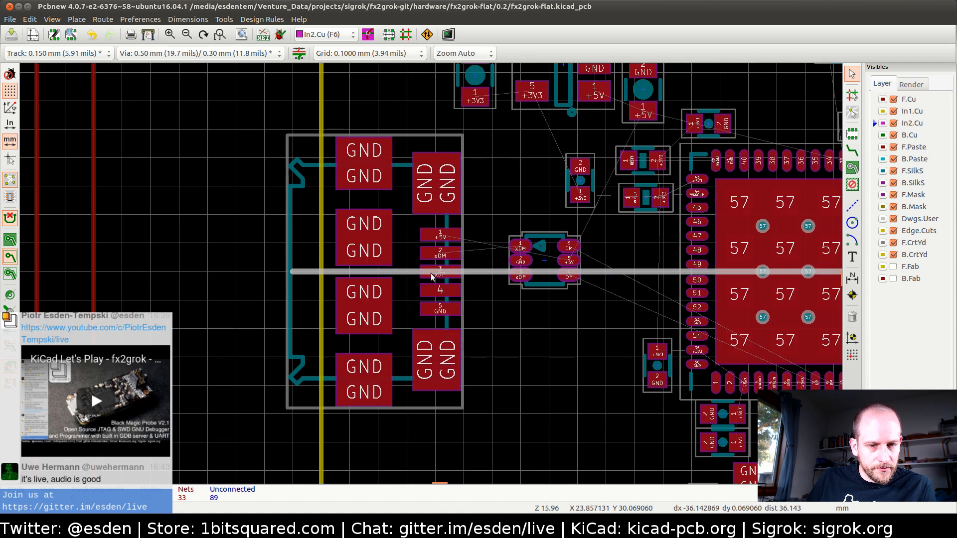
pyautogui.scroll(-1, 408, 270)
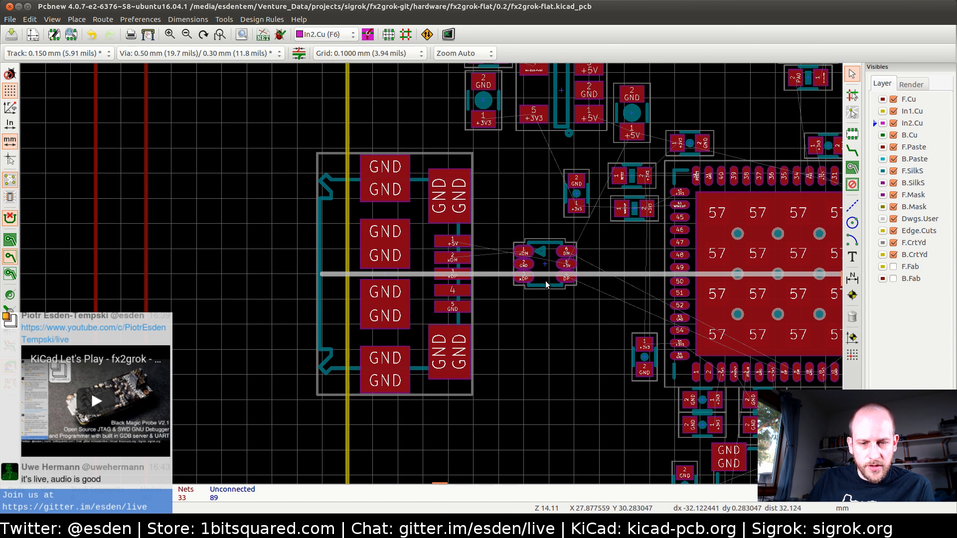
pyautogui.scroll(-1, 440, 263)
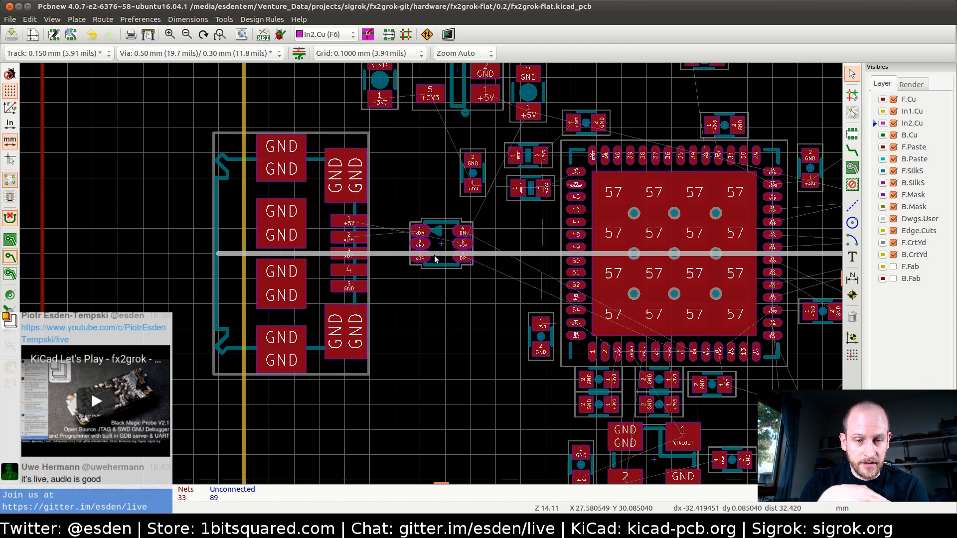
# - Switch to Firefox and open the Cypress "Guide to a Successful EZ-USB FX2LP Hardware Design" document
pyautogui.hotkey('alt', 'Tab')
pyautogui.hotkey('alt', 'Tab')
pyautogui.hotkey('alt', 'Tab')
pyautogui.hotkey('alt', 'Tab')
pyautogui.hotkey('alt', 'Tab')
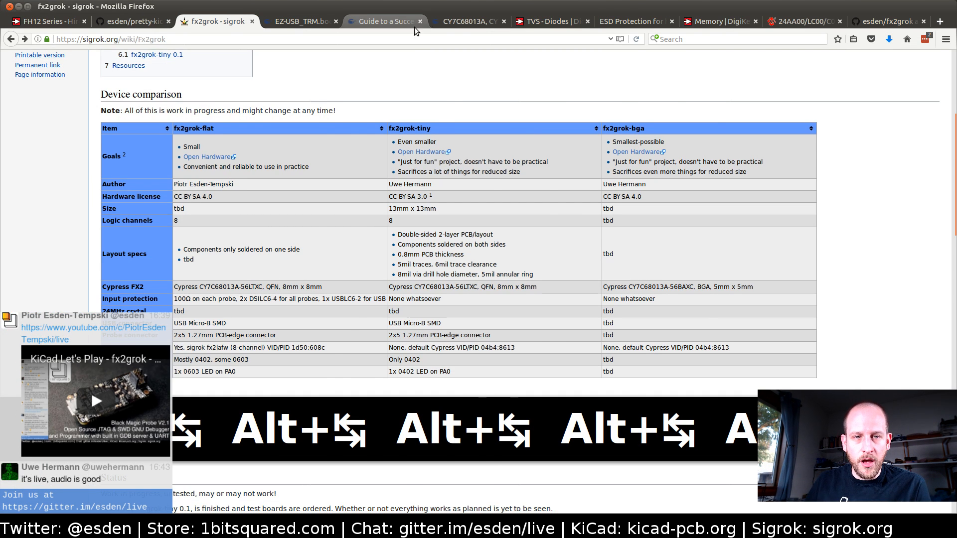
pyautogui.click(462, 23)
pyautogui.click(389, 23)
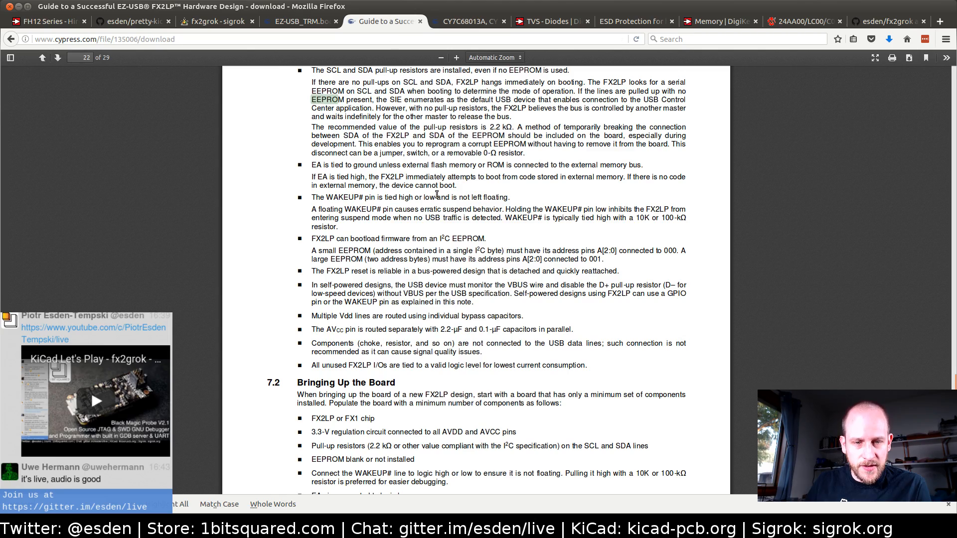
# - Skim the hardware design guide to its end and search it for "usb" until its contents list is reached
pyautogui.scroll(-15, 436, 195)
pyautogui.scroll(-20, 441, 218)
pyautogui.scroll(-20, 439, 217)
pyautogui.scroll(-20, 441, 217)
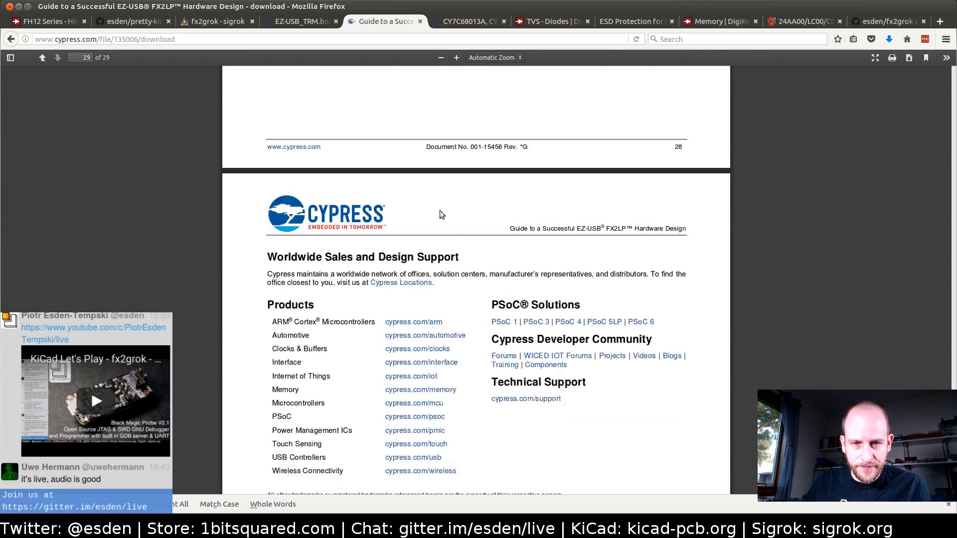
pyautogui.scroll(10, 437, 207)
pyautogui.hotkey('ctrl', 'f')
pyautogui.write('usb')
pyautogui.press('Return')
pyautogui.press('Return')
pyautogui.press('Return')
pyautogui.press('Return')
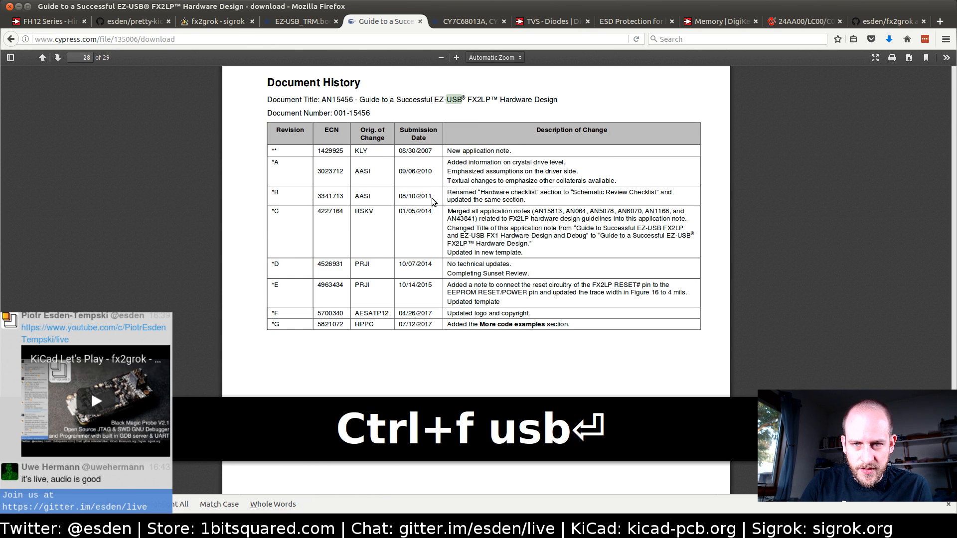
pyautogui.press('Return')
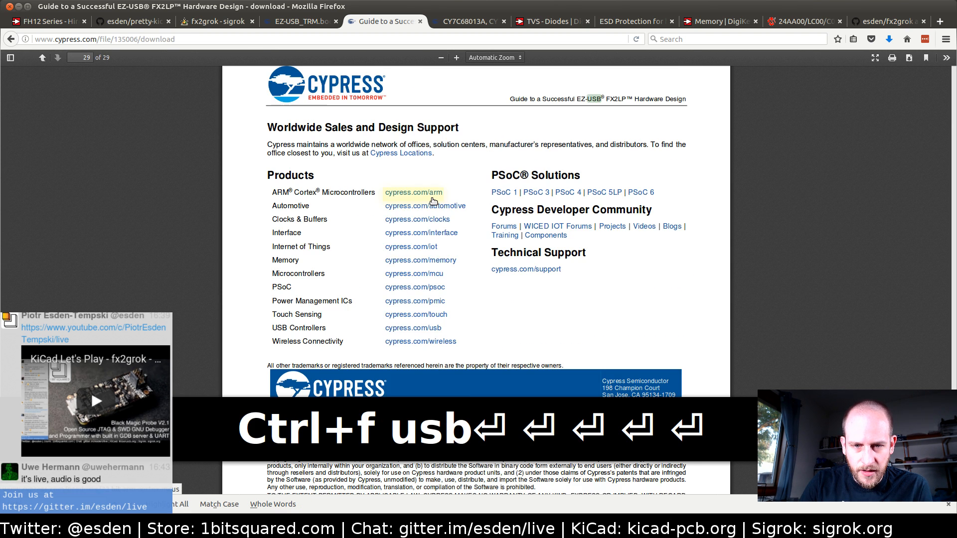
pyautogui.press('Return')
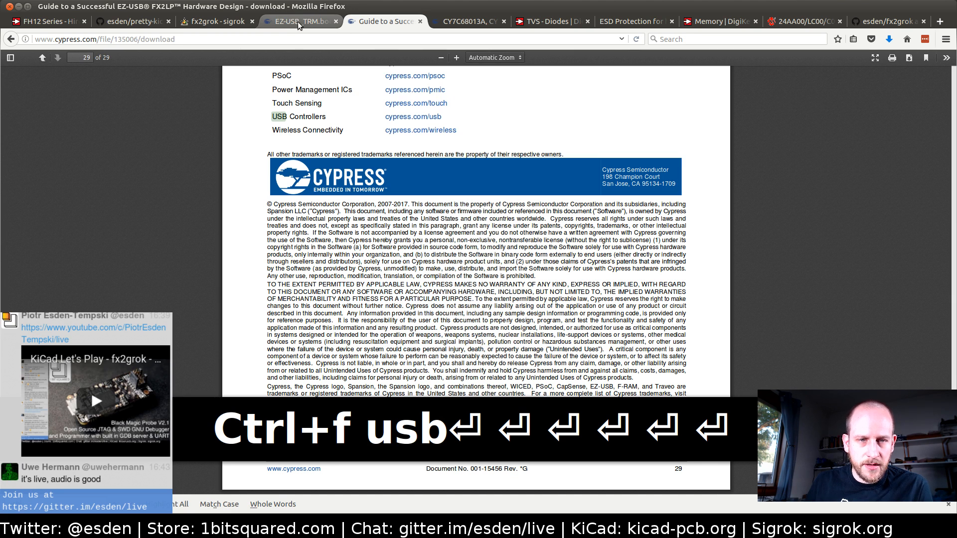
pyautogui.press('Return')
pyautogui.press('Return')
pyautogui.press('Return')
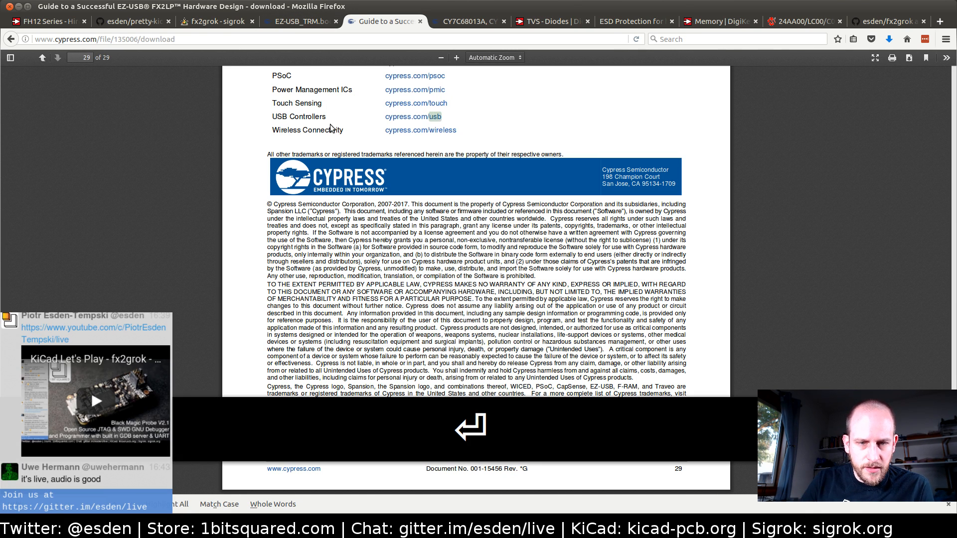
pyautogui.press('Return')
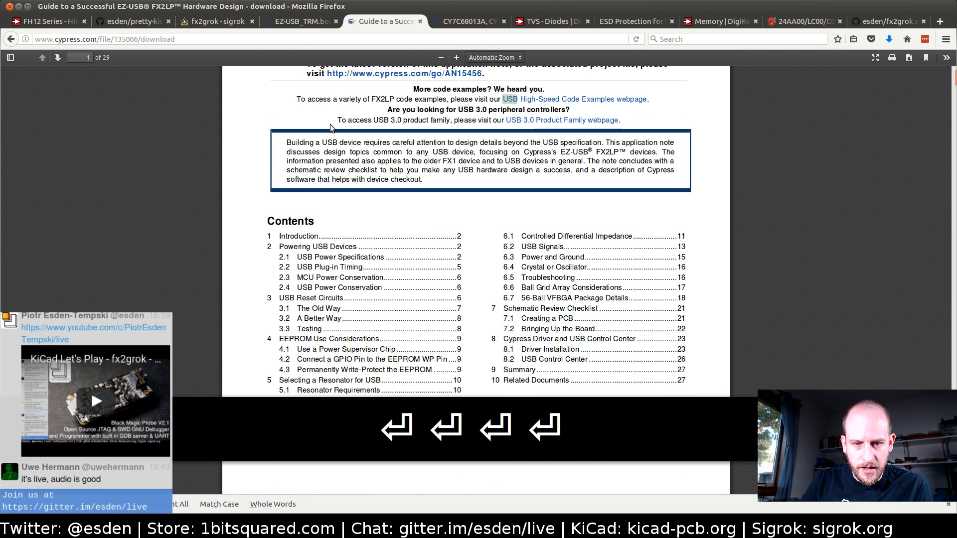
# - Read through the hardware design guide to section 6.2.2 on VBUS, GND and SHIELD and its Figure 13 schematic
pyautogui.click(329, 249)
pyautogui.scroll(-6, 381, 238)
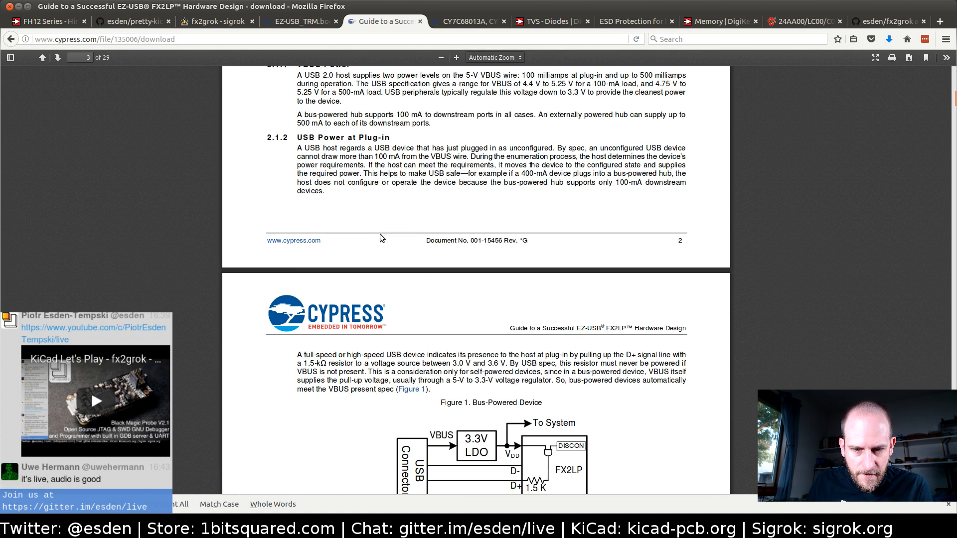
pyautogui.scroll(-5, 381, 238)
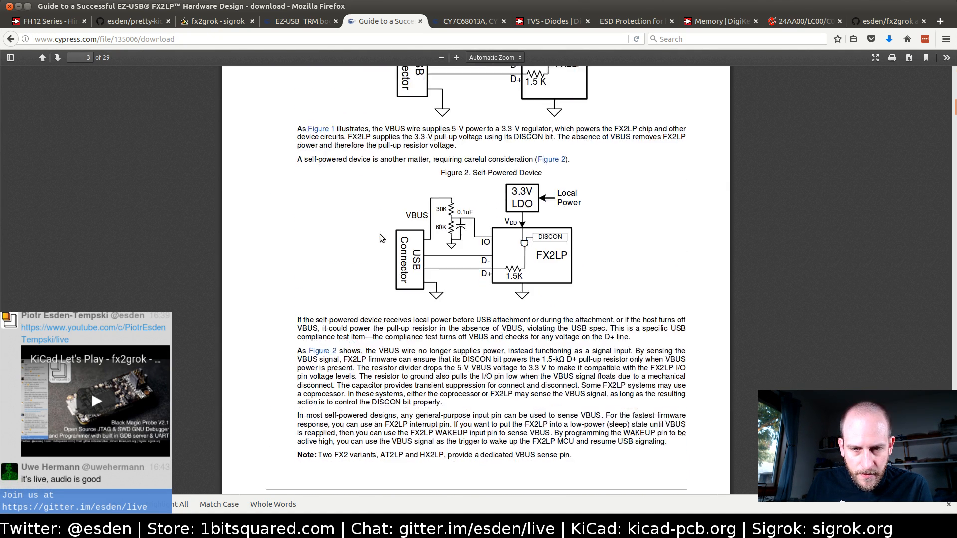
pyautogui.scroll(-15, 381, 238)
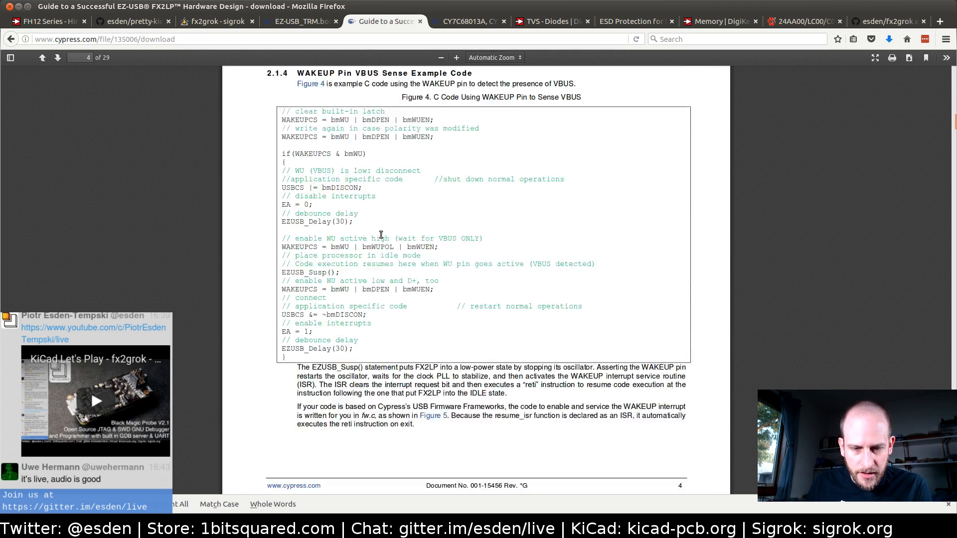
pyautogui.scroll(-15, 381, 238)
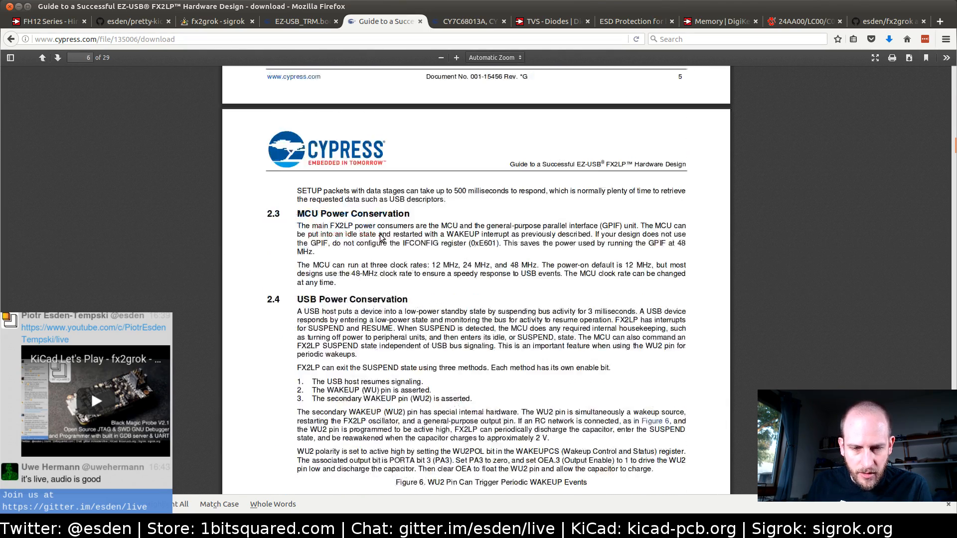
pyautogui.scroll(-10, 381, 234)
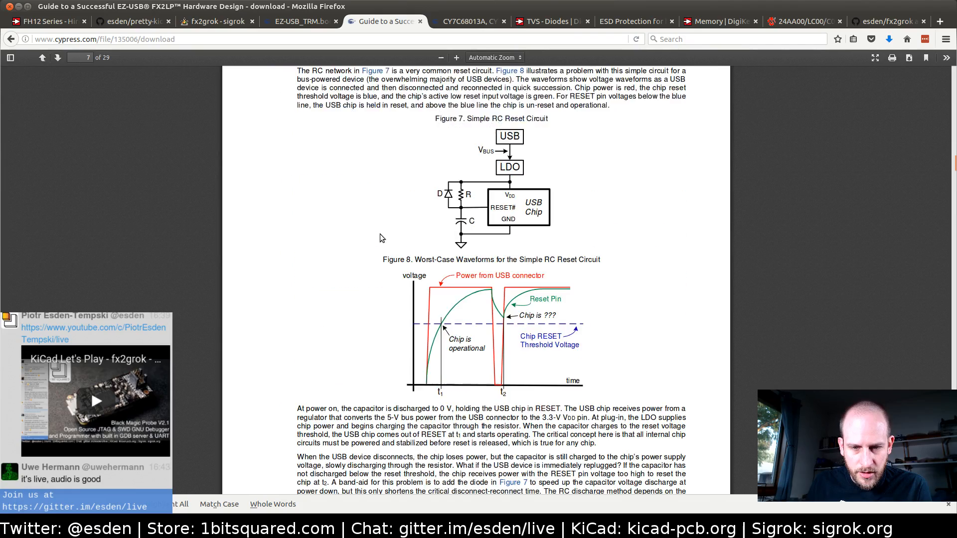
pyautogui.scroll(-12, 382, 239)
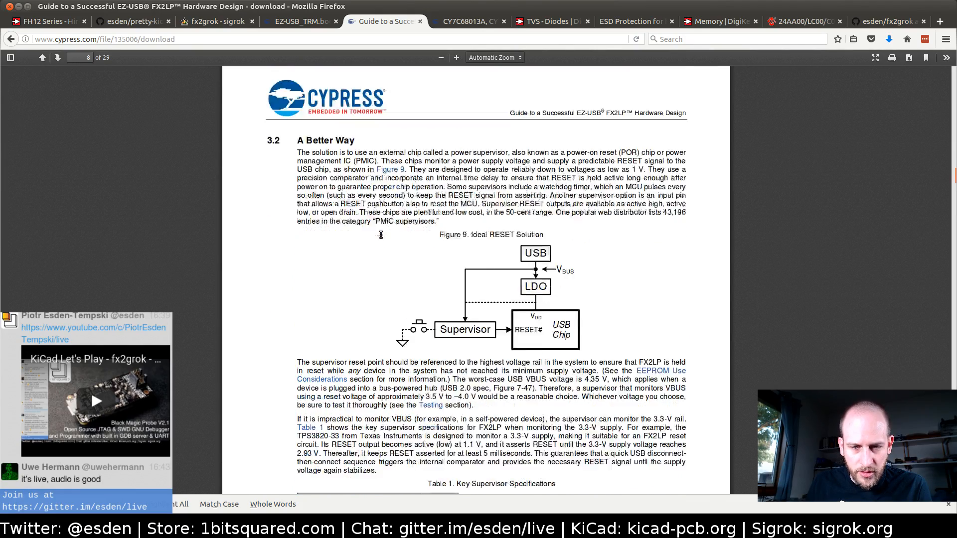
pyautogui.scroll(-15, 381, 239)
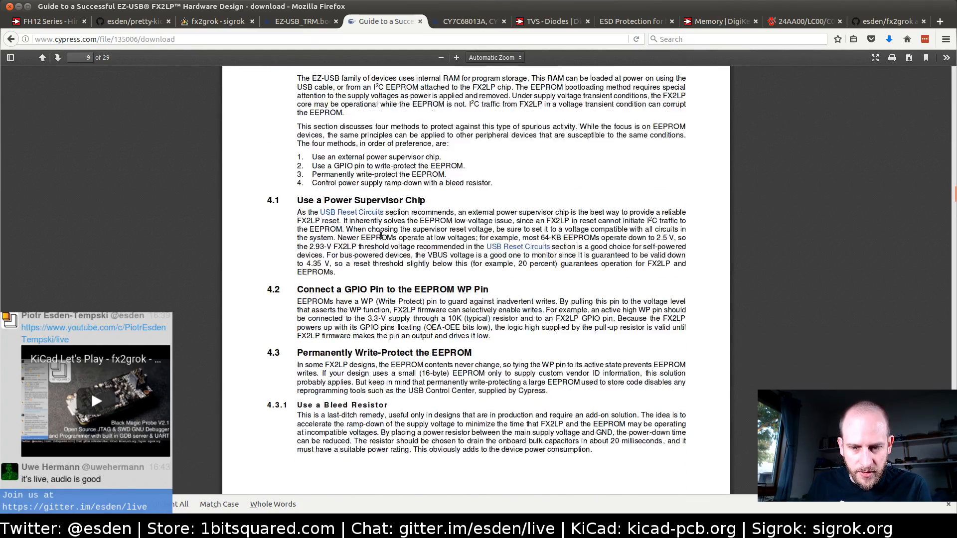
pyautogui.scroll(-17, 381, 234)
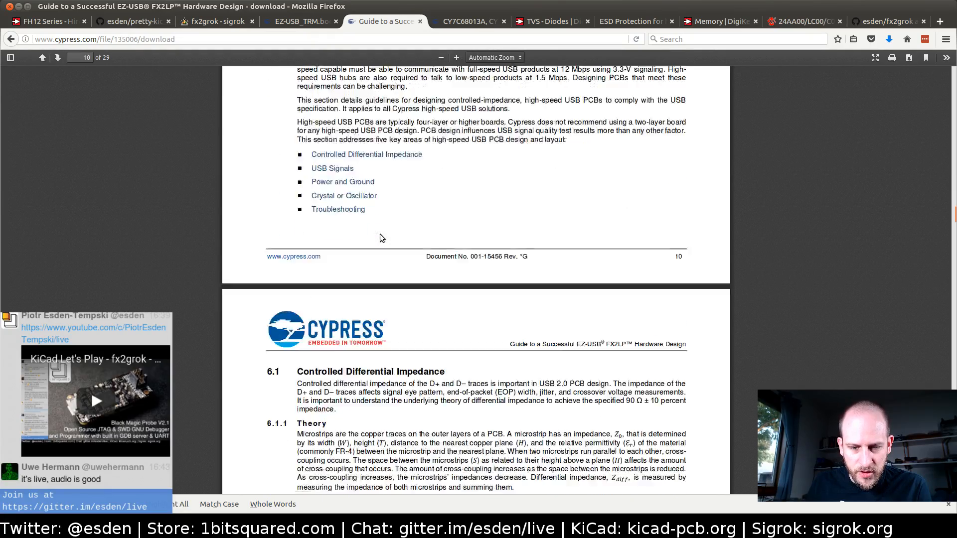
pyautogui.scroll(-15, 382, 238)
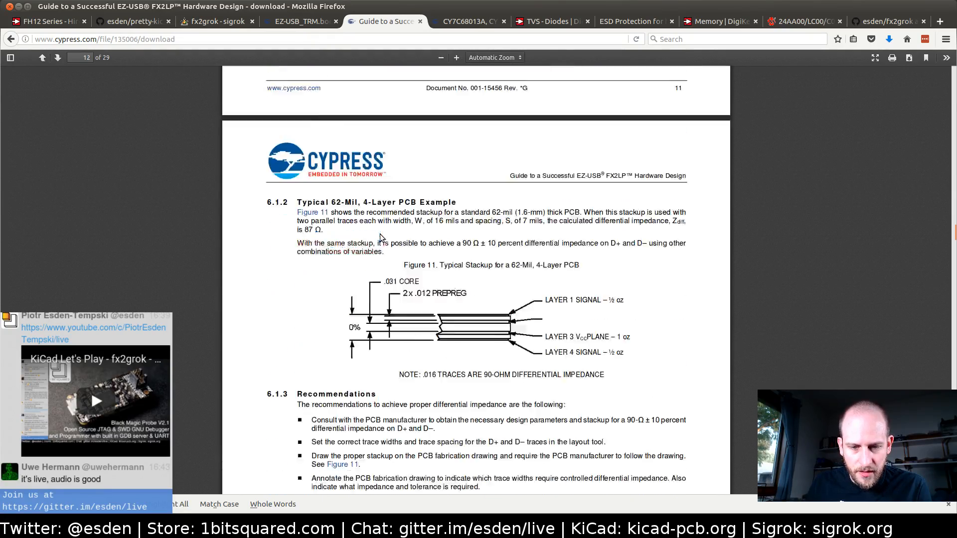
pyautogui.scroll(-15, 381, 238)
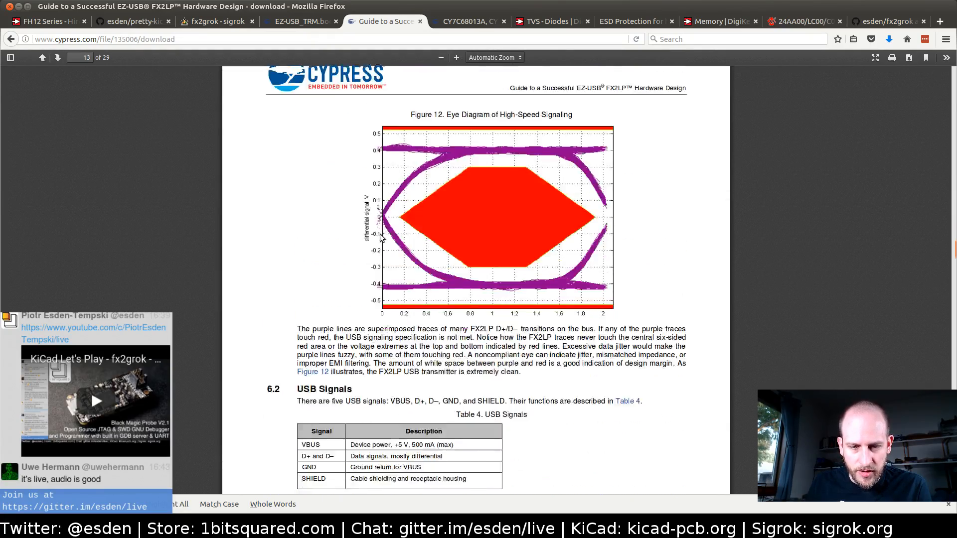
pyautogui.scroll(-15, 381, 238)
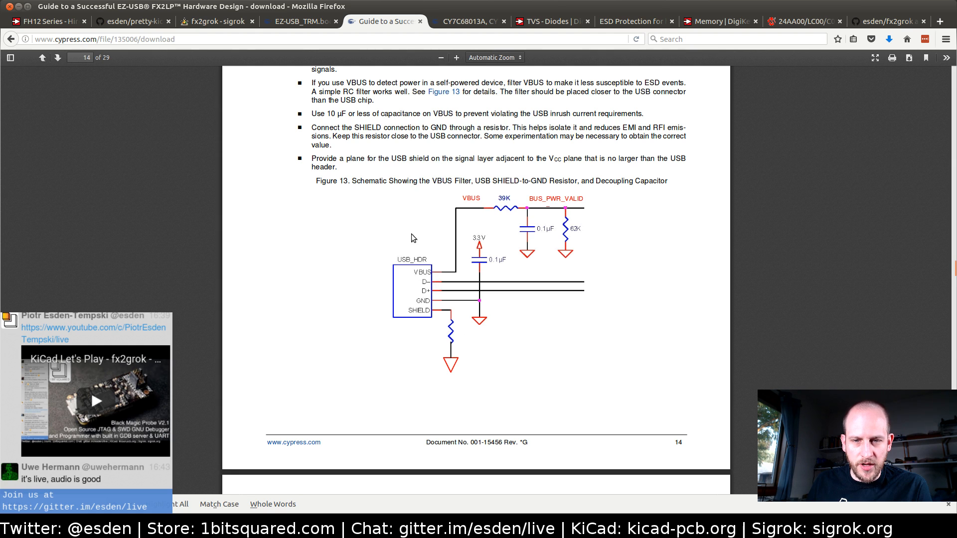
pyautogui.scroll(2, 402, 215)
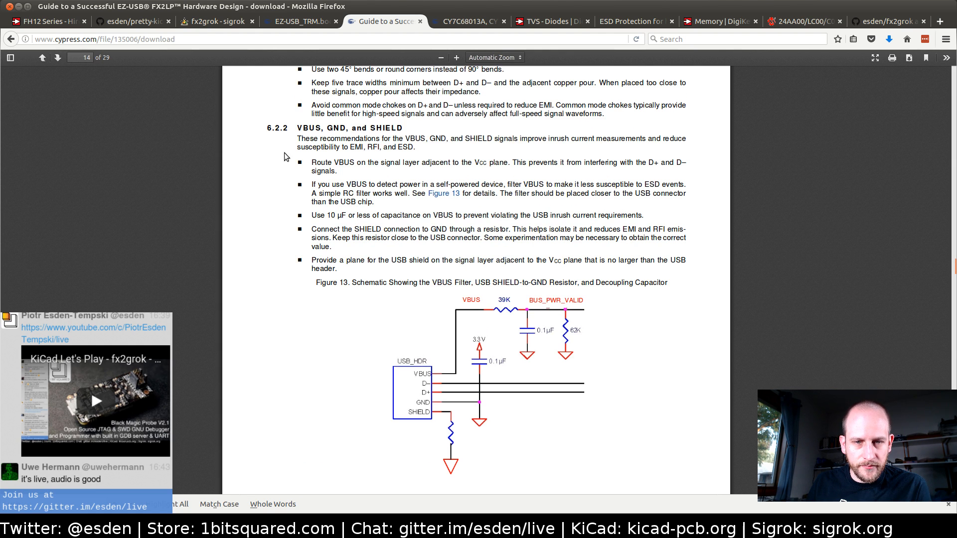
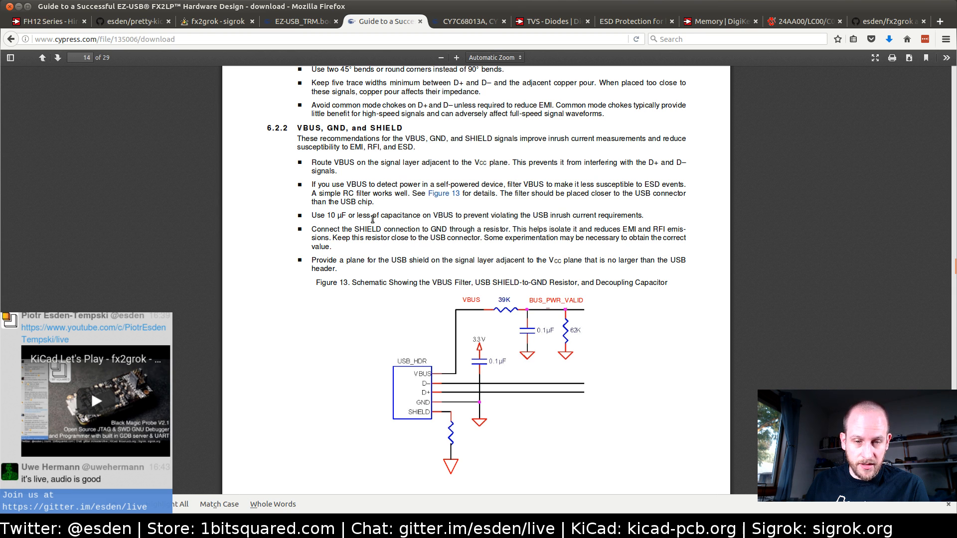
# - Switch to the fx2grok-flat schematic and delete the vertical wire below the shield pin of USB connector P1
pyautogui.hotkey('alt', 'Tab')
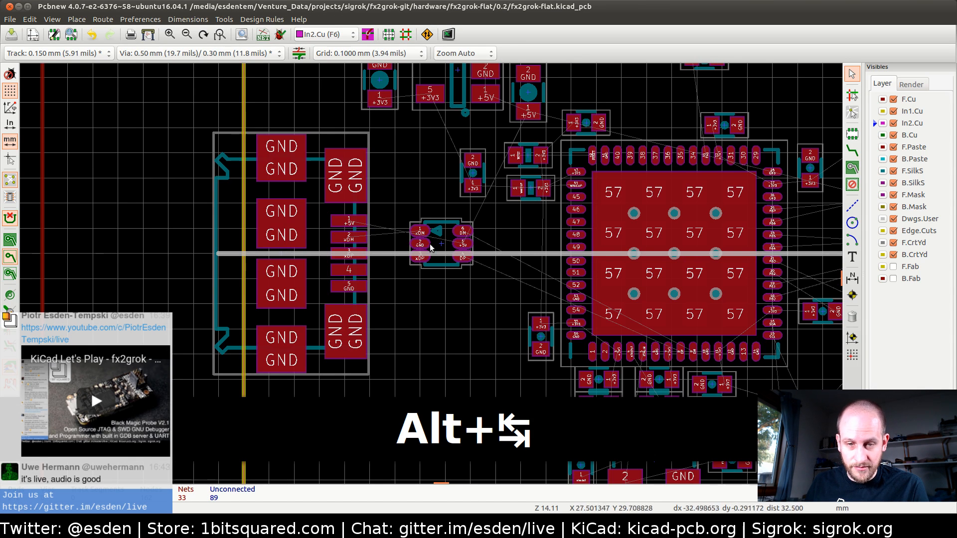
pyautogui.hotkey('alt', 'Tab')
pyautogui.press('Tab')
pyautogui.hotkey('alt', 'Tab')
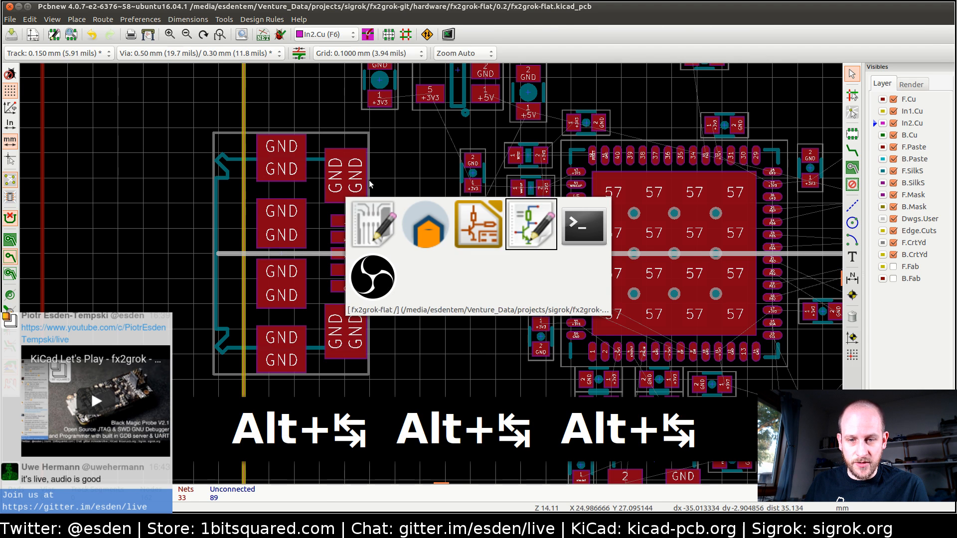
pyautogui.scroll(6, 152, 180)
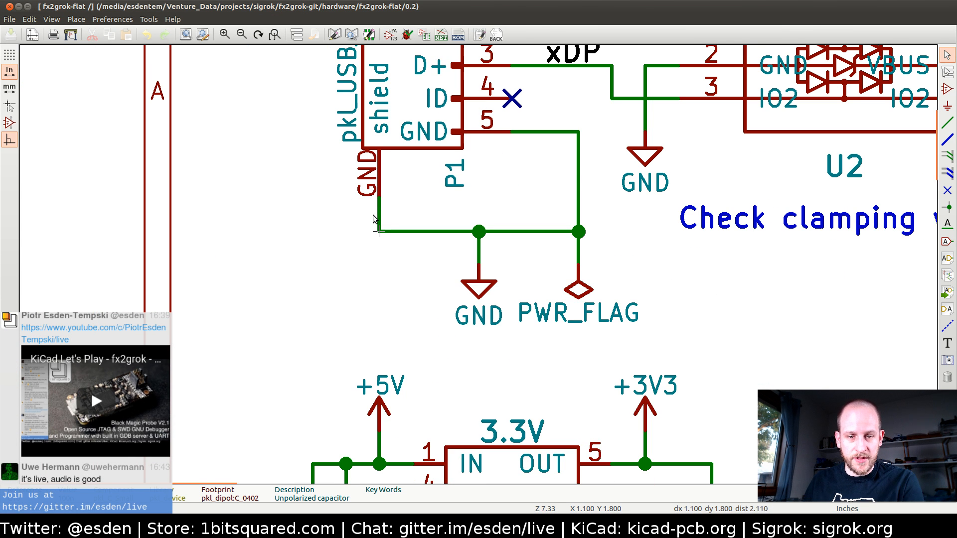
pyautogui.press('Delete')
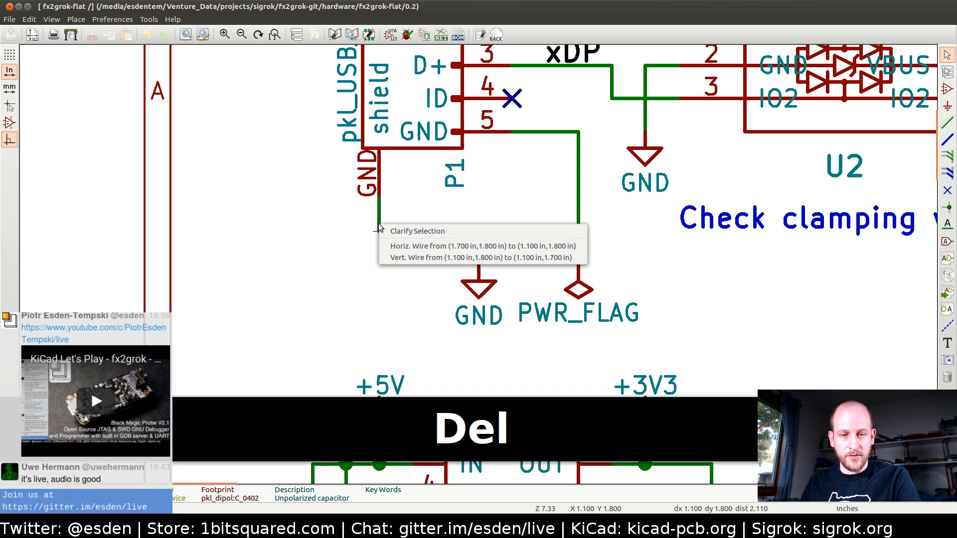
pyautogui.click(393, 260)
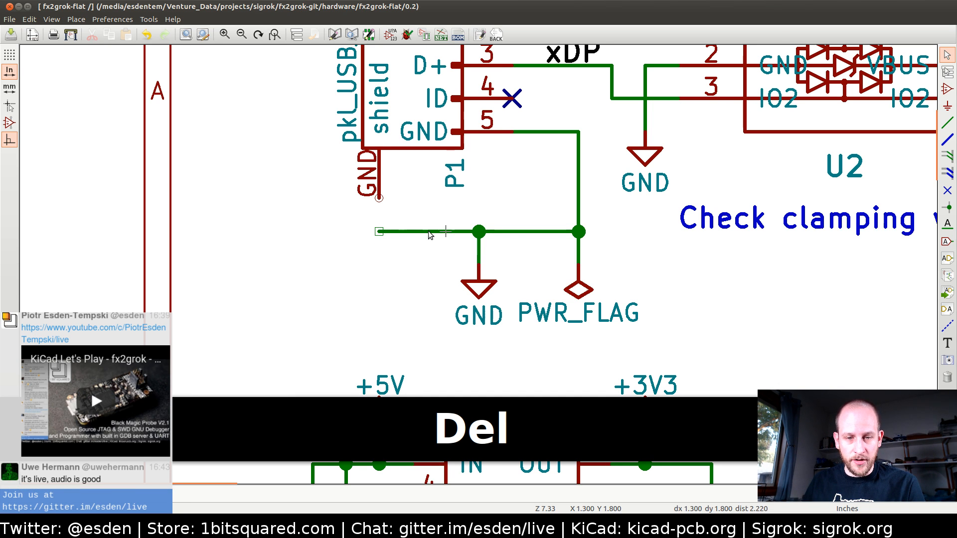
# - Move the horizontal ground wire below P1, with its GND and PWR_FLAG symbols, down 0.1 inch
pyautogui.moveTo(348, 233); pyautogui.dragTo(627, 315)
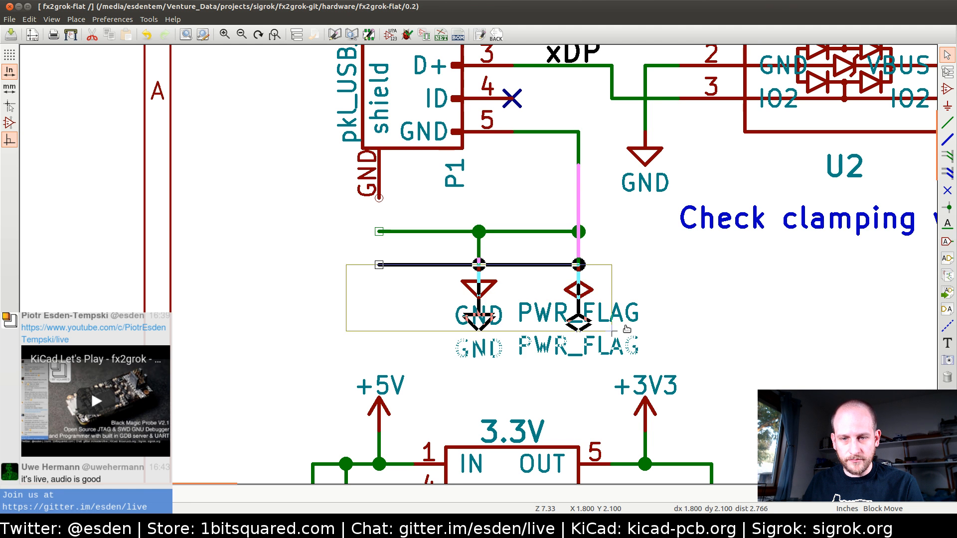
pyautogui.press('Tab')
pyautogui.click(626, 329)
# - Copy the 2k7 resistor R2 and place the copy vertically between P1's shield pin and the ground wire
pyautogui.scroll(-1, 678, 266)
pyautogui.scroll(-1, 479, 267)
pyautogui.moveTo(557, 377); pyautogui.dragTo(410, 242, button='middle')
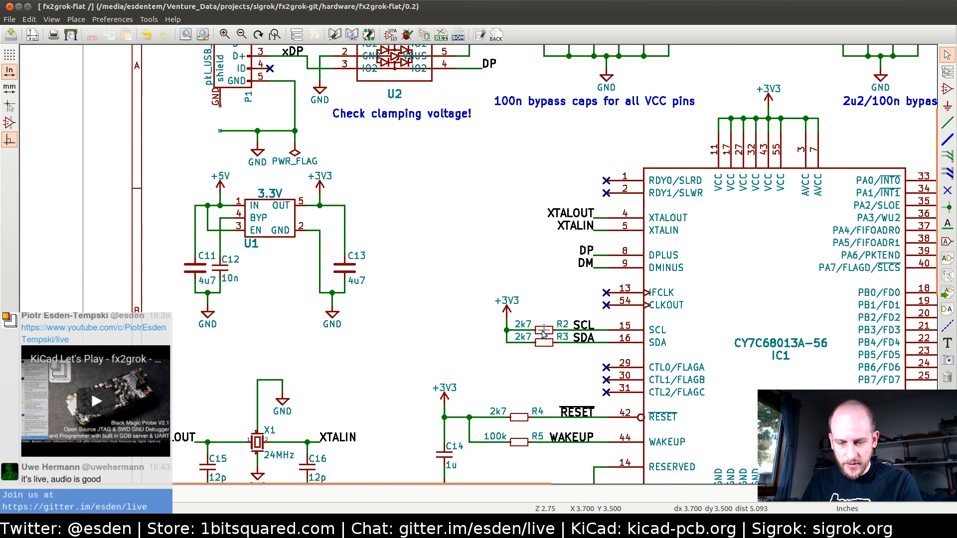
pyautogui.press('c')
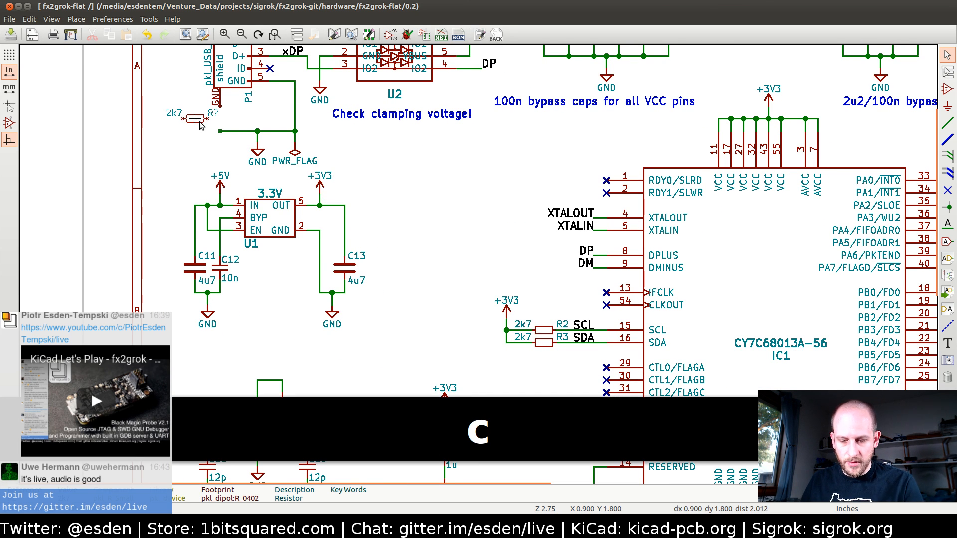
pyautogui.press('r')
pyautogui.press('r')
pyautogui.press('r')
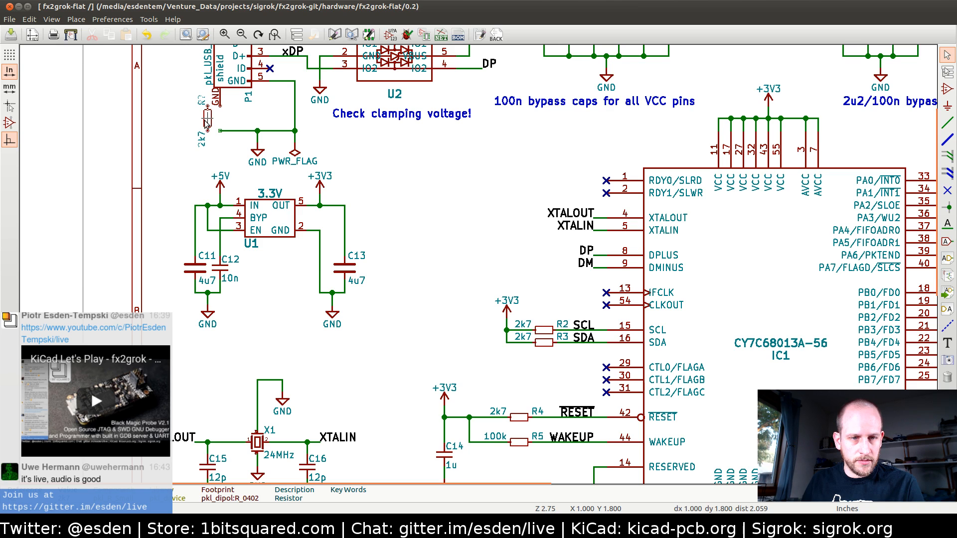
pyautogui.scroll(2, 208, 123)
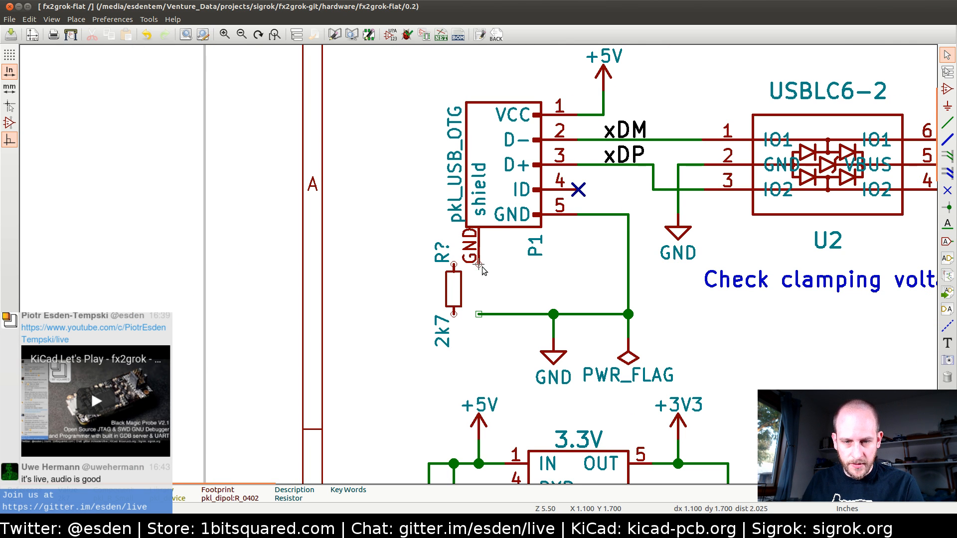
# - Wire P1's shield pin to the new resistor's upper end and stretch the ground wire to its lower end
pyautogui.press('w')
pyautogui.click(453, 264)
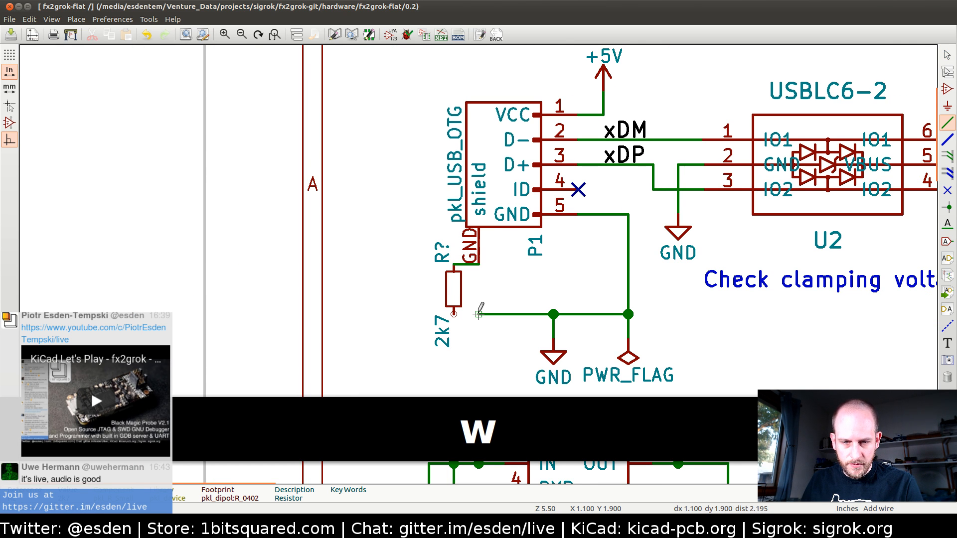
pyautogui.press('Escape')
pyautogui.press('g')
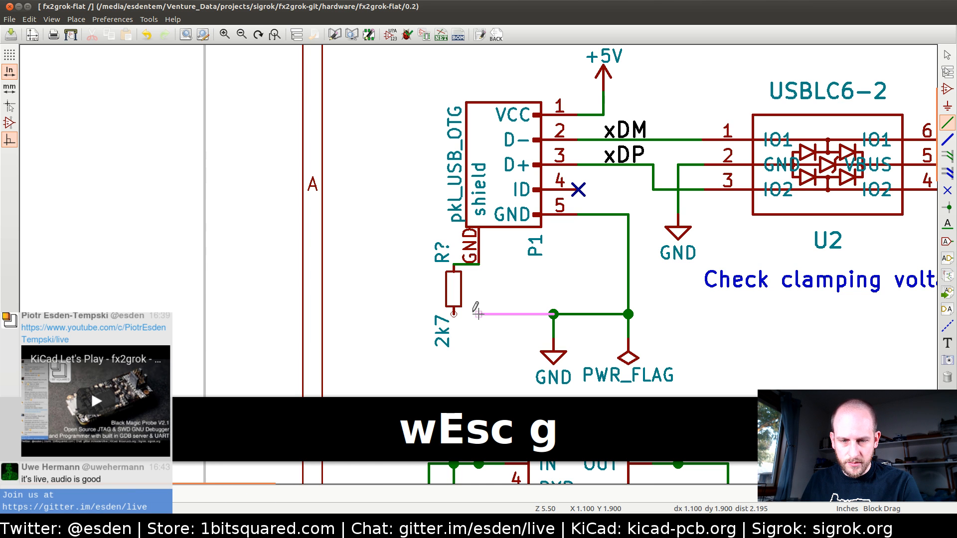
pyautogui.scroll(-2, 453, 314)
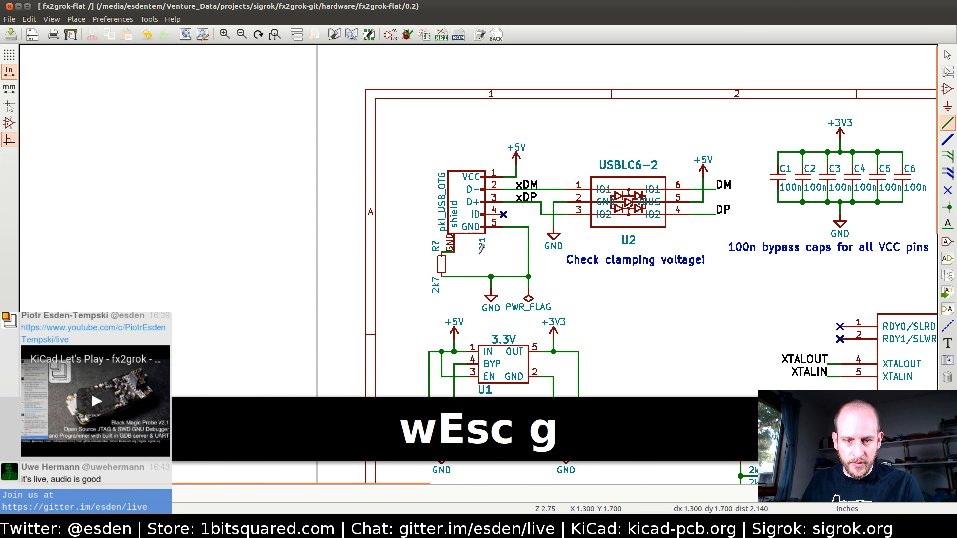
pyautogui.click(480, 251)
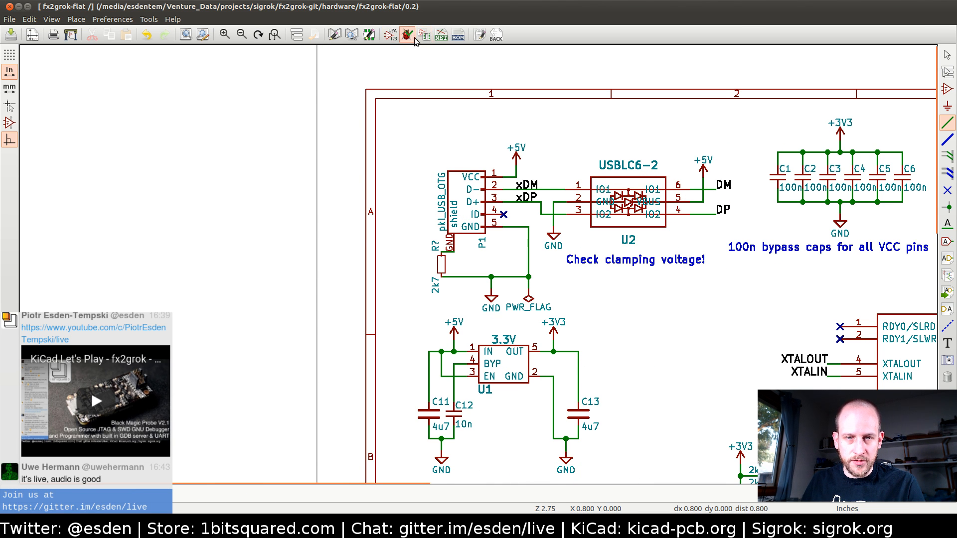
# - Annotate only the unannotated components on the entire schematic, keeping the existing annotation
pyautogui.click(424, 34)
pyautogui.click(542, 409)
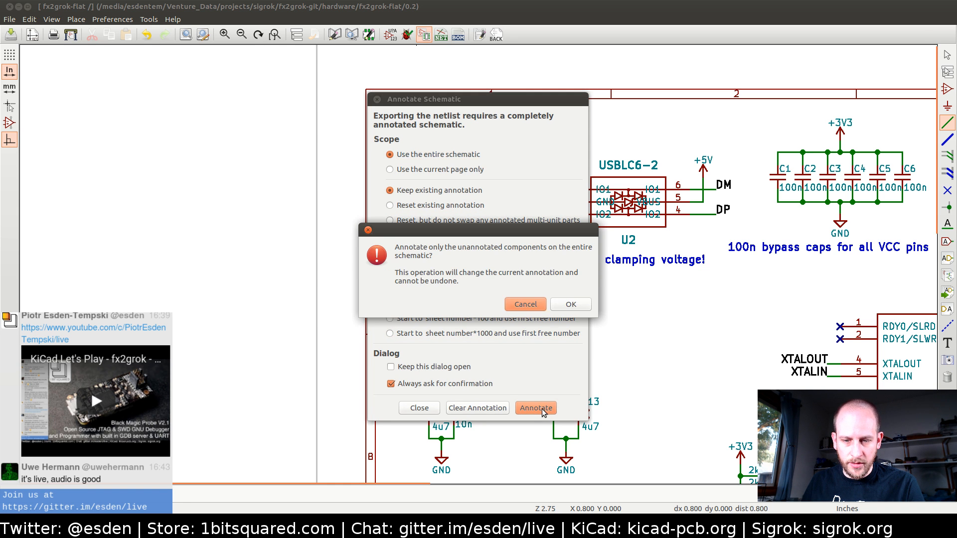
pyautogui.press('Return')
# - Switch to the board editor, read the current netlist into the board, and look around the outline for the new resistor
pyautogui.hotkey('alt', '`')
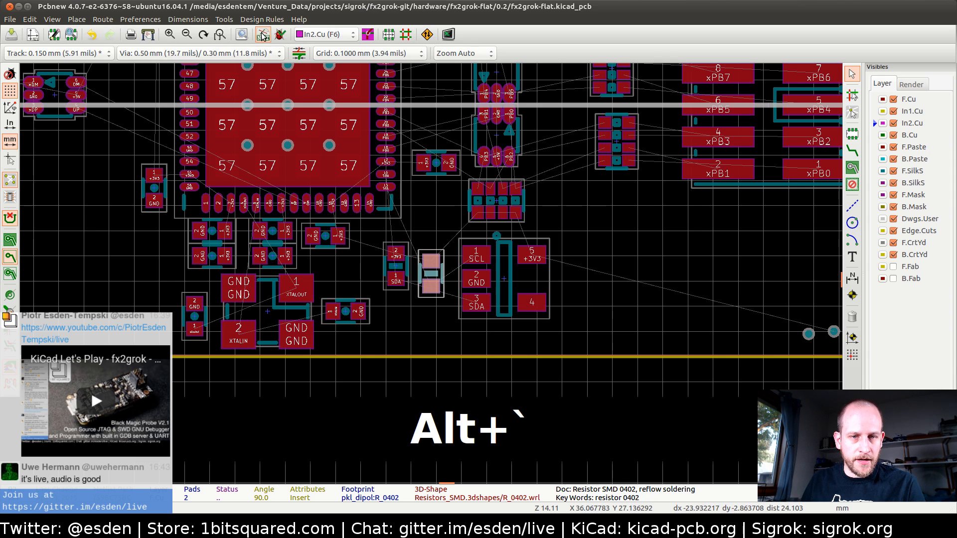
pyautogui.click(263, 35)
pyautogui.click(583, 134)
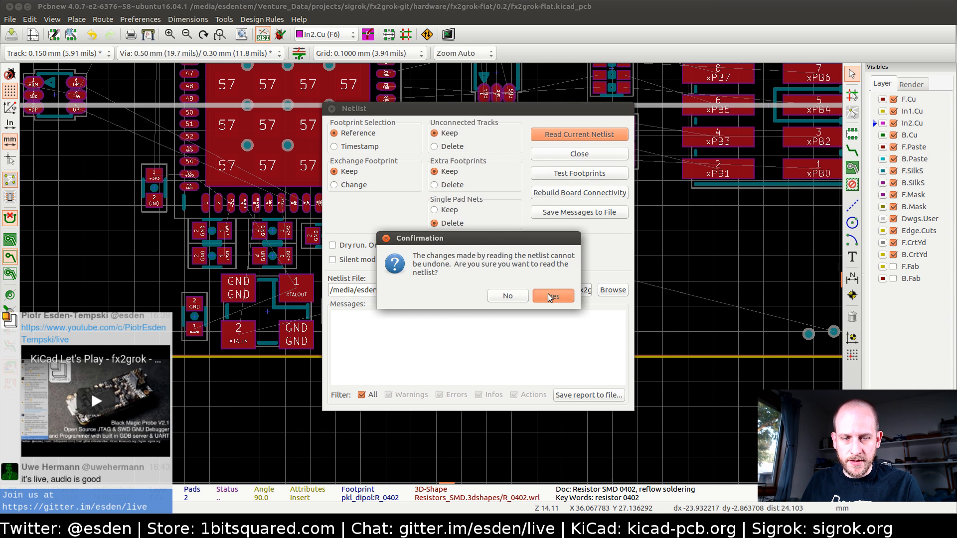
pyautogui.click(552, 296)
pyautogui.click(574, 156)
pyautogui.scroll(-5, 432, 294)
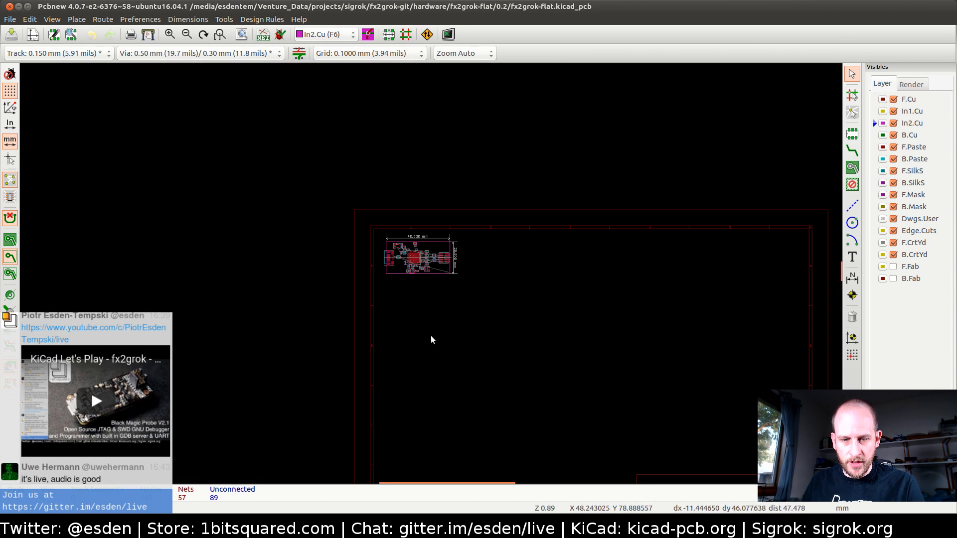
pyautogui.scroll(3, 430, 274)
pyautogui.moveTo(386, 206); pyautogui.dragTo(371, 346, button='middle')
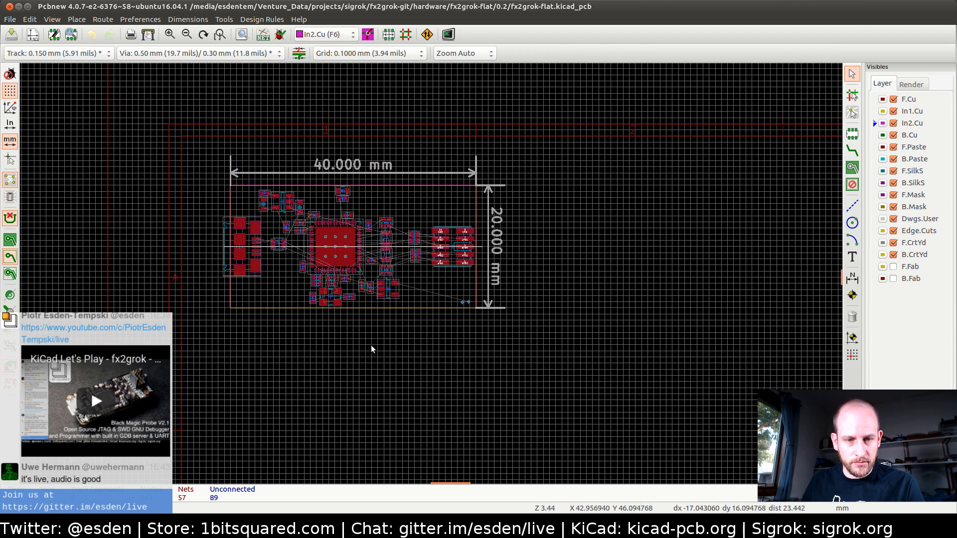
# - Check the new shield resistor R10 in the schematic and return to the board to look for its footprint
pyautogui.hotkey('alt', 'Tab')
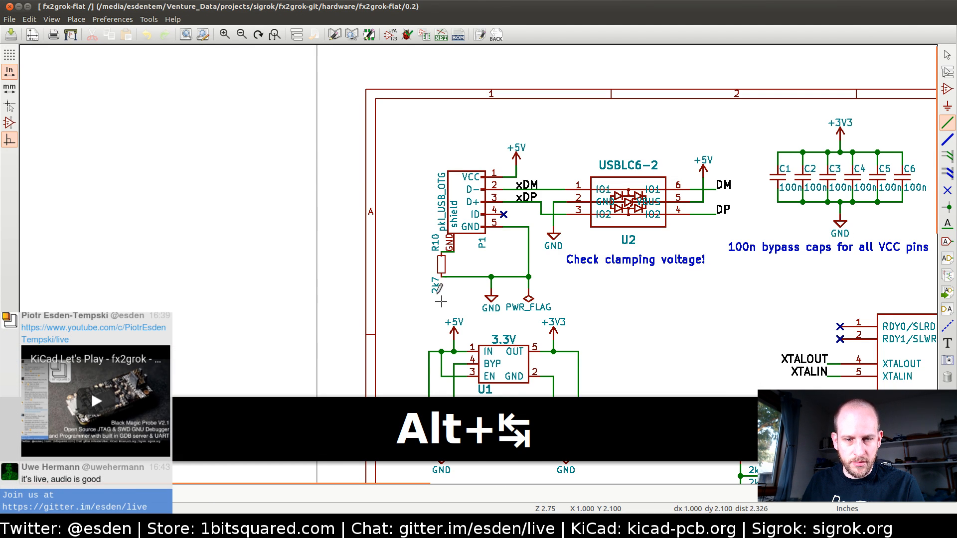
pyautogui.press('e')
pyautogui.press('Escape')
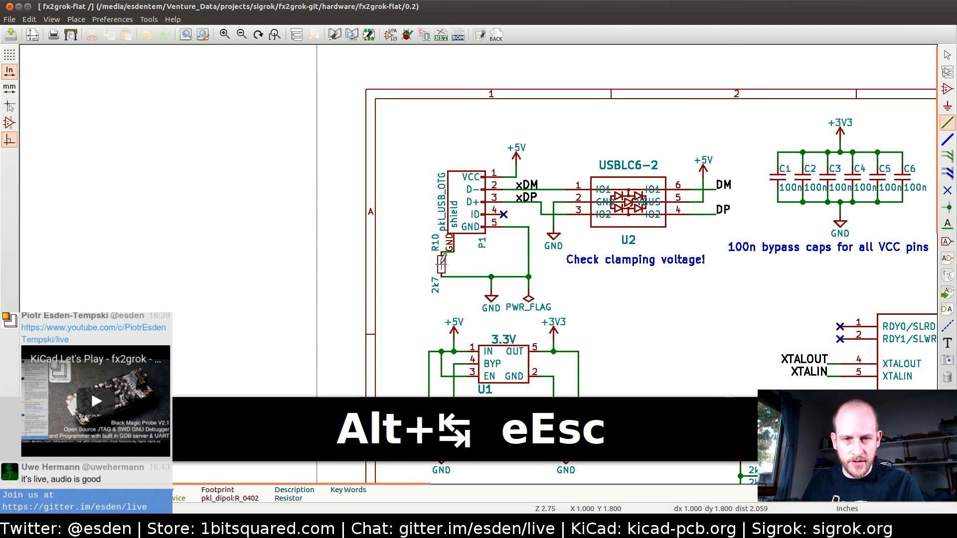
pyautogui.hotkey('alt', 'Tab')
pyautogui.scroll(-5, 445, 241)
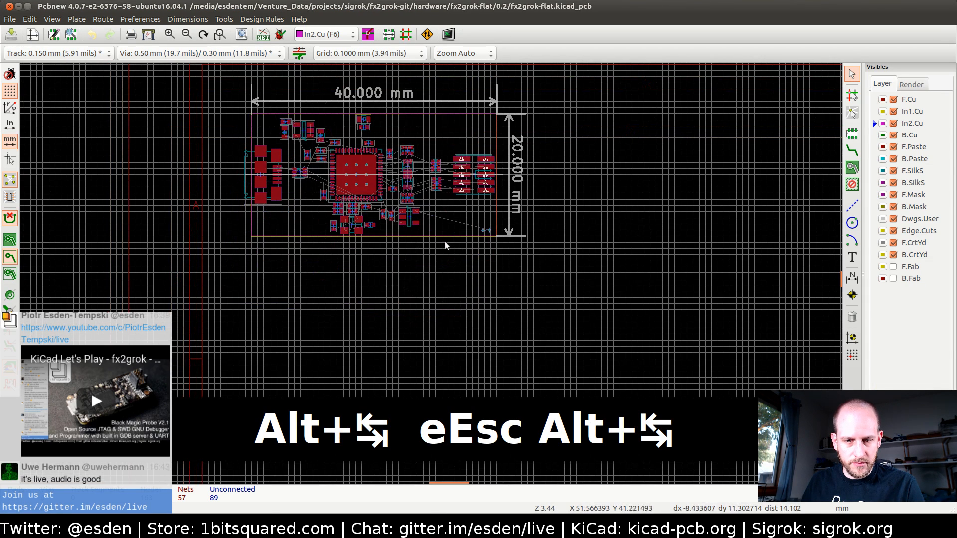
pyautogui.moveTo(461, 243); pyautogui.dragTo(468, 287, button='middle')
pyautogui.scroll(4, 430, 273)
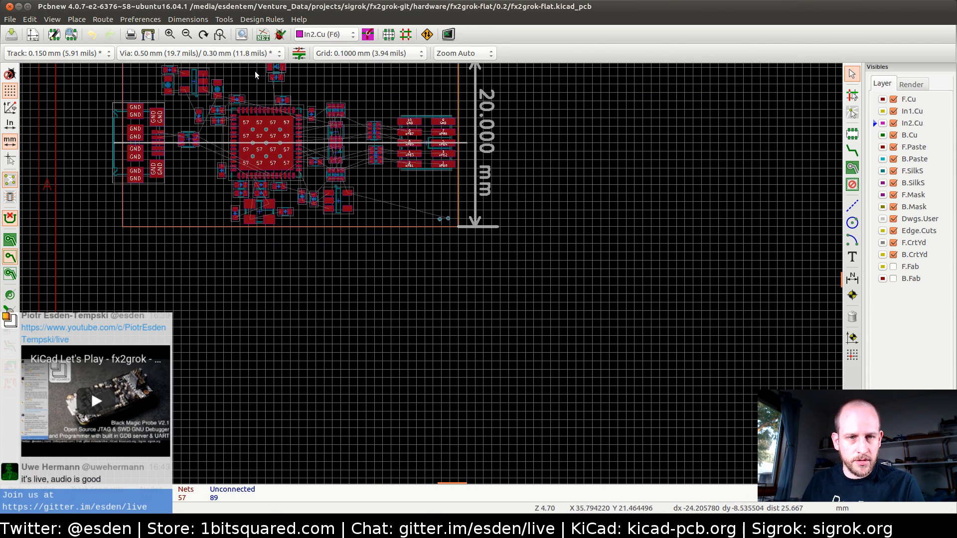
# - Read the current netlist into the fx2grok-flat board once more, keeping existing footprints and deleting single pad nets
pyautogui.click(262, 34)
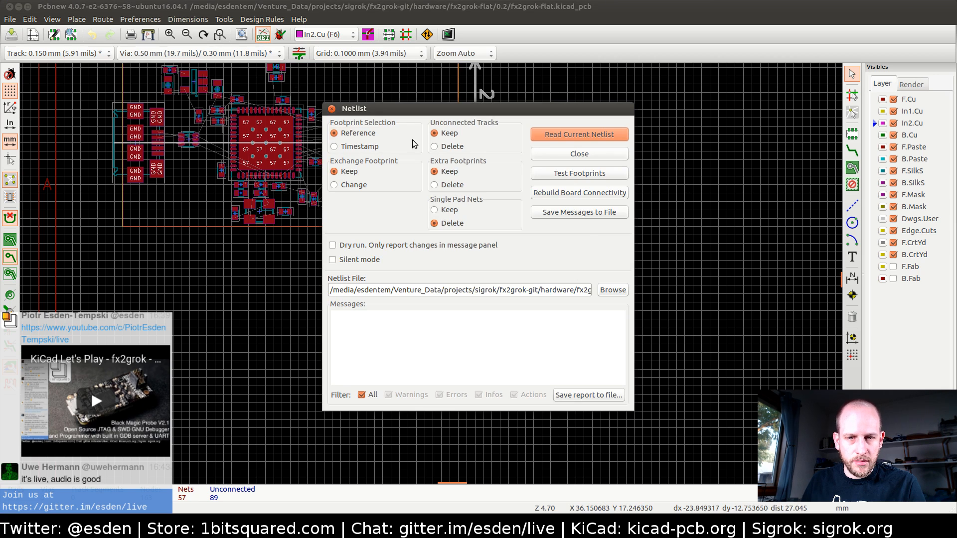
pyautogui.click(563, 132)
pyautogui.click(554, 296)
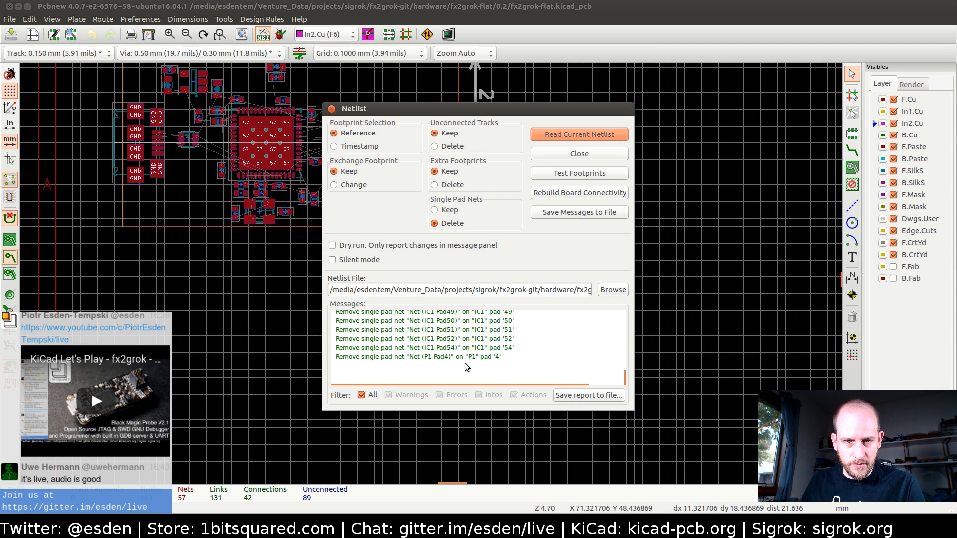
# - Close the netlist dialog and switch from the board layout to the Eeschema schematic
pyautogui.press('Escape')
pyautogui.scroll(-3, 276, 262)
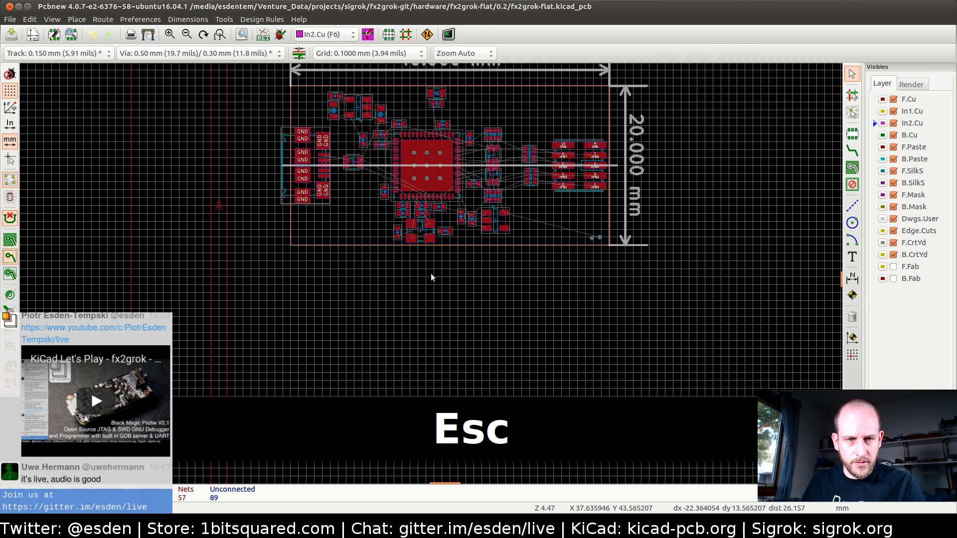
pyautogui.hotkey('alt', 'Tab')
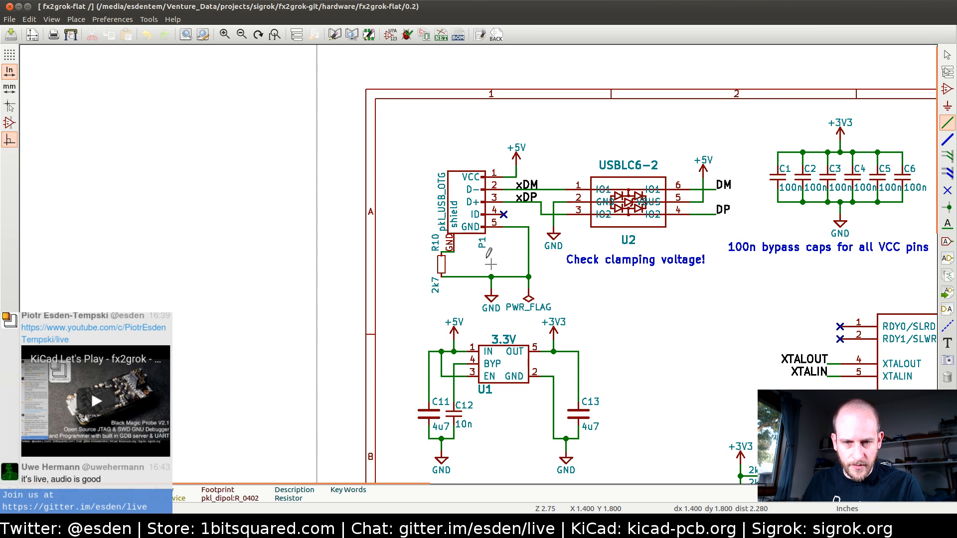
pyautogui.hotkey('alt', 'Tab')
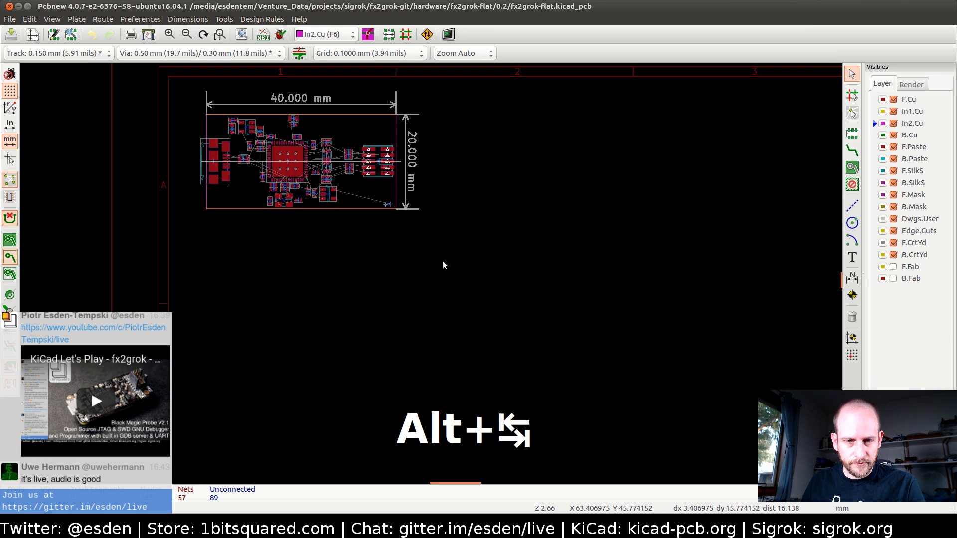
pyautogui.hotkey('alt', 'Tab')
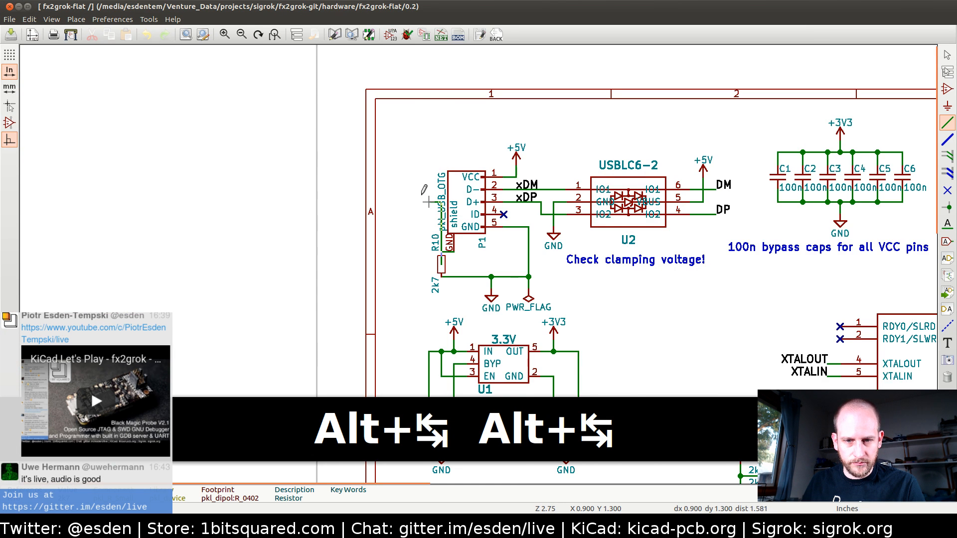
# - Generate the KiCad netlist from the schematic and save it over fx2grok-flat.net in the 0.2 folder
pyautogui.press('Escape')
pyautogui.press('Escape')
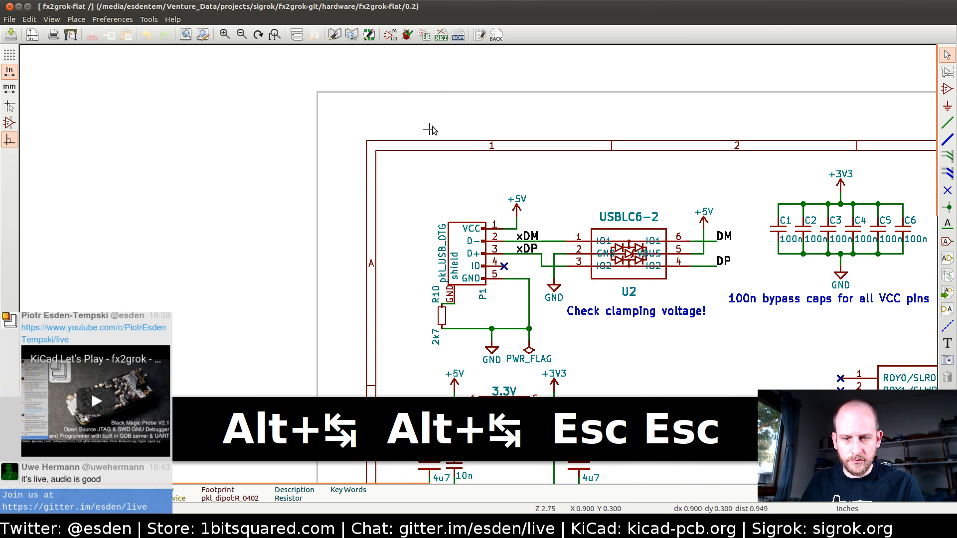
pyautogui.press('Escape')
pyautogui.click(440, 35)
pyautogui.click(580, 200)
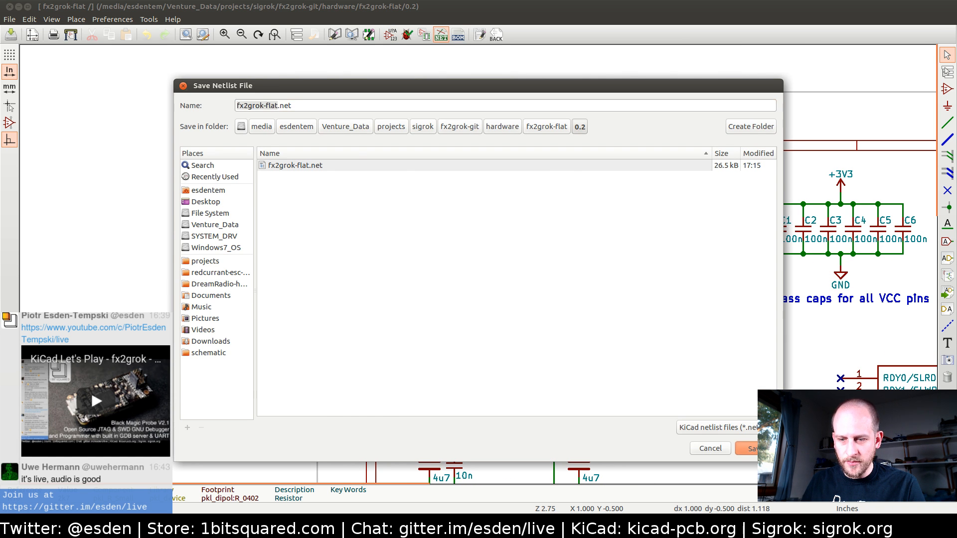
pyautogui.press('Return')
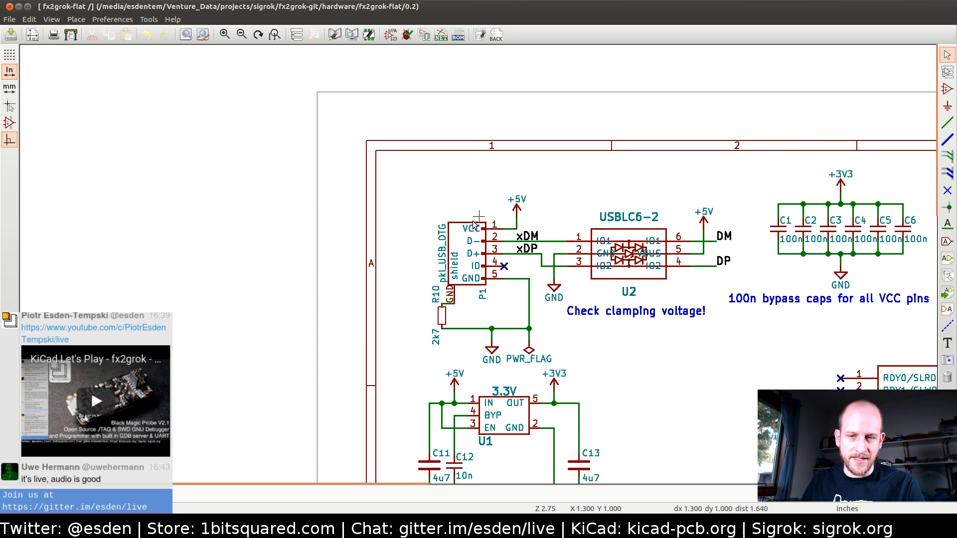
# - Switch to Pcbnew and read the current netlist into the board, keeping the existing import options
pyautogui.hotkey('alt', 'Tab')
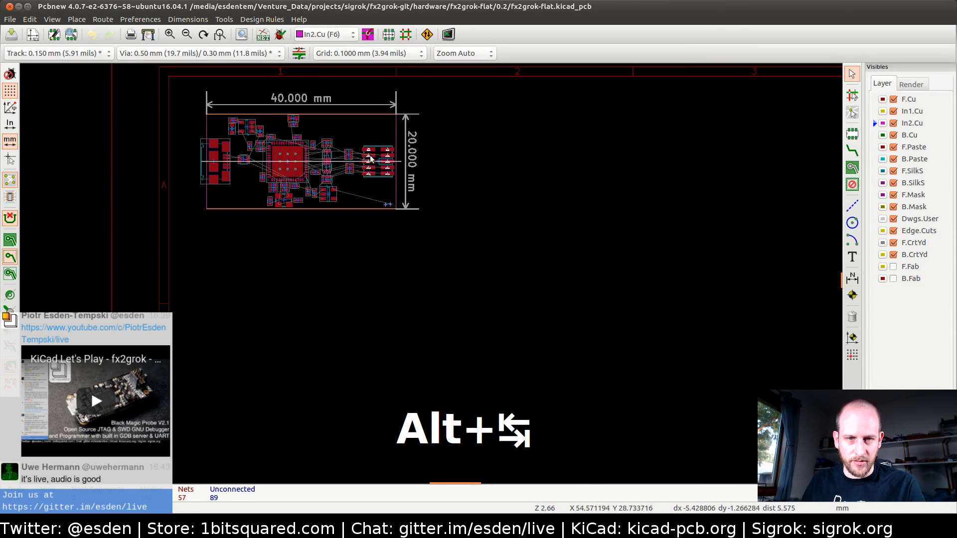
pyautogui.click(271, 33)
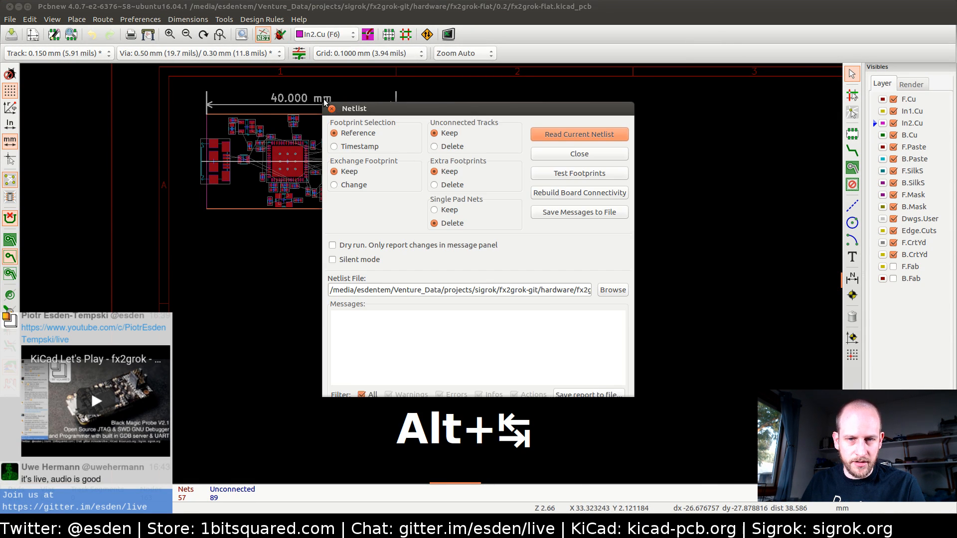
pyautogui.click(554, 133)
pyautogui.click(553, 296)
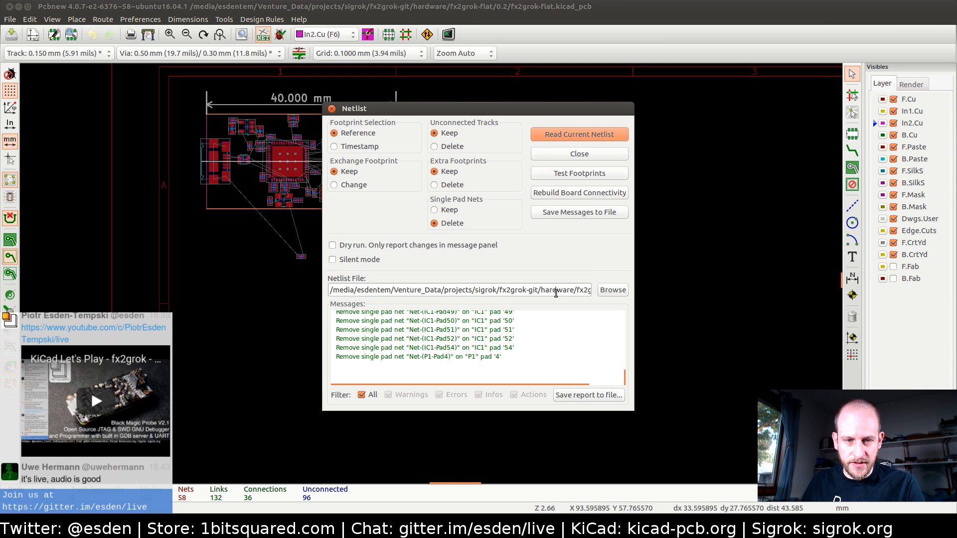
pyautogui.click(578, 154)
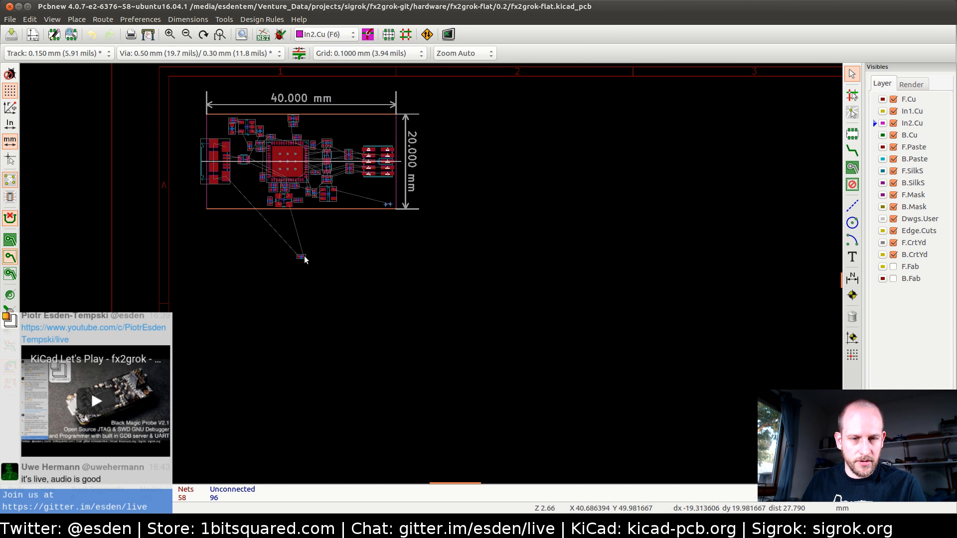
# - Move the newly imported 0402 resistor inside the board outline, just below the USB connector's lower shield pads
pyautogui.scroll(4, 303, 258)
pyautogui.press('m')
pyautogui.keyDown('shift'); pyautogui.scroll(10, 414, 238); pyautogui.keyUp('shift')
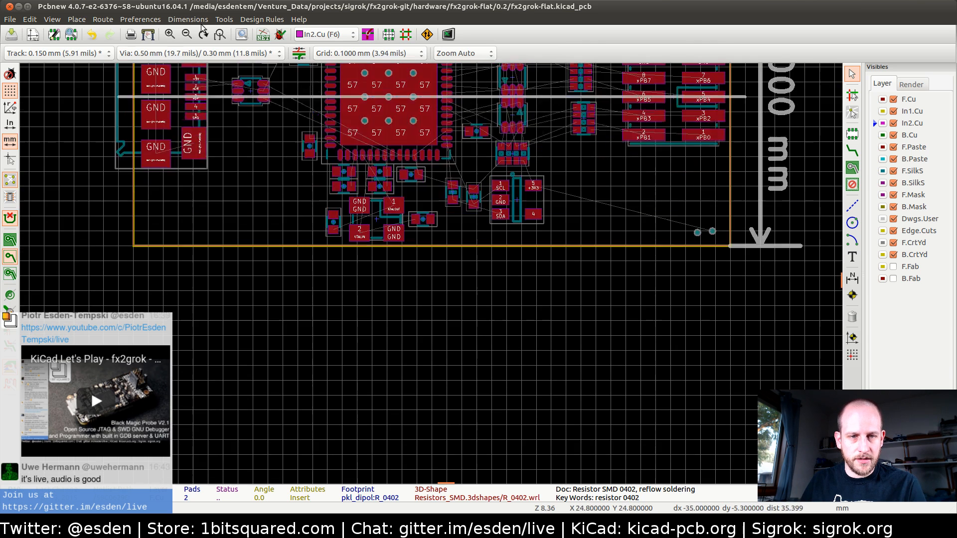
pyautogui.scroll(2, 162, 250)
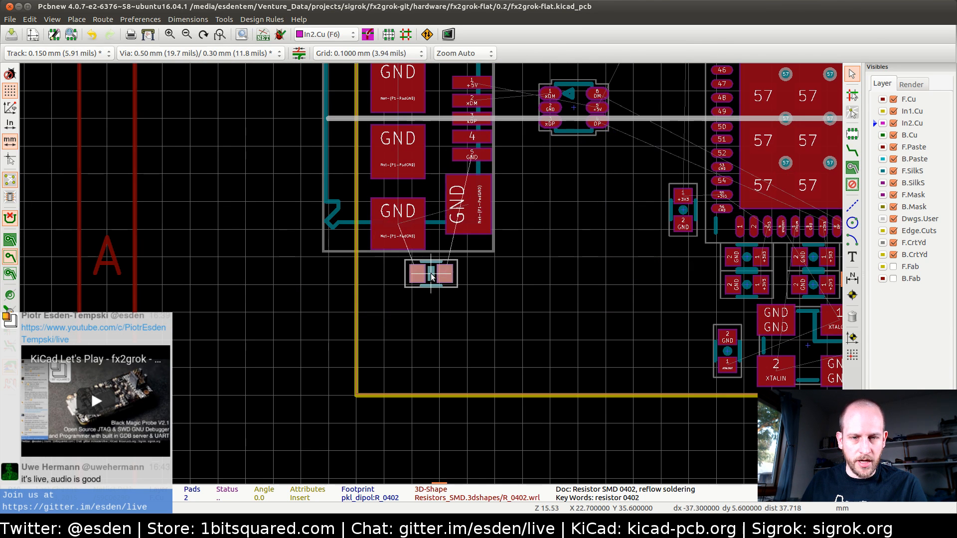
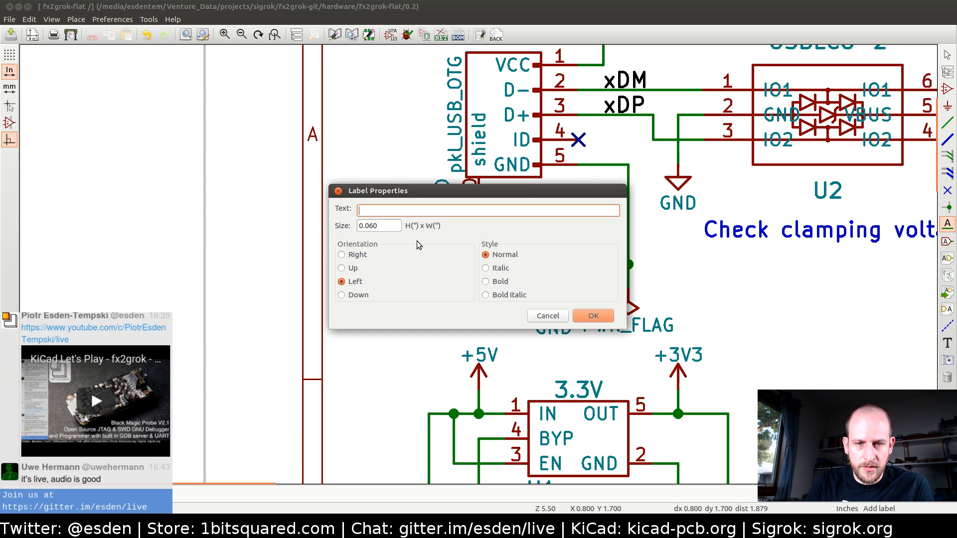
# - Add a net label "shield" to the wire joining the USB connector's shield pin and resistor R10 in the schematic
pyautogui.press('BackSpace')
pyautogui.press('BackSpace')
pyautogui.press('BackSpace')
pyautogui.press('BackSpace')
pyautogui.write('shield')
pyautogui.press('Return')
pyautogui.press('Return')
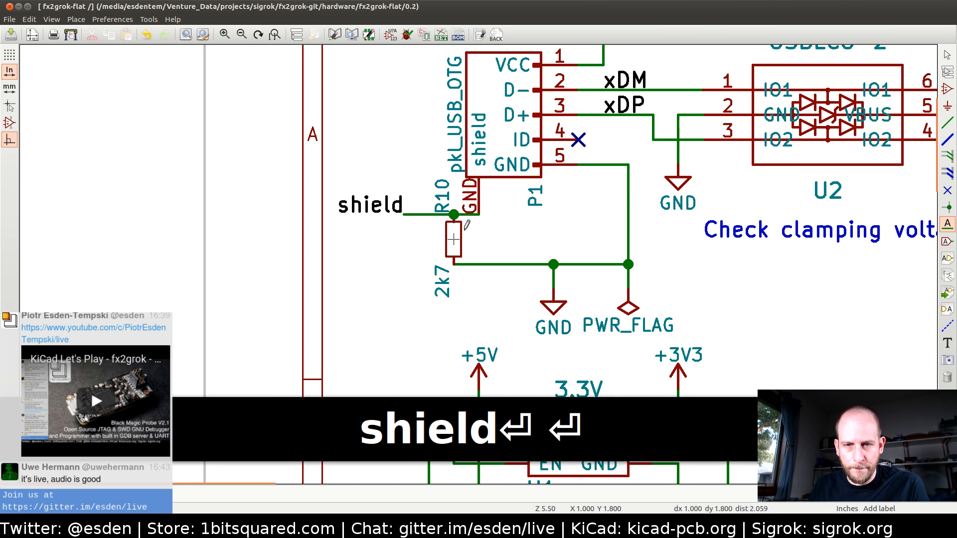
# - Save the schematic and export its updated netlist over fx2grok-flat.net
pyautogui.scroll(-1, 523, 259)
pyautogui.hotkey('ctrl', 's')
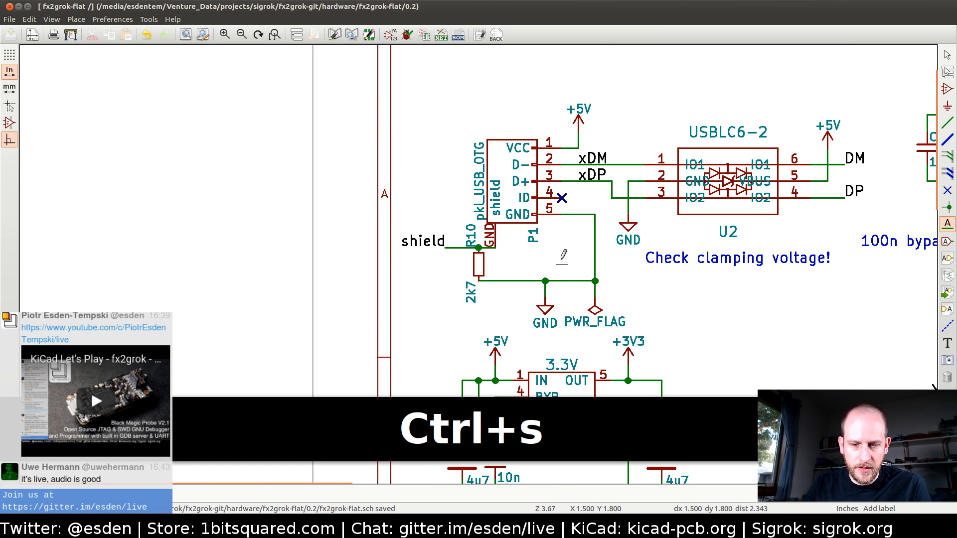
pyautogui.click(441, 35)
pyautogui.click(607, 202)
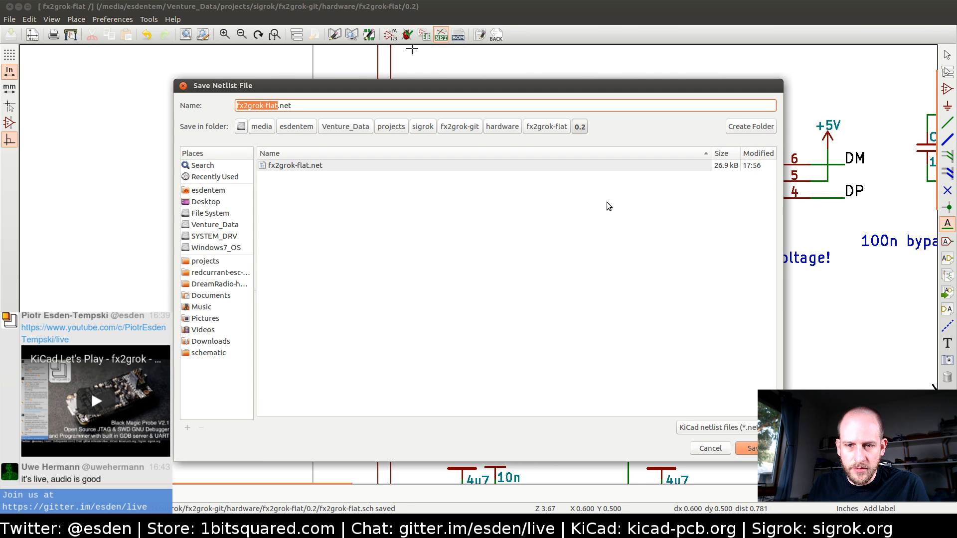
pyautogui.click(753, 448)
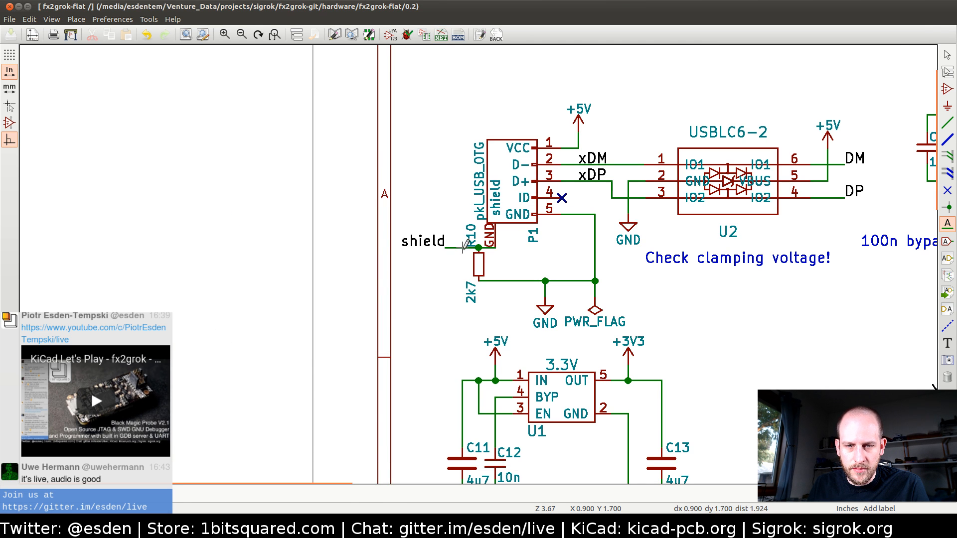
# - Switch to Pcbnew, read the updated netlist and check the net names on the USB connector and resistor pads
pyautogui.hotkey('alt', 'Tab')
pyautogui.scroll(-2, 508, 163)
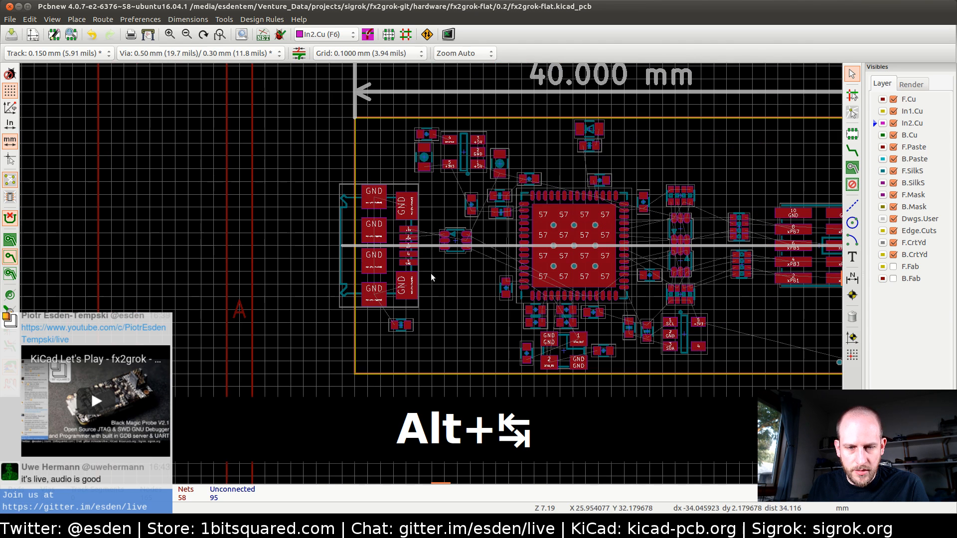
pyautogui.click(264, 37)
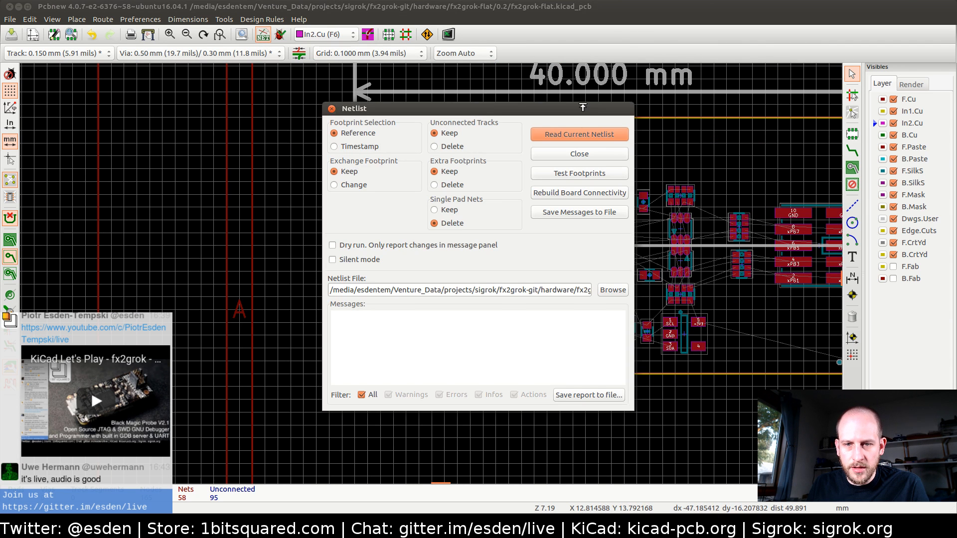
pyautogui.click(587, 133)
pyautogui.click(553, 296)
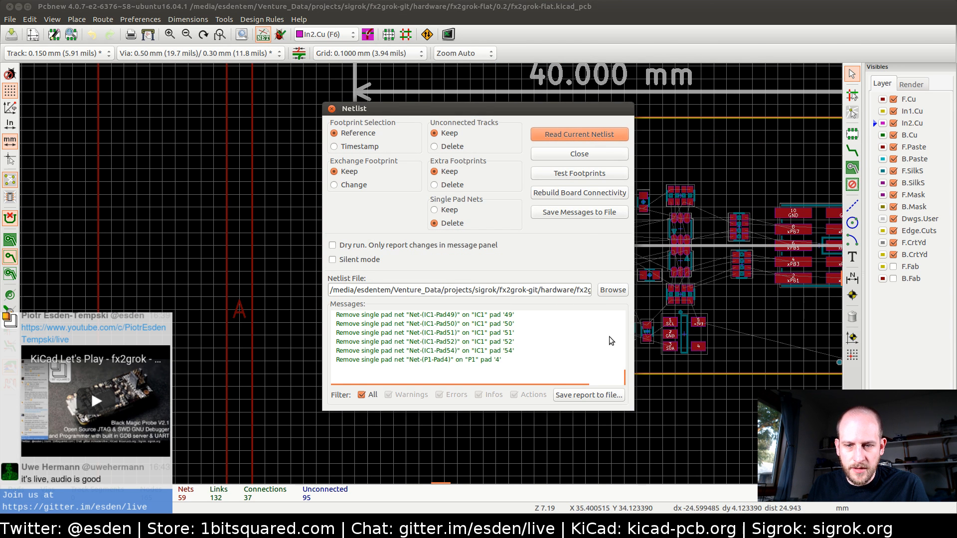
pyautogui.click(582, 155)
pyautogui.scroll(4, 393, 329)
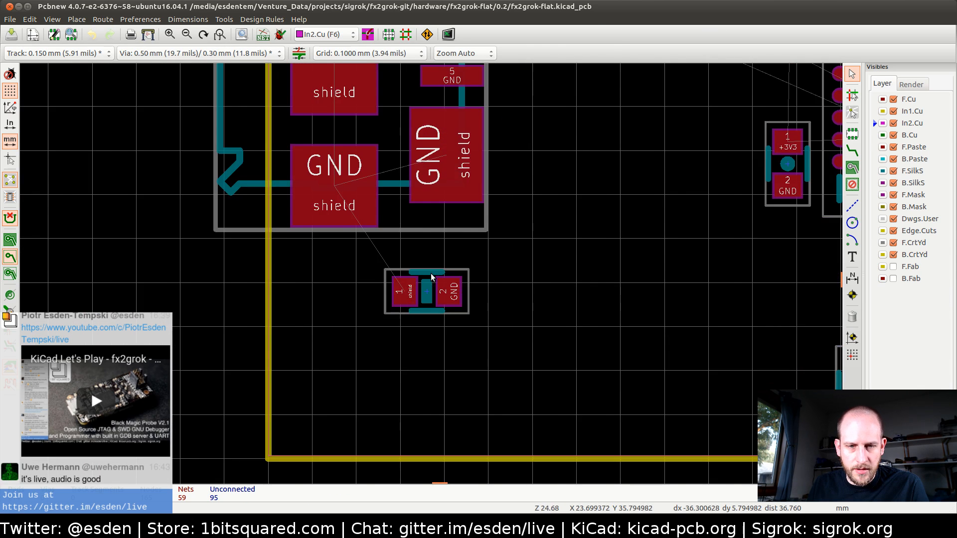
pyautogui.scroll(-3, 363, 241)
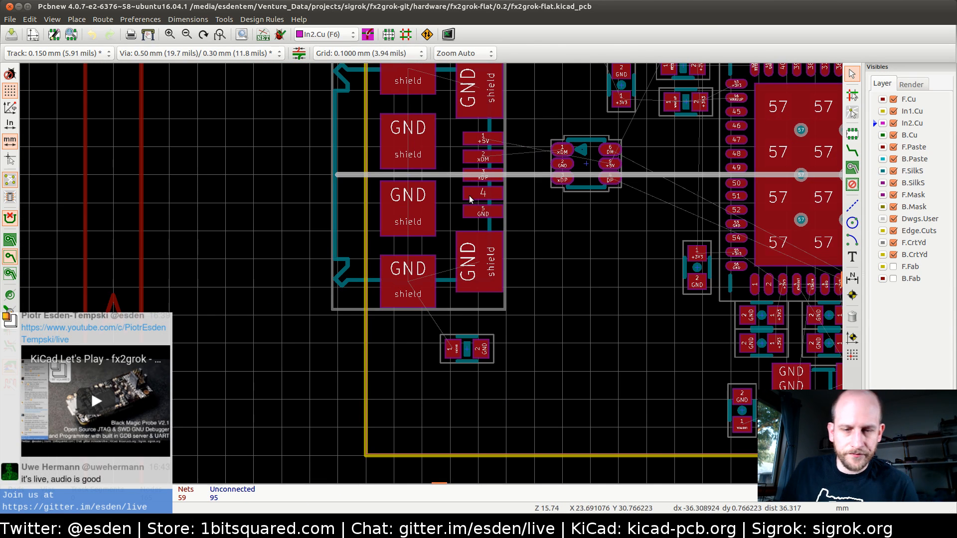
pyautogui.click(852, 168)
pyautogui.scroll(1, 444, 156)
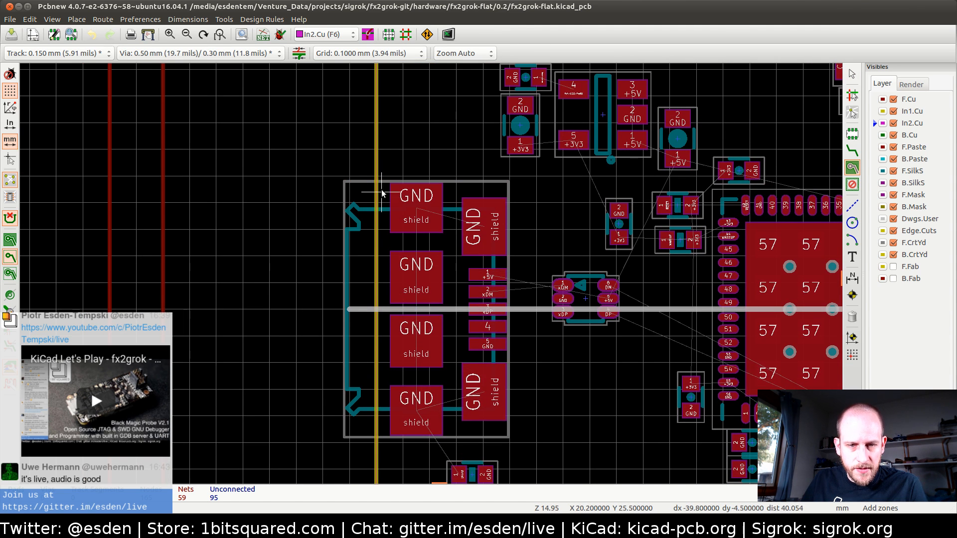
pyautogui.scroll(3, 369, 115)
pyautogui.click(417, 237)
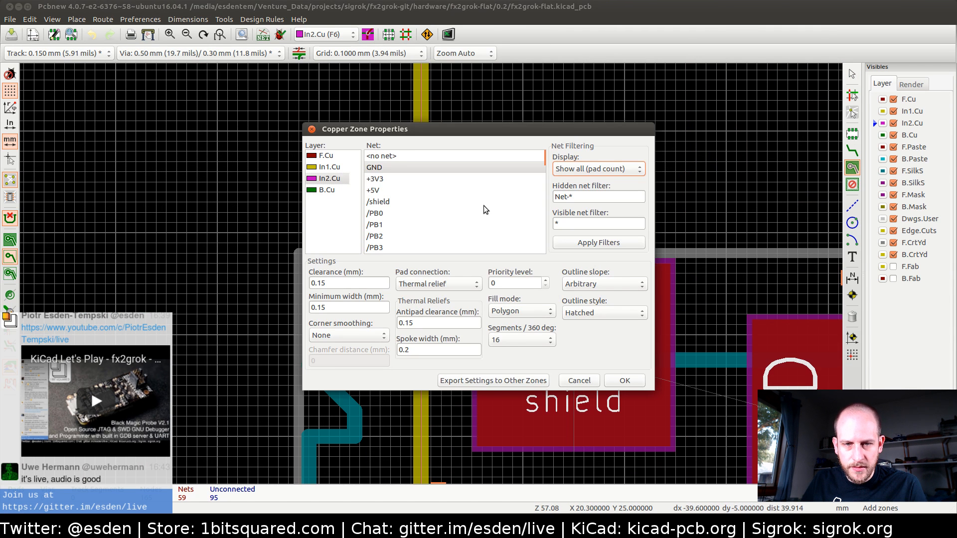
pyautogui.click(375, 203)
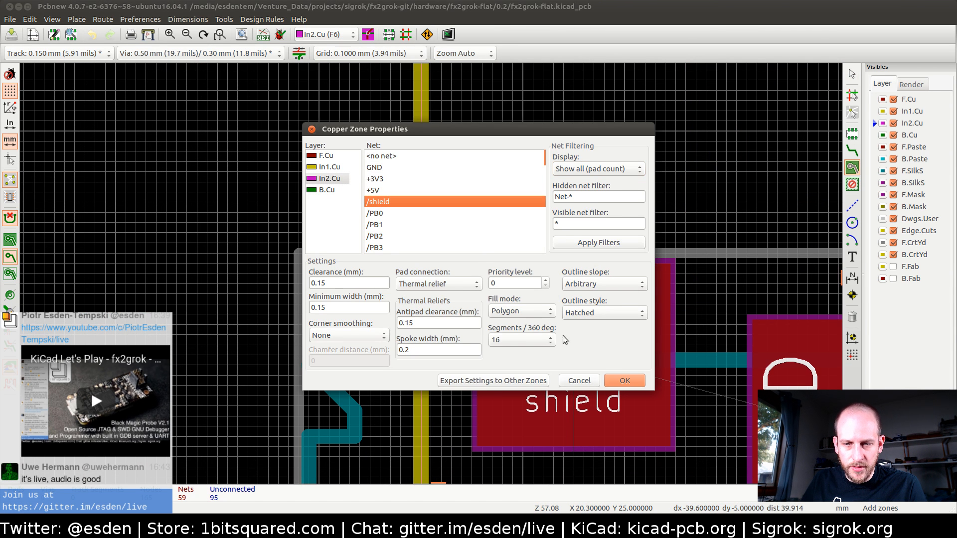
pyautogui.click(625, 380)
pyautogui.scroll(-2, 465, 258)
pyautogui.press('Escape')
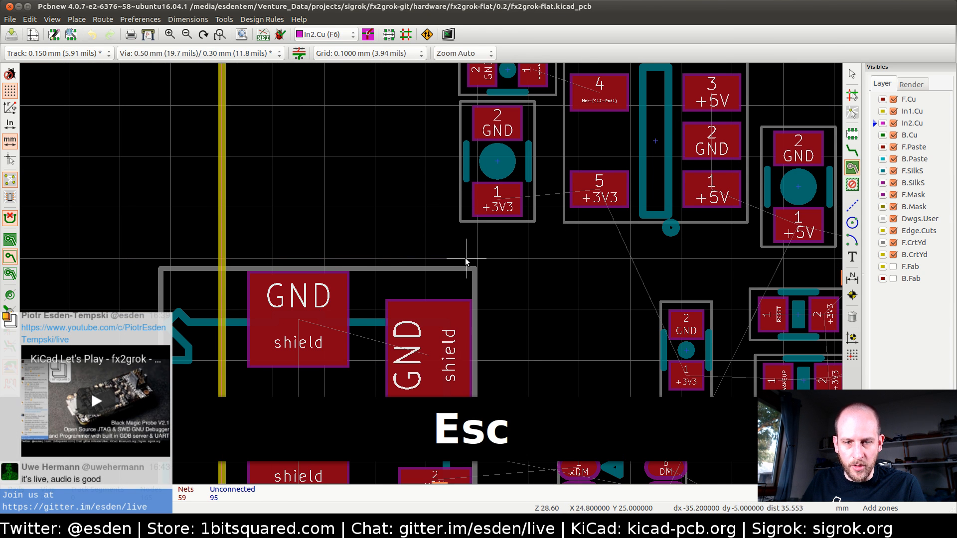
pyautogui.press('Escape')
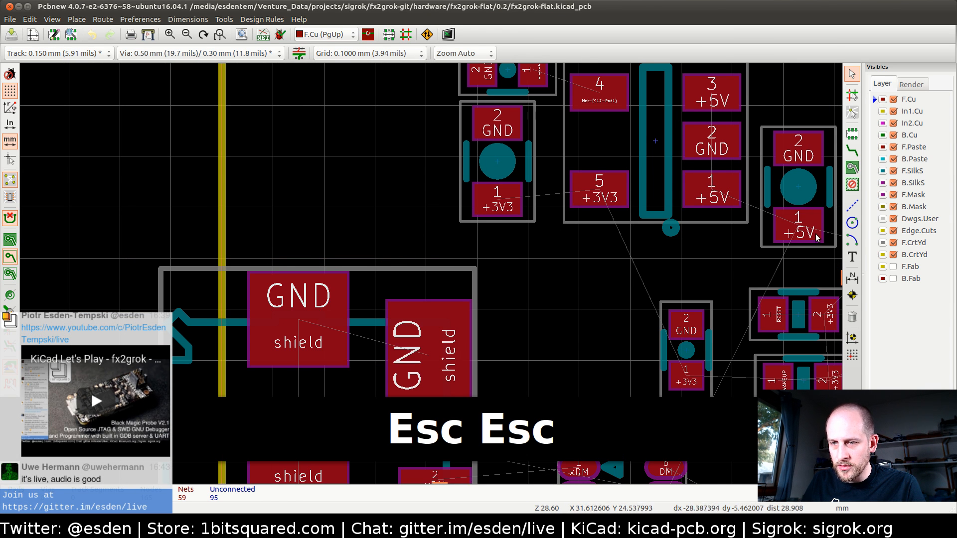
# - Draw a rectangular copper zone about 5 × 10 mm on F.Cu for the /shield net, from the board edge around the USB connector pads
pyautogui.click(852, 168)
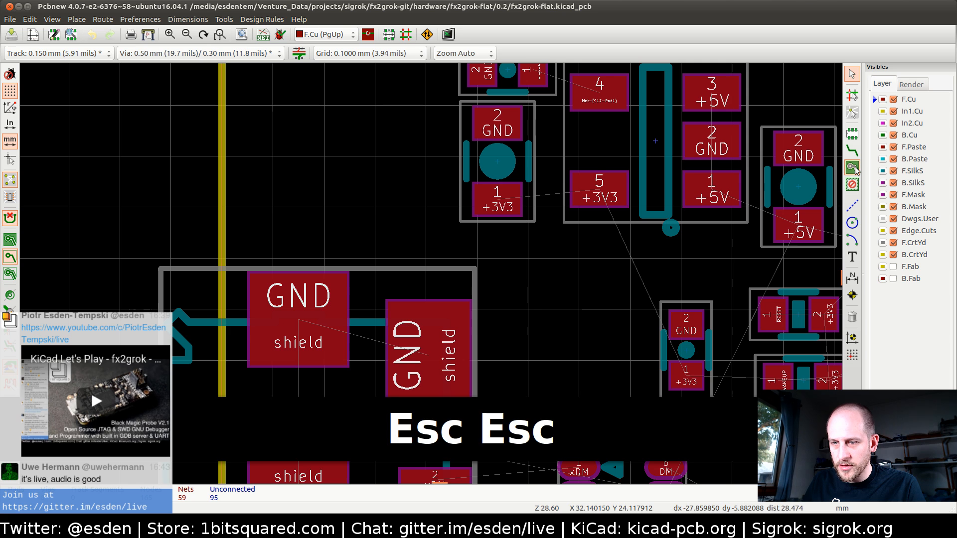
pyautogui.click(234, 261)
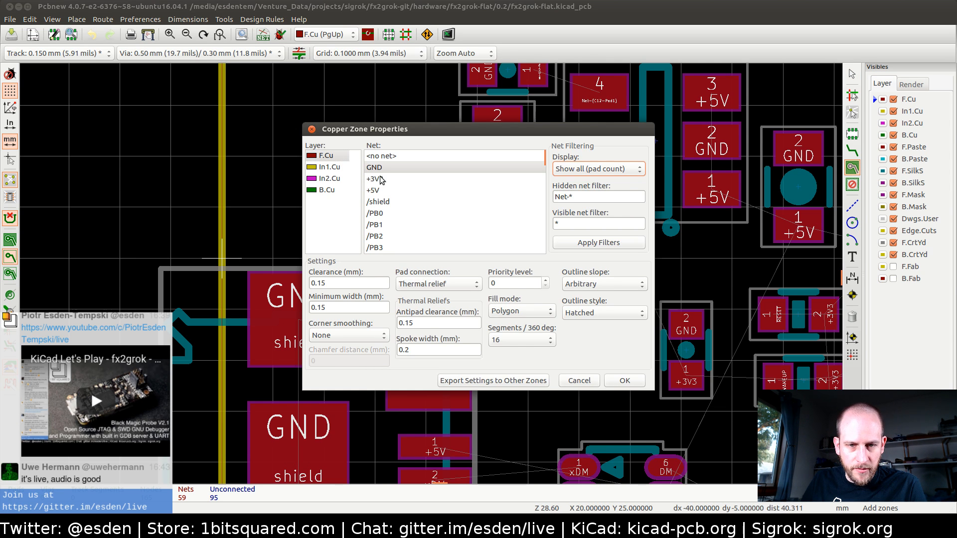
pyautogui.click(383, 202)
pyautogui.click(634, 382)
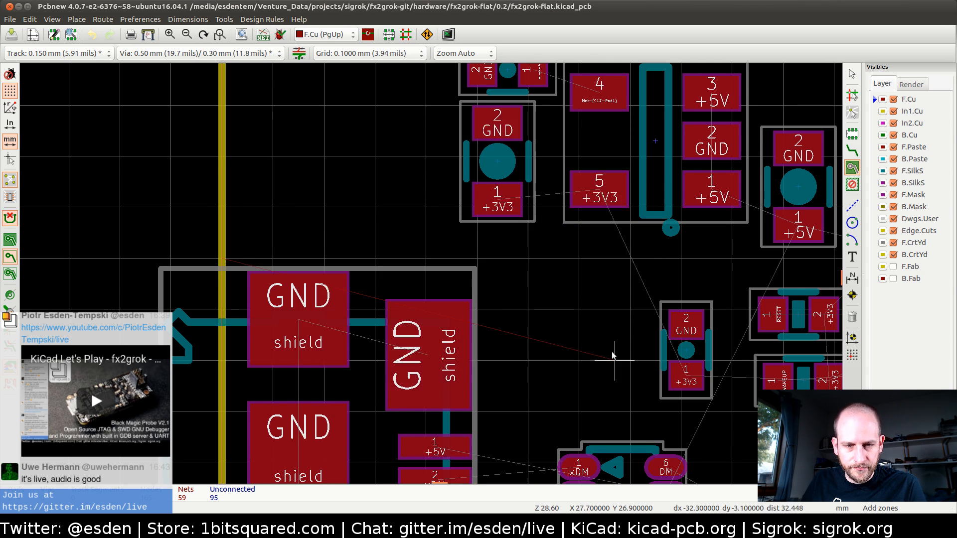
pyautogui.click(476, 259)
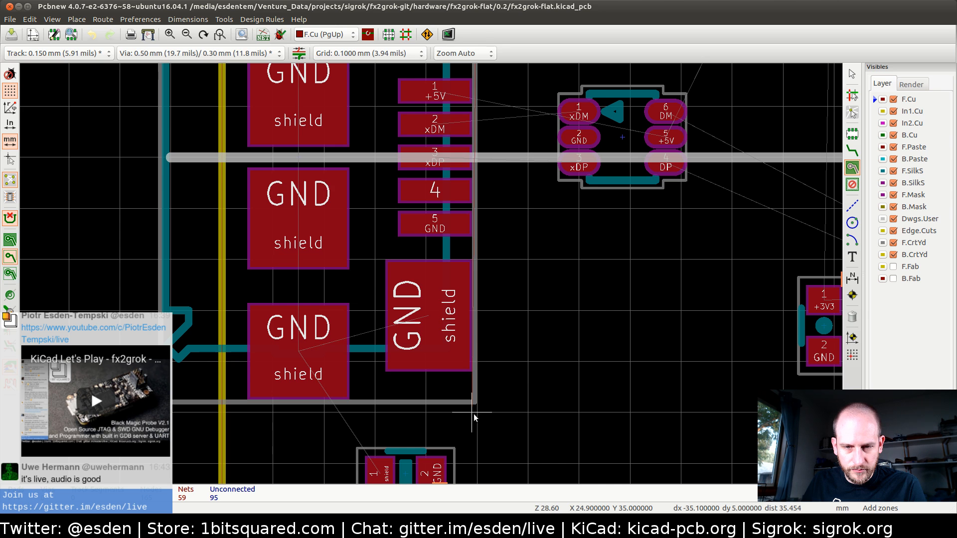
pyautogui.click(477, 413)
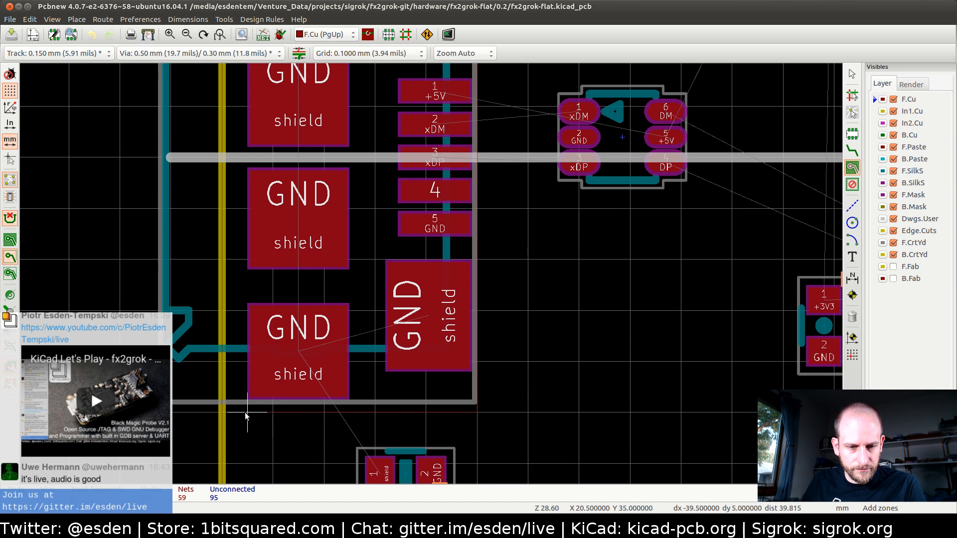
pyautogui.click(223, 413)
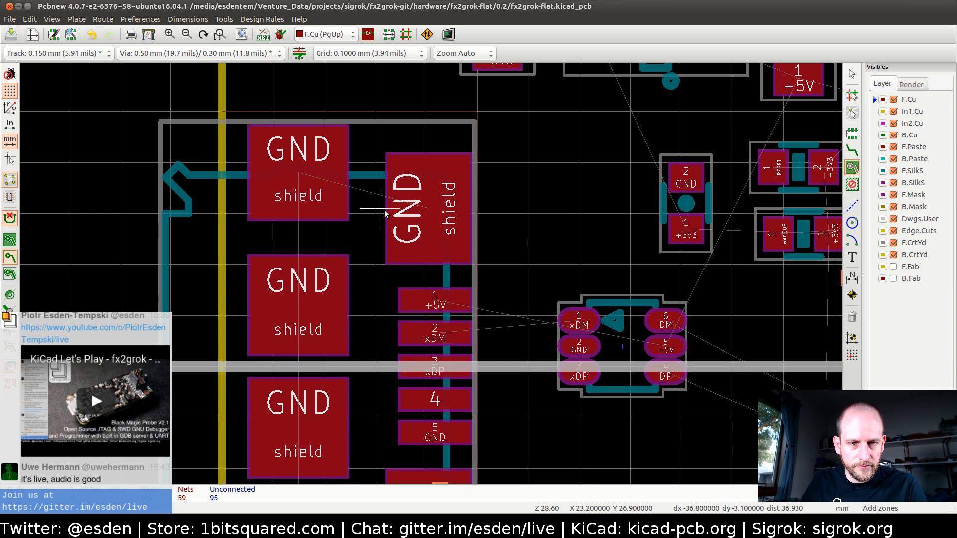
pyautogui.press('Escape')
pyautogui.click(225, 116)
pyautogui.click(246, 147)
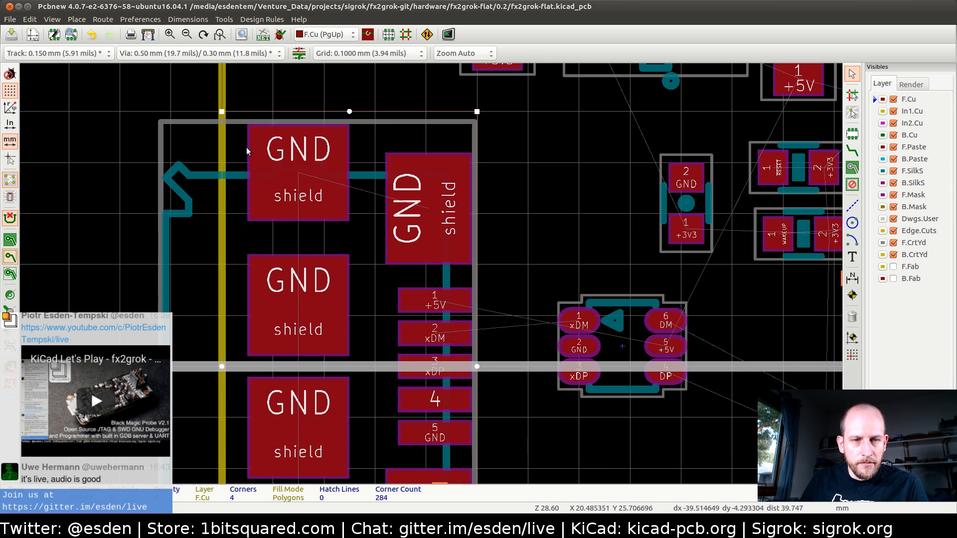
# - Accept the /shield copper zone's properties, fill all zones and display them filled
pyautogui.press('e')
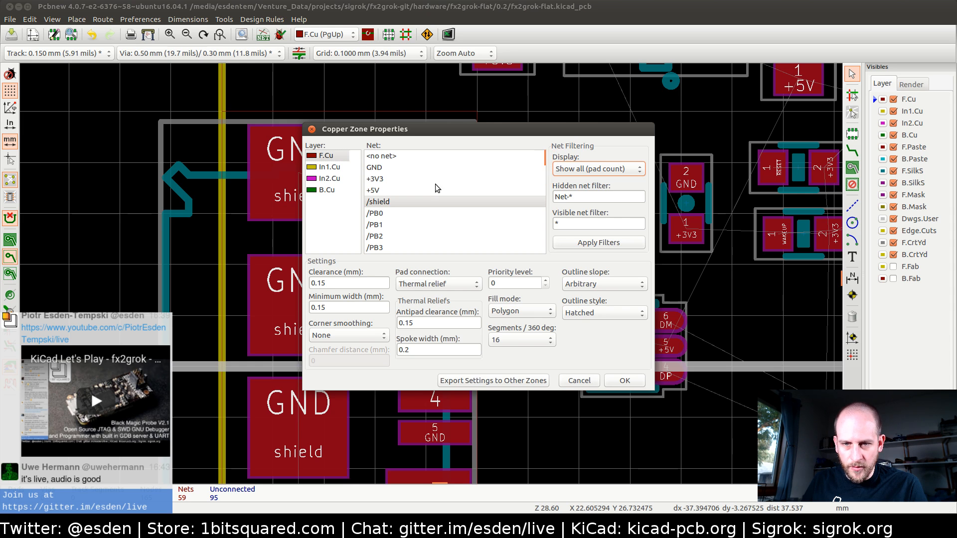
pyautogui.click(623, 380)
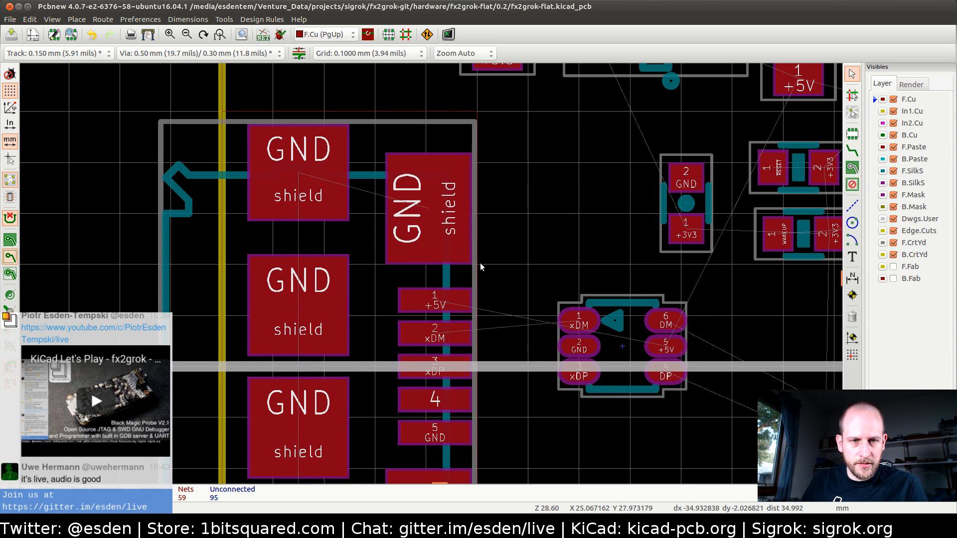
pyautogui.press('b')
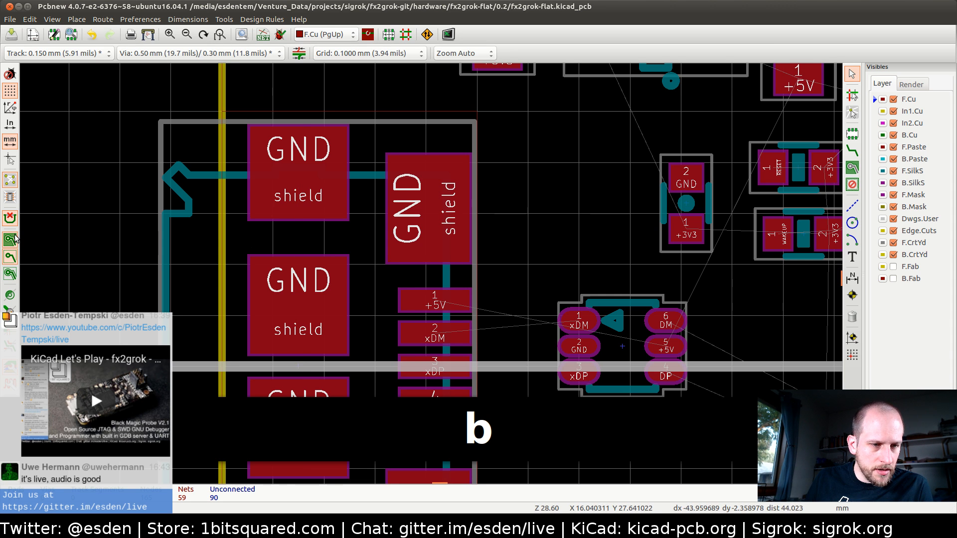
pyautogui.scroll(-2, 354, 262)
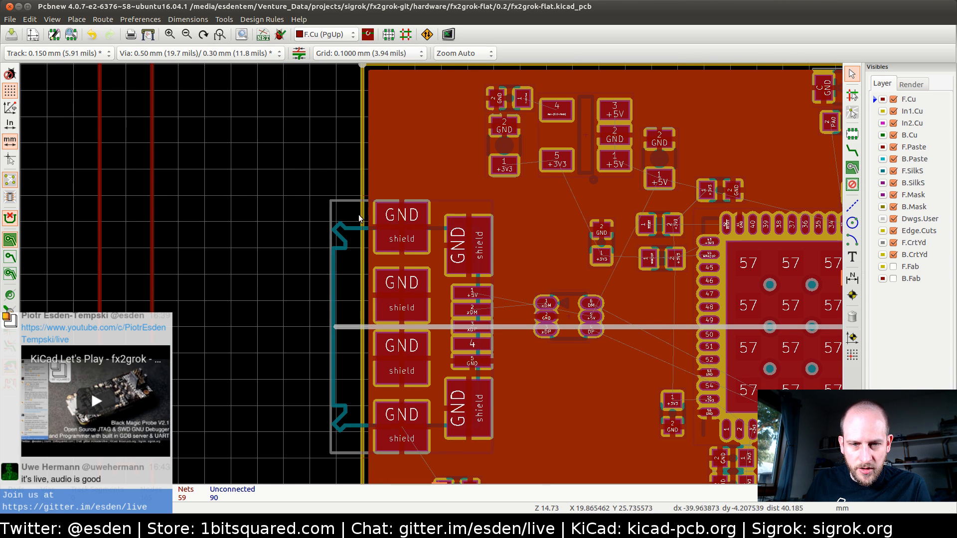
# - Set the /shield zone's priority level to 1 and refill all zones
pyautogui.click(364, 201)
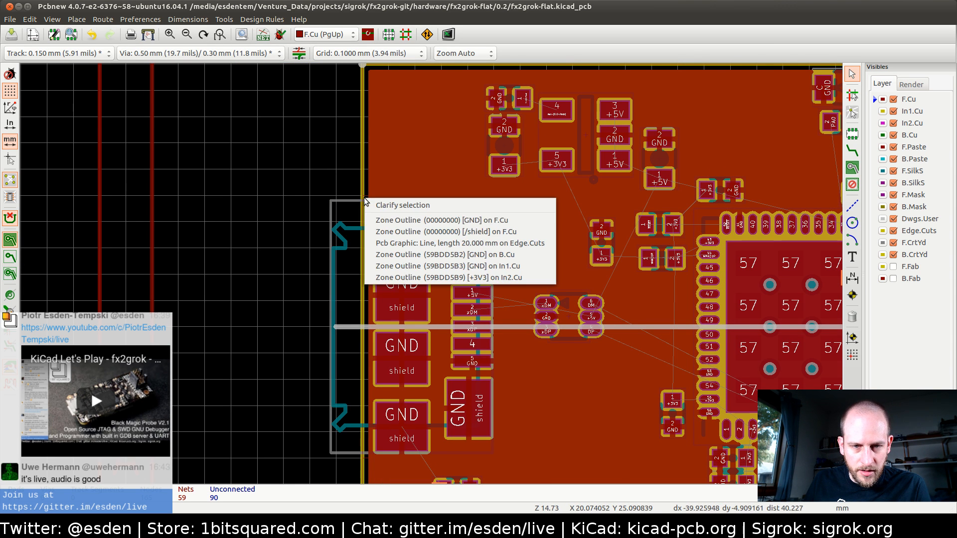
pyautogui.click(382, 232)
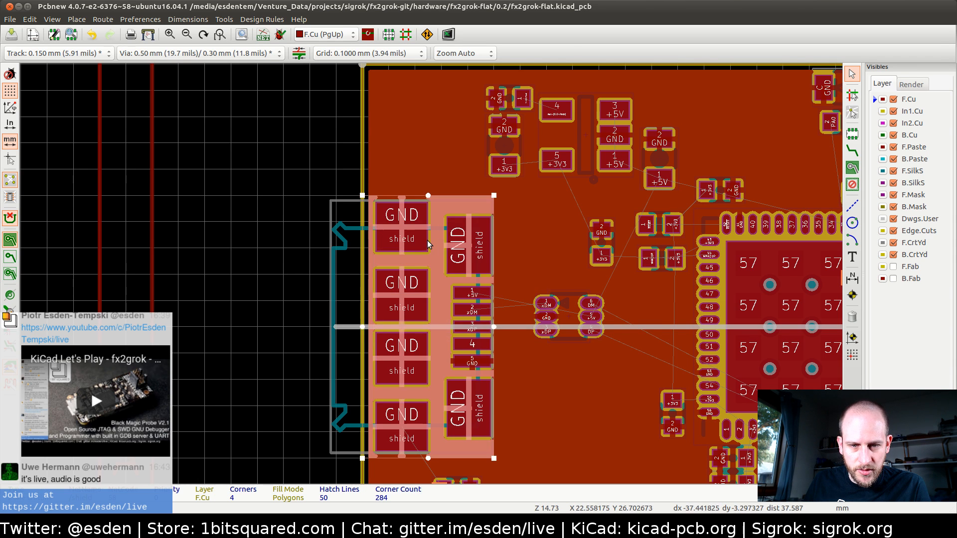
pyautogui.press('e')
pyautogui.click(547, 281)
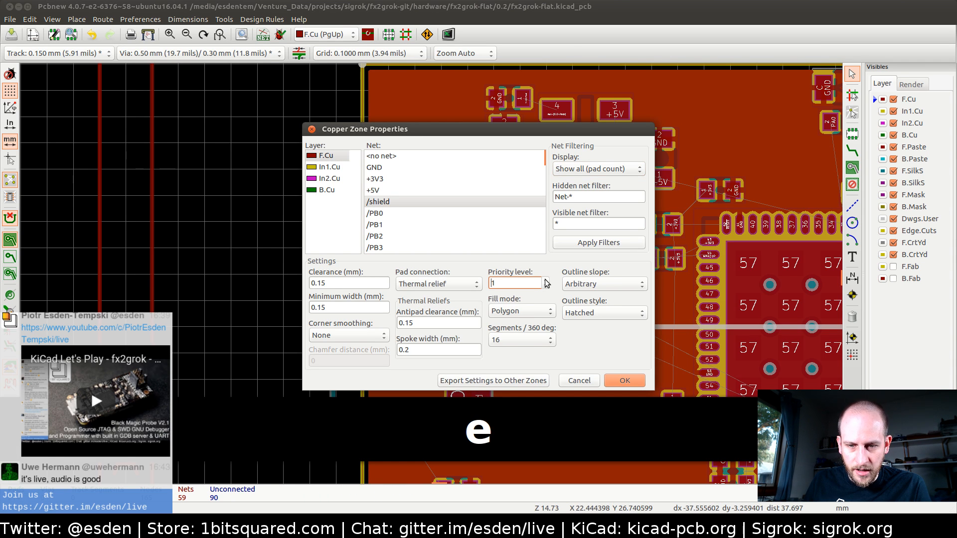
pyautogui.click(626, 382)
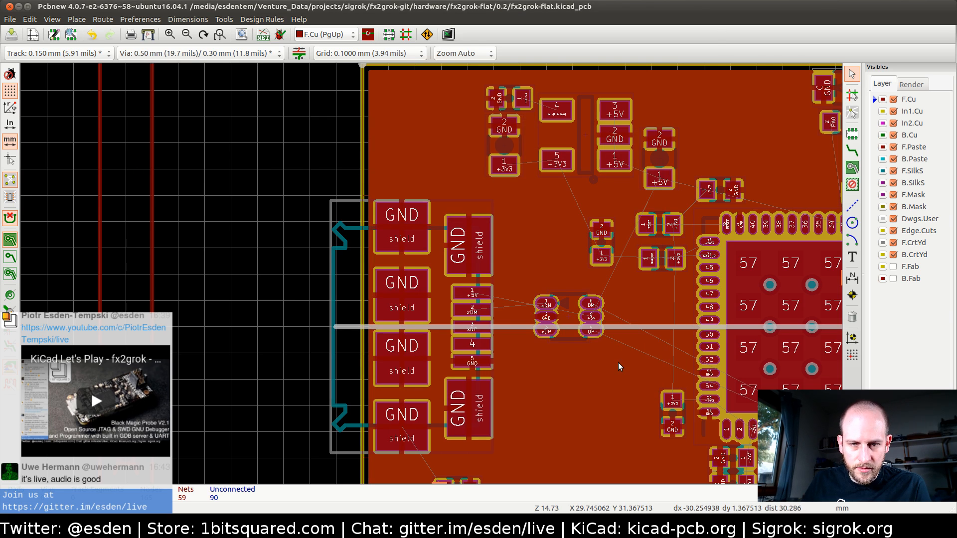
pyautogui.press('b')
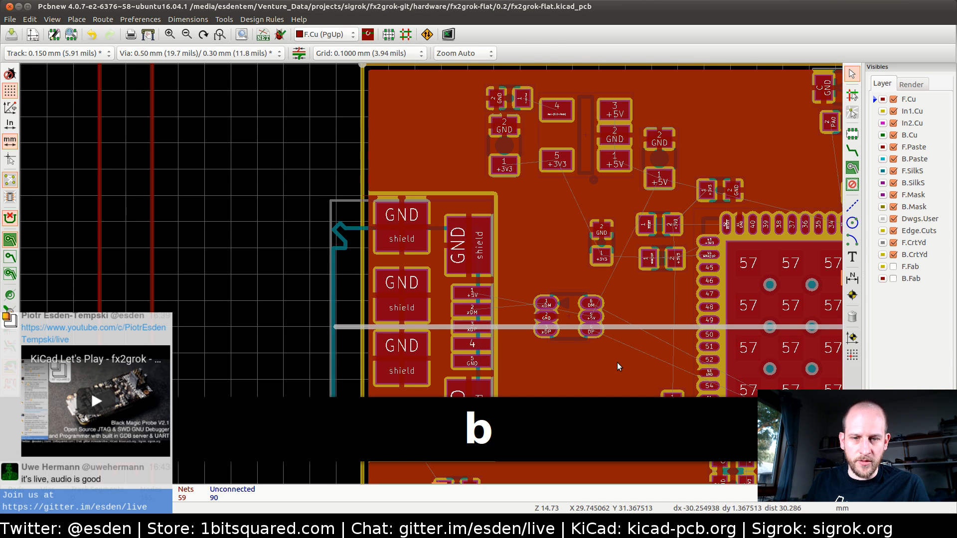
# - Pull the /shield zone's lower and upper edges in to the USB connector's courtyard outline and refill the zones
pyautogui.moveTo(530, 325); pyautogui.dragTo(521, 207, button='middle')
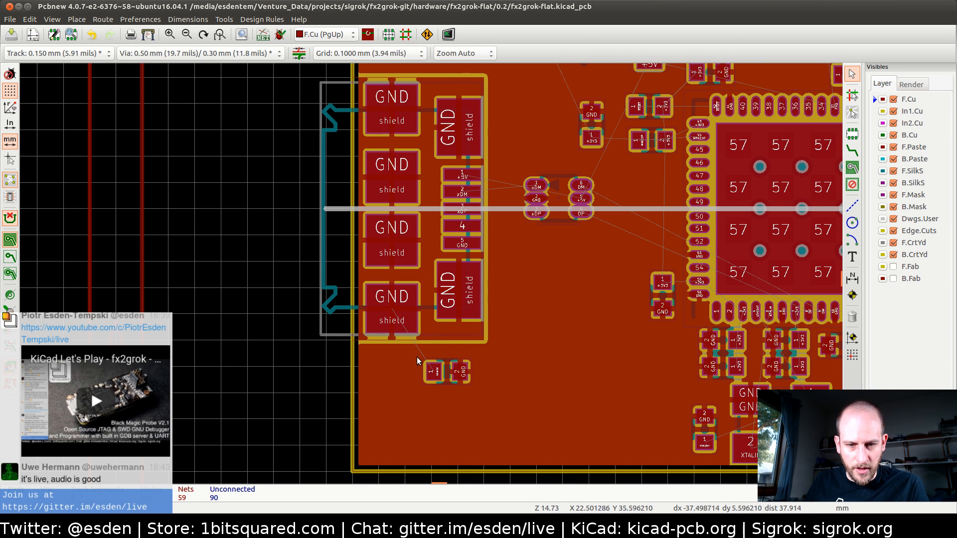
pyautogui.scroll(5, 426, 342)
pyautogui.click(402, 255)
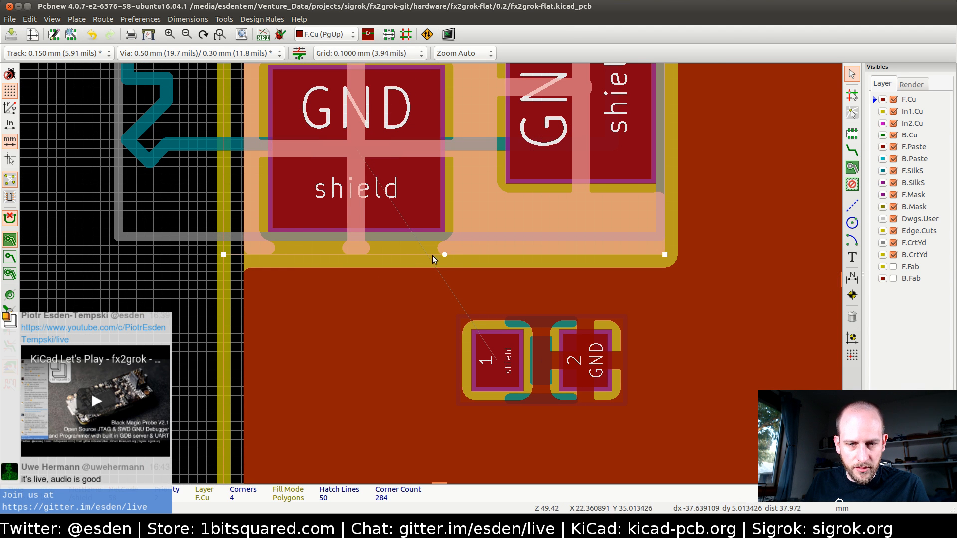
pyautogui.moveTo(444, 255); pyautogui.dragTo(444, 237)
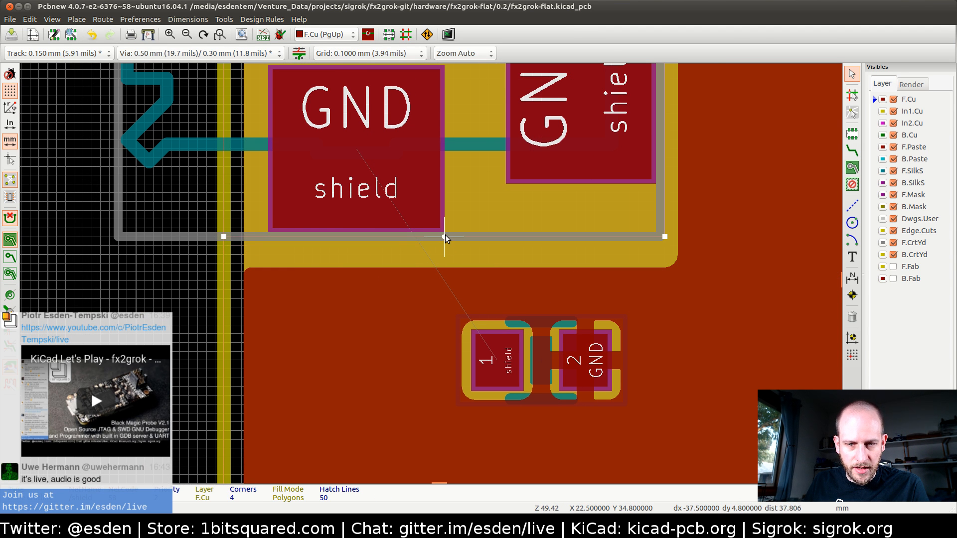
pyautogui.scroll(-3, 561, 217)
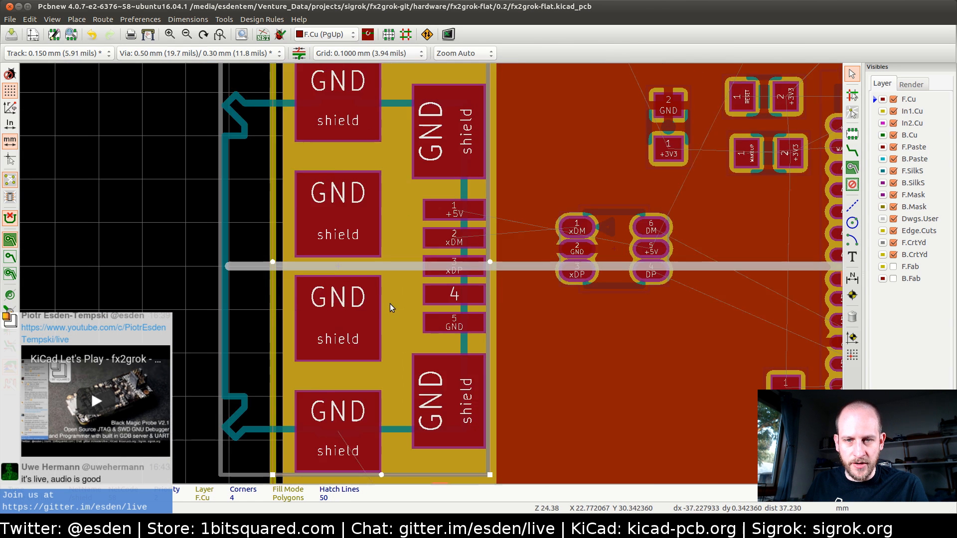
pyautogui.moveTo(374, 93); pyautogui.dragTo(375, 118)
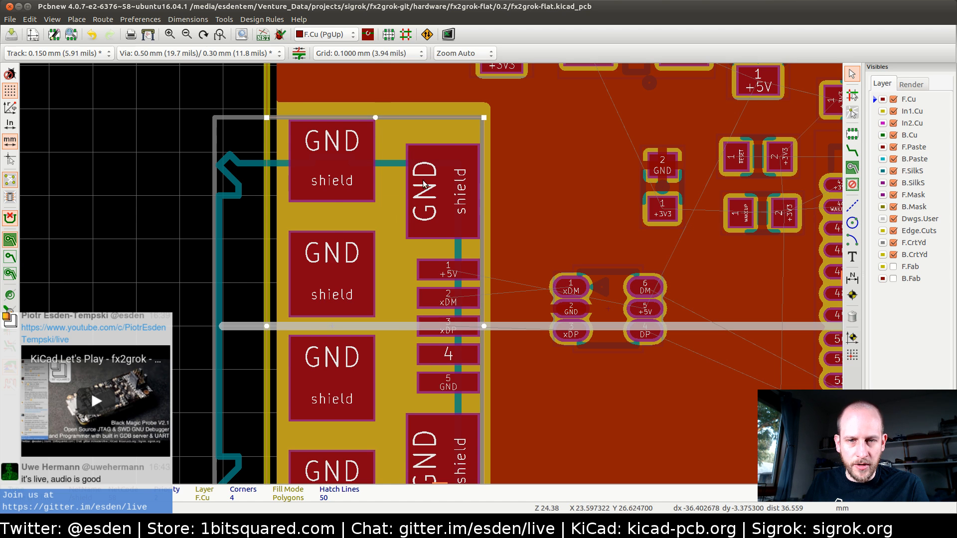
pyautogui.press('b')
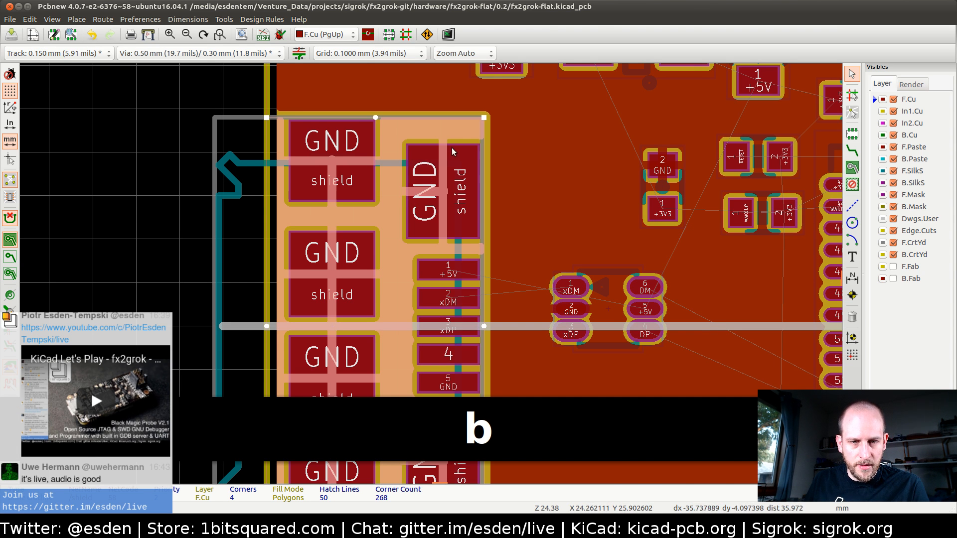
# - Move the 0402 shield resistor closer to the USB connector's lowest shield pad
pyautogui.scroll(-2, 500, 274)
pyautogui.click(242, 267)
pyautogui.moveTo(378, 314); pyautogui.dragTo(380, 219, button='middle')
pyautogui.scroll(2, 333, 307)
pyautogui.moveTo(464, 208); pyautogui.dragTo(397, 192, button='middle')
pyautogui.moveTo(477, 345); pyautogui.dragTo(438, 329)
pyautogui.click(436, 325)
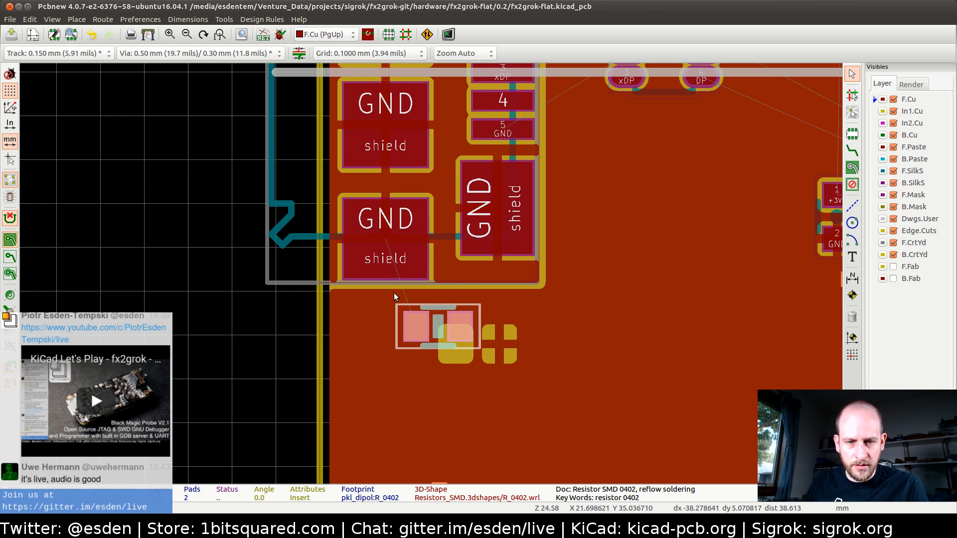
# - Route an F.Cu track from the USB connector's lowest shield pad to resistor pad 1 and refill the zones
pyautogui.press('x')
pyautogui.click(386, 239)
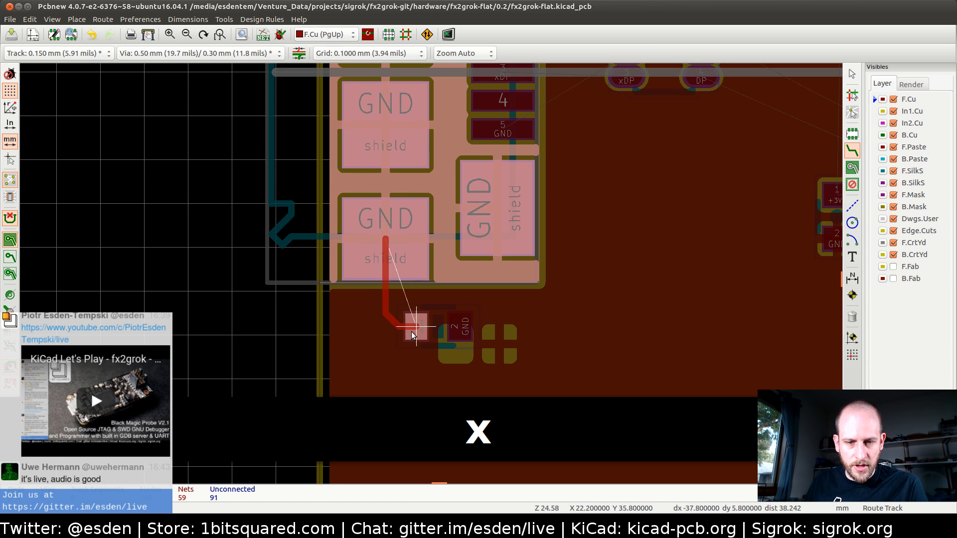
pyautogui.click(414, 328)
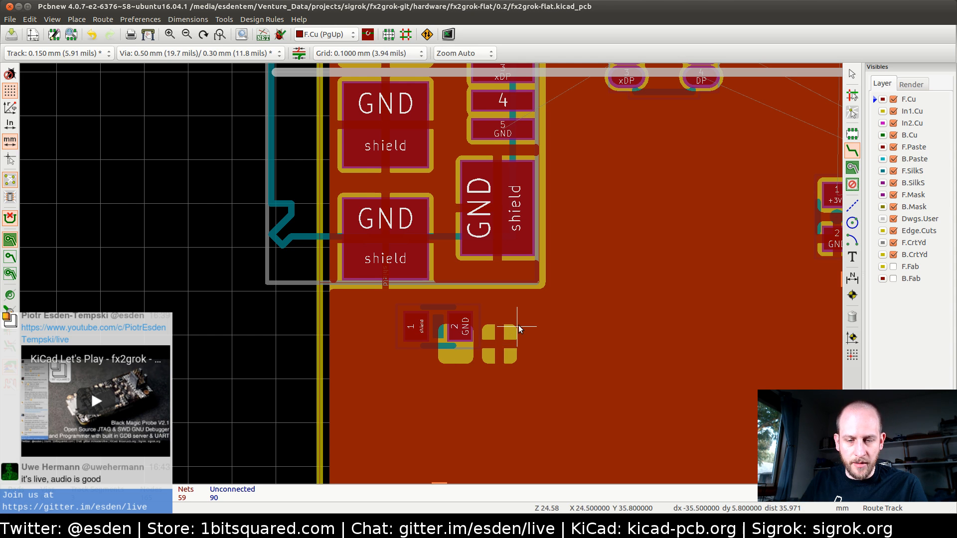
pyautogui.press('b')
pyautogui.scroll(-2, 518, 329)
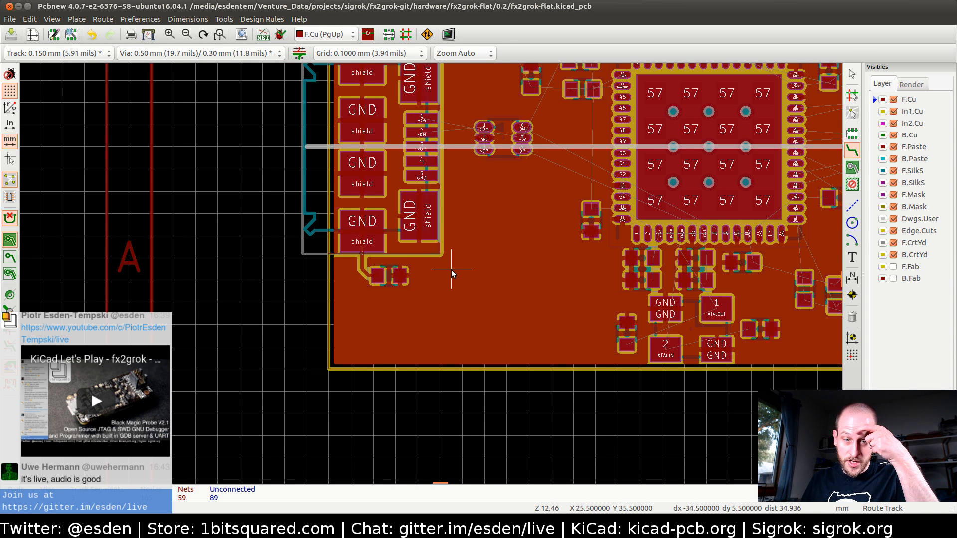
# - Route a short F.Cu track from USB connector pad 5 (GND) out into the surrounding GND zone and refill the zones
pyautogui.moveTo(496, 205); pyautogui.dragTo(456, 284, button='middle')
pyautogui.scroll(1, 405, 237)
pyautogui.scroll(4, 430, 274)
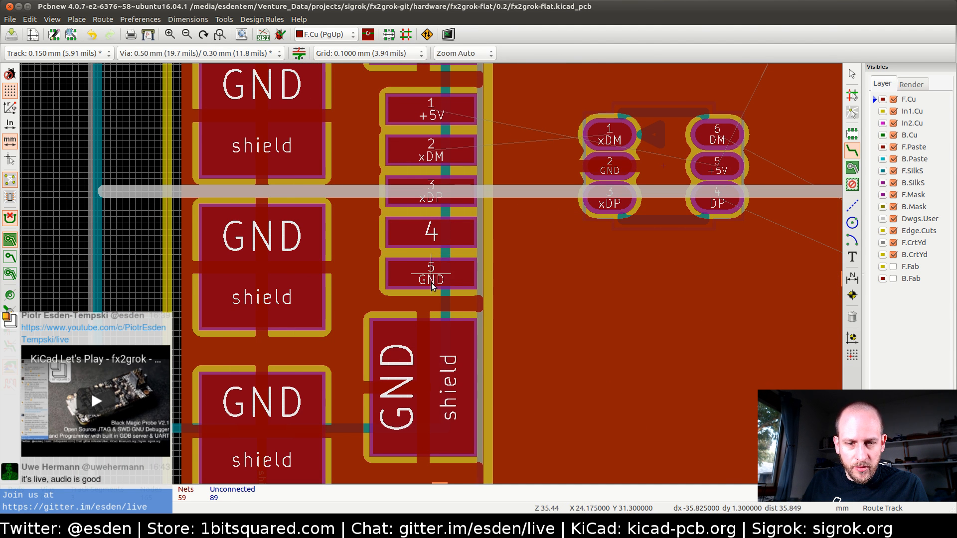
pyautogui.click(431, 278)
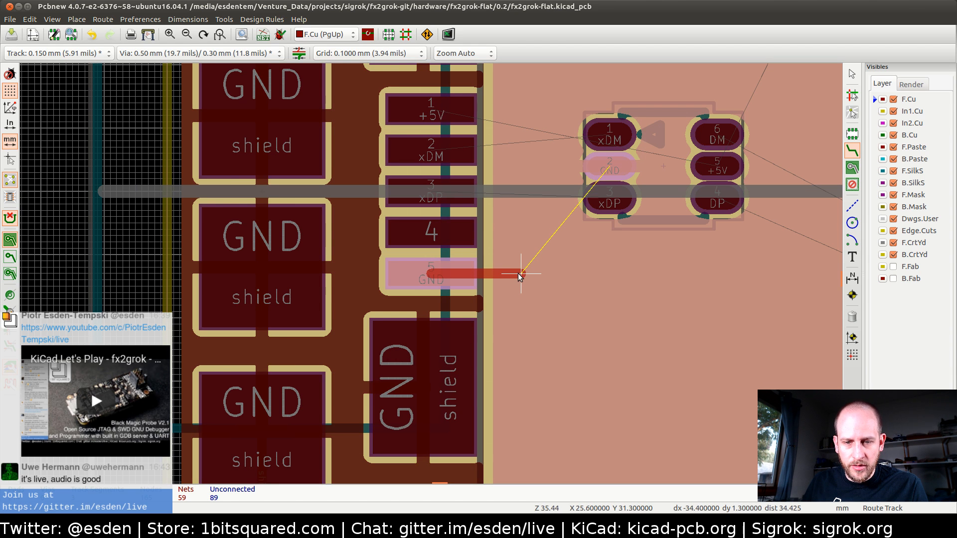
pyautogui.click(516, 274)
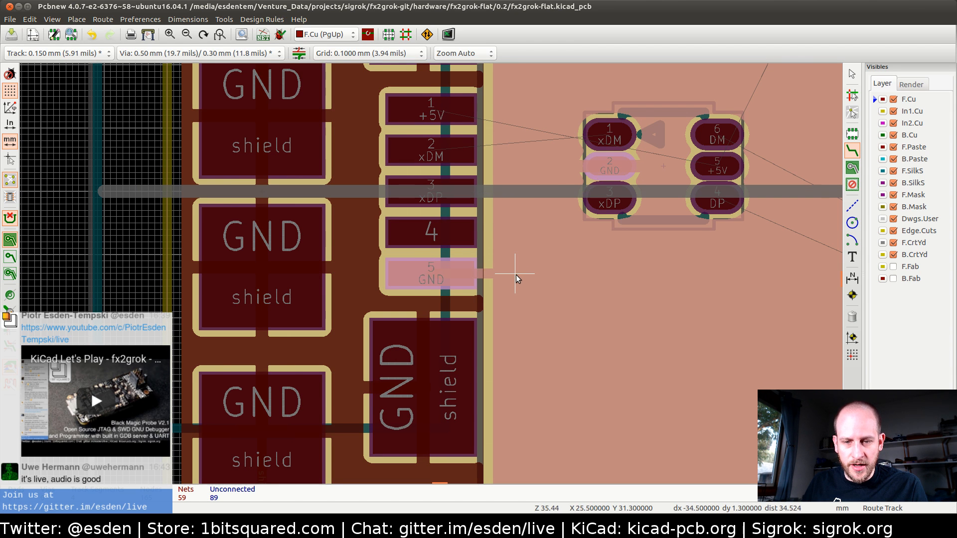
pyautogui.press('Escape')
pyautogui.press('b')
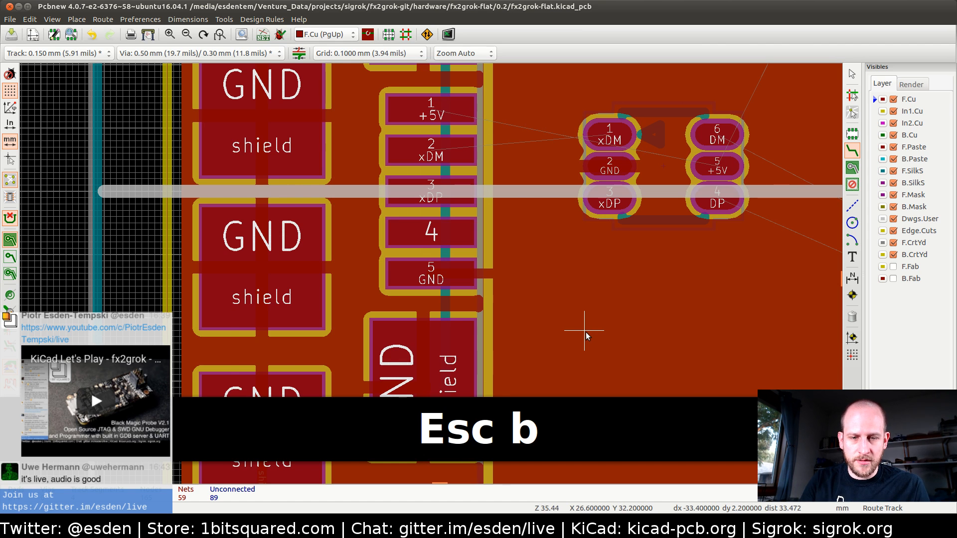
# - Move the SOT-666 part about 1.1 mm closer to the USB connector and refill the zones
pyautogui.scroll(-2, 585, 332)
pyautogui.moveTo(470, 269); pyautogui.dragTo(455, 317, button='middle')
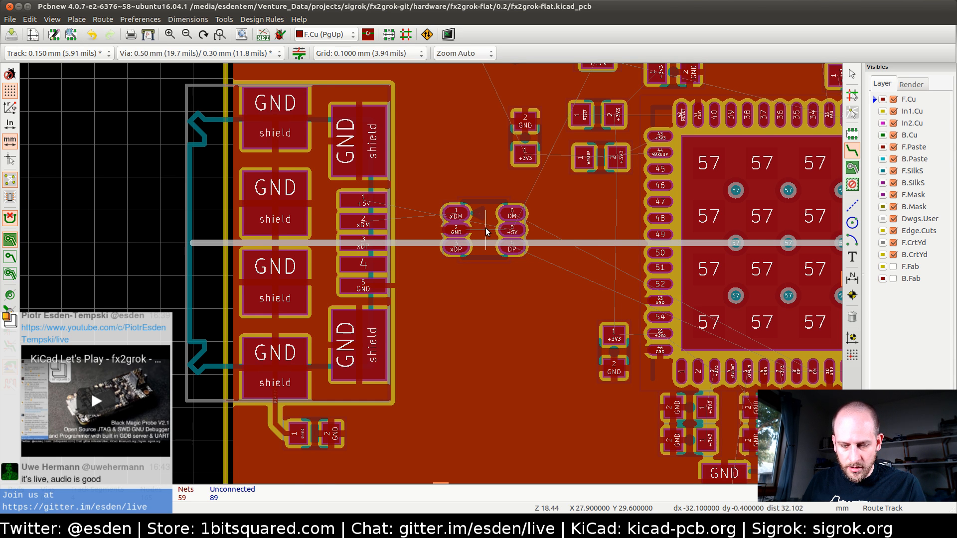
pyautogui.press('m')
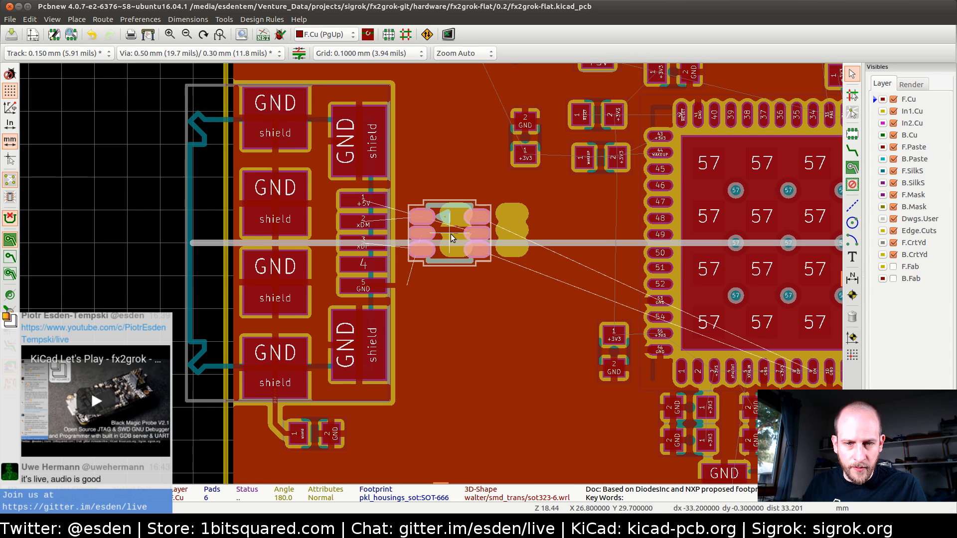
pyautogui.click(451, 234)
pyautogui.scroll(3, 421, 238)
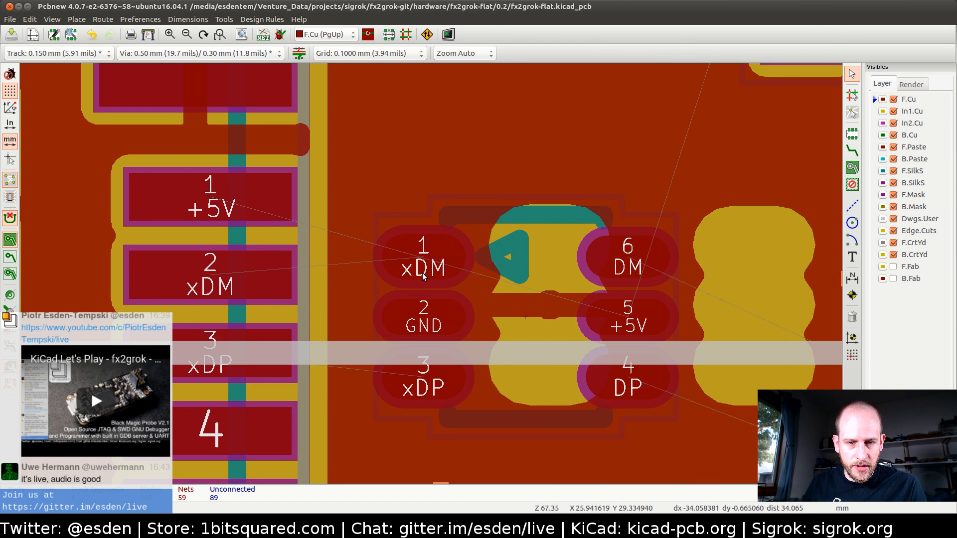
pyautogui.scroll(-3, 422, 275)
pyautogui.press('b')
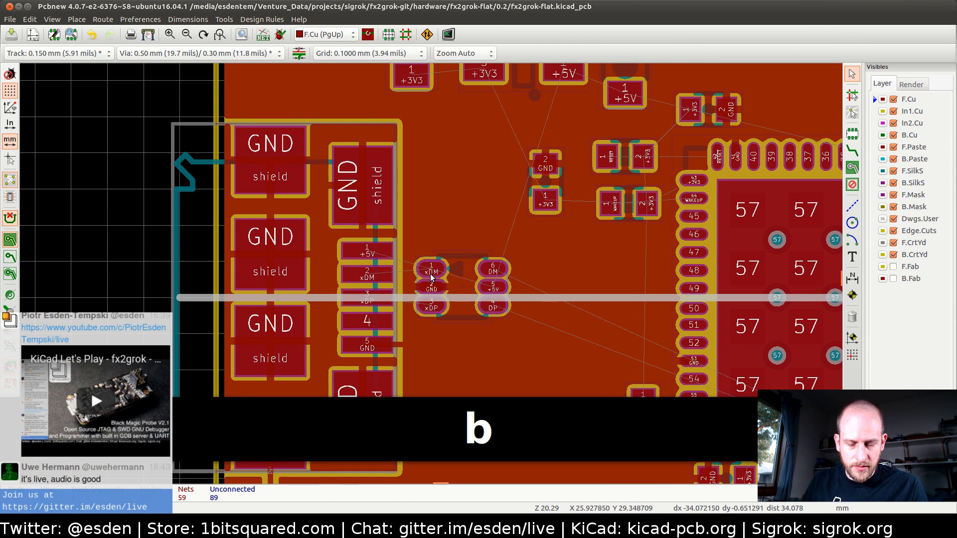
# - Hide the zone fills and route the xDM and xDP tracks between the USB connector and the SOT-666 part
pyautogui.click(10, 257)
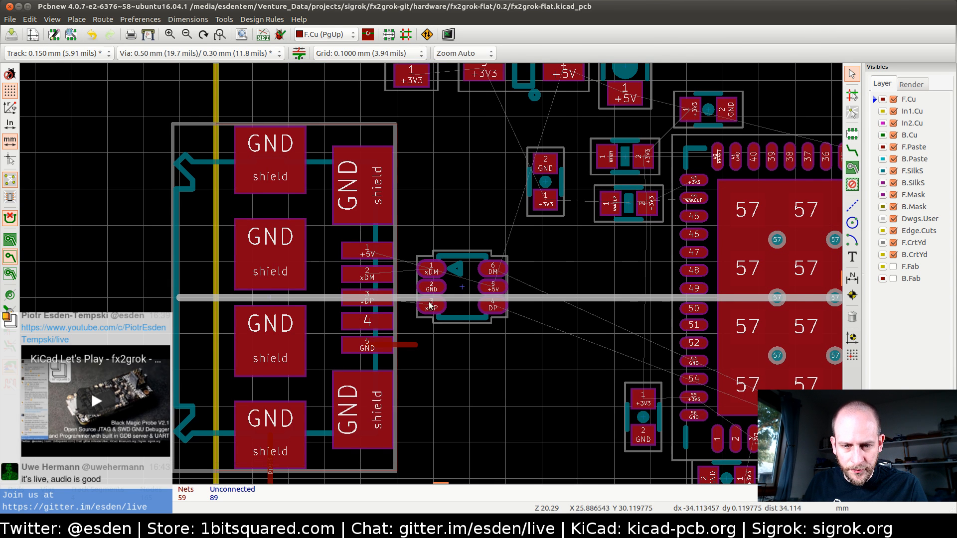
pyautogui.scroll(2, 430, 285)
pyautogui.press('x')
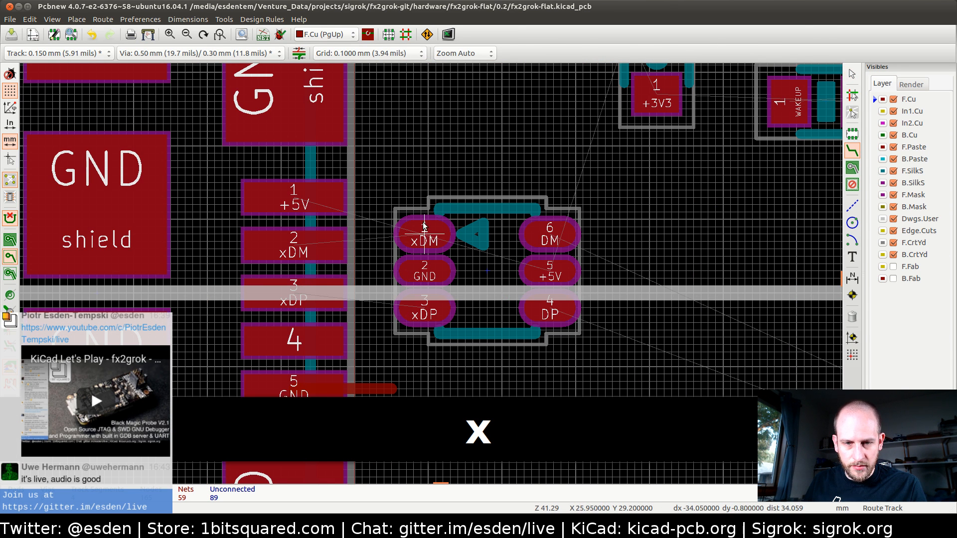
pyautogui.click(429, 232)
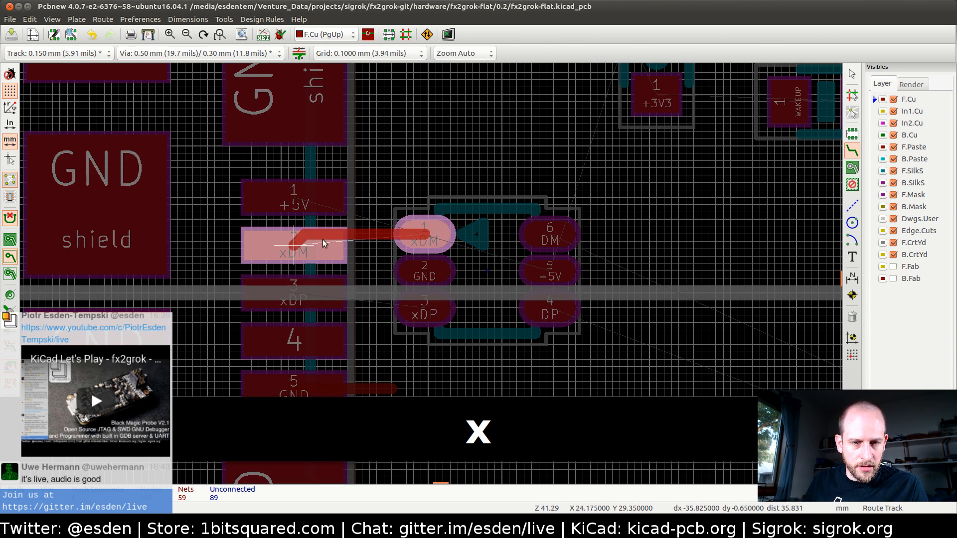
pyautogui.click(298, 246)
pyautogui.click(295, 295)
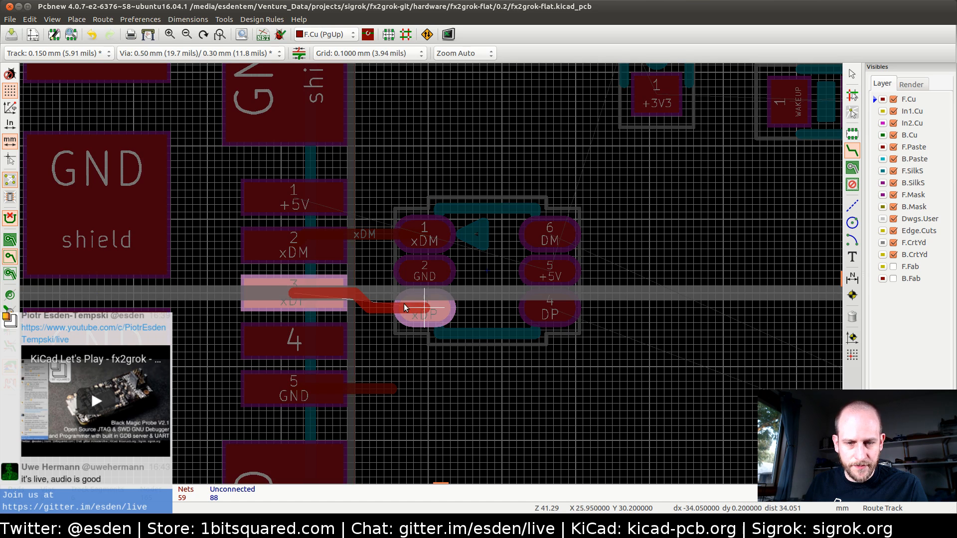
pyautogui.click(426, 308)
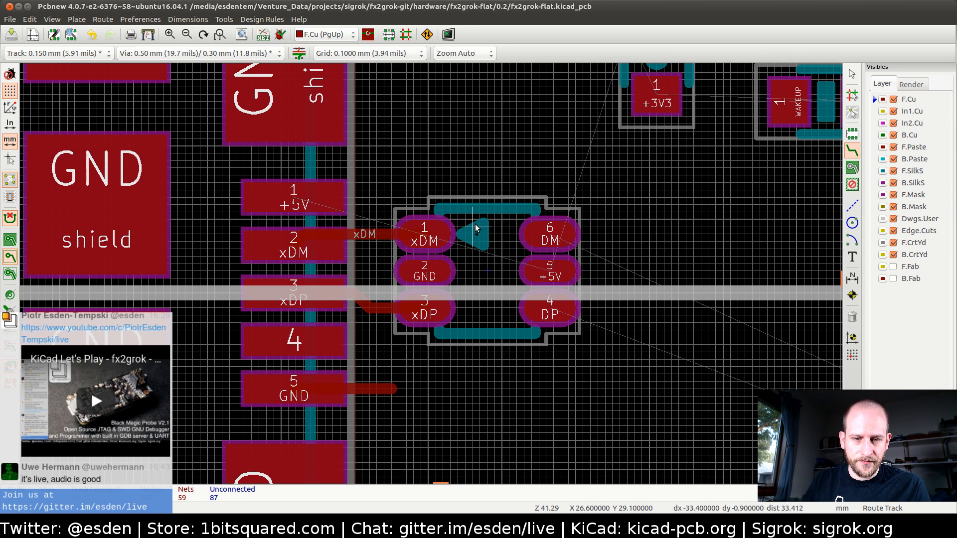
pyautogui.press('b')
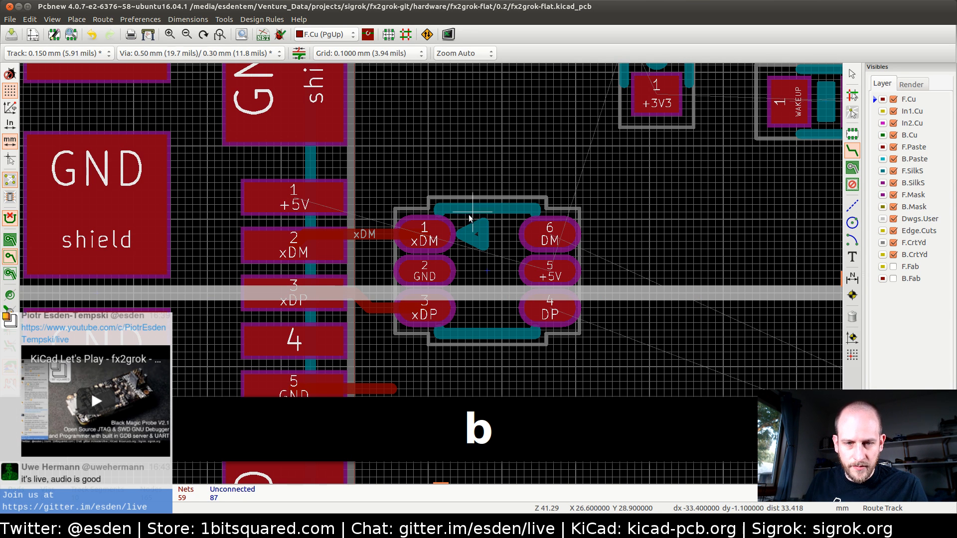
# - Route a +5V track from pad 5 of the SOT-666 part to pad 1 of the USB connector
pyautogui.click(550, 271)
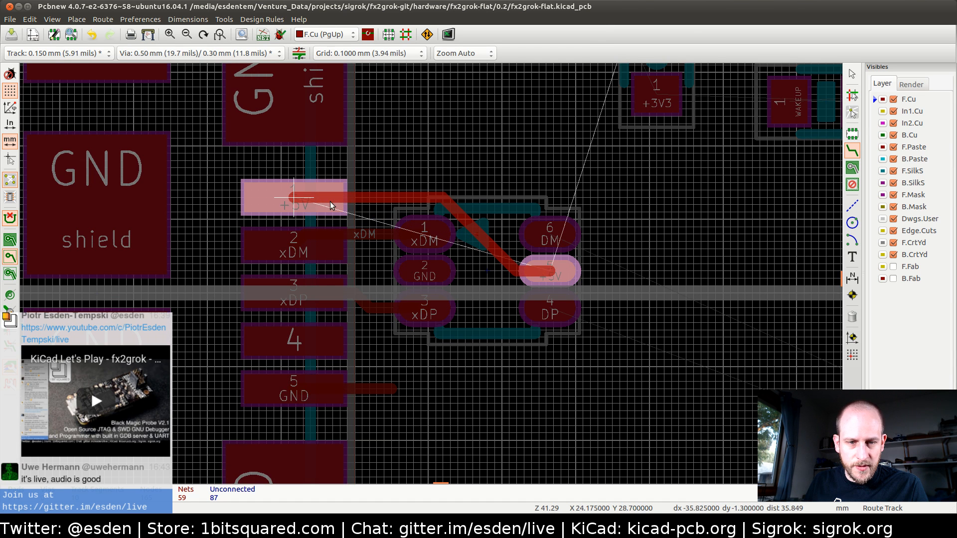
pyautogui.click(303, 202)
pyautogui.scroll(-2, 303, 202)
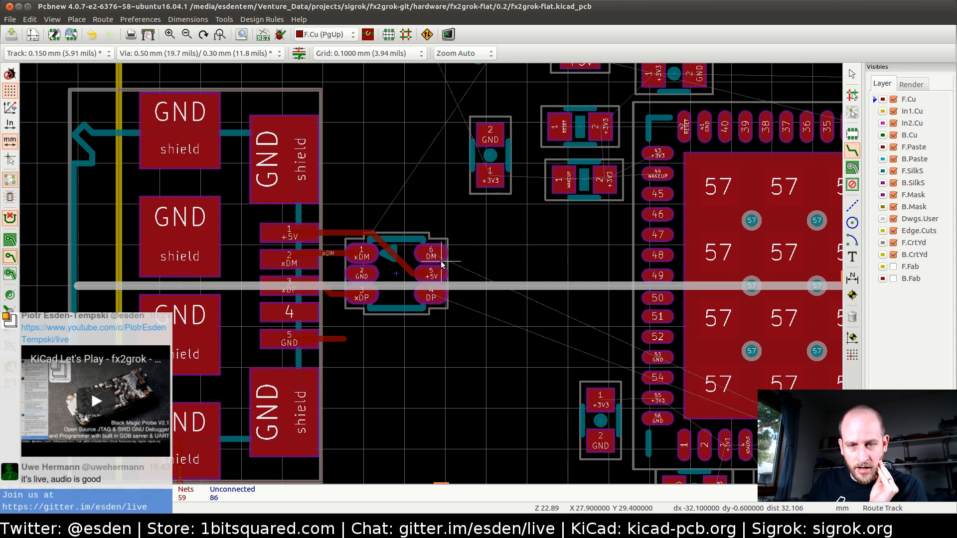
# - Try to route a differential pair starting from pad 6 (DM) of the SOT-666 part
pyautogui.click(145, 21)
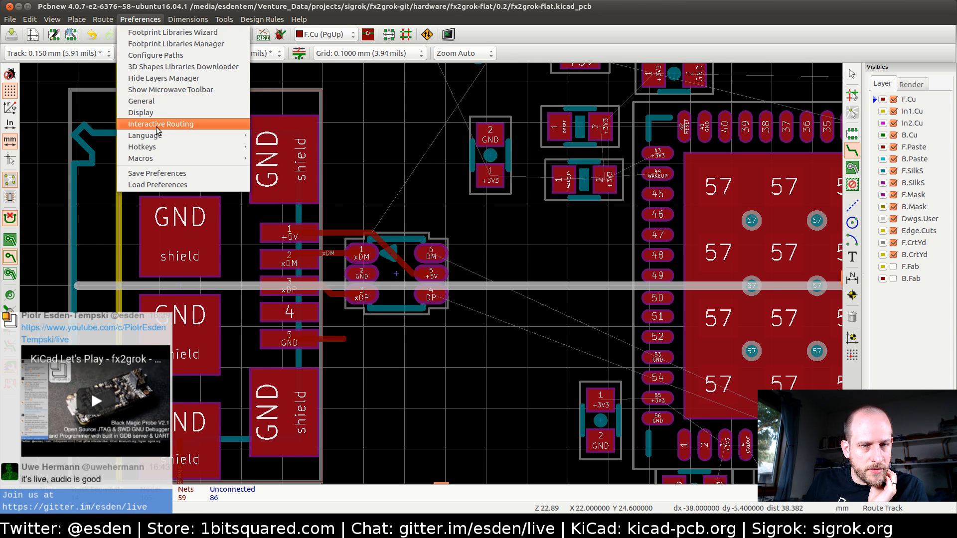
pyautogui.moveTo(162, 137)
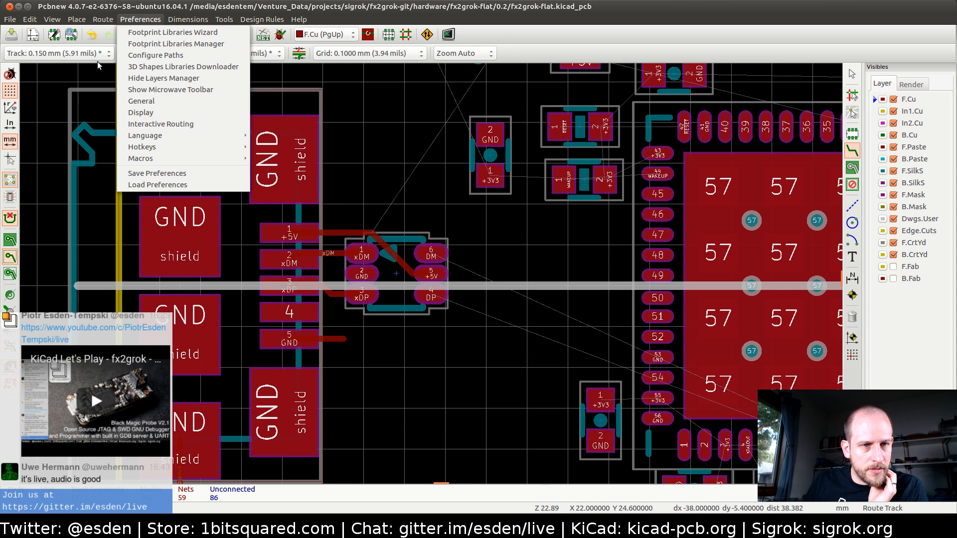
pyautogui.moveTo(100, 23)
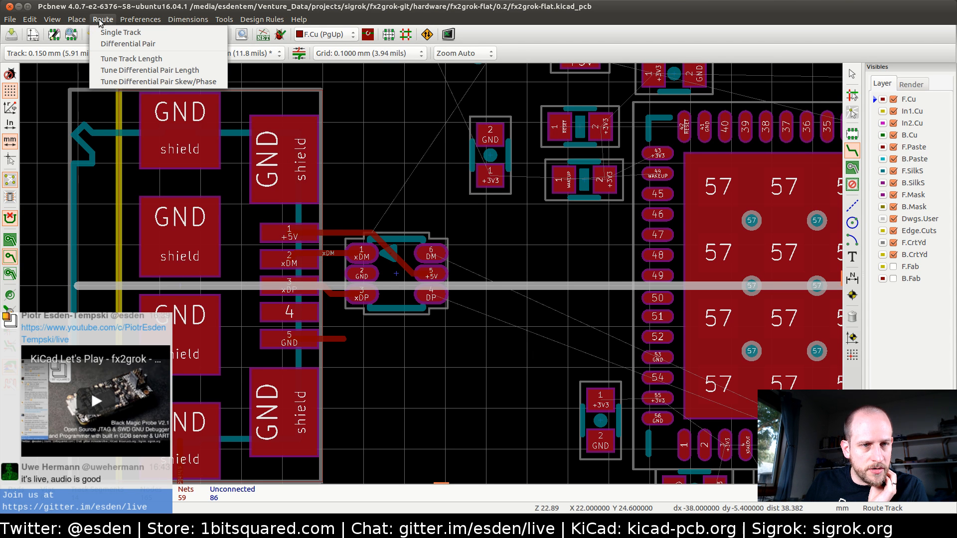
pyautogui.click(127, 43)
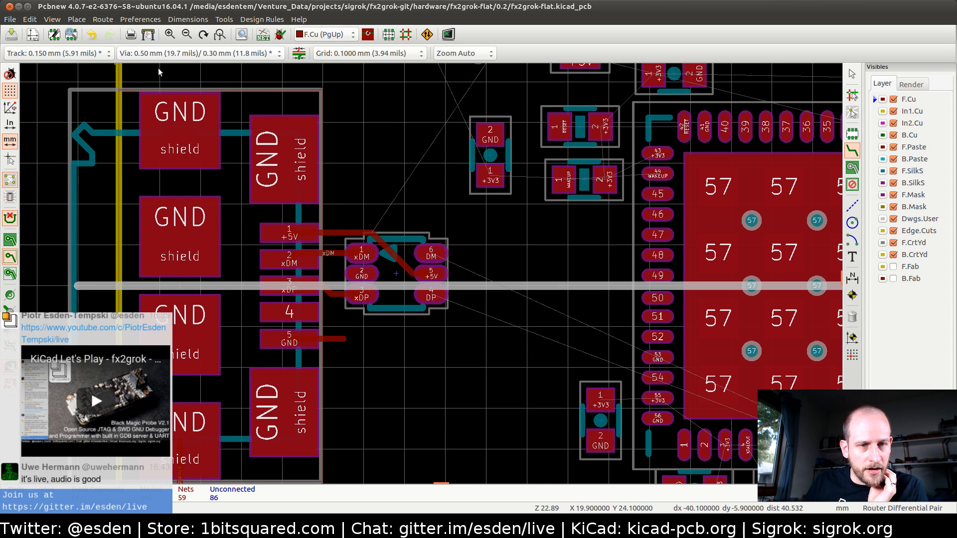
pyautogui.click(439, 248)
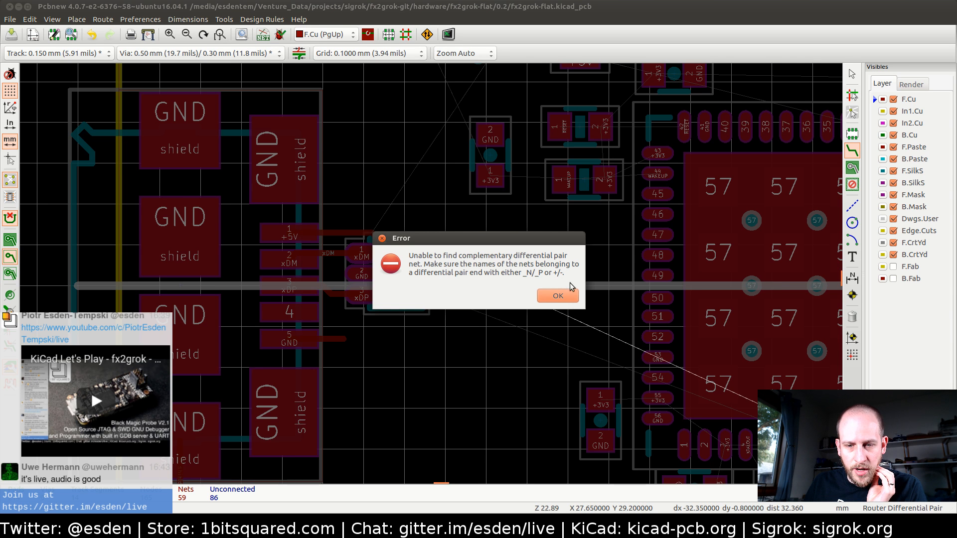
pyautogui.click(558, 296)
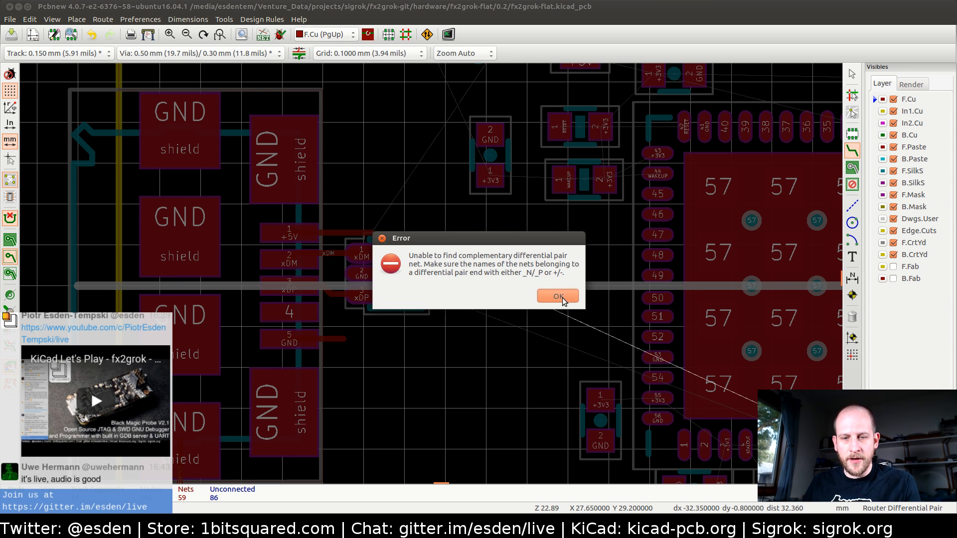
pyautogui.press('Escape')
# - Switch to the schematic editor, inspect the properties of U2's DM net label and look for a net renaming tool
pyautogui.hotkey('alt', 'Tab')
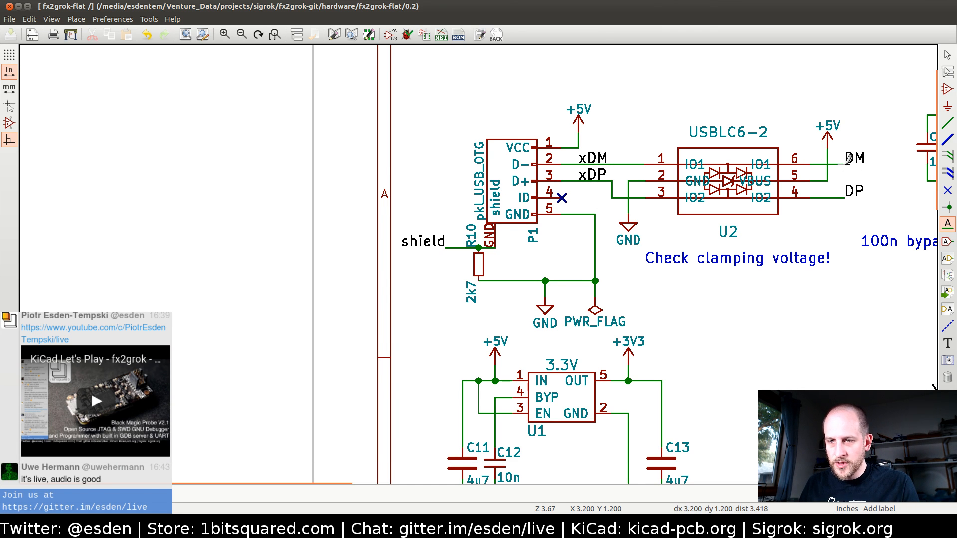
pyautogui.press('e')
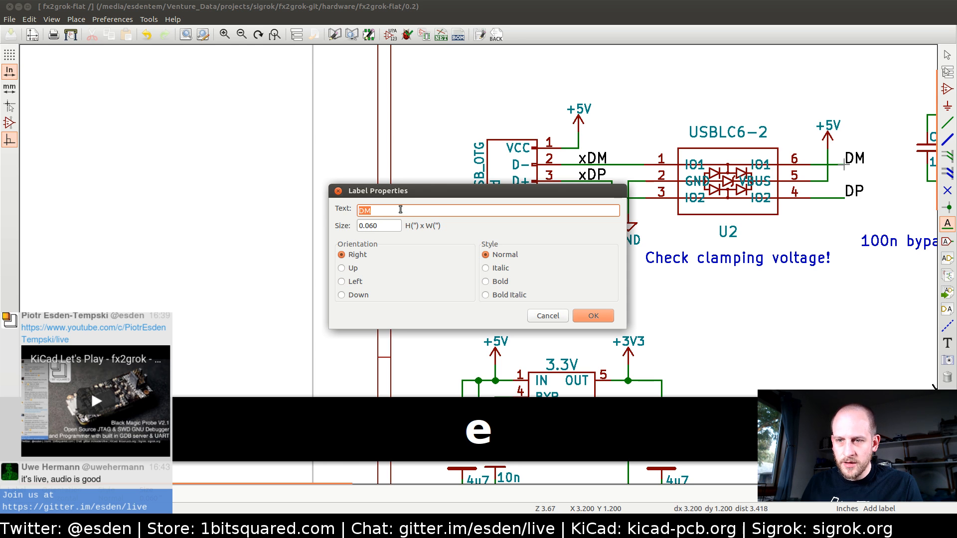
pyautogui.press('Escape')
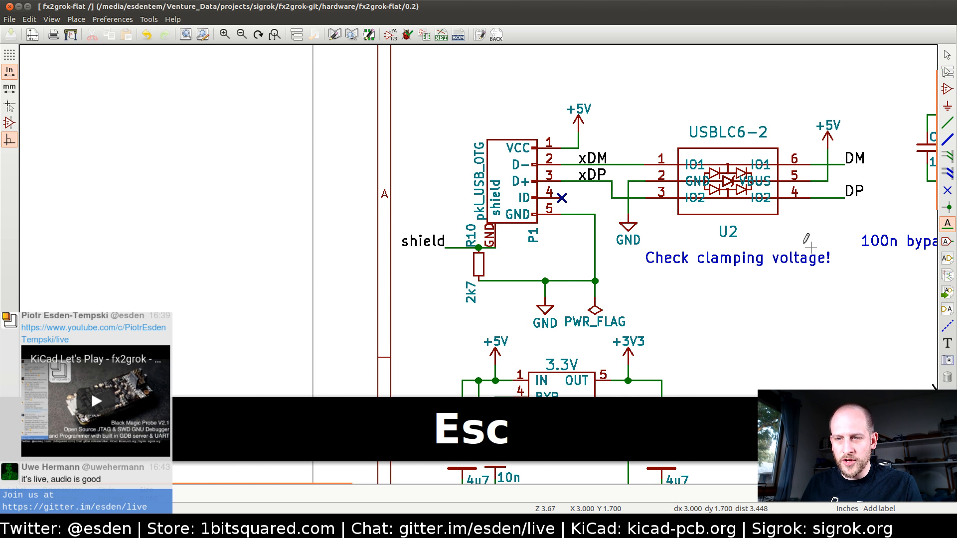
pyautogui.scroll(-1, 480, 259)
pyautogui.moveTo(484, 290); pyautogui.dragTo(342, 212, button='middle')
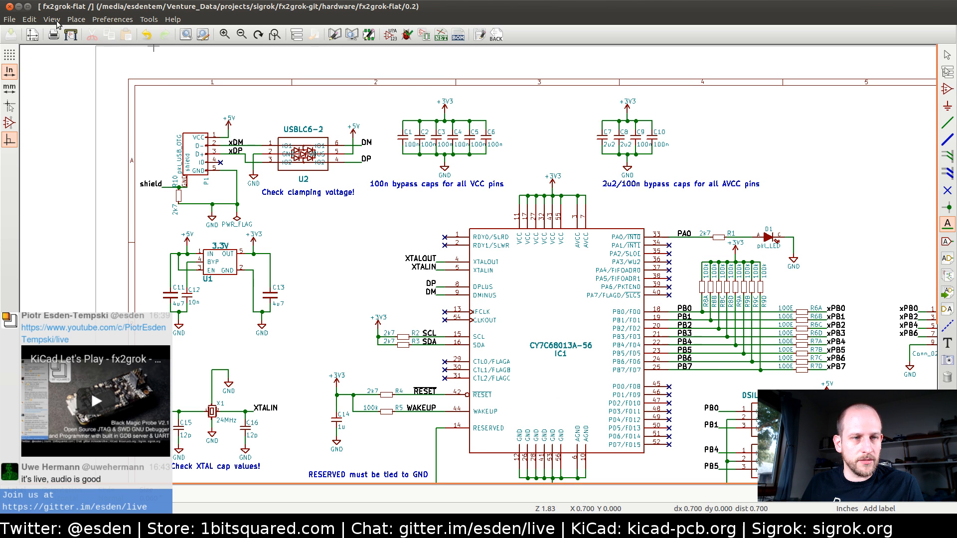
pyautogui.click(148, 20)
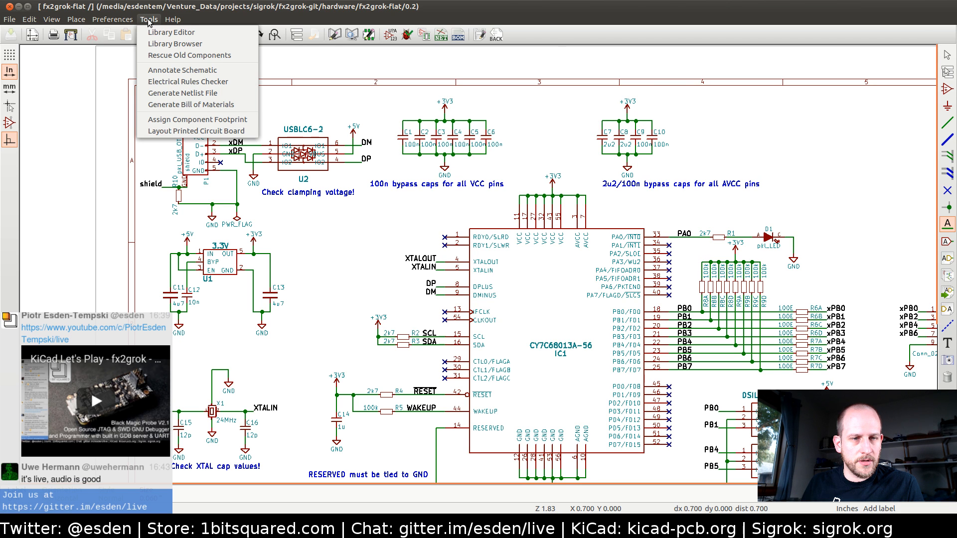
pyautogui.click(148, 21)
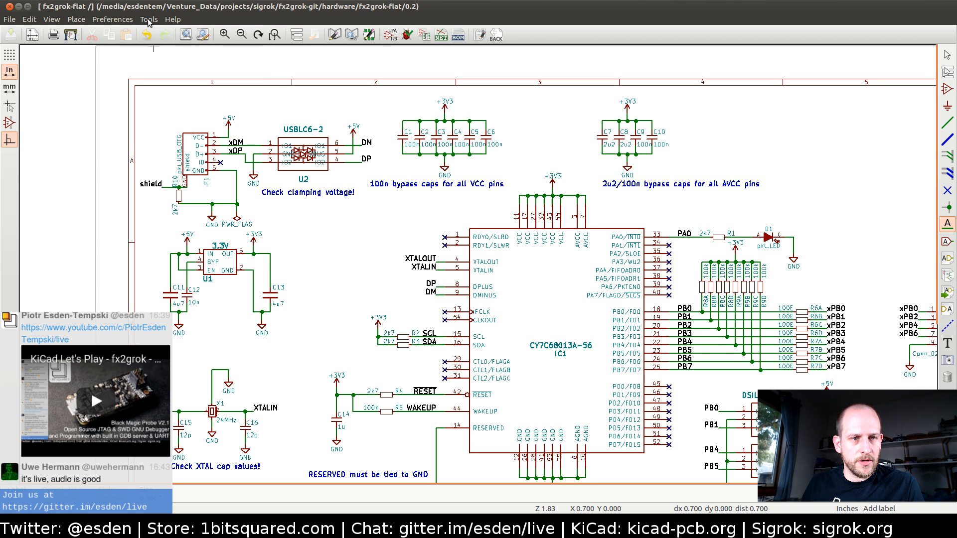
# - Switch to Firefox and search the web in a new tab for "kicad rename net in schematic"
pyautogui.hotkey('alt', 'Tab')
pyautogui.hotkey('alt', 'Tab')
pyautogui.hotkey('alt', 'Tab')
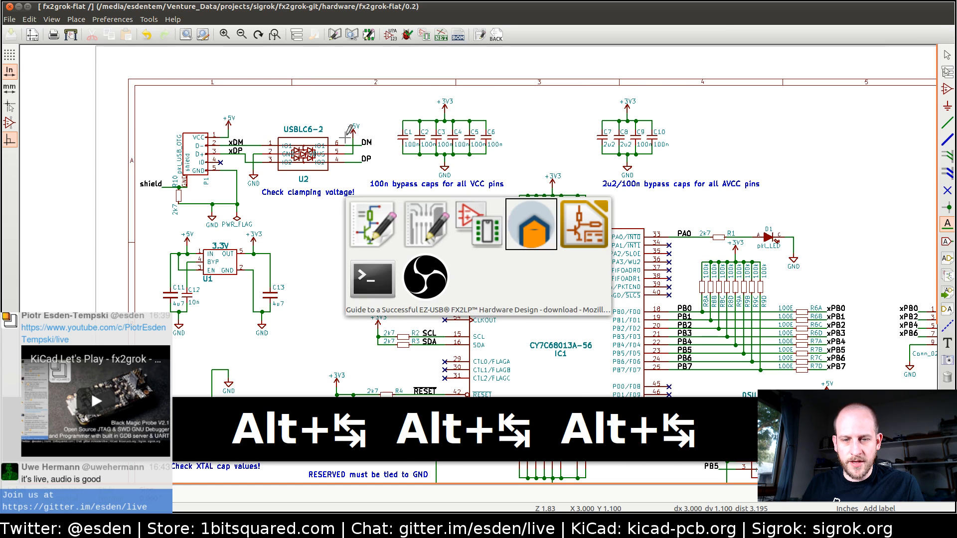
pyautogui.hotkey('ctrl', 't')
pyautogui.write('kicad re')
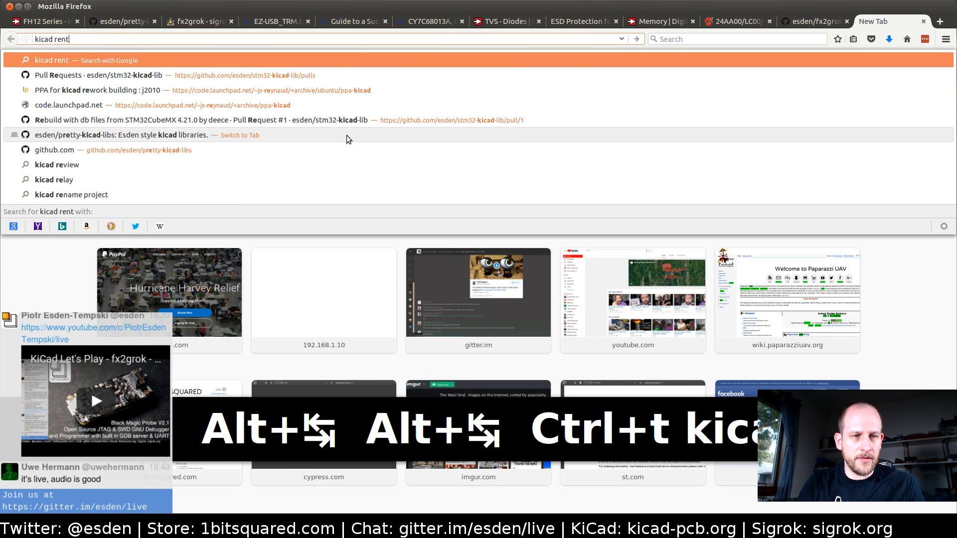
pyautogui.write('name net in schematic')
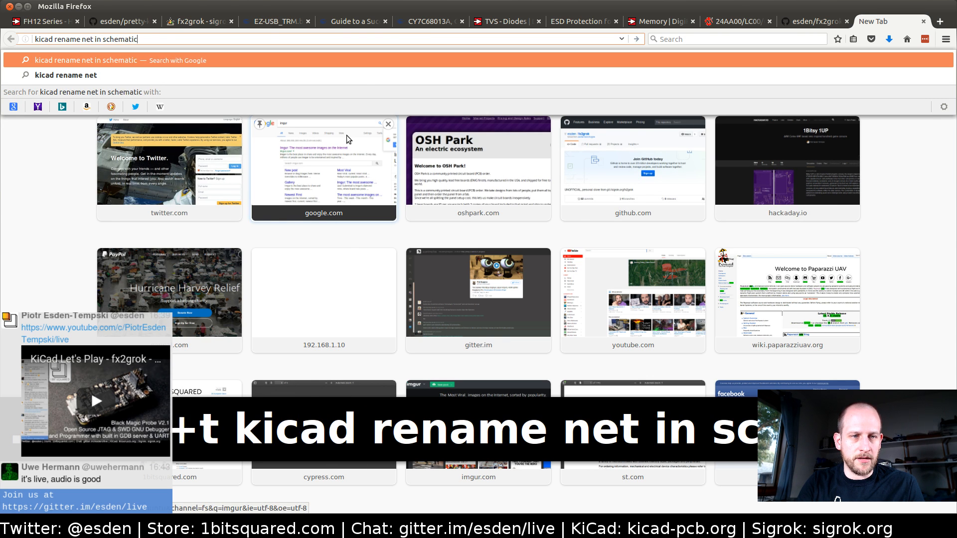
pyautogui.press('Return')
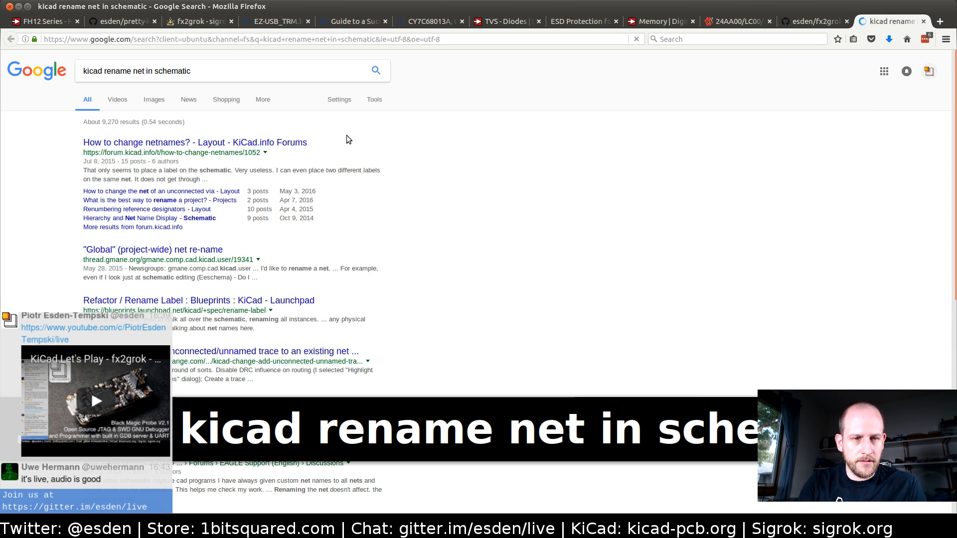
# - Open the KiCad.info forum thread "How to change netnames?" and read through the replies for a way to rename nets
pyautogui.click(189, 145)
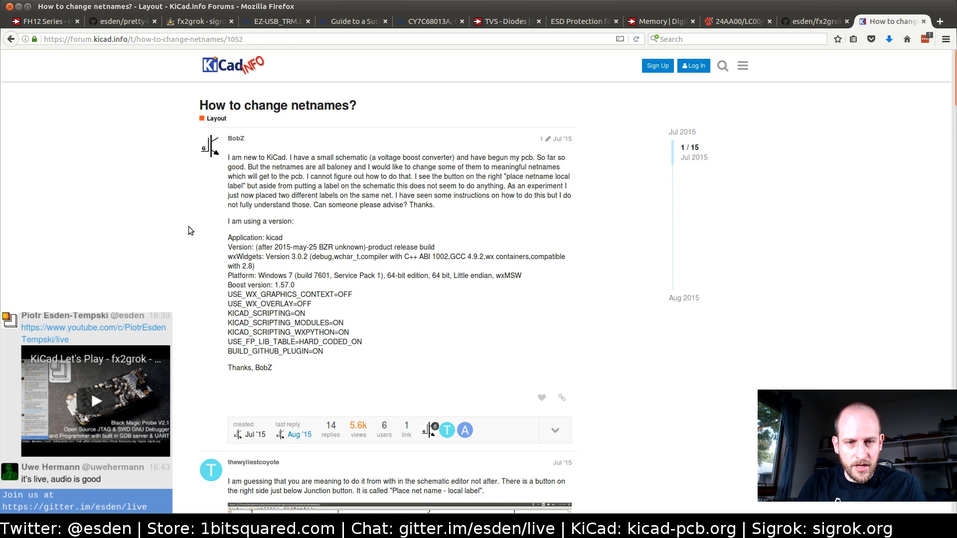
pyautogui.scroll(-10, 190, 249)
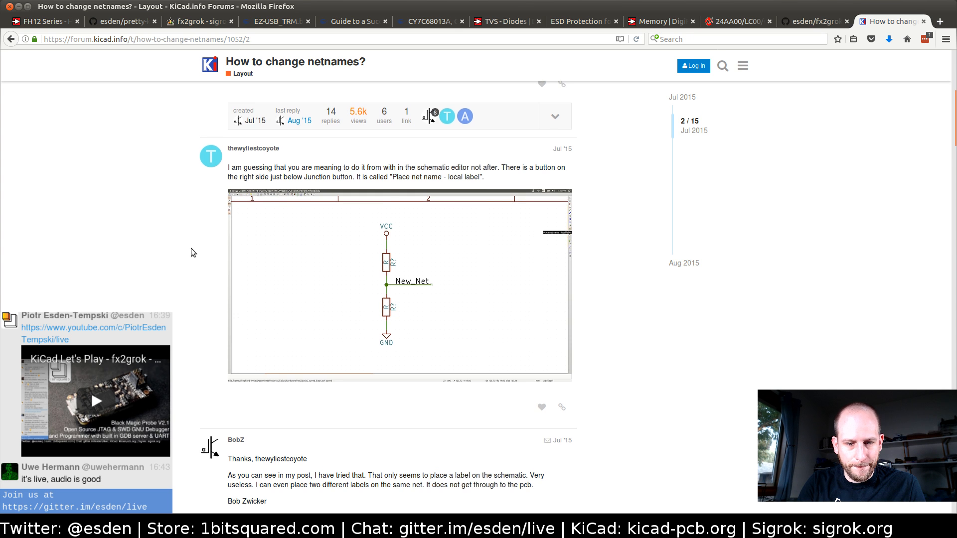
pyautogui.scroll(-5, 191, 251)
pyautogui.scroll(7, 191, 251)
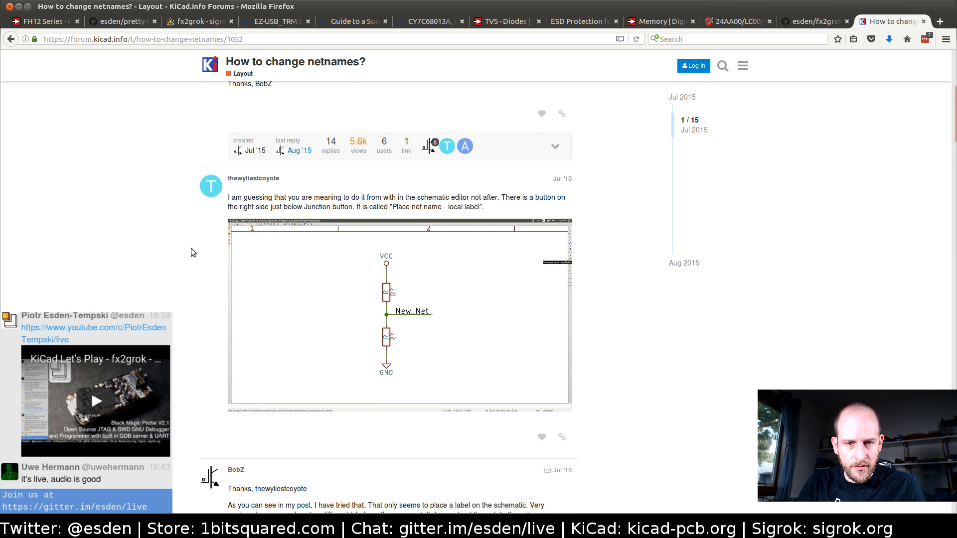
pyautogui.scroll(-7, 191, 248)
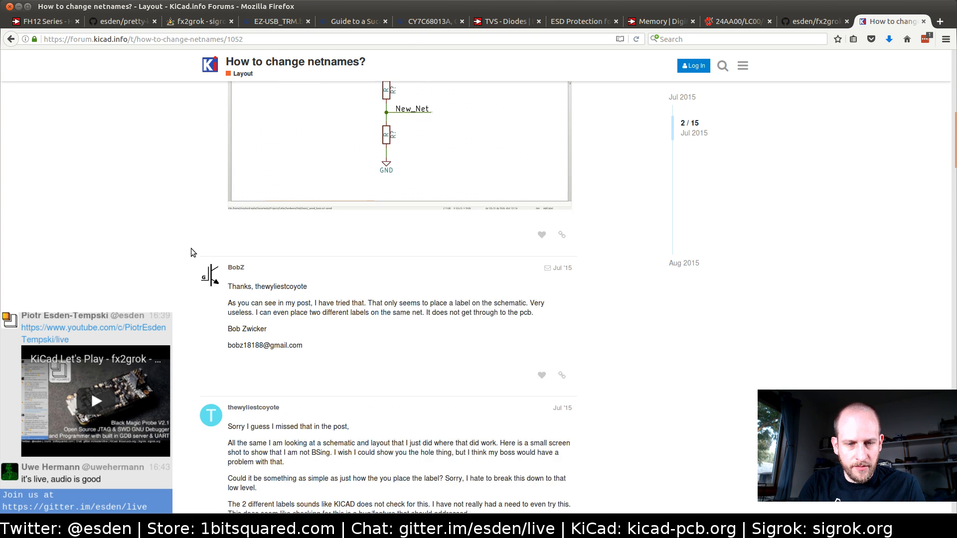
pyautogui.scroll(-5, 190, 248)
pyautogui.scroll(-1, 190, 248)
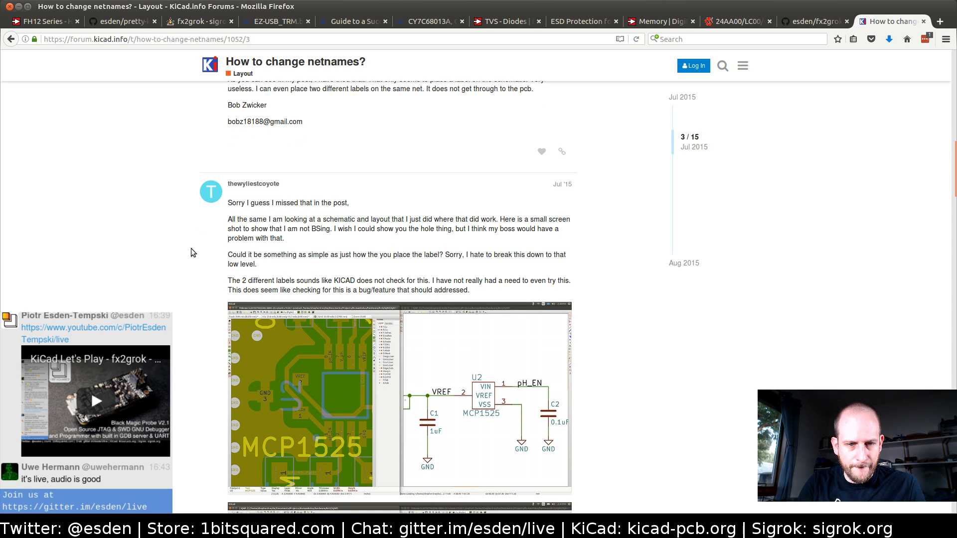
pyautogui.scroll(-15, 190, 249)
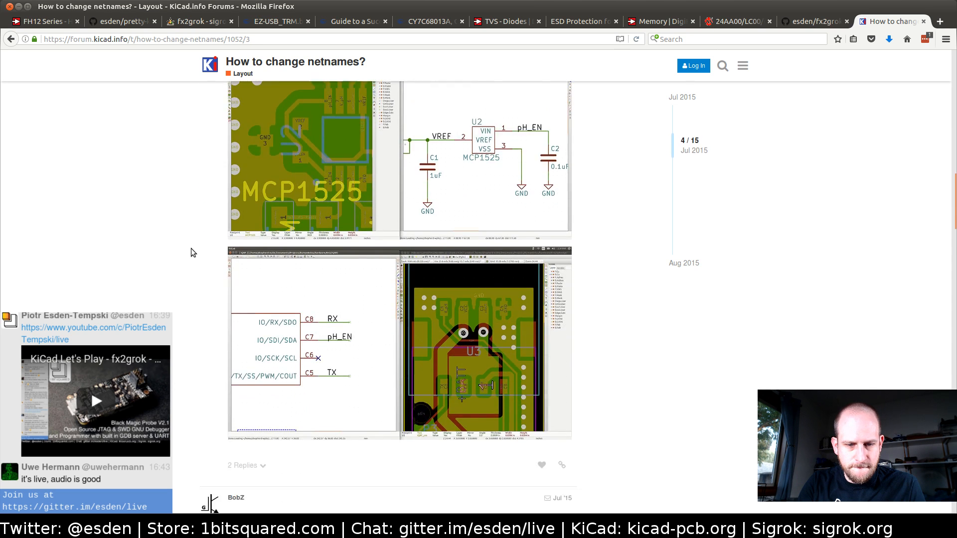
pyautogui.scroll(-1, 190, 252)
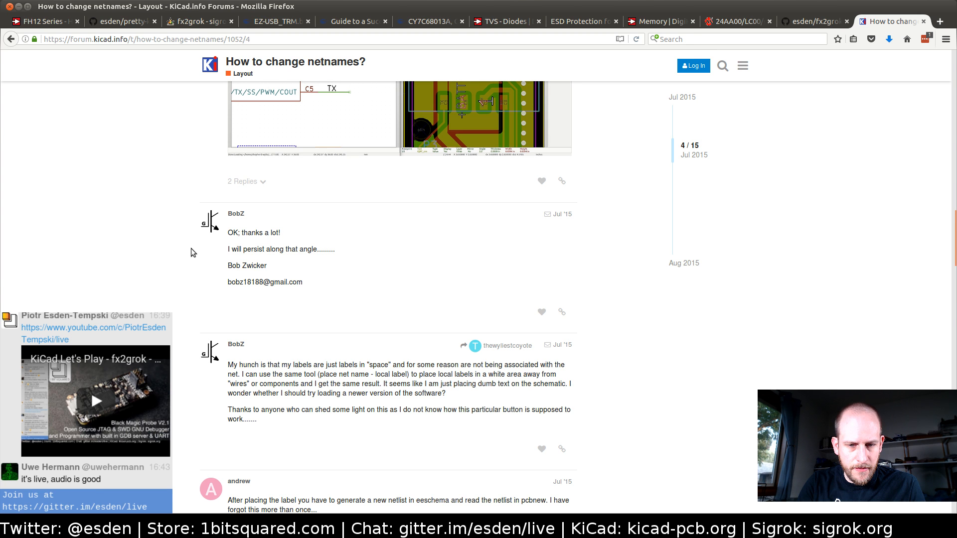
pyautogui.scroll(-8, 190, 250)
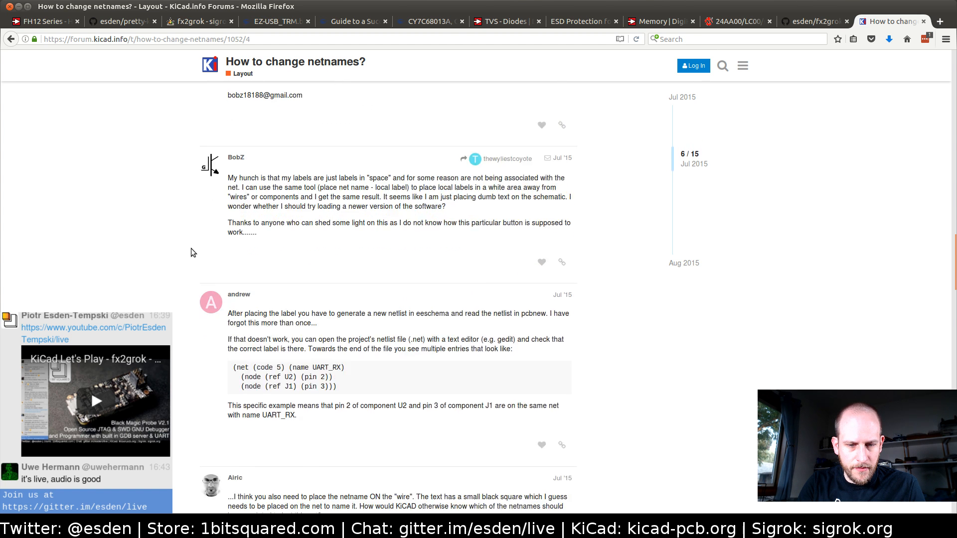
pyautogui.scroll(-4, 191, 249)
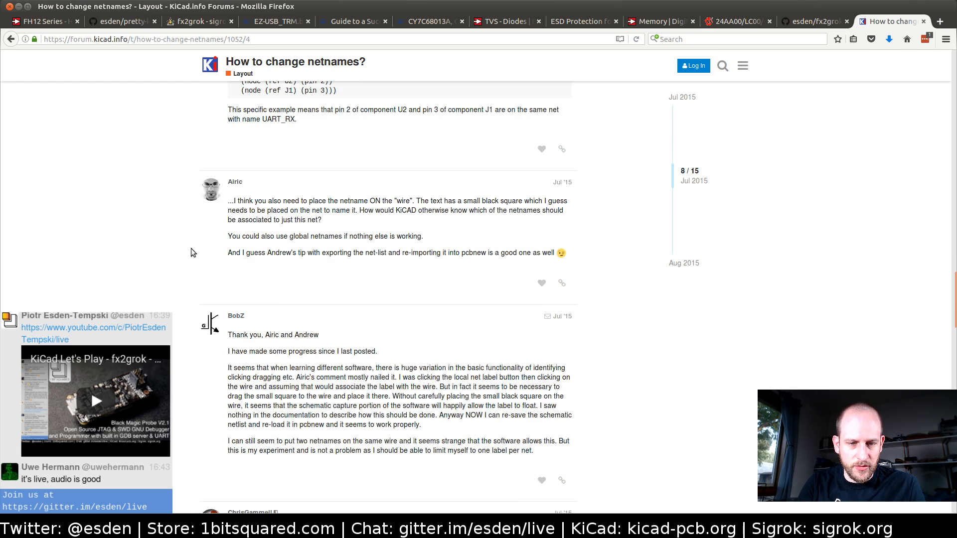
pyautogui.scroll(10, 191, 248)
# - Switch back to the schematic editor and start a find and replace with DP as the search term
pyautogui.hotkey('alt', 'Tab')
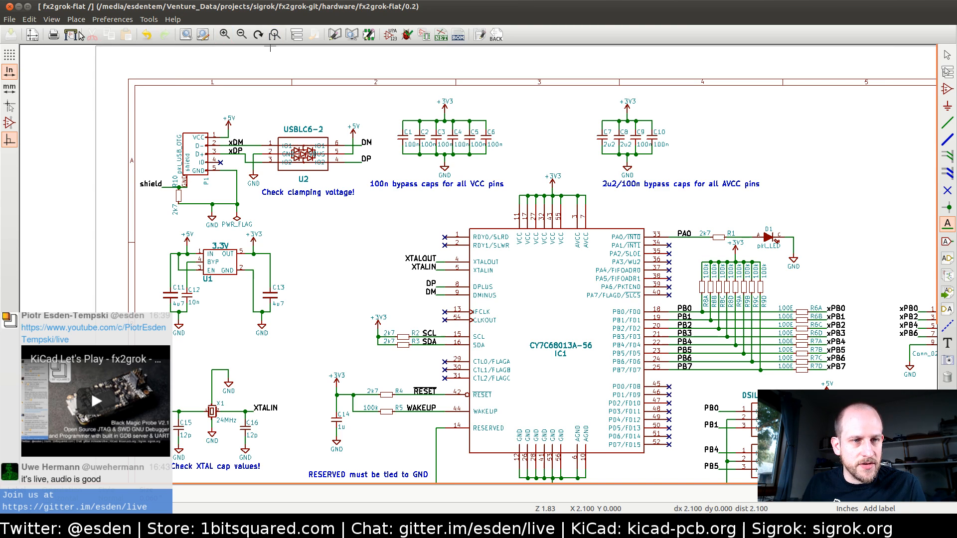
pyautogui.click(31, 20)
pyautogui.click(32, 20)
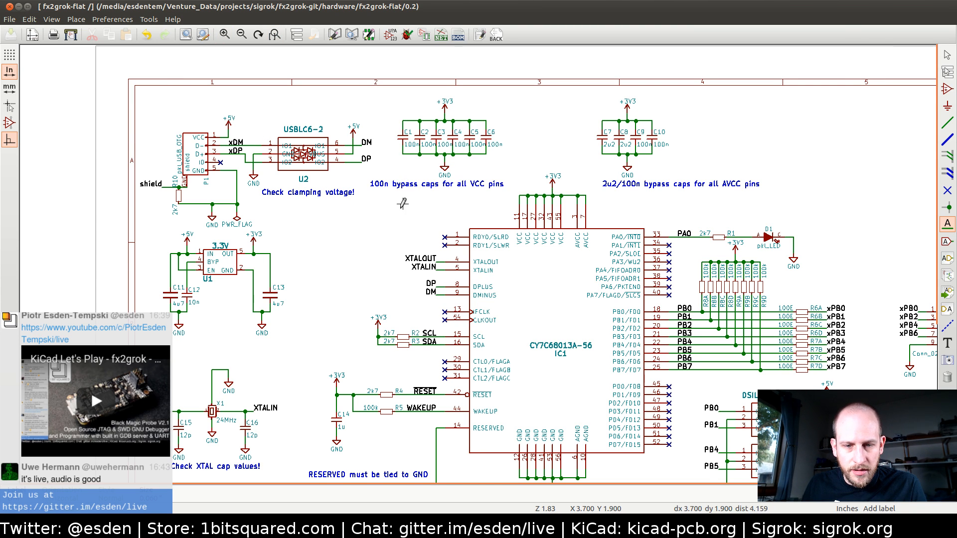
pyautogui.click(29, 20)
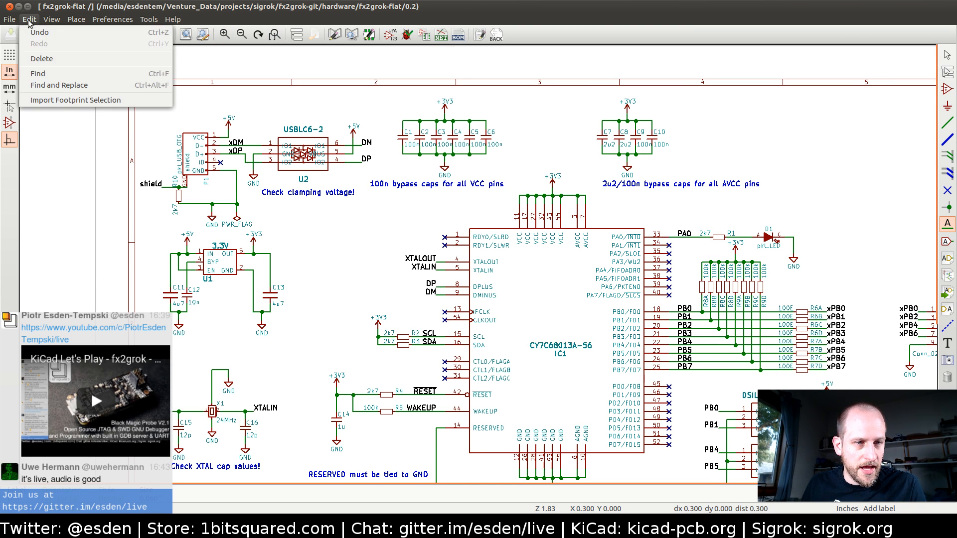
pyautogui.click(59, 85)
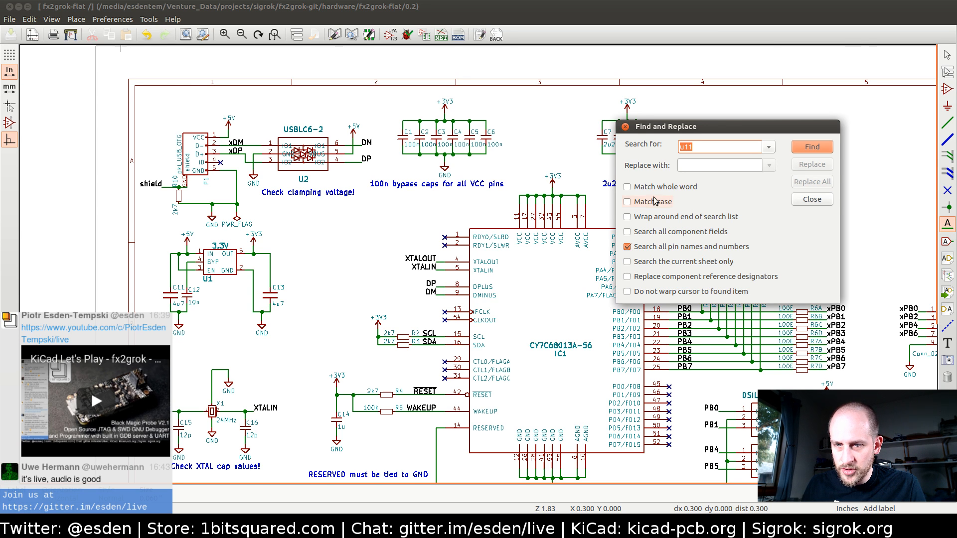
pyautogui.click(769, 147)
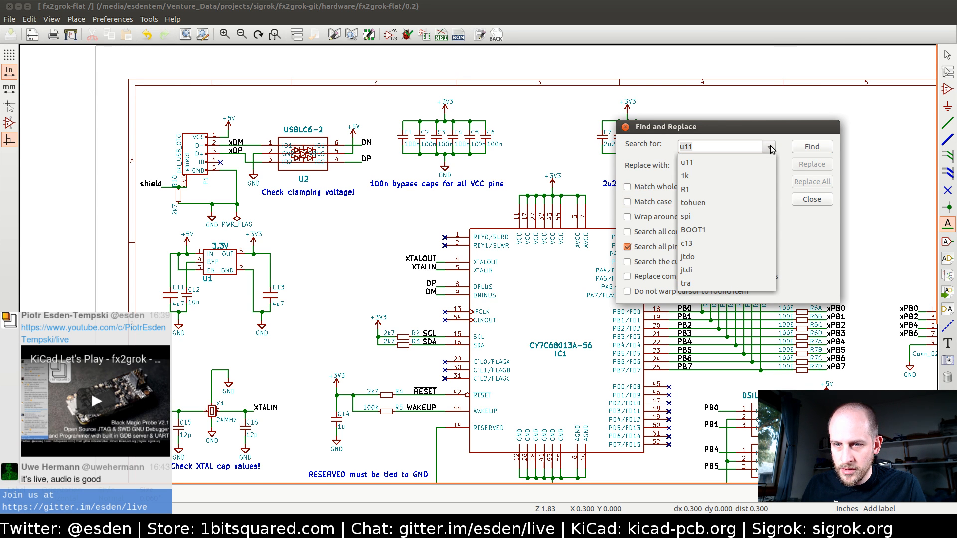
pyautogui.click(769, 147)
pyautogui.click(730, 148)
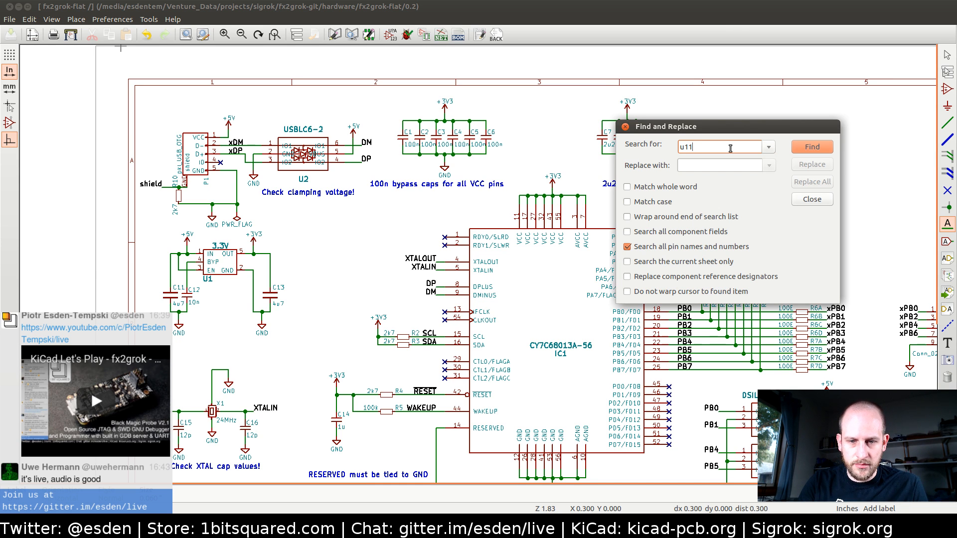
pyautogui.write('D')
pyautogui.press('BackSpace')
pyautogui.press('BackSpace')
pyautogui.press('BackSpace')
pyautogui.press('BackSpace')
pyautogui.write('DP')
# - Set the replacement text for DP to USBD_P
pyautogui.press('Tab')
pyautogui.press('Tab')
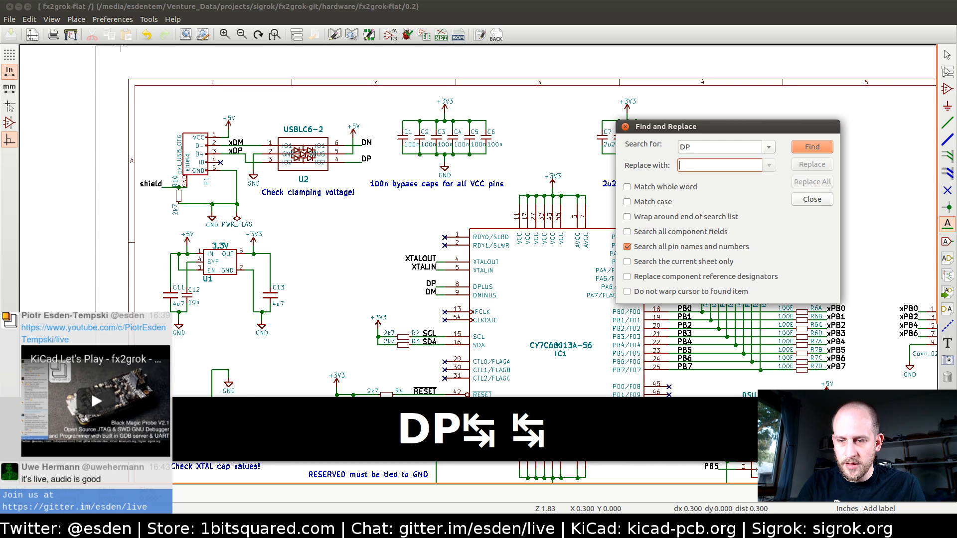
pyautogui.write('D_P')
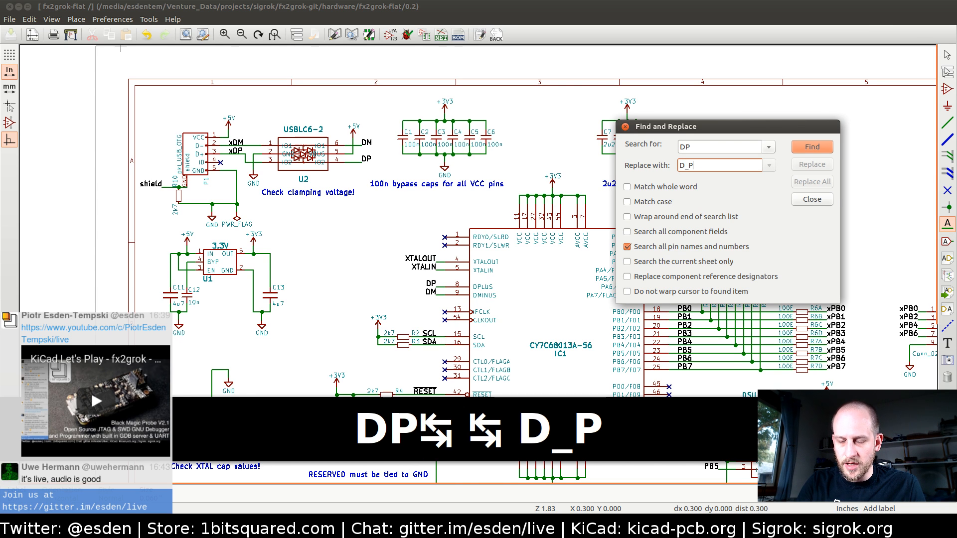
pyautogui.press('Left')
pyautogui.press('Left')
pyautogui.press('Left')
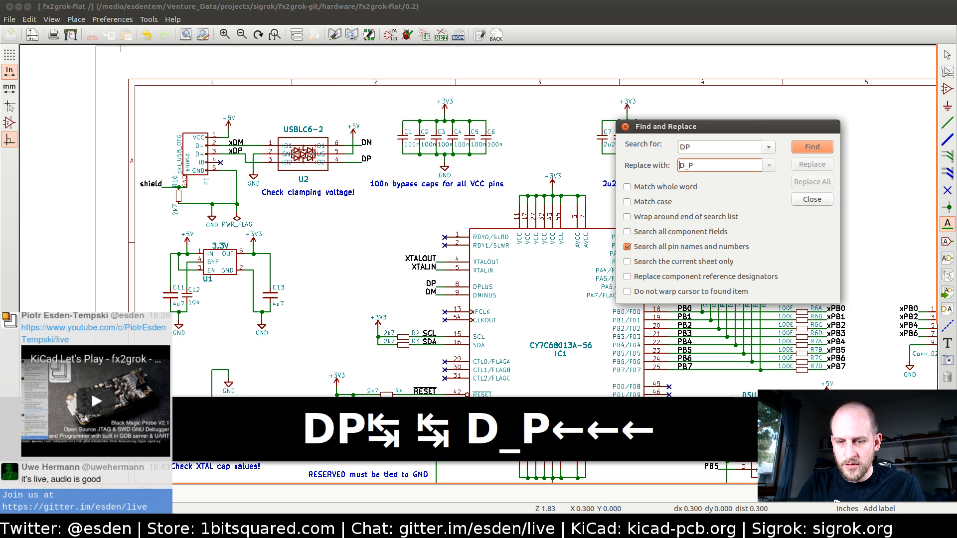
pyautogui.write('USB')
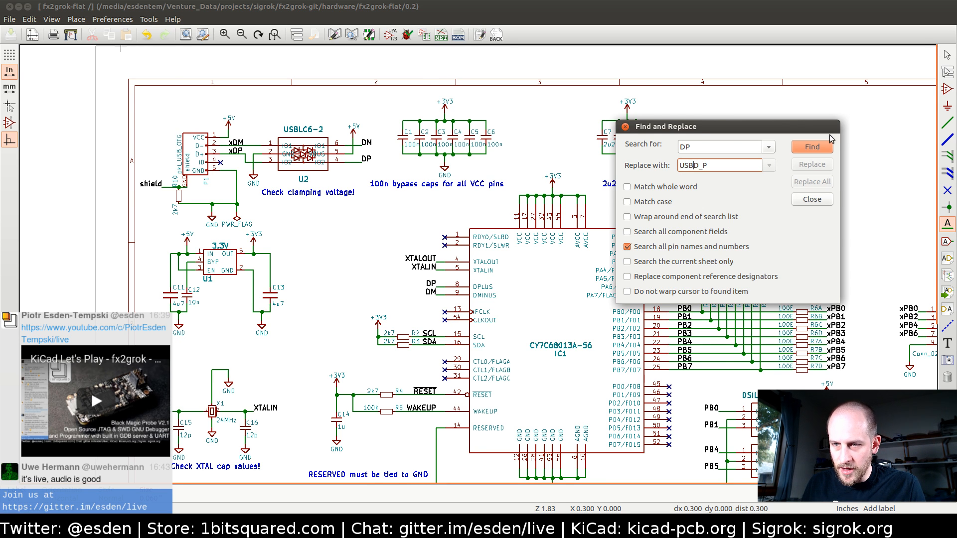
# - Replace DP with USBD_P in the net labels at IC1, the USB connector and U2, and end the find and replace
pyautogui.click(813, 146)
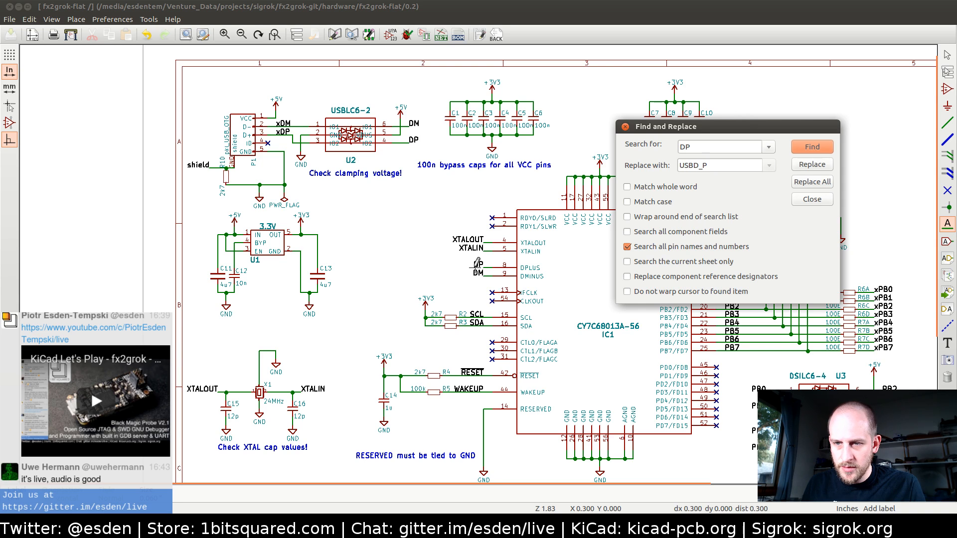
pyautogui.click(812, 164)
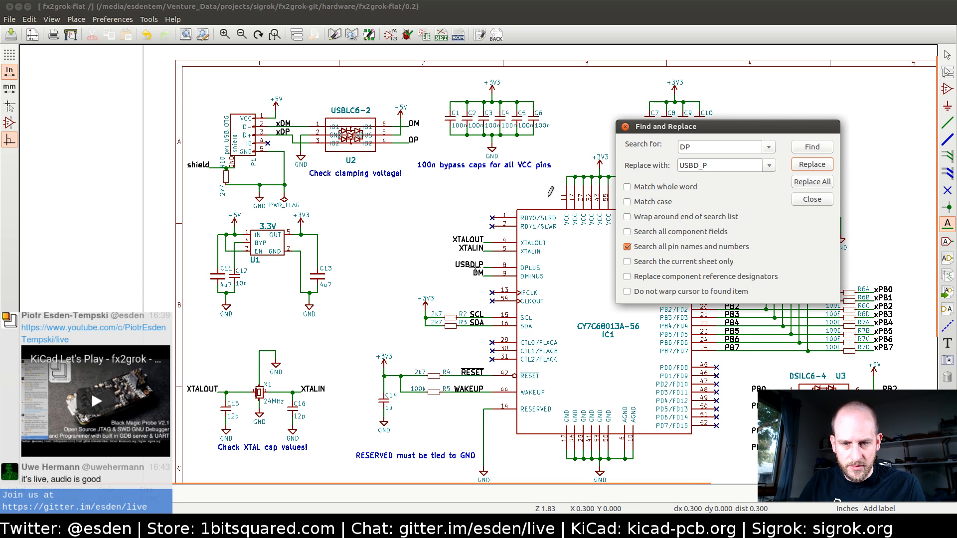
pyautogui.press('Return')
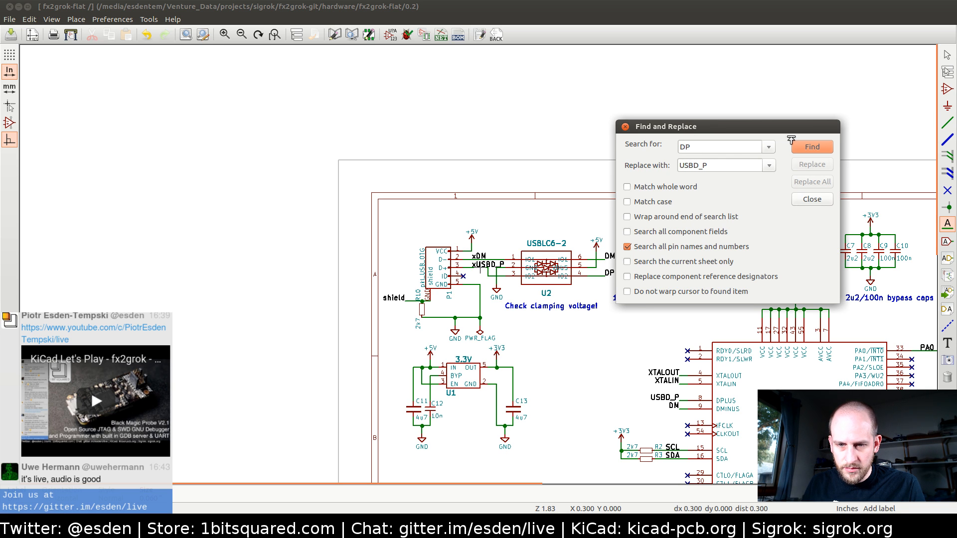
pyautogui.click(818, 145)
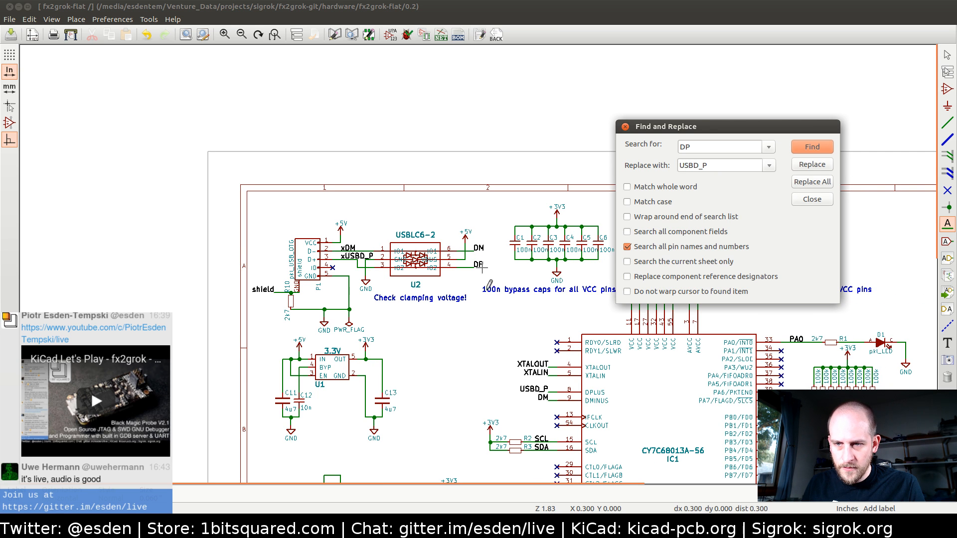
pyautogui.click(812, 165)
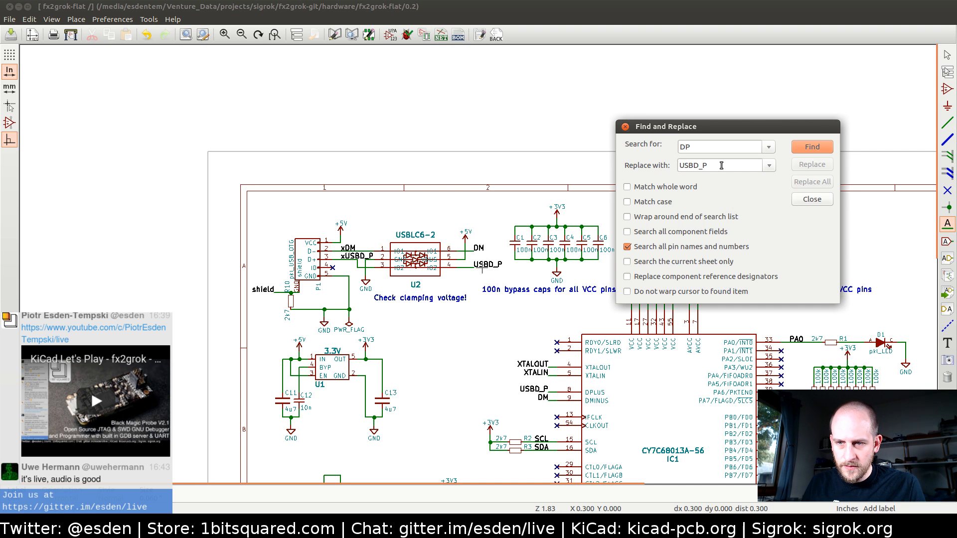
pyautogui.click(818, 145)
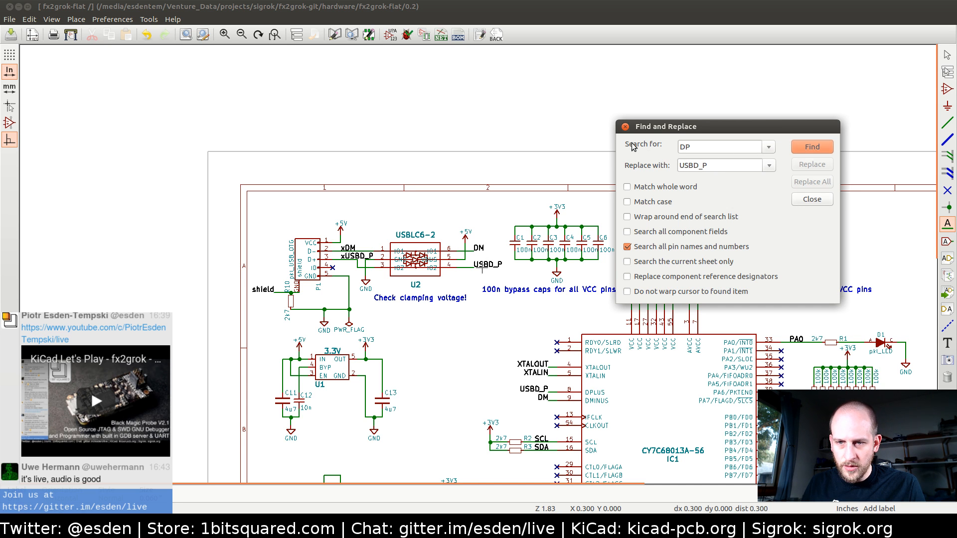
pyautogui.click(625, 126)
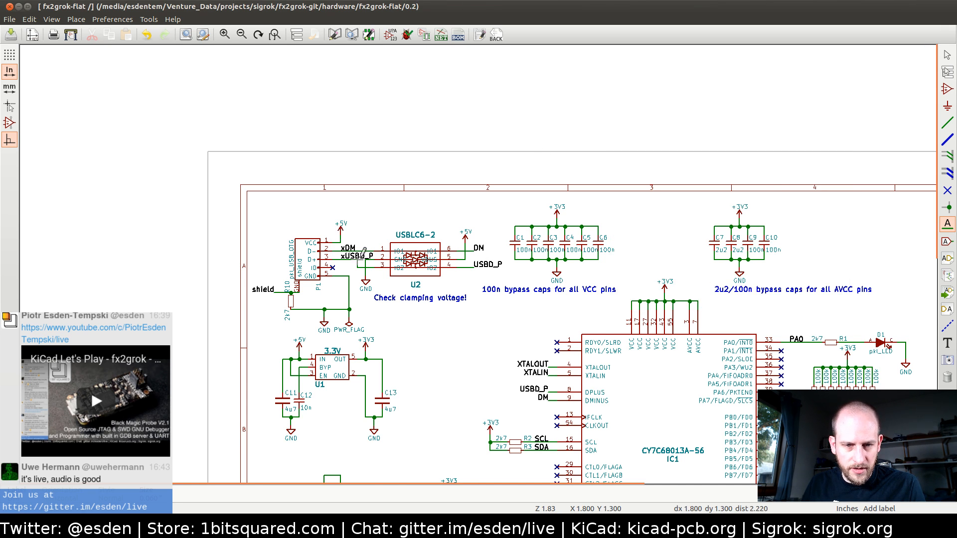
pyautogui.scroll(4, 341, 259)
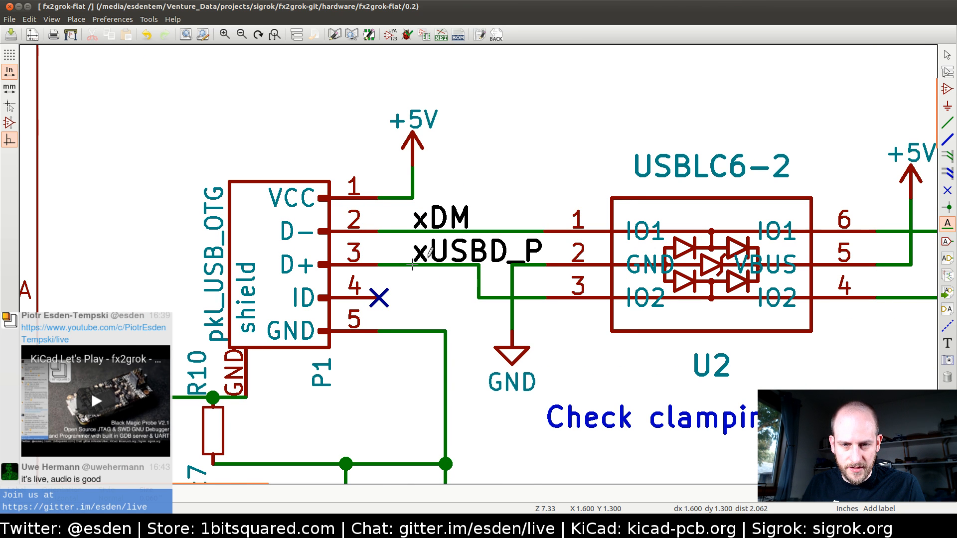
pyautogui.press('e')
pyautogui.click(402, 212)
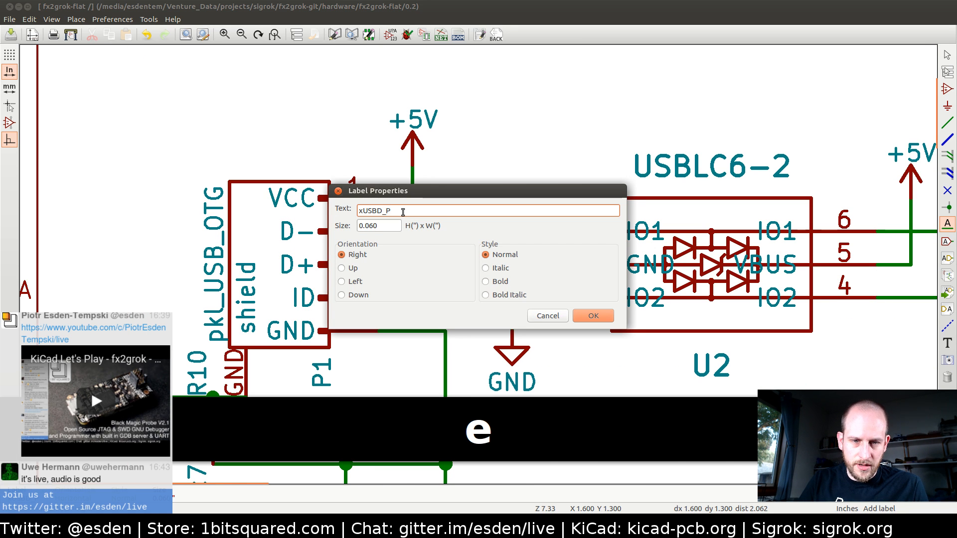
pyautogui.press('Escape')
# - Move the C1–C6 bypass capacitor block and its "100n bypass caps for all VCC pins" note farther right from U2
pyautogui.scroll(-1, 476, 296)
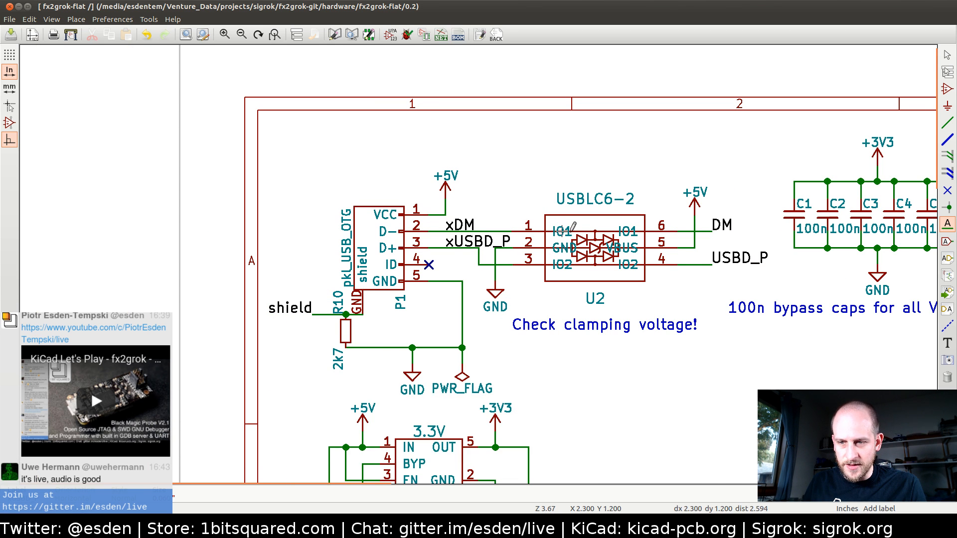
pyautogui.scroll(-1, 512, 196)
pyautogui.moveTo(569, 197); pyautogui.dragTo(666, 259)
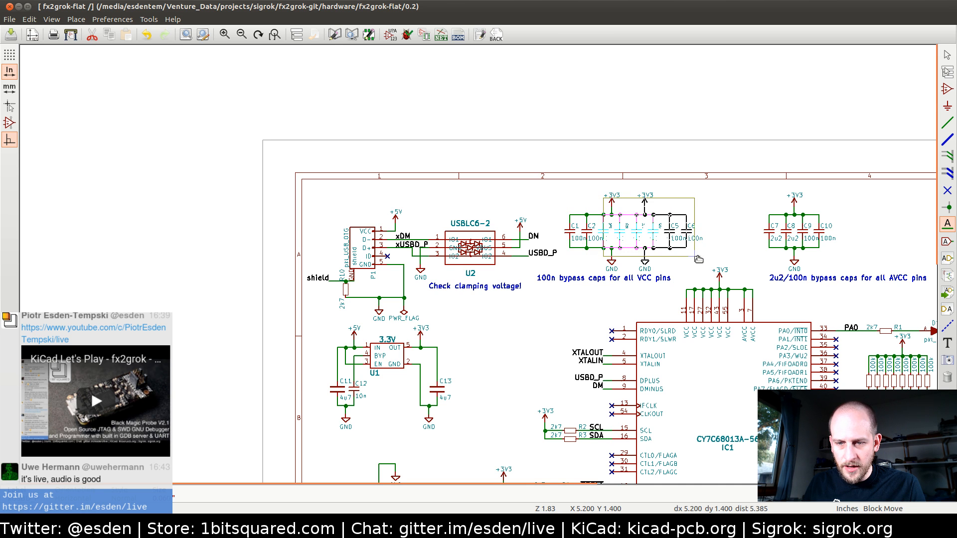
pyautogui.click(699, 259)
pyautogui.press('m')
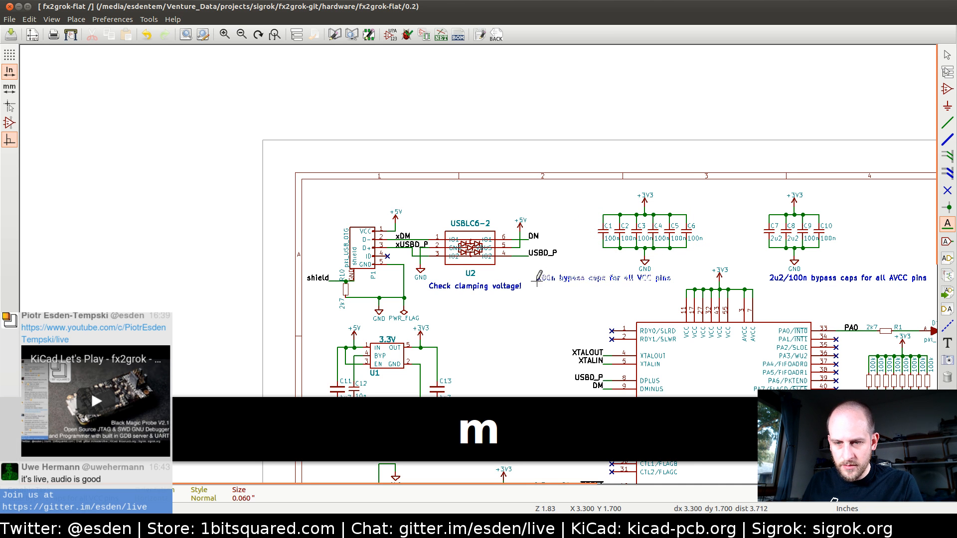
pyautogui.click(566, 278)
pyautogui.scroll(-2, 547, 323)
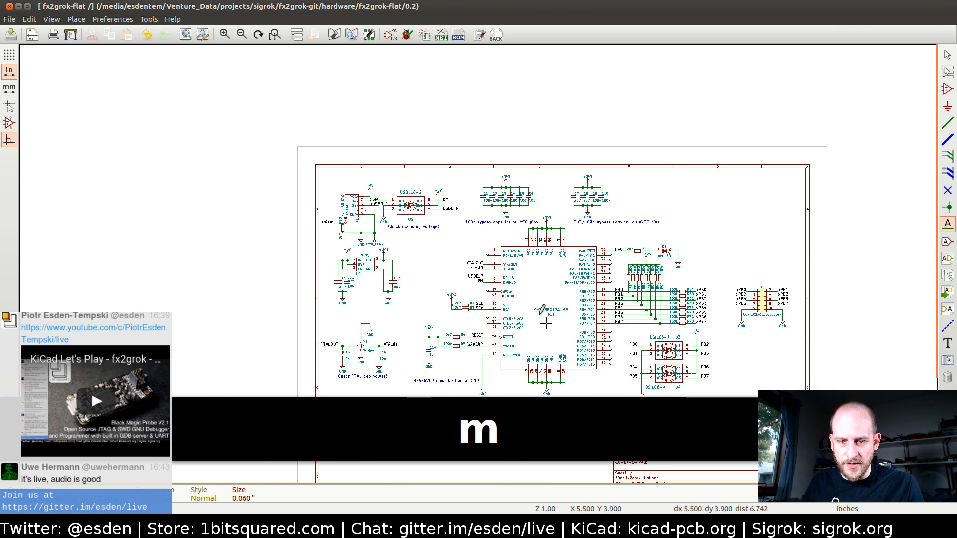
# - Shift the U2 protection circuit right with its wires attached, and place the xUSBD_P label back beneath xDM on the D+ wire
pyautogui.scroll(4, 397, 205)
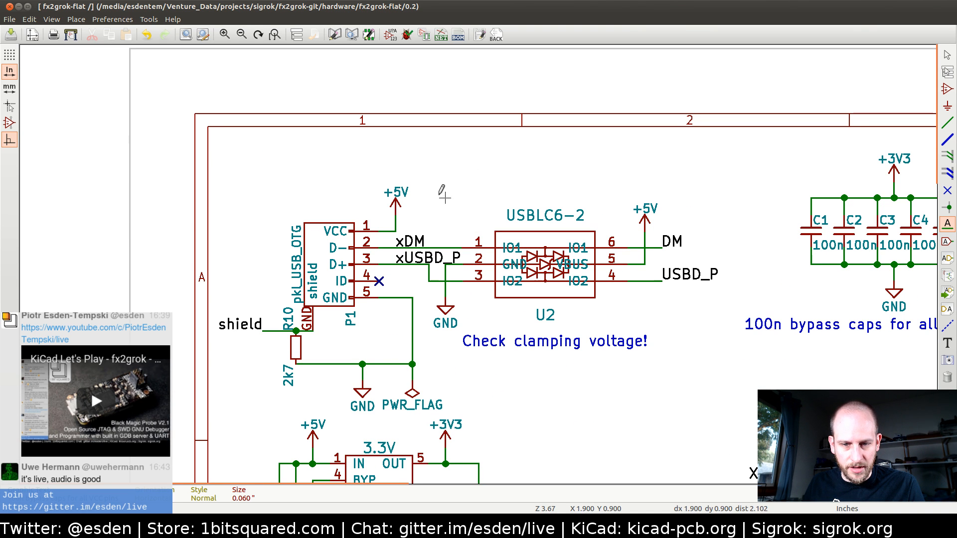
pyautogui.moveTo(429, 197); pyautogui.dragTo(699, 356)
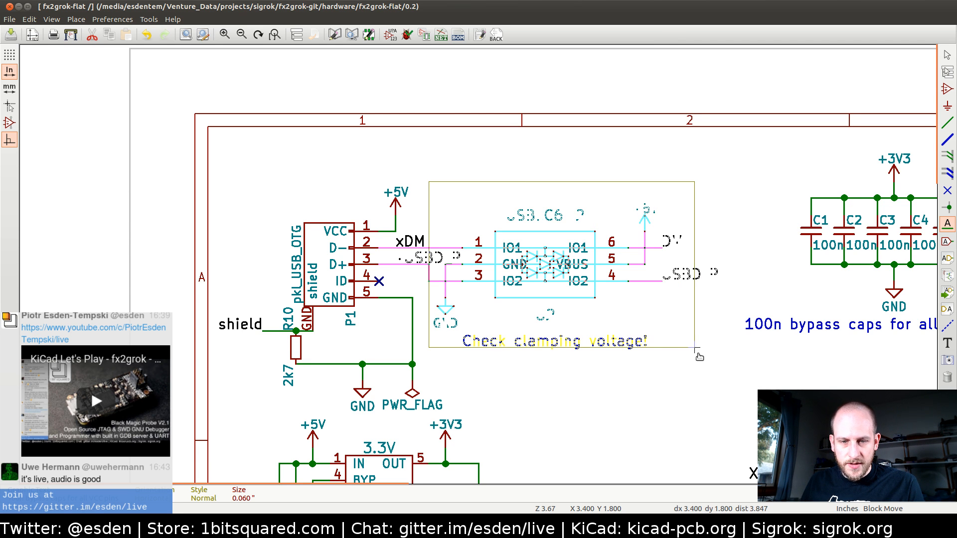
pyautogui.press('Tab')
pyautogui.click(721, 348)
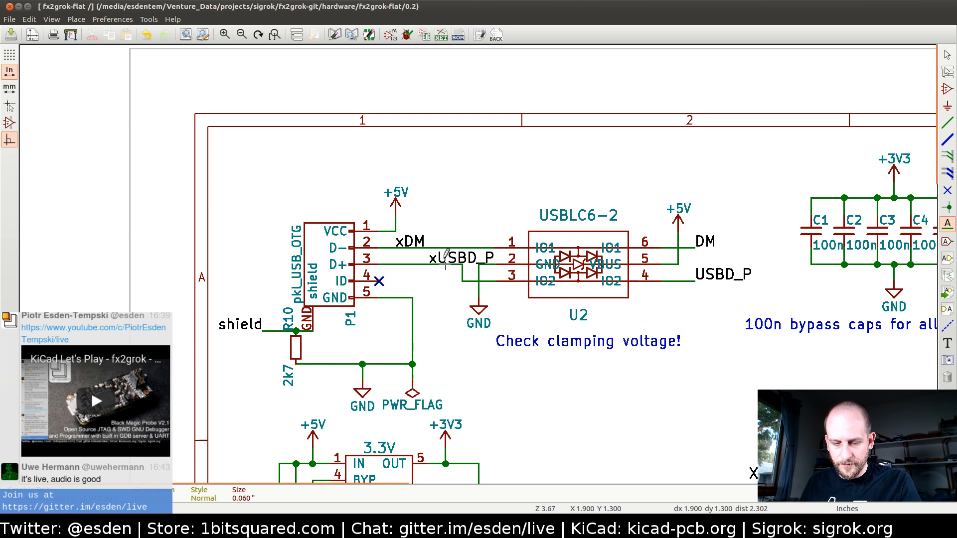
pyautogui.press('m')
pyautogui.click(396, 264)
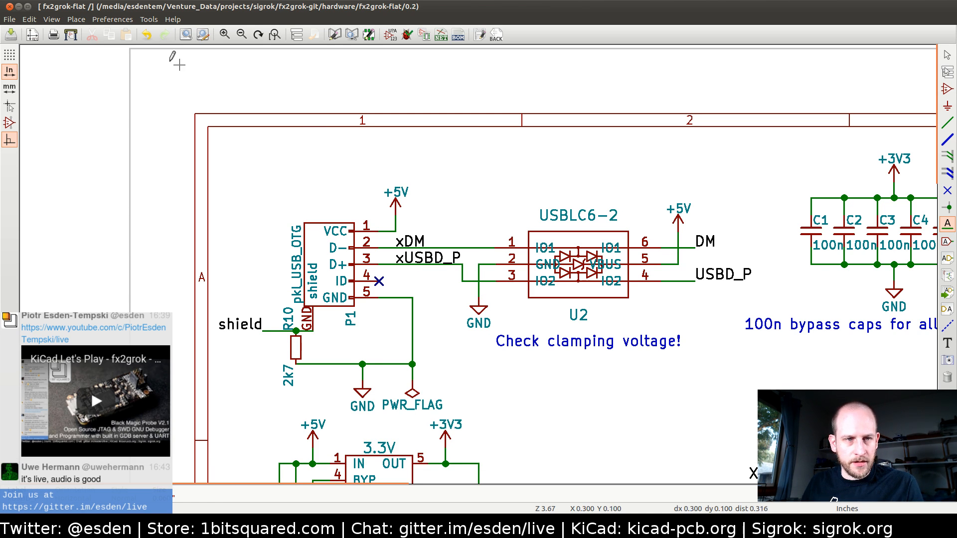
# - Start a find and replace with DM as the search term and USBD_M as the replacement text
pyautogui.click(50, 21)
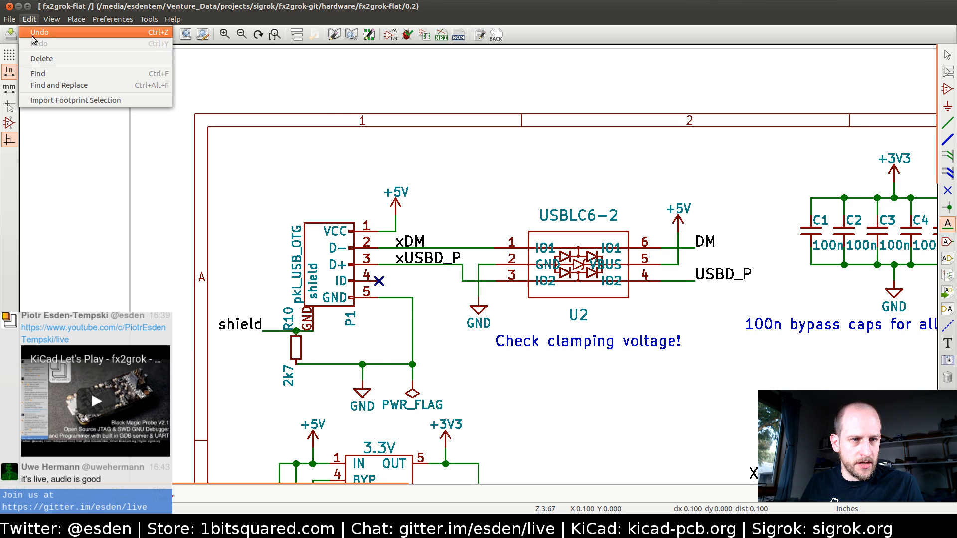
pyautogui.click(44, 89)
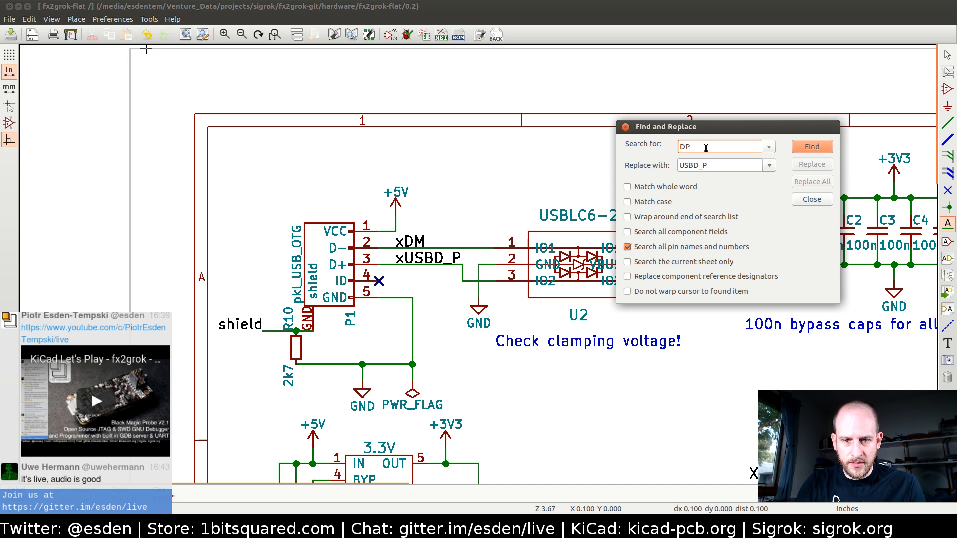
pyautogui.press('BackSpace')
pyautogui.write('M')
pyautogui.press('Tab')
pyautogui.press('Tab')
pyautogui.press('Right')
pyautogui.press('BackSpace')
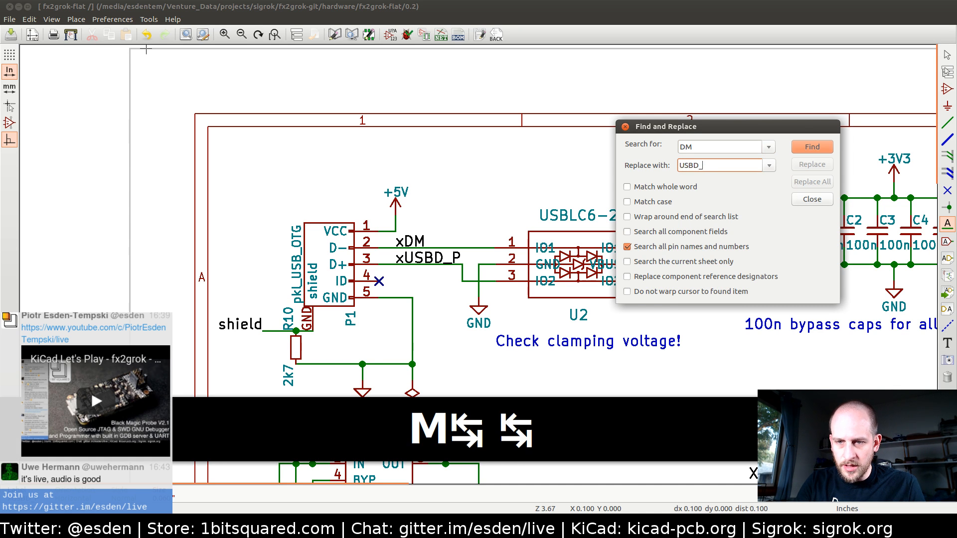
pyautogui.write('M')
# - Replace DM with USBD_M in the net labels at IC1, U2 and the USB connector, and end the find and replace
pyautogui.click(812, 150)
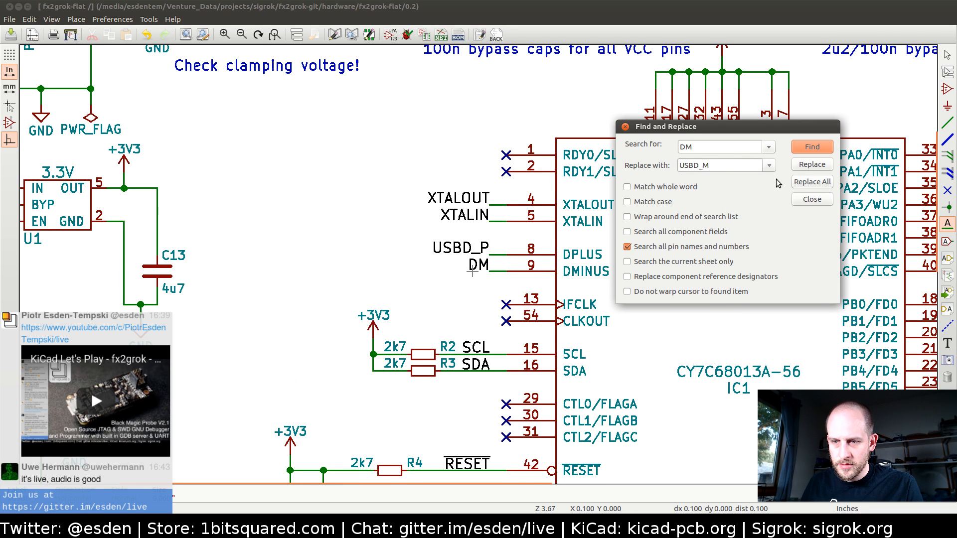
pyautogui.click(804, 166)
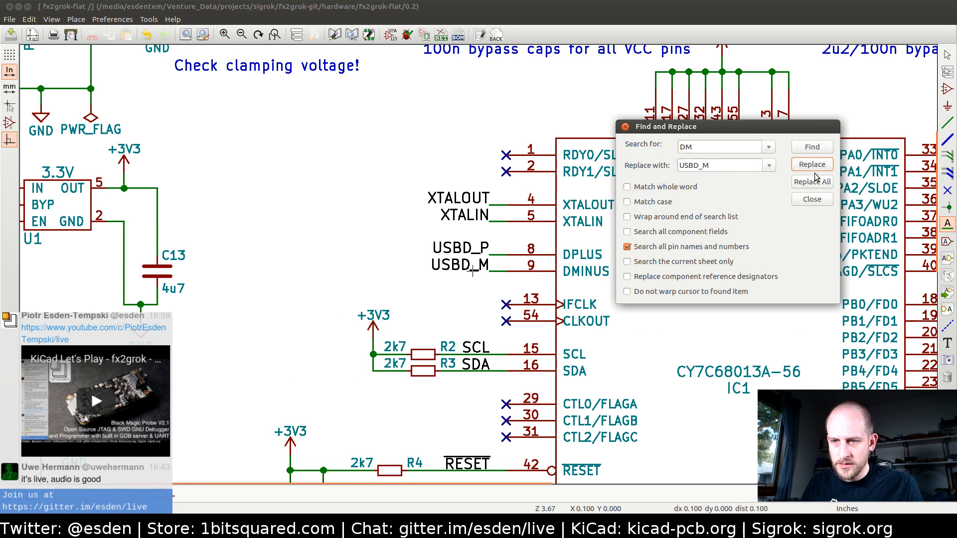
pyautogui.click(817, 148)
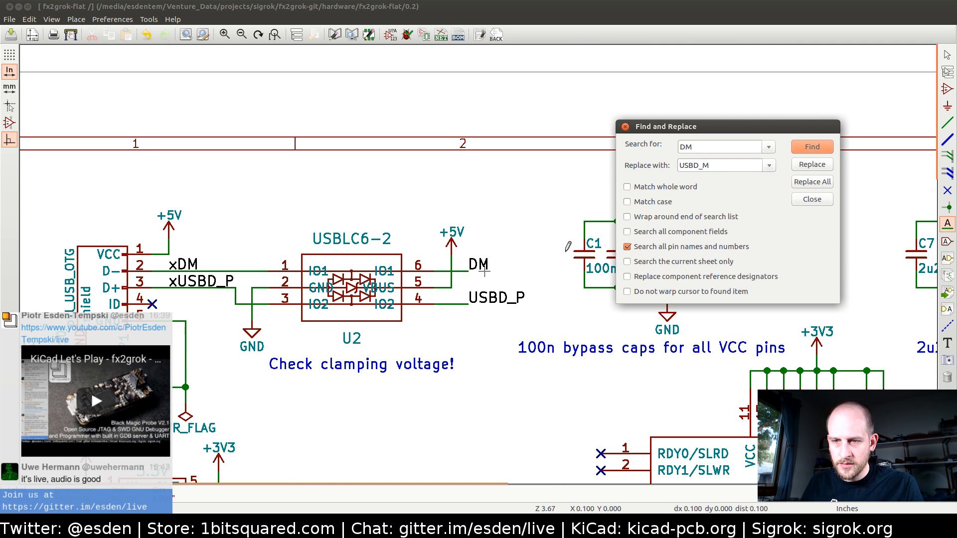
pyautogui.click(811, 166)
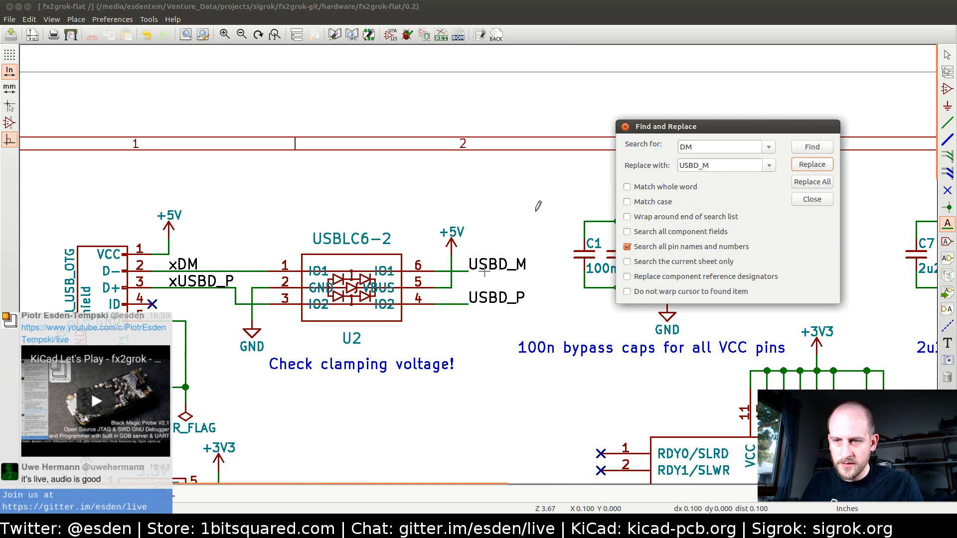
pyautogui.click(813, 147)
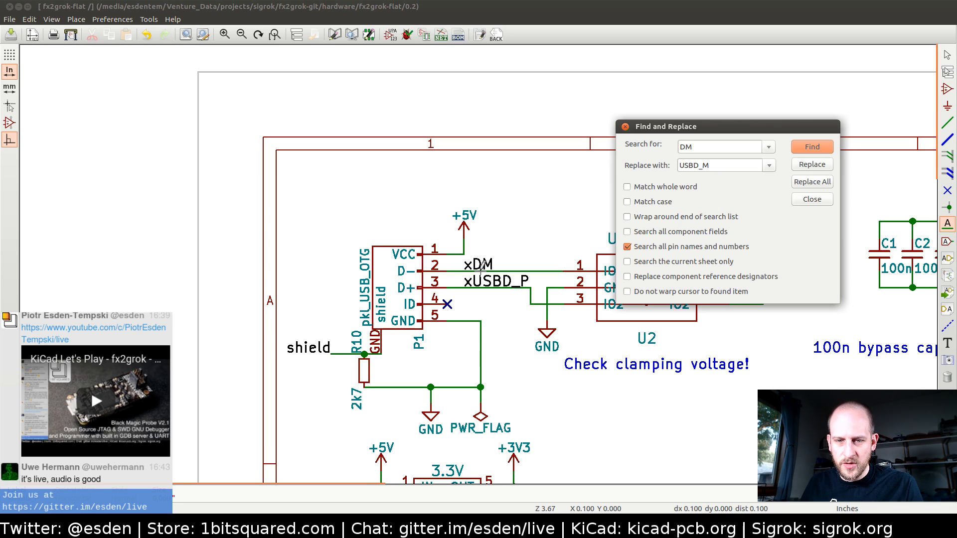
pyautogui.click(810, 170)
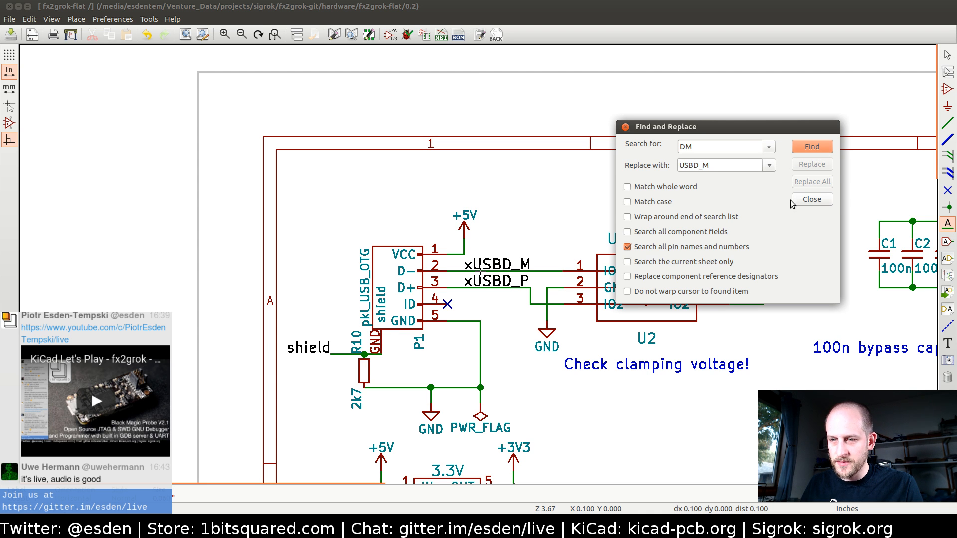
pyautogui.click(812, 199)
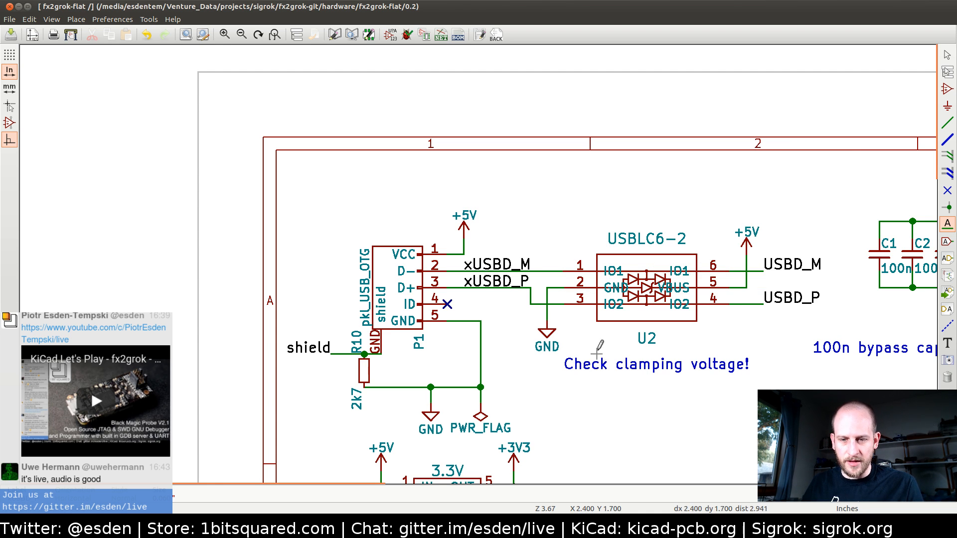
# - Save the schematic and generate the KiCad netlist as fx2grok-flat.net in the 0.2 folder
pyautogui.moveTo(640, 370); pyautogui.dragTo(421, 386, button='middle')
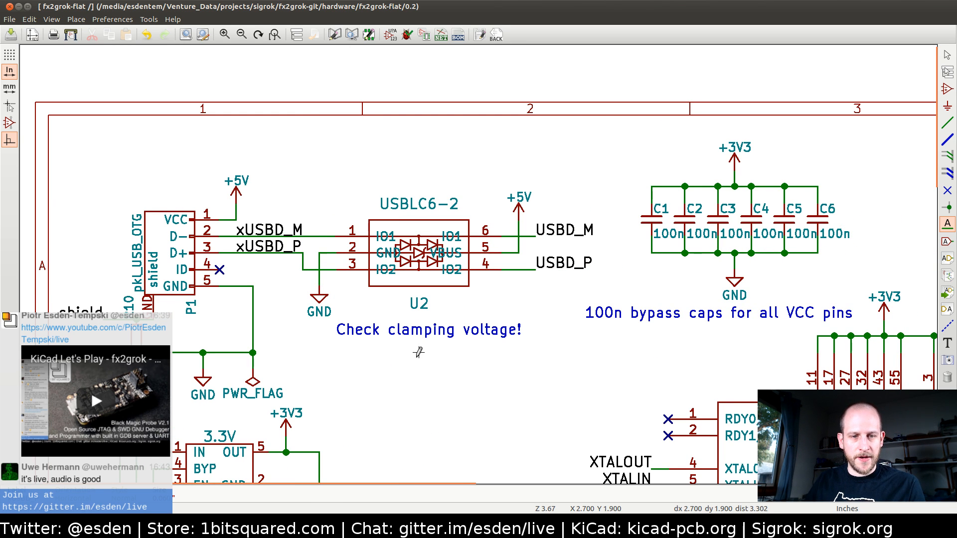
pyautogui.hotkey('ctrl', 's')
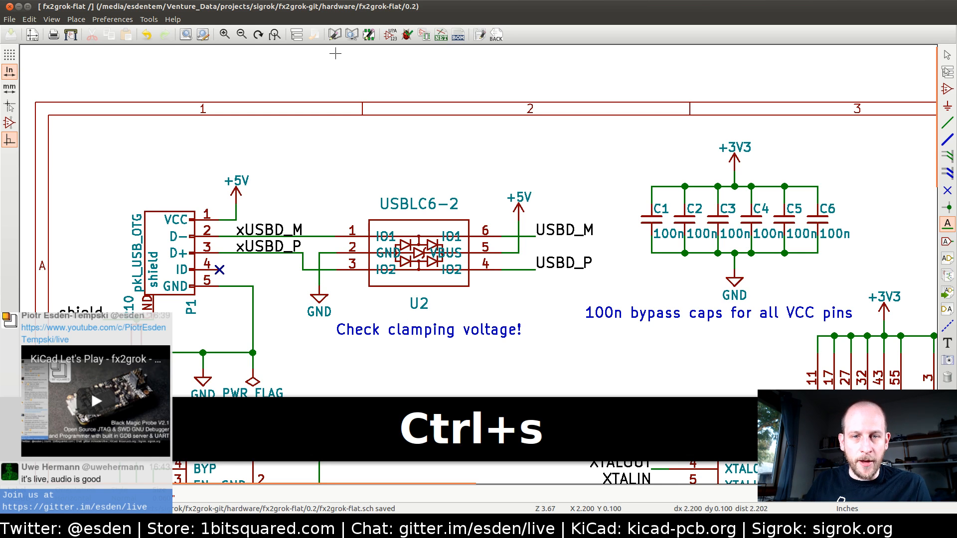
pyautogui.click(437, 35)
pyautogui.click(611, 199)
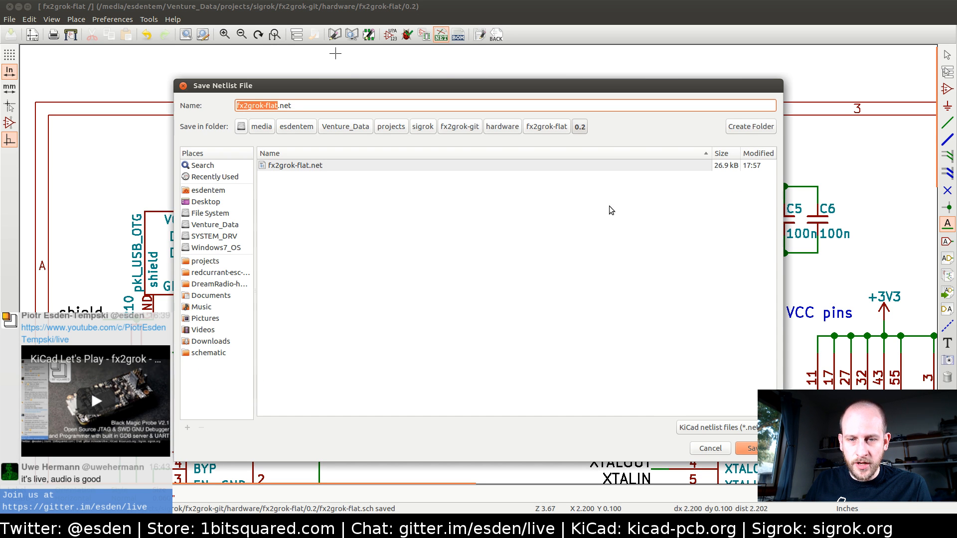
pyautogui.press('Return')
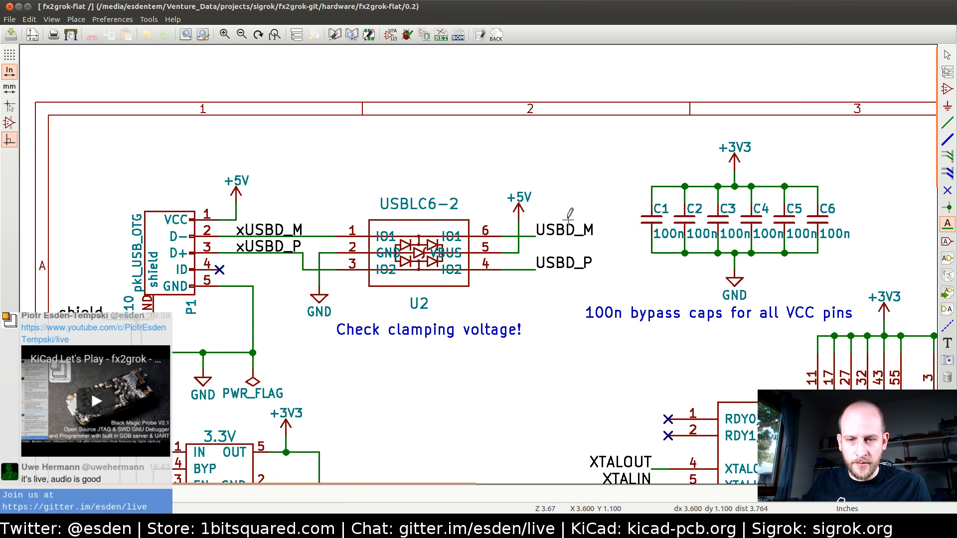
# - Switch to Pcbnew and read the current netlist into the board, accepting that the changes cannot be undone
pyautogui.hotkey('alt', 'Tab')
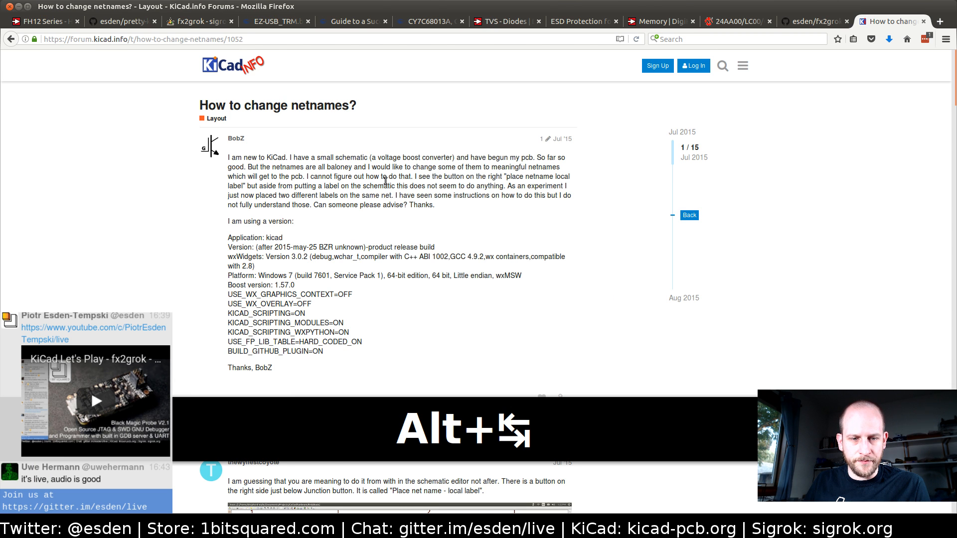
pyautogui.hotkey('alt', 'Tab')
pyautogui.hotkey('alt', 'Tab')
pyautogui.hotkey('alt', 'Tab')
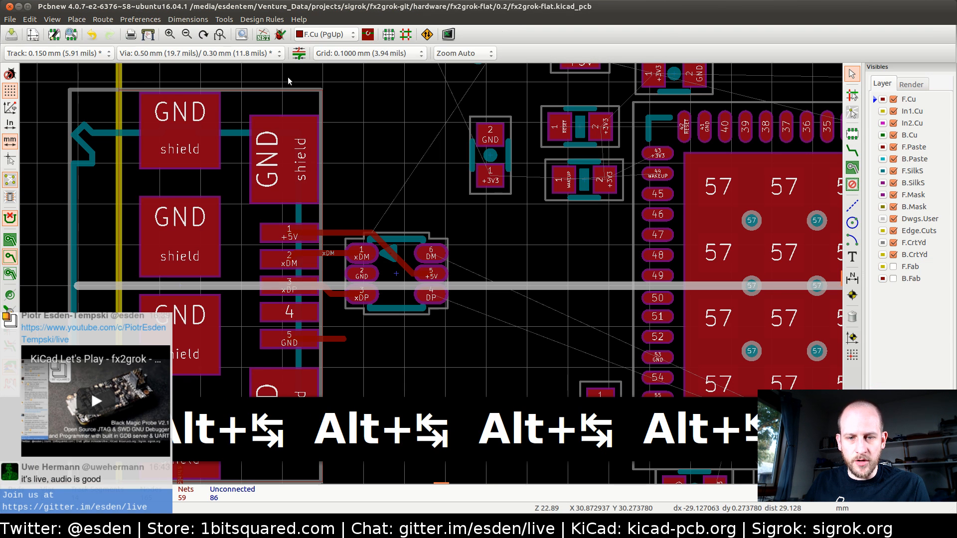
pyautogui.click(263, 35)
pyautogui.click(593, 135)
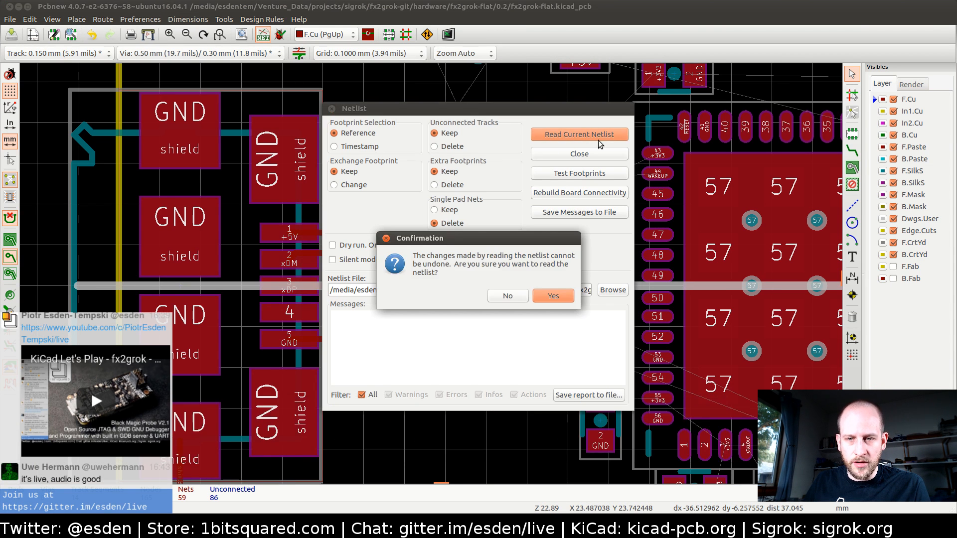
pyautogui.click(554, 298)
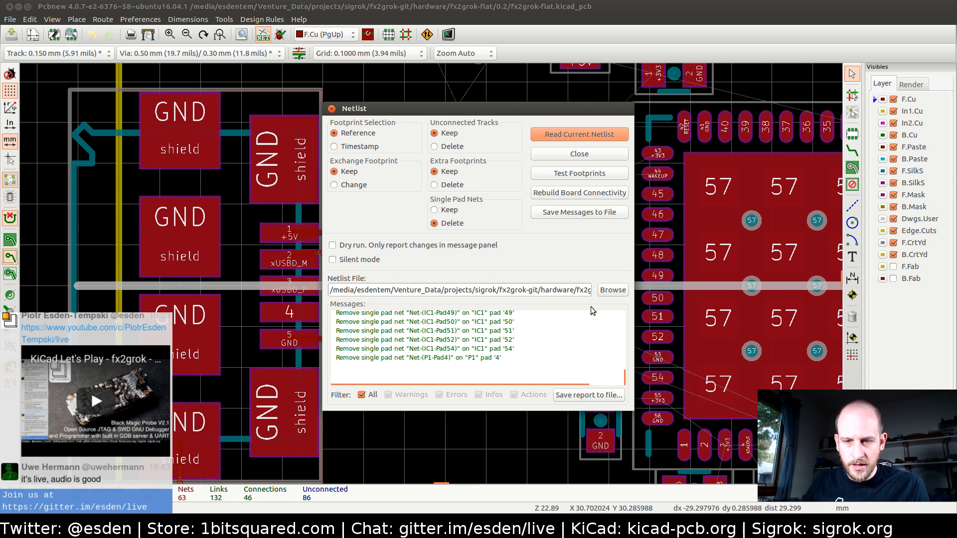
# - Close the netlist import and check the USB net names on the pads of U2 and the USB connector
pyautogui.click(590, 155)
pyautogui.scroll(5, 401, 261)
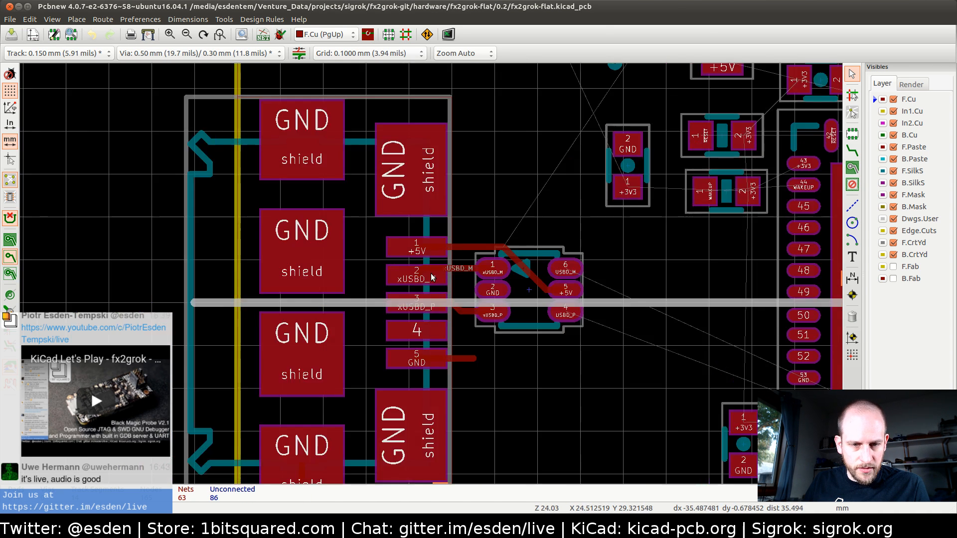
pyautogui.scroll(-5, 401, 261)
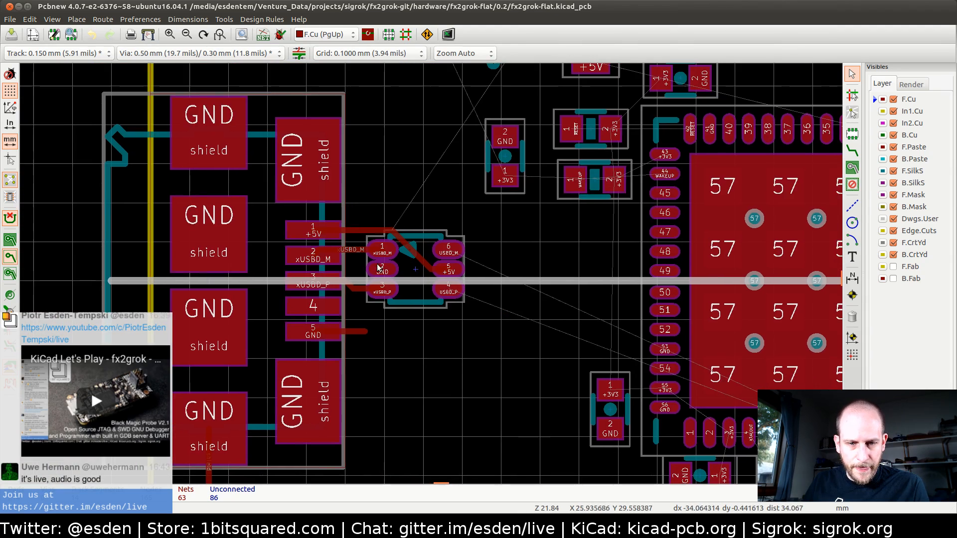
pyautogui.scroll(1, 296, 279)
pyautogui.moveTo(583, 295); pyautogui.dragTo(442, 290, button='middle')
pyautogui.scroll(5, 451, 240)
pyautogui.scroll(-5, 432, 275)
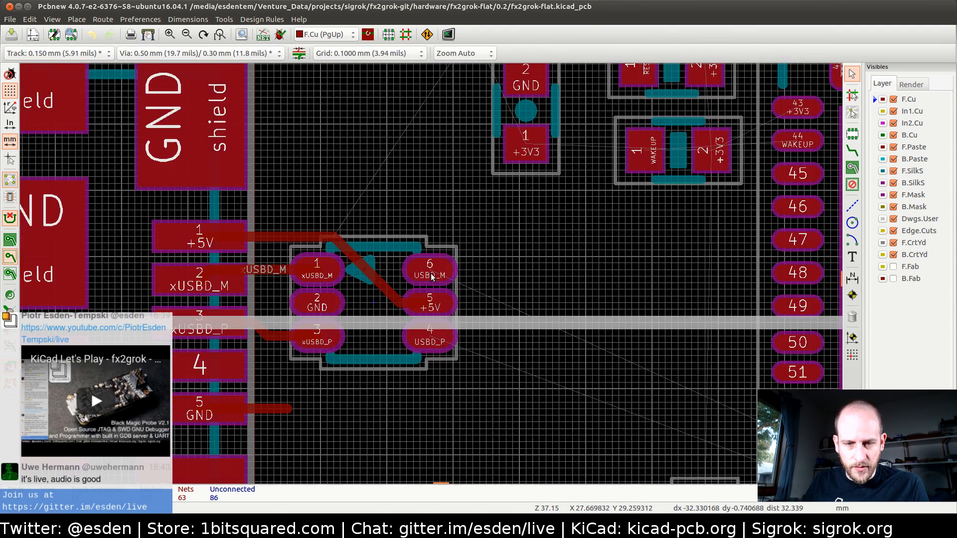
# - Try to route a differential pair starting from U2's USBD_M pad
pyautogui.click(103, 19)
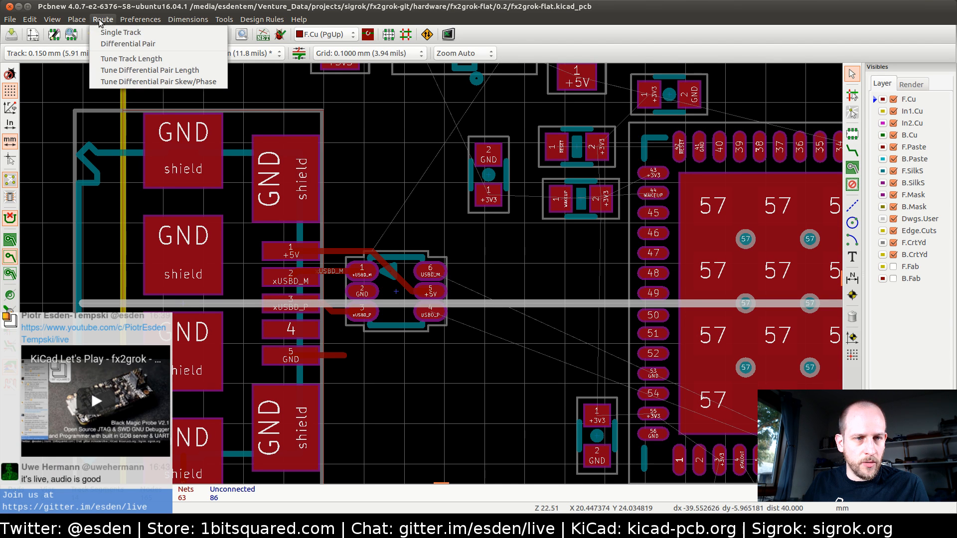
pyautogui.click(114, 43)
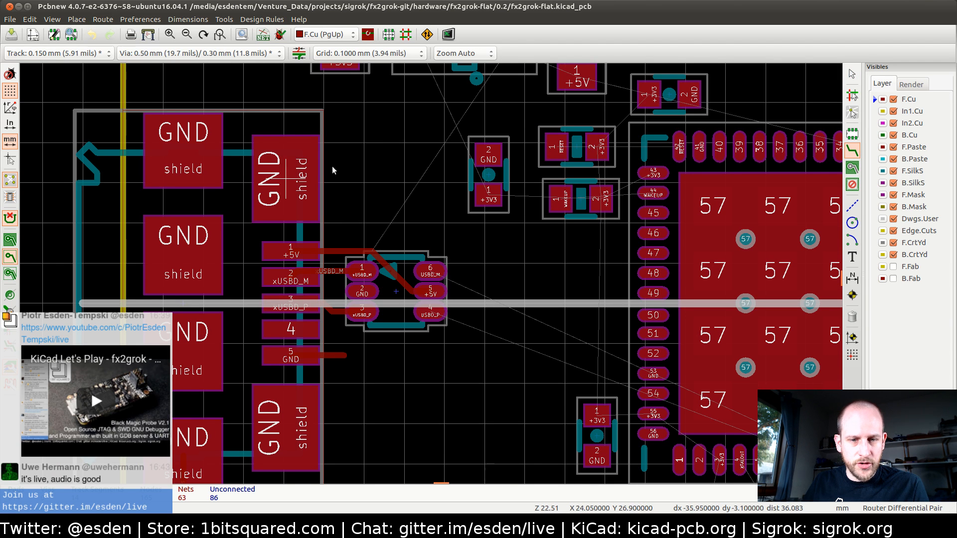
pyautogui.click(432, 275)
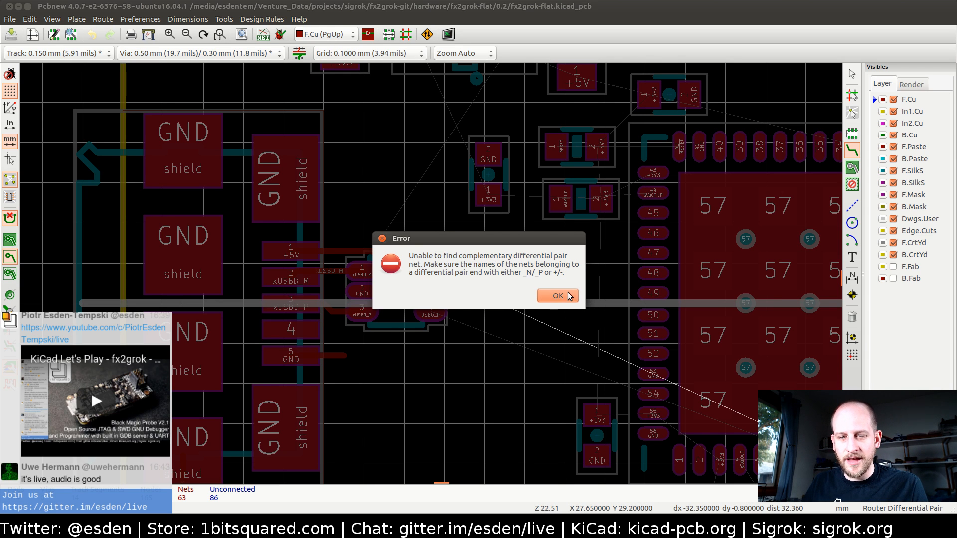
pyautogui.click(558, 296)
pyautogui.scroll(5, 432, 276)
pyautogui.scroll(1, 432, 277)
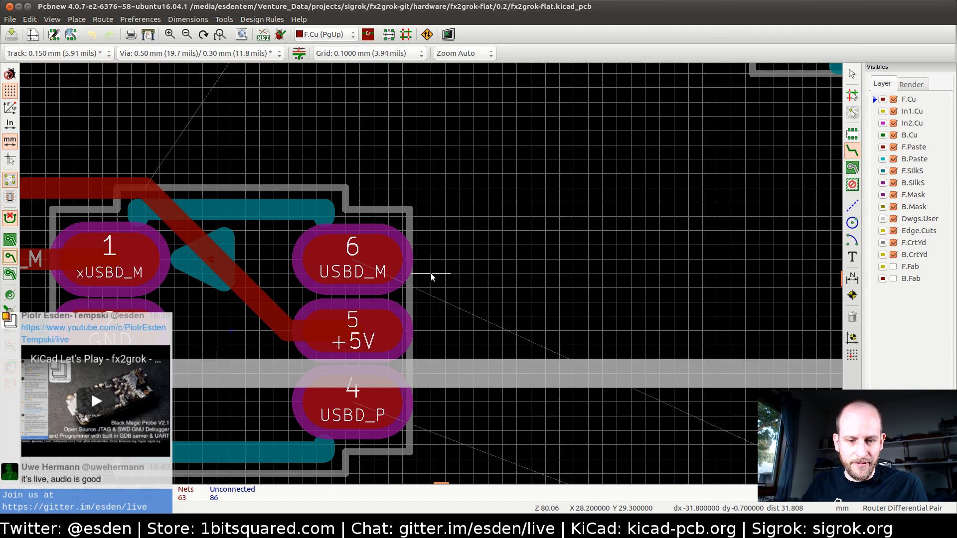
pyautogui.scroll(-2, 434, 278)
# - Switch to the schematic and set up a find and replace of USBD_M with USBD_N
pyautogui.hotkey('alt', 'Tab')
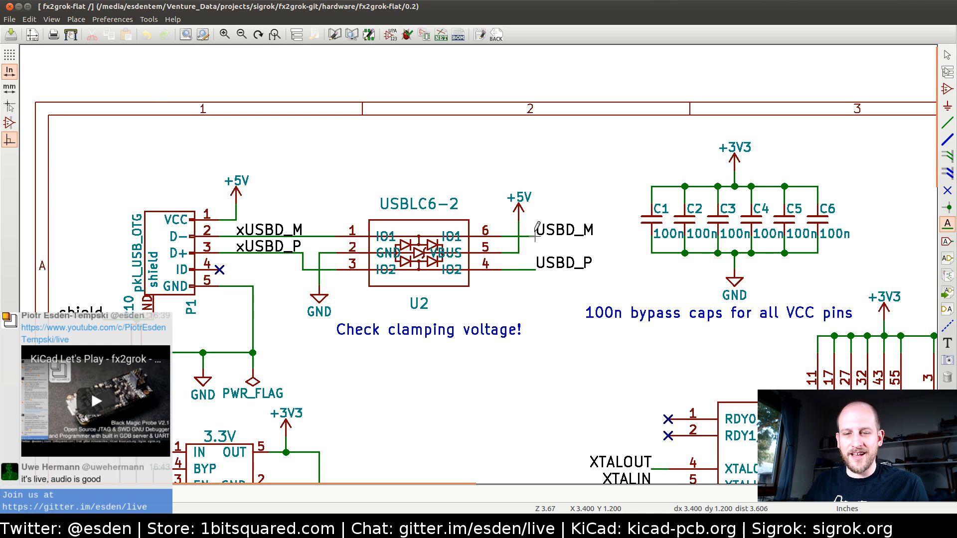
pyautogui.click(34, 19)
pyautogui.click(37, 85)
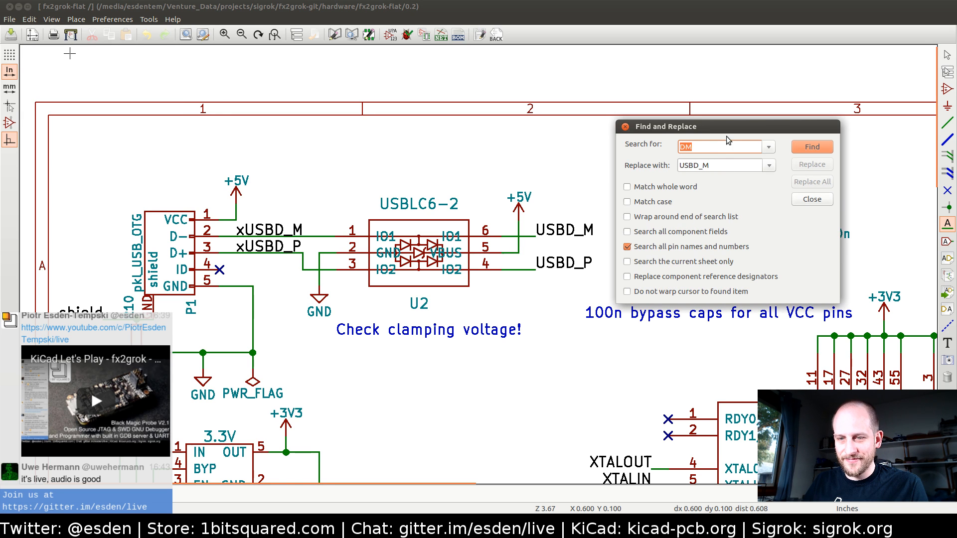
pyautogui.press('BackSpace')
pyautogui.press('BackSpace')
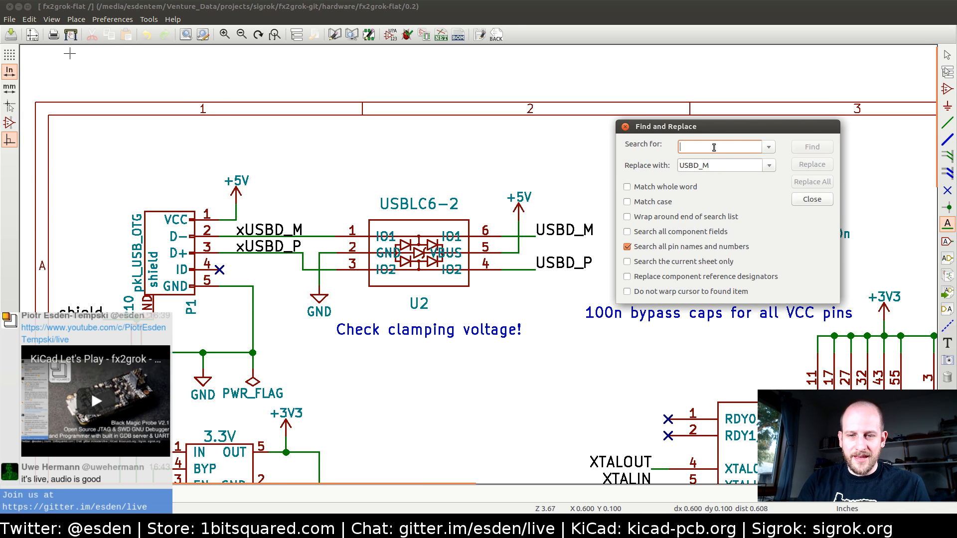
pyautogui.write('USB')
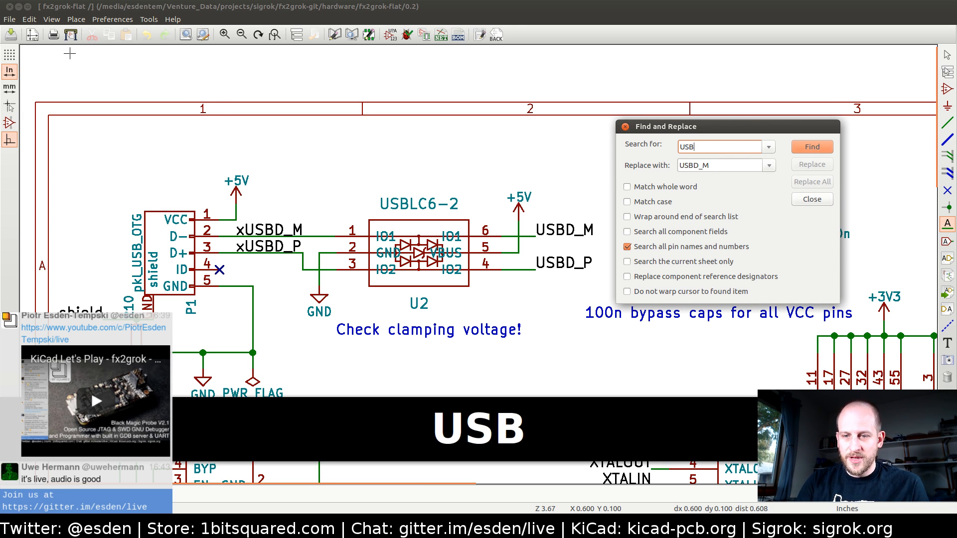
pyautogui.write('D_M')
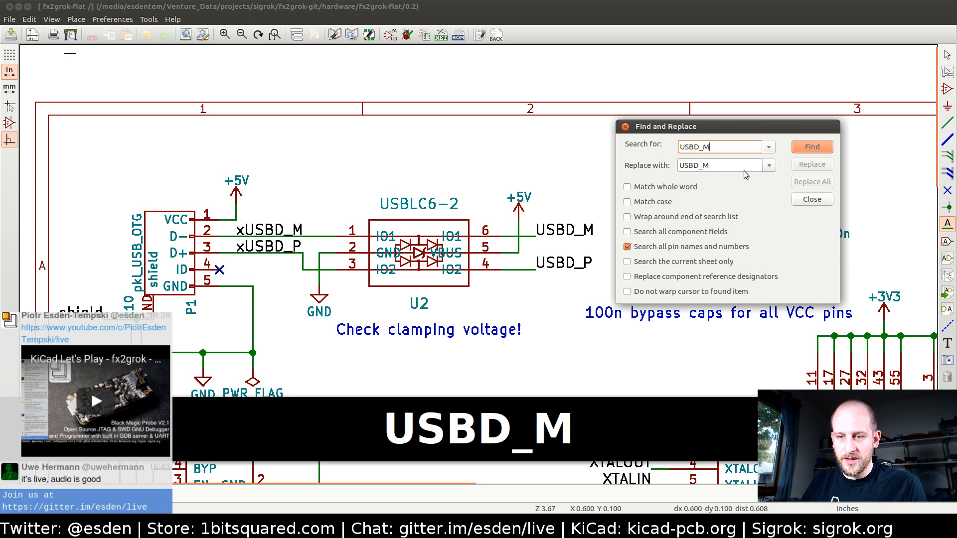
pyautogui.click(729, 165)
pyautogui.press('BackSpace')
pyautogui.write('N')
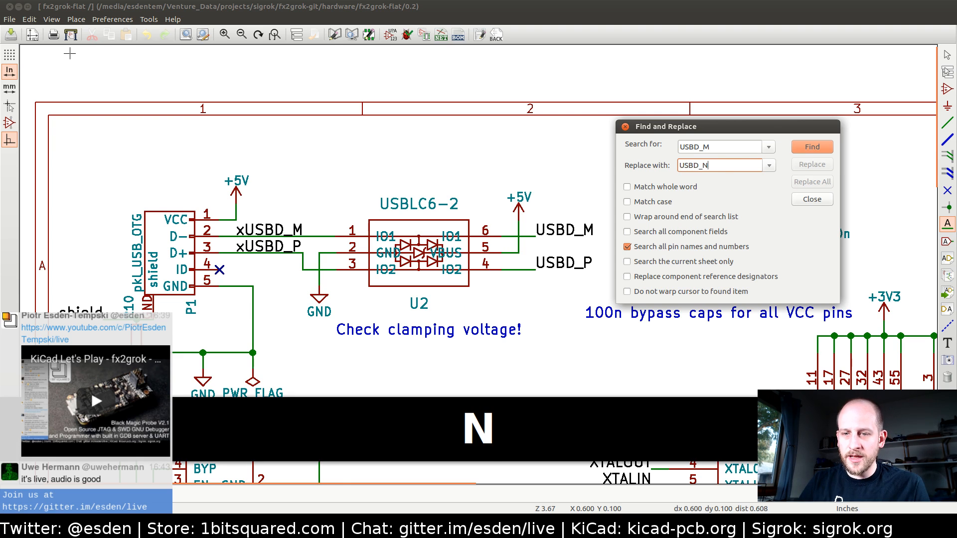
# - Replace USBD_M with USBD_N in the labels at IC1 and the USB connector, and end the find and replace
pyautogui.click(808, 147)
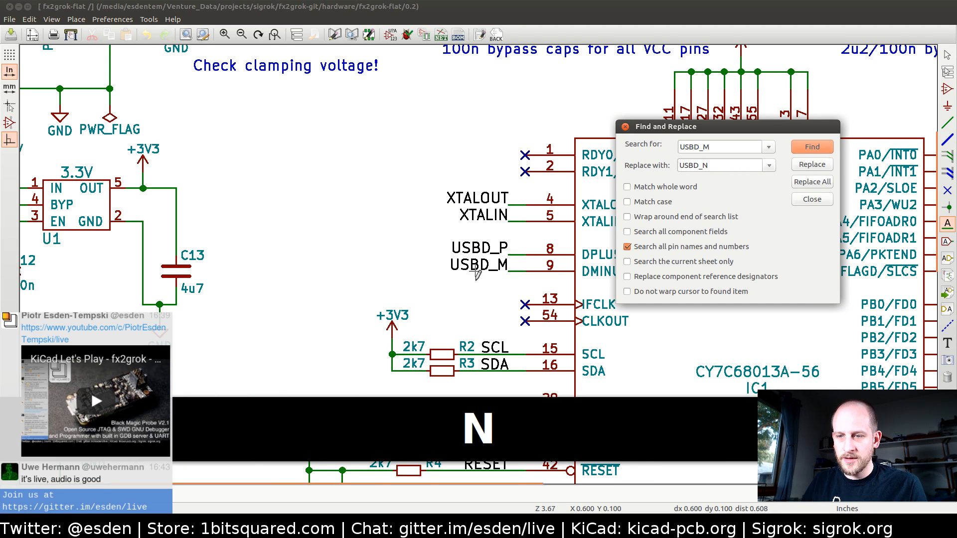
pyautogui.click(825, 166)
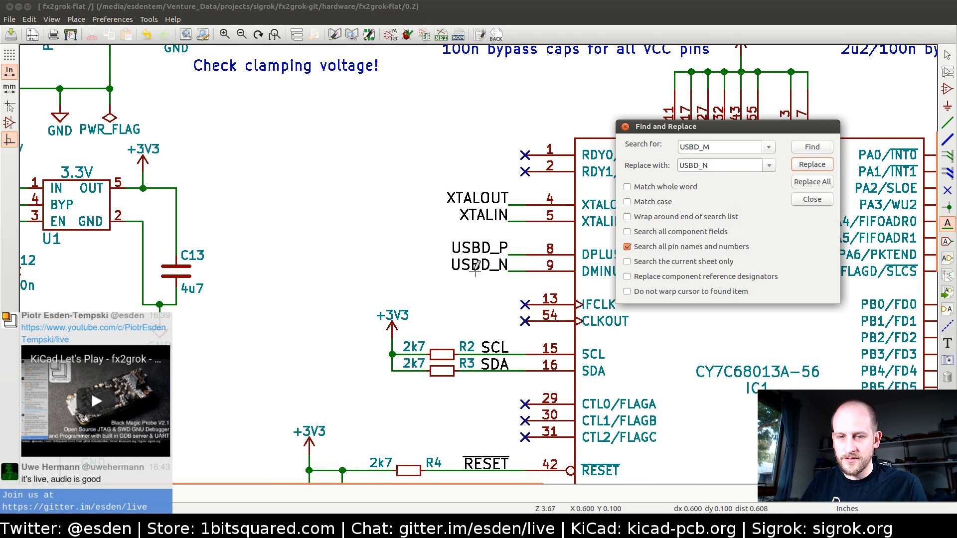
pyautogui.click(825, 182)
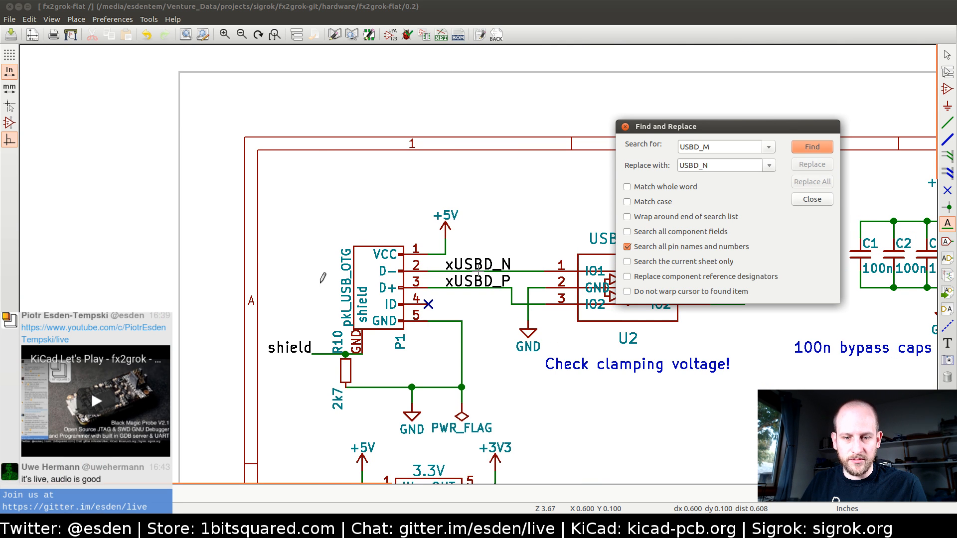
pyautogui.click(812, 199)
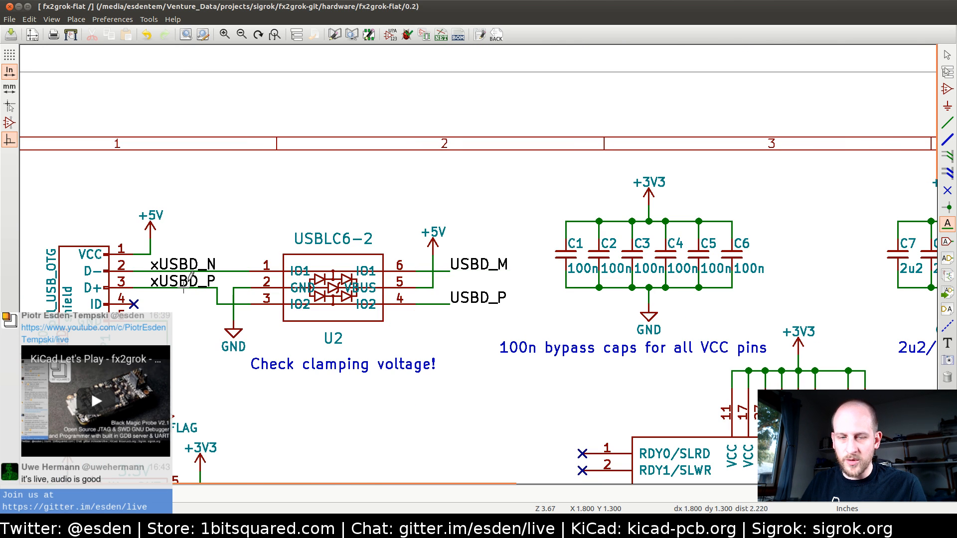
# - Save the schematic and regenerate the KiCad netlist as fx2grok-flat.net in the 0.2 folder
pyautogui.hotkey('ctrl', 's')
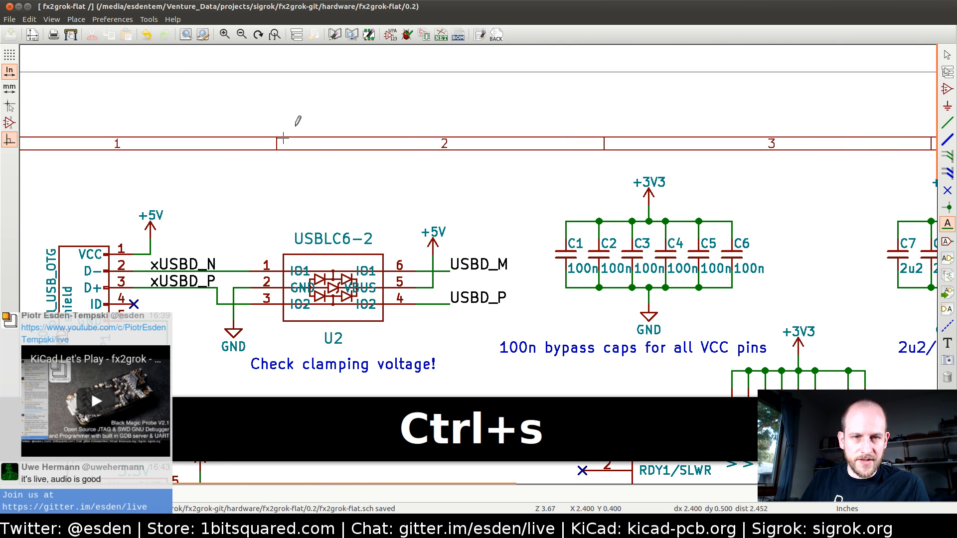
pyautogui.click(442, 36)
pyautogui.click(590, 201)
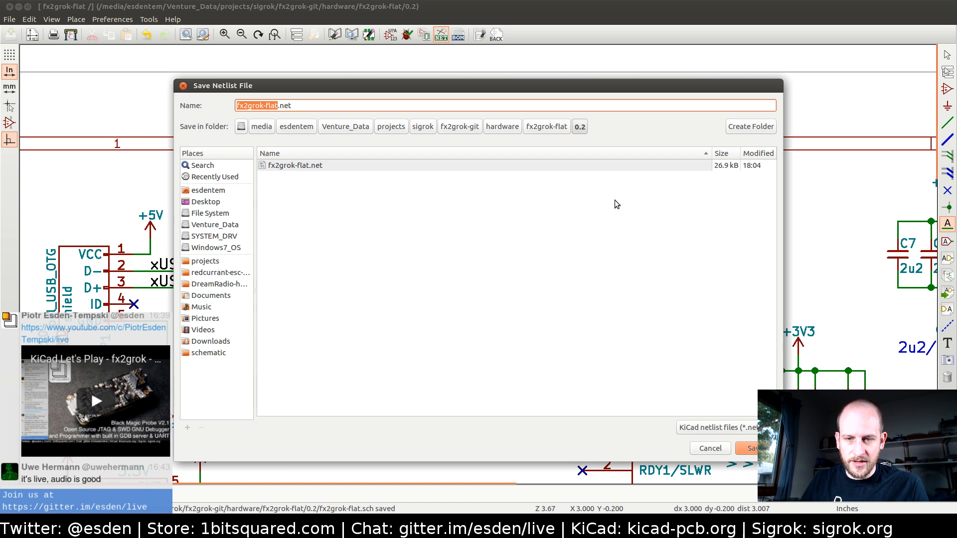
pyautogui.click(746, 449)
# - Switch to Pcbnew, leave differential pair routing and read the current netlist into the board, accepting that the changes cannot be undone
pyautogui.hotkey('alt', 'Tab')
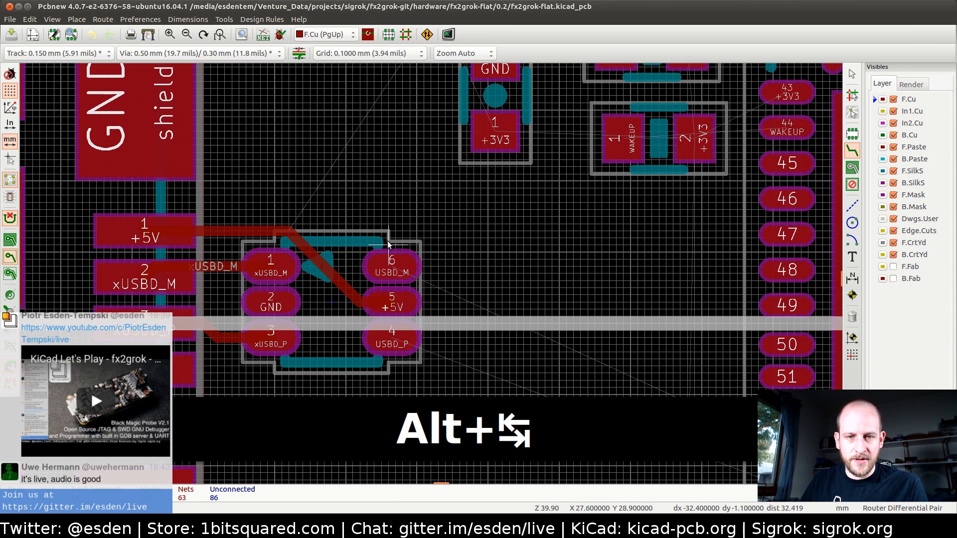
pyautogui.press('Escape')
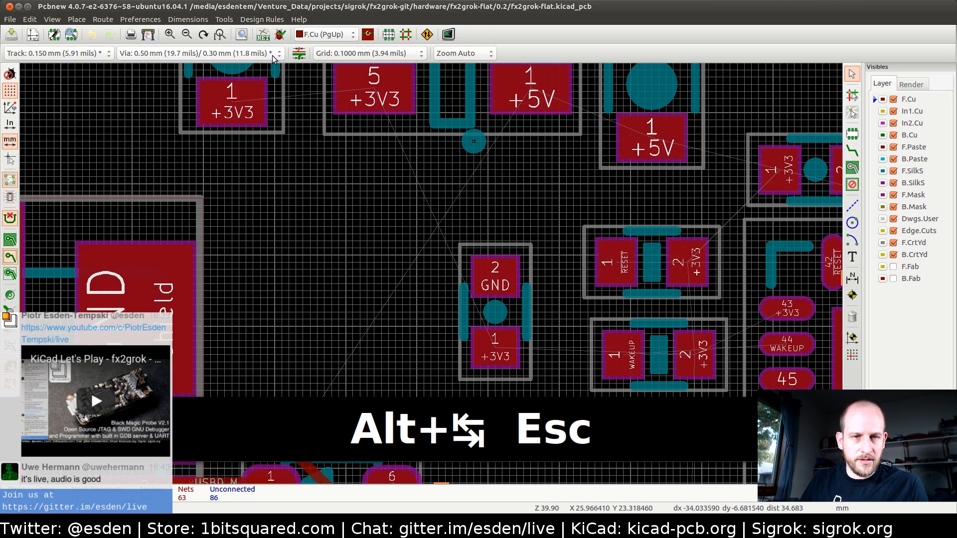
pyautogui.click(264, 35)
pyautogui.click(568, 135)
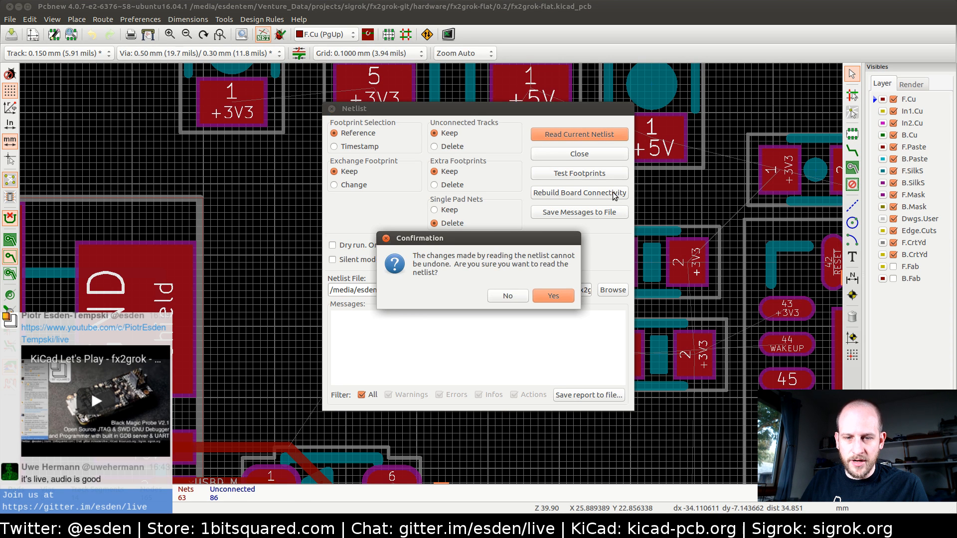
pyautogui.click(554, 297)
pyautogui.click(587, 152)
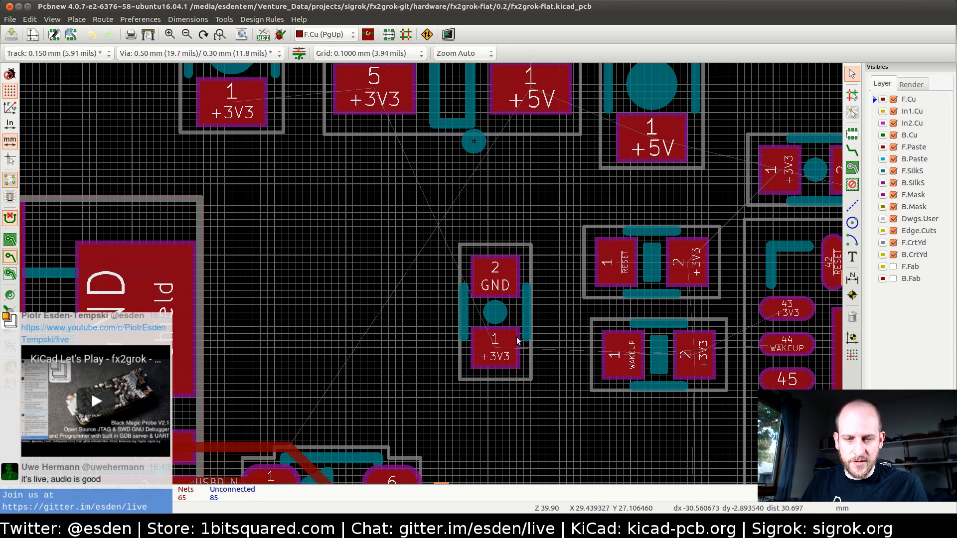
# - Check the USB net names on U2's pads and on pads 8 and 9 of IC1
pyautogui.scroll(2, 420, 196)
pyautogui.scroll(2, 431, 273)
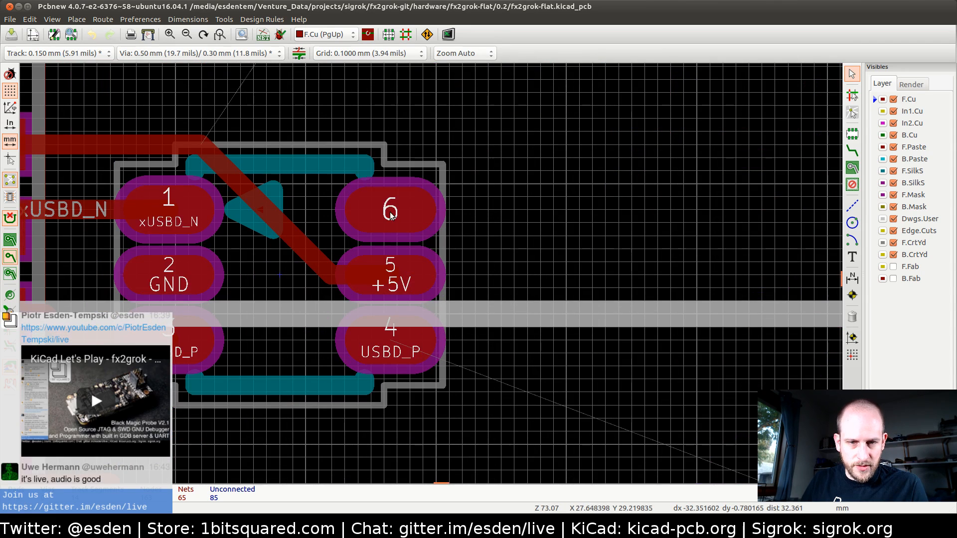
pyautogui.scroll(-2, 392, 215)
pyautogui.scroll(-1, 590, 363)
pyautogui.scroll(1, 540, 311)
pyautogui.moveTo(593, 346); pyautogui.dragTo(391, 293, button='middle')
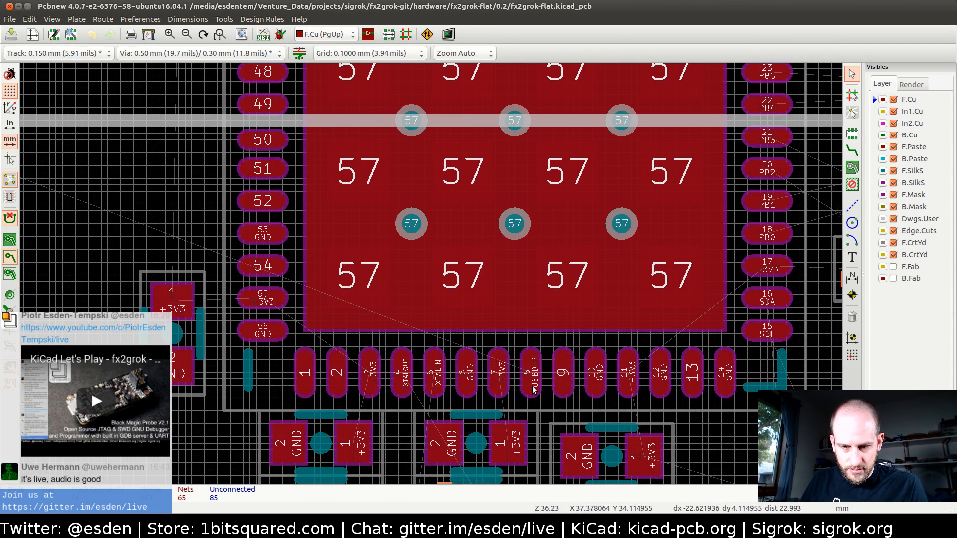
pyautogui.moveTo(215, 246); pyautogui.dragTo(509, 273, button='middle')
# - Switch to the schematic, rename the net label at pin 6 of U2 to USBD_N and check the other USB labels
pyautogui.hotkey('alt', 'Tab')
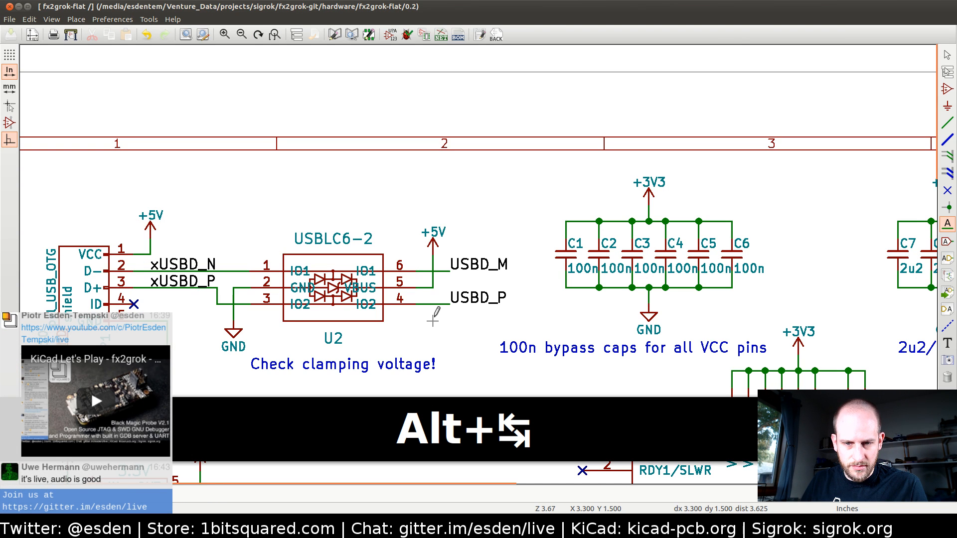
pyautogui.press('e')
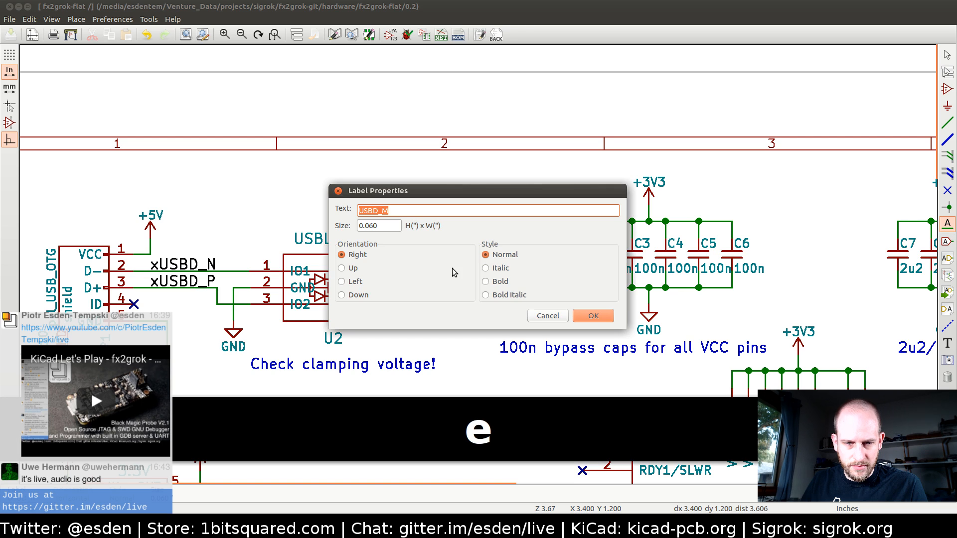
pyautogui.click(422, 208)
pyautogui.press('BackSpace')
pyautogui.write('N')
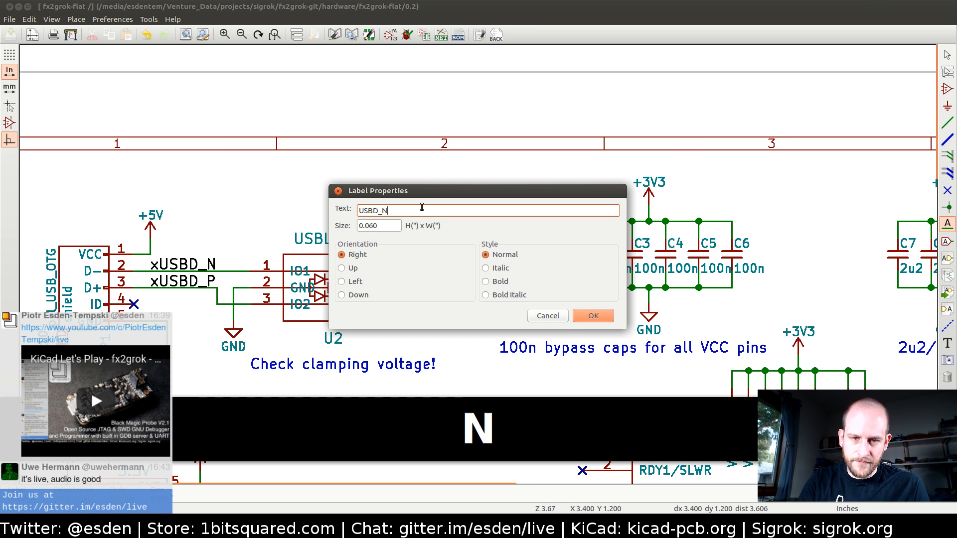
pyautogui.press('Return')
pyautogui.moveTo(549, 321); pyautogui.dragTo(369, 95, button='middle')
pyautogui.moveTo(389, 307)
pyautogui.mouseDown(button='middle')
pyautogui.moveTo(365, 220)
pyautogui.moveTo(344, 199)
pyautogui.mouseUp(button='middle')
pyautogui.moveTo(216, 175); pyautogui.dragTo(417, 319, button='middle')
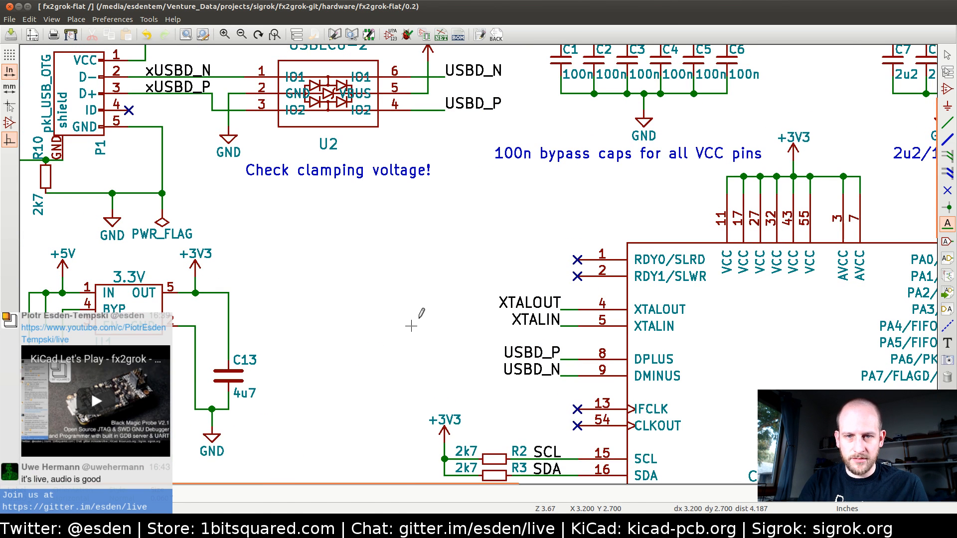
# - Save the schematic with the corrected label and overwrite the KiCad netlist fx2grok-flat.net
pyautogui.hotkey('ctrl', 's')
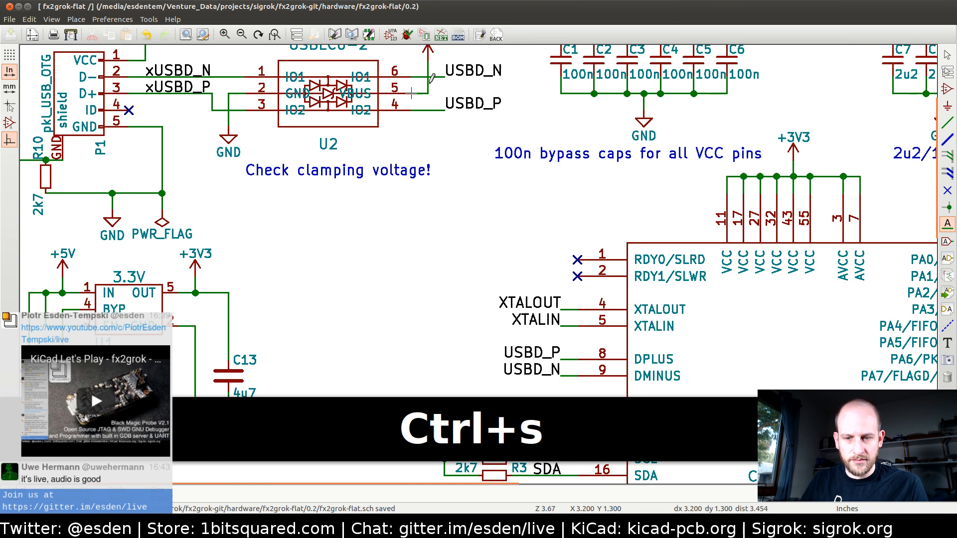
pyautogui.moveTo(451, 154); pyautogui.dragTo(447, 261, button='middle')
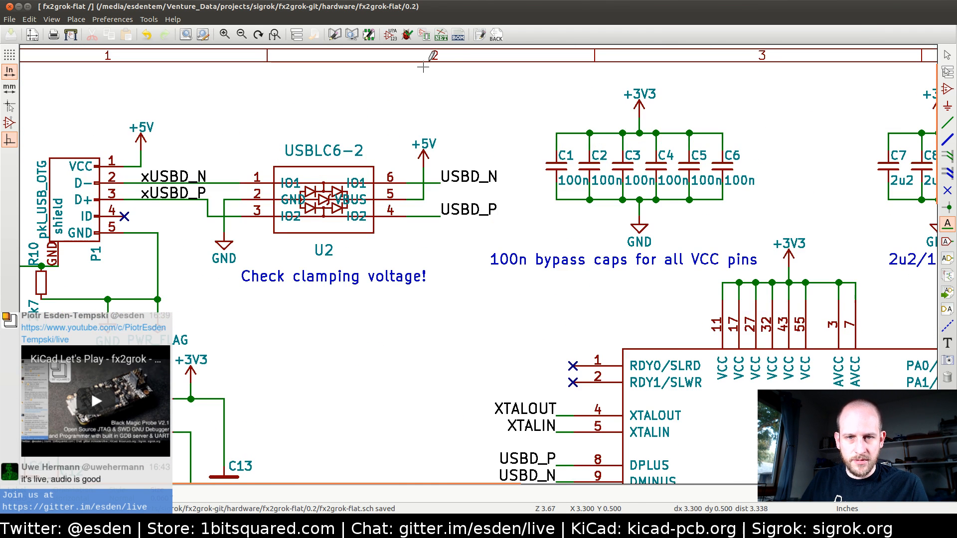
pyautogui.click(440, 35)
pyautogui.click(592, 200)
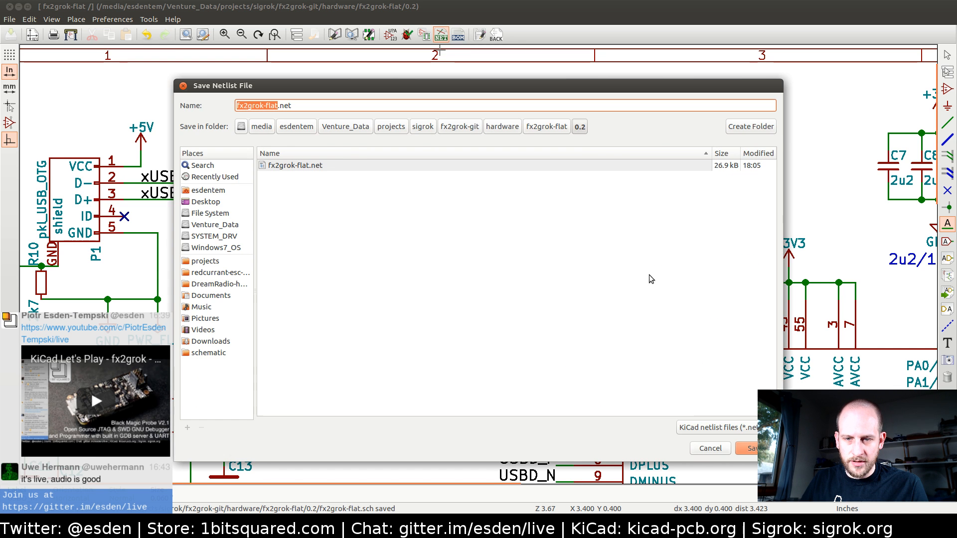
pyautogui.click(751, 448)
# - Switch to Pcbnew and read the current netlist into the board again, accepting that the changes cannot be undone
pyautogui.hotkey('alt', 'Tab')
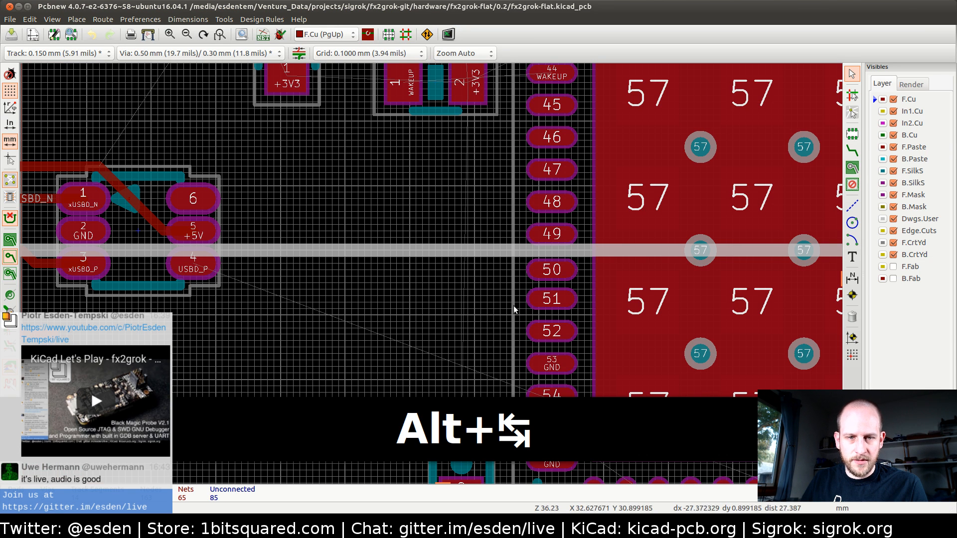
pyautogui.click(263, 34)
pyautogui.click(596, 134)
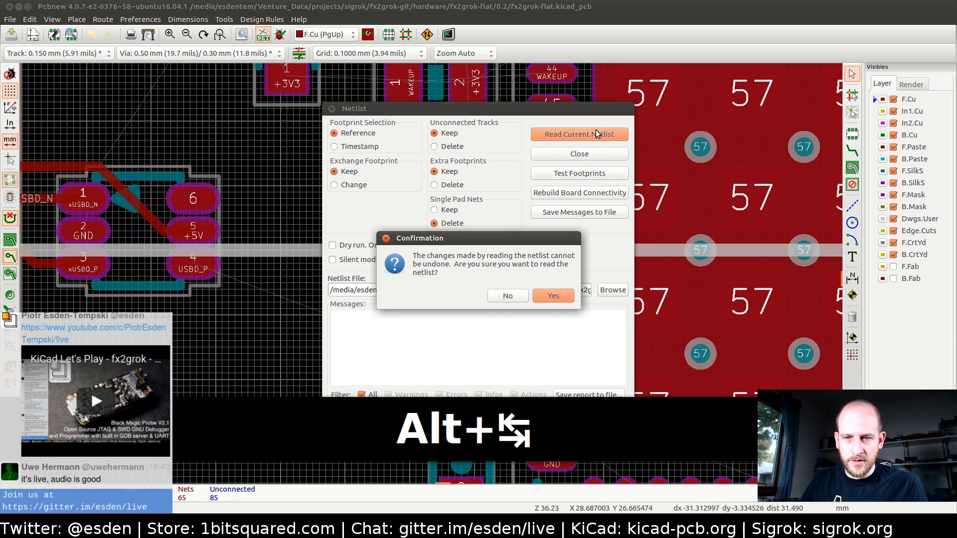
pyautogui.click(554, 296)
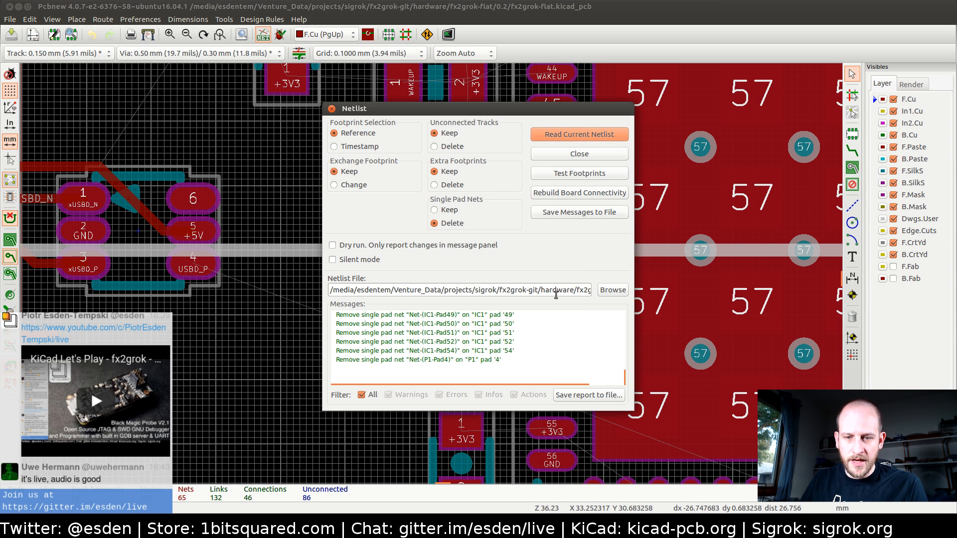
# - Close the netlist import and examine the USBD_N and USBD_P connections between U2 and IC1
pyautogui.click(578, 154)
pyautogui.scroll(-2, 430, 274)
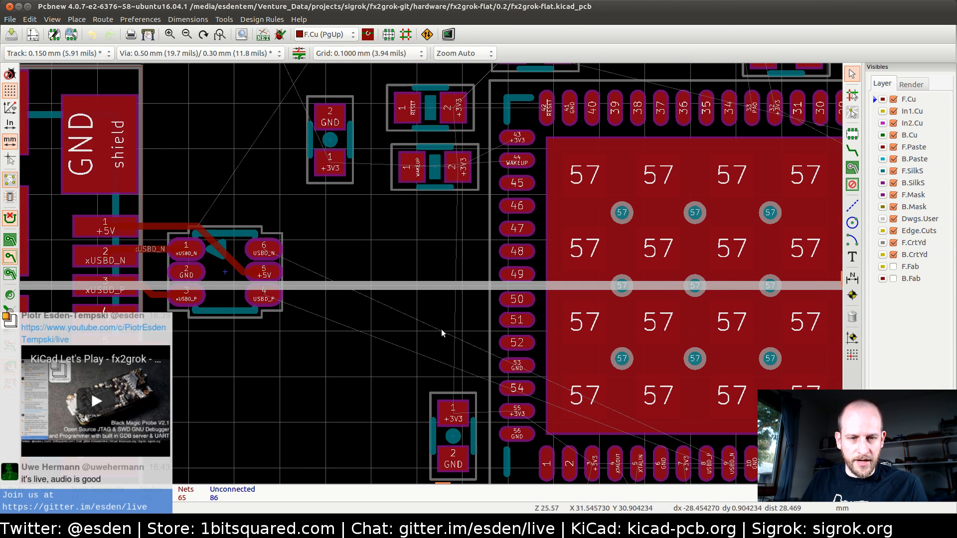
pyautogui.moveTo(478, 365); pyautogui.dragTo(380, 297, button='middle')
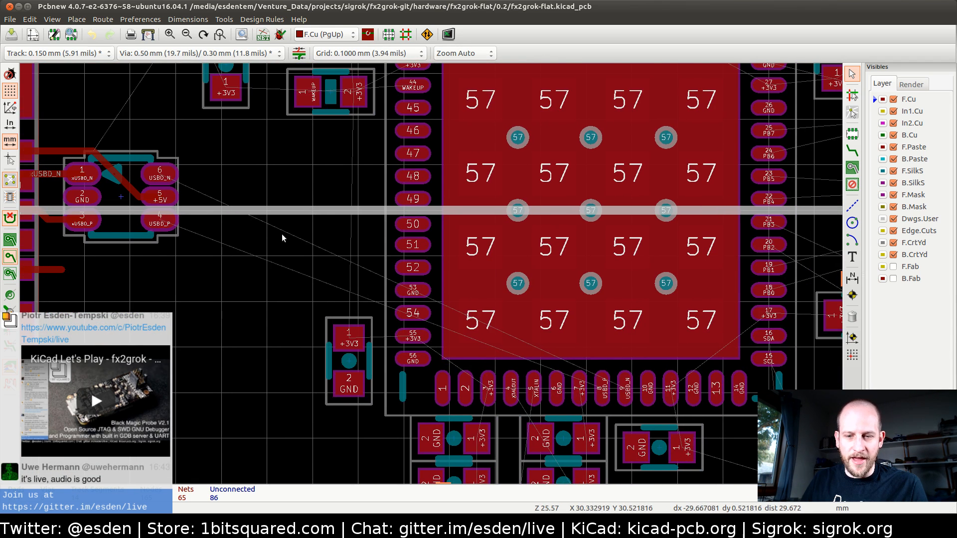
pyautogui.moveTo(283, 234); pyautogui.dragTo(473, 341, button='middle')
pyautogui.moveTo(519, 378); pyautogui.dragTo(379, 278, button='middle')
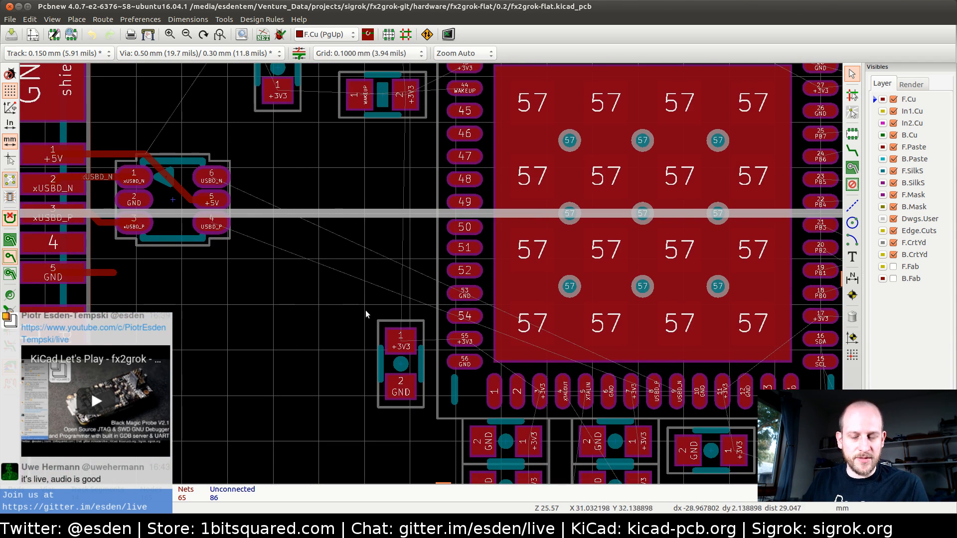
pyautogui.moveTo(322, 238); pyautogui.dragTo(256, 361, button='middle')
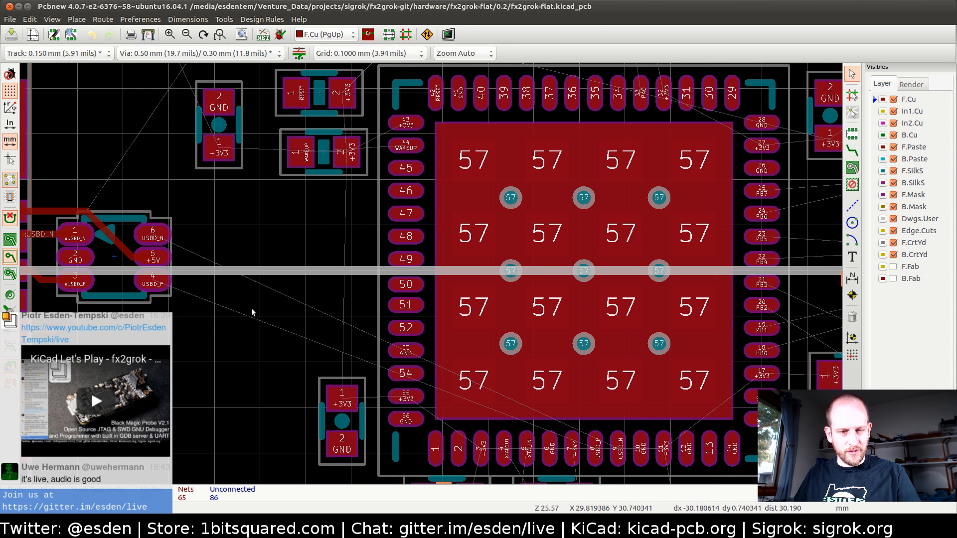
pyautogui.moveTo(262, 371); pyautogui.dragTo(357, 336, button='middle')
pyautogui.moveTo(364, 372); pyautogui.dragTo(282, 310, button='middle')
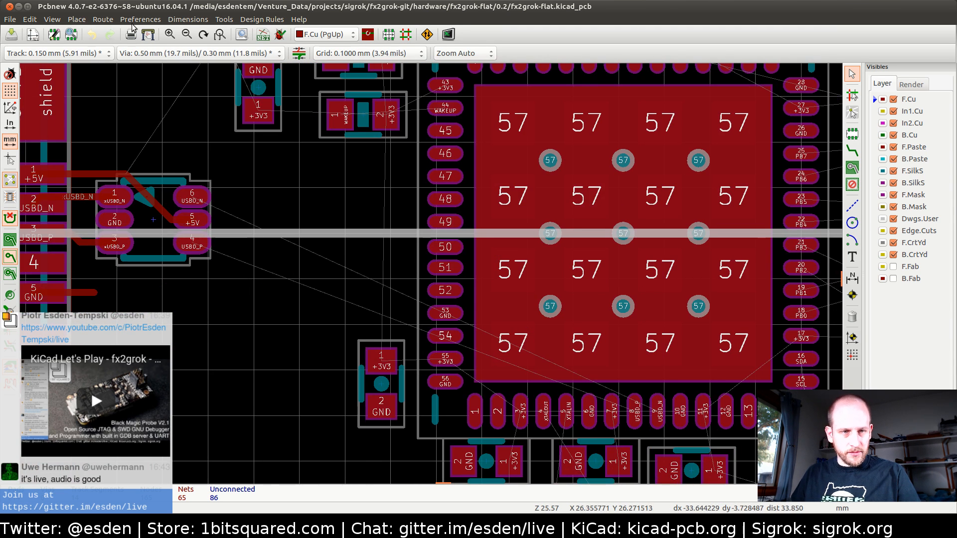
# - Try to route a differential pair starting from the USBD_N pad 6 of U2
pyautogui.click(95, 20)
pyautogui.click(122, 46)
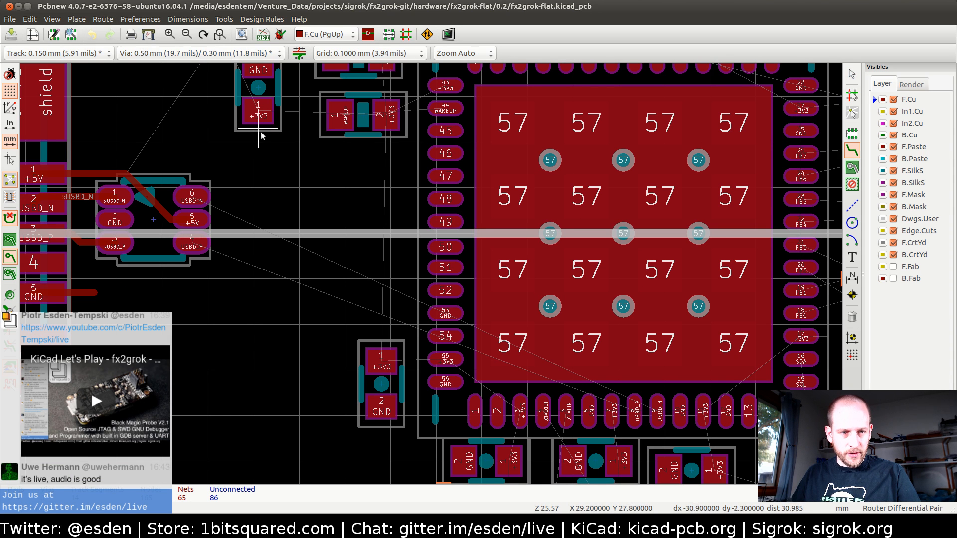
pyautogui.click(191, 196)
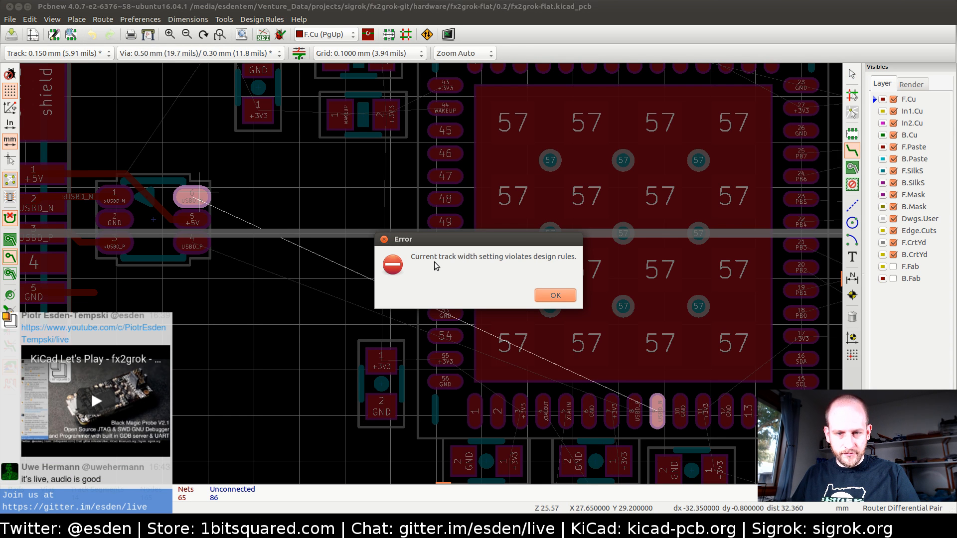
pyautogui.click(555, 295)
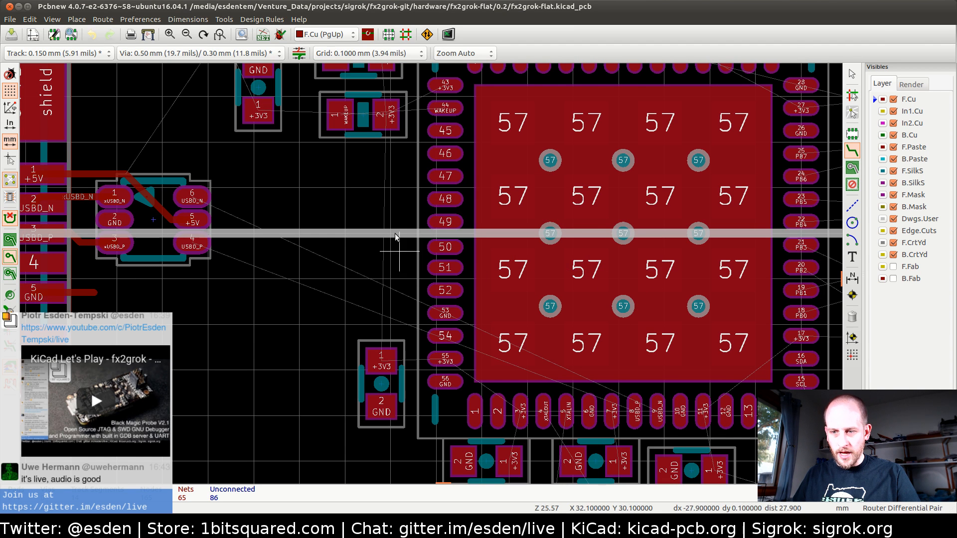
# - Check the interactive router settings and leave differential pair routing without changing them
pyautogui.press('e')
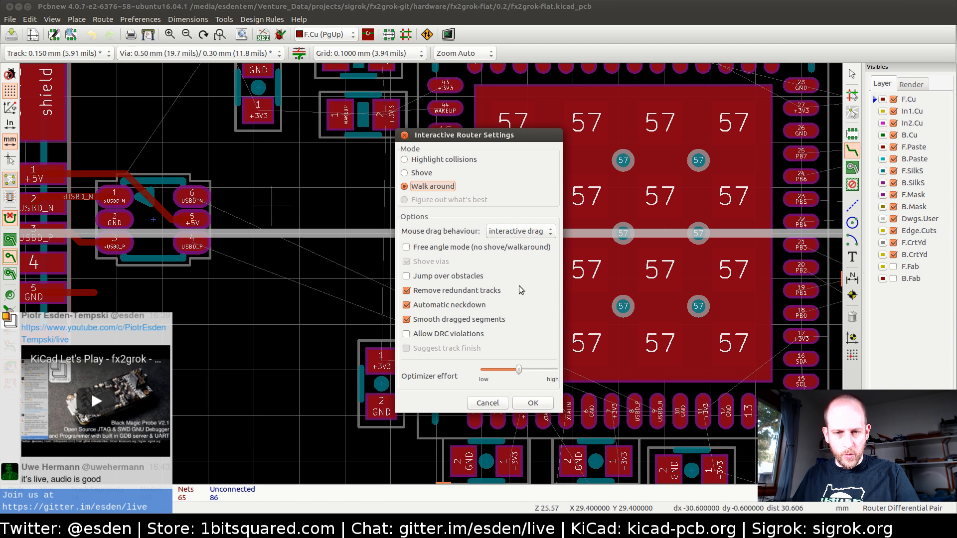
pyautogui.press('Escape')
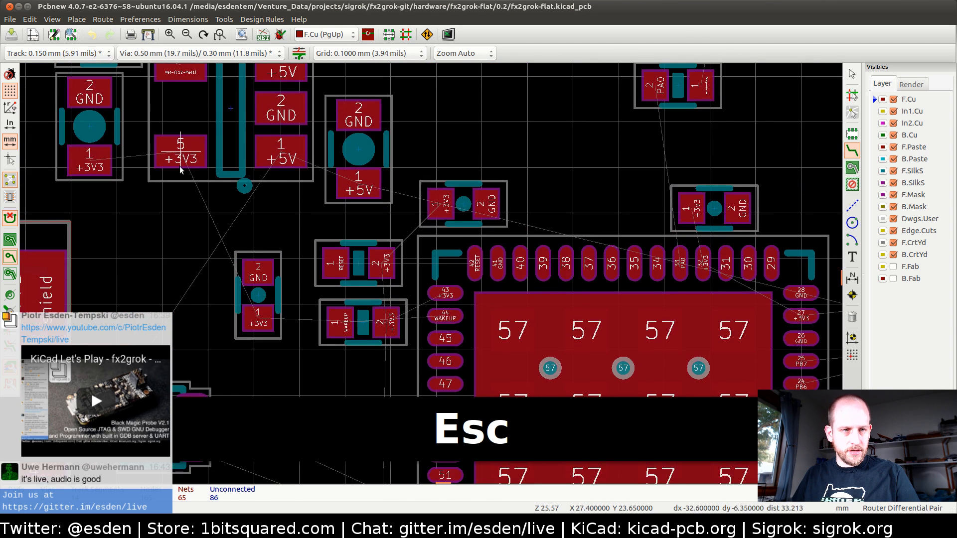
pyautogui.press('Escape')
# - Try single-track routing from the USBD_N pad 6 of U2 and cancel the track
pyautogui.click(78, 20)
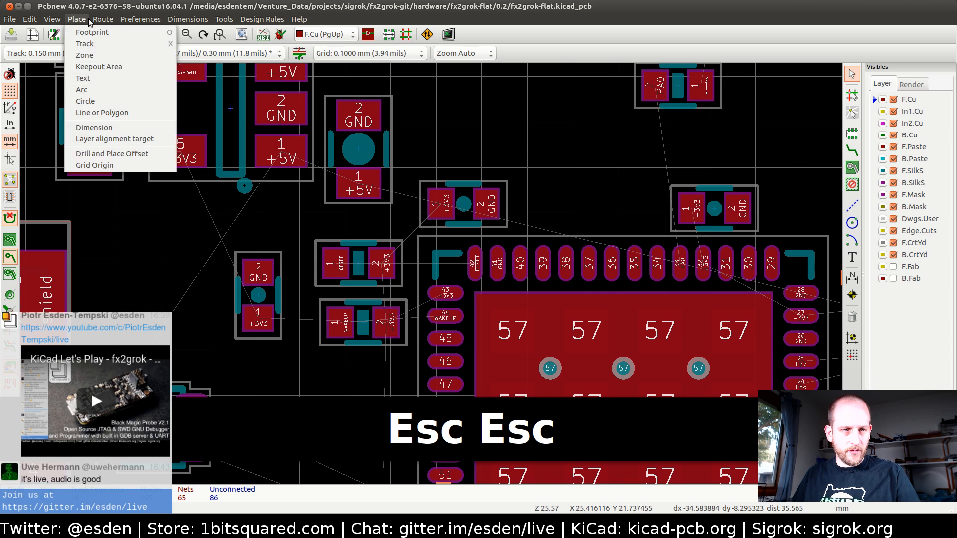
pyautogui.moveTo(102, 20)
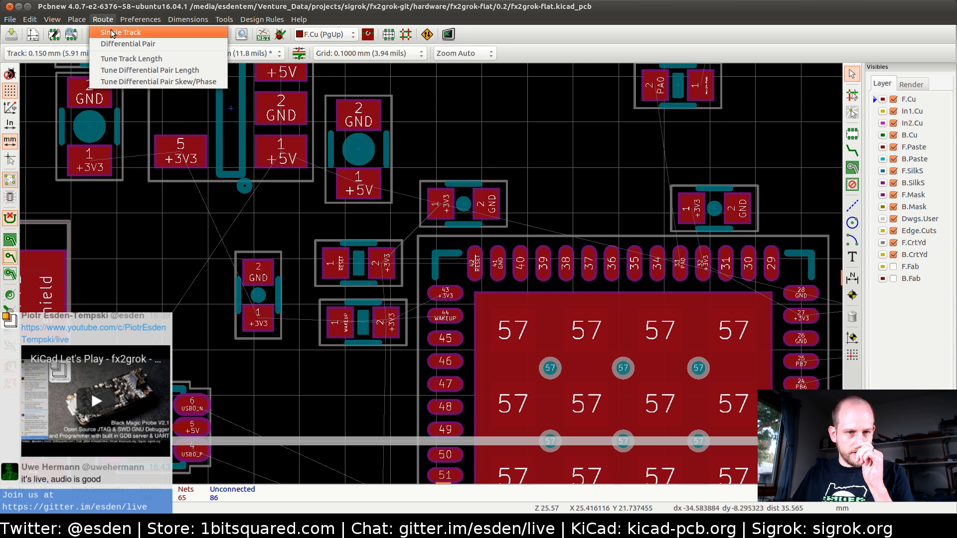
pyautogui.click(134, 70)
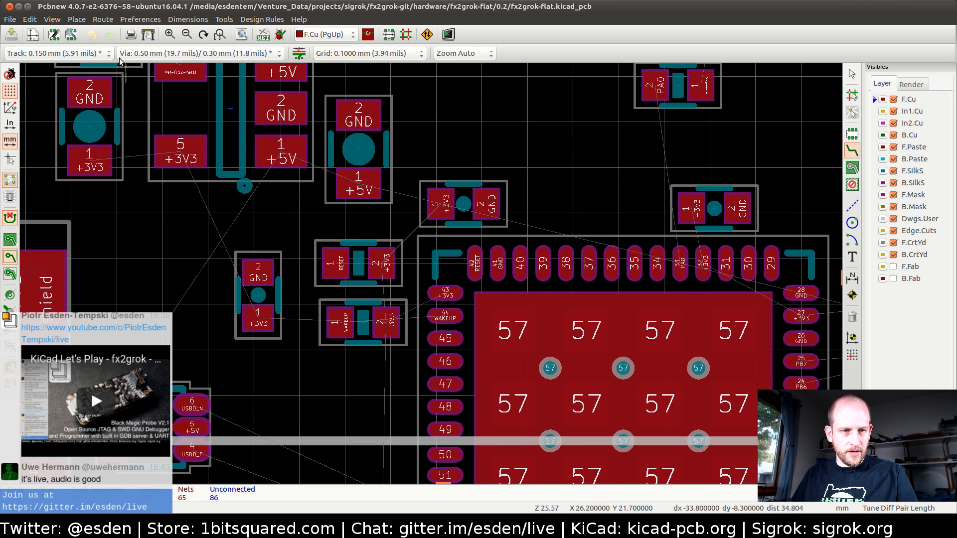
pyautogui.click(104, 20)
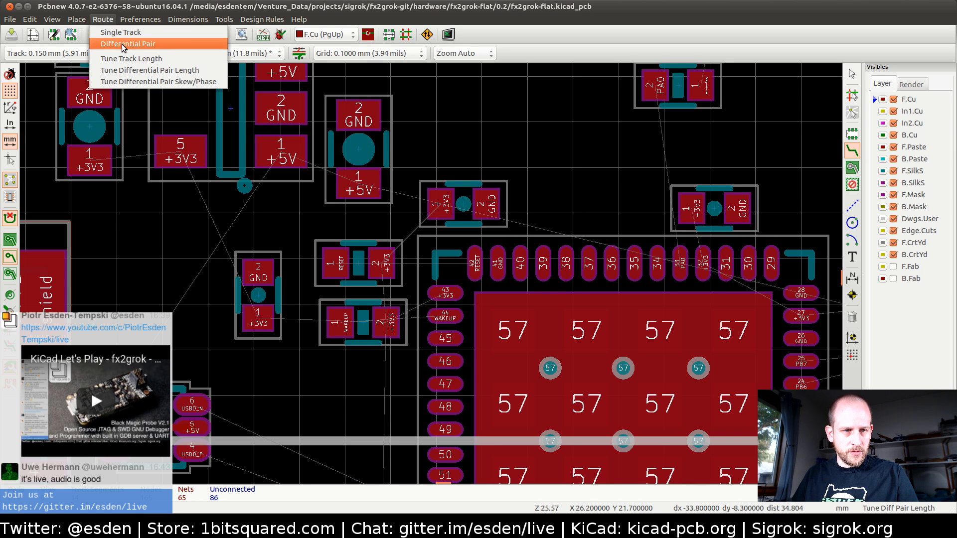
pyautogui.click(119, 35)
pyautogui.moveTo(227, 377); pyautogui.dragTo(274, 233, button='middle')
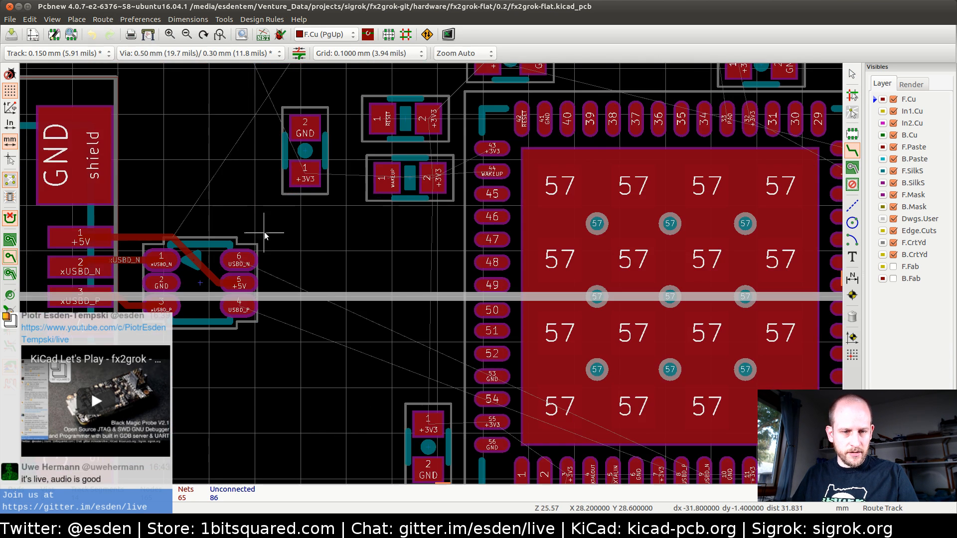
pyautogui.click(240, 264)
pyautogui.press('Escape')
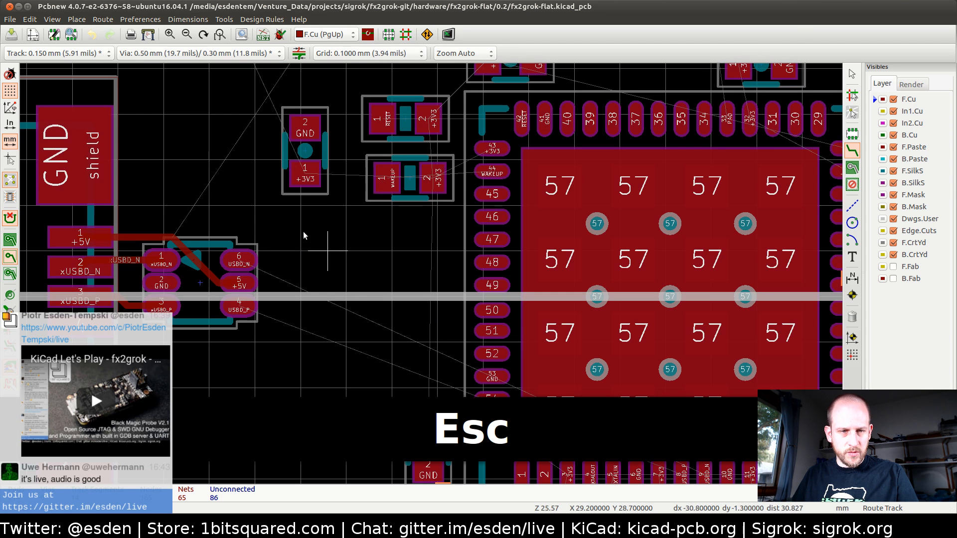
# - Retry differential pair routing from U2's USBD_N pad, then leave the routing tool
pyautogui.click(140, 20)
pyautogui.moveTo(112, 18)
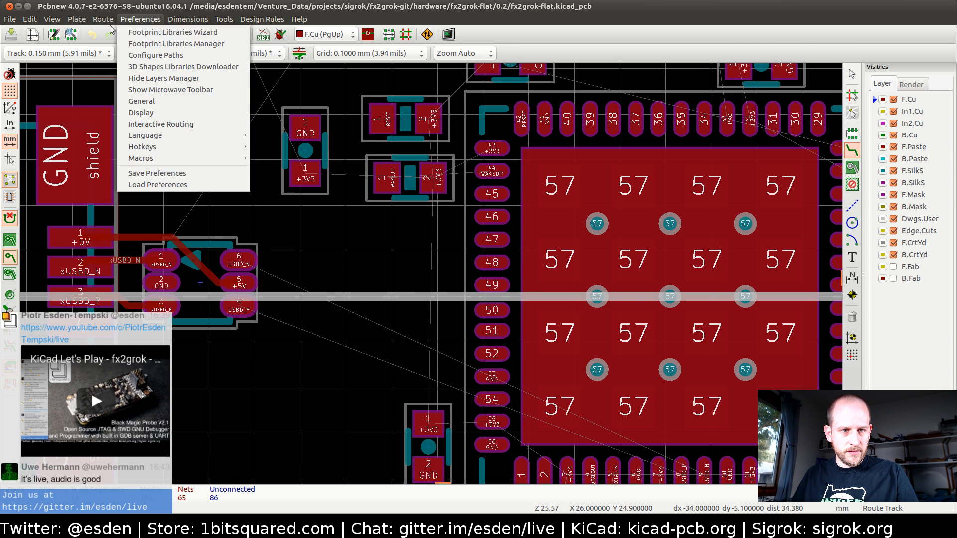
pyautogui.click(128, 43)
pyautogui.click(245, 273)
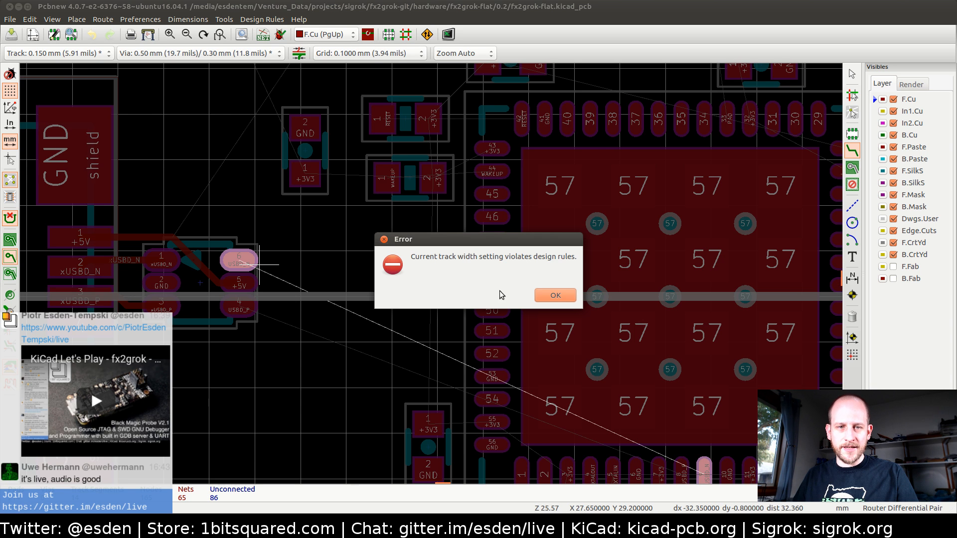
pyautogui.click(557, 295)
pyautogui.press('Escape')
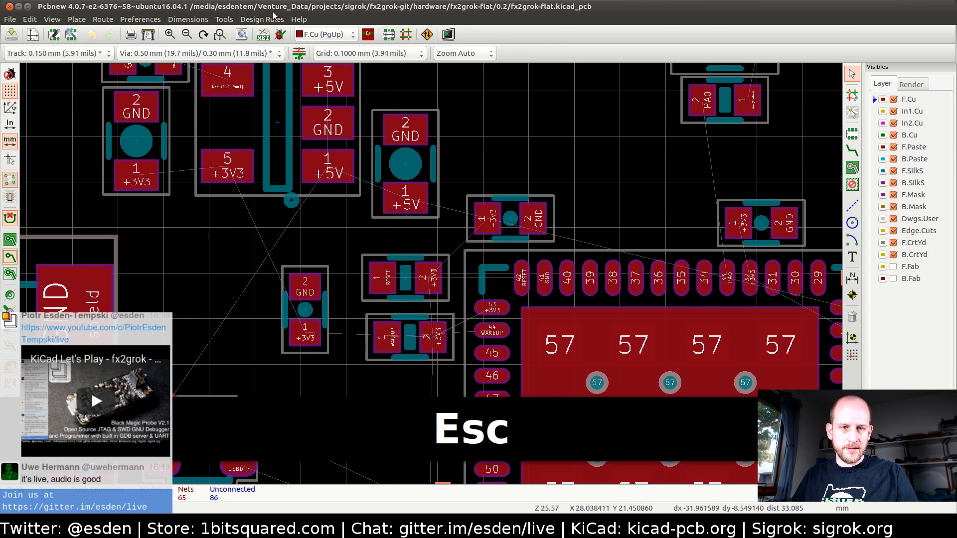
# - Check the net class values and the global minimum track and via sizes in the design rules, cancelling without changes
pyautogui.click(262, 19)
pyautogui.click(270, 32)
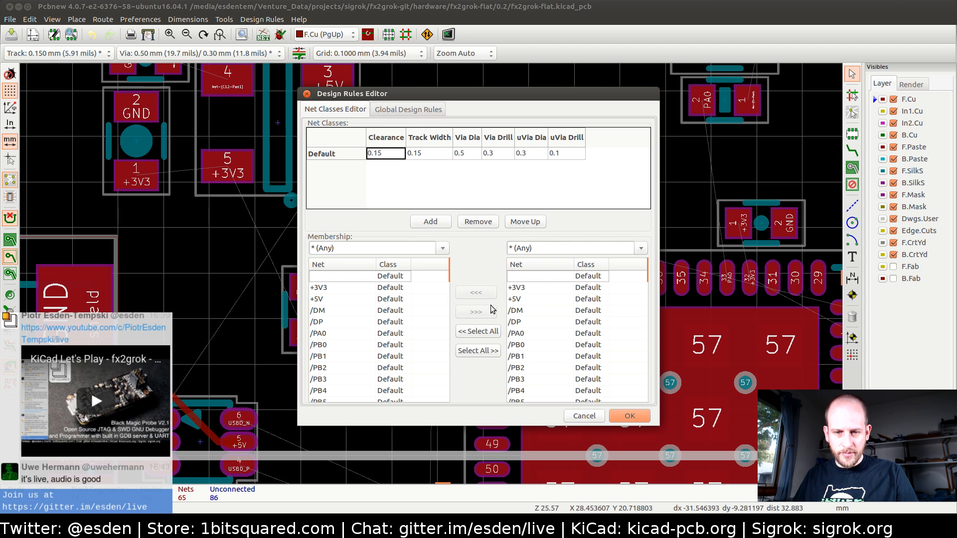
pyautogui.click(420, 110)
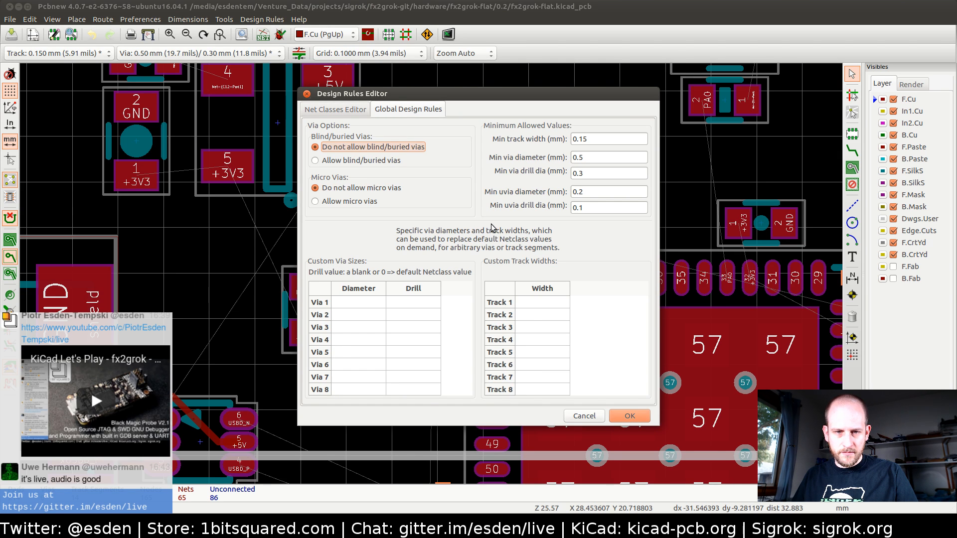
pyautogui.click(338, 111)
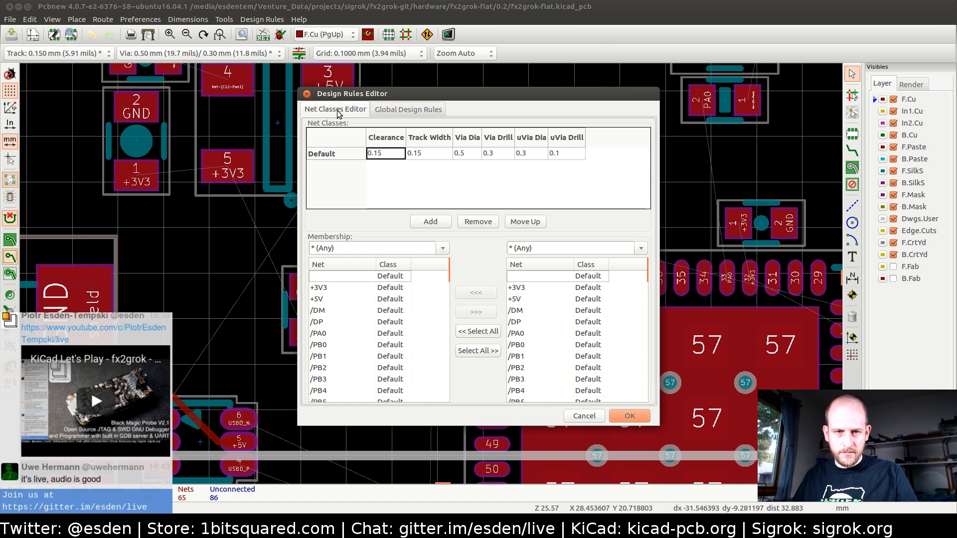
pyautogui.click(582, 417)
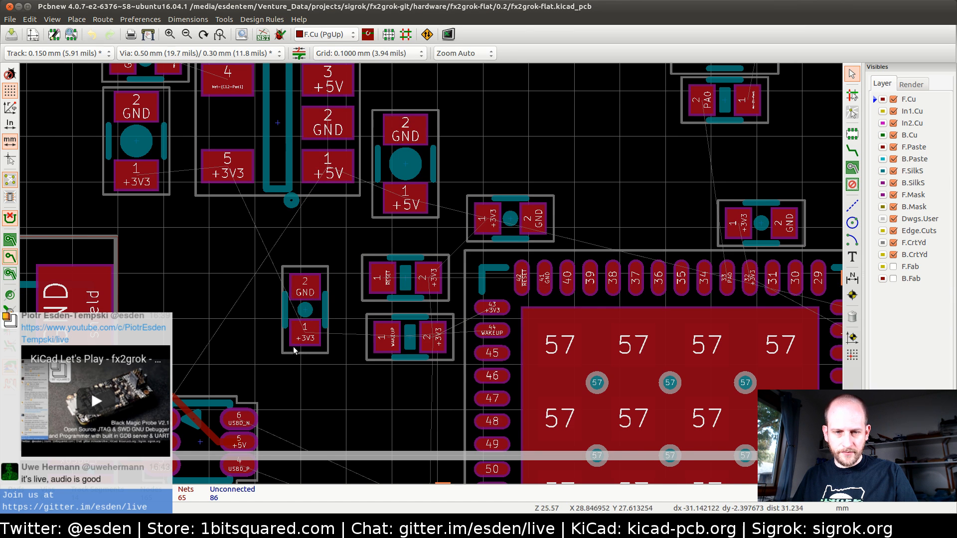
# - Examine the component placement and unrouted connections between the USB connector, U2 and IC1
pyautogui.moveTo(336, 461); pyautogui.dragTo(362, 334, button='middle')
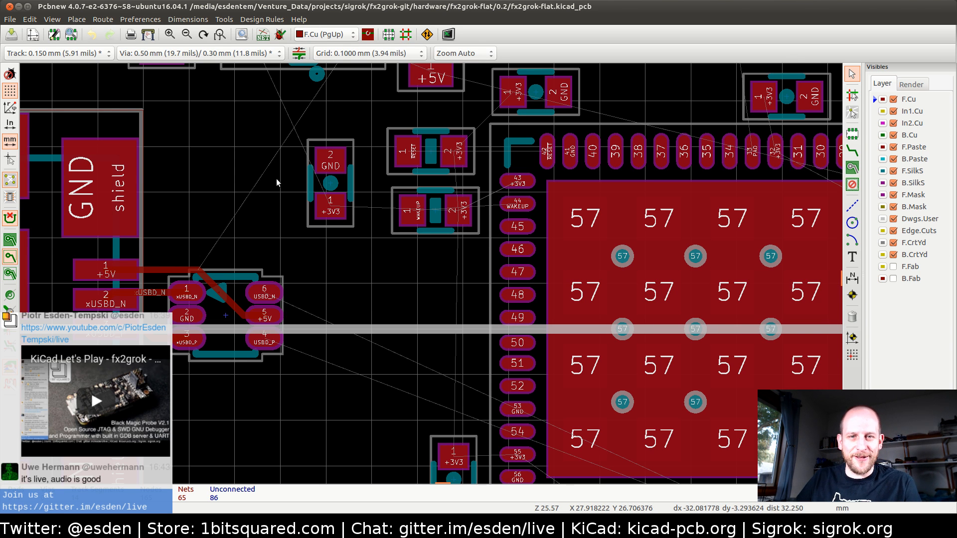
pyautogui.moveTo(383, 279); pyautogui.dragTo(354, 228, button='middle')
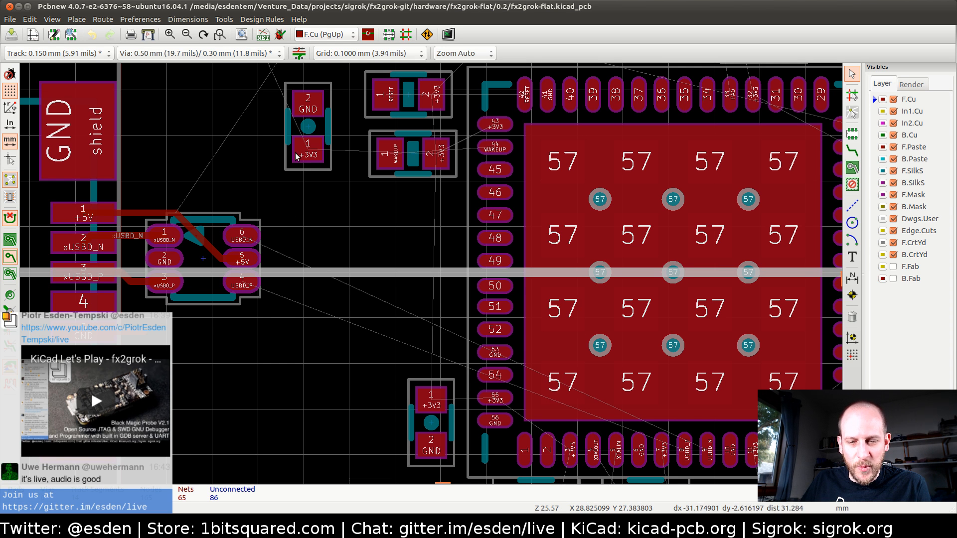
pyautogui.moveTo(366, 314); pyautogui.dragTo(335, 258, button='middle')
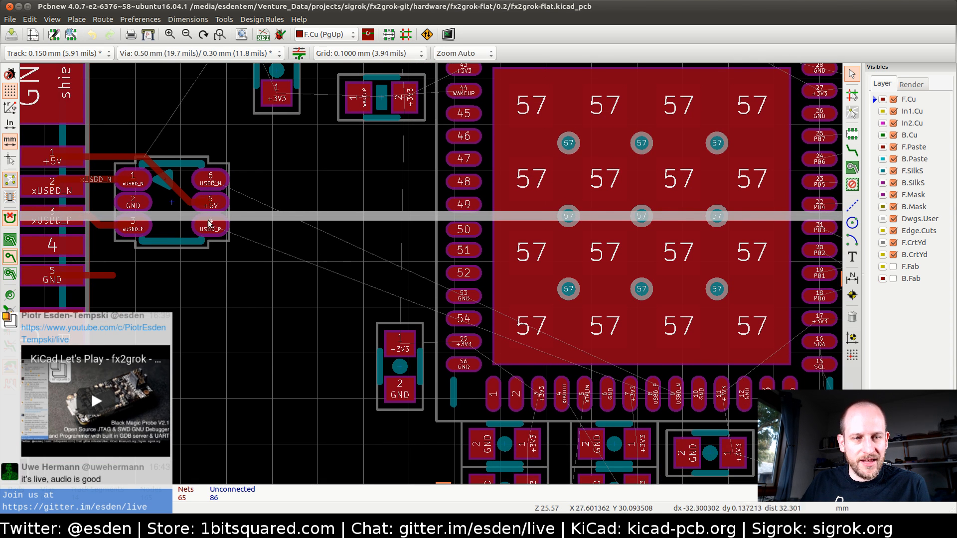
pyautogui.moveTo(283, 182); pyautogui.dragTo(242, 283, button='middle')
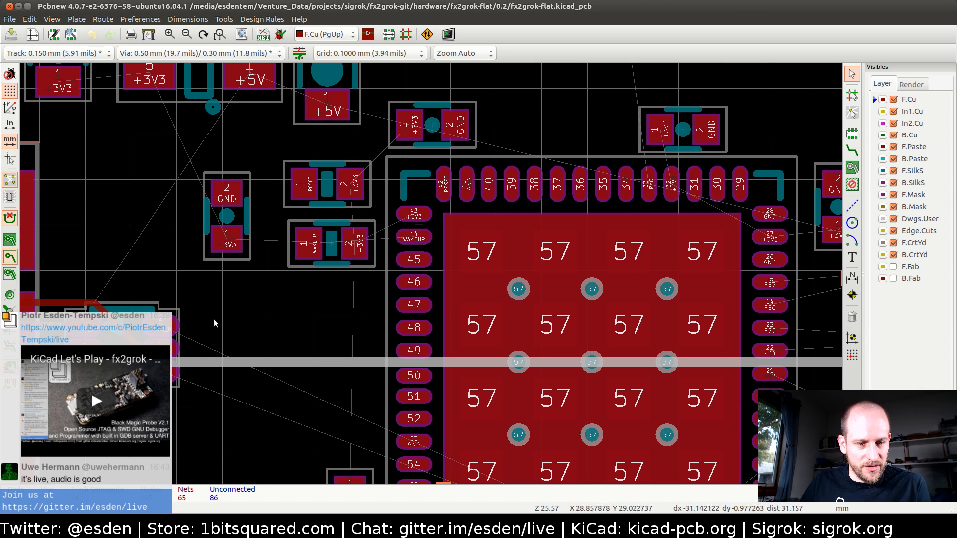
pyautogui.moveTo(392, 300); pyautogui.dragTo(341, 200, button='middle')
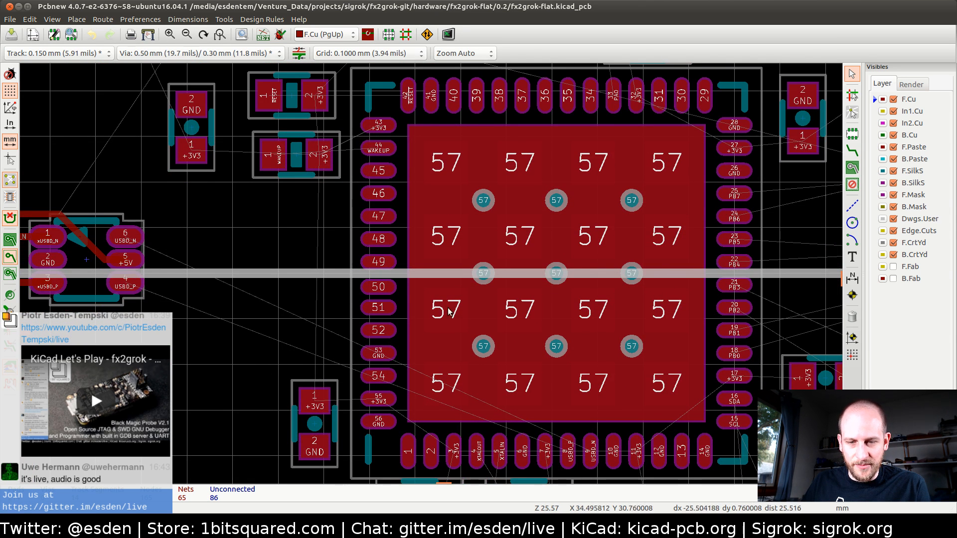
pyautogui.moveTo(669, 232); pyautogui.dragTo(472, 241, button='middle')
pyautogui.moveTo(243, 255); pyautogui.dragTo(726, 254, button='middle')
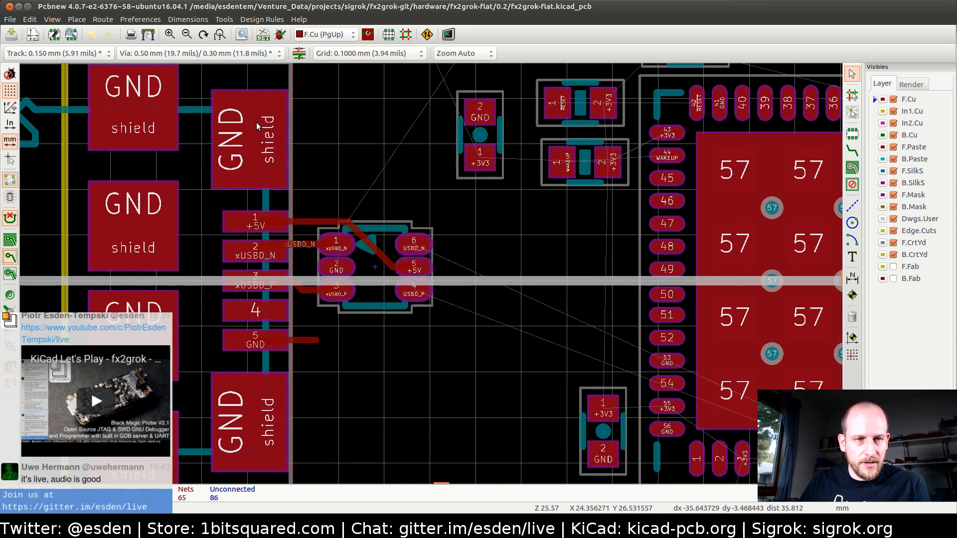
pyautogui.moveTo(429, 319); pyautogui.dragTo(246, 150, button='middle')
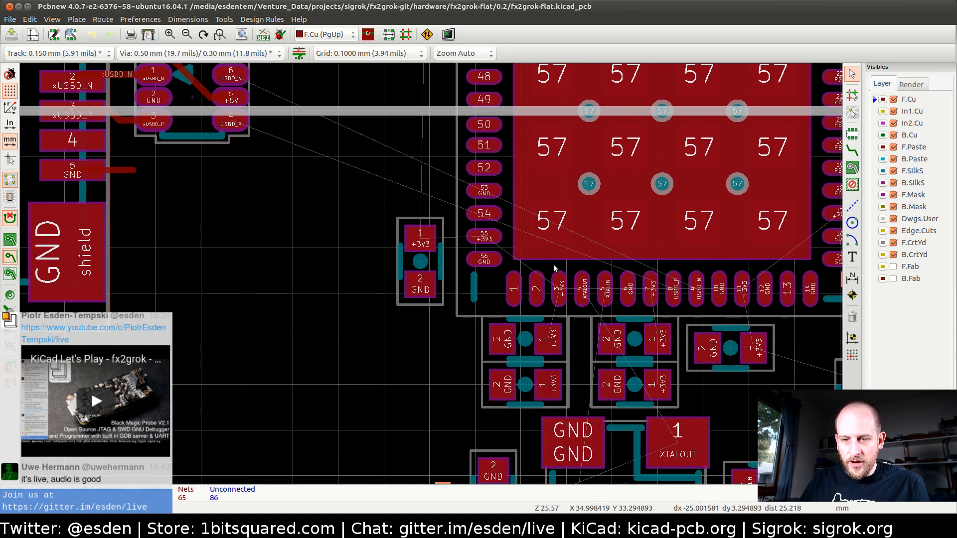
pyautogui.scroll(-2, 385, 253)
pyautogui.moveTo(424, 223); pyautogui.dragTo(327, 354, button='middle')
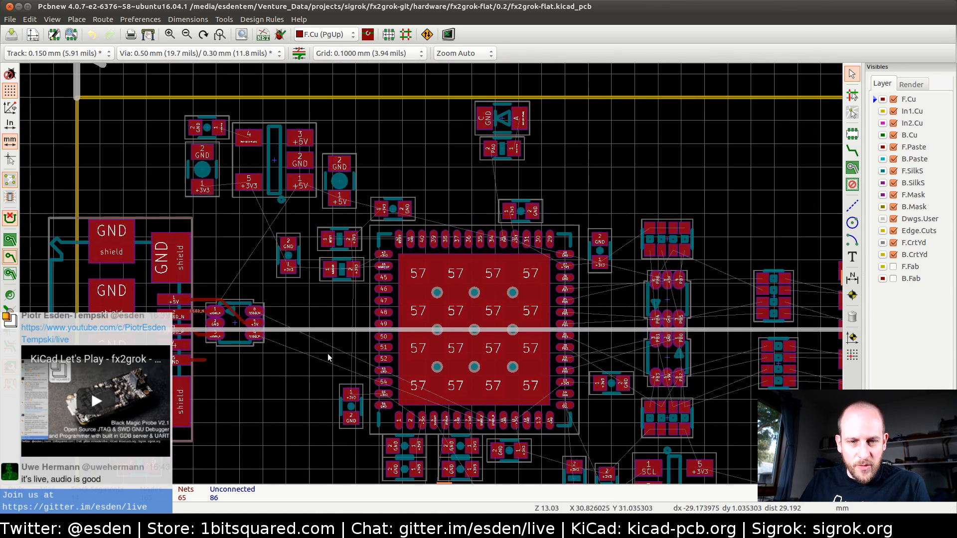
# - Move the PB4–PB7 series resistor array close above the PB0–PB3 series array beside the 10-pin header
pyautogui.scroll(1, 326, 267)
pyautogui.scroll(2, 431, 274)
pyautogui.moveTo(706, 349); pyautogui.dragTo(463, 302, button='middle')
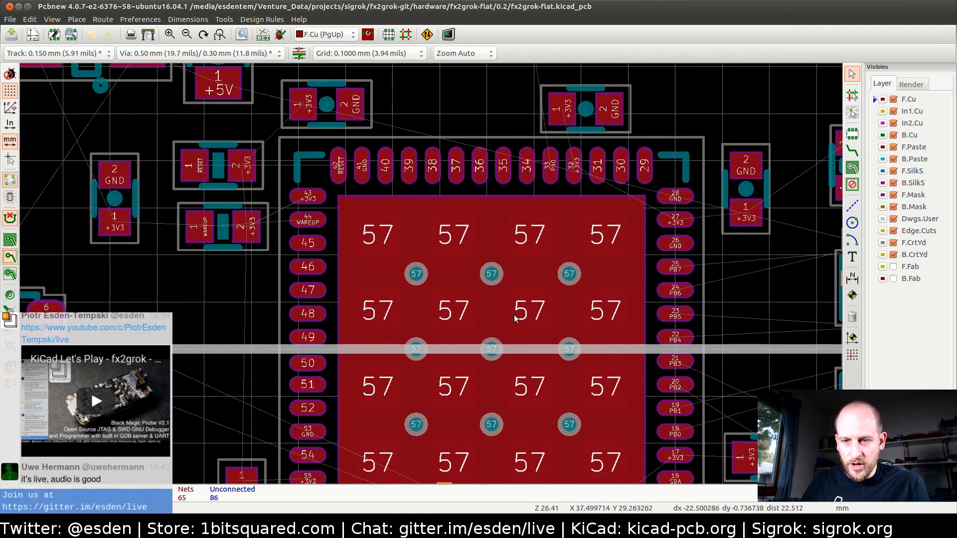
pyautogui.moveTo(545, 254); pyautogui.dragTo(458, 216, button='middle')
pyautogui.moveTo(711, 239); pyautogui.dragTo(547, 217, button='middle')
pyautogui.moveTo(533, 330); pyautogui.dragTo(406, 223, button='middle')
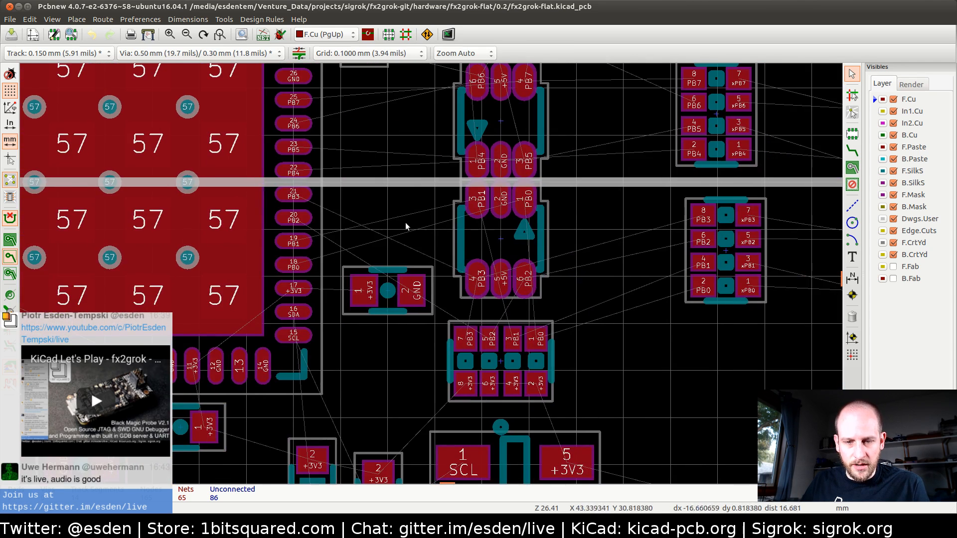
pyautogui.moveTo(479, 153); pyautogui.dragTo(303, 256, button='middle')
pyautogui.moveTo(615, 329); pyautogui.dragTo(408, 322, button='middle')
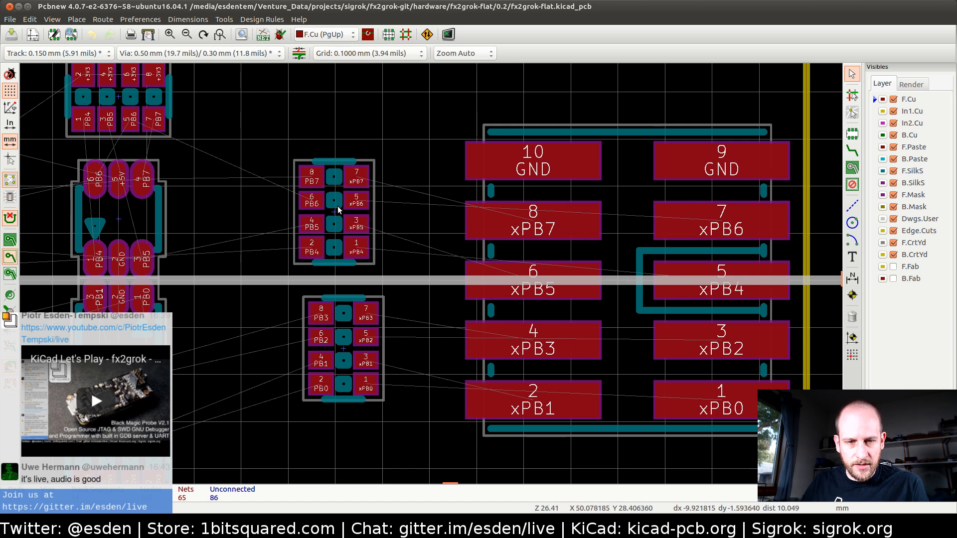
pyautogui.press('m')
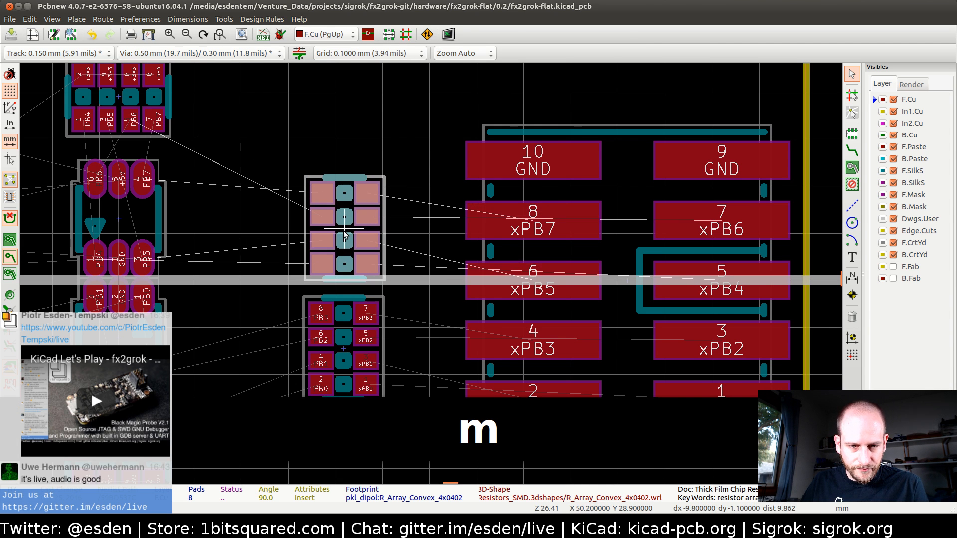
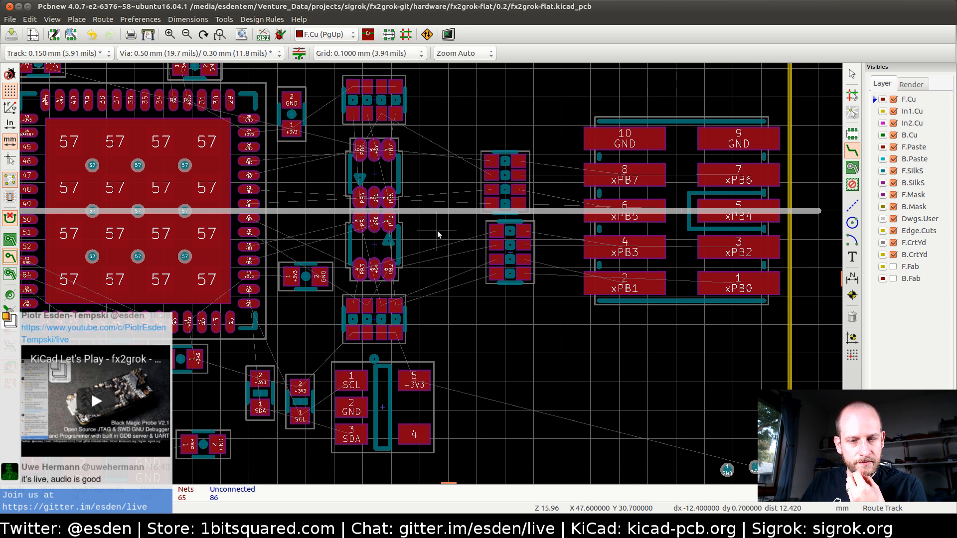
# - Leave track routing and align the PB0–PB3 series resistor array directly below the PB4–PB7 array in one column
pyautogui.moveTo(432, 235); pyautogui.dragTo(469, 305, button='middle')
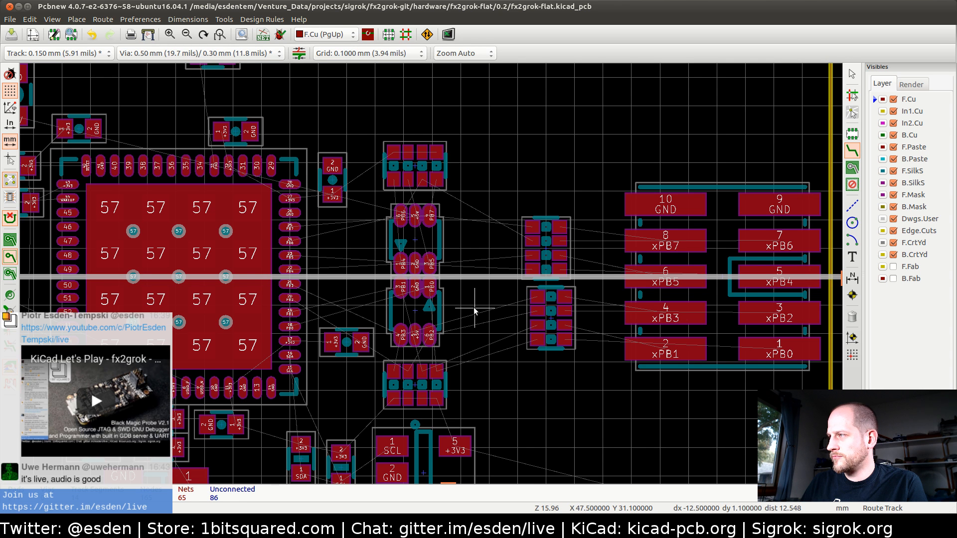
pyautogui.moveTo(338, 258); pyautogui.dragTo(398, 254, button='middle')
pyautogui.moveTo(265, 269); pyautogui.dragTo(389, 244, button='middle')
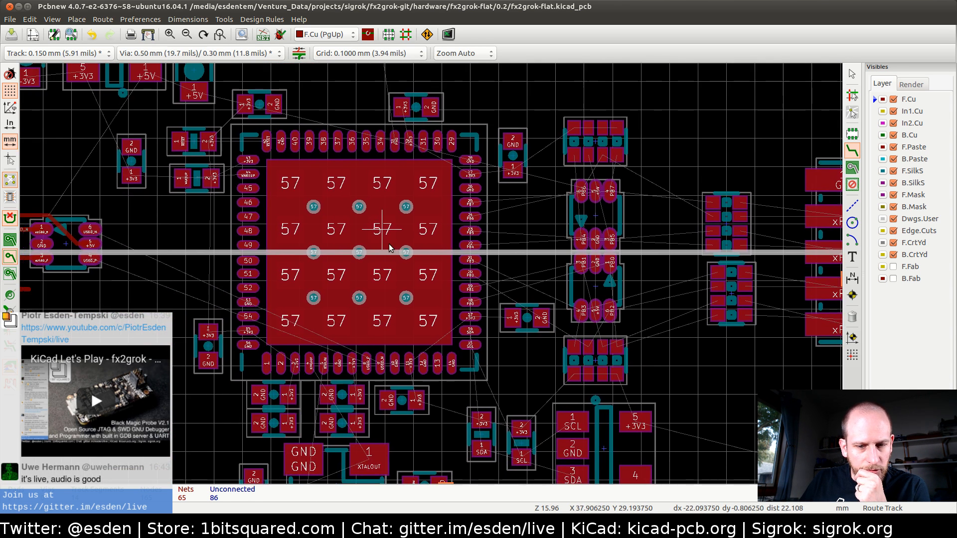
pyautogui.moveTo(550, 319); pyautogui.dragTo(348, 321, button='middle')
pyautogui.press('Escape')
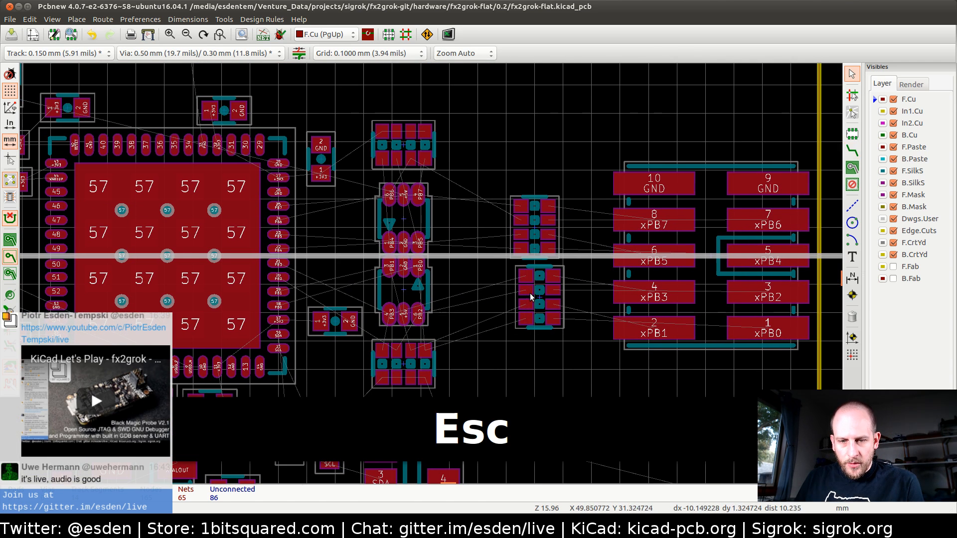
pyautogui.press('m')
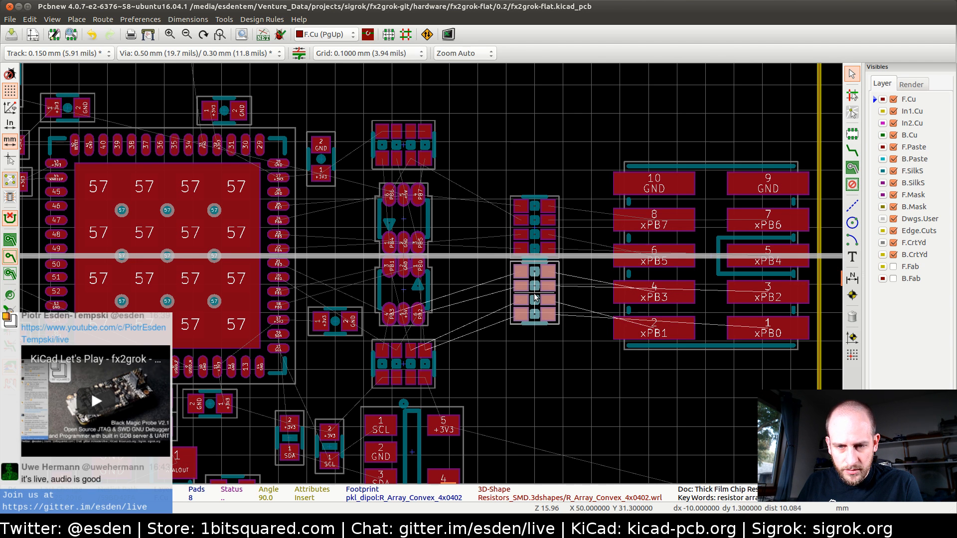
pyautogui.click(536, 291)
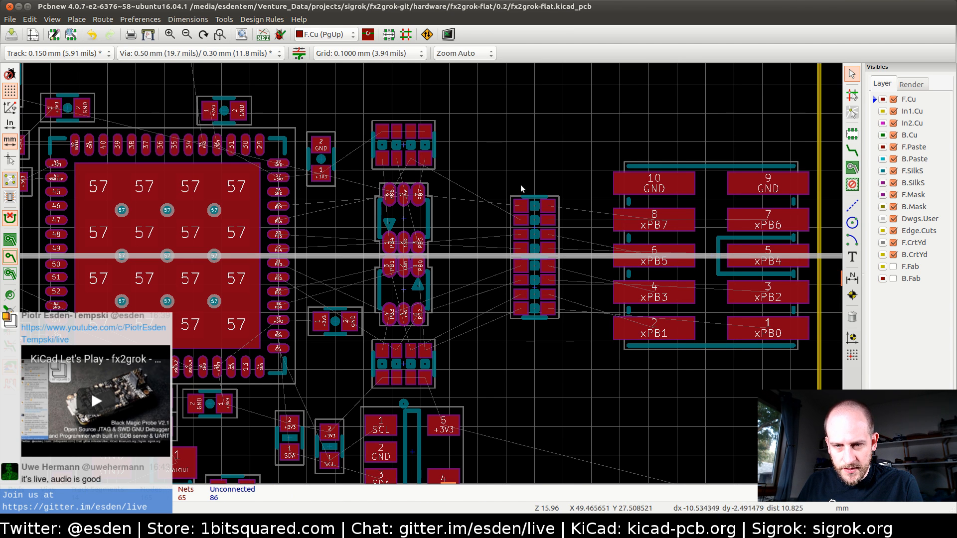
# - Move both stacked series resistor arrays together about 1 mm closer to the 10-pin header
pyautogui.click(528, 249)
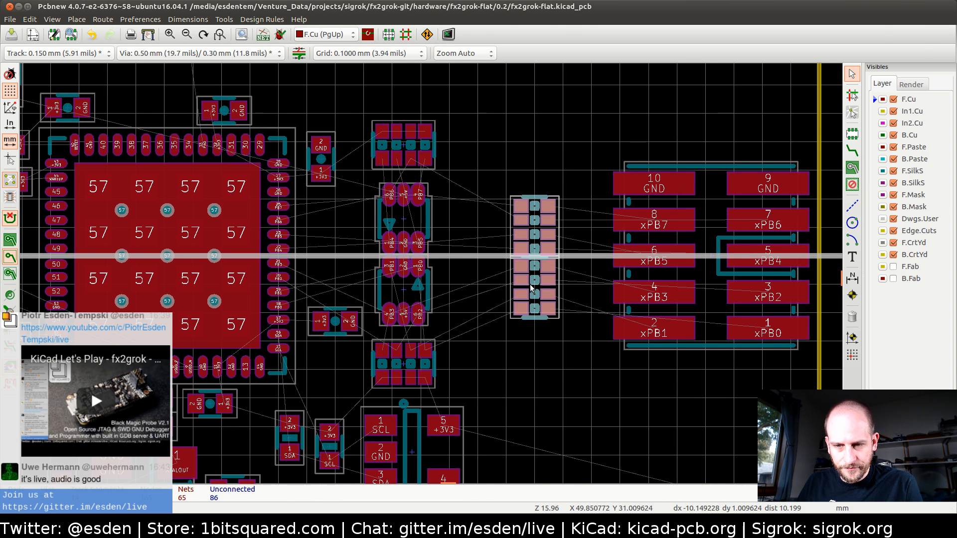
pyautogui.press('m')
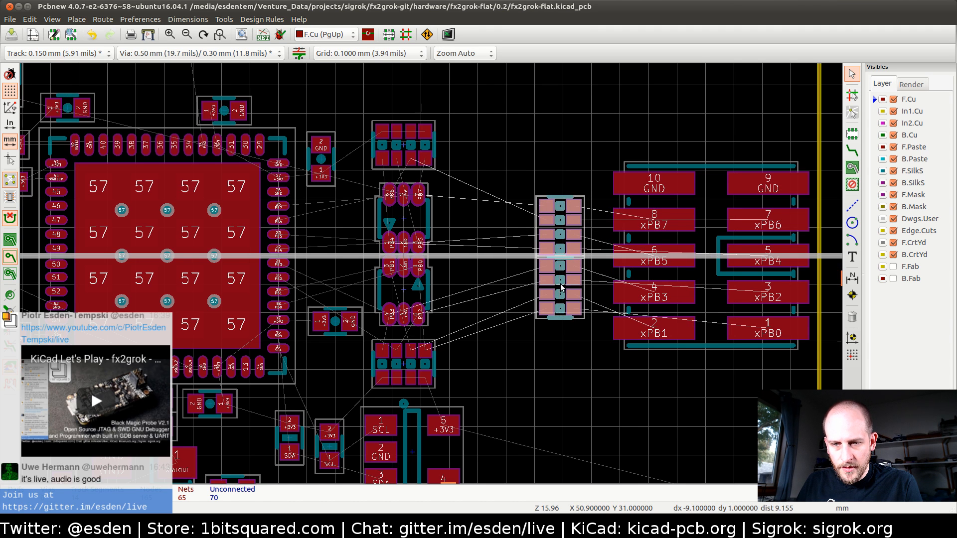
pyautogui.click(563, 288)
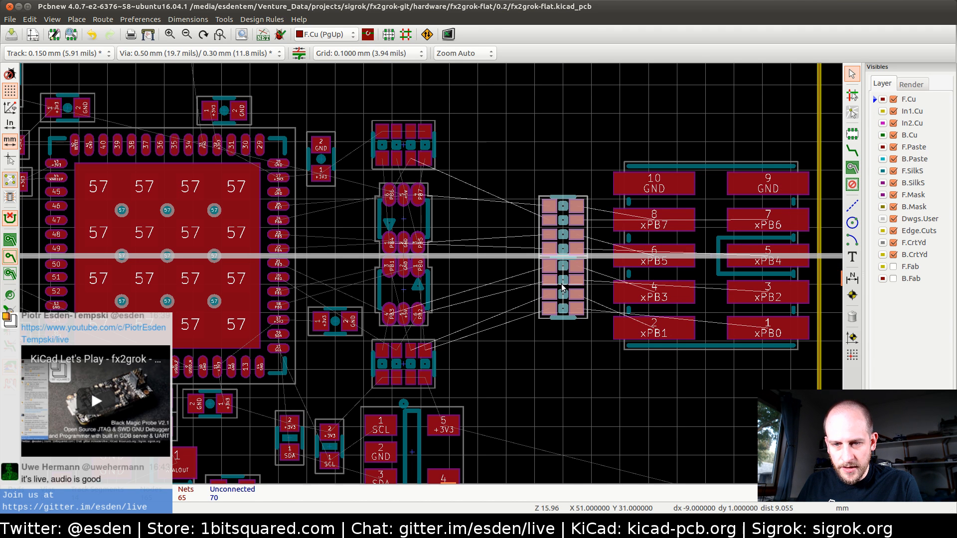
# - Place the PB4–PB7 pull-up resistor array between its SOT-666 chip and the header, above the stacked series arrays
pyautogui.moveTo(668, 305); pyautogui.dragTo(595, 294, button='middle')
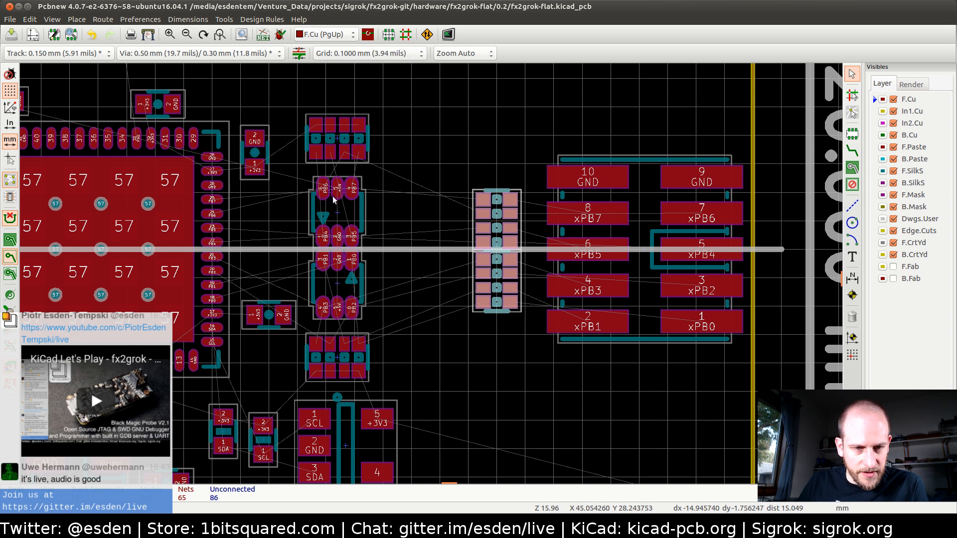
pyautogui.scroll(2, 500, 228)
pyautogui.scroll(-5, 430, 273)
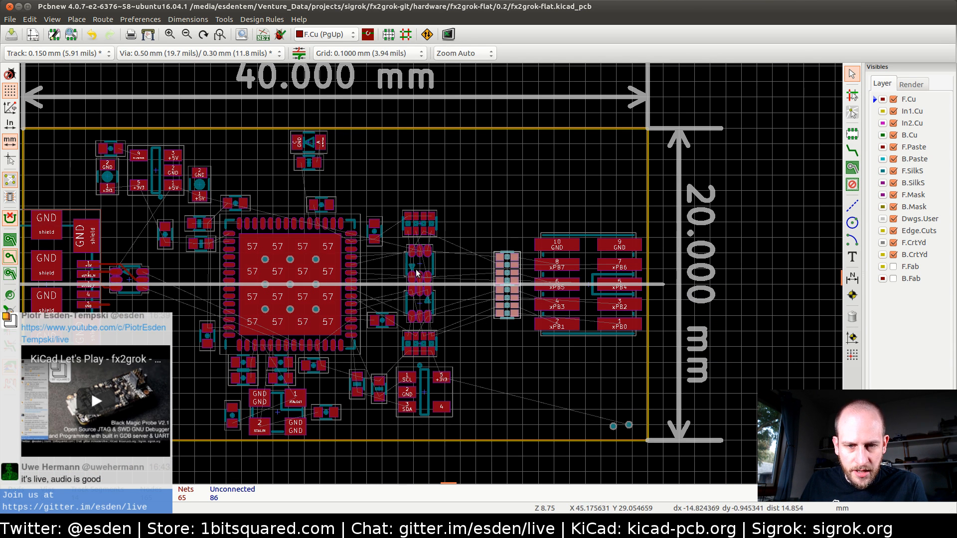
pyautogui.moveTo(420, 262); pyautogui.dragTo(479, 228)
pyautogui.scroll(4, 495, 268)
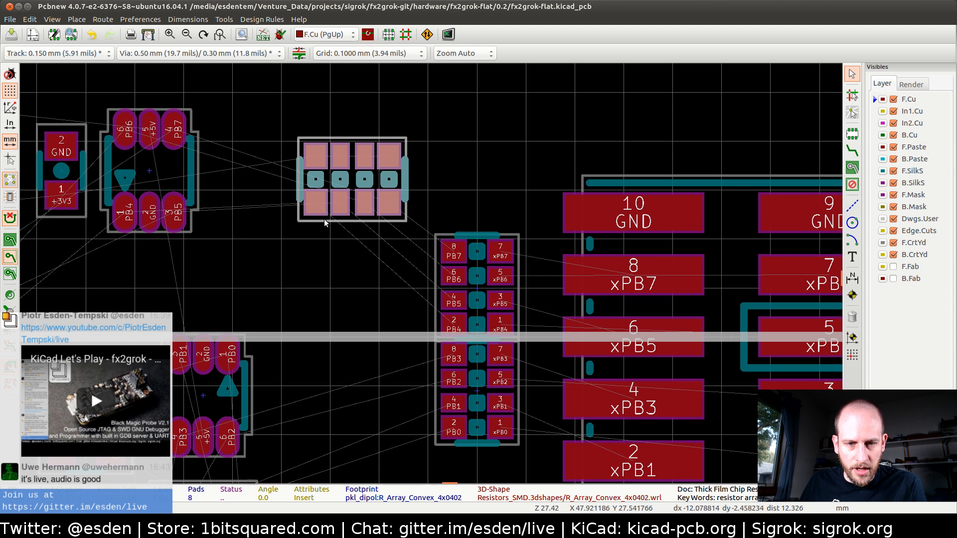
# - Place the PB0–PB3 pull-up resistor array below the stacked series arrays, on their side facing the SOT-666 chips
pyautogui.moveTo(202, 296); pyautogui.dragTo(294, 282, button='middle')
pyautogui.moveTo(419, 387); pyautogui.dragTo(414, 278, button='middle')
pyautogui.click(305, 402)
pyautogui.moveTo(305, 405); pyautogui.dragTo(489, 405)
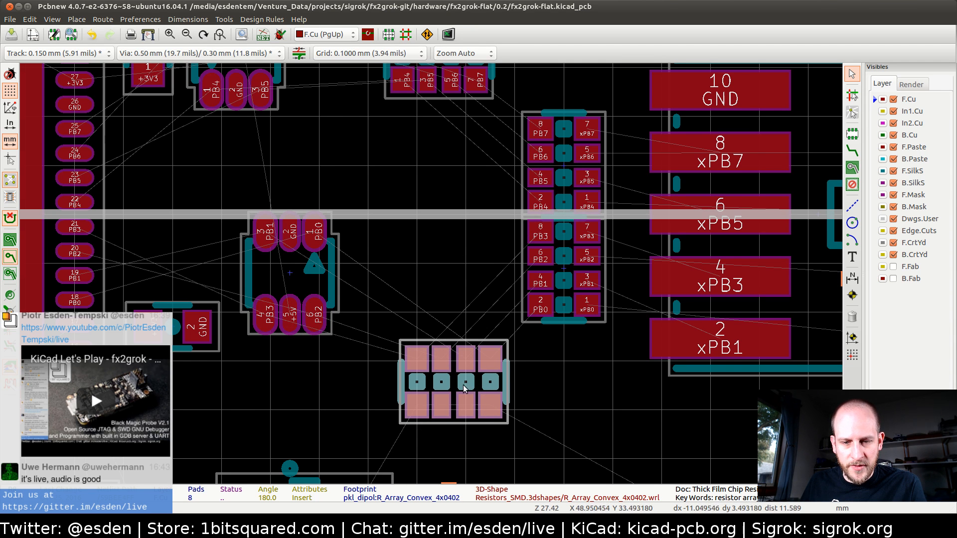
pyautogui.moveTo(447, 383); pyautogui.dragTo(447, 381)
# - Move the two SOT-666 chips beside their pull-up arrays, one for PB4–PB7 and one for PB0–PB3
pyautogui.moveTo(456, 272); pyautogui.dragTo(455, 352, button='middle')
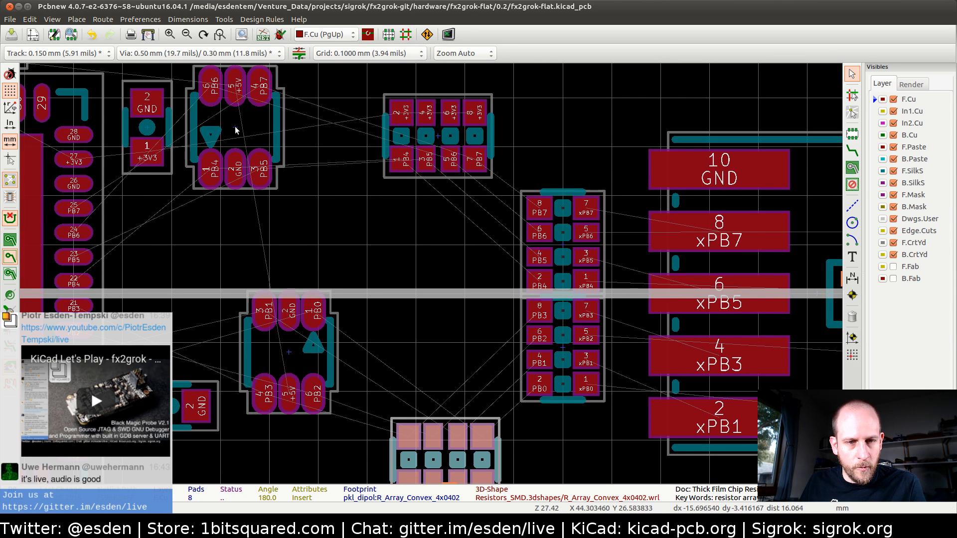
pyautogui.moveTo(236, 131); pyautogui.dragTo(289, 173)
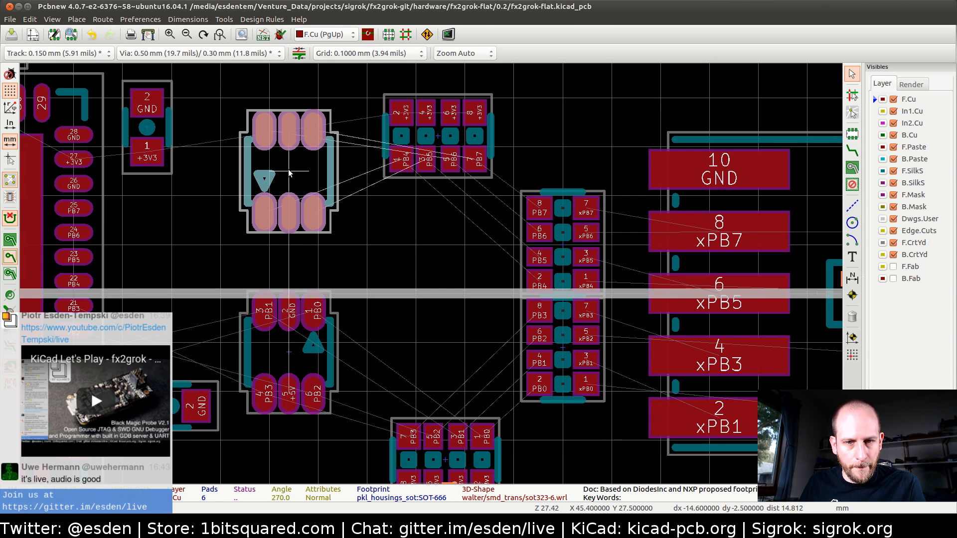
pyautogui.moveTo(289, 173); pyautogui.dragTo(294, 128)
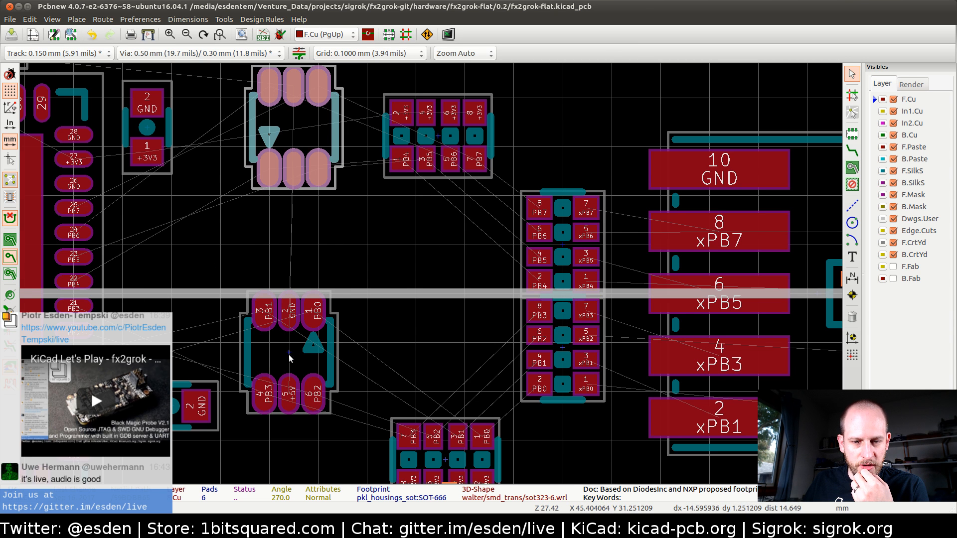
pyautogui.moveTo(289, 352); pyautogui.dragTo(292, 408)
pyautogui.scroll(-6, 295, 443)
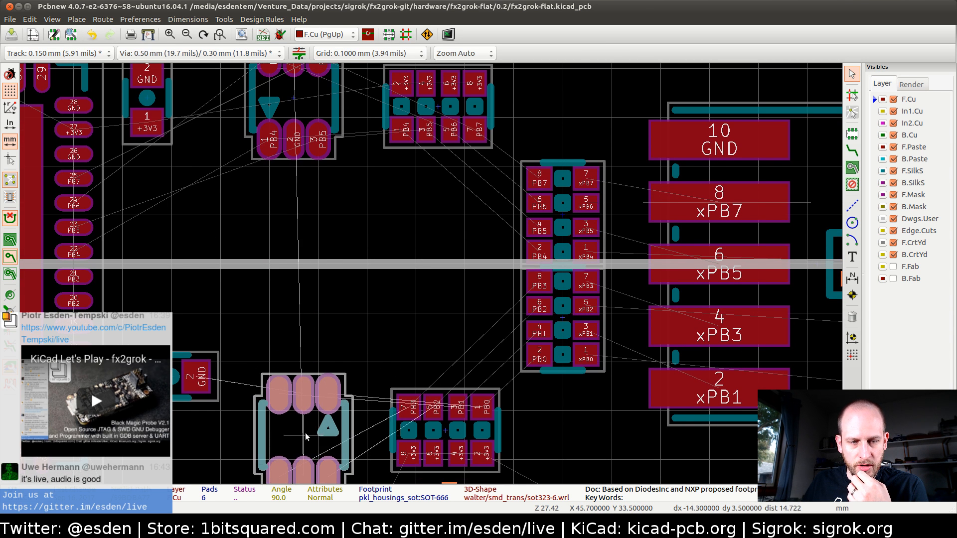
pyautogui.click(321, 429)
pyautogui.moveTo(293, 103); pyautogui.dragTo(325, 123)
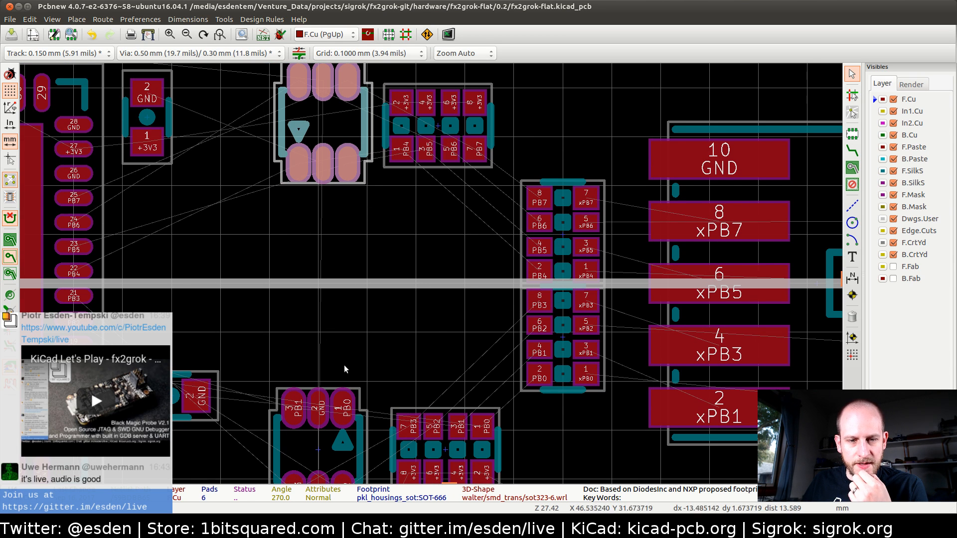
# - Route the xPB7 and xPB6 tracks on F.Cu between the series resistor array and header pads 8 and 7
pyautogui.scroll(-3, 354, 382)
pyautogui.scroll(3, 430, 273)
pyautogui.scroll(-1, 431, 273)
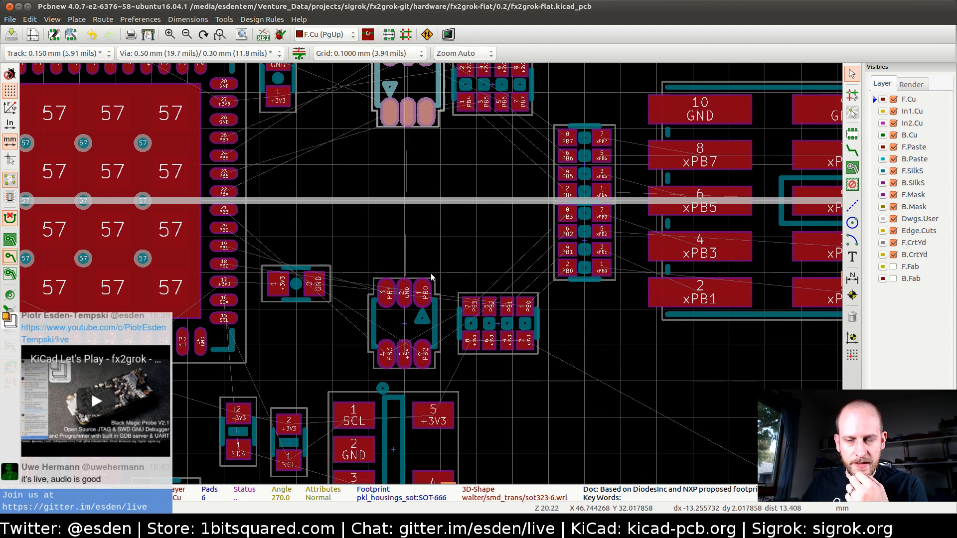
pyautogui.scroll(-2, 432, 278)
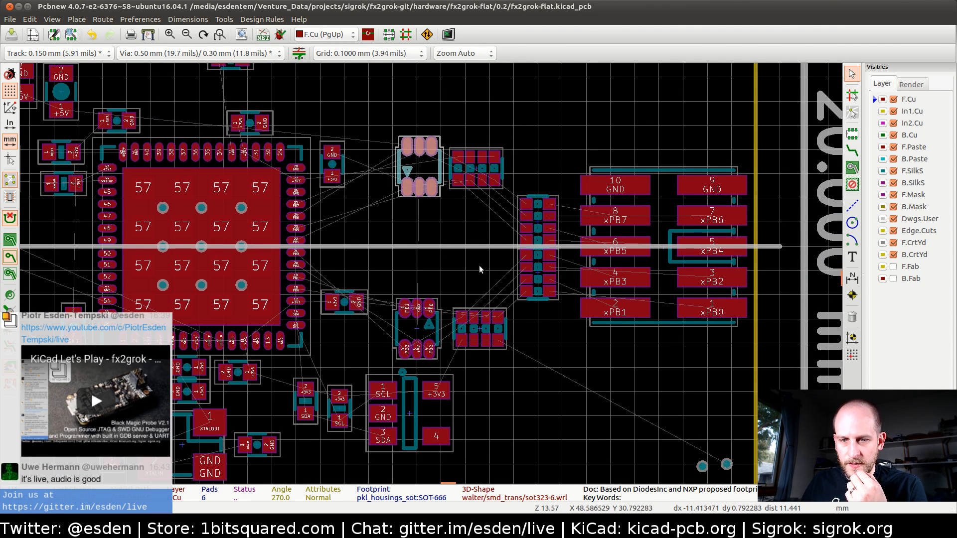
pyautogui.moveTo(480, 266); pyautogui.dragTo(303, 258, button='middle')
pyautogui.scroll(3, 431, 274)
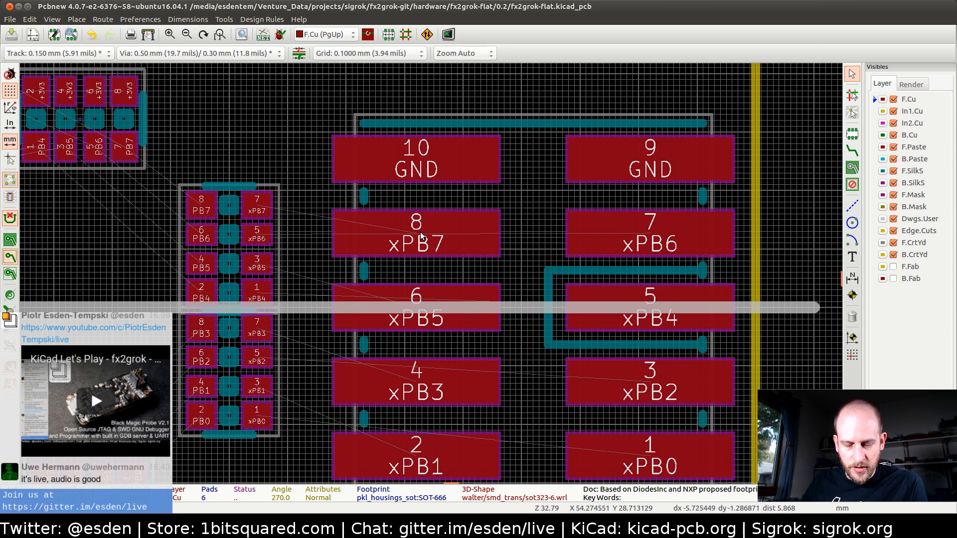
pyautogui.press('x')
pyautogui.click(261, 209)
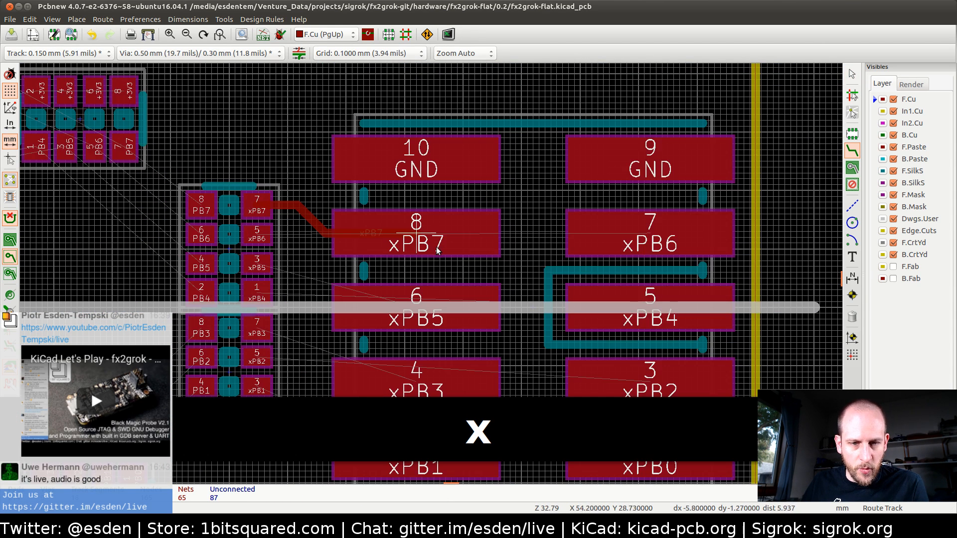
pyautogui.click(643, 240)
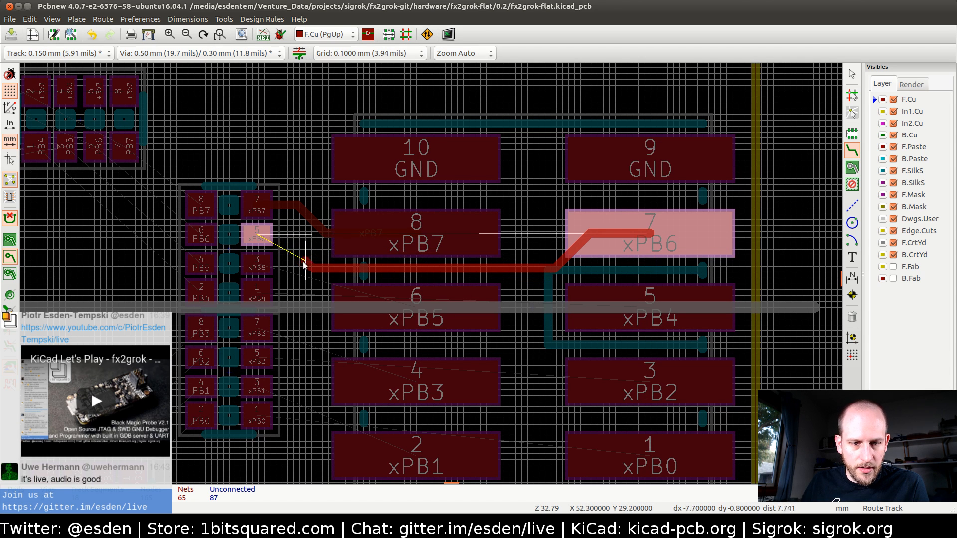
pyautogui.click(257, 234)
# - Route the xPB5 and xPB4 tracks between the series resistor array and header pads 6 and 5
pyautogui.click(258, 263)
pyautogui.click(398, 312)
pyautogui.click(265, 262)
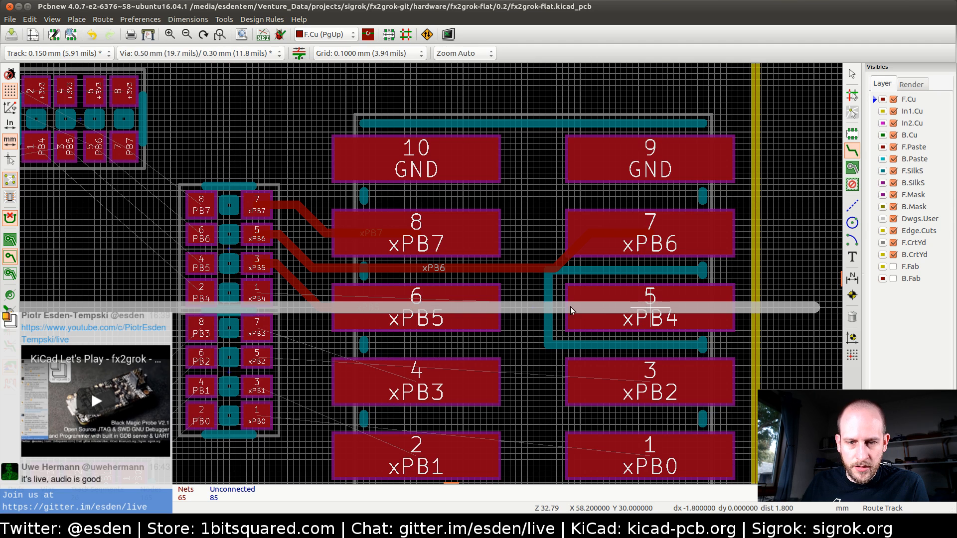
pyautogui.click(643, 324)
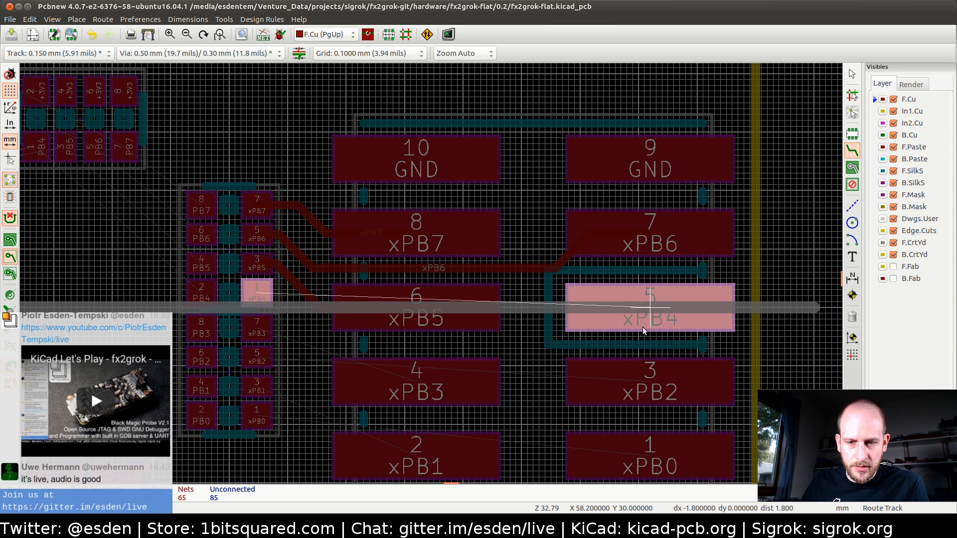
pyautogui.click(269, 299)
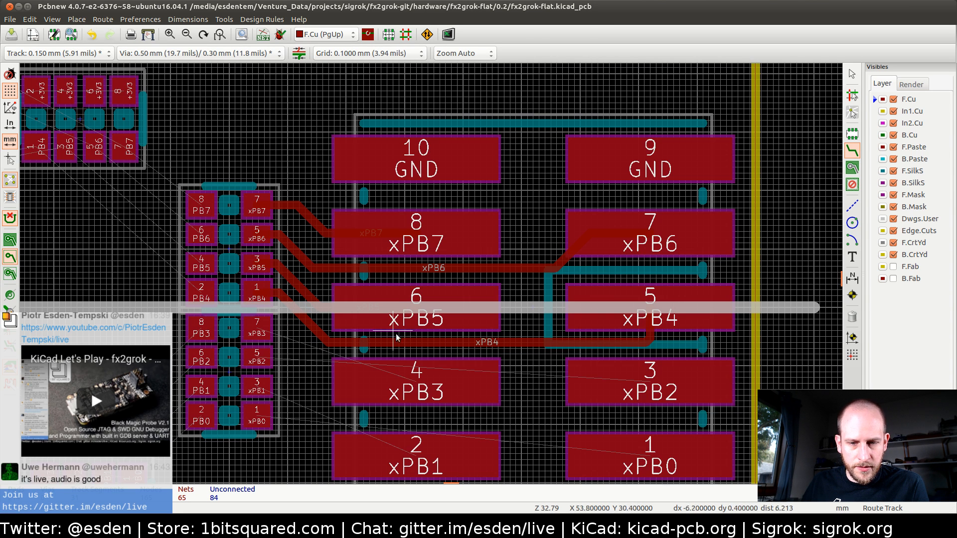
# - Route the xPB3 and xPB2 tracks between the lower series resistor array and header pads 4 and 3
pyautogui.click(414, 387)
pyautogui.click(257, 329)
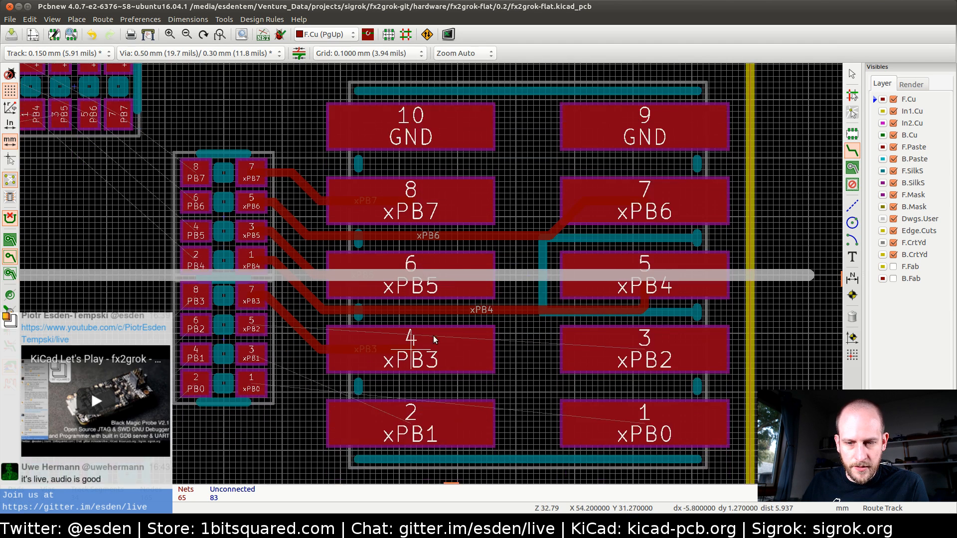
pyautogui.moveTo(433, 340); pyautogui.dragTo(409, 260, button='middle')
pyautogui.click(620, 262)
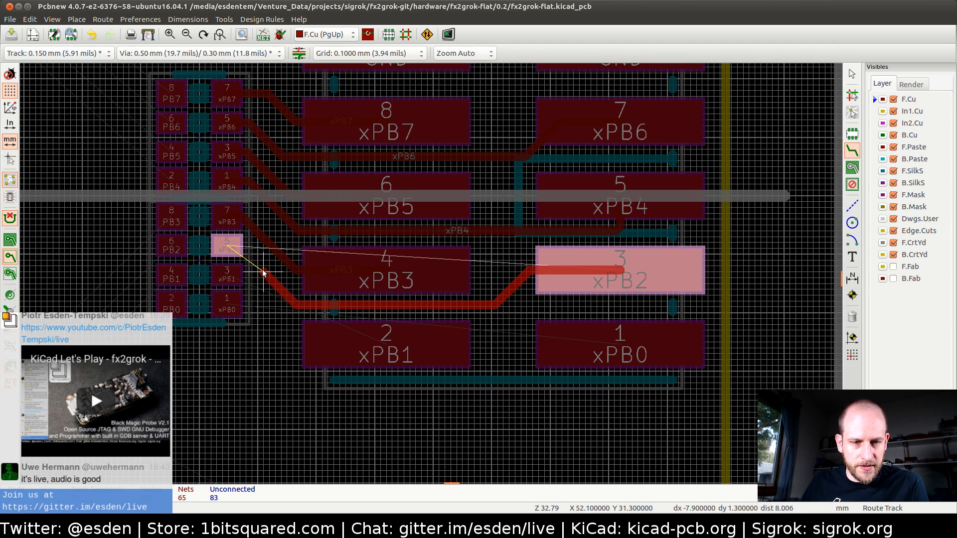
pyautogui.click(229, 246)
# - Route the xPB1 and xPB0 tracks on F.Cu between the lower series resistor array and header pads 2 and 1
pyautogui.click(337, 345)
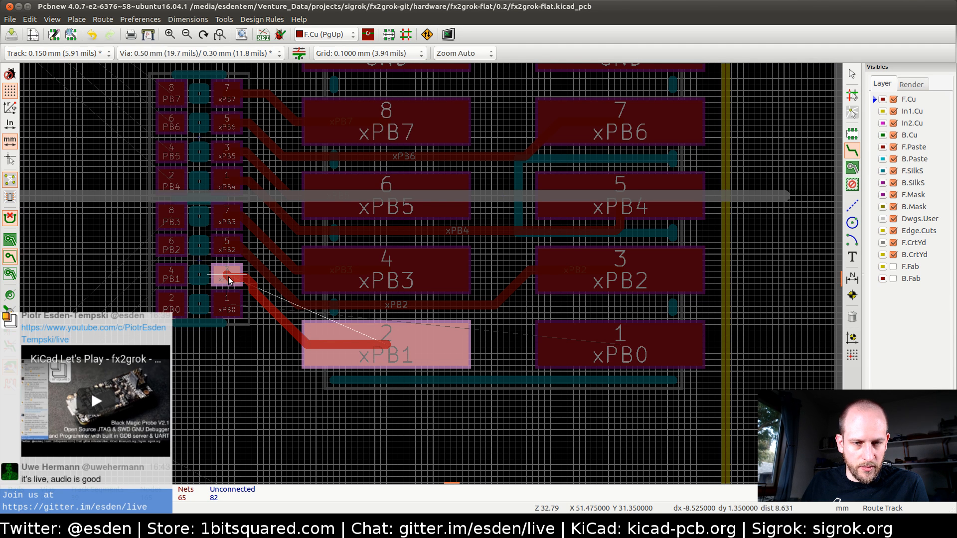
pyautogui.scroll(2, 228, 277)
pyautogui.scroll(-2, 431, 278)
pyautogui.click(431, 277)
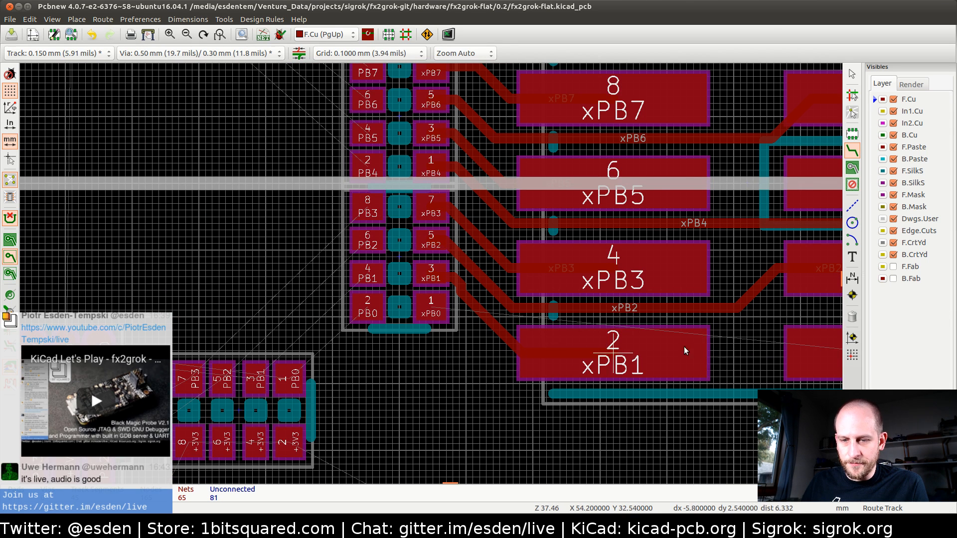
pyautogui.moveTo(833, 354); pyautogui.dragTo(700, 329, button='middle')
pyautogui.click(748, 333)
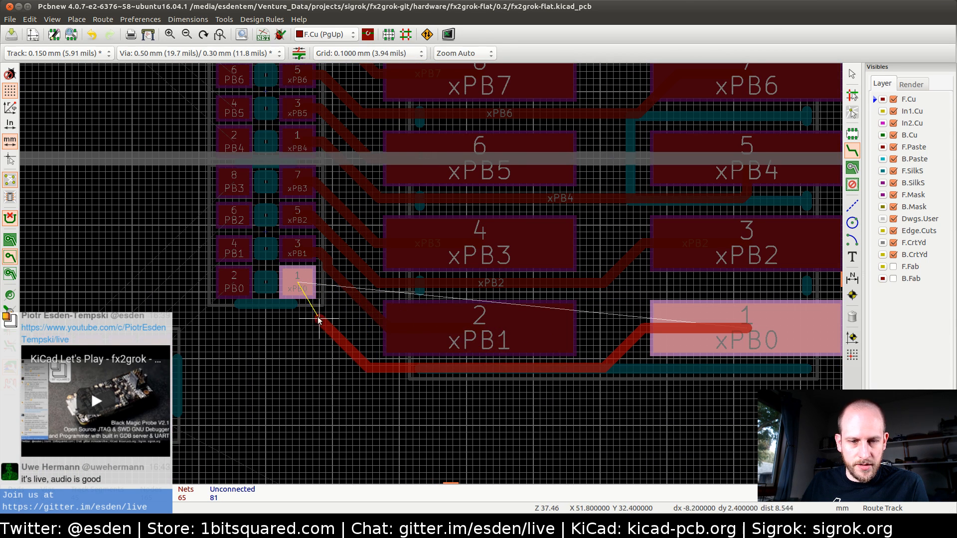
pyautogui.click(302, 280)
# - Drag the end of the xPB4 track so it enters header pad 5 diagonally instead of straight up
pyautogui.scroll(-2, 526, 364)
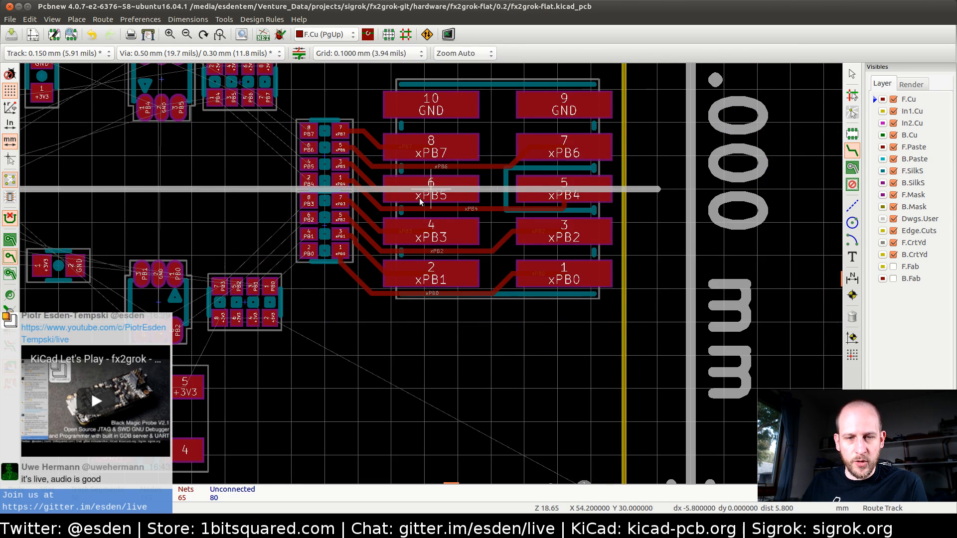
pyautogui.moveTo(421, 205); pyautogui.dragTo(323, 297, button='middle')
pyautogui.scroll(4, 476, 280)
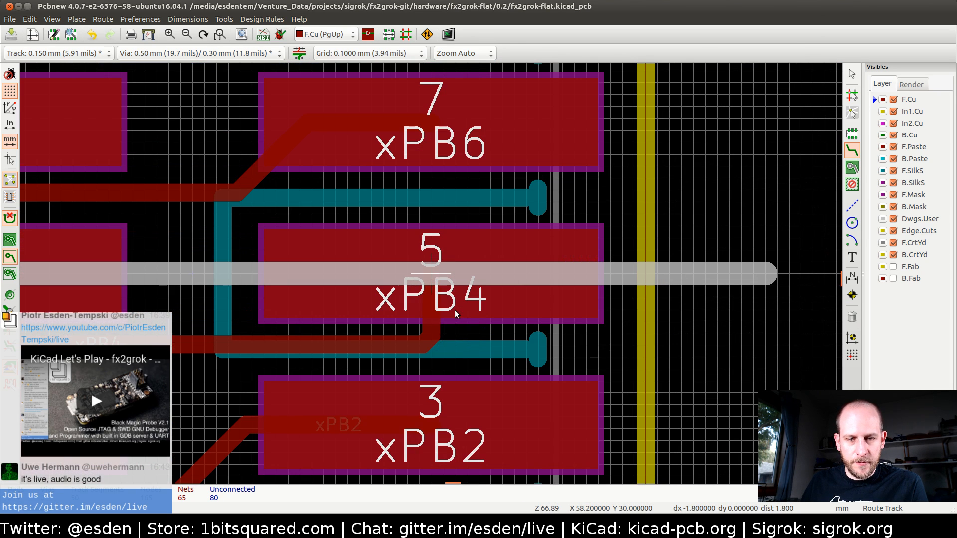
pyautogui.press('d')
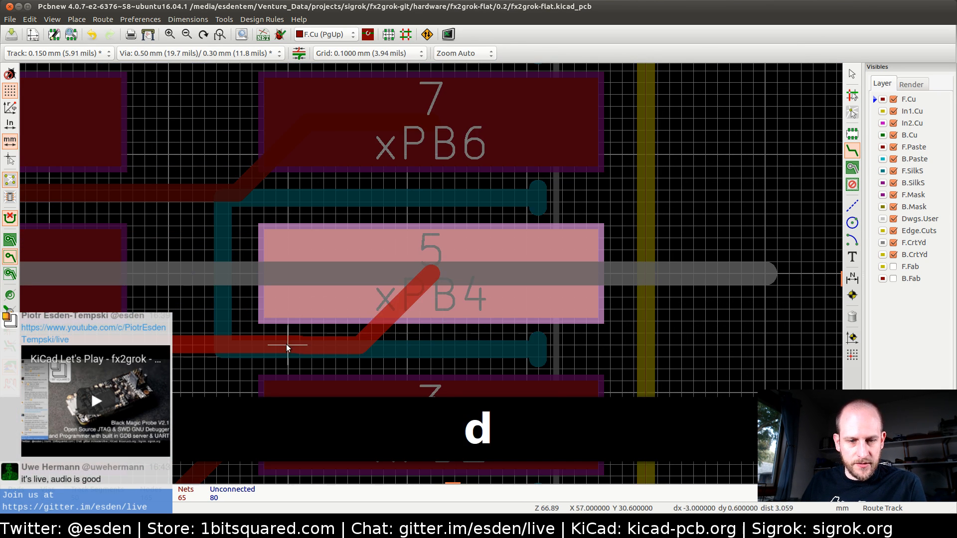
pyautogui.click(360, 345)
pyautogui.scroll(-3, 325, 382)
pyautogui.scroll(6, 430, 274)
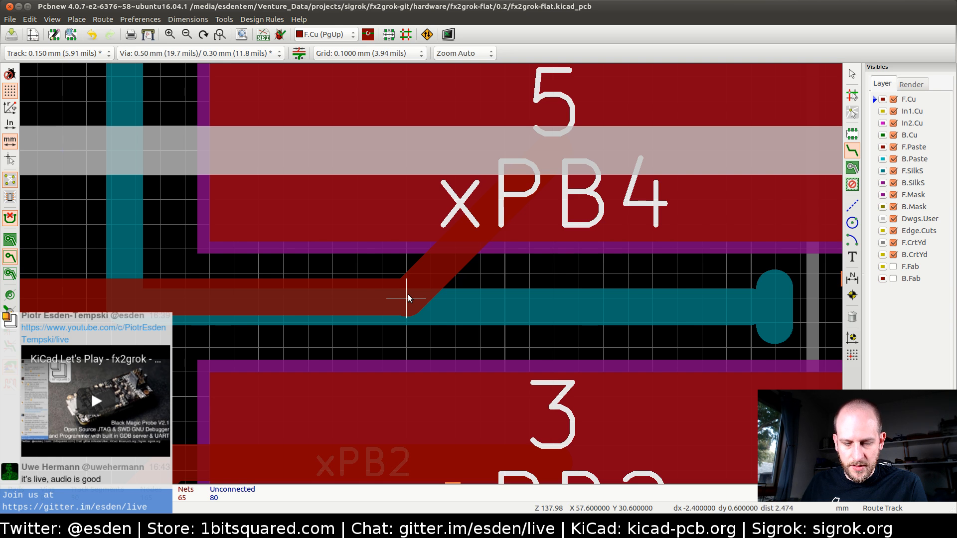
pyautogui.press('d')
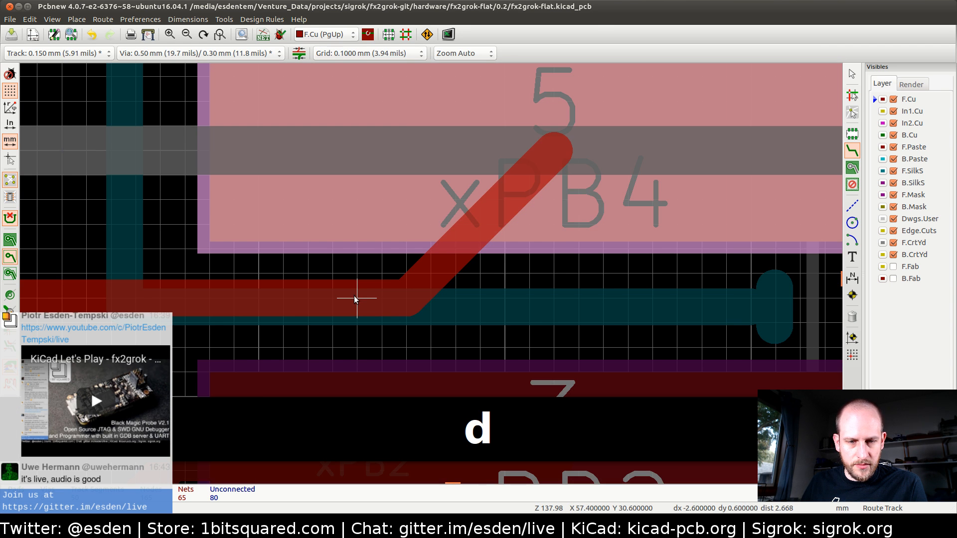
pyautogui.click(354, 295)
# - Drag the diagonal segment of the xPB2 track closer to header pad 3, away from the gap between the pad columns
pyautogui.scroll(-1, 333, 298)
pyautogui.scroll(-5, 430, 274)
pyautogui.scroll(4, 357, 277)
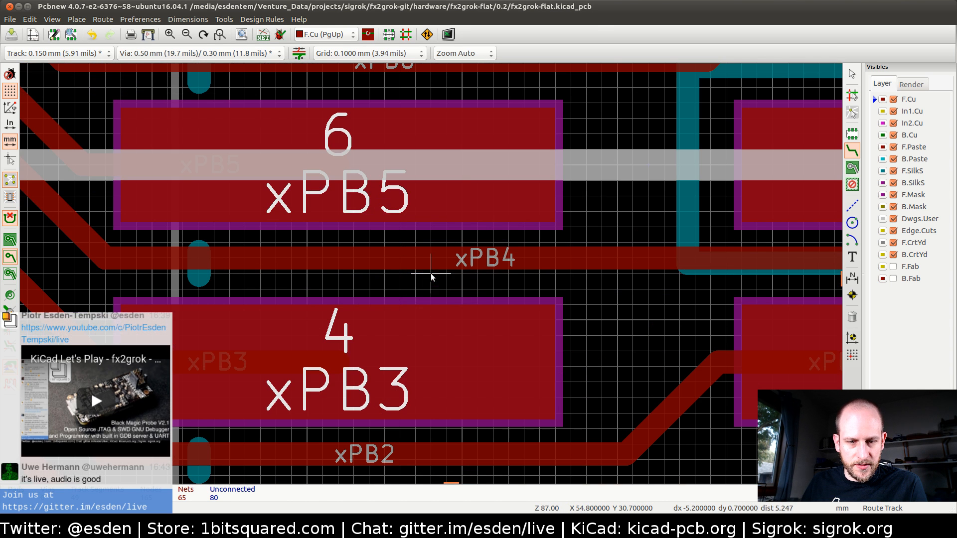
pyautogui.scroll(-4, 430, 259)
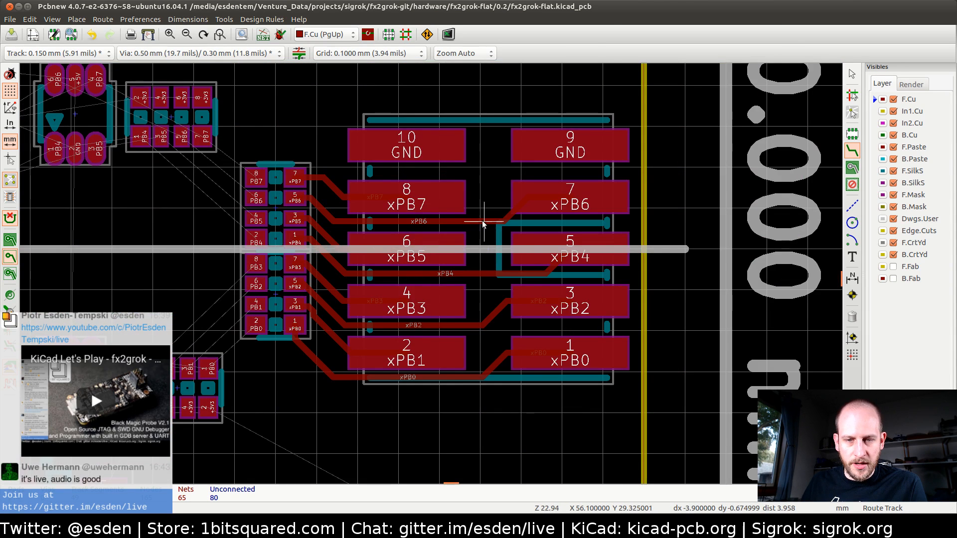
pyautogui.scroll(5, 431, 274)
pyautogui.scroll(-4, 431, 273)
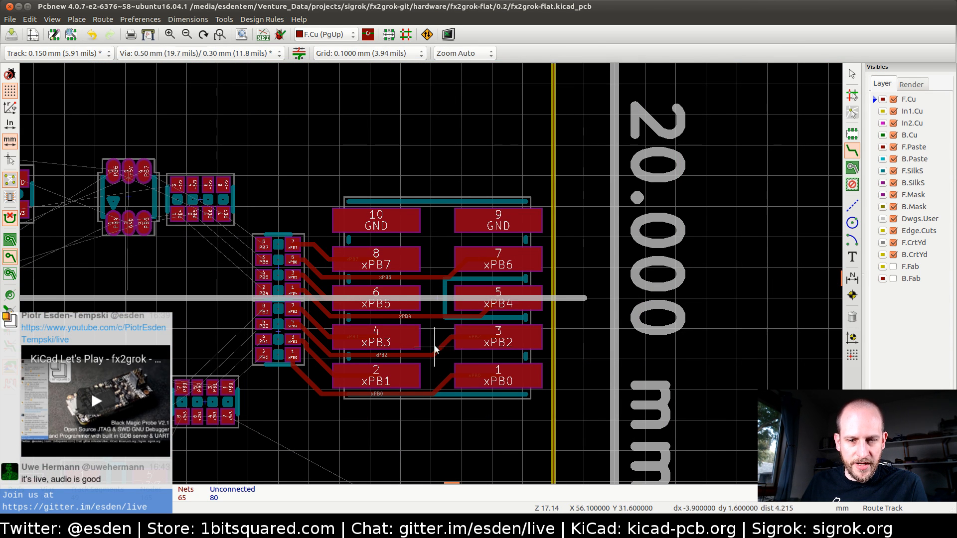
pyautogui.scroll(3, 494, 339)
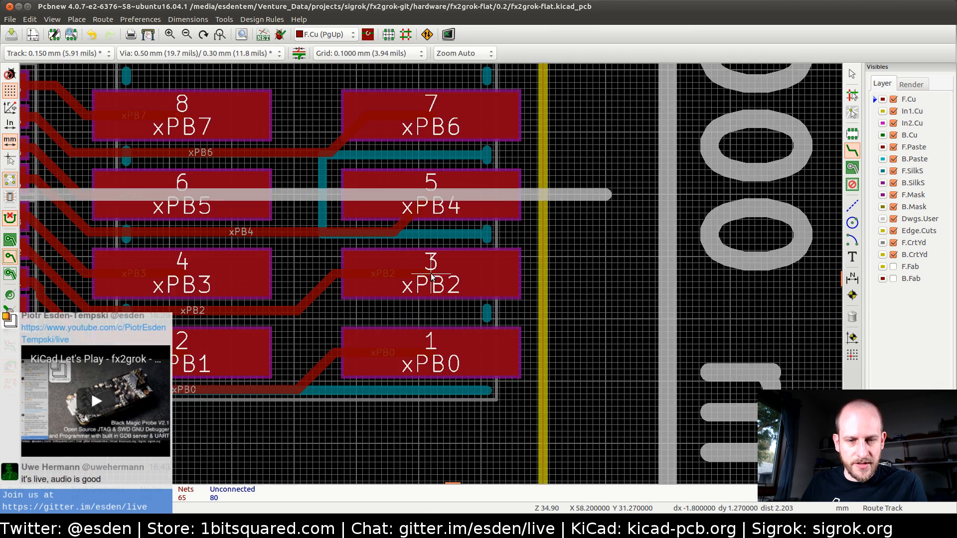
pyautogui.scroll(-2, 431, 277)
pyautogui.scroll(5, 405, 287)
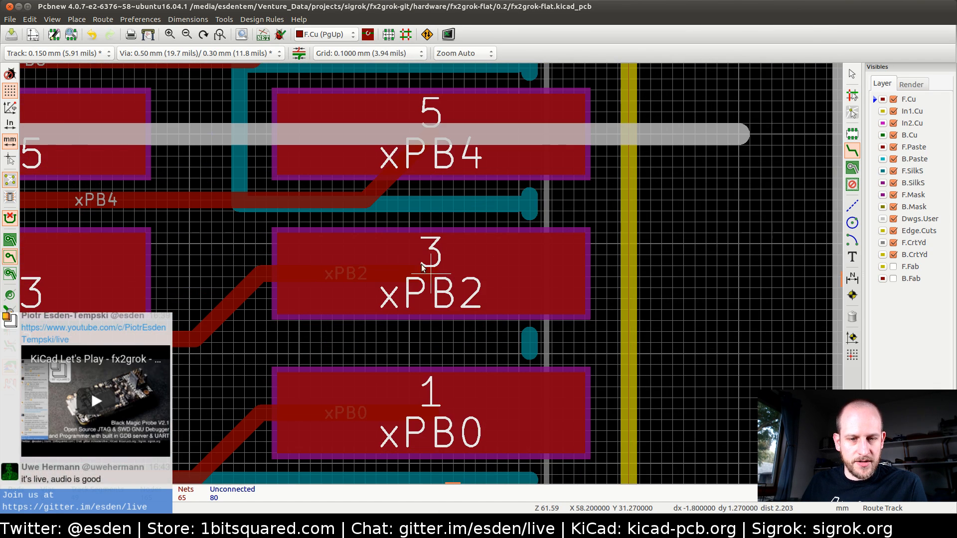
pyautogui.moveTo(329, 298); pyautogui.dragTo(570, 256, button='middle')
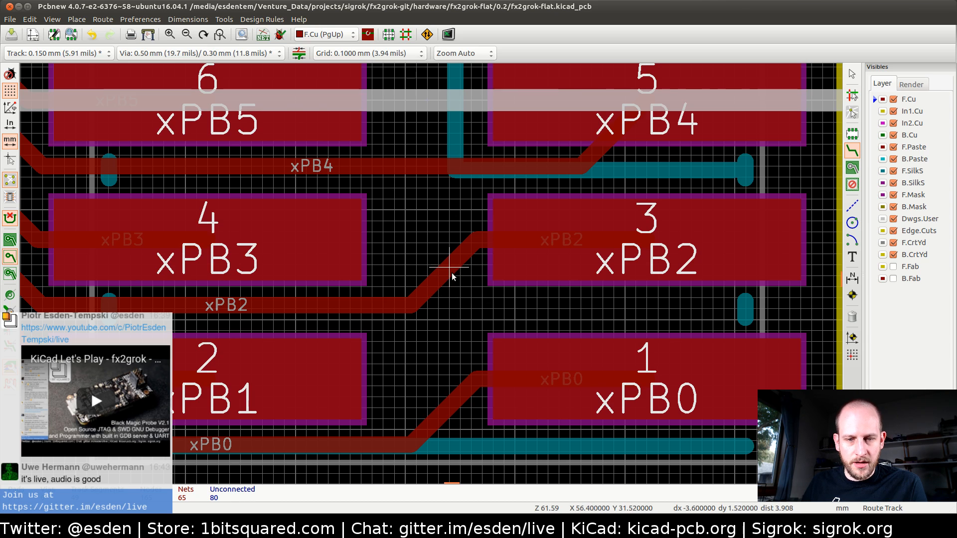
pyautogui.press('d')
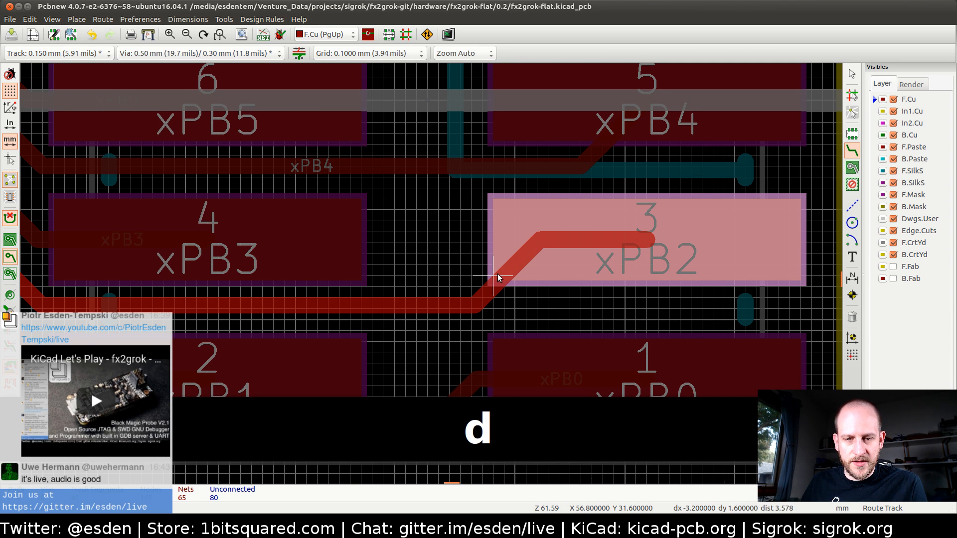
pyautogui.click(500, 278)
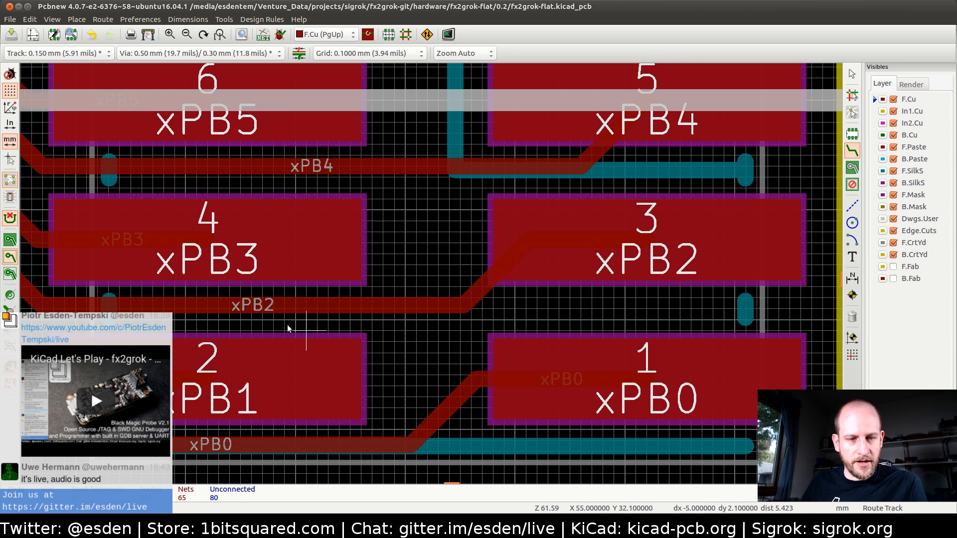
# - Drag the diagonal segment of the xPB0 track closer to header pad 1, matching the xPB2 track
pyautogui.scroll(-3, 606, 249)
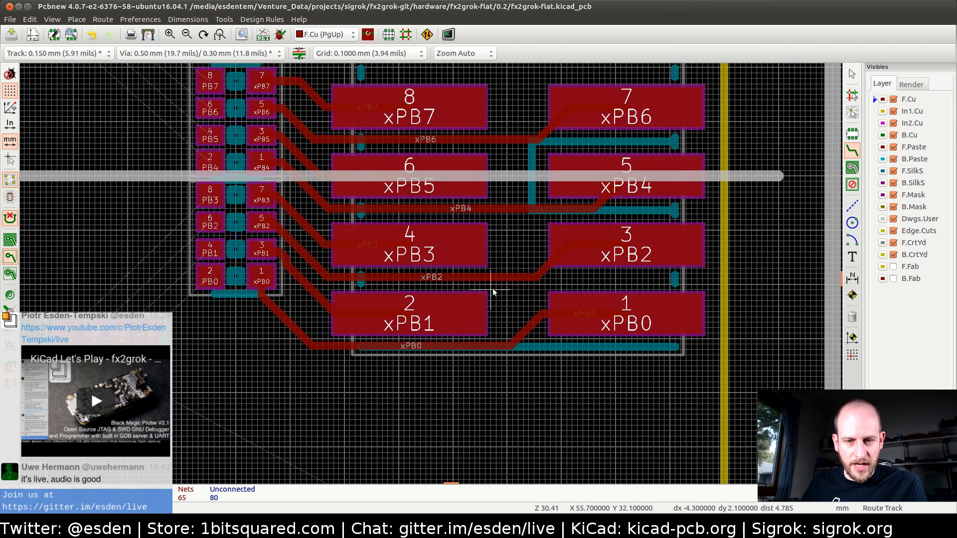
pyautogui.scroll(2, 496, 310)
pyautogui.scroll(3, 433, 274)
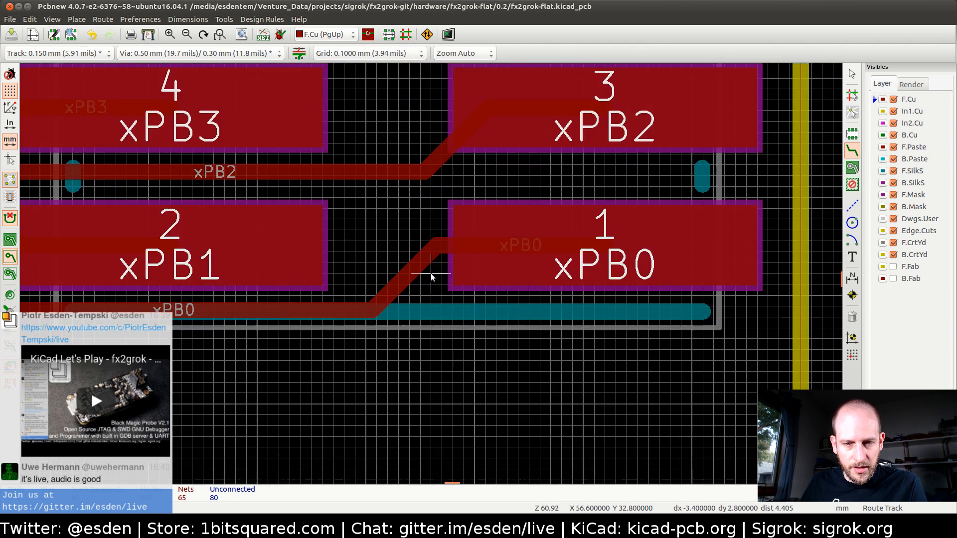
pyautogui.press('d')
pyautogui.click(477, 284)
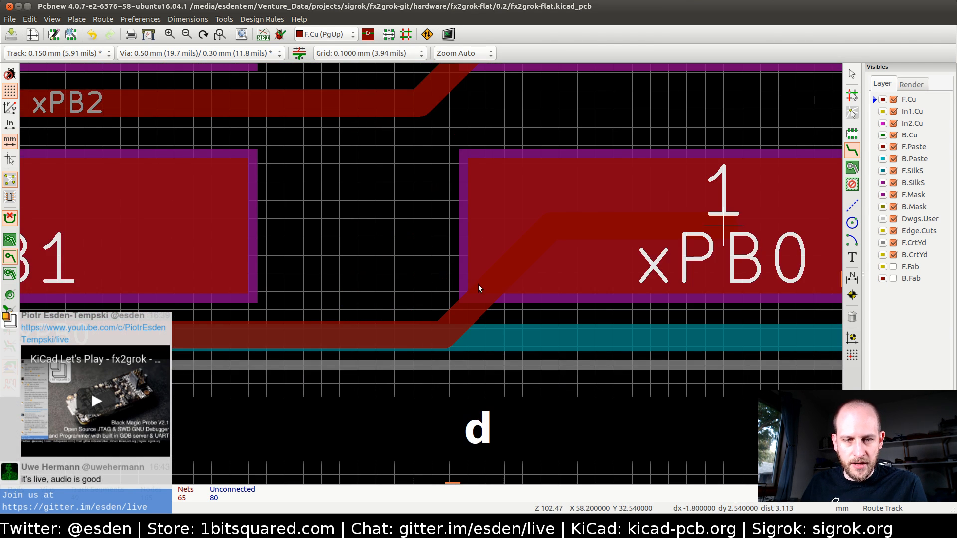
pyautogui.press('d')
pyautogui.click(439, 318)
# - Refill all copper zones and hide their filled areas
pyautogui.scroll(-9, 438, 318)
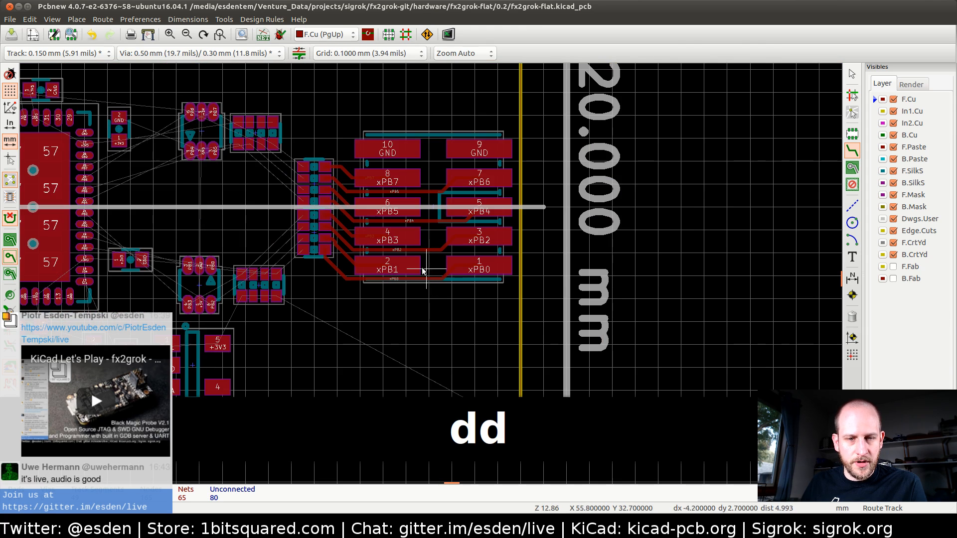
pyautogui.scroll(5, 398, 285)
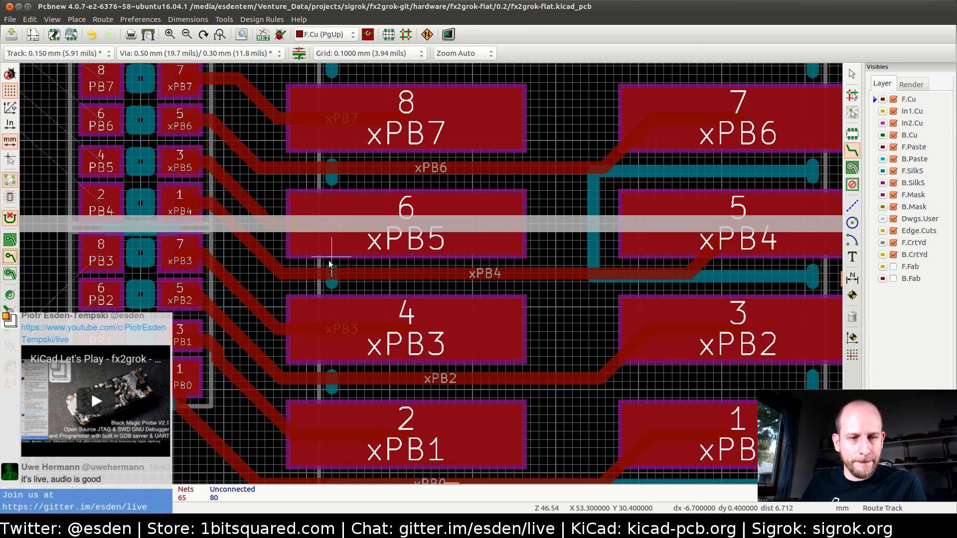
pyautogui.scroll(-7, 567, 262)
pyautogui.scroll(2, 453, 240)
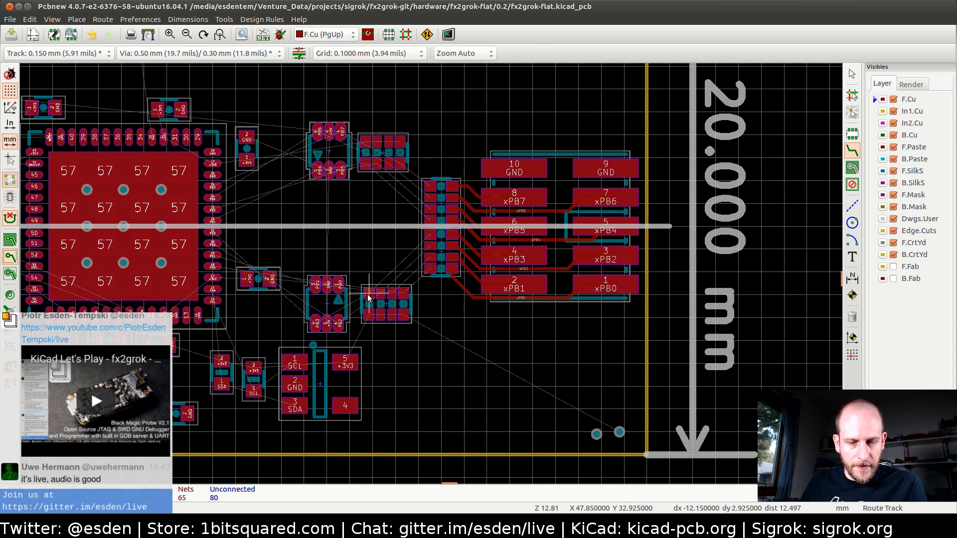
pyautogui.press('b')
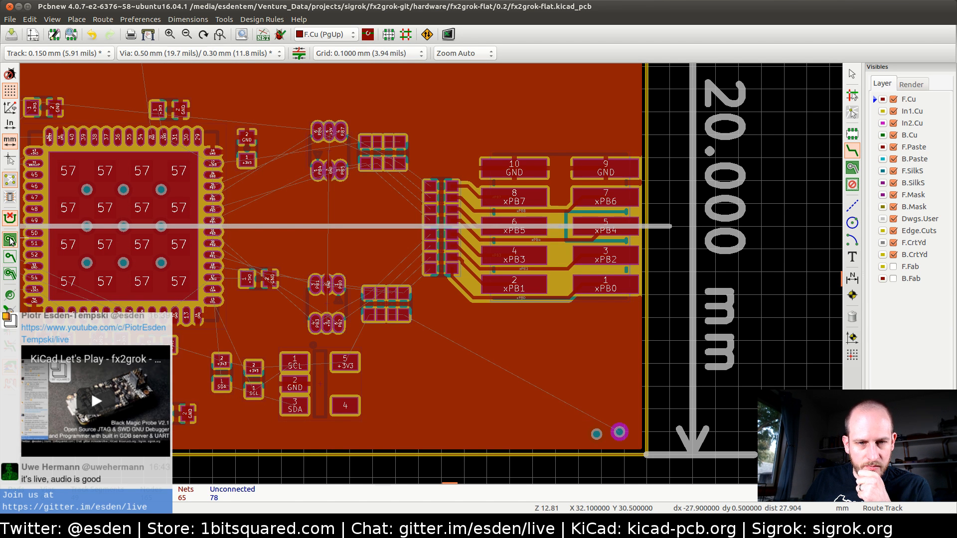
pyautogui.click(10, 257)
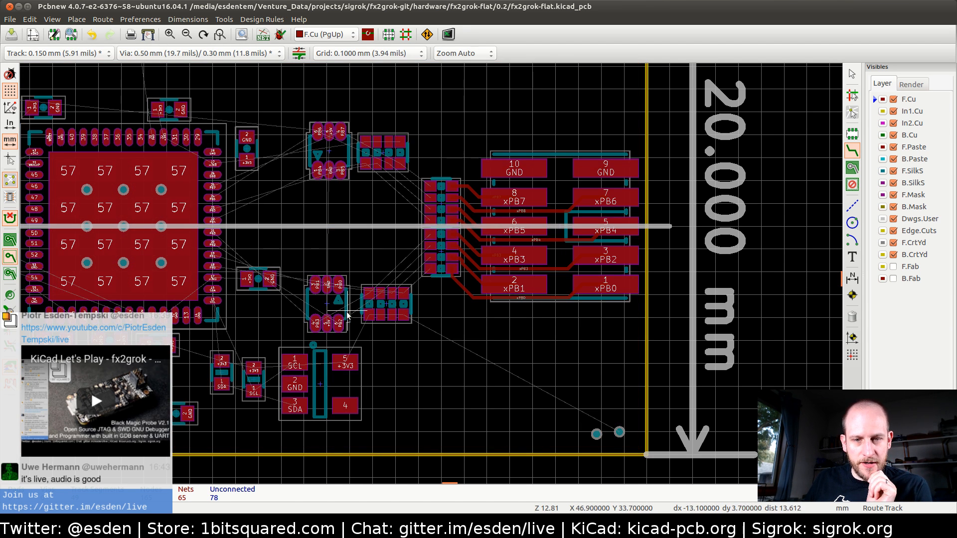
# - Move the PB0–PB3 pull-up resistor array slightly closer to the lower series resistor array
pyautogui.moveTo(345, 335); pyautogui.dragTo(270, 374, button='middle')
pyautogui.scroll(2, 317, 352)
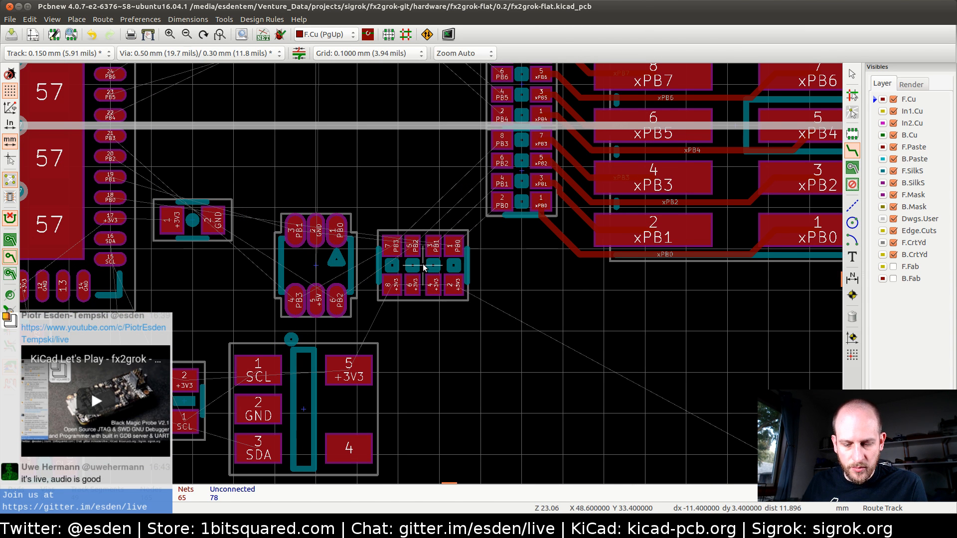
pyautogui.press('m')
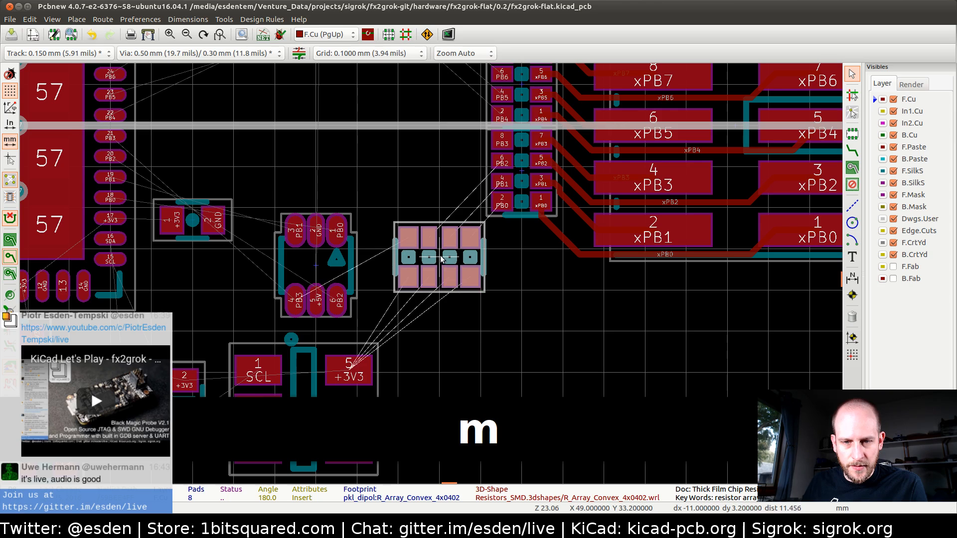
pyautogui.click(438, 269)
pyautogui.scroll(4, 438, 270)
pyautogui.scroll(-2, 431, 275)
pyautogui.middleClick(502, 183)
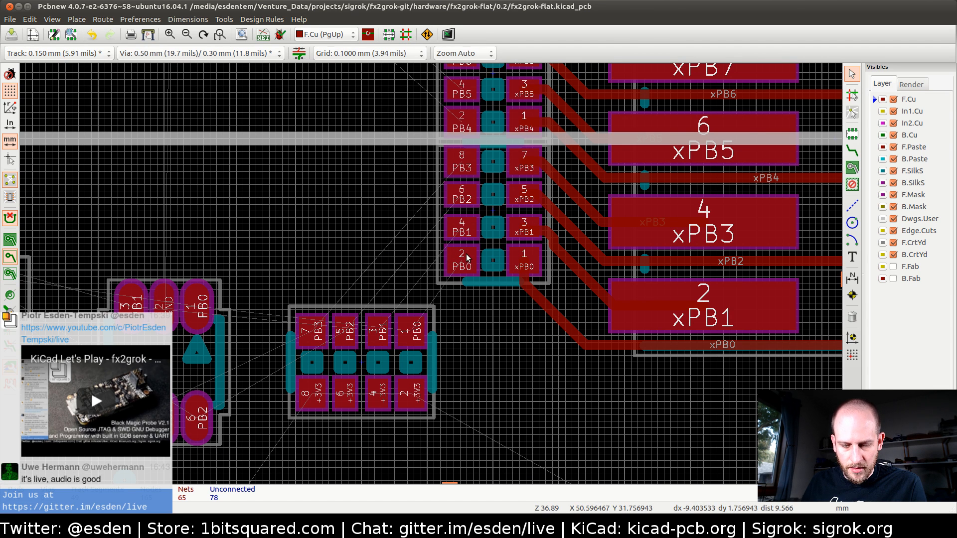
# - Route the PB0 and PB1 tracks on F.Cu from pads 2 and 4 of the lower series resistor array to the main chip's pins 18 and 19
pyautogui.press('x')
pyautogui.click(464, 264)
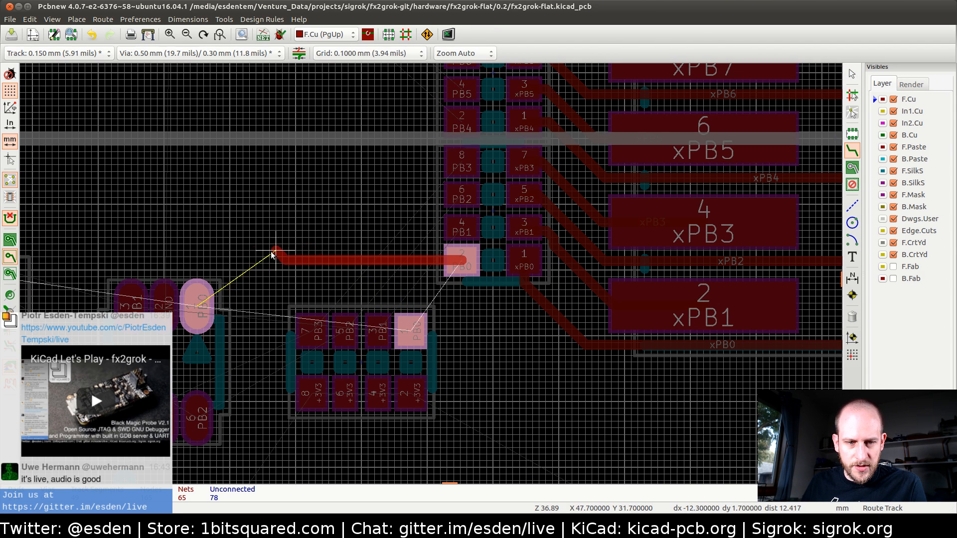
pyautogui.scroll(-3, 128, 252)
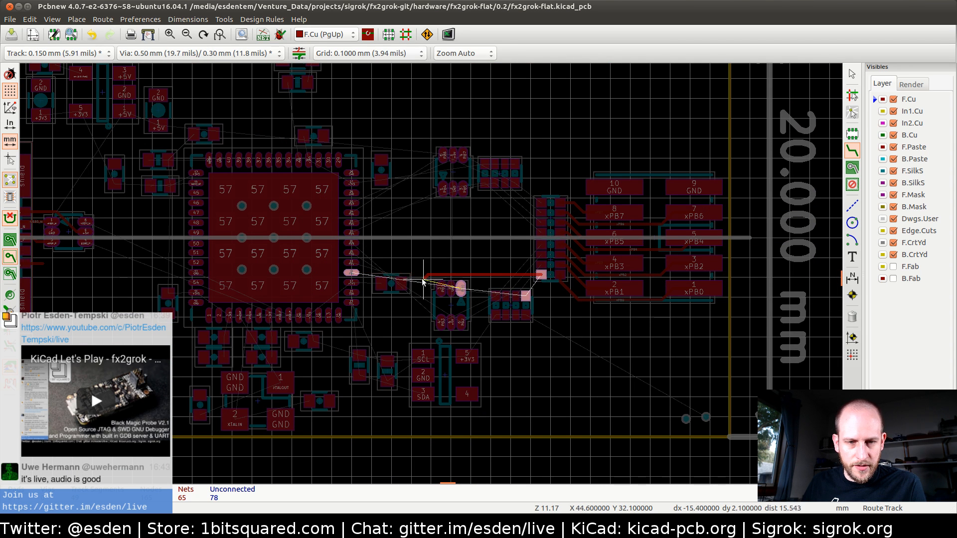
pyautogui.click(354, 274)
pyautogui.click(542, 265)
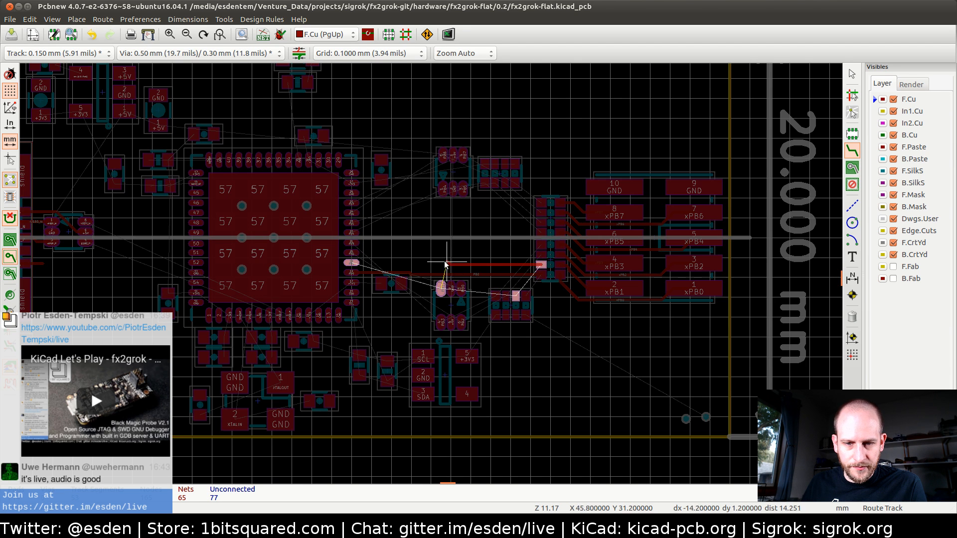
pyautogui.click(352, 264)
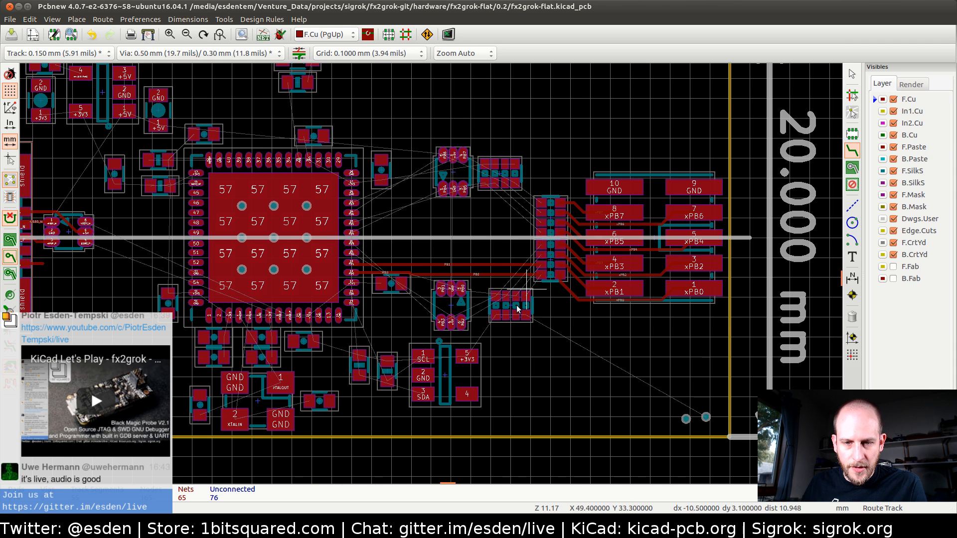
# - Route PB0 on F.Cu from pad 2 of the lower series resistor array to pad 1 of the PB0–PB3 pull-up array
pyautogui.scroll(3, 527, 298)
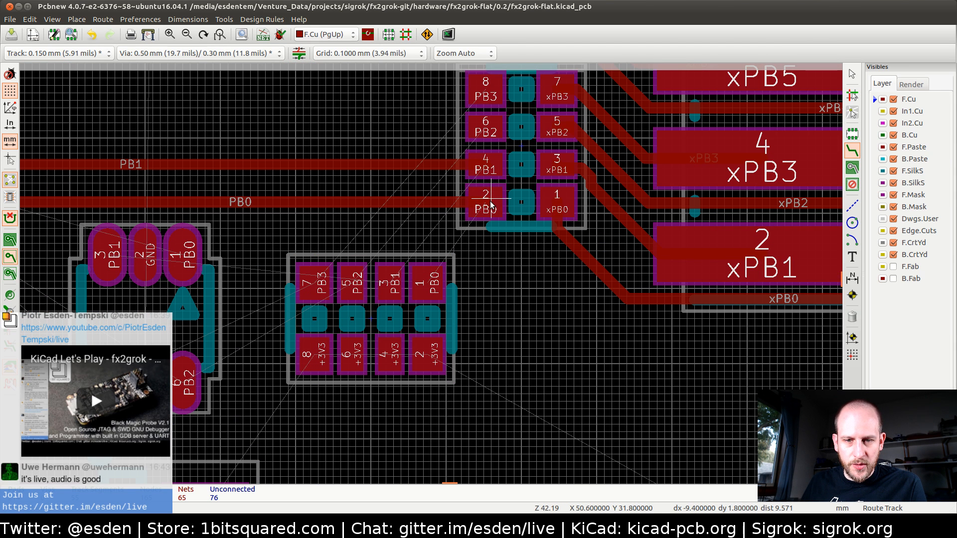
pyautogui.click(482, 210)
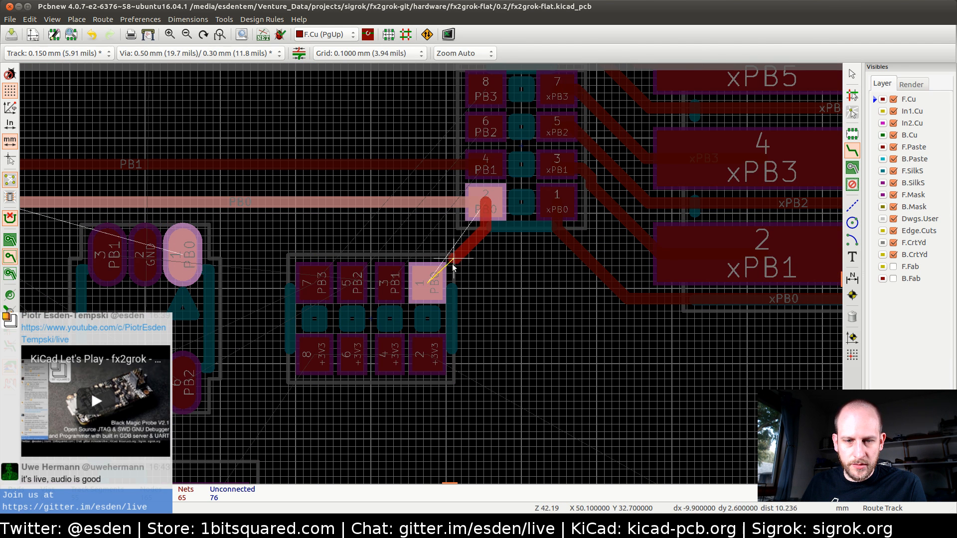
pyautogui.click(429, 279)
# - Route PB1 from pad 3 of the PB0–PB3 pull-up array through a via, along B.Cu and through a second via onto the horizontal PB1 track
pyautogui.click(393, 287)
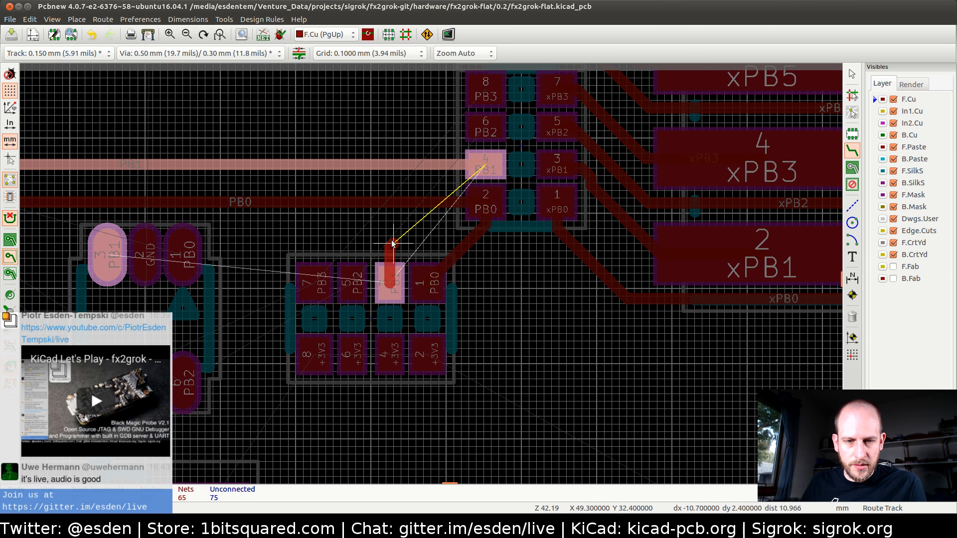
pyautogui.press('v')
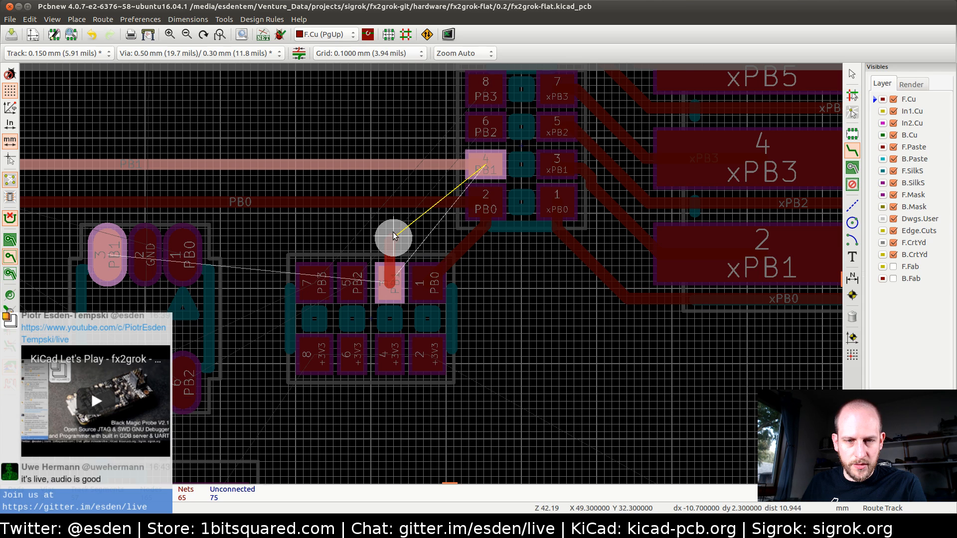
pyautogui.click(393, 237)
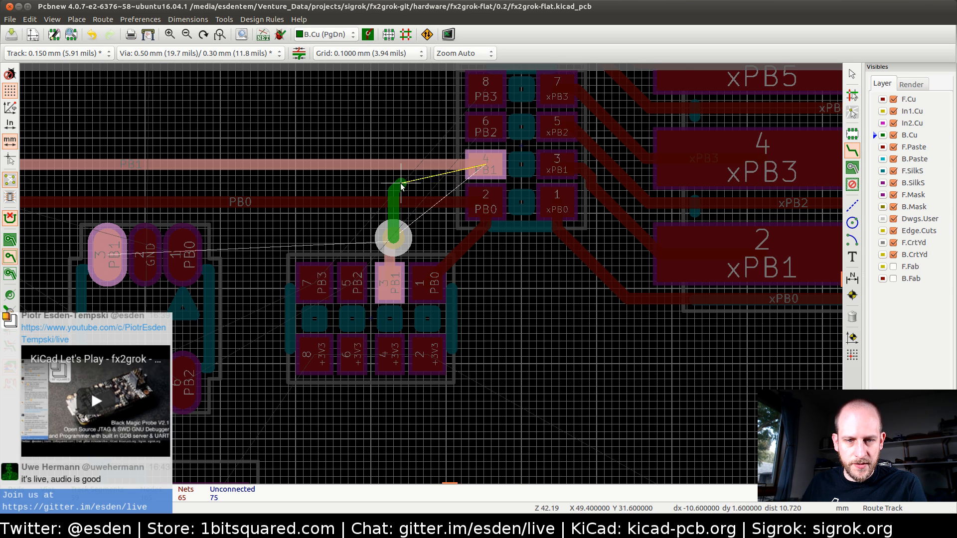
pyautogui.press('v')
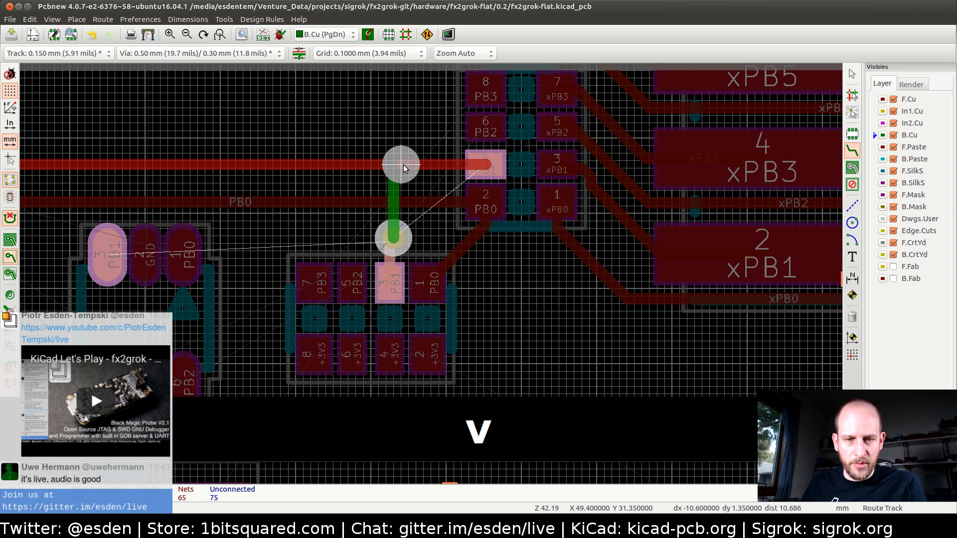
pyautogui.click(403, 164)
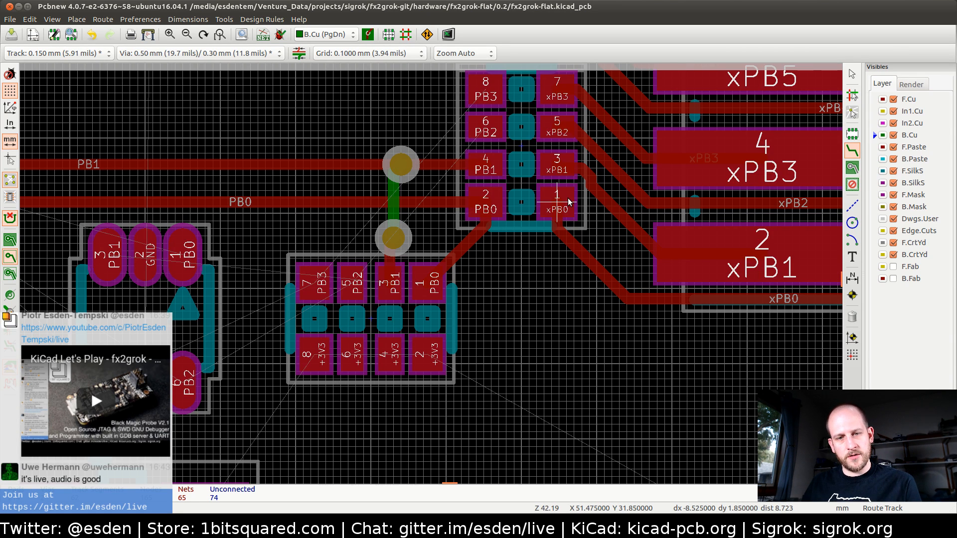
# - Refill the copper zones, run the design rule check and locate the reported problem marker on the board
pyautogui.press('b')
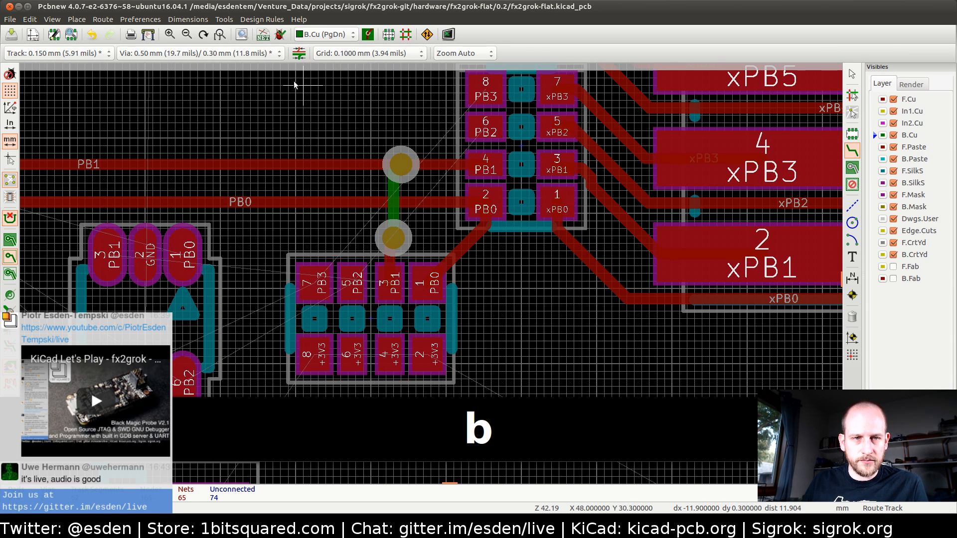
pyautogui.click(281, 34)
pyautogui.click(628, 184)
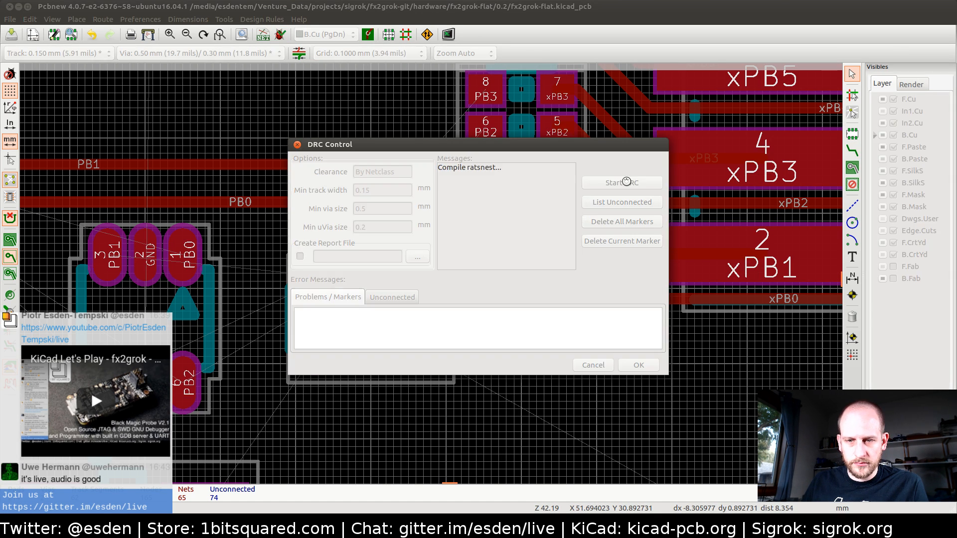
pyautogui.doubleClick(371, 337)
pyautogui.press('Escape')
pyautogui.press('Escape')
pyautogui.scroll(-1, 339, 354)
pyautogui.moveTo(430, 273); pyautogui.dragTo(410, 261, button='middle')
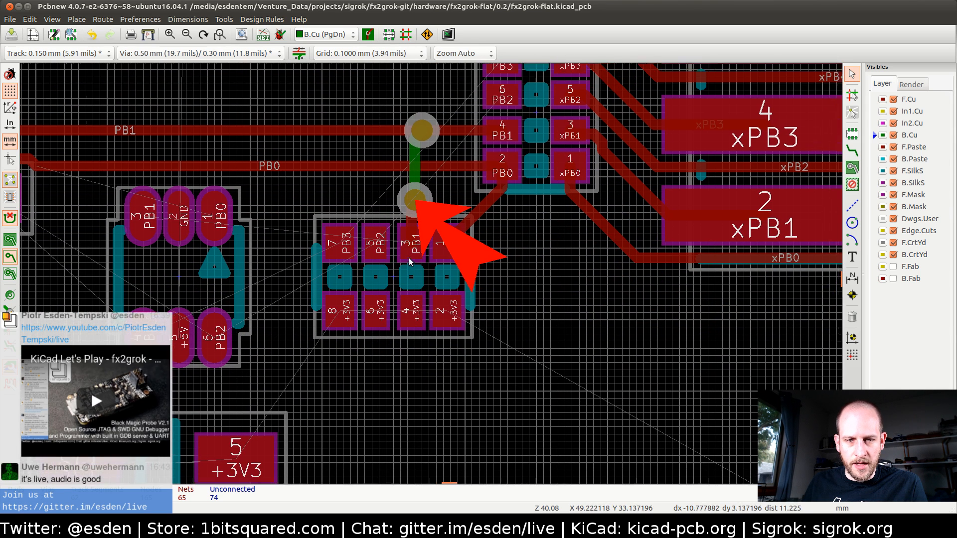
# - Delete the short PB1 track on F.Cu between pad 3 of the PB0–PB3 pull-up array and its via
pyautogui.click(414, 199)
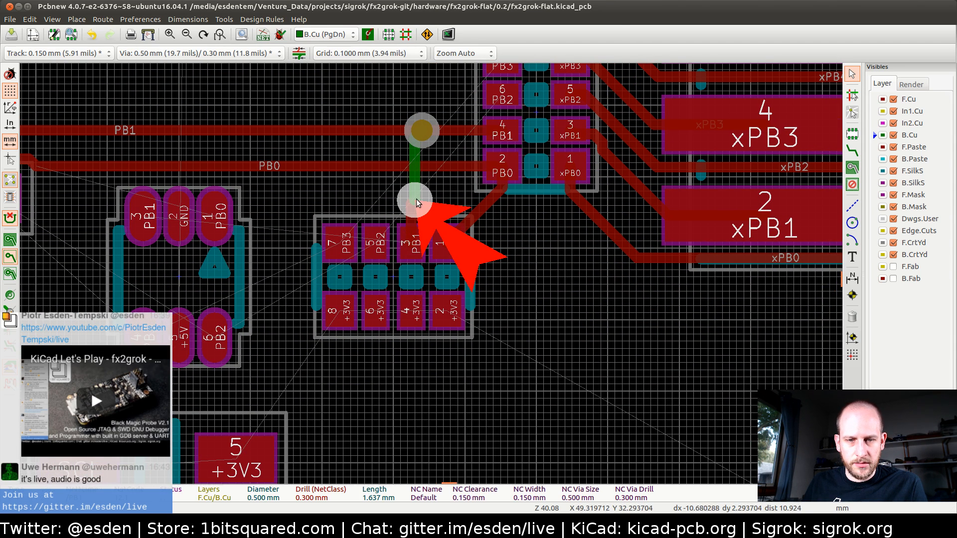
pyautogui.click(414, 230)
pyautogui.click(426, 262)
pyautogui.press('Delete')
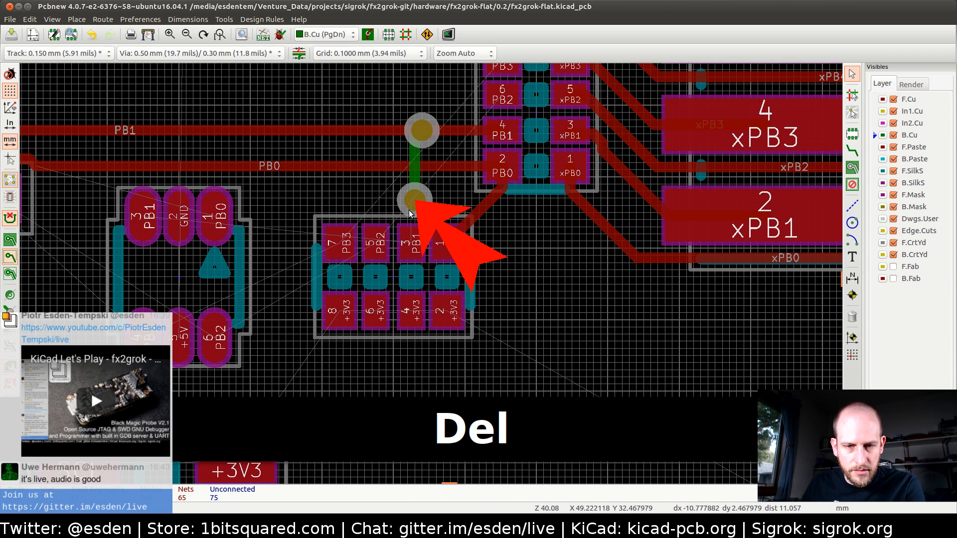
pyautogui.click(417, 222)
pyautogui.click(426, 244)
pyautogui.press('Delete')
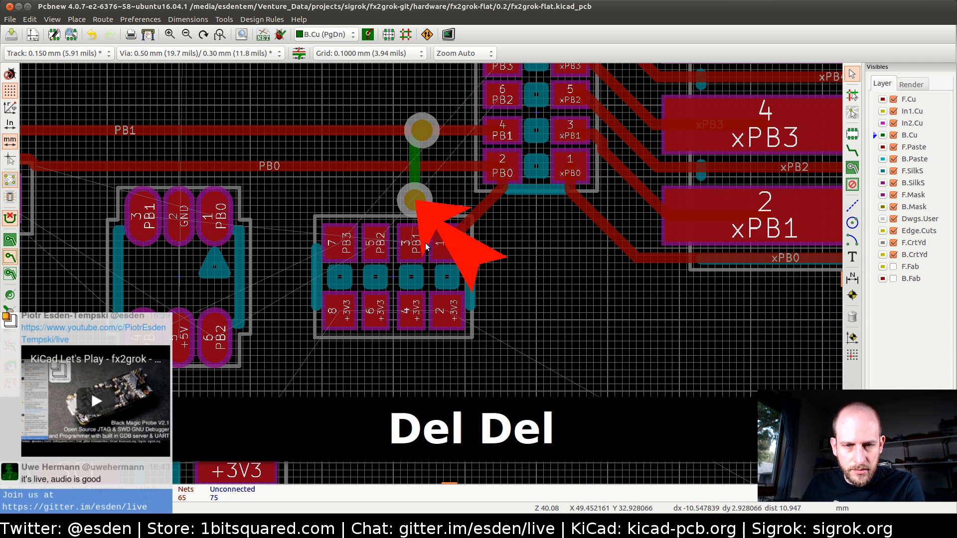
pyautogui.click(471, 223)
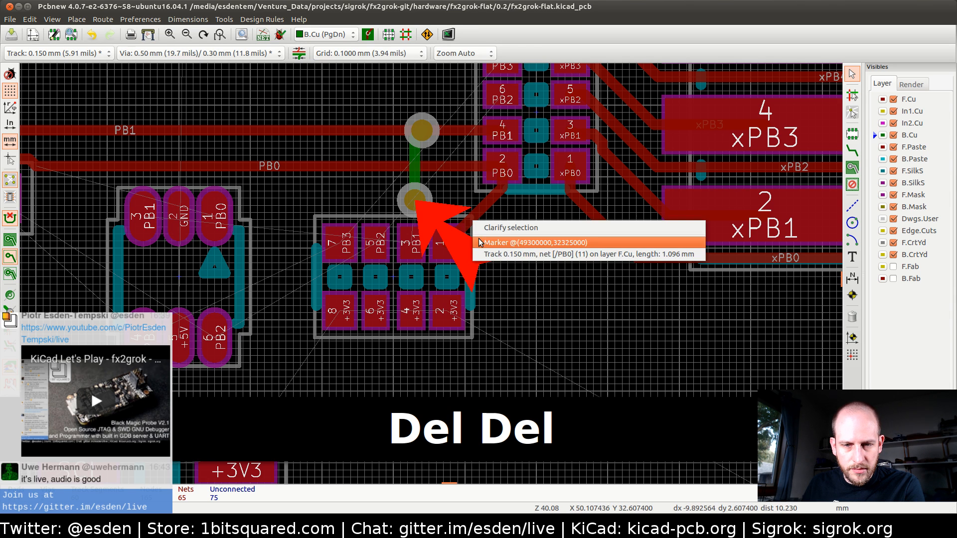
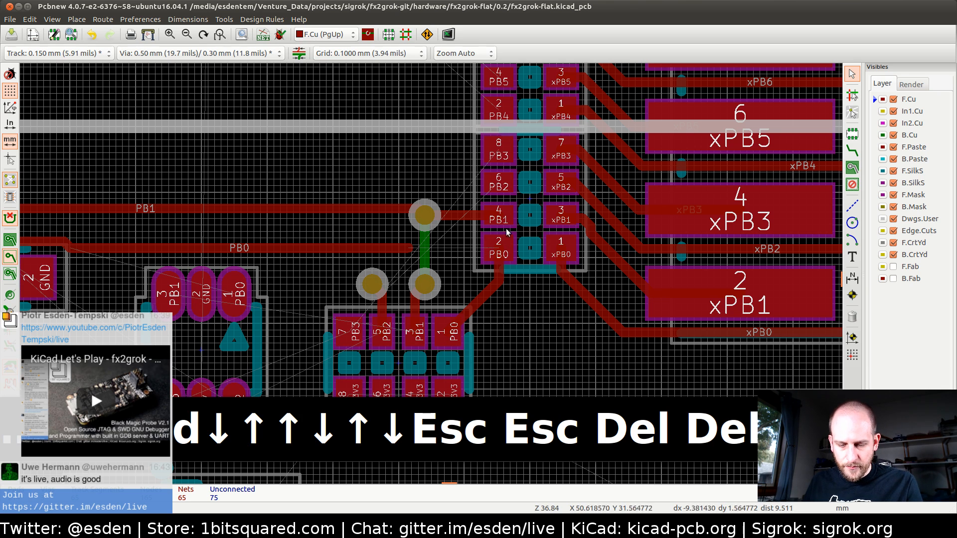
# - Reconnect the PB0 track on F.Cu to pad 2 of the lower series resistor array and rerun the design rule check with refilled zones
pyautogui.press('x')
pyautogui.click(452, 253)
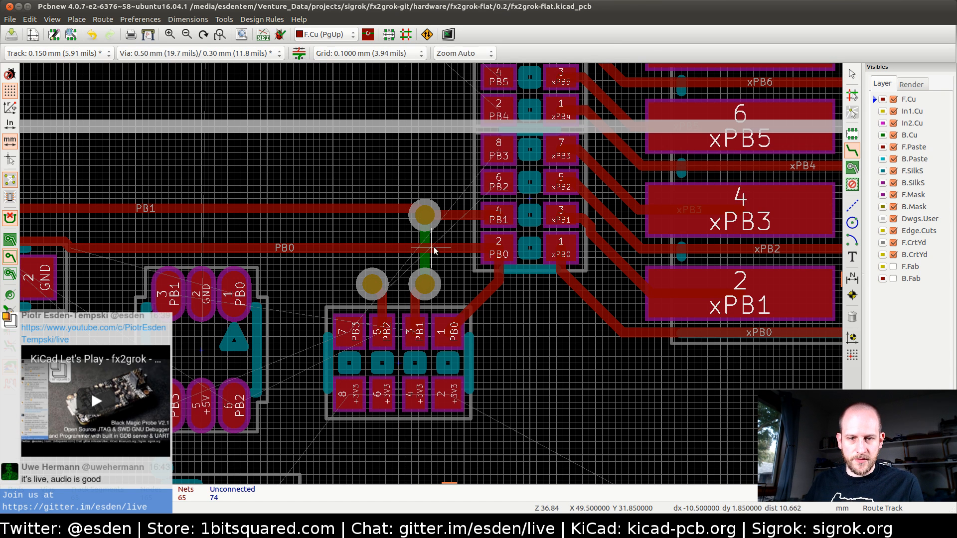
pyautogui.press('b')
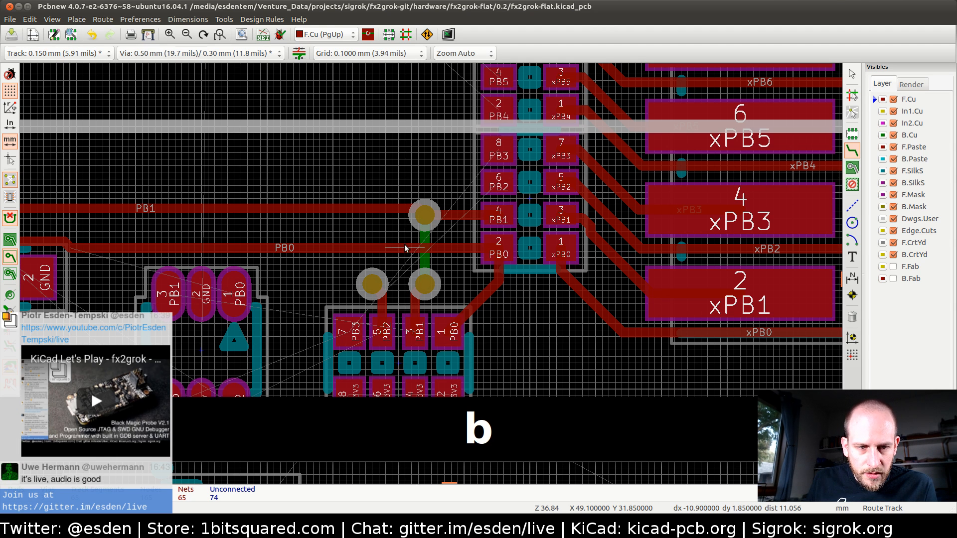
pyautogui.click(281, 33)
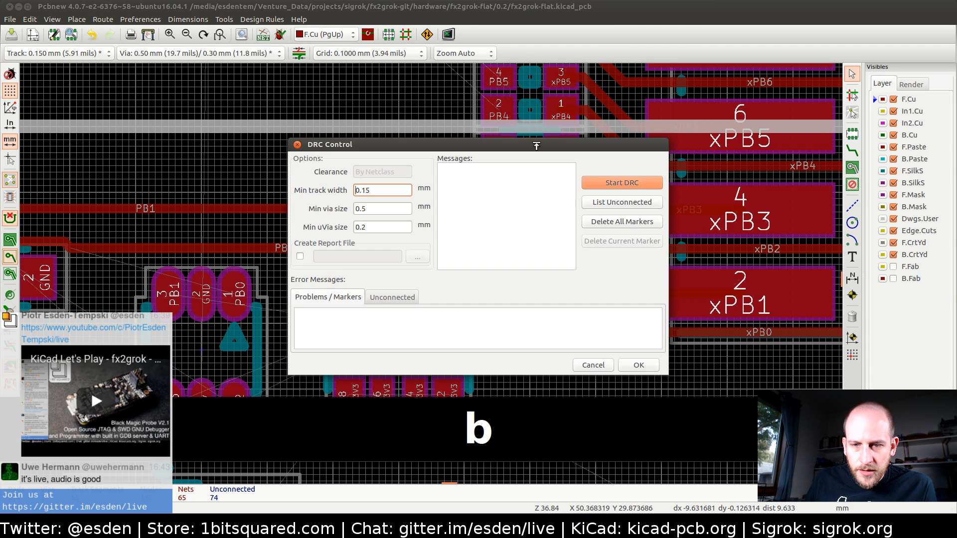
pyautogui.click(627, 182)
pyautogui.press('Escape')
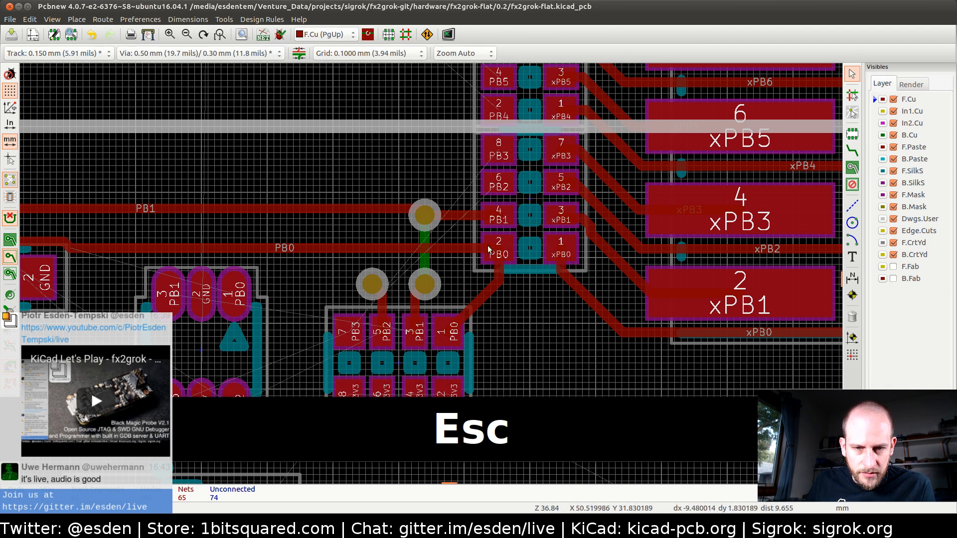
# - Route PB2 and PB3 on F.Cu from pads 6 and 8 of the lower series resistor array to the main chip's pins 20 and 21
pyautogui.scroll(2, 481, 264)
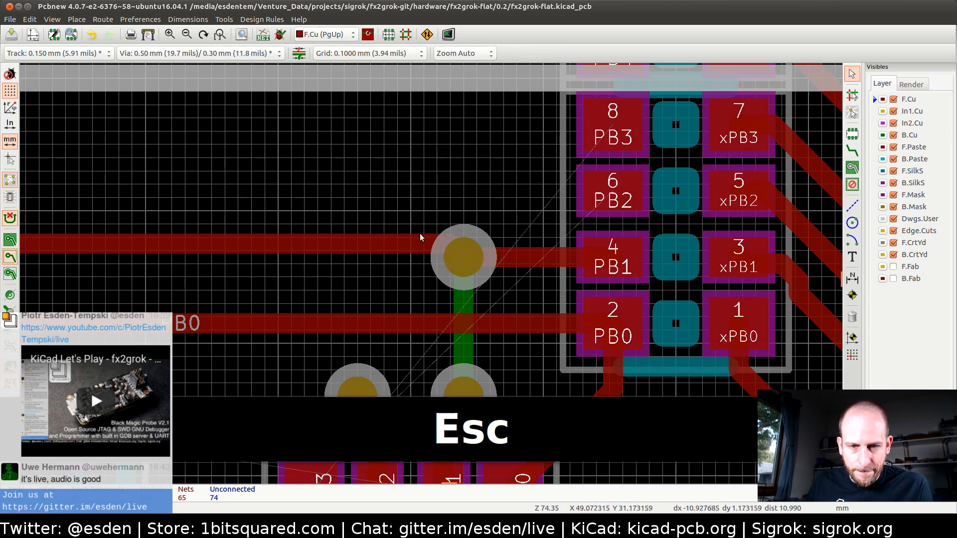
pyautogui.scroll(-5, 432, 277)
pyautogui.scroll(4, 432, 277)
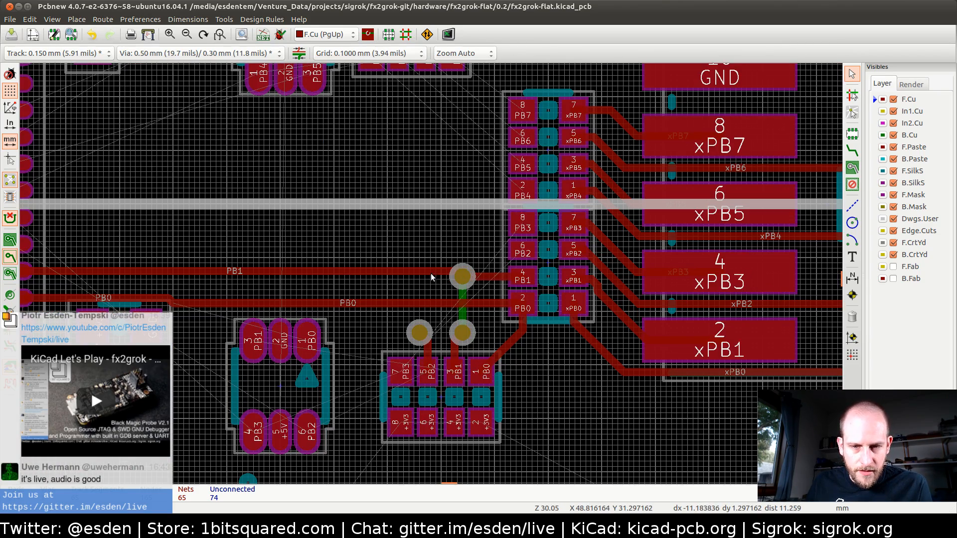
pyautogui.scroll(1, 431, 273)
pyautogui.scroll(-3, 430, 273)
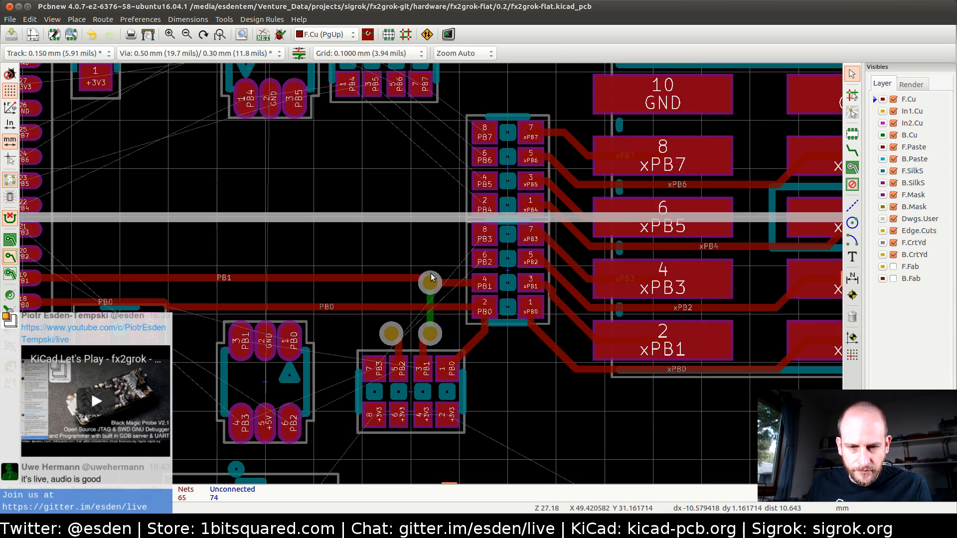
pyautogui.press('x')
pyautogui.click(482, 262)
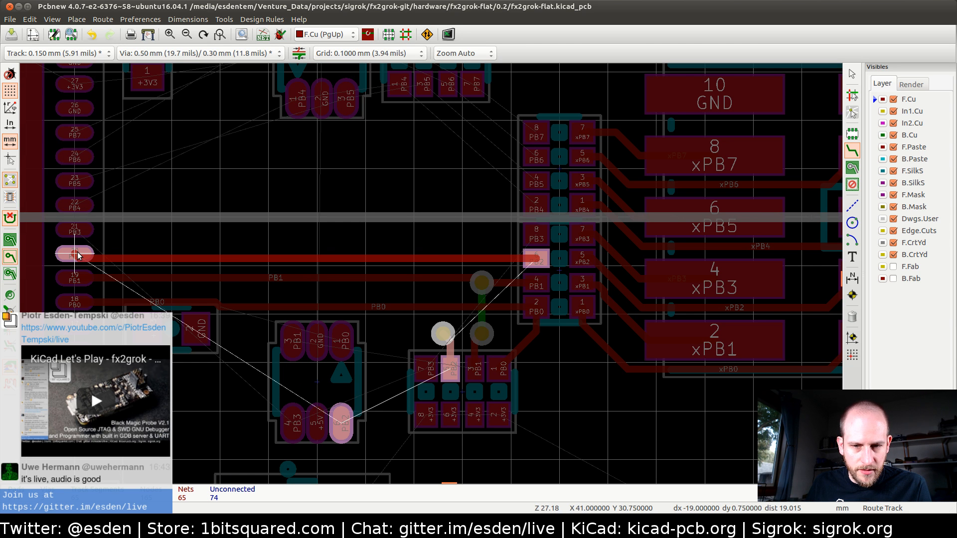
pyautogui.click(77, 255)
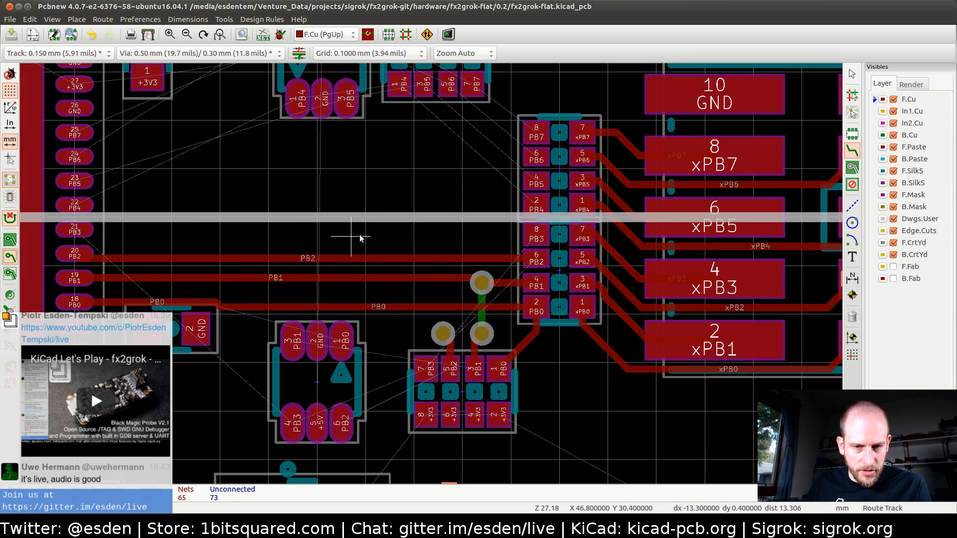
pyautogui.click(534, 239)
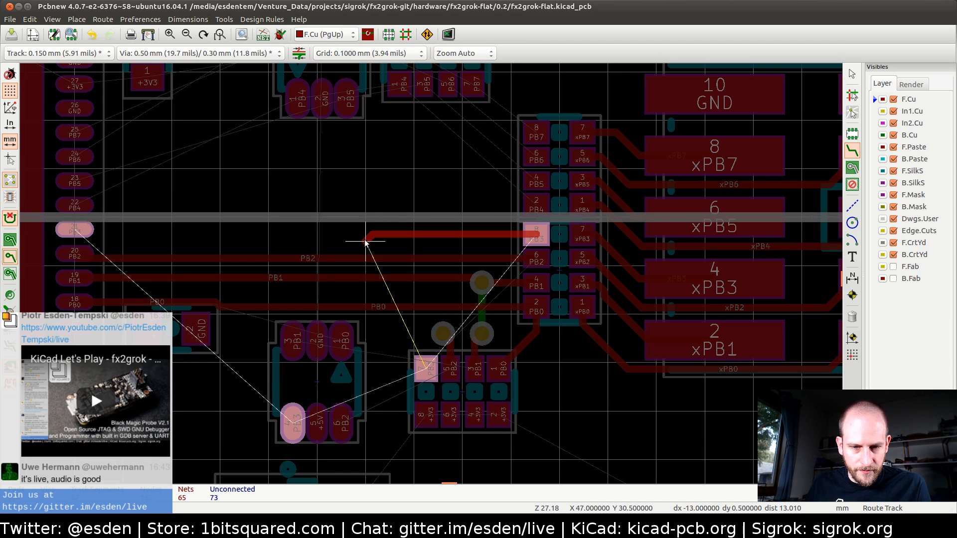
pyautogui.click(78, 233)
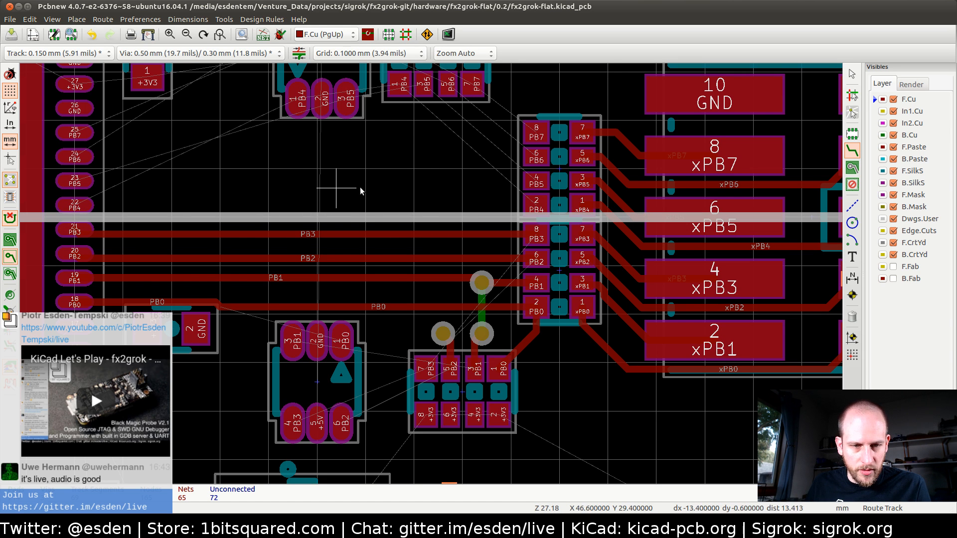
# - Route PB4–PB7 on F.Cu from pads 2, 4, 6 and 8 of the upper series resistor array to the main chip's pins 22–25
pyautogui.click(535, 206)
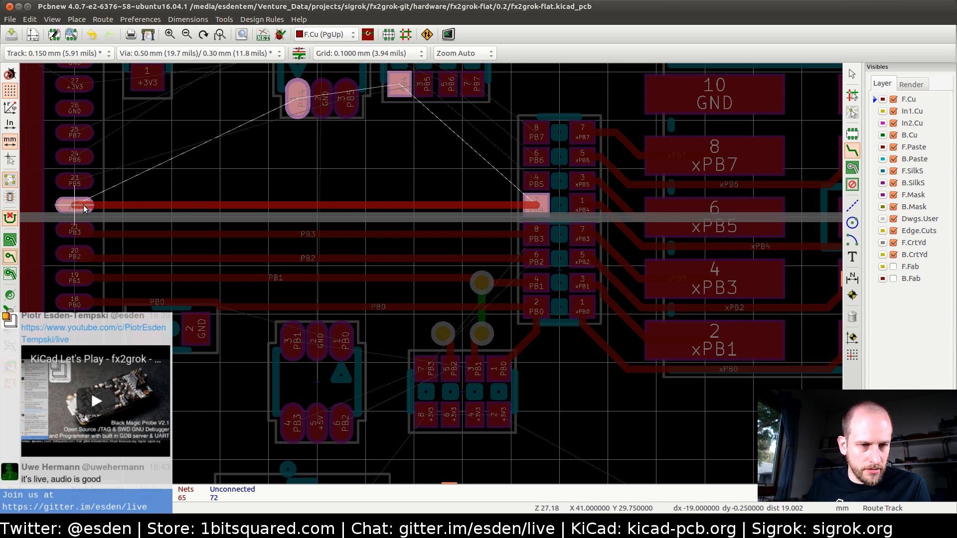
pyautogui.click(77, 205)
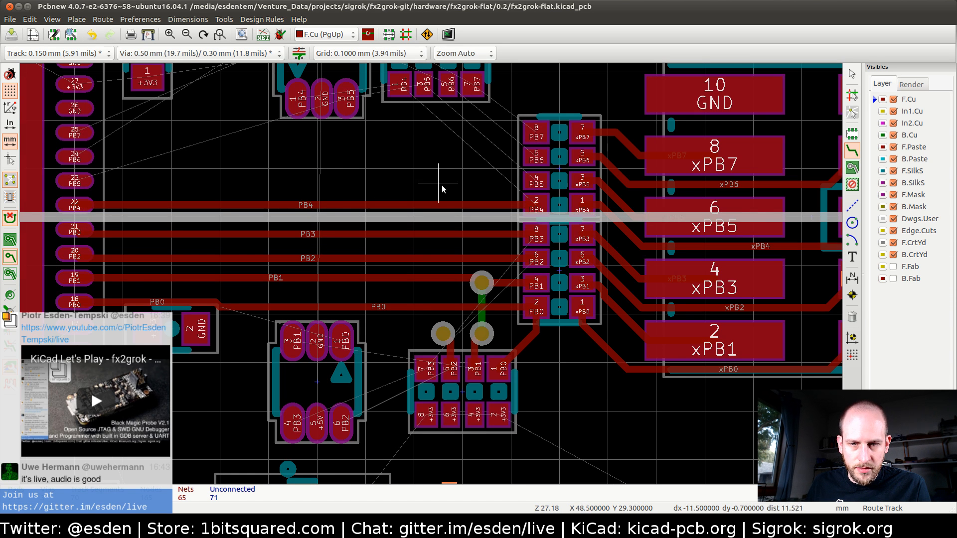
pyautogui.click(541, 187)
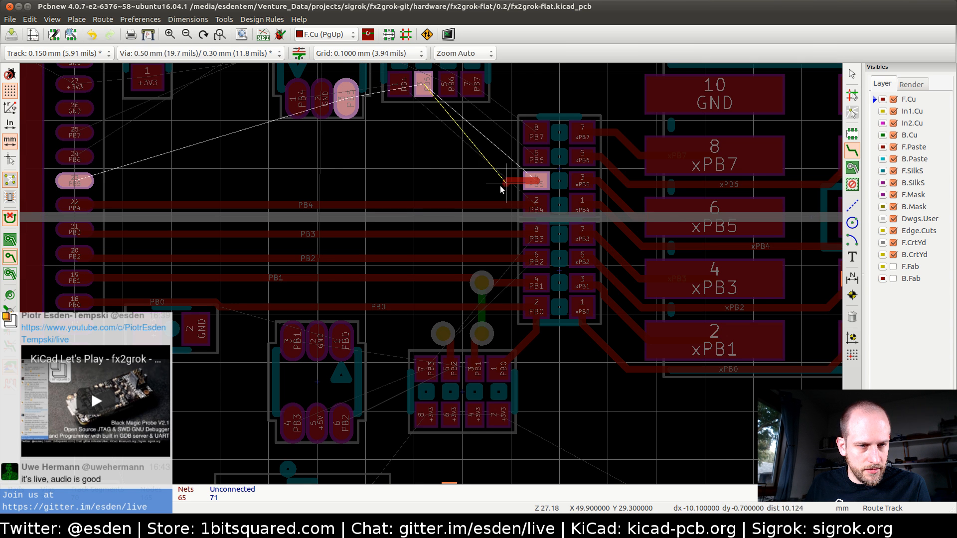
pyautogui.click(80, 183)
pyautogui.click(526, 165)
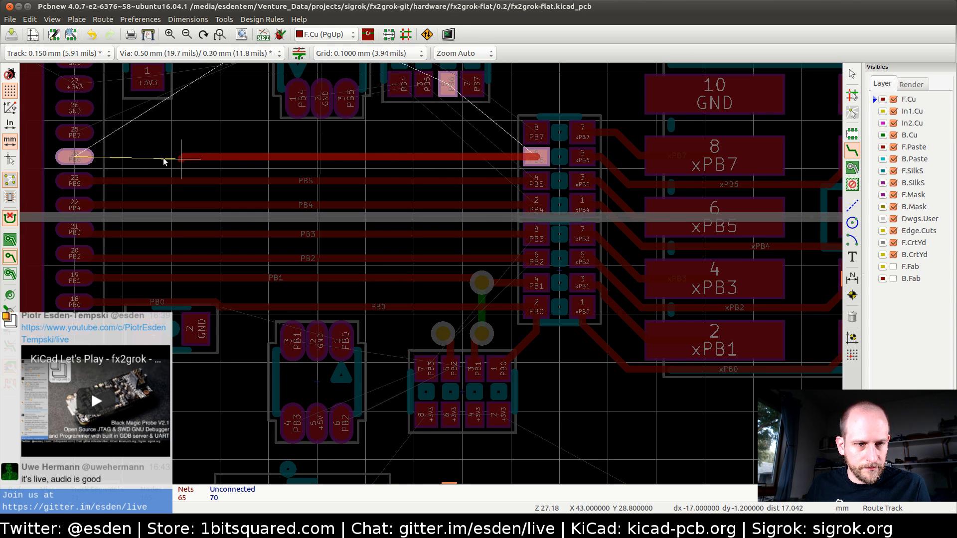
pyautogui.click(77, 158)
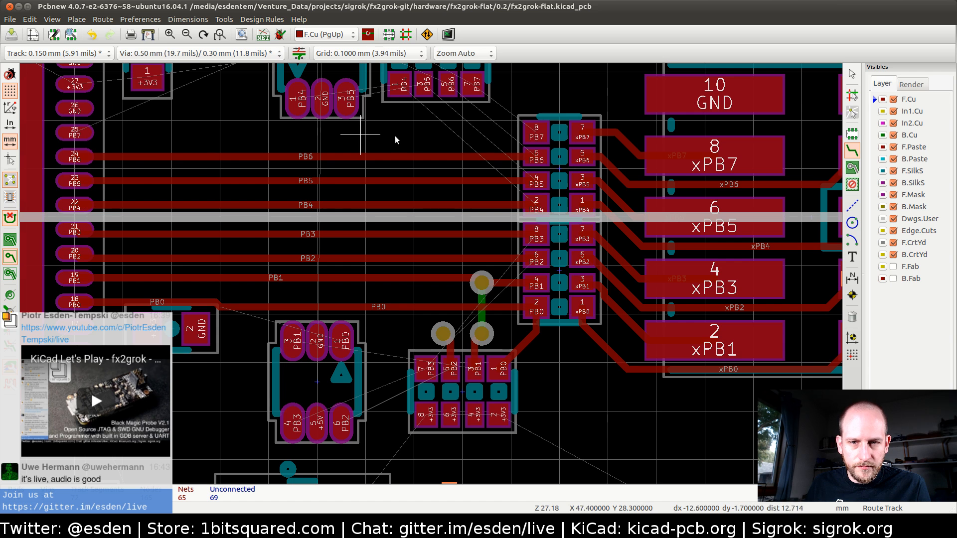
pyautogui.click(546, 139)
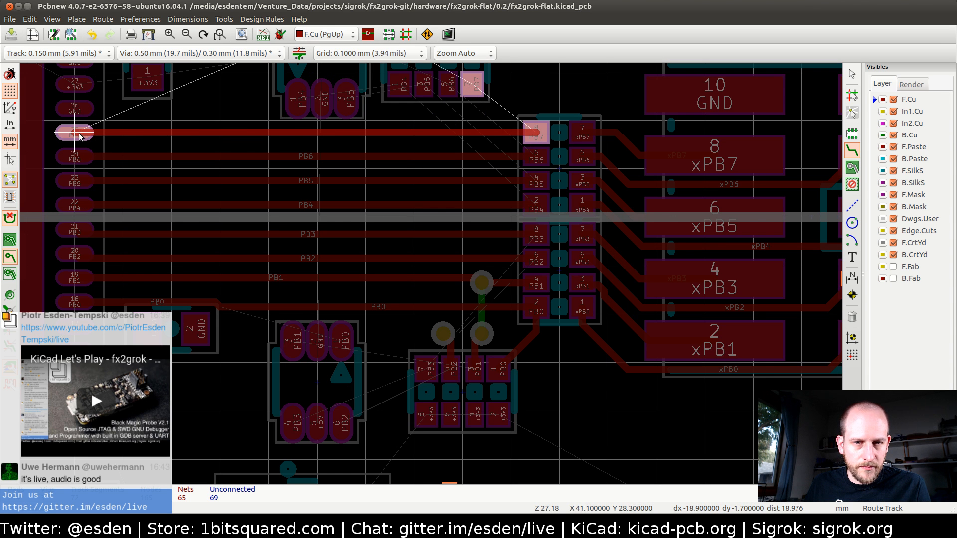
pyautogui.click(79, 134)
pyautogui.moveTo(378, 287); pyautogui.dragTo(308, 278, button='middle')
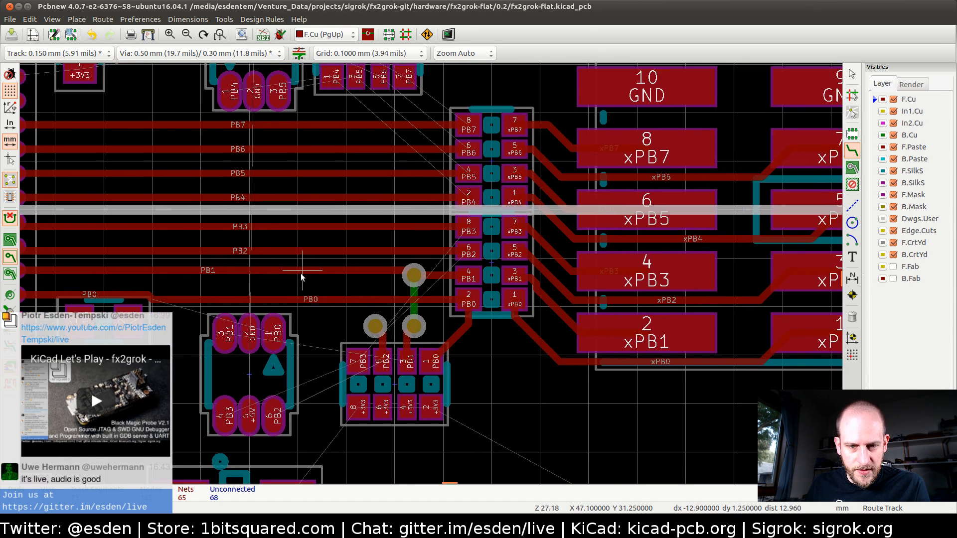
pyautogui.scroll(1, 294, 277)
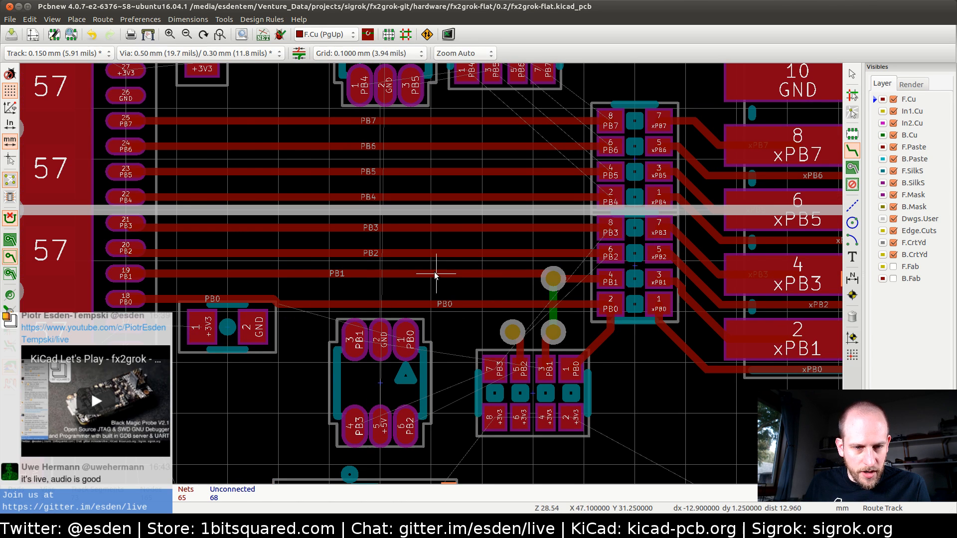
pyautogui.scroll(3, 584, 283)
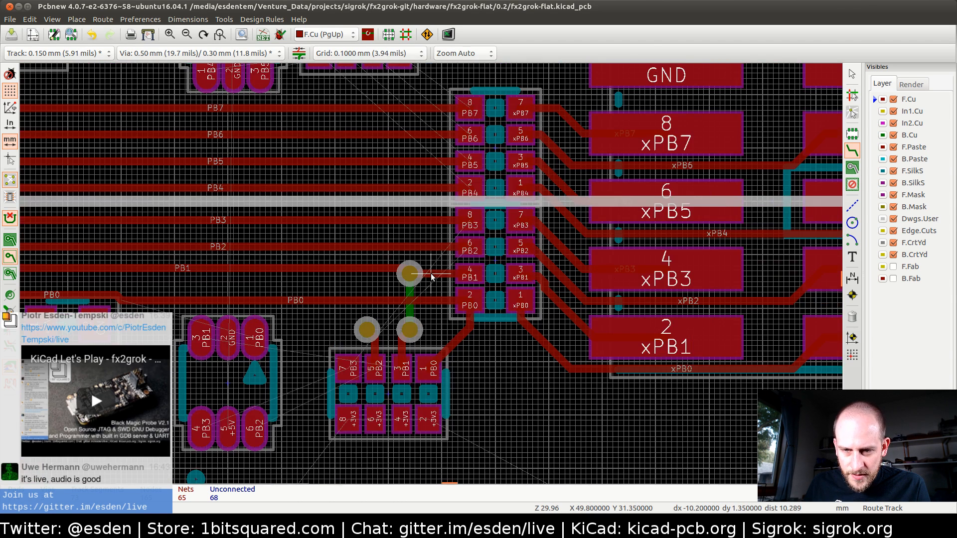
pyautogui.scroll(-3, 432, 275)
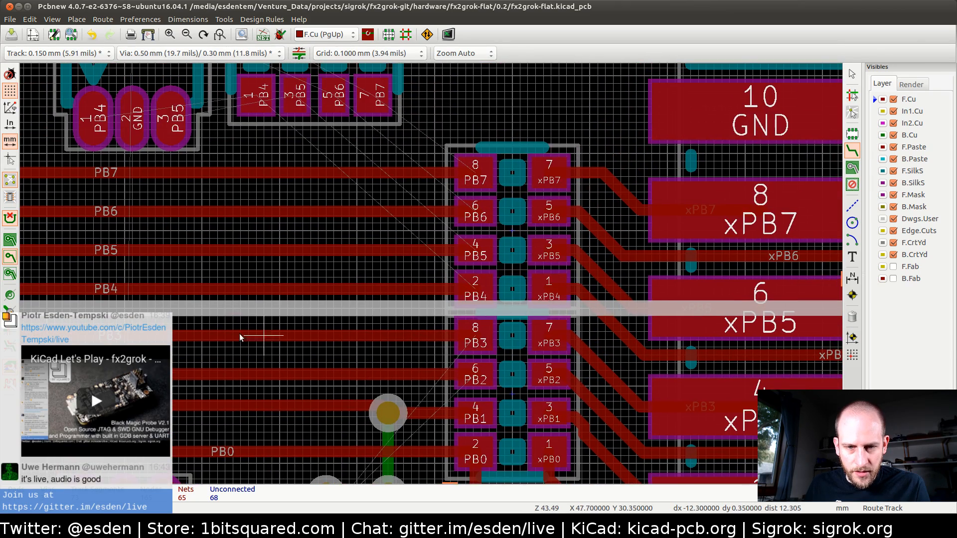
pyautogui.moveTo(240, 338); pyautogui.dragTo(336, 222, button='middle')
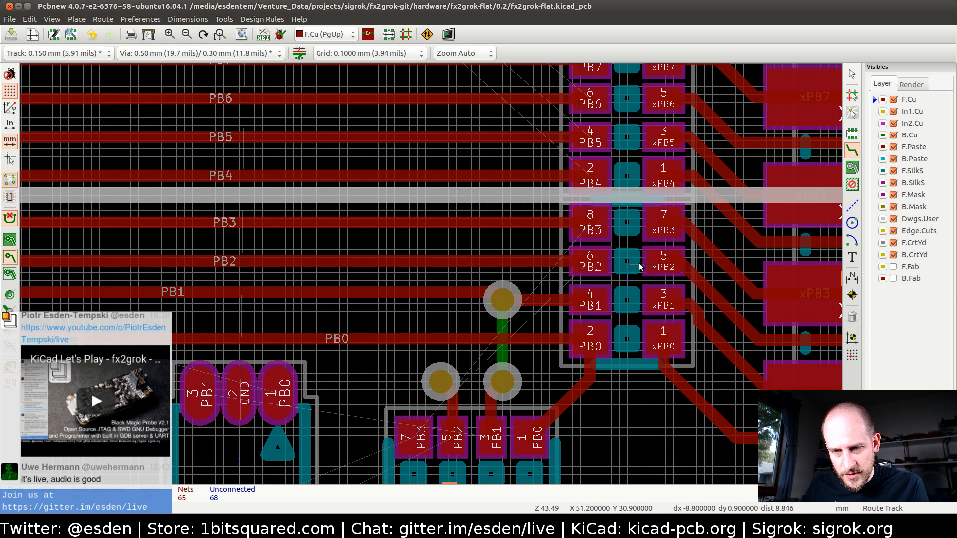
pyautogui.press('Escape')
pyautogui.click(627, 286)
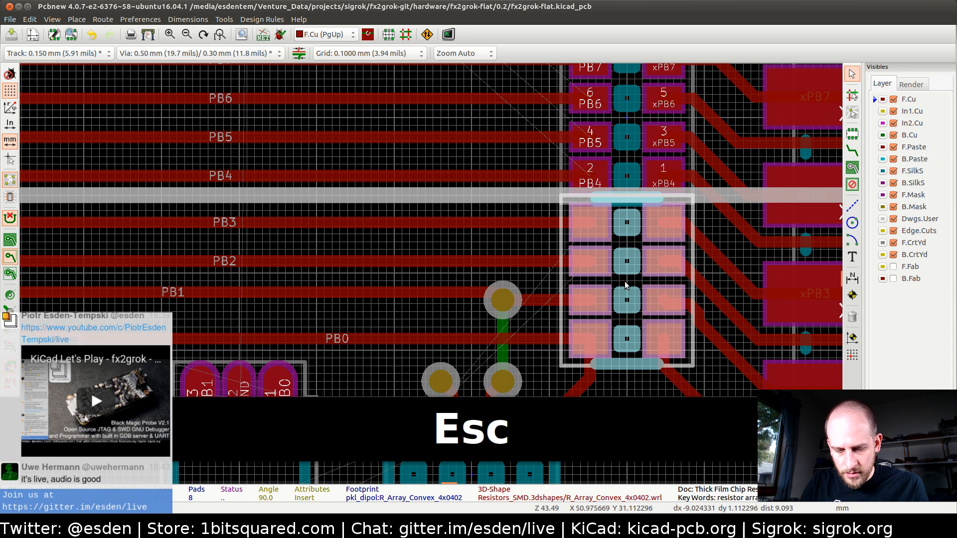
pyautogui.press('m')
pyautogui.press('Down')
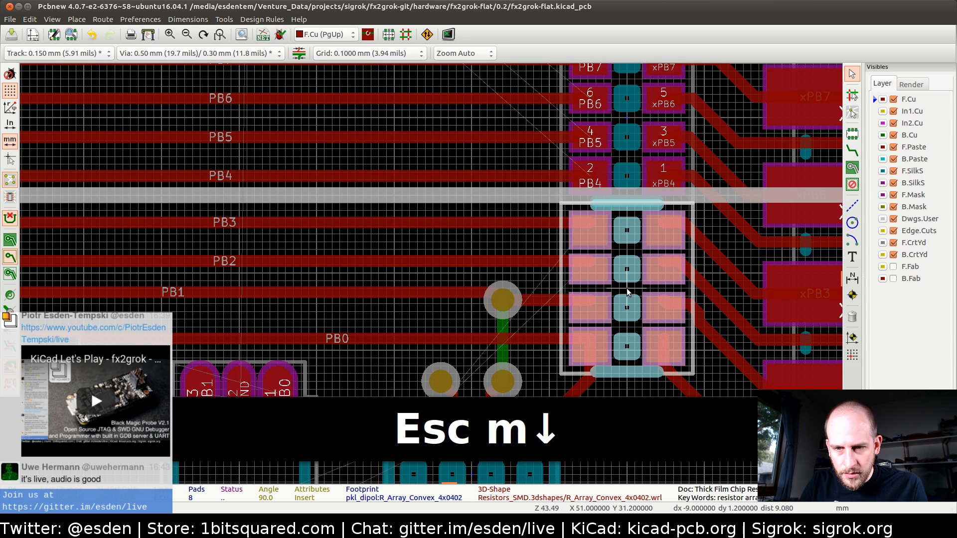
pyautogui.press('Up')
pyautogui.press('Escape')
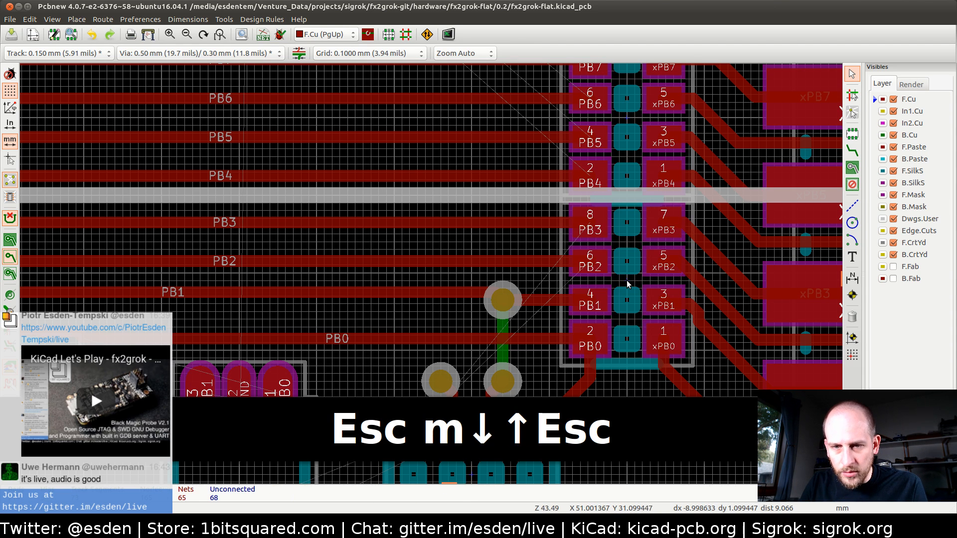
# - Move the upper 4x0402 resistor array (PB4–PB7) up by one 0.1 mm grid step
pyautogui.scroll(-1, 504, 238)
pyautogui.scroll(1, 341, 279)
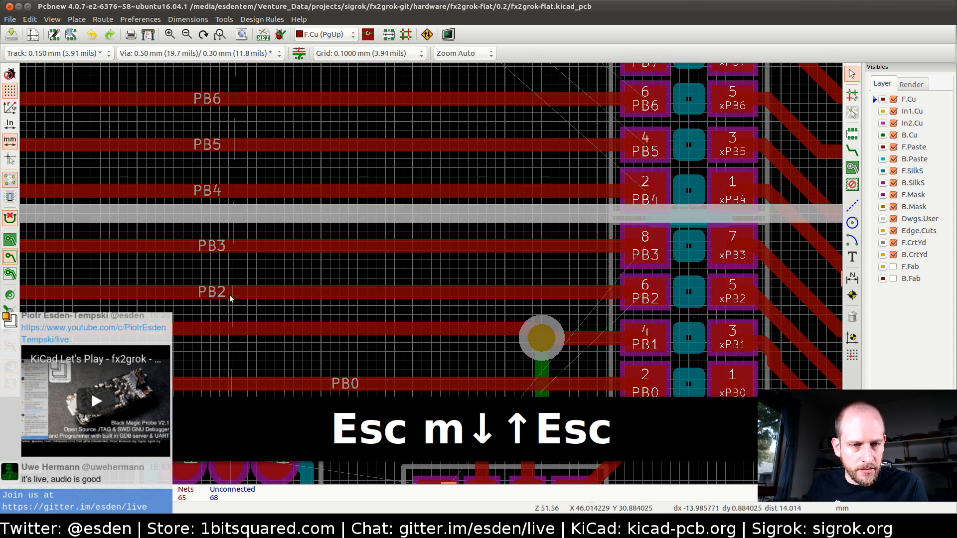
pyautogui.moveTo(172, 292); pyautogui.dragTo(80, 303, button='middle')
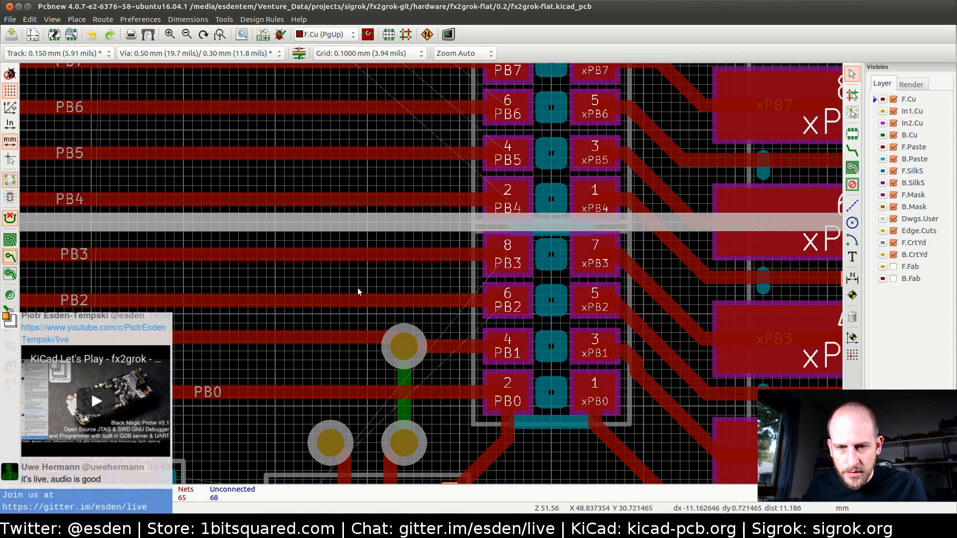
pyautogui.click(556, 327)
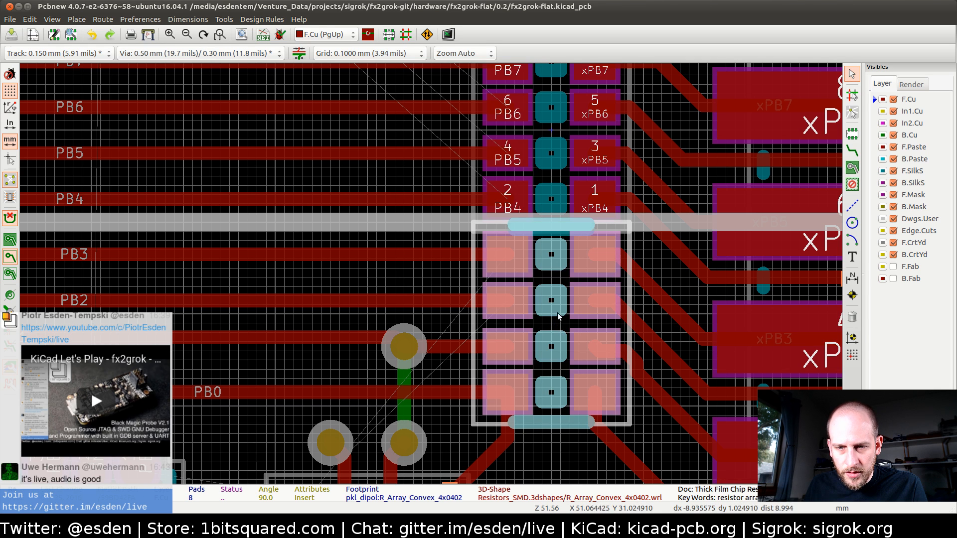
pyautogui.click(557, 165)
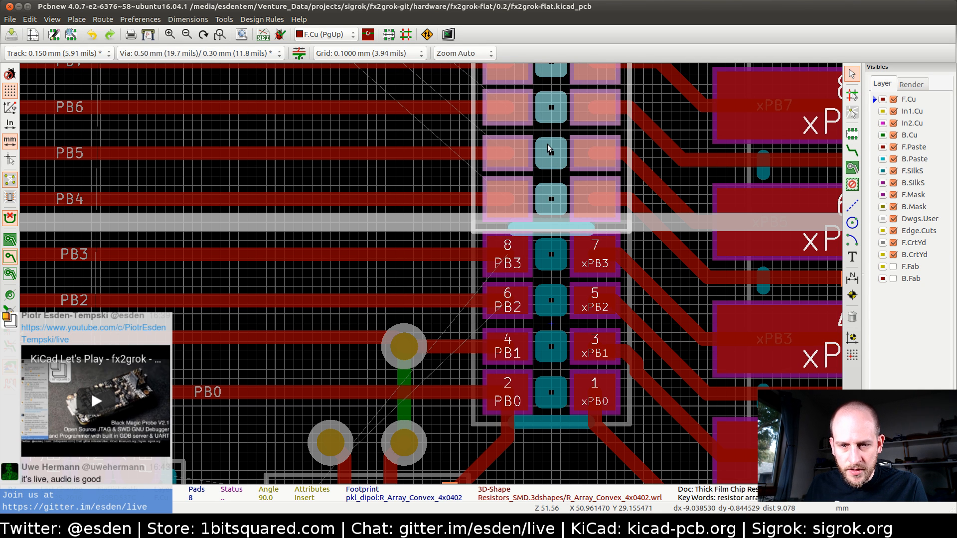
pyautogui.press('m')
pyautogui.press('Up')
pyautogui.press('Return')
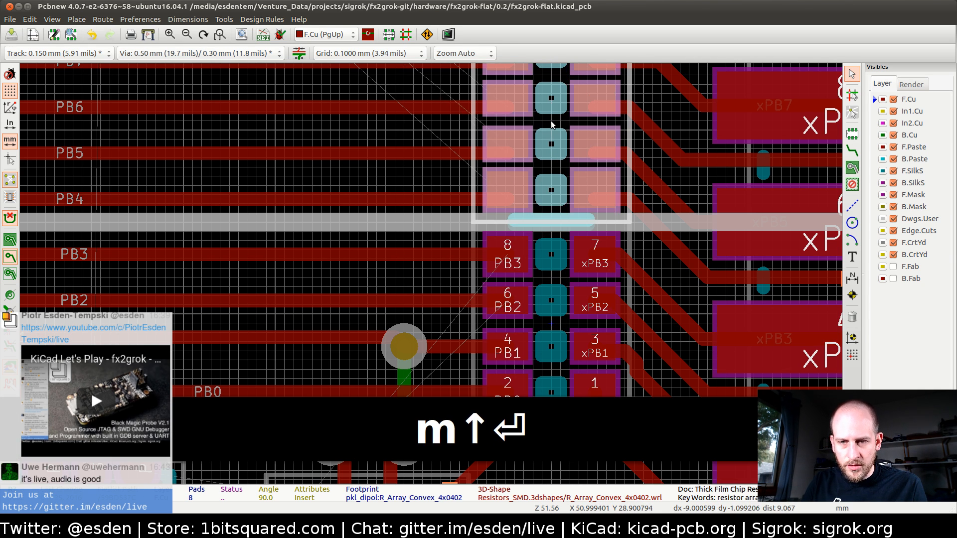
pyautogui.scroll(-3, 552, 124)
pyautogui.scroll(1, 537, 195)
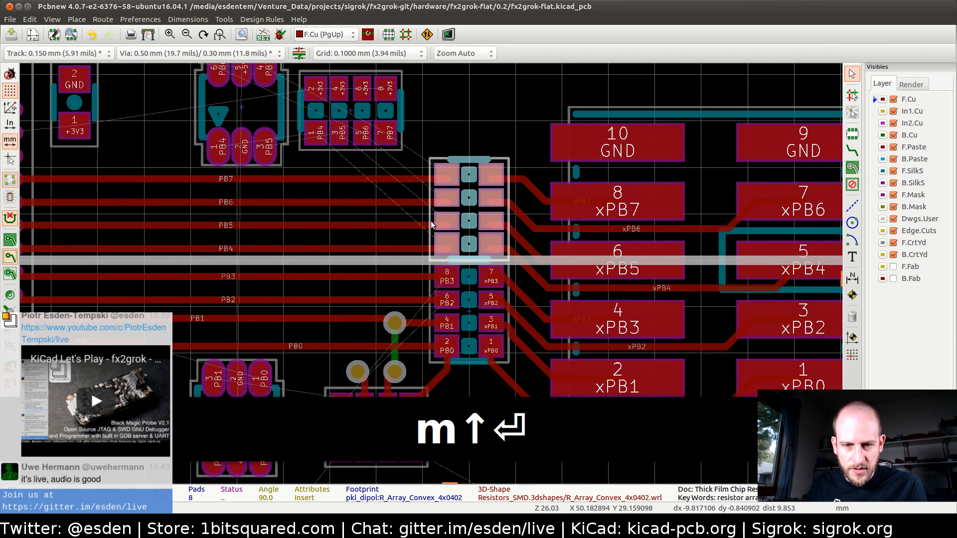
pyautogui.press('Escape')
# - Delete the xPB7, xPB6, xPB5 and xPB4 tracks between the upper resistor array and the connector pads
pyautogui.press('u')
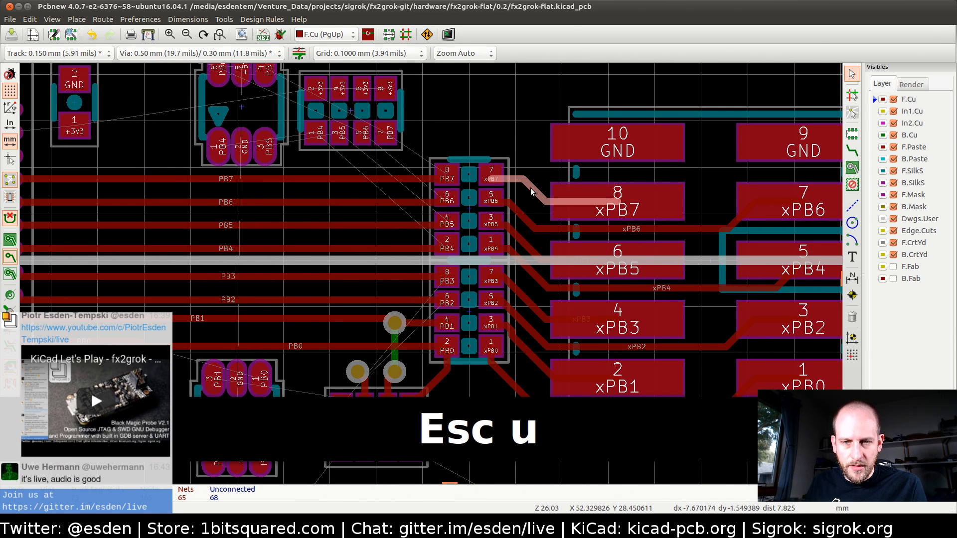
pyautogui.press('Delete')
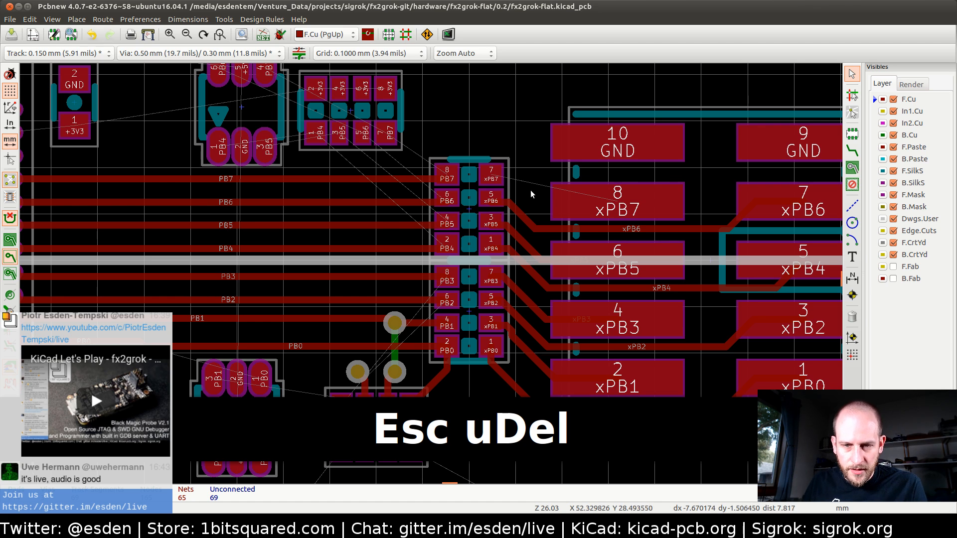
pyautogui.press('u')
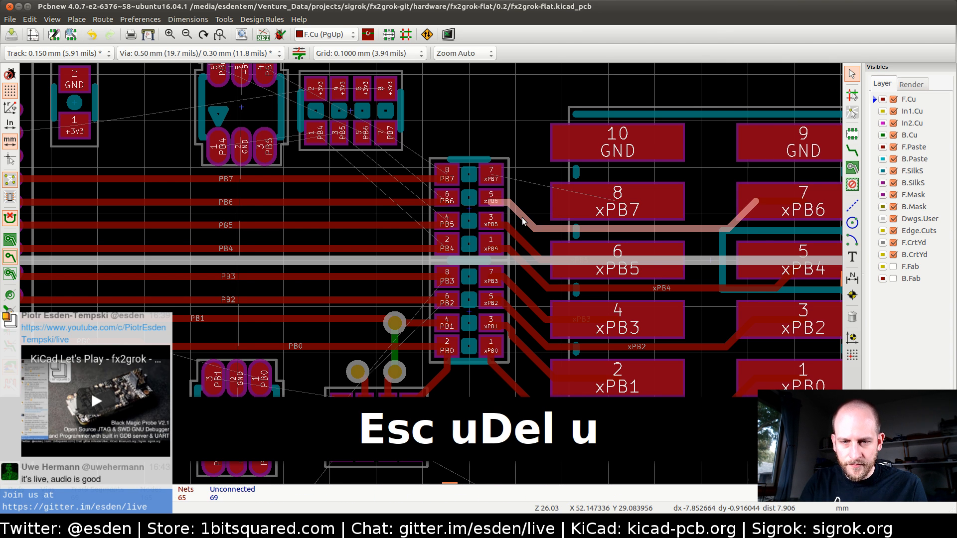
pyautogui.press('Delete')
pyautogui.press('u')
pyautogui.press('Delete')
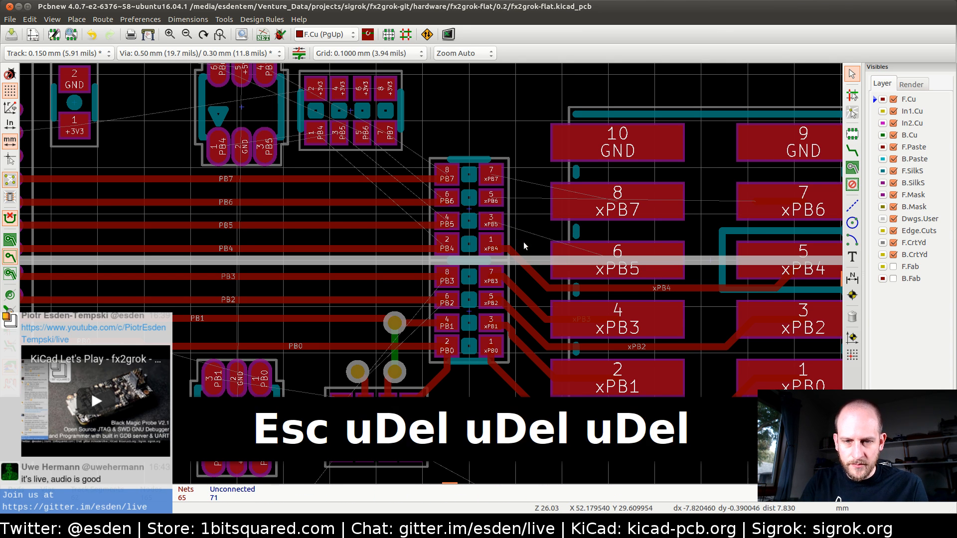
pyautogui.press('u')
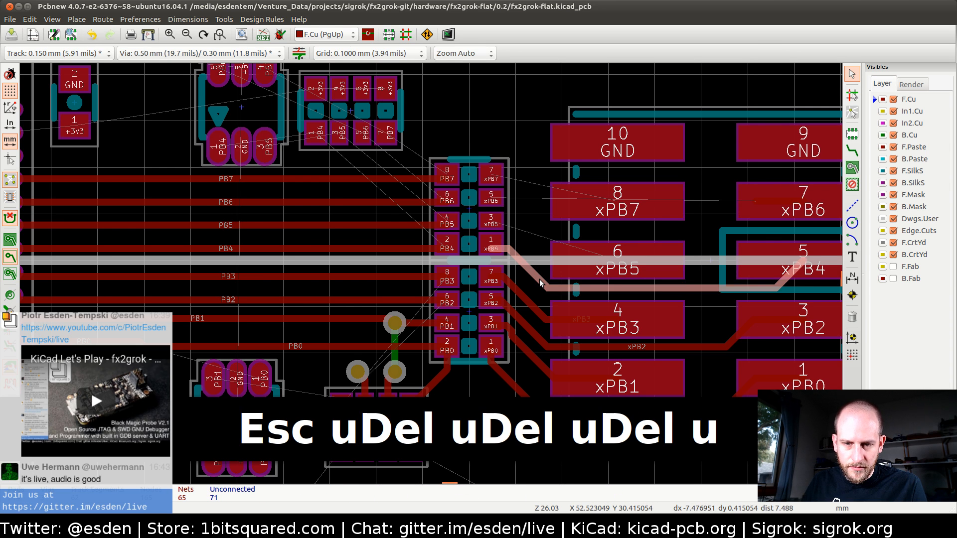
pyautogui.press('Delete')
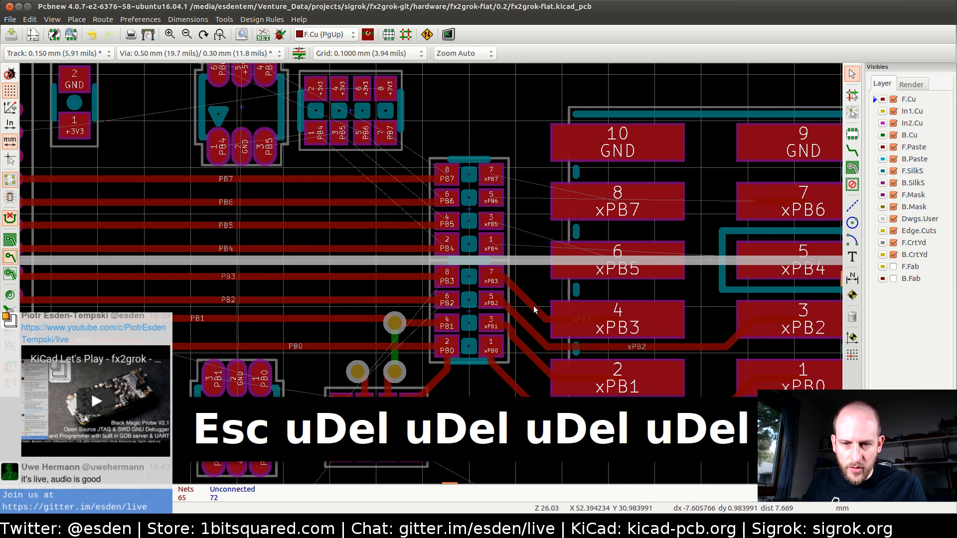
# - Delete the xPB3, xPB2 and xPB1 tracks running from the lower resistor array toward the connector
pyautogui.press('u')
pyautogui.press('Delete')
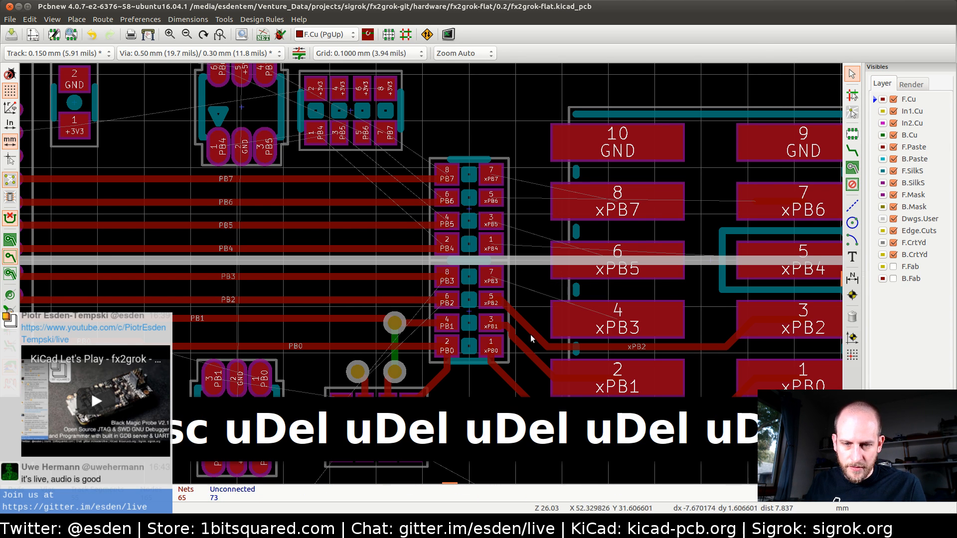
pyautogui.press('u')
pyautogui.press('Delete')
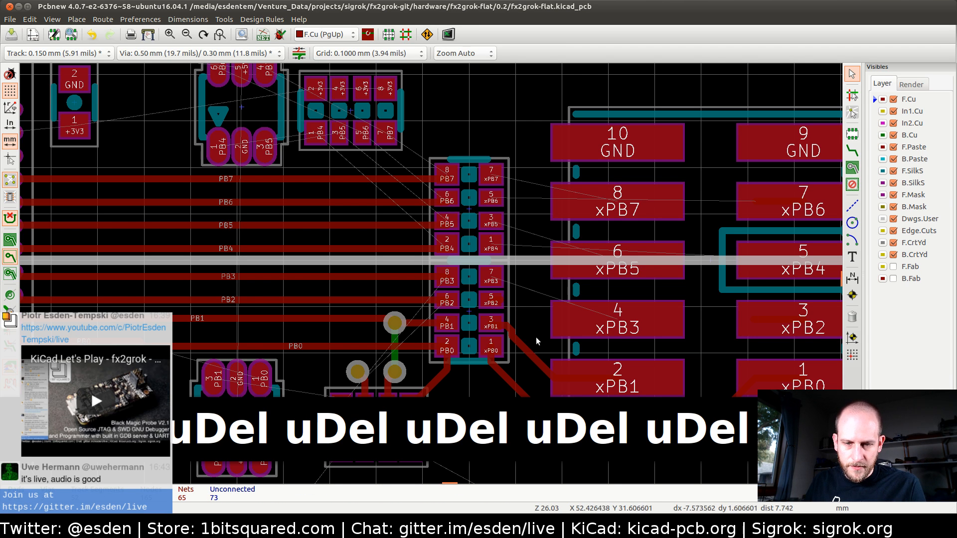
pyautogui.press('u')
pyautogui.press('Delete')
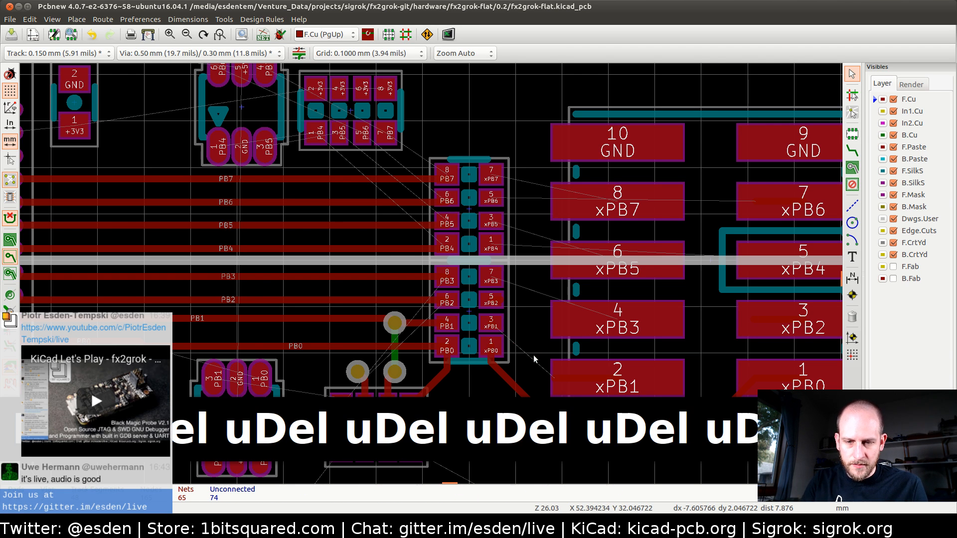
# - Delete the leftover track segment on the xPB1 connector pad and the whole xPB0 track
pyautogui.click(561, 378)
pyautogui.press('e')
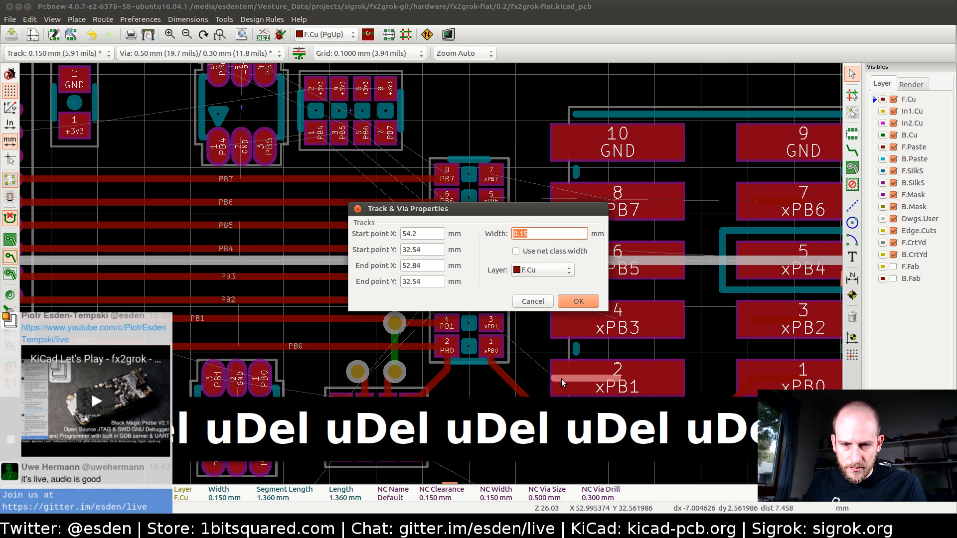
pyautogui.press('Escape')
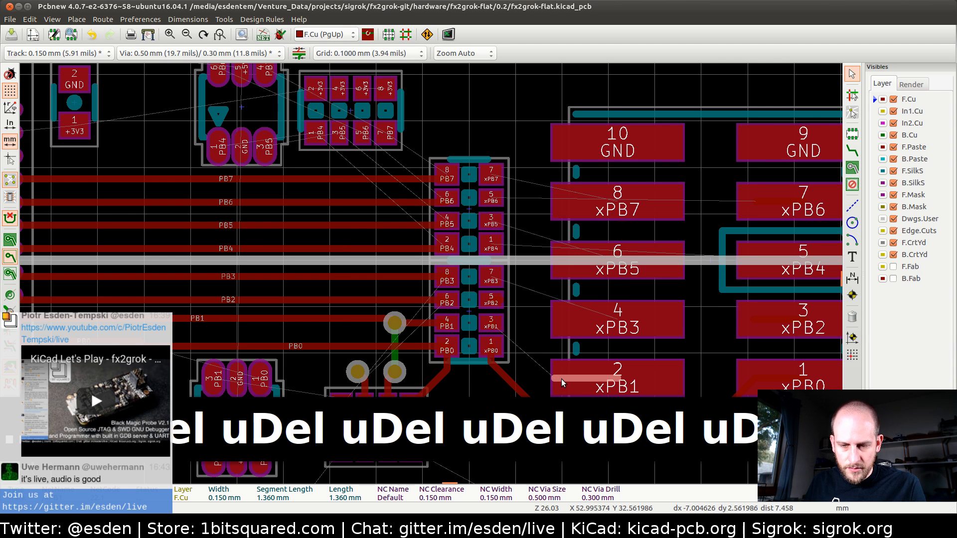
pyautogui.press('Delete')
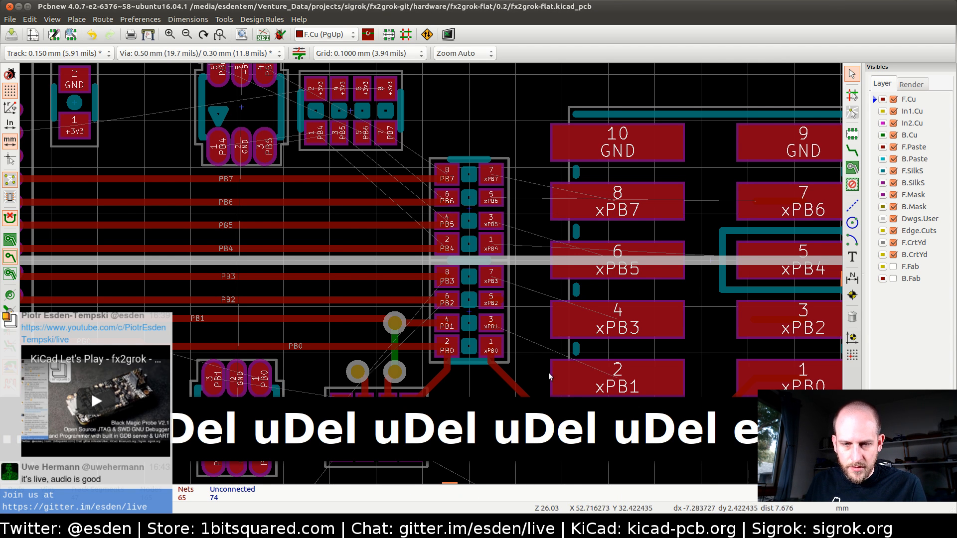
pyautogui.moveTo(515, 333); pyautogui.dragTo(527, 277, button='middle')
pyautogui.click(530, 334)
pyautogui.press('i')
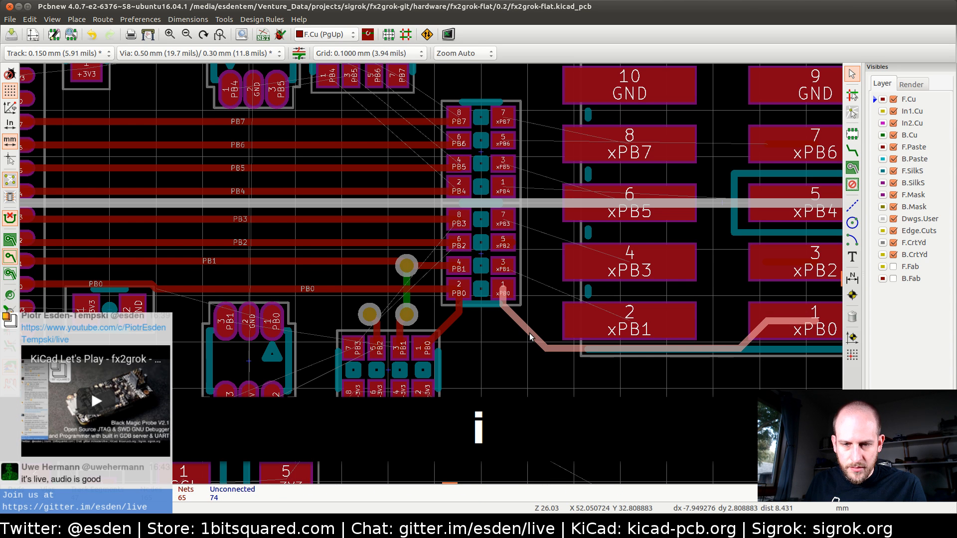
pyautogui.press('Delete')
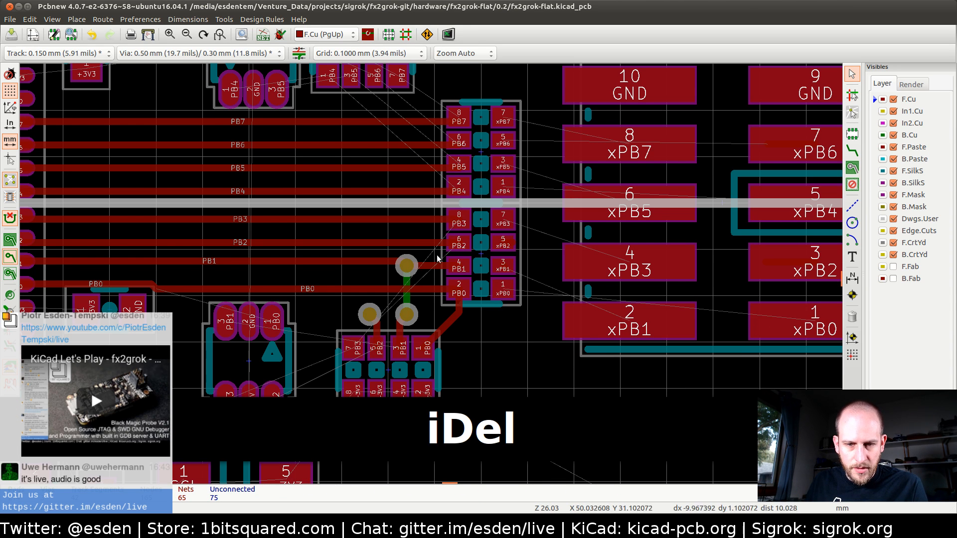
# - Delete the long PB0, PB2 and PB3 track segments and the short PB1 segment between the via and the lower resistor array
pyautogui.click(442, 288)
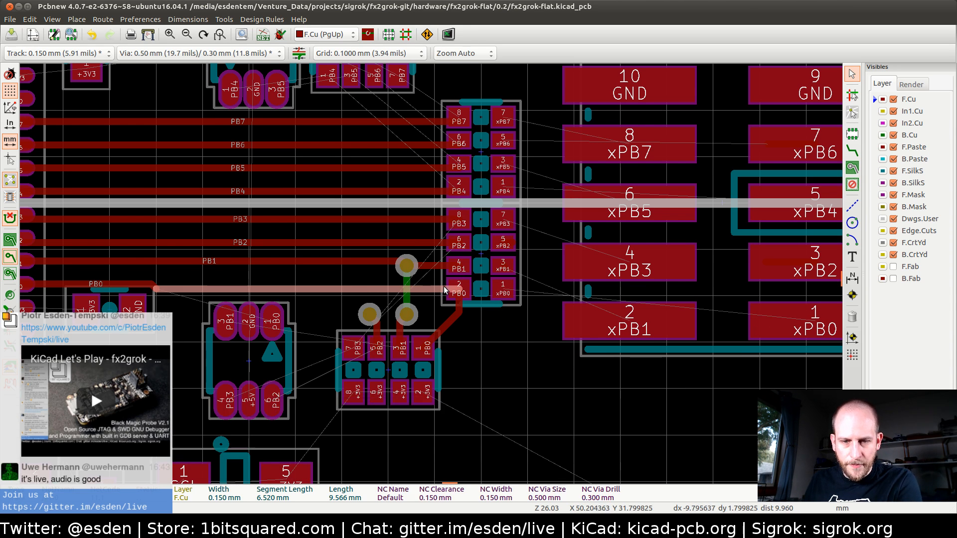
pyautogui.press('Delete')
pyautogui.click(443, 266)
pyautogui.press('Delete')
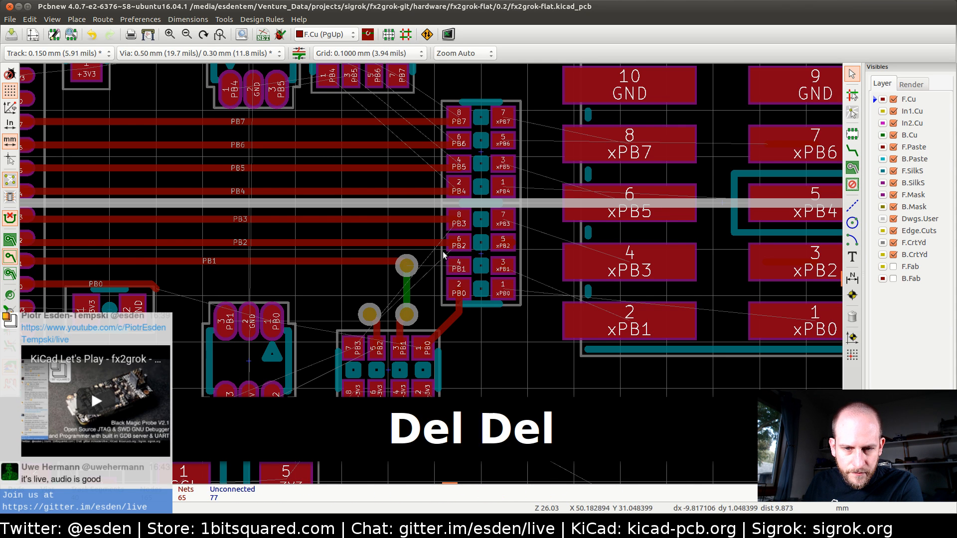
pyautogui.click(441, 243)
pyautogui.press('Delete')
pyautogui.click(439, 220)
pyautogui.press('Delete')
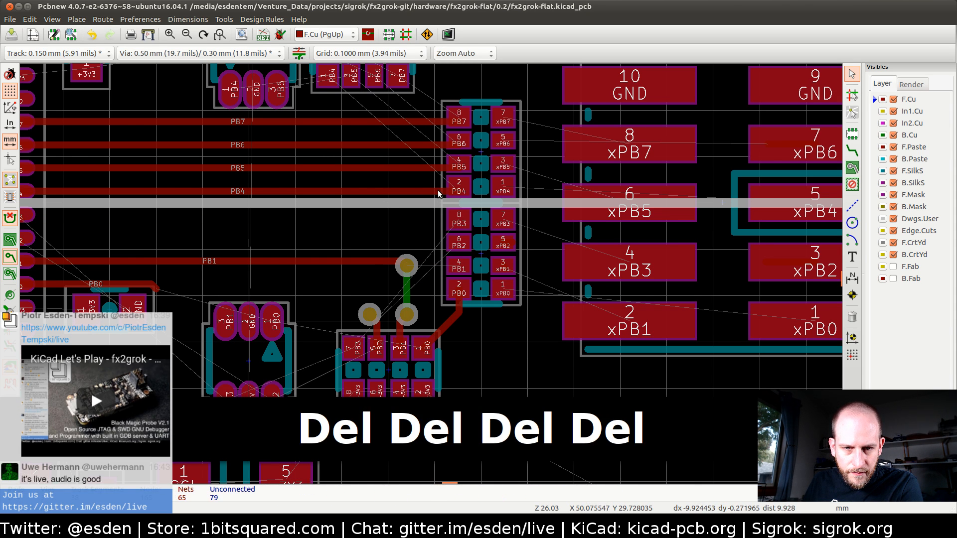
# - Delete the PB4, PB5, PB6 and PB7 tracks leading to the upper resistor array
pyautogui.click(439, 192)
pyautogui.press('Delete')
pyautogui.click(459, 187)
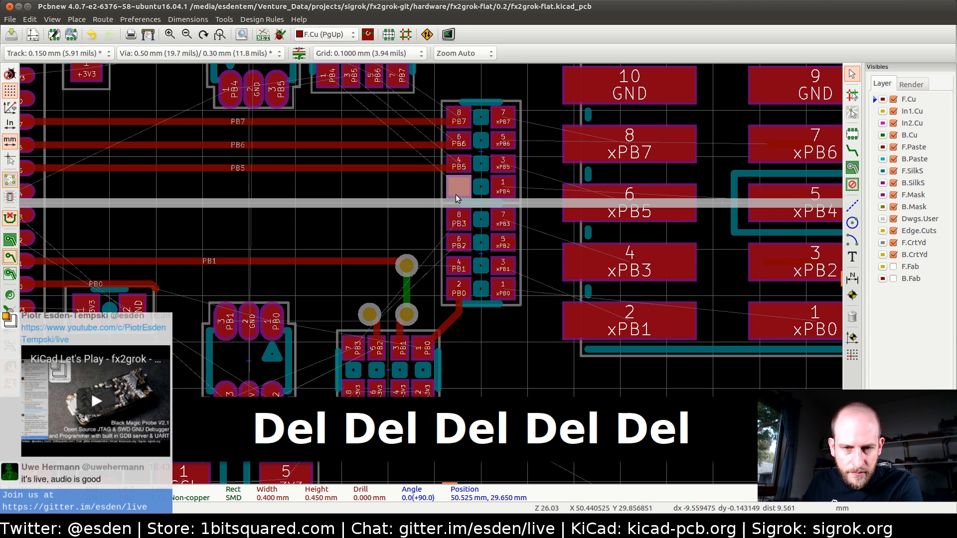
pyautogui.click(400, 167)
pyautogui.press('Delete')
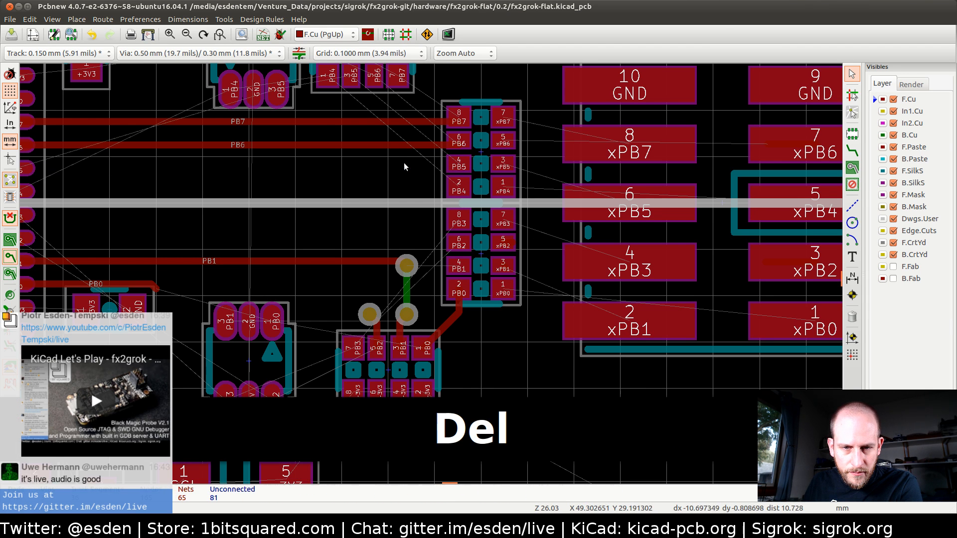
pyautogui.press('Delete')
pyautogui.click(412, 119)
pyautogui.press('Delete')
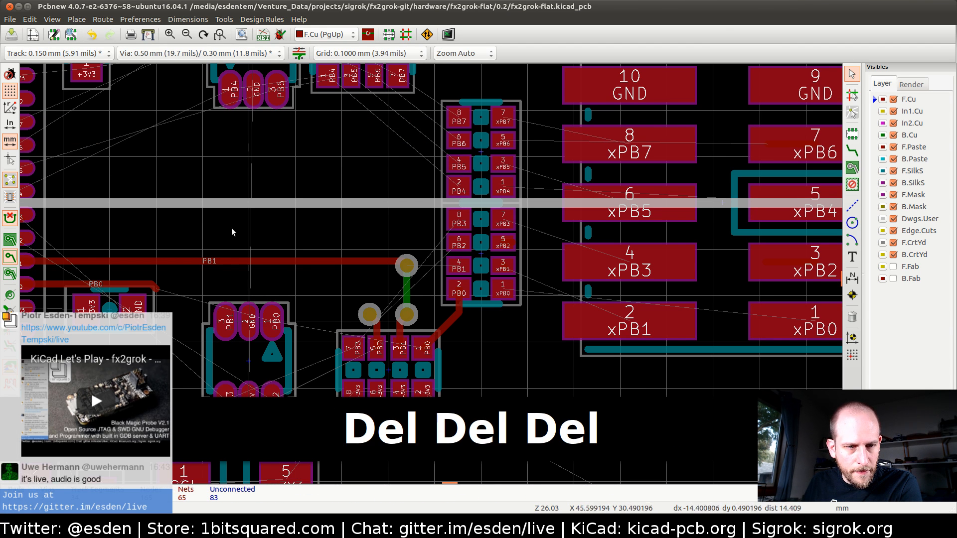
# - Delete the long PB1 track and the 0.141 mm PB1 track stub at its via, keeping the via
pyautogui.click(292, 260)
pyautogui.press('Delete')
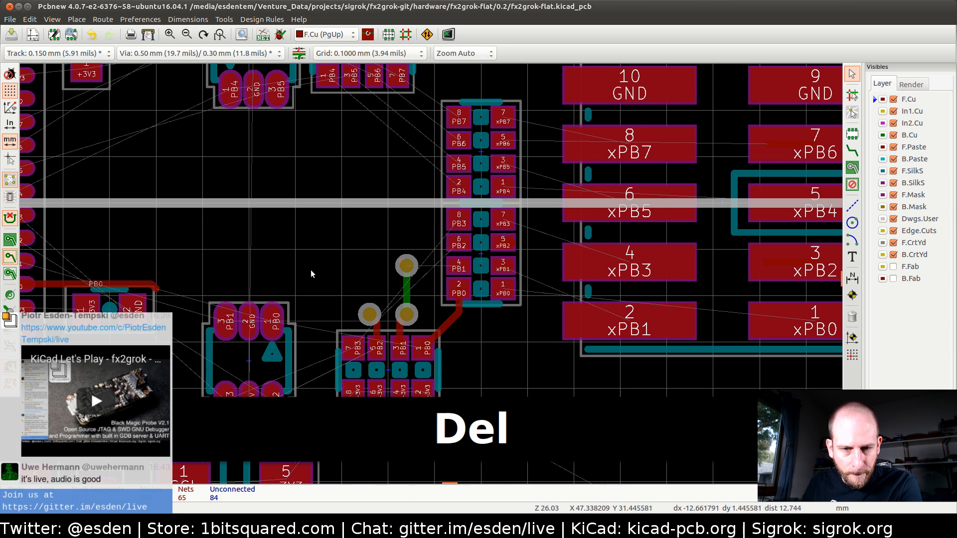
pyautogui.scroll(4, 413, 266)
pyautogui.click(431, 259)
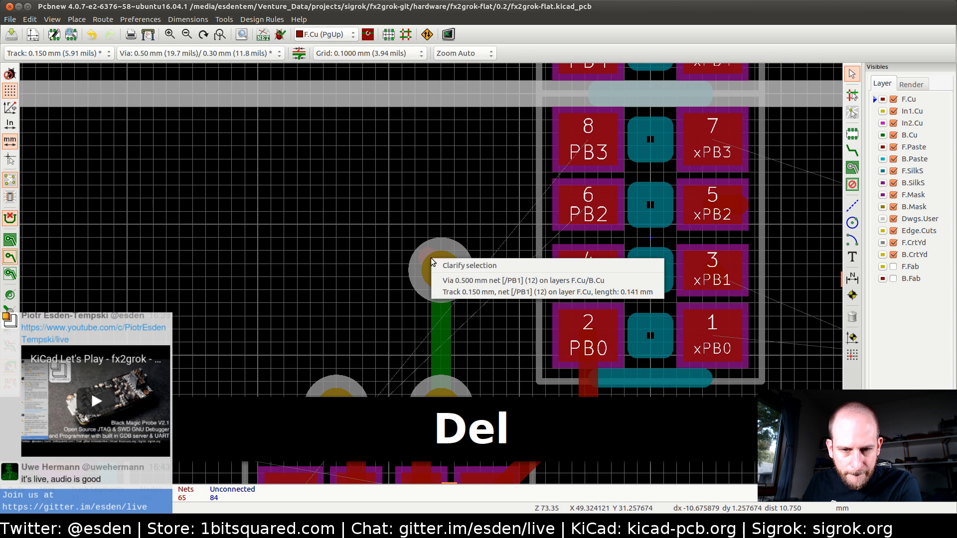
pyautogui.click(448, 292)
pyautogui.press('Delete')
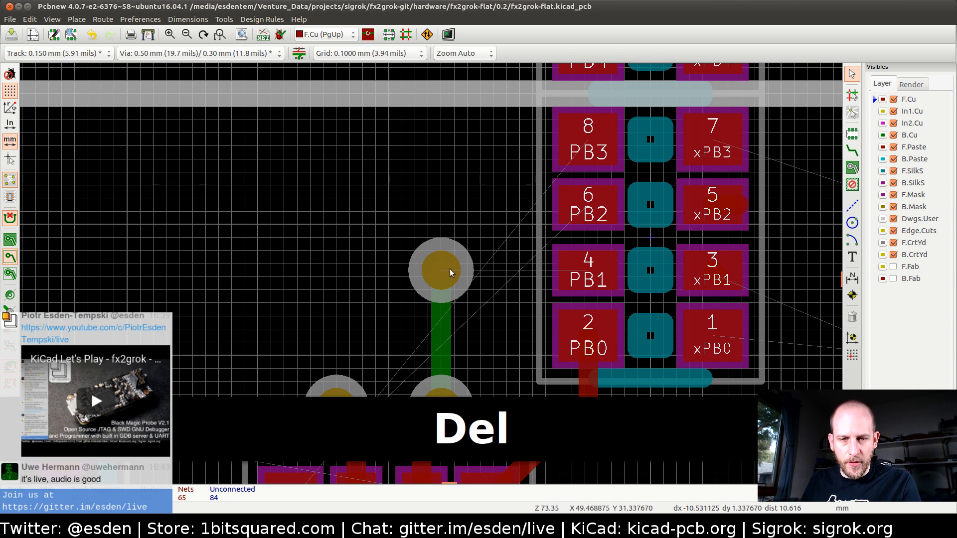
# - Drag the upper PB1 via with its attached back-copper track to Y 31.400 mm
pyautogui.press('x')
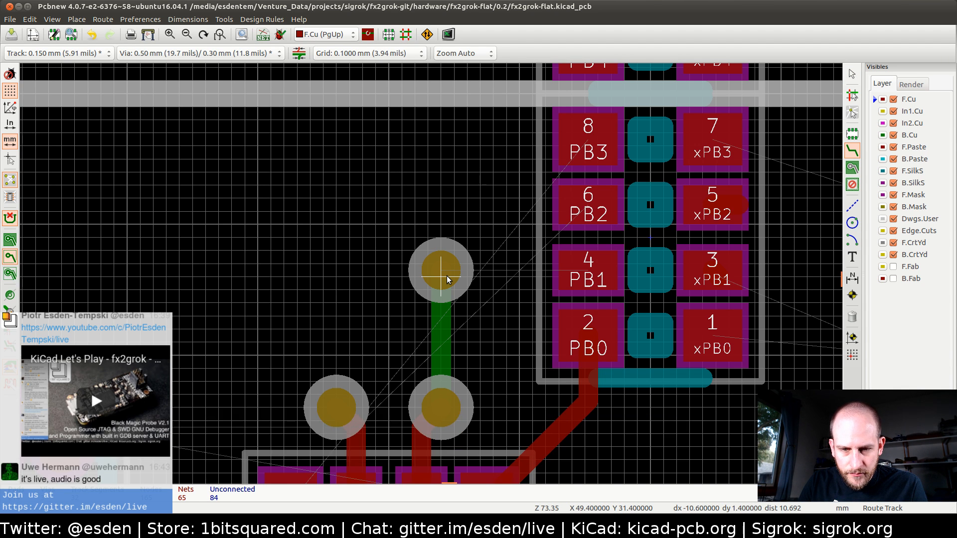
pyautogui.press('d')
pyautogui.click(441, 279)
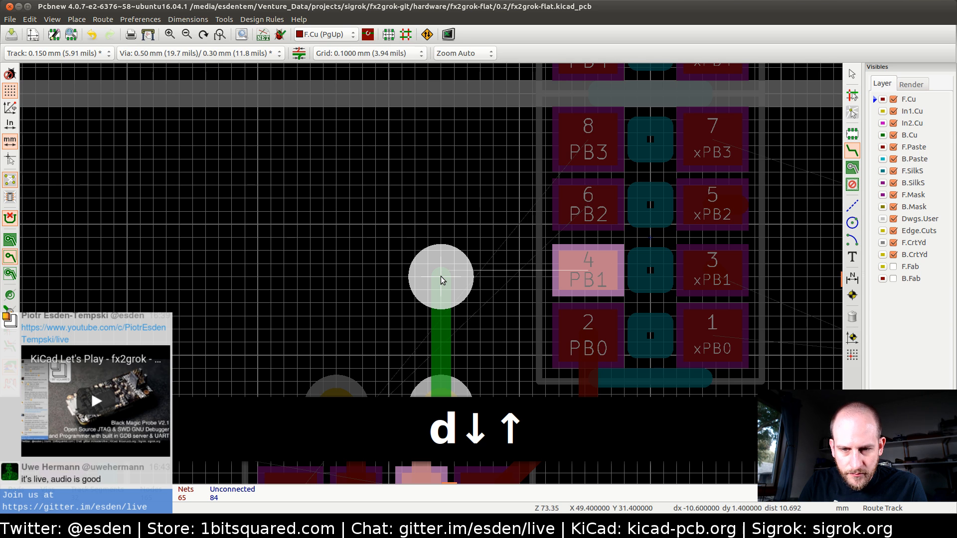
pyautogui.press('Return')
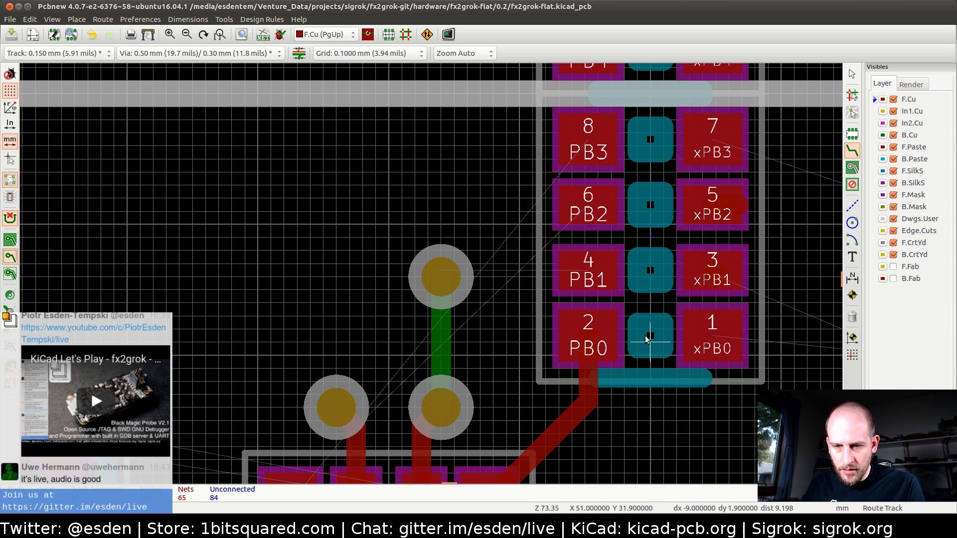
# - Set the grid to 0.0500 mm and drag the upper PB1 via to Y 31.350 mm, in line with the array's PB1 pad
pyautogui.click(346, 55)
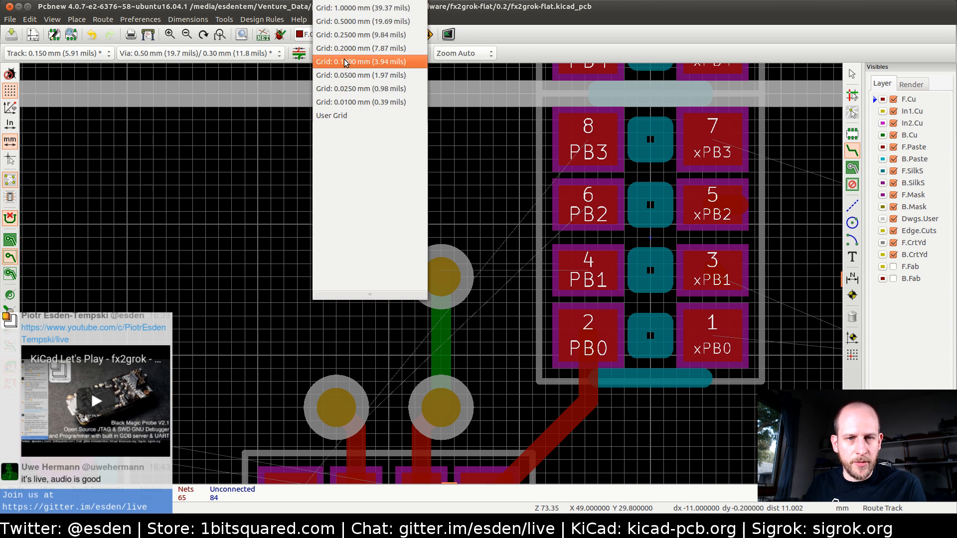
pyautogui.click(346, 75)
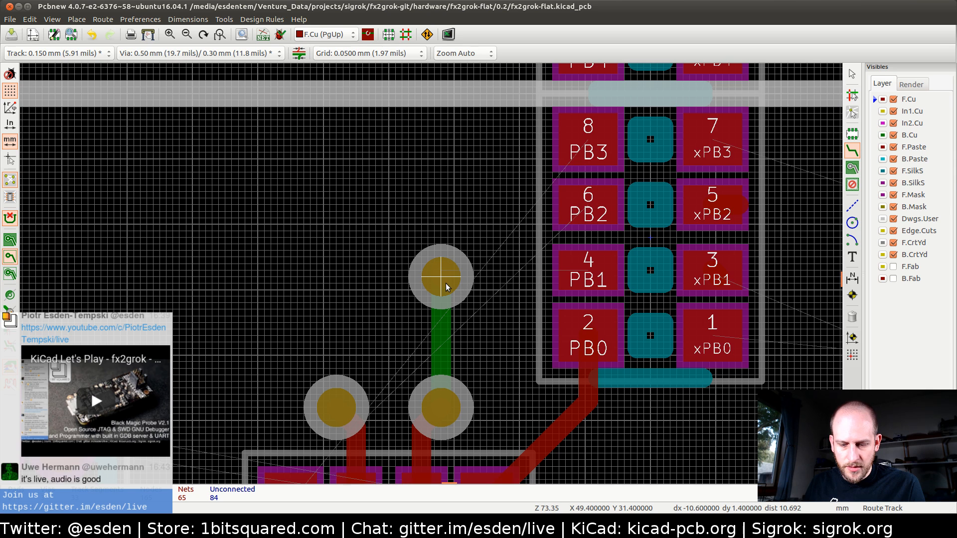
pyautogui.press('d')
pyautogui.press('Up')
pyautogui.press('Left')
pyautogui.press('Up')
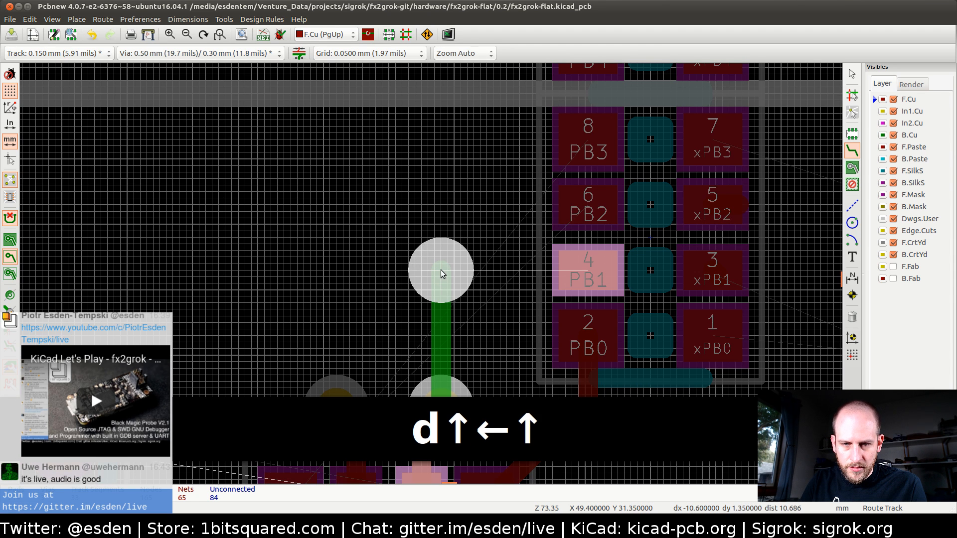
pyautogui.press('Return')
pyautogui.scroll(-2, 531, 305)
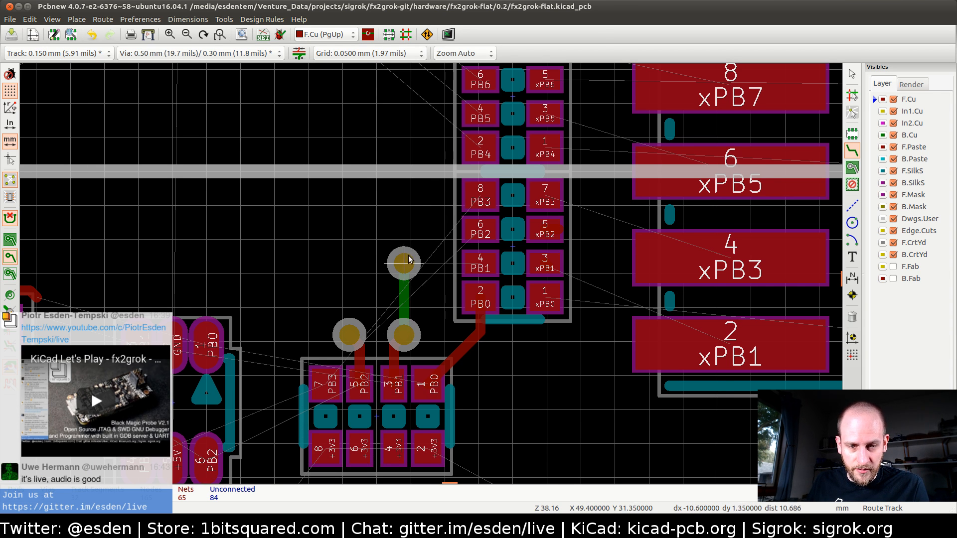
pyautogui.click(481, 297)
pyautogui.press('Escape')
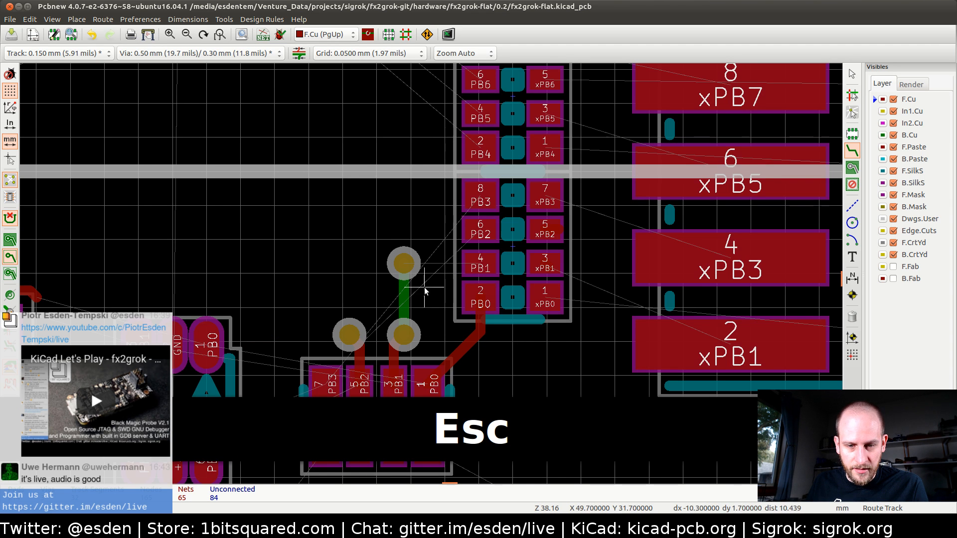
pyautogui.click(481, 297)
pyautogui.scroll(-2, 469, 273)
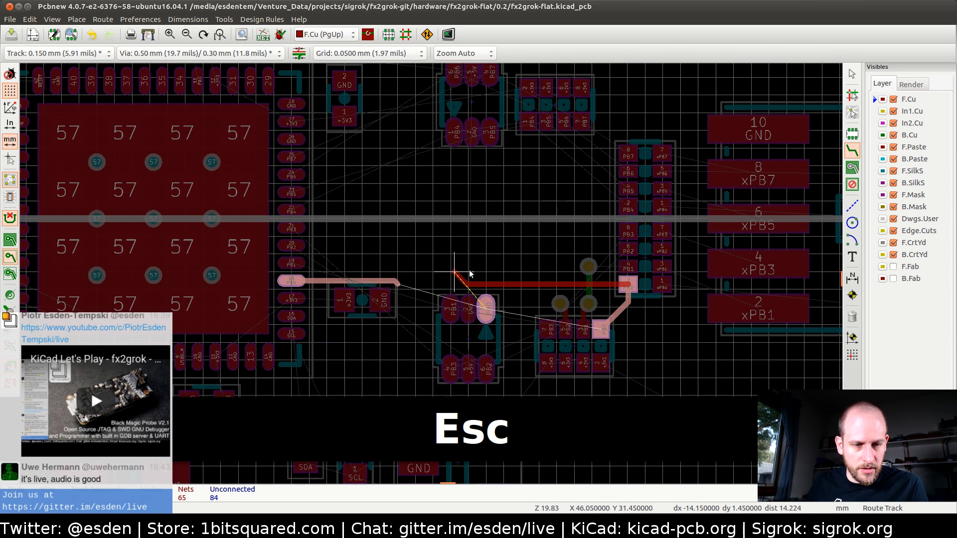
pyautogui.press('Escape')
# - Move the 0402 capacitor beside the chip's PB0 pin down and delete the leftover PB0 track segments at that pin
pyautogui.click(362, 302)
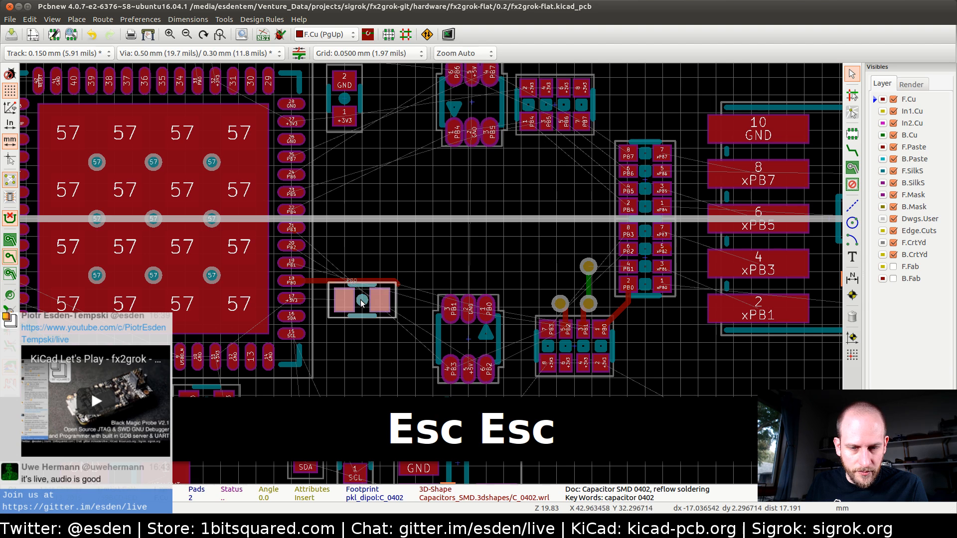
pyautogui.moveTo(361, 300); pyautogui.dragTo(360, 328)
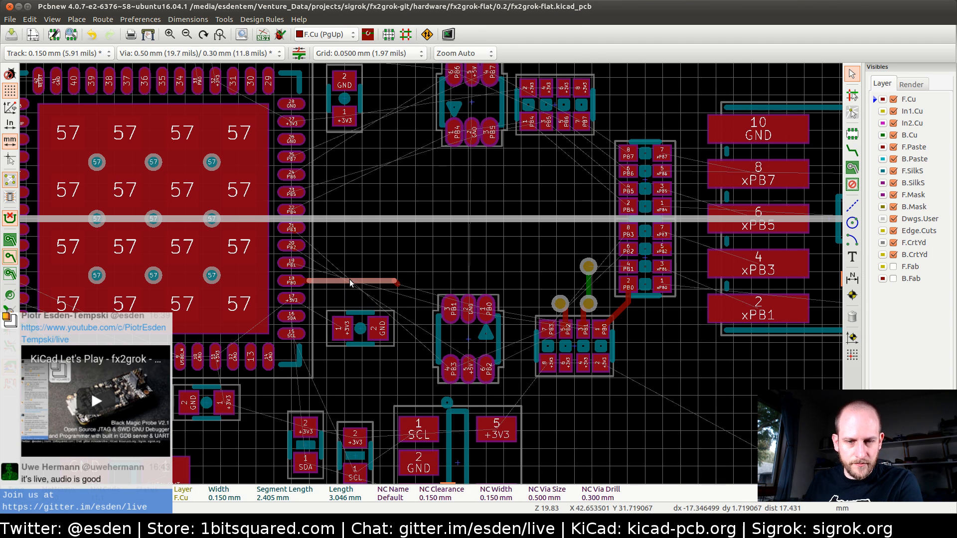
pyautogui.press('Delete')
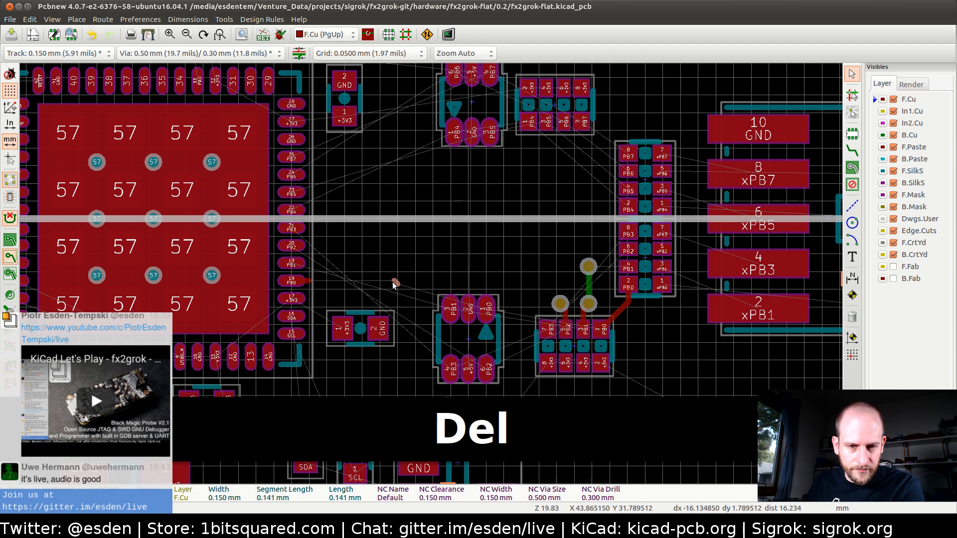
pyautogui.press('Delete')
pyautogui.press('Delete')
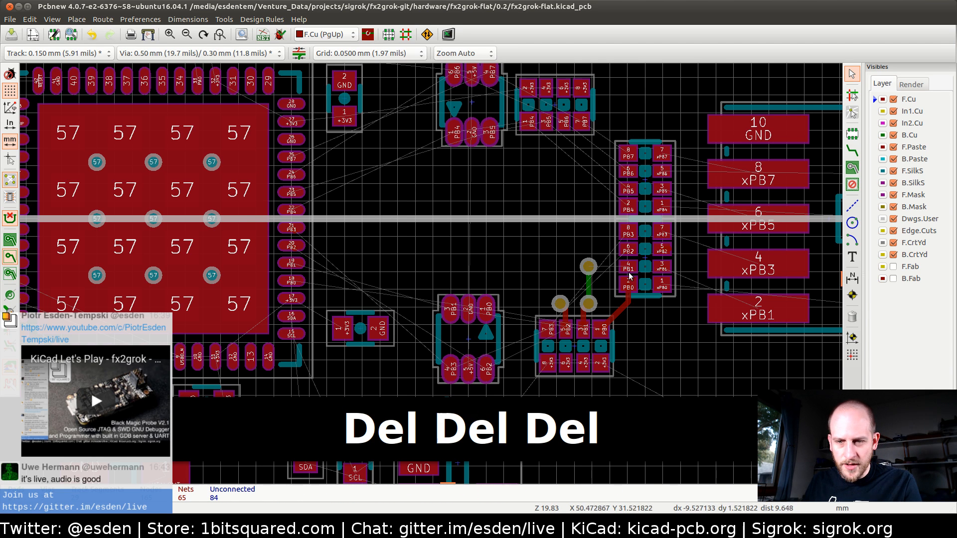
# - Route the PB0 track on F.Cu from chip pin 18 to the PB0 pad of the series resistor array
pyautogui.press('x')
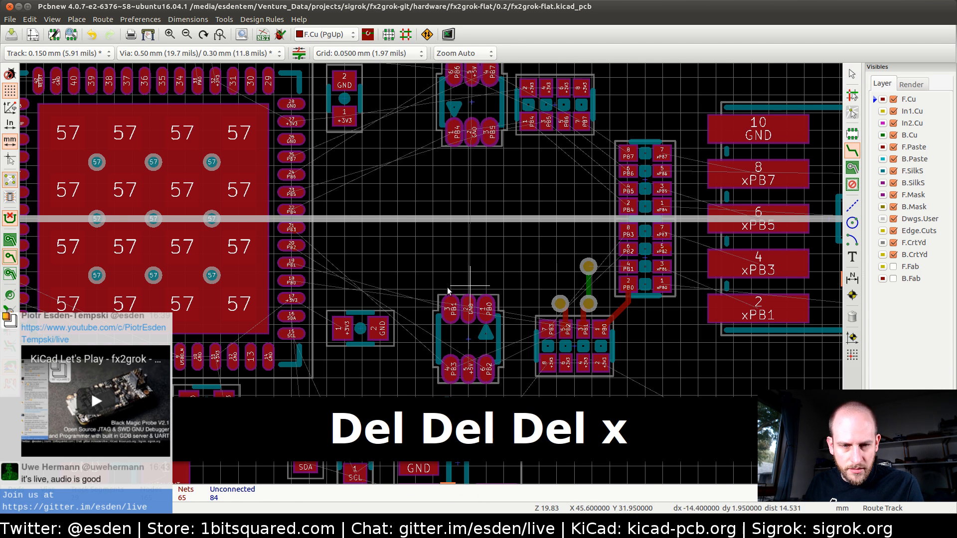
pyautogui.click(629, 286)
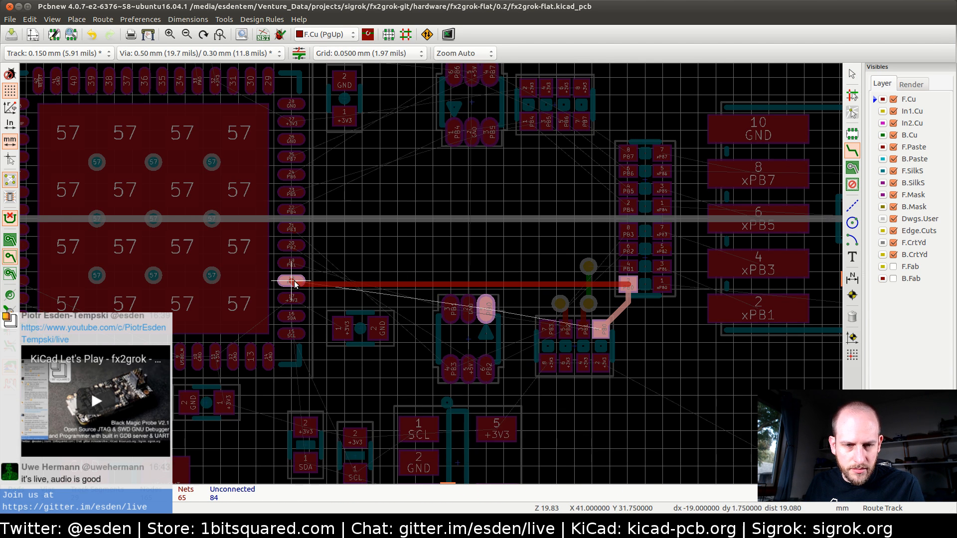
pyautogui.press('Escape')
pyautogui.click(292, 281)
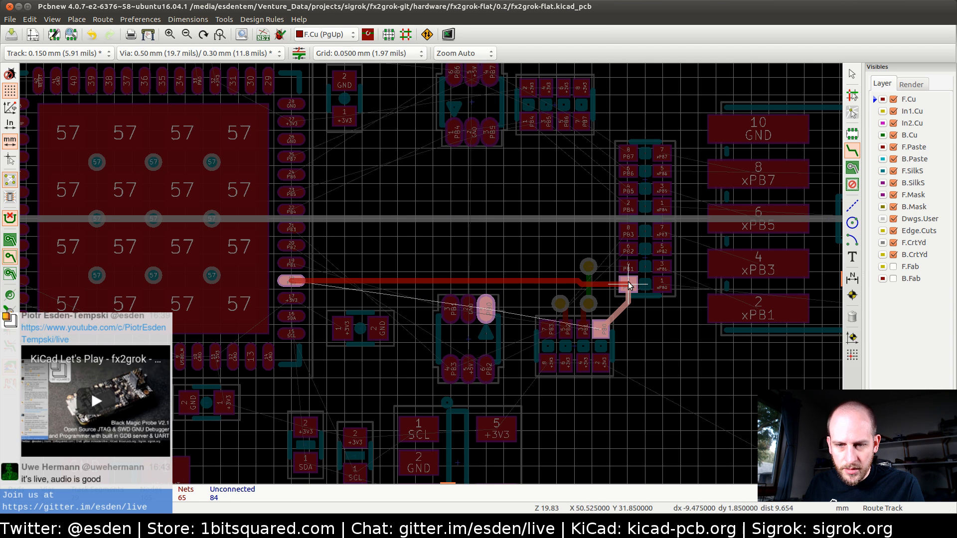
pyautogui.click(629, 286)
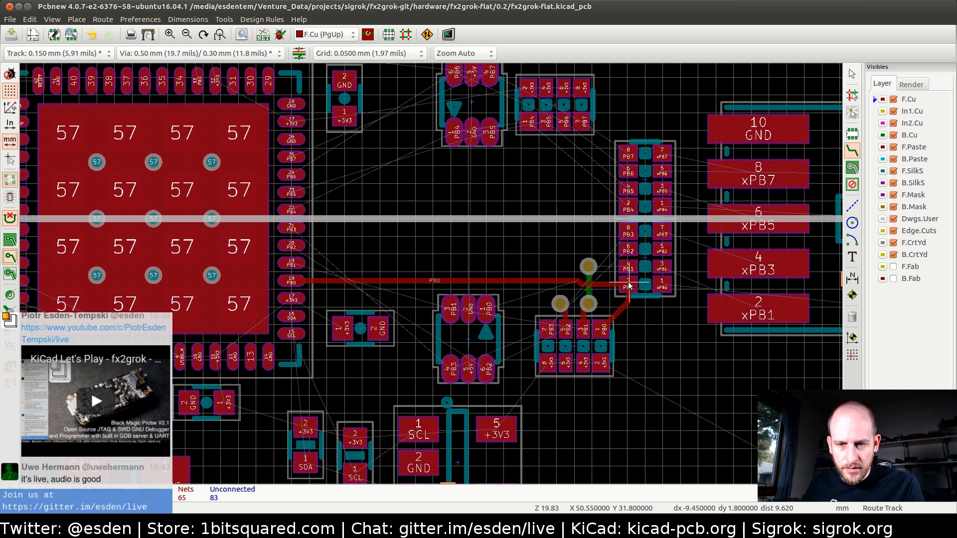
# - Route PB1 on F.Cu from chip pin 19 to the upper PB1 via and on to the series array's PB1 pad
pyautogui.click(291, 265)
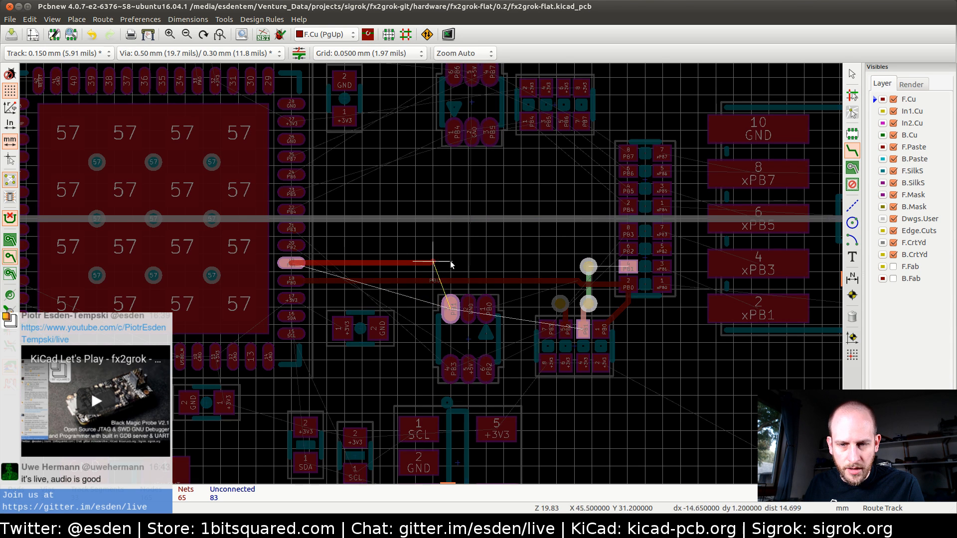
pyautogui.click(589, 267)
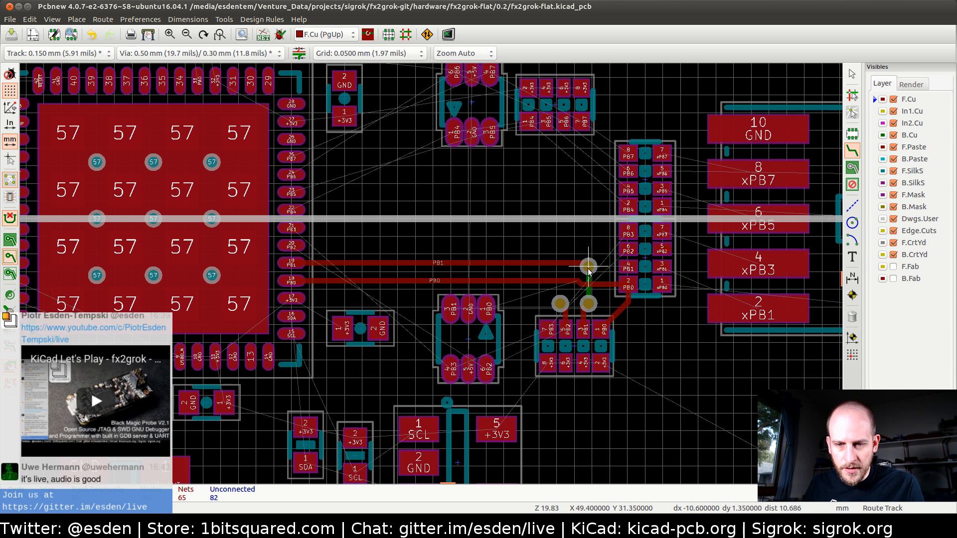
pyautogui.click(588, 267)
pyautogui.click(627, 268)
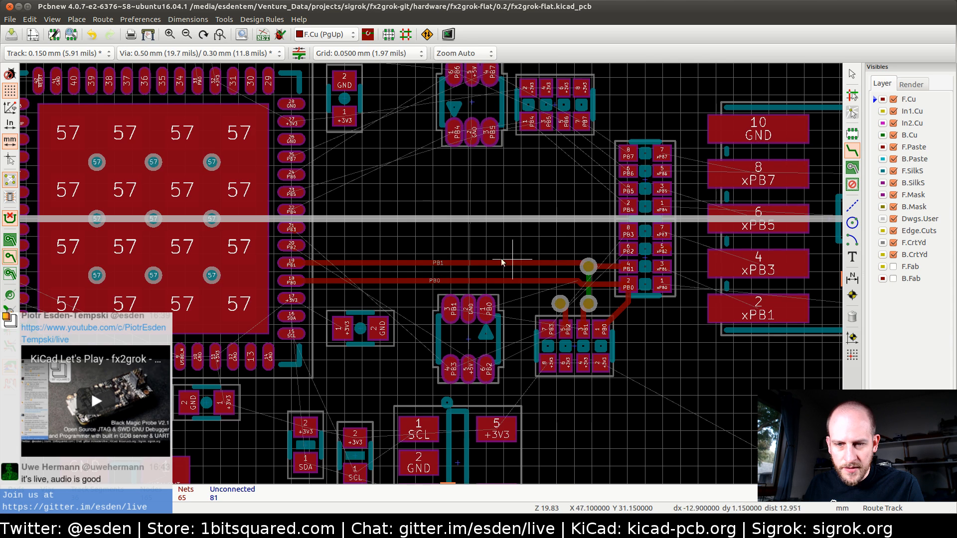
# - Route the PB2 and PB3 tracks on F.Cu from the chip pins to their pads on the lower series resistor array
pyautogui.click(294, 247)
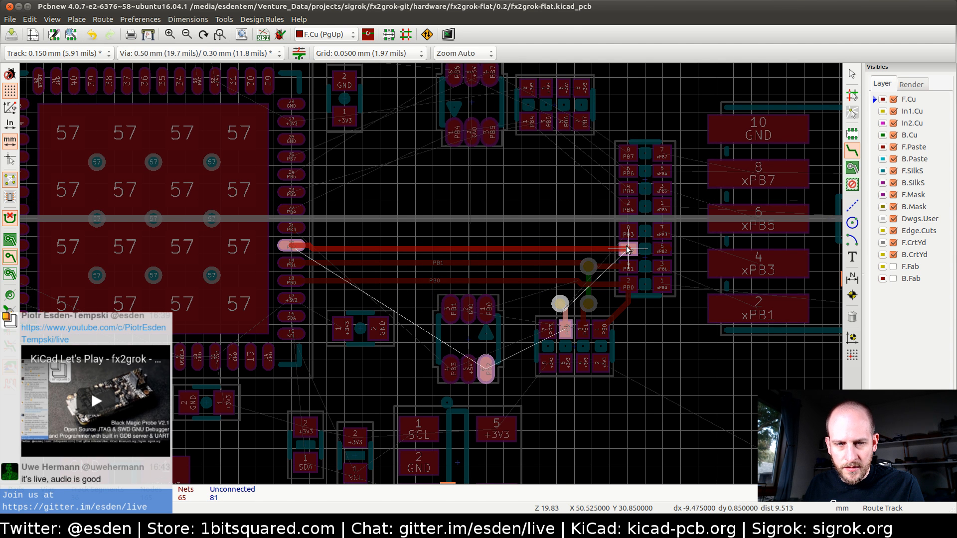
pyautogui.click(627, 249)
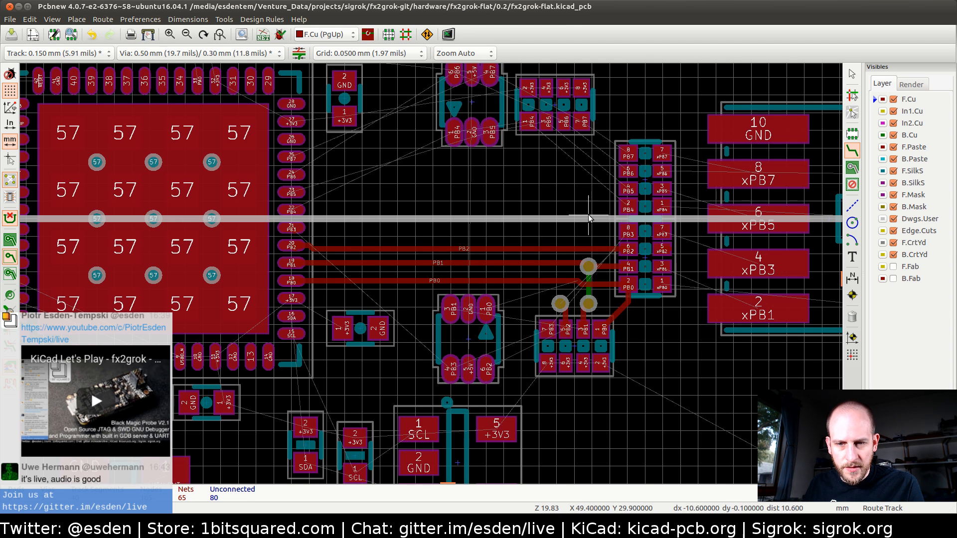
pyautogui.click(294, 229)
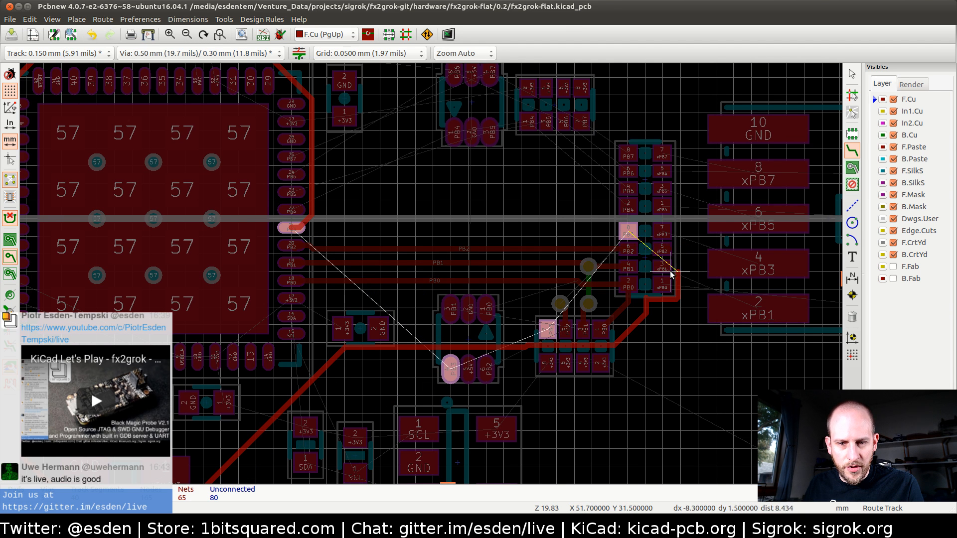
pyautogui.press('Escape')
pyautogui.click(293, 230)
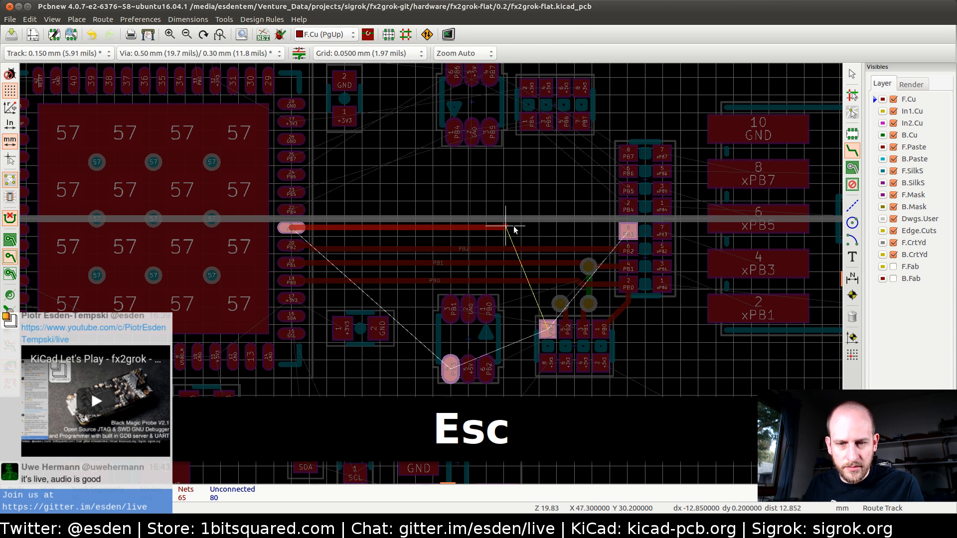
pyautogui.click(627, 229)
# - Route the PB4, PB5, PB6 and PB7 tracks on F.Cu from the chip pins to the upper series resistor array
pyautogui.click(292, 215)
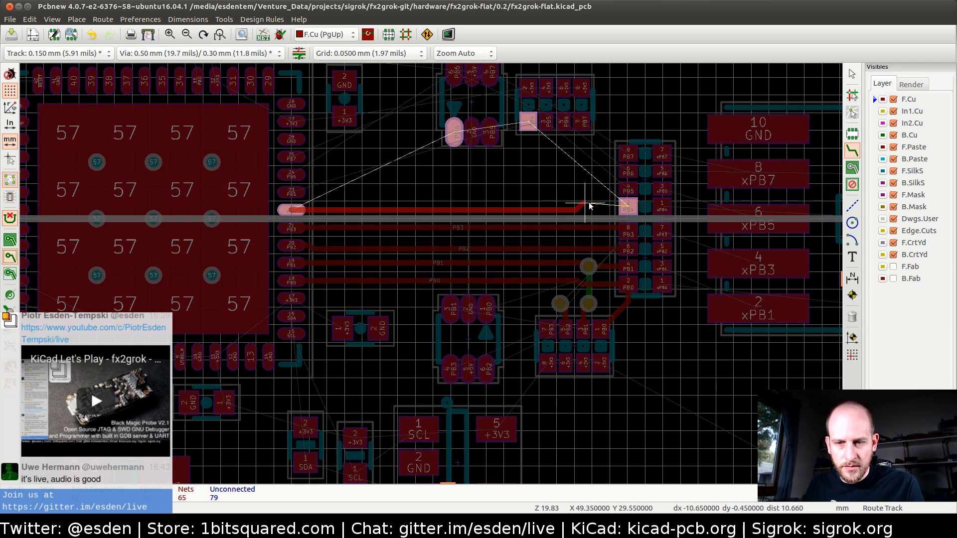
pyautogui.click(627, 210)
pyautogui.click(291, 194)
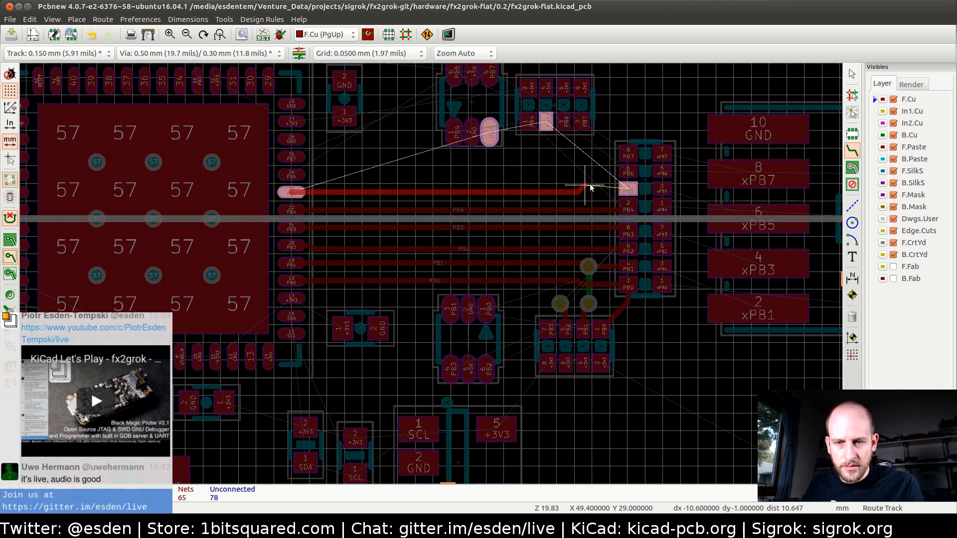
pyautogui.click(627, 188)
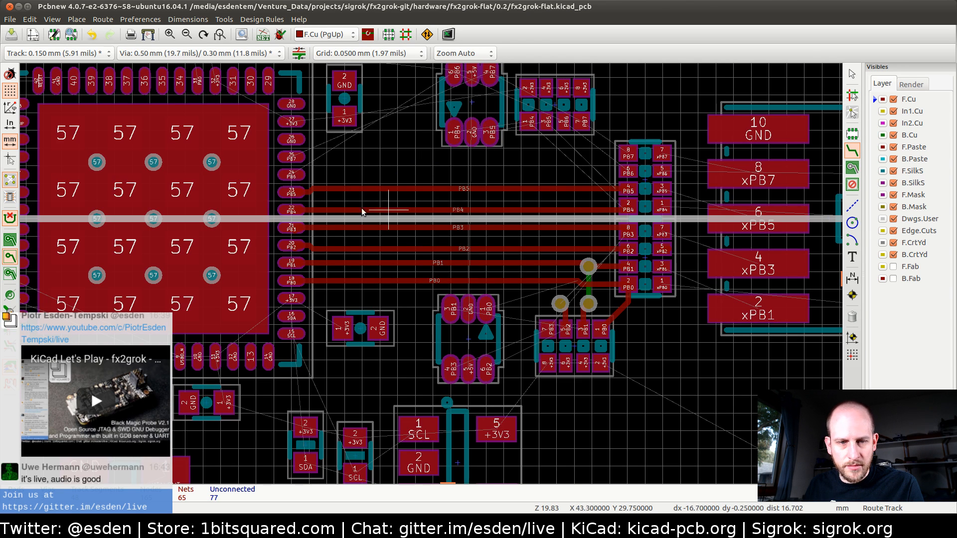
pyautogui.click(297, 176)
pyautogui.click(627, 171)
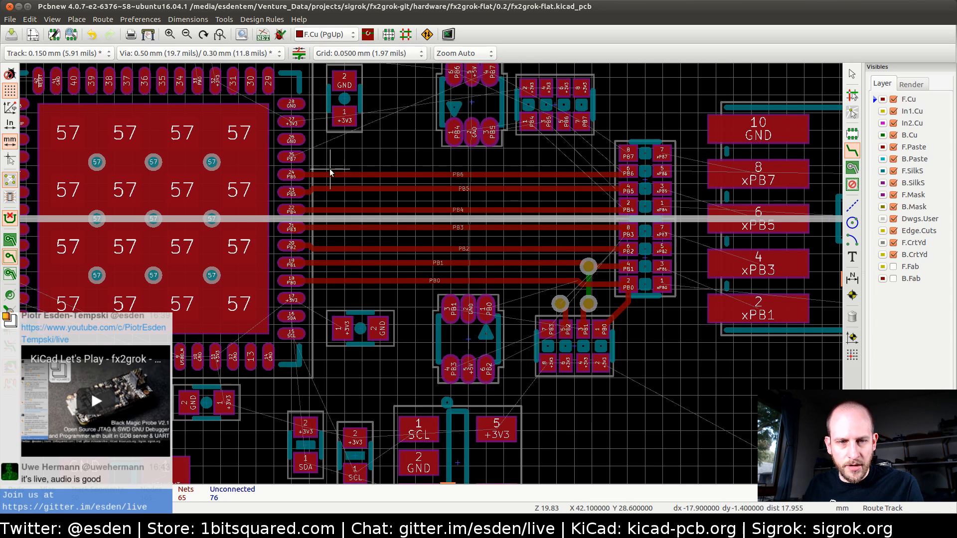
pyautogui.click(627, 154)
# - Route PB2 on B.Cu from the via above the pull-up array's PB2 pad to a new via at about X 48.6, Y 30.75 mm
pyautogui.scroll(2, 627, 154)
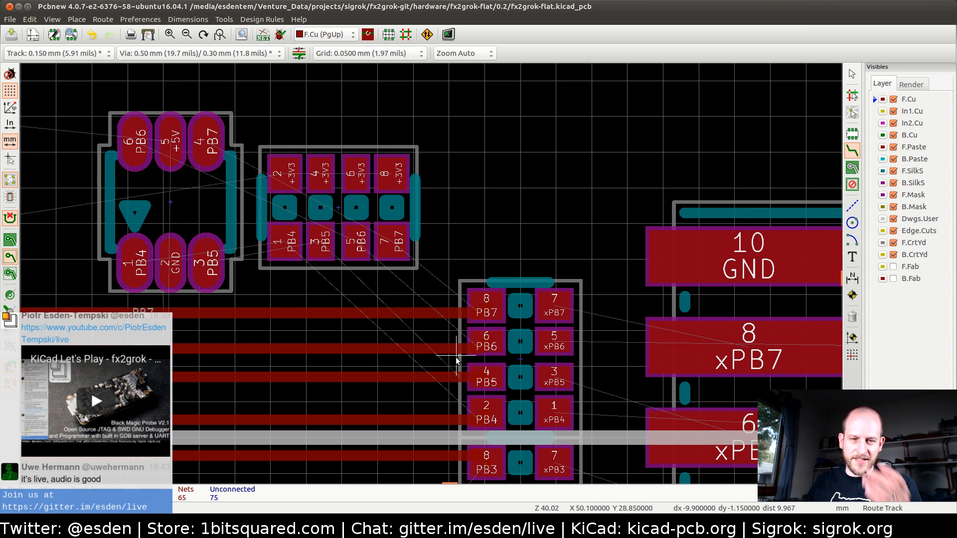
pyautogui.moveTo(430, 357); pyautogui.dragTo(374, 121, button='middle')
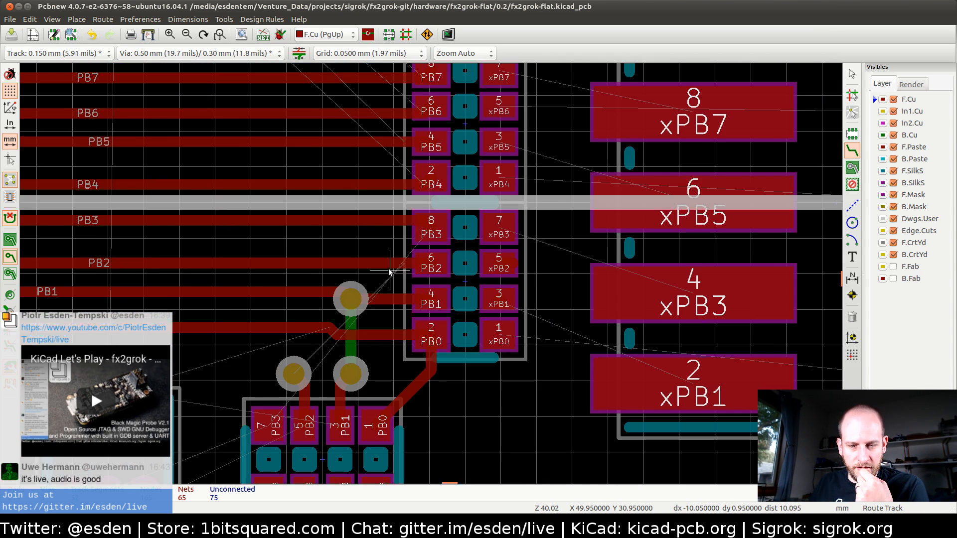
pyautogui.moveTo(425, 411); pyautogui.dragTo(461, 374, button='middle')
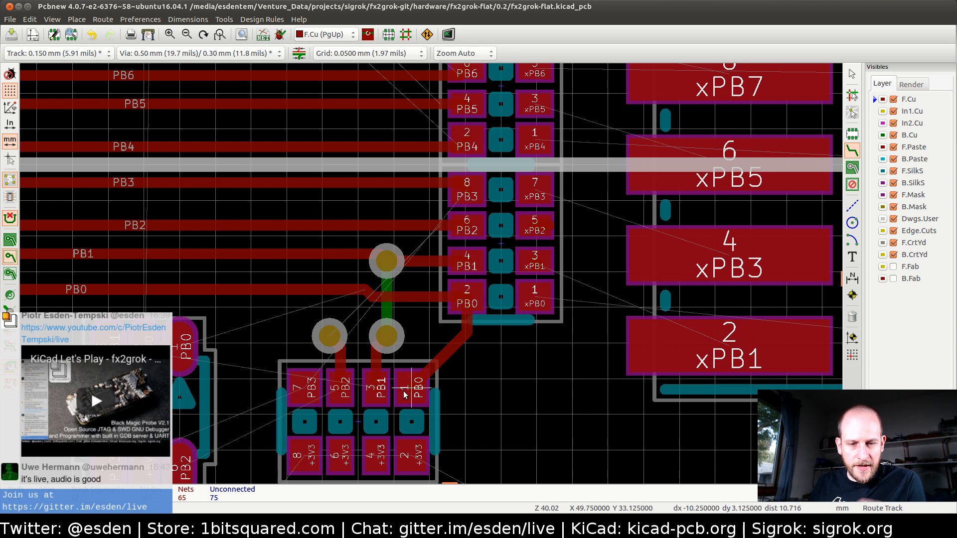
pyautogui.click(330, 335)
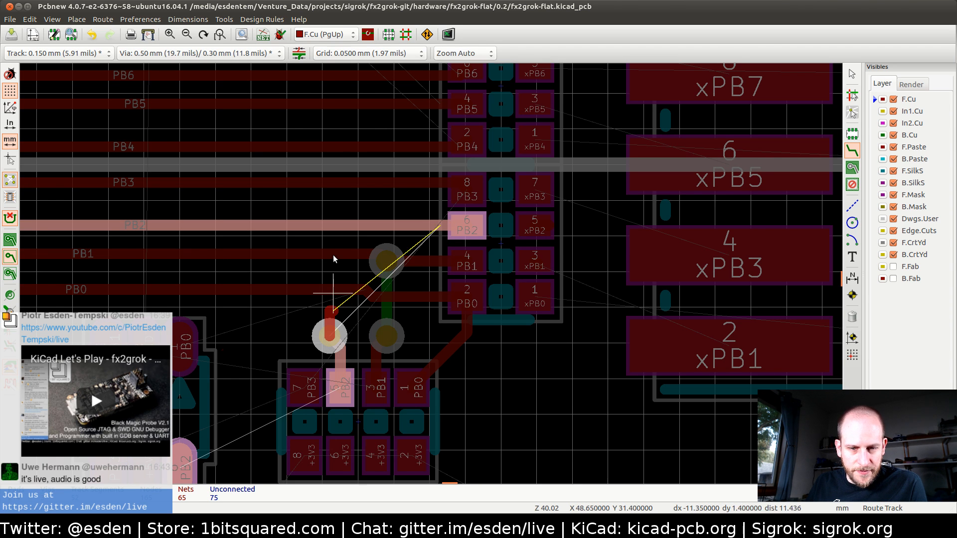
pyautogui.press('Escape')
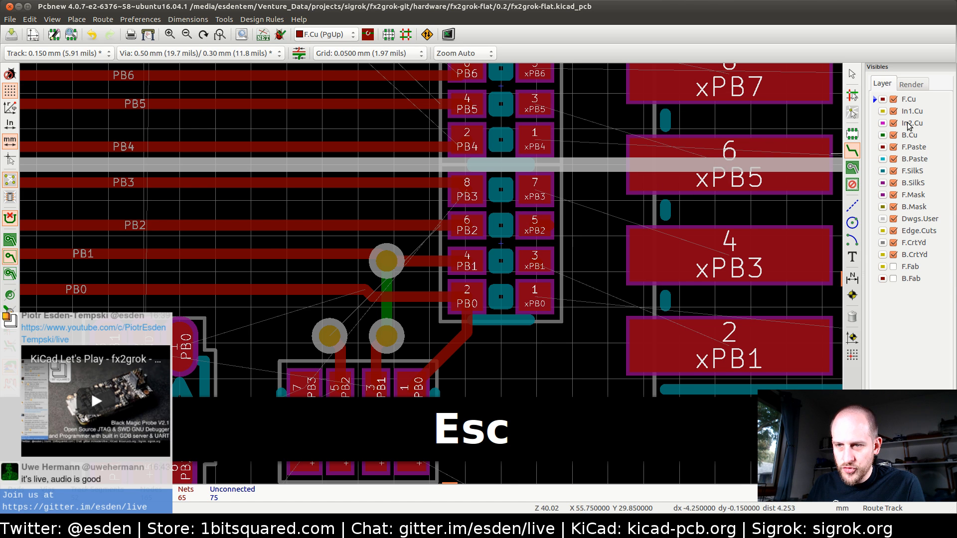
pyautogui.click(876, 134)
pyautogui.click(330, 335)
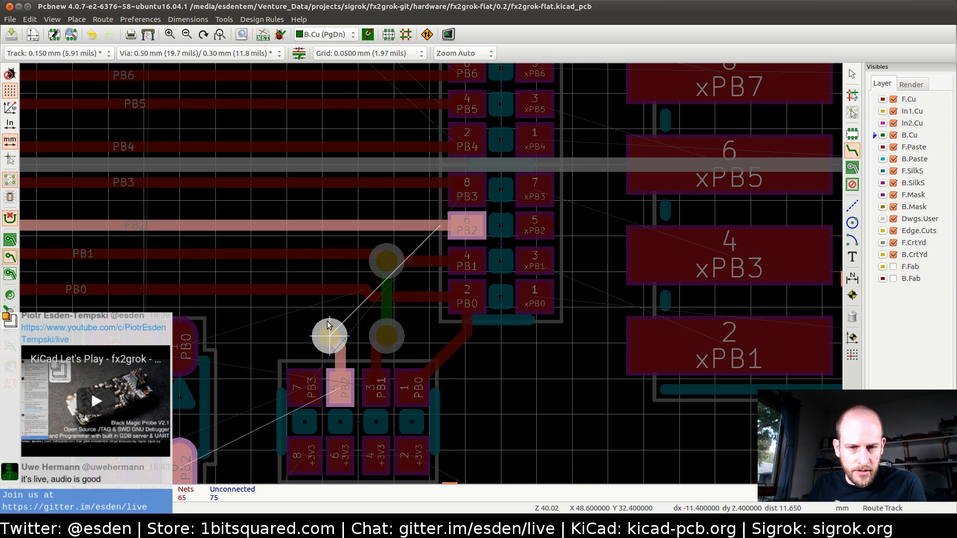
pyautogui.press('v')
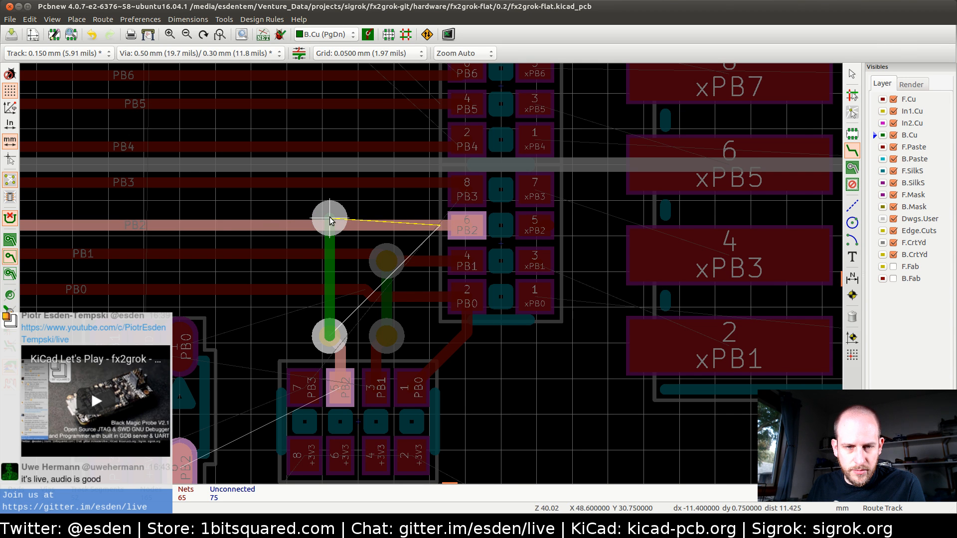
pyautogui.click(329, 219)
pyautogui.press('Escape')
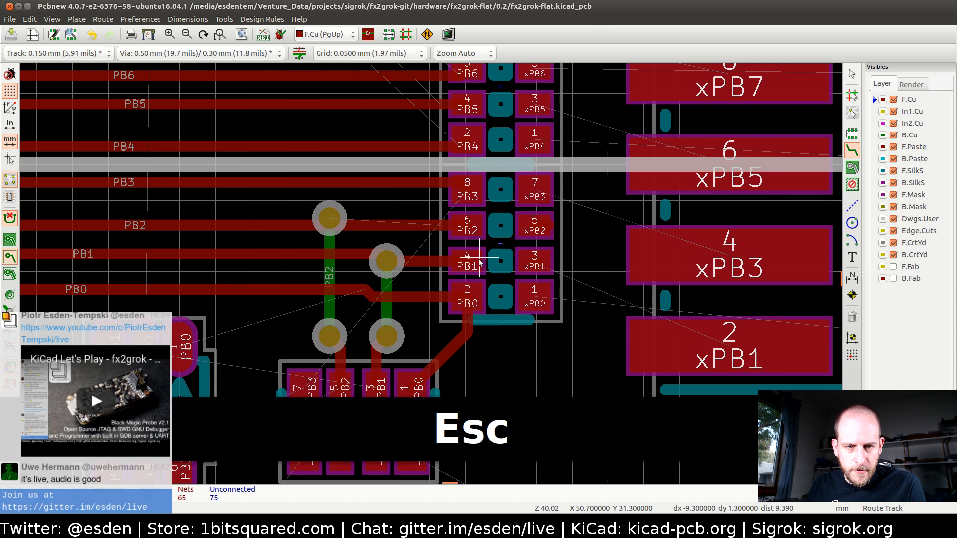
pyautogui.press('Escape')
# - Delete the old PB2 track and its stub at the series array, and route PB2 on F.Cu from that pad to the upper PB2 via
pyautogui.click(415, 223)
pyautogui.press('Delete')
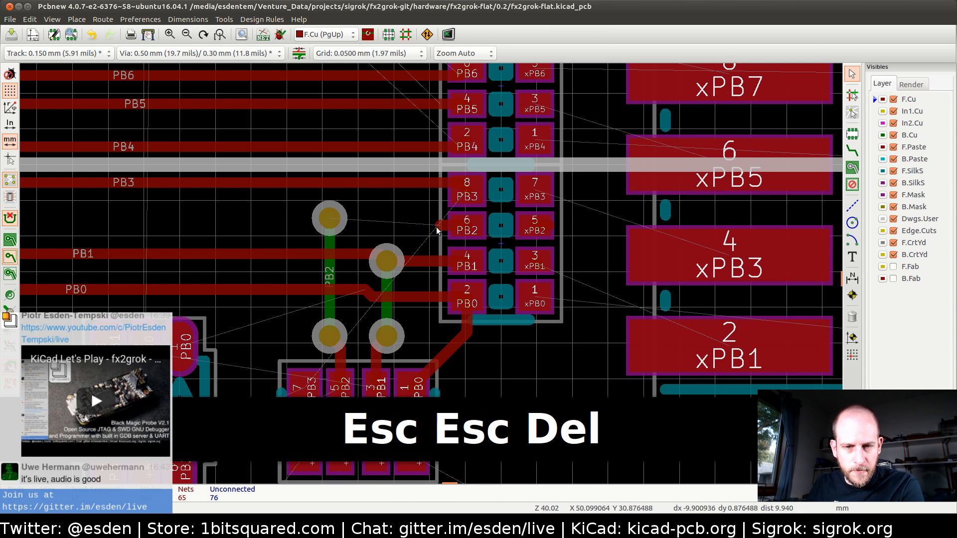
pyautogui.click(442, 228)
pyautogui.press('Delete')
pyautogui.press('x')
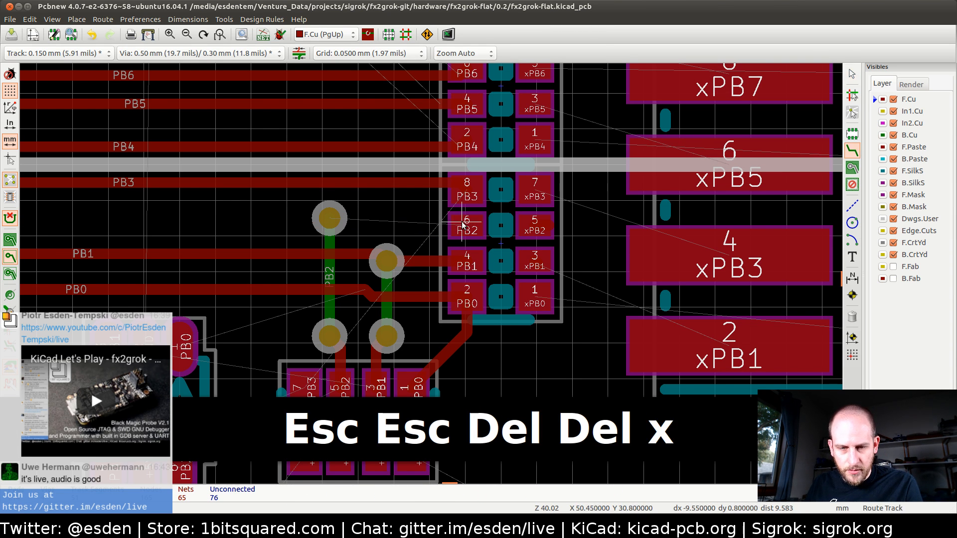
pyautogui.click(468, 225)
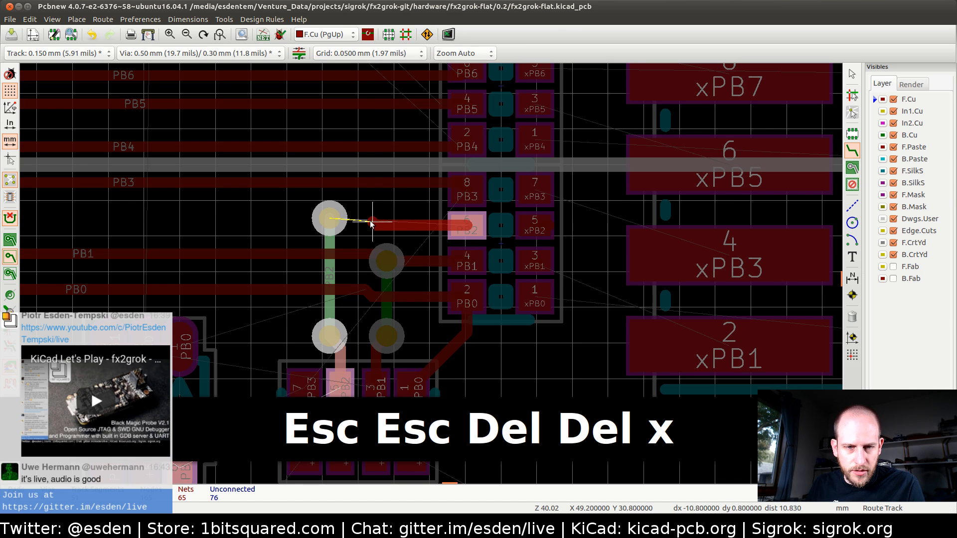
pyautogui.click(337, 221)
# - Delete the leftover PB2 track segments at chip pin 20
pyautogui.scroll(-1, 182, 289)
pyautogui.moveTo(418, 272); pyautogui.dragTo(483, 284, button='middle')
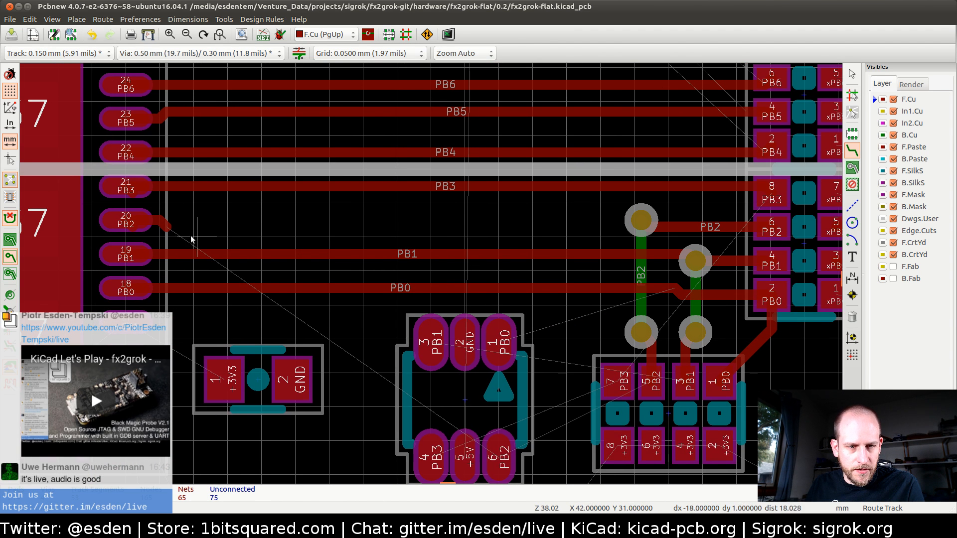
pyautogui.press('Escape')
pyautogui.click(168, 229)
pyautogui.click(171, 243)
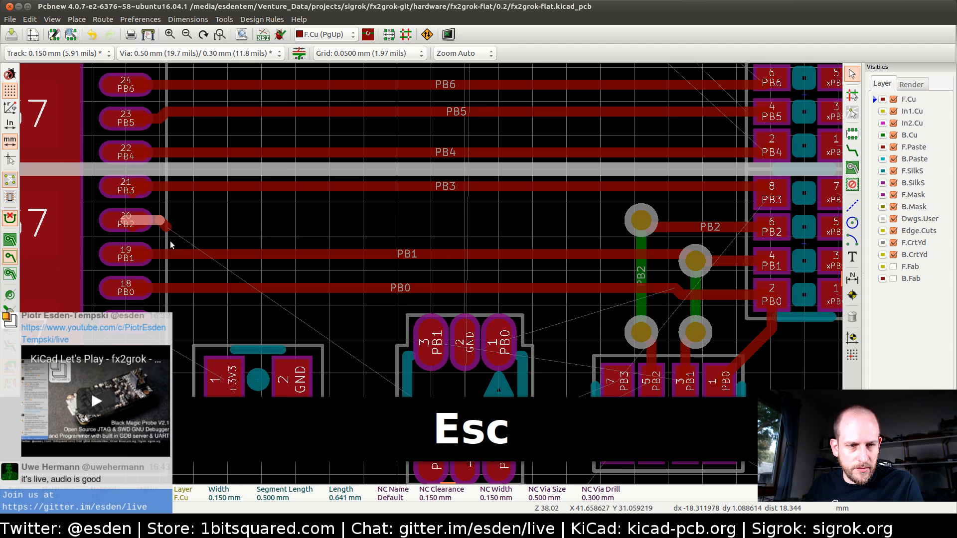
pyautogui.press('u')
pyautogui.press('Escape')
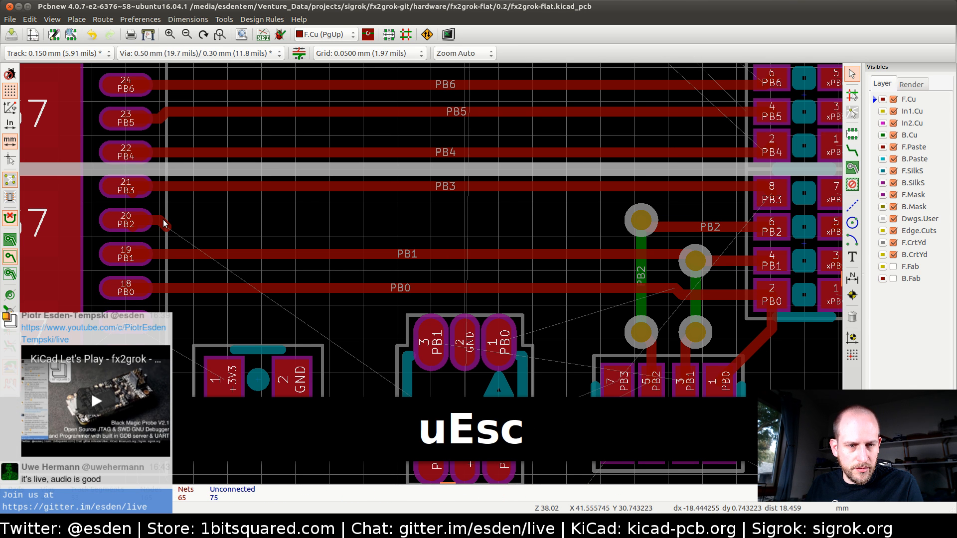
pyautogui.click(165, 225)
pyautogui.click(189, 242)
pyautogui.press('i')
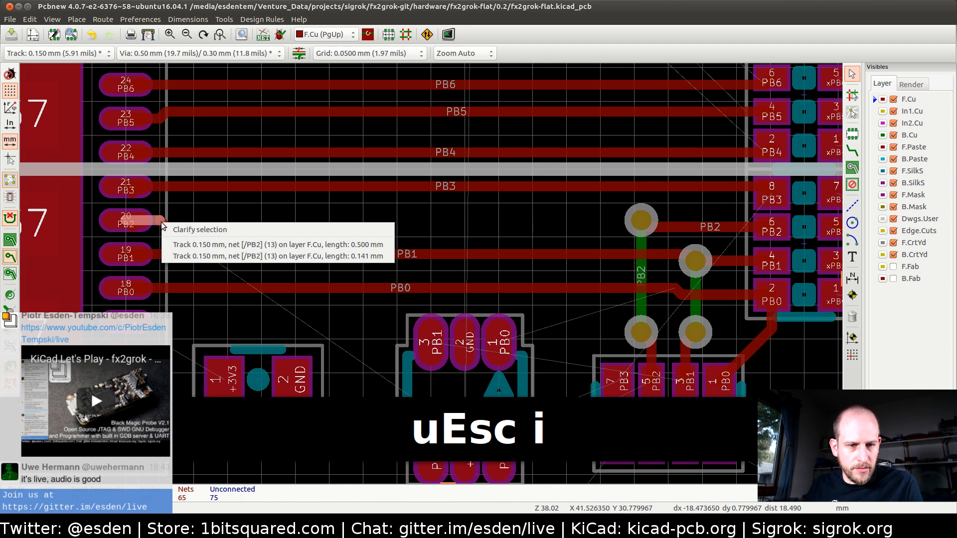
pyautogui.click(172, 244)
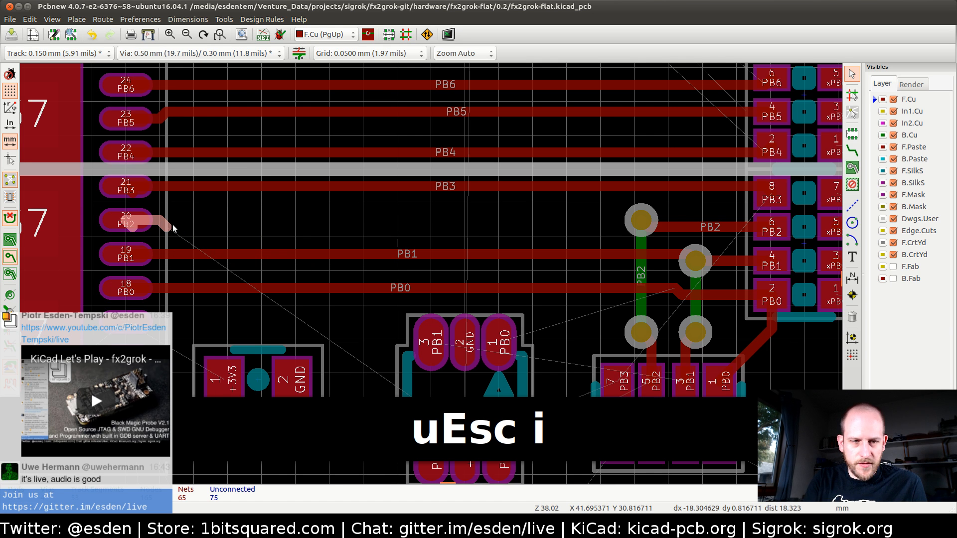
pyautogui.press('Delete')
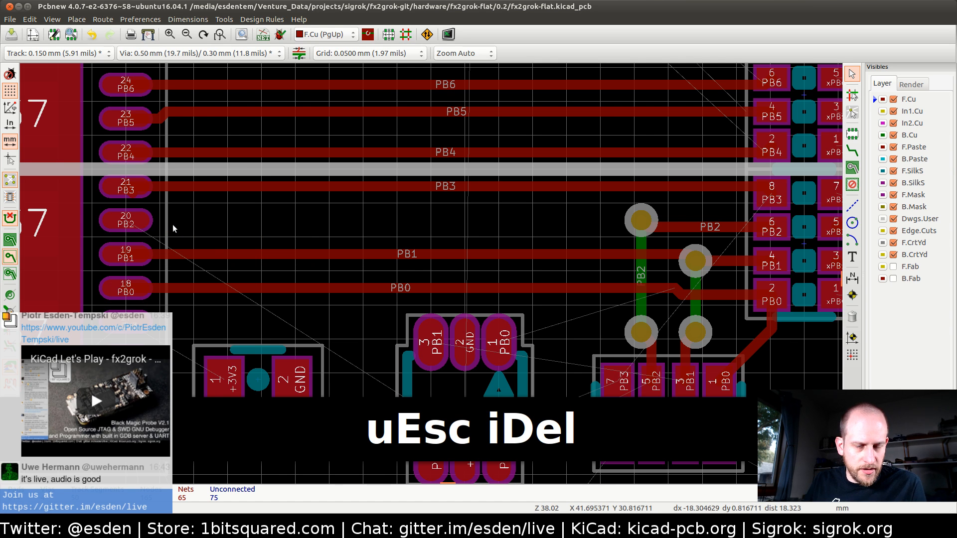
# - Route PB2 on F.Cu straight from chip pin 20 to the upper PB2 via
pyautogui.press('x')
pyautogui.click(119, 220)
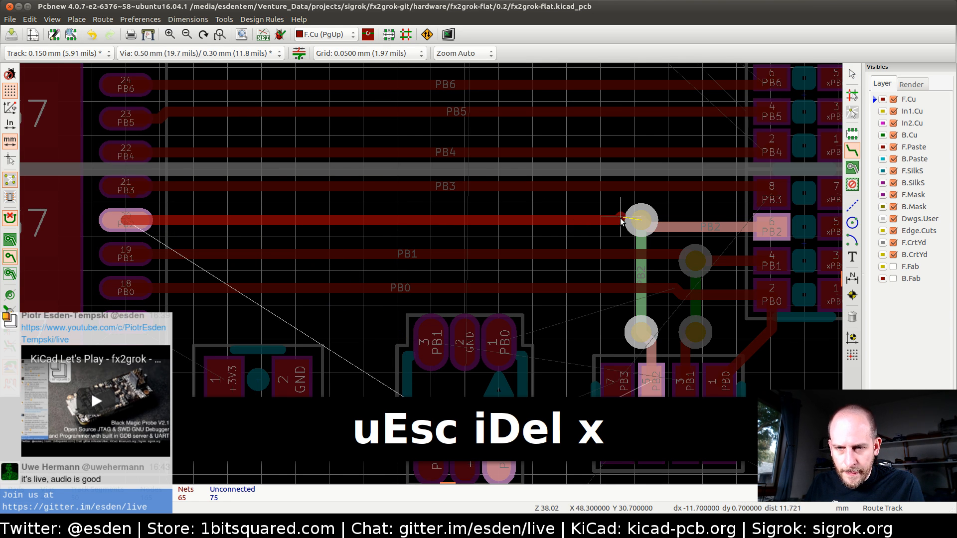
pyautogui.click(641, 220)
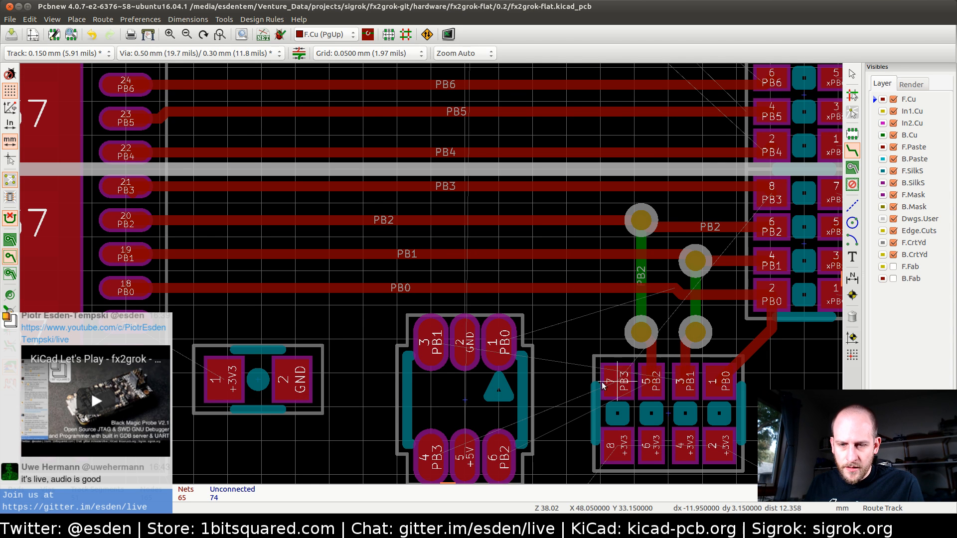
# - Route PB3 on F.Cu from the pull-up array's PB3 pad to a new via at X 47.9, Y 32.4 mm, level with the neighbouring vias
pyautogui.click(624, 375)
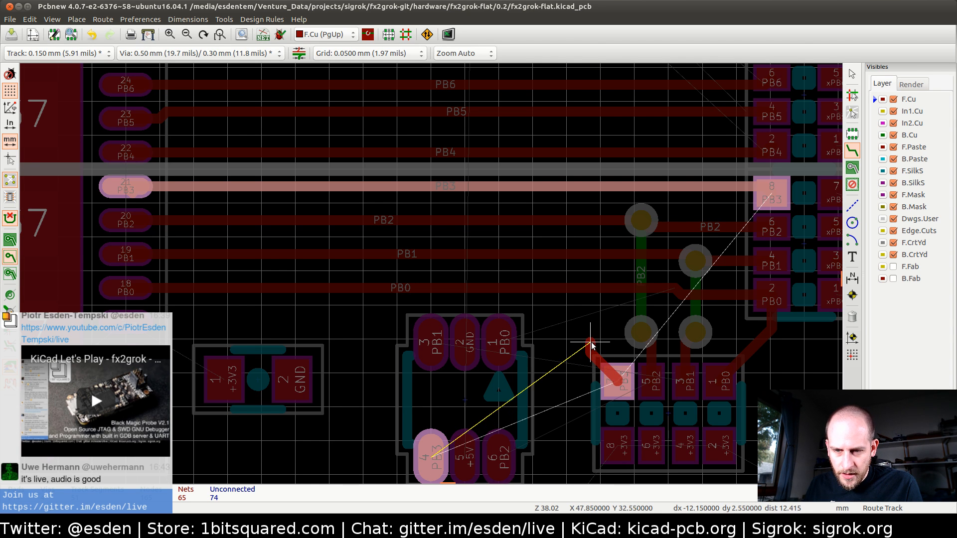
pyautogui.press('v')
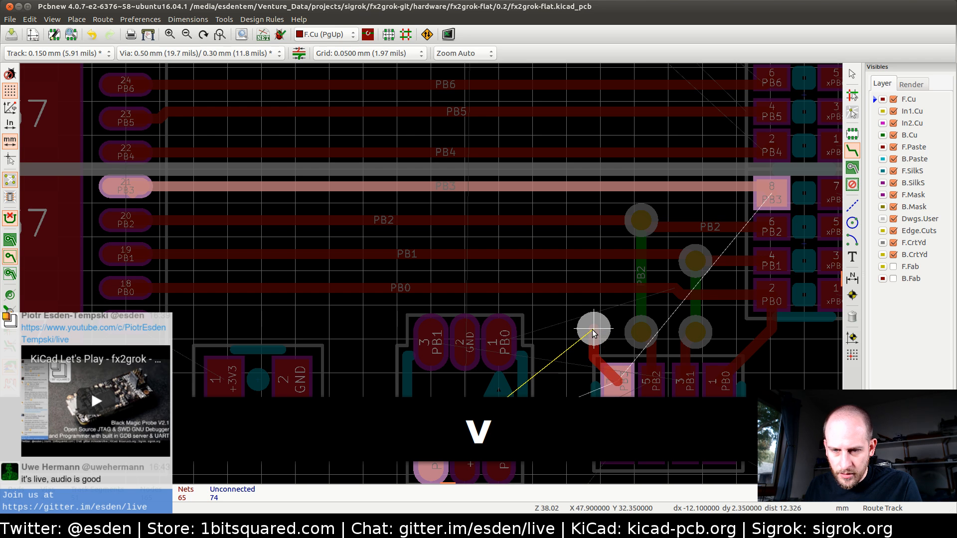
pyautogui.press('Down')
pyautogui.press('Right')
pyautogui.press('Right')
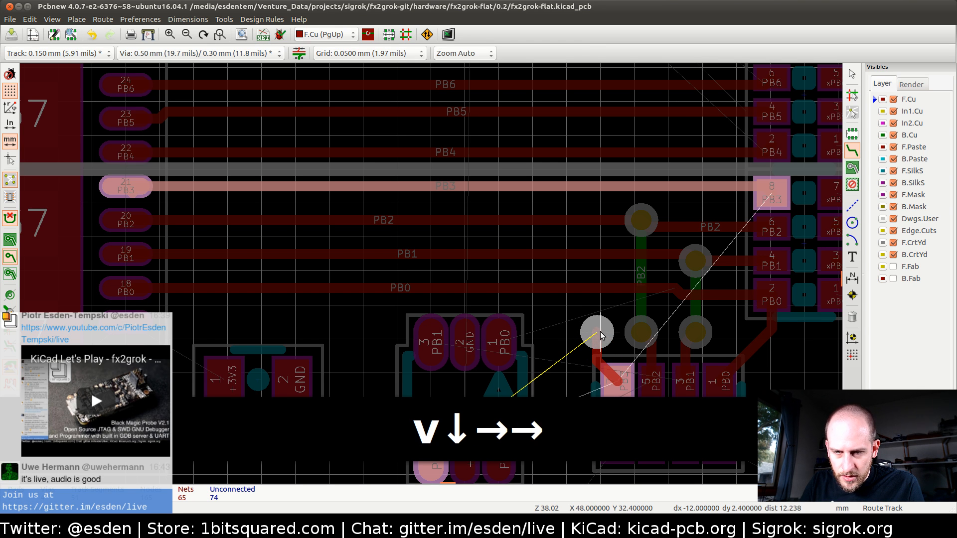
pyautogui.press('Left')
pyautogui.press('Left')
pyautogui.press('Down')
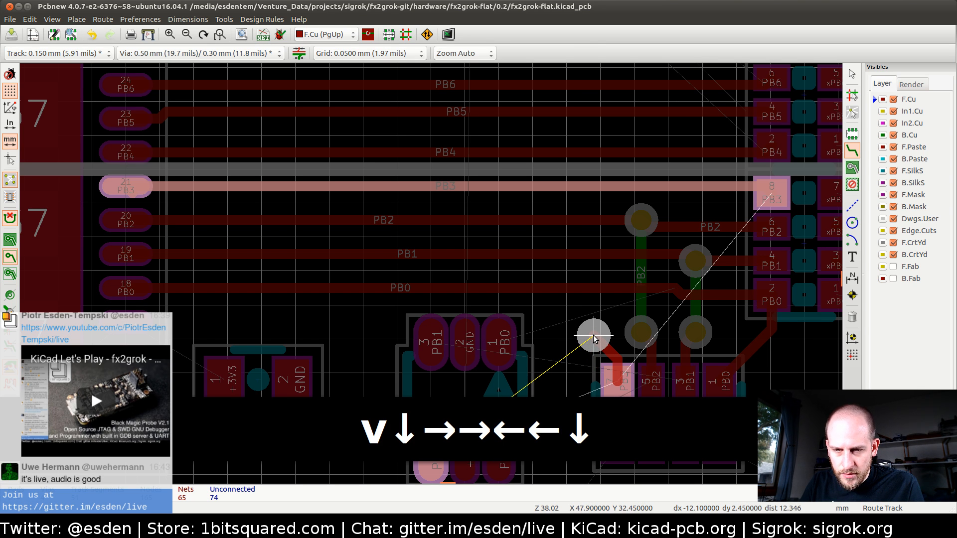
pyautogui.press('Up')
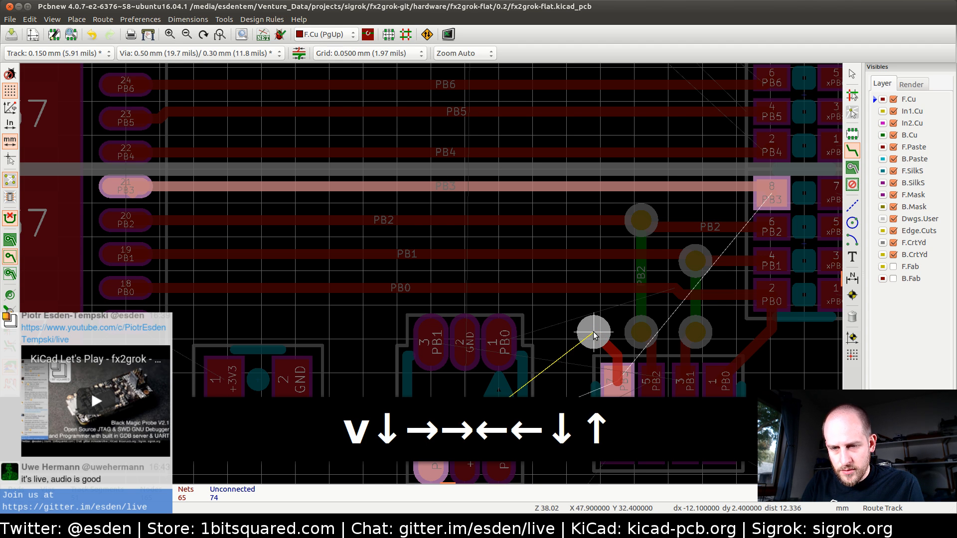
pyautogui.press('Return')
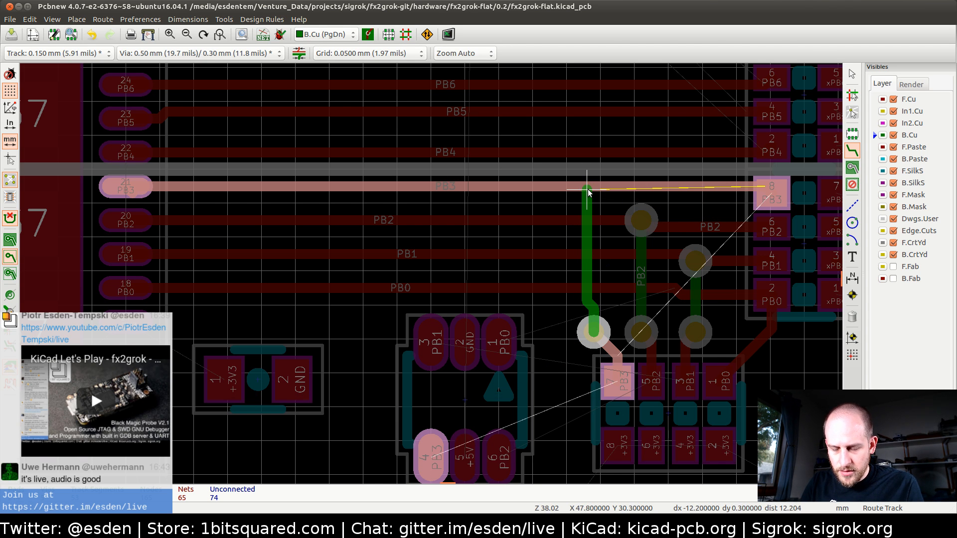
# - Continue PB3 on B.Cu straight up to a new via on the PB3 track at about X 47.9, Y 30.2 mm
pyautogui.press('v')
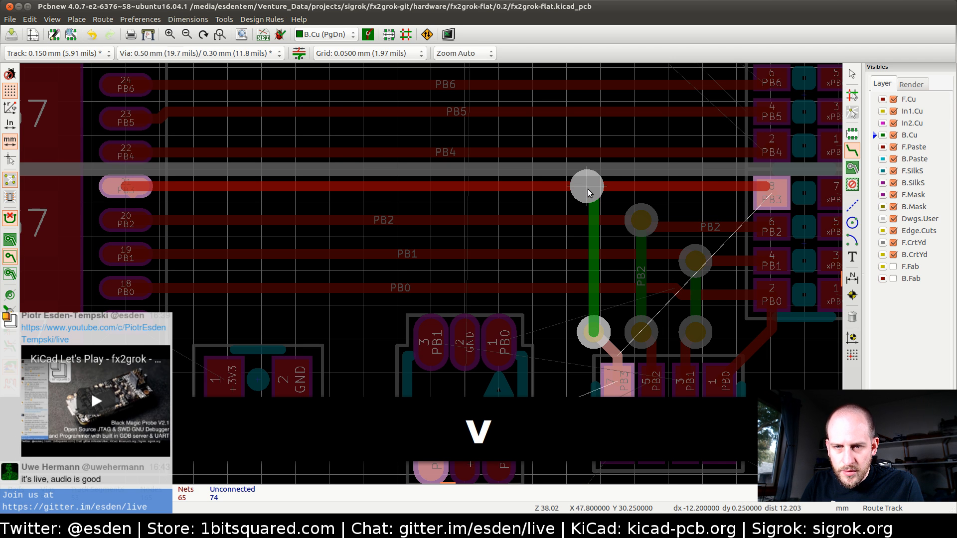
pyautogui.press('Right')
pyautogui.press('Right')
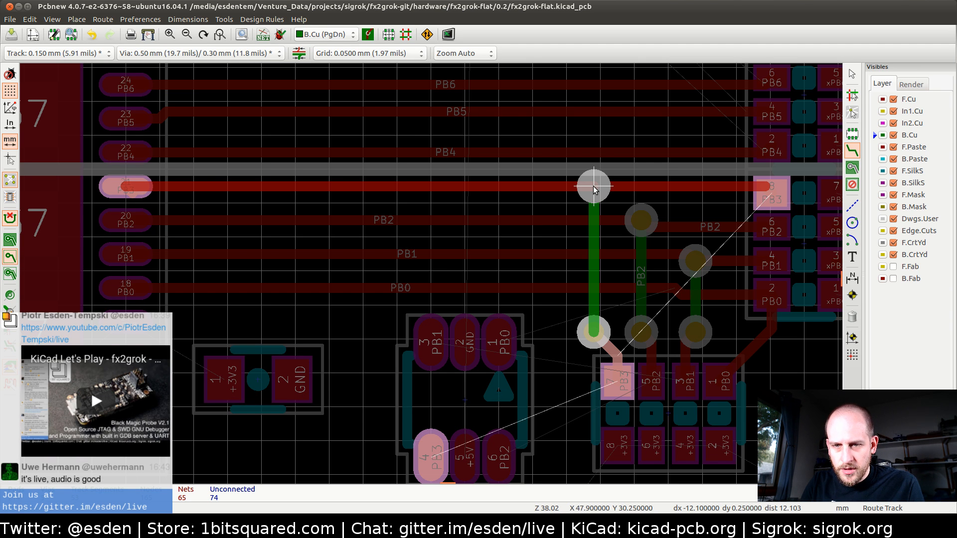
pyautogui.press('Up')
pyautogui.press('Up')
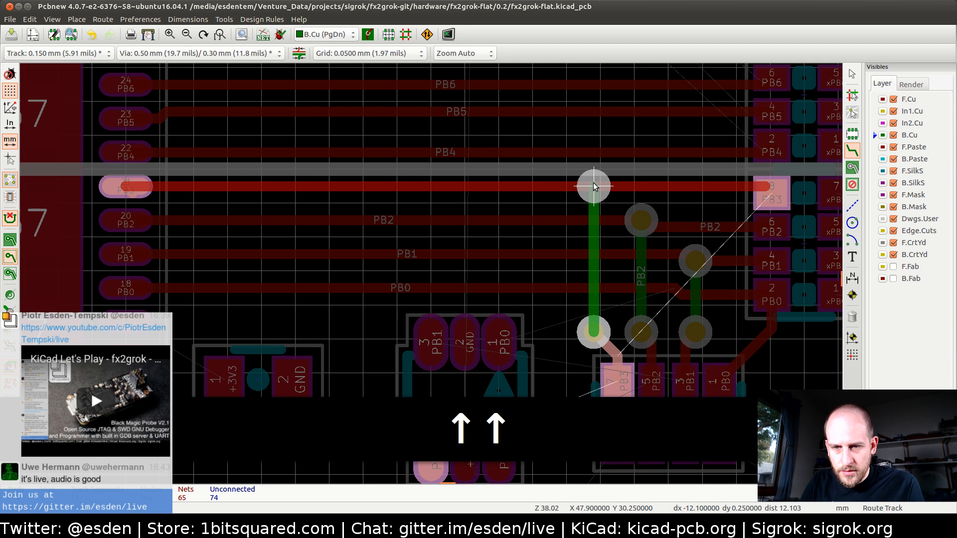
pyautogui.press('Down')
pyautogui.press('Down')
pyautogui.press('Up')
pyautogui.press('Up')
pyautogui.press('Return')
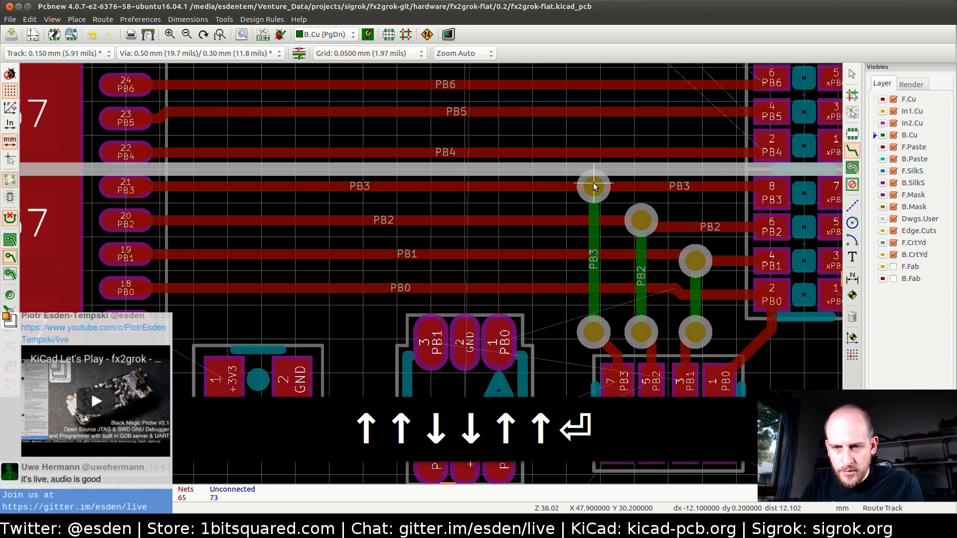
pyautogui.press('Escape')
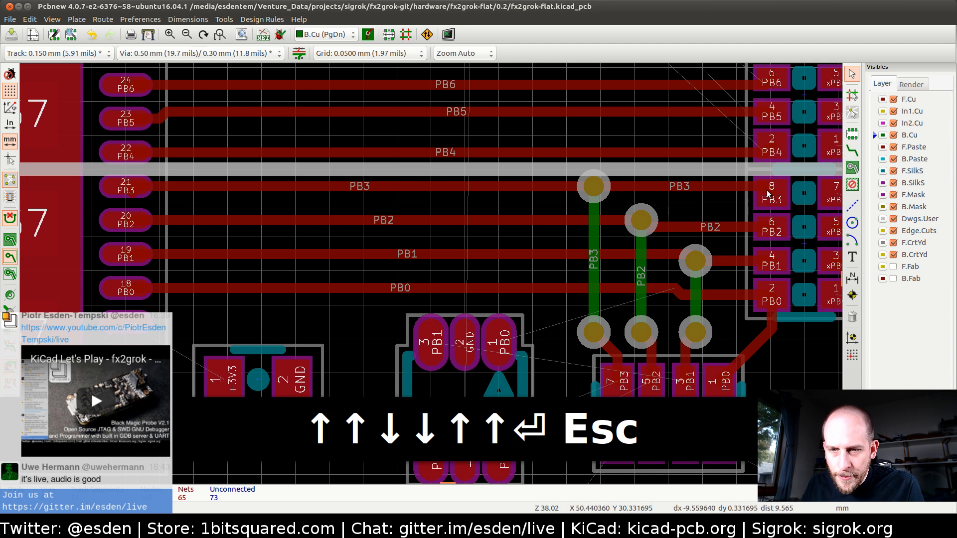
# - Delete the PB3 track between chip pin 21 and the upper PB3 via, and reroute it on F.Cu from the pin to the via
pyautogui.click(134, 198)
pyautogui.press('Delete')
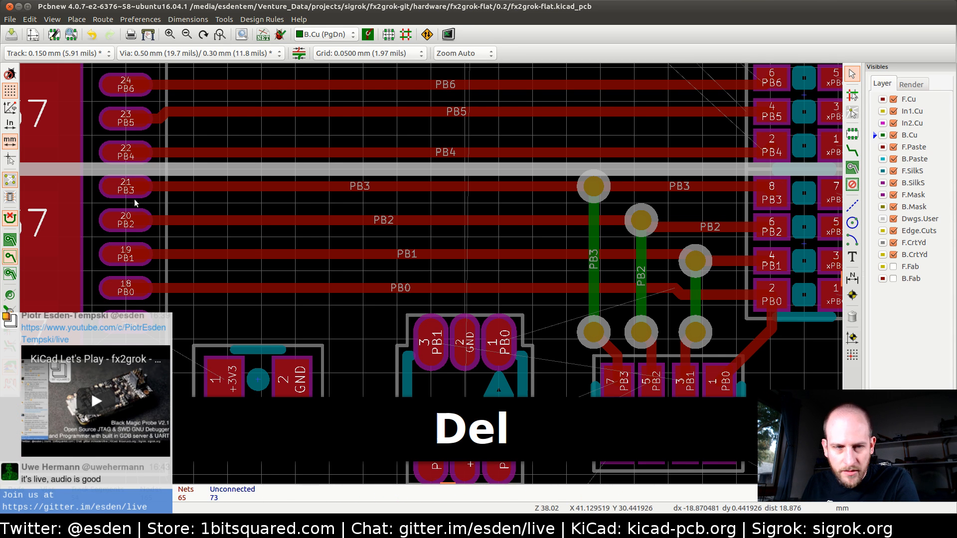
pyautogui.click(164, 190)
pyautogui.press('Delete')
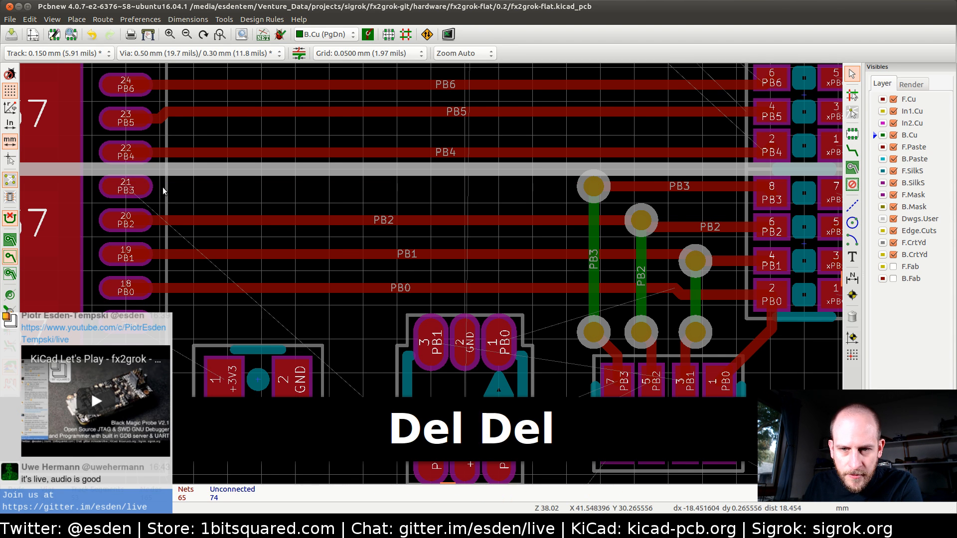
pyautogui.press('x')
pyautogui.click(127, 192)
pyautogui.click(593, 186)
# - Open the 3D view of the board to inspect the new routing and vias
pyautogui.scroll(-5, 648, 305)
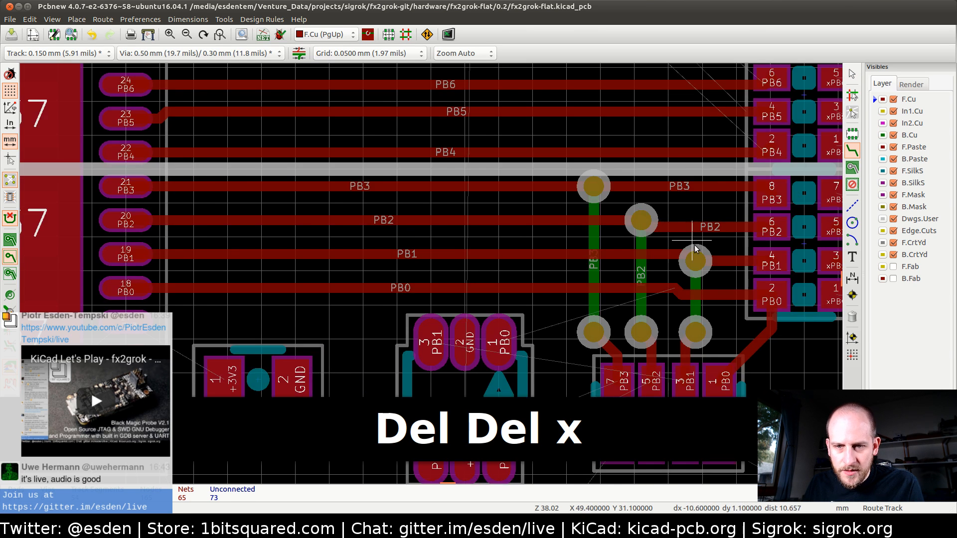
pyautogui.moveTo(388, 279); pyautogui.dragTo(468, 269, button='middle')
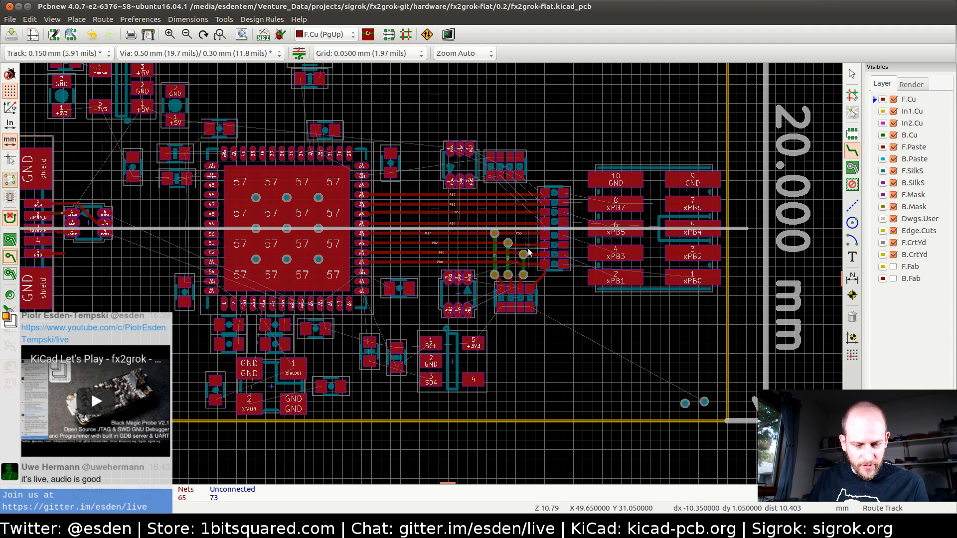
pyautogui.hotkey('alt', '3')
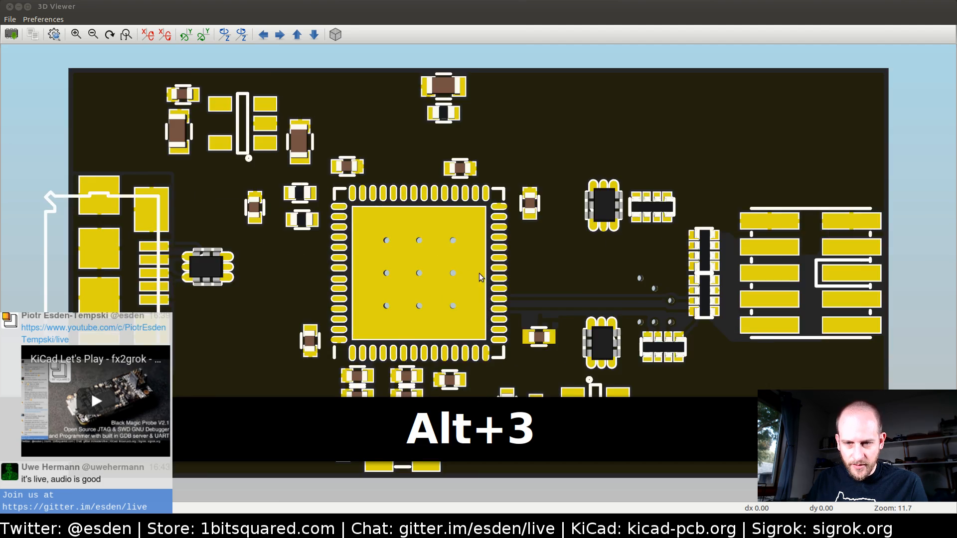
# - Examine the fx2grok-flat board in 3D from several angles, close the 3D view and save the board
pyautogui.moveTo(602, 313); pyautogui.dragTo(361, 264)
pyautogui.scroll(2, 632, 273)
pyautogui.scroll(-1, 553, 257)
pyautogui.scroll(-1, 554, 257)
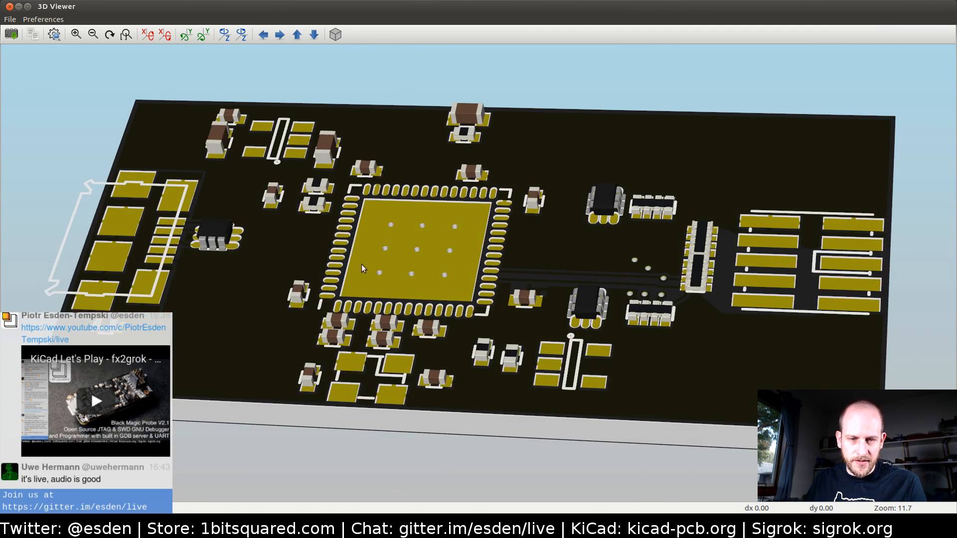
pyautogui.moveTo(477, 266); pyautogui.dragTo(286, 252)
pyautogui.moveTo(193, 285); pyautogui.dragTo(459, 341)
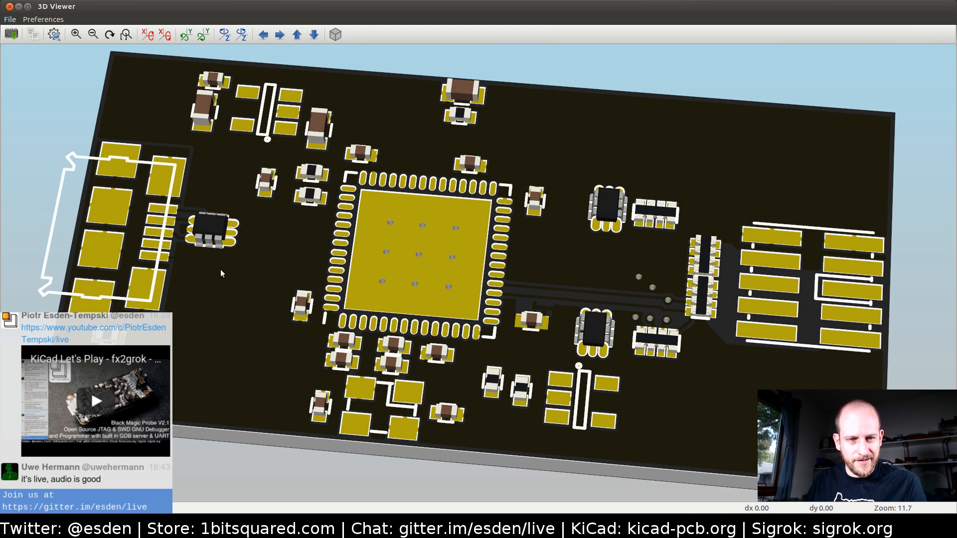
pyautogui.moveTo(221, 273); pyautogui.dragTo(111, 226)
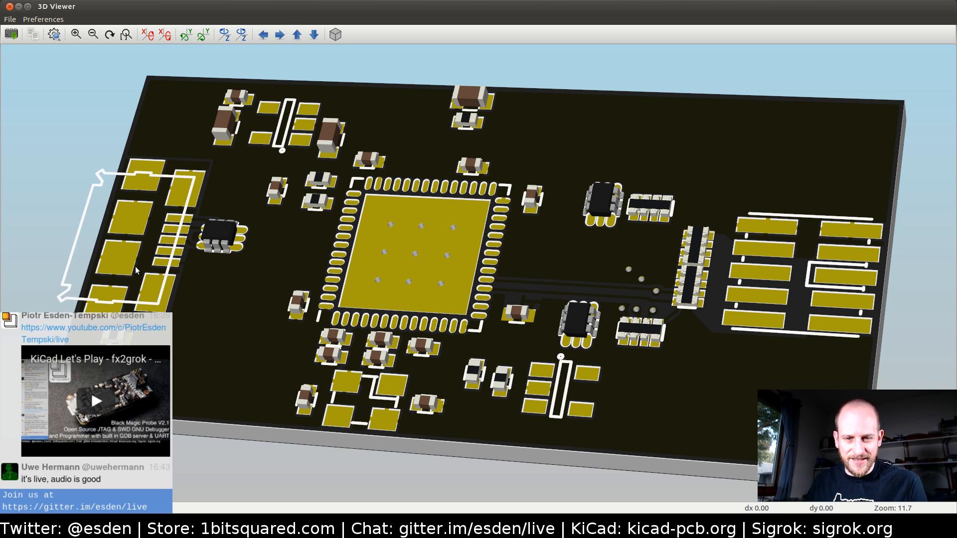
pyautogui.click(10, 7)
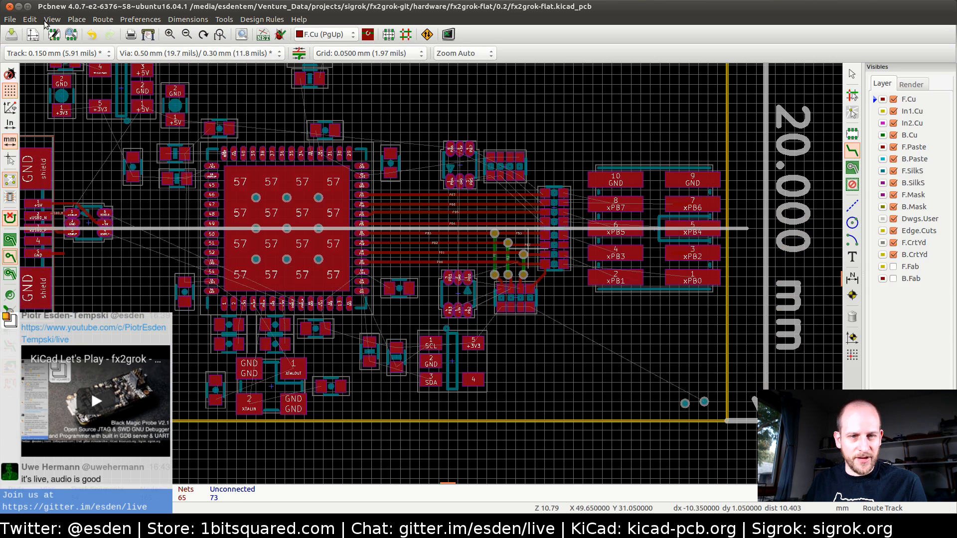
pyautogui.hotkey('ctrl', 's')
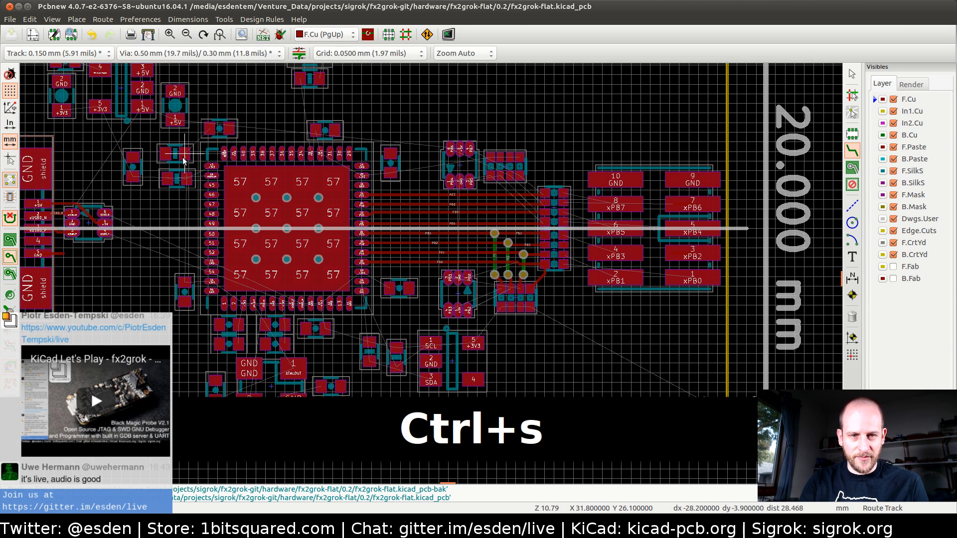
# - Switch to the KiCad project manager, open the recent bmpm2 v2.1c project and load its board file bmpm2.kicad_pcb
pyautogui.hotkey('alt', 'Tab')
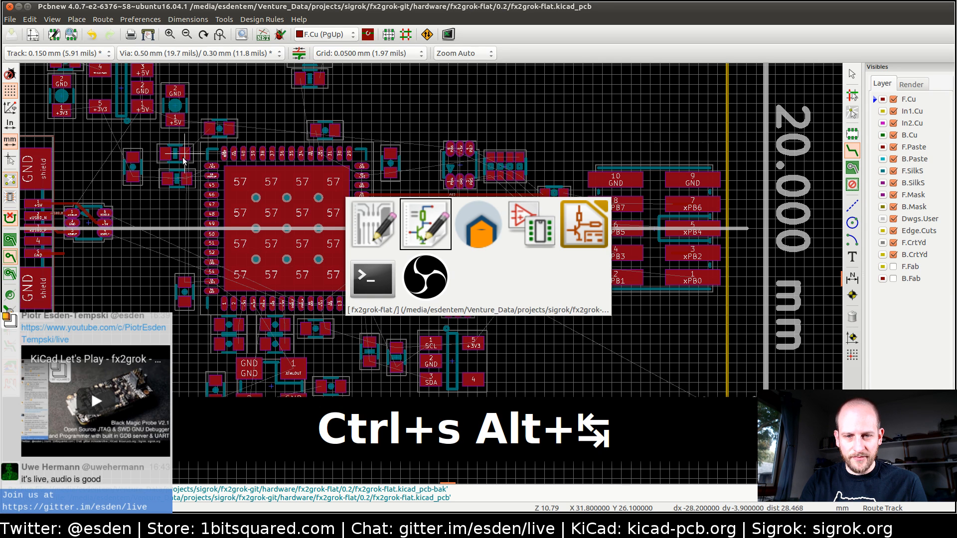
pyautogui.hotkey('alt', 'Tab')
pyautogui.hotkey('alt', 'Tab')
pyautogui.hotkey('alt', 'Tab')
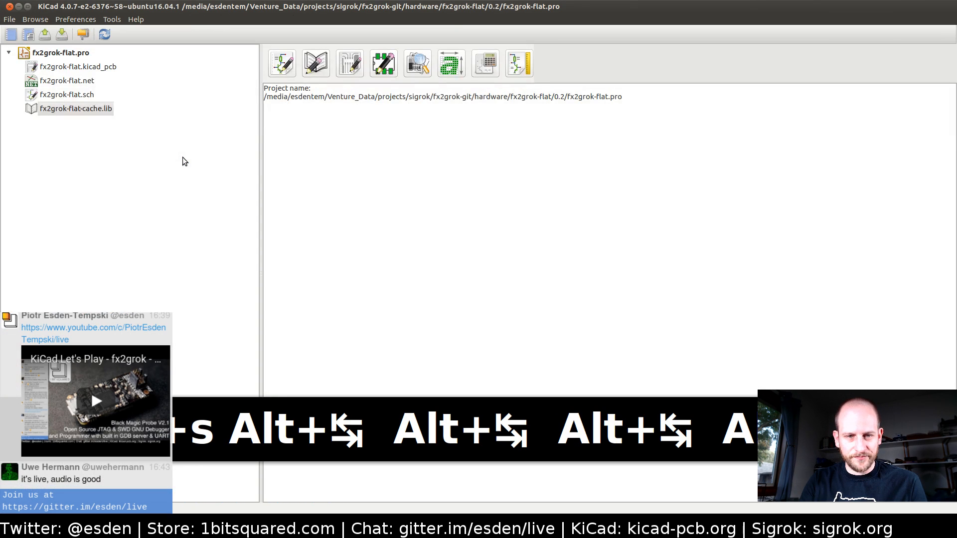
pyautogui.click(10, 20)
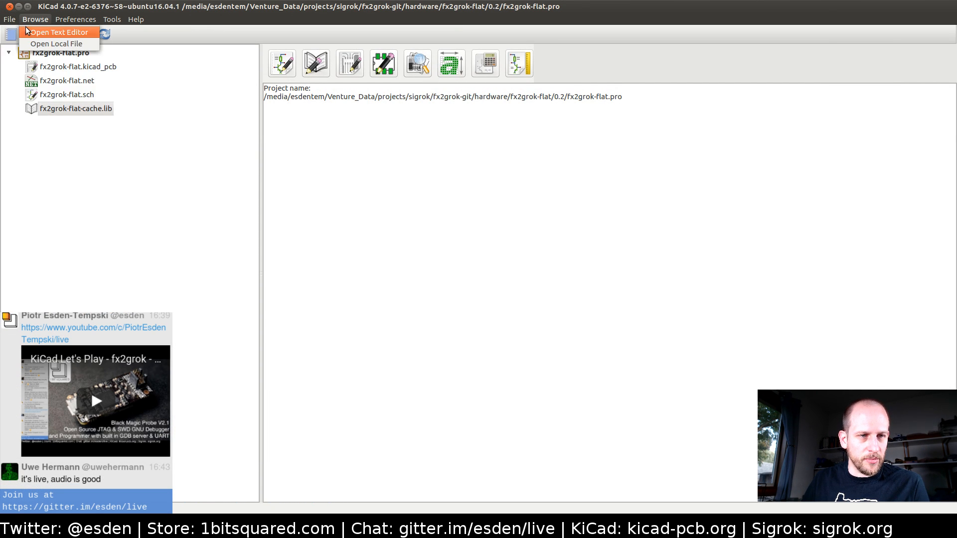
pyautogui.moveTo(60, 43)
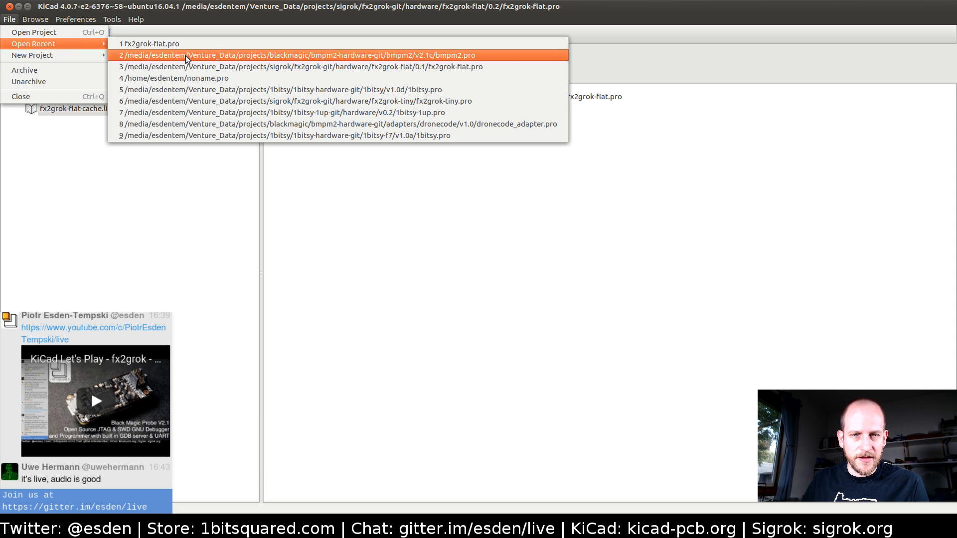
pyautogui.click(185, 56)
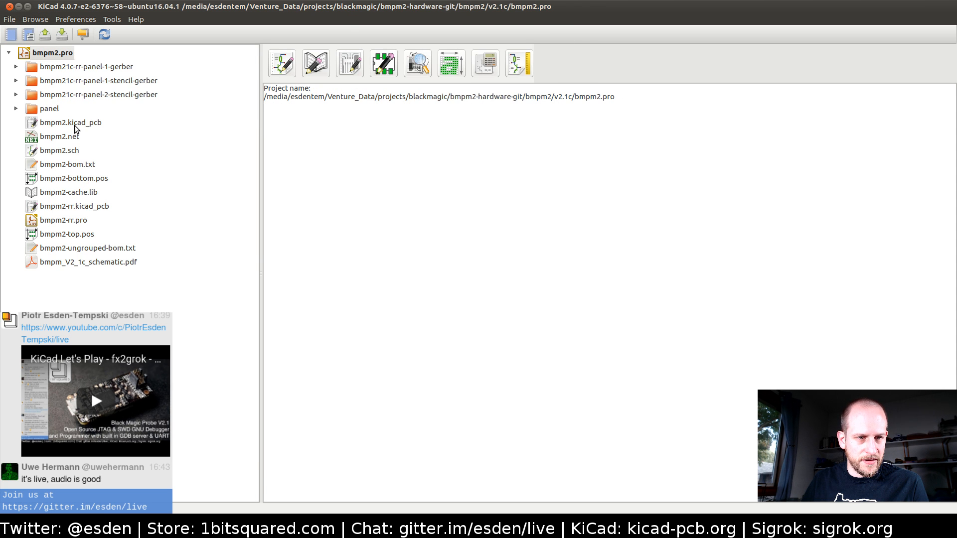
pyautogui.doubleClick(74, 124)
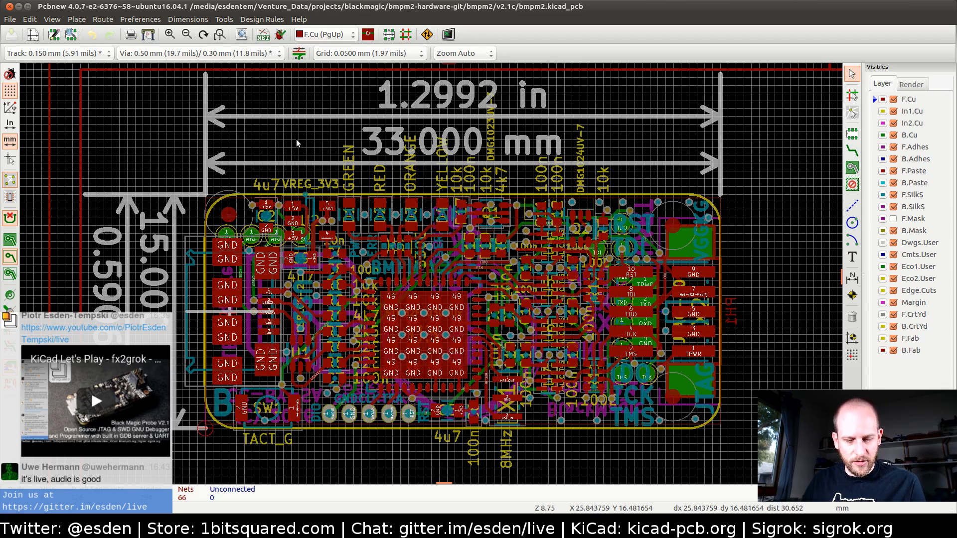
# - Examine the populated bmpm2 board in 3D from several angles and close the 3D view
pyautogui.hotkey('alt', '3')
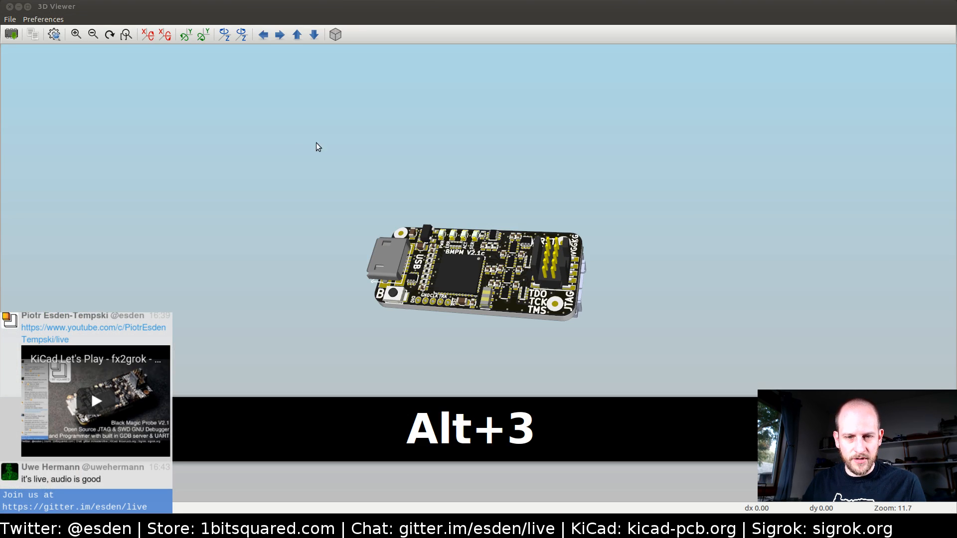
pyautogui.scroll(5, 492, 283)
pyautogui.moveTo(492, 283); pyautogui.dragTo(617, 166)
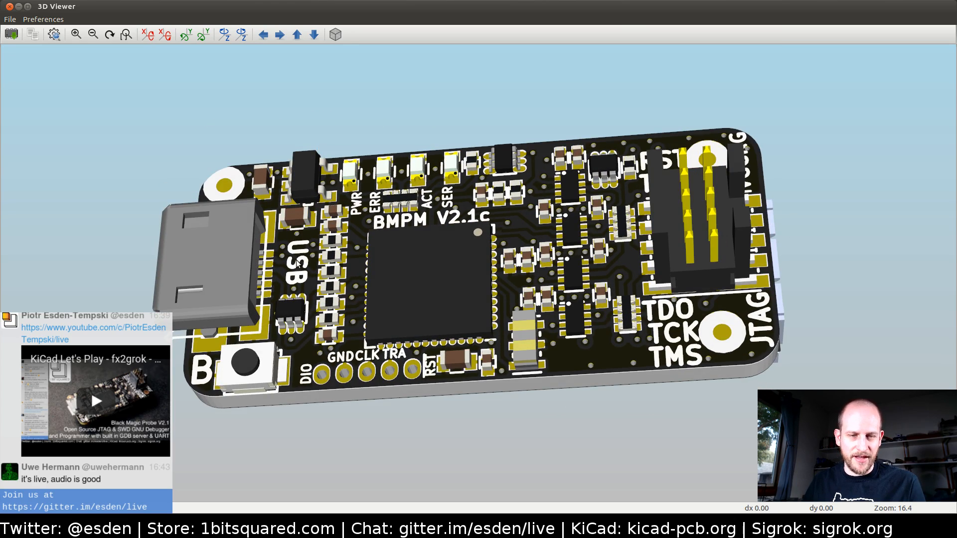
pyautogui.moveTo(296, 264); pyautogui.dragTo(204, 323)
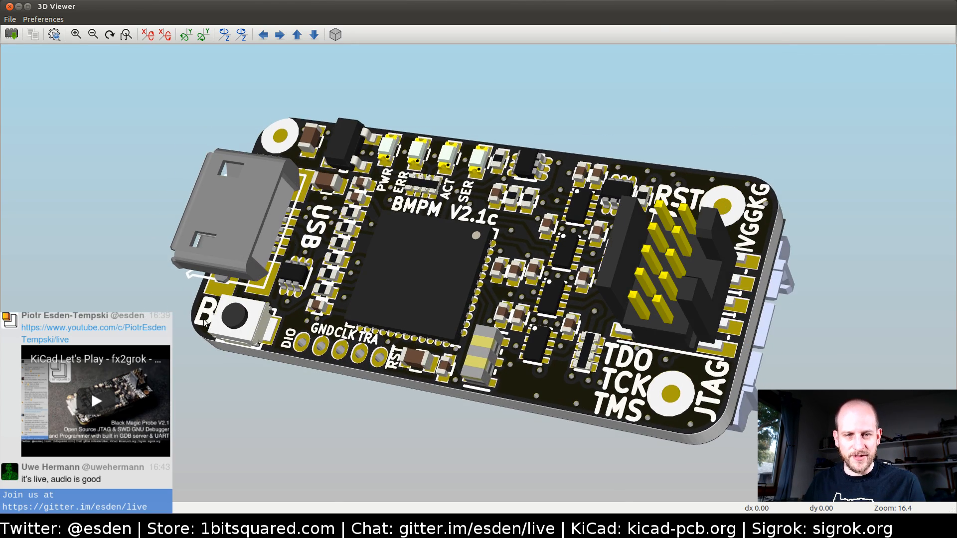
pyautogui.click(9, 7)
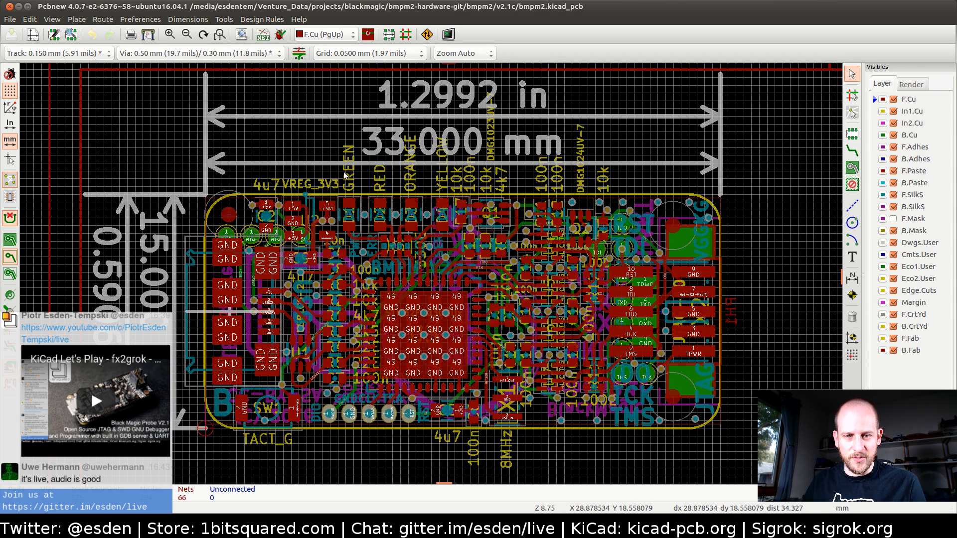
# - Reopen the recent fx2grok-flat 0.2 project, then bring up its schematic fx2grok-flat.sch and from there the board layout
pyautogui.hotkey('alt', 'Tab')
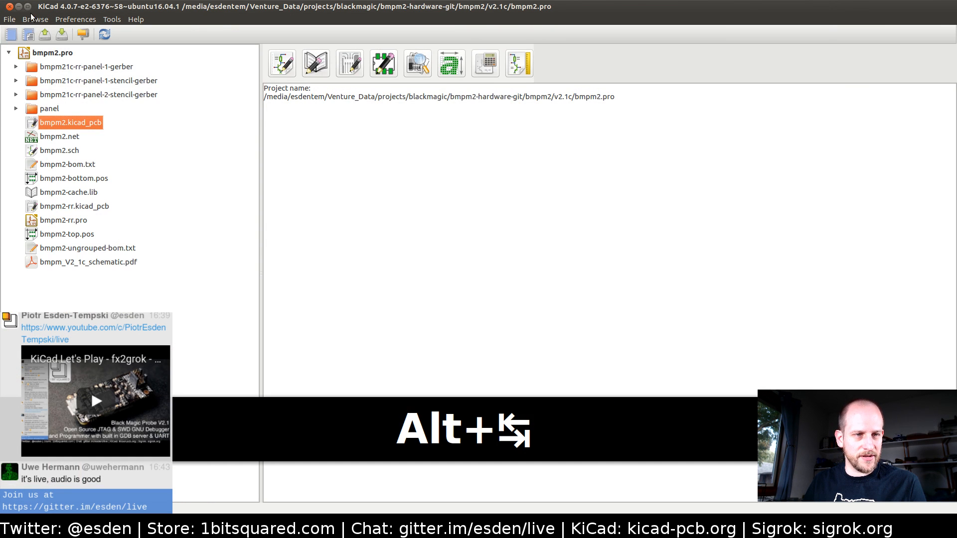
pyautogui.click(7, 19)
pyautogui.moveTo(31, 44)
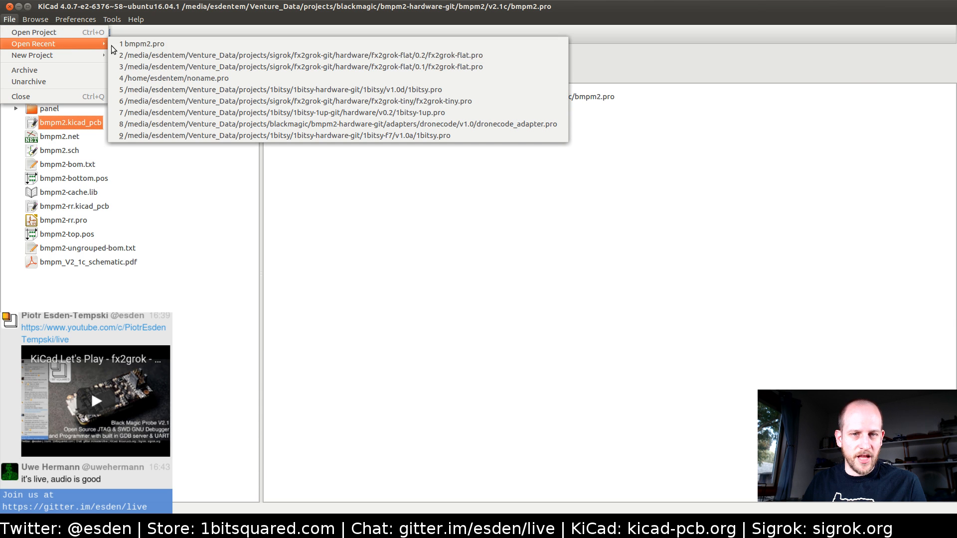
pyautogui.click(187, 52)
pyautogui.doubleClick(70, 94)
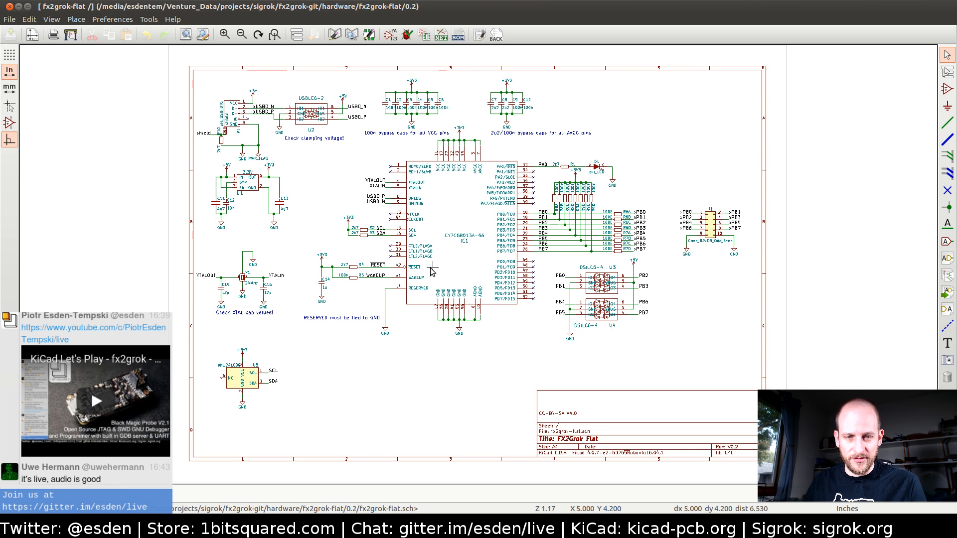
pyautogui.click(479, 34)
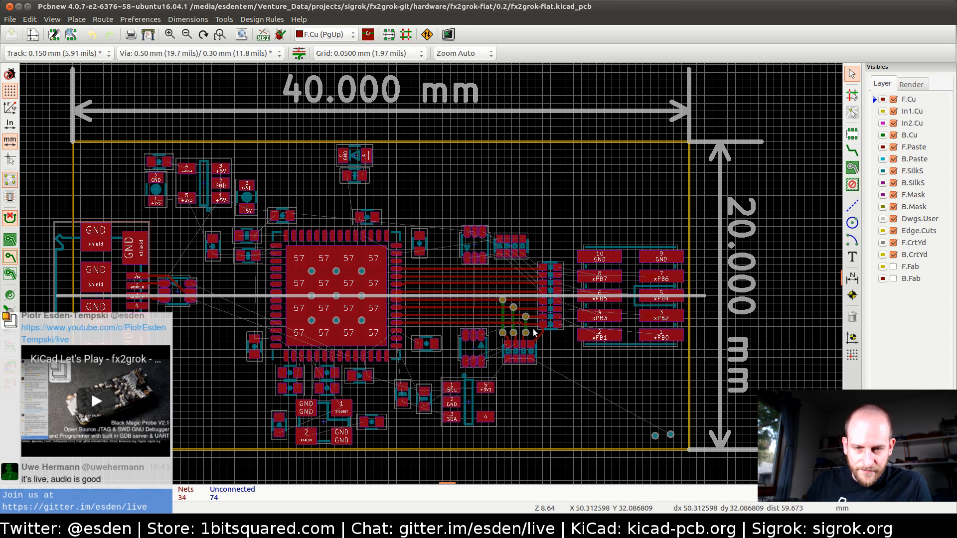
# - Measure the offset of the PB0–PB3 pull-up array from the lower-left courtyard corner of the PB0–PB3 series resistor array
pyautogui.scroll(2, 501, 298)
pyautogui.scroll(2, 432, 274)
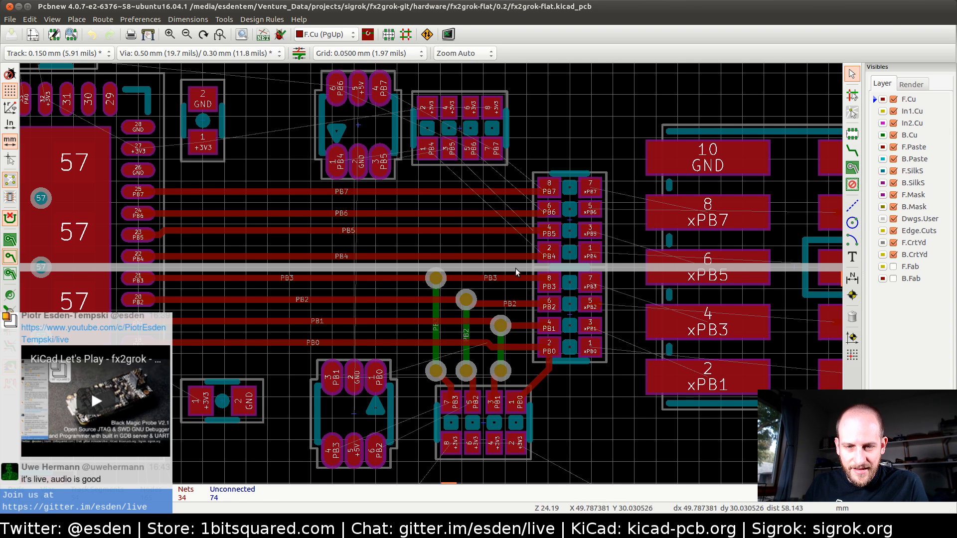
pyautogui.moveTo(481, 253); pyautogui.dragTo(403, 278, button='middle')
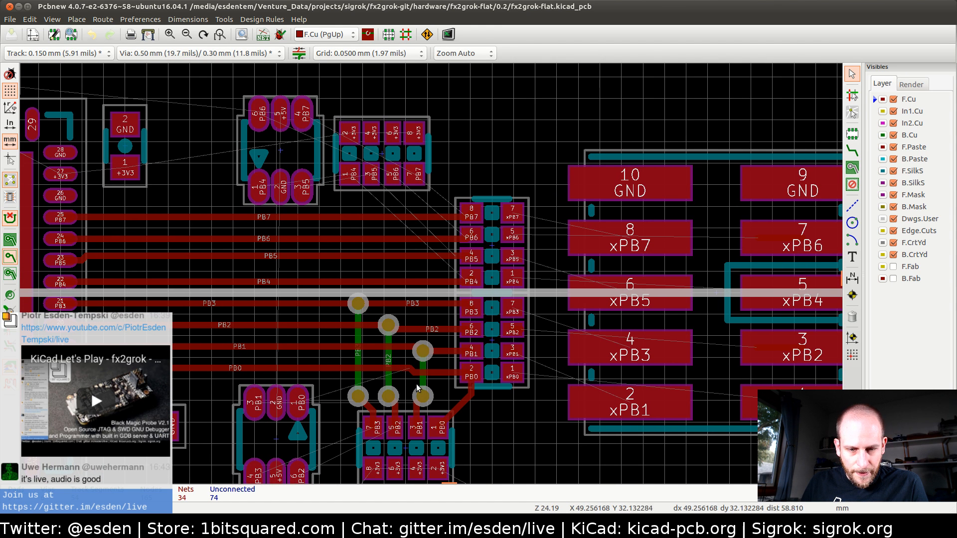
pyautogui.scroll(1, 416, 371)
pyautogui.moveTo(410, 178); pyautogui.dragTo(364, 120, button='middle')
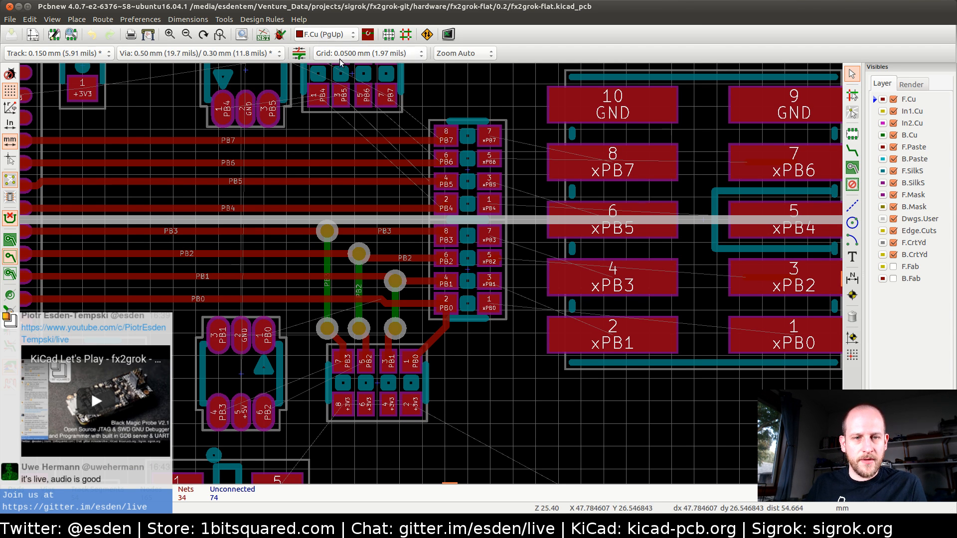
pyautogui.click(351, 74)
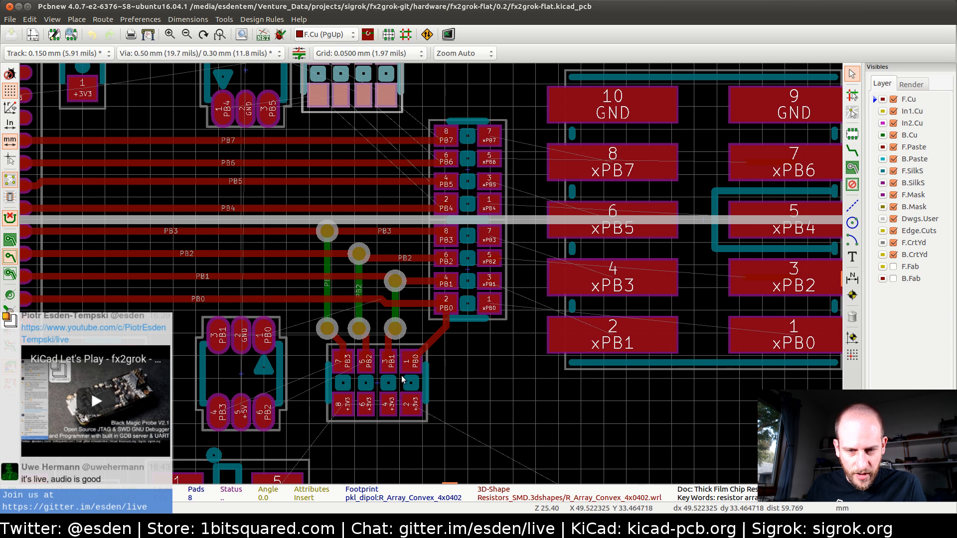
pyautogui.scroll(2, 439, 323)
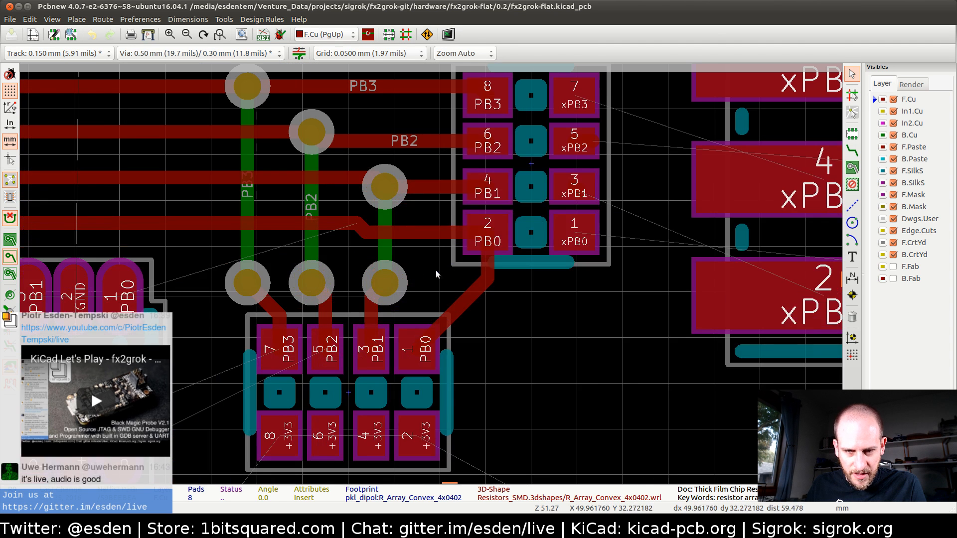
pyautogui.click(851, 206)
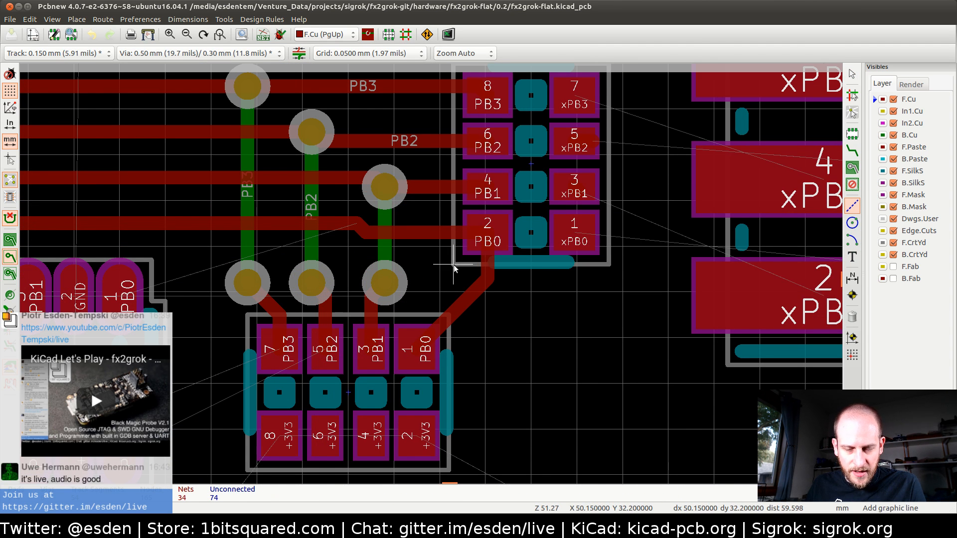
pyautogui.press('space')
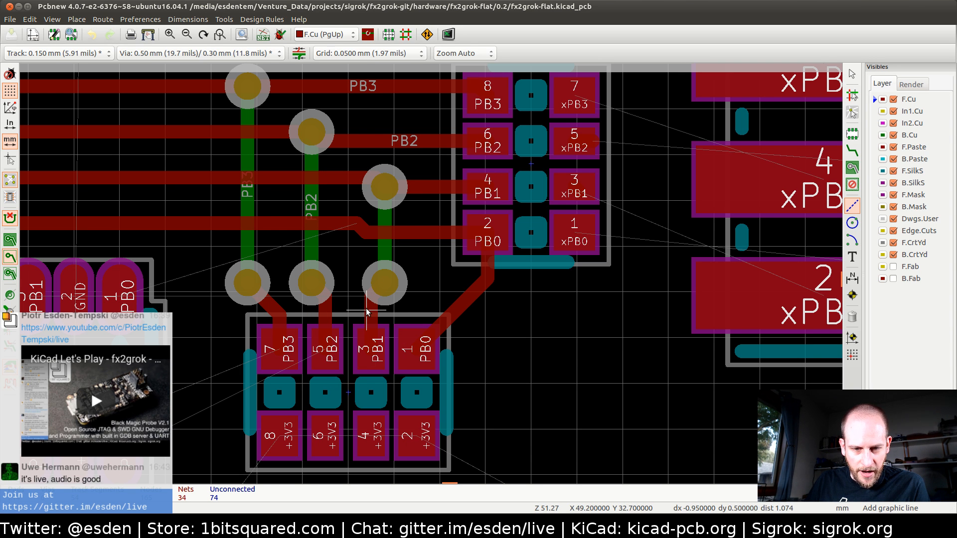
pyautogui.press('Escape')
# - Set the relative coordinate origin at the upper-left courtyard corner of the PB4–PB7 series resistor array, X 50.15, Y 27.8 mm
pyautogui.scroll(5, 406, 255)
pyautogui.hscroll(2, 613, 221)
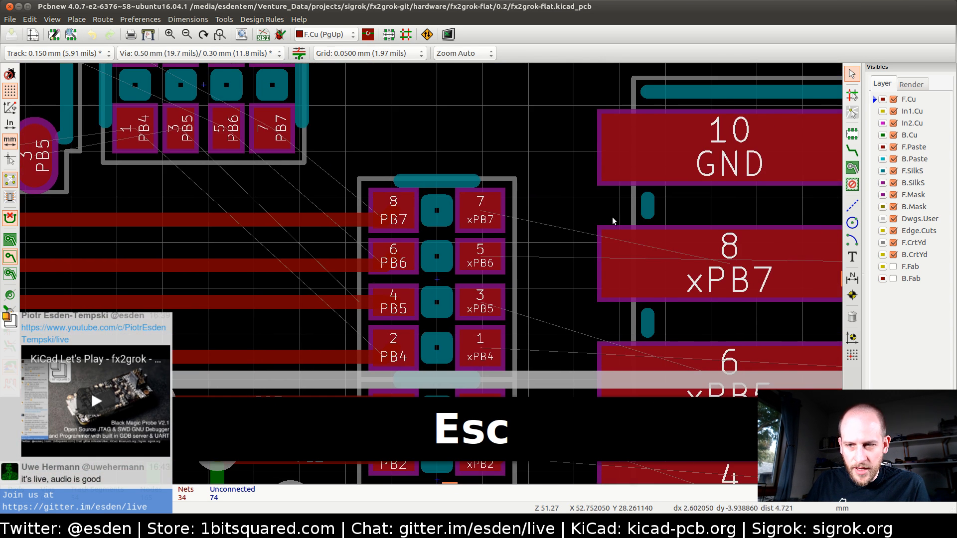
pyautogui.click(853, 205)
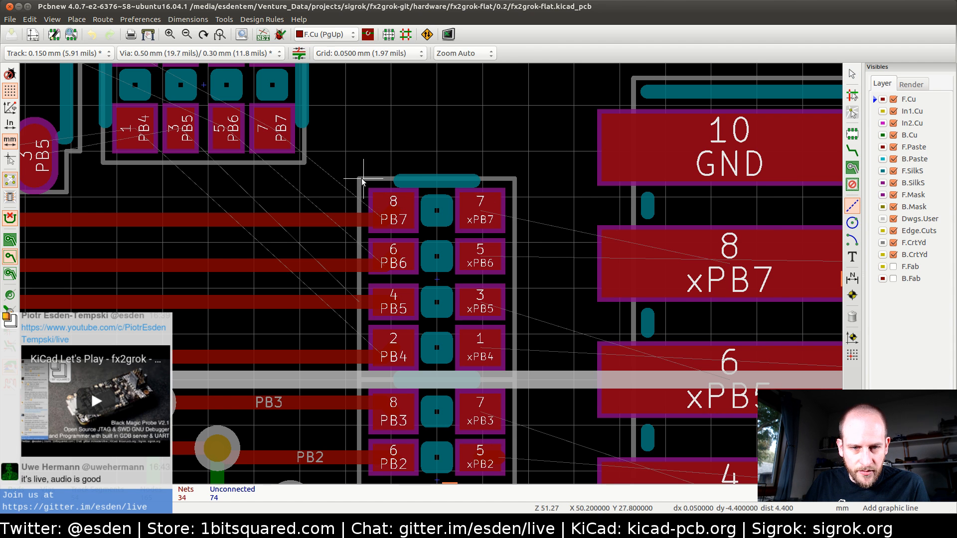
pyautogui.press('Escape')
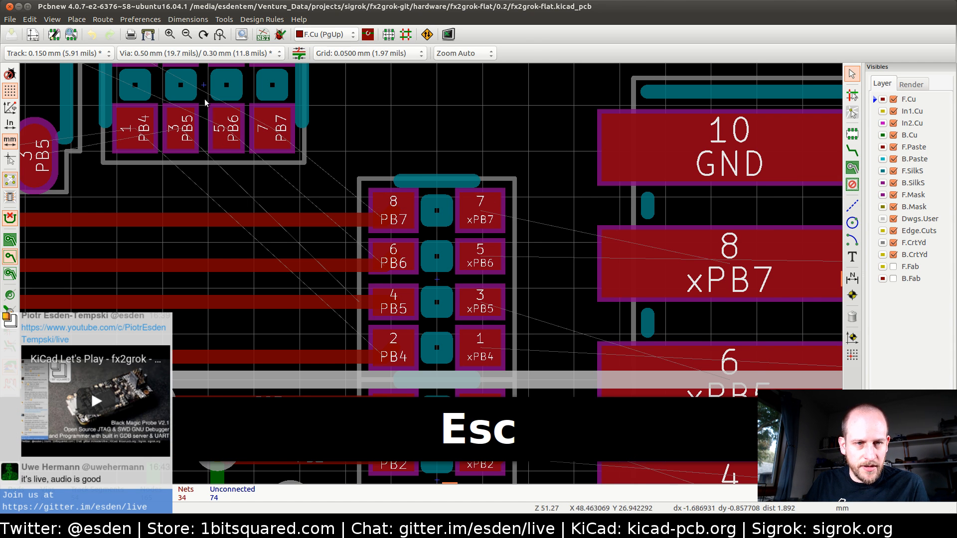
# - Move the PB4–PB7 pull-up array to X 49.00 mm, 1.15 mm left of and about 1.4 mm above the relative origin
pyautogui.press('m')
pyautogui.press('Down')
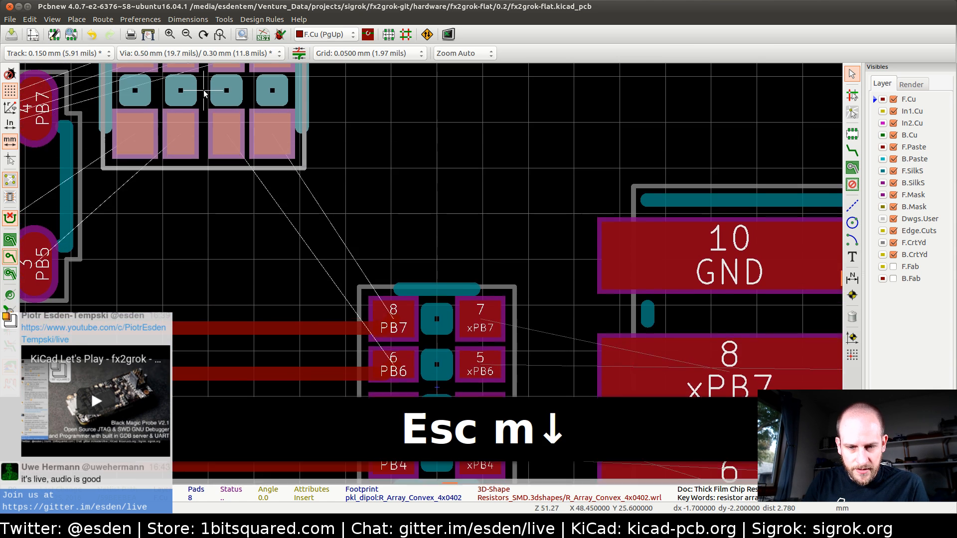
pyautogui.press('Down')
pyautogui.press('Down')
pyautogui.press('Down')
pyautogui.press('Down')
pyautogui.press('Down')
pyautogui.press('Down')
pyautogui.press('Down')
pyautogui.press('Down')
pyautogui.press('Down')
pyautogui.press('Down')
pyautogui.press('Down')
pyautogui.press('Down')
pyautogui.press('Down')
pyautogui.press('Down')
pyautogui.press('Down')
pyautogui.press('Down')
pyautogui.press('Down')
pyautogui.press('Down')
pyautogui.press('Down')
pyautogui.press('Down')
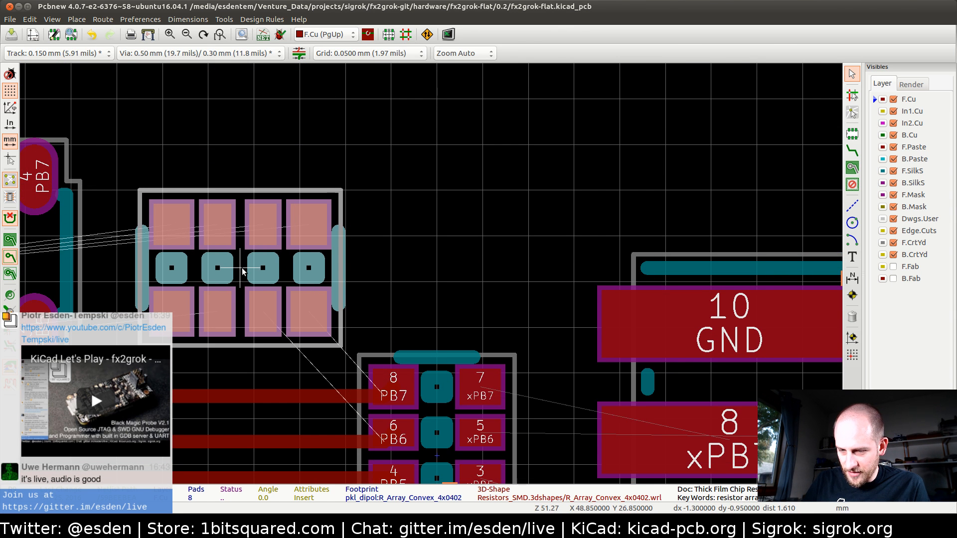
pyautogui.press('Left')
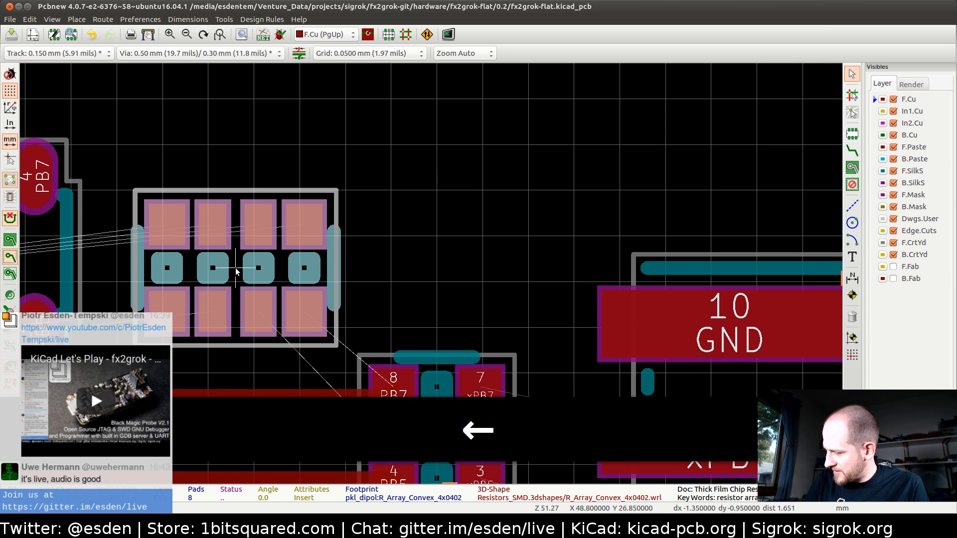
pyautogui.press('Right')
pyautogui.press('Right')
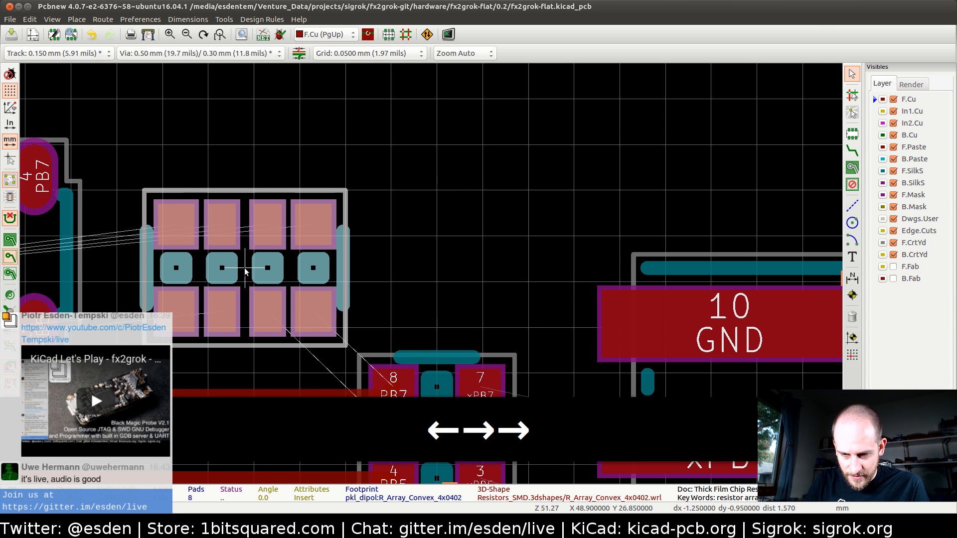
pyautogui.press('Right')
pyautogui.press('Right')
pyautogui.press('Right')
pyautogui.press('Left')
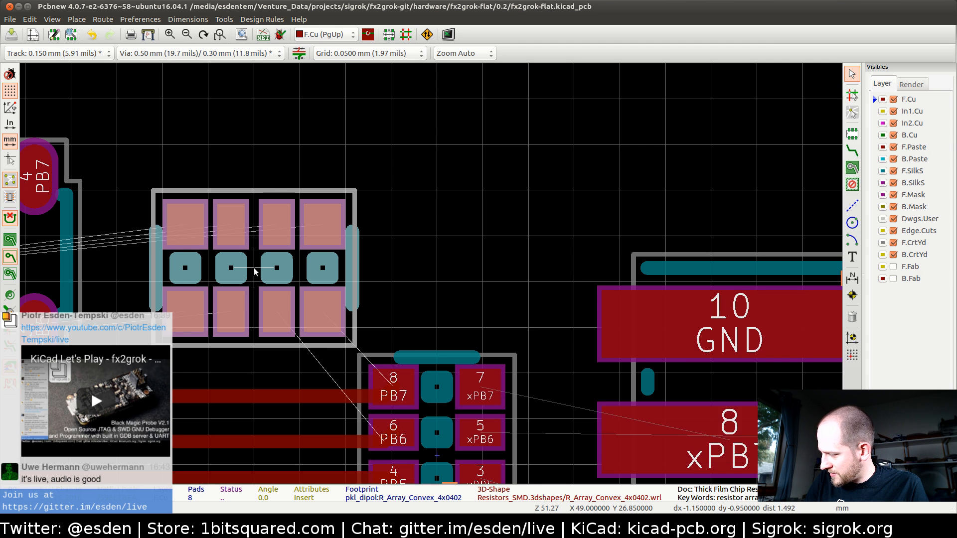
pyautogui.press('Up')
pyautogui.press('Up')
pyautogui.press('Up')
pyautogui.press('Up')
pyautogui.press('Up')
pyautogui.press('Up')
pyautogui.press('Up')
pyautogui.press('Up')
pyautogui.press('Up')
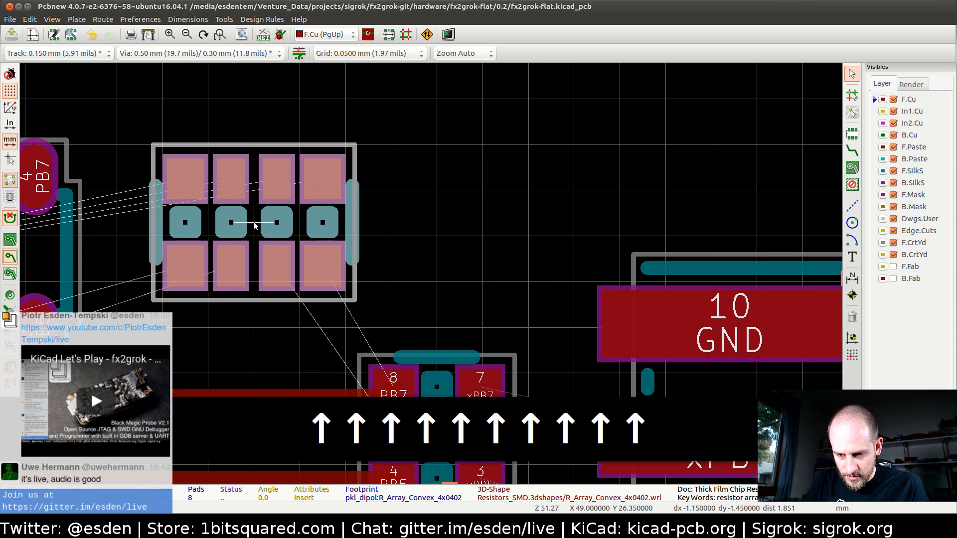
pyautogui.press('Up')
pyautogui.press('Down')
pyautogui.press('Return')
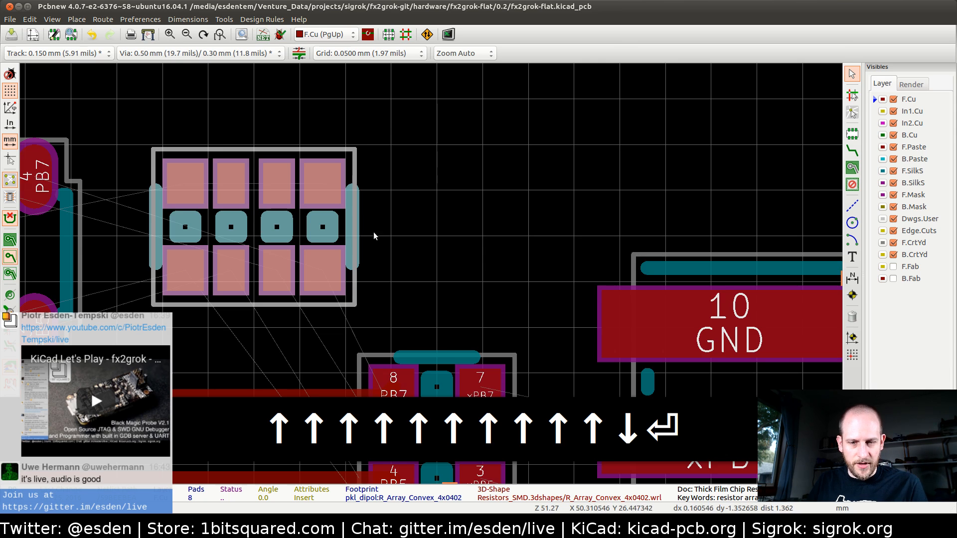
# - Route a front-copper PB7 track from pad 8 of the series resistor array to pad 7 of the pull-up array
pyautogui.scroll(-2, 374, 235)
pyautogui.moveTo(423, 176); pyautogui.dragTo(423, 122, button='middle')
pyautogui.moveTo(417, 260)
pyautogui.mouseDown(button='middle')
pyautogui.moveTo(412, 170)
pyautogui.moveTo(321, 235)
pyautogui.mouseUp(button='middle')
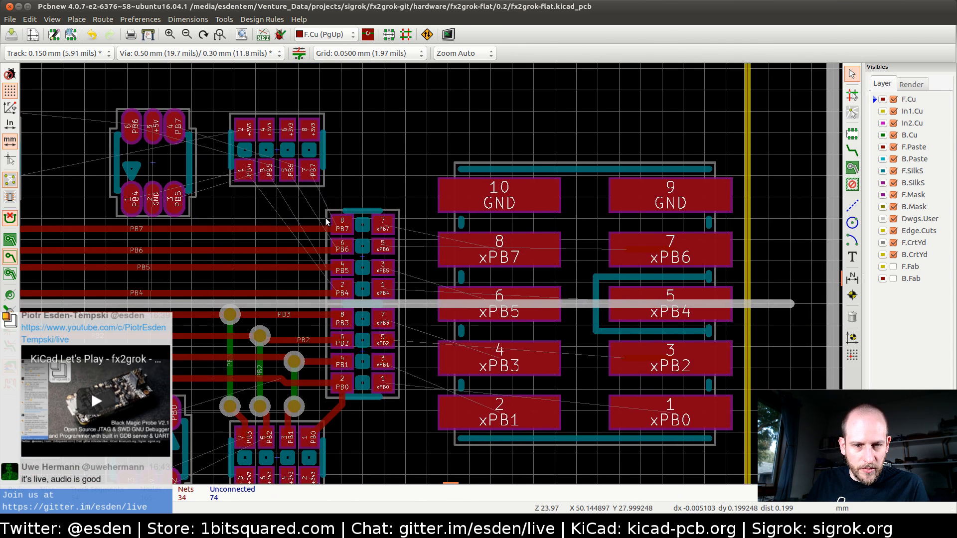
pyautogui.scroll(1, 328, 218)
pyautogui.scroll(1, 446, 283)
pyautogui.press('x')
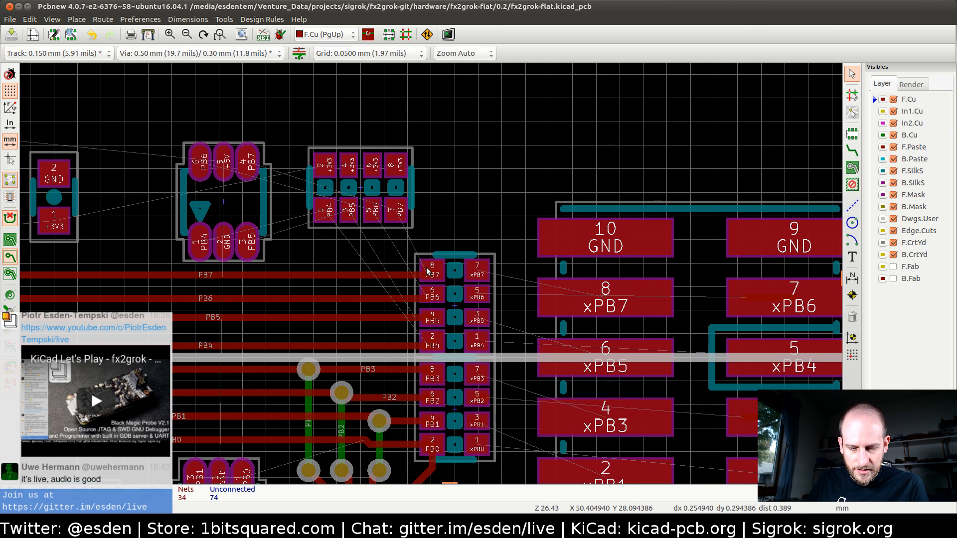
pyautogui.click(433, 271)
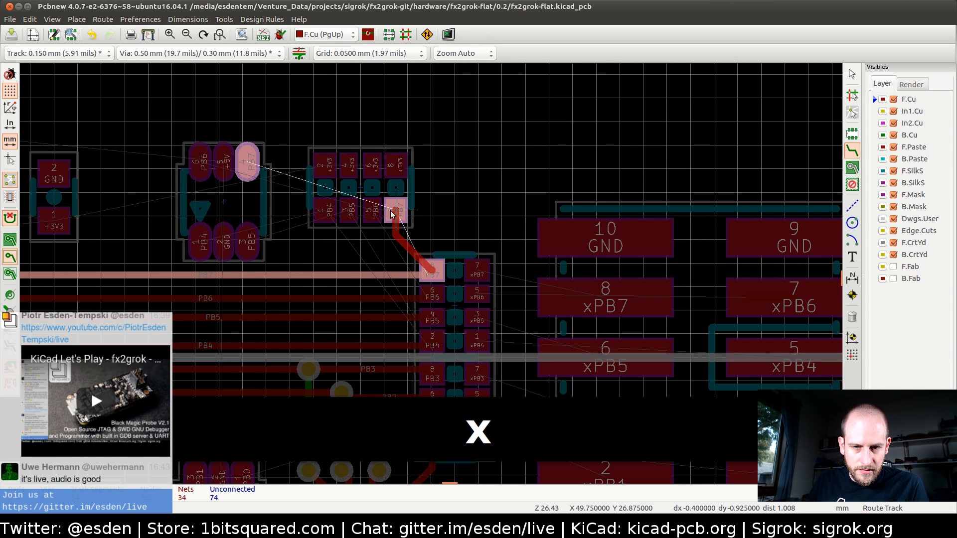
pyautogui.click(395, 208)
# - Route PB6 down from pull-up pad 5 on front copper and place a via at X 49.35, Y 27.70 mm
pyautogui.moveTo(416, 319); pyautogui.dragTo(387, 332, button='middle')
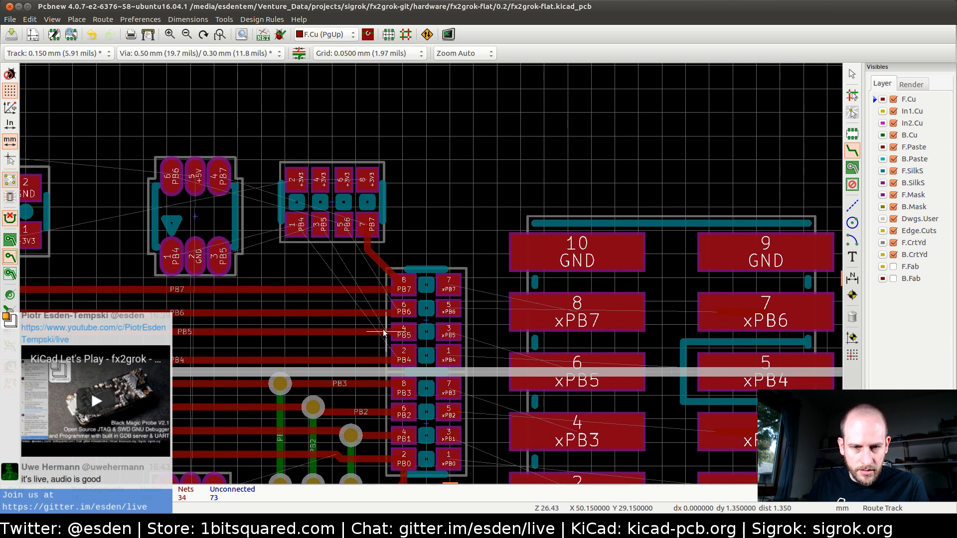
pyautogui.click(345, 225)
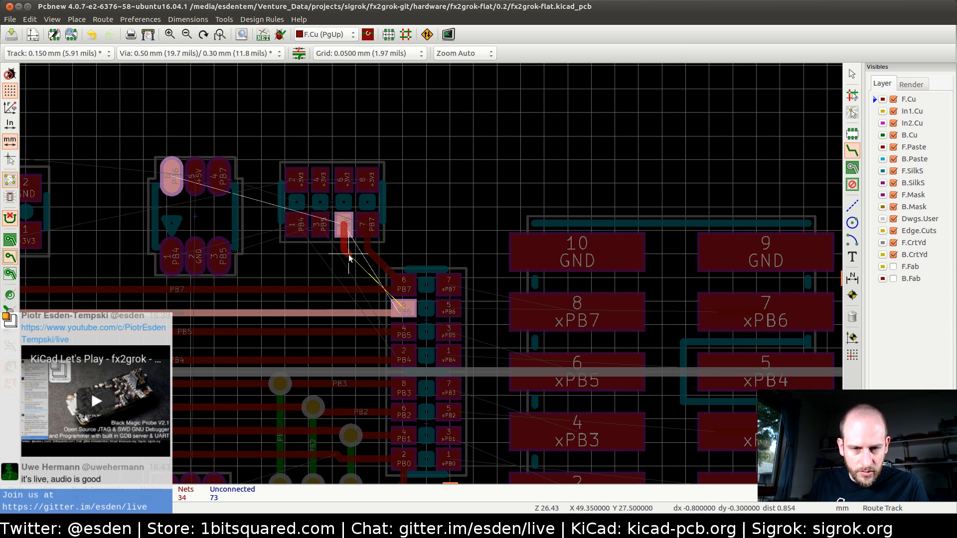
pyautogui.press('v')
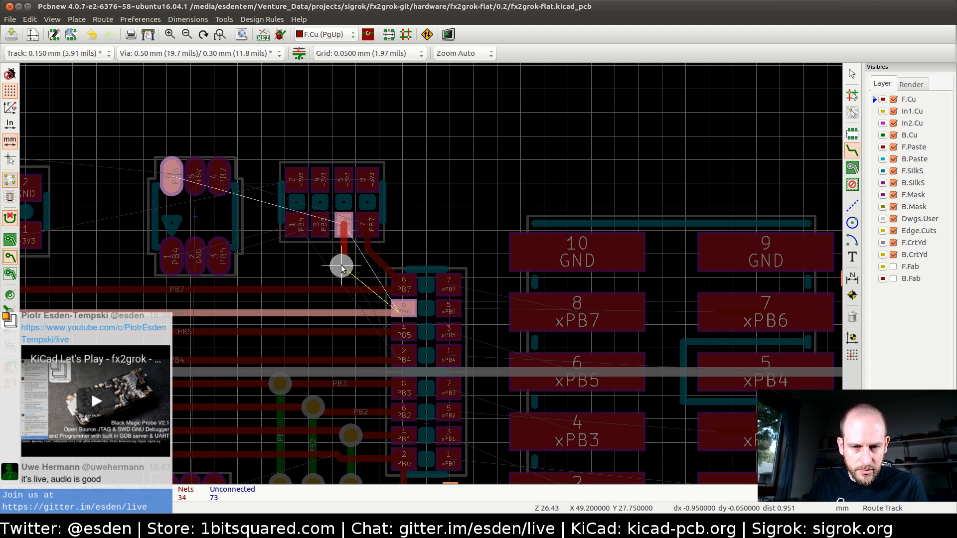
pyautogui.scroll(3, 346, 263)
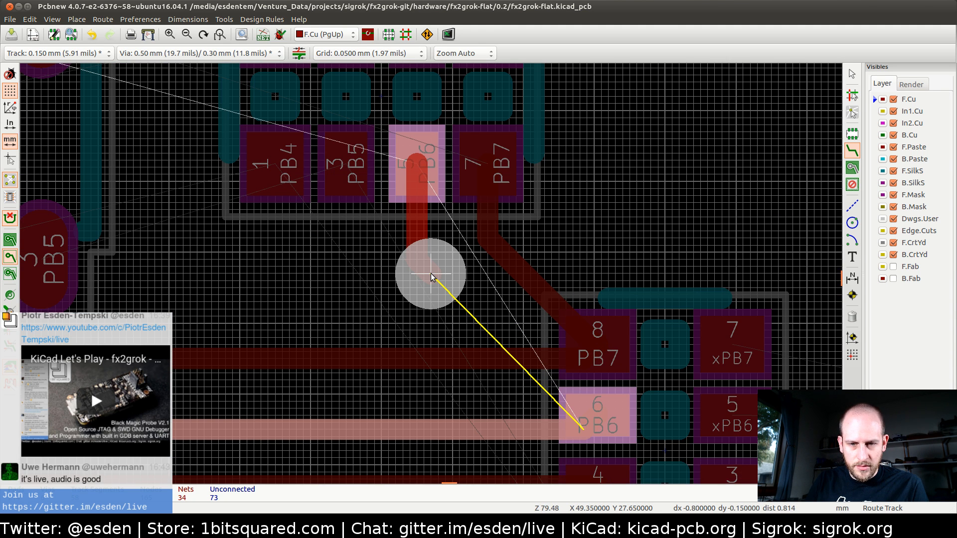
pyautogui.press('Left')
pyautogui.press('Right')
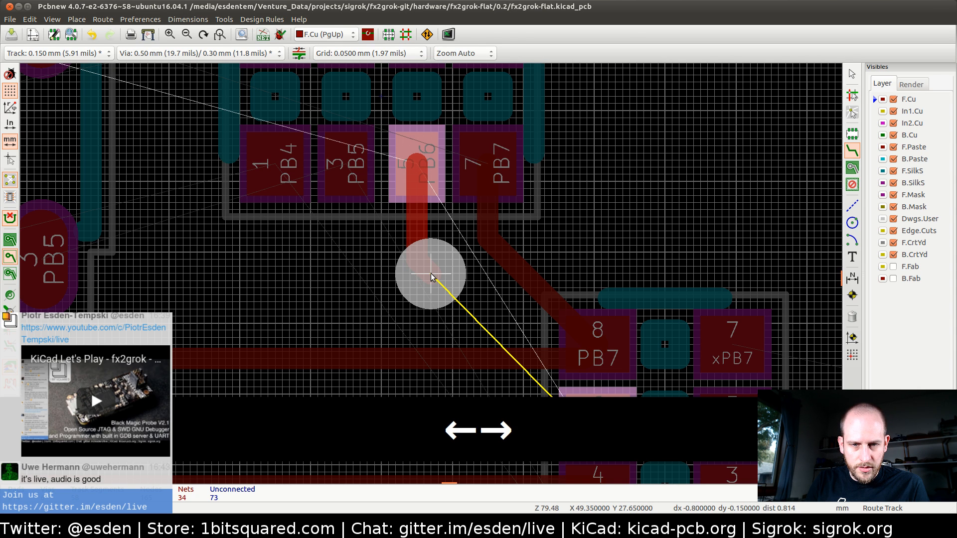
pyautogui.press('Down')
pyautogui.press('Return')
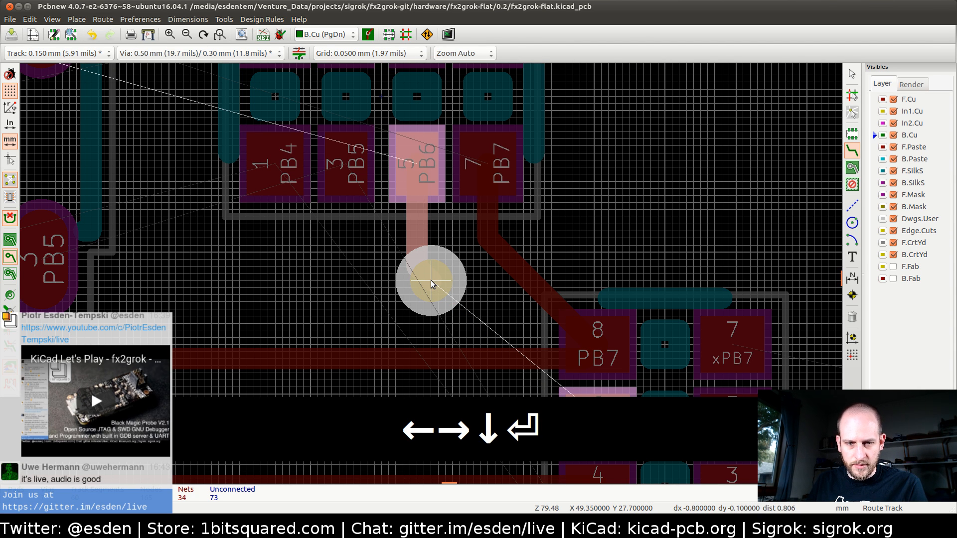
# - Route PB6 straight down from the via on back copper, ending on the horizontal PB6 track at X 49.35, Y 28.75 mm
pyautogui.click(431, 280)
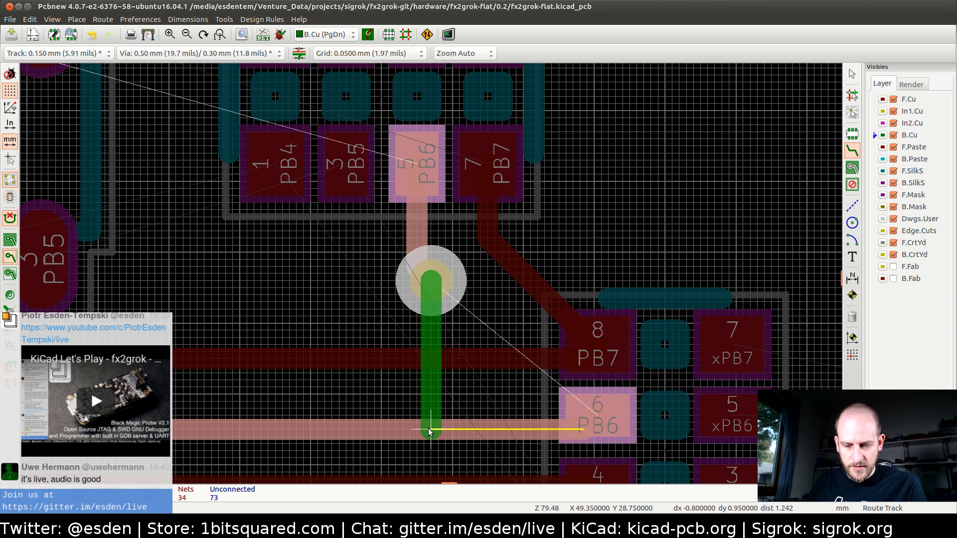
pyautogui.press('w')
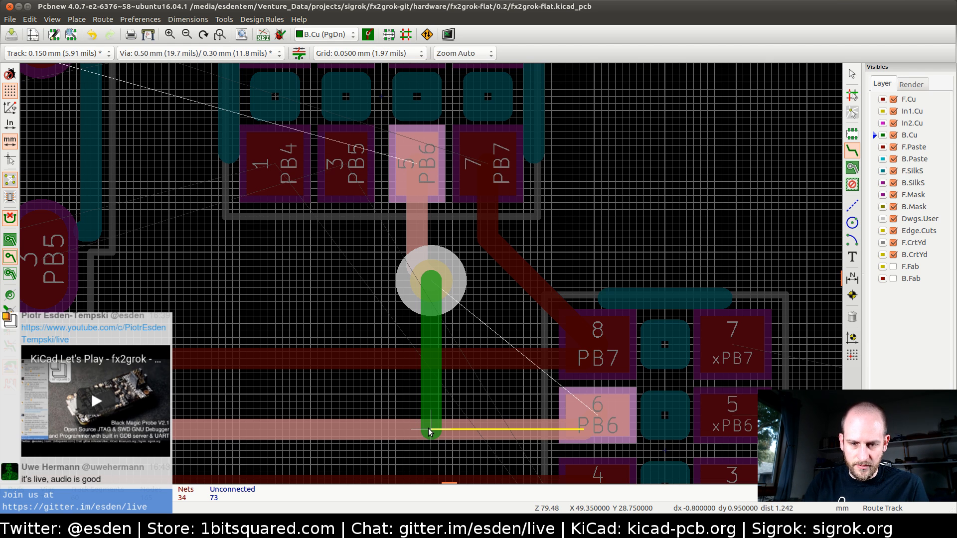
pyautogui.press('v')
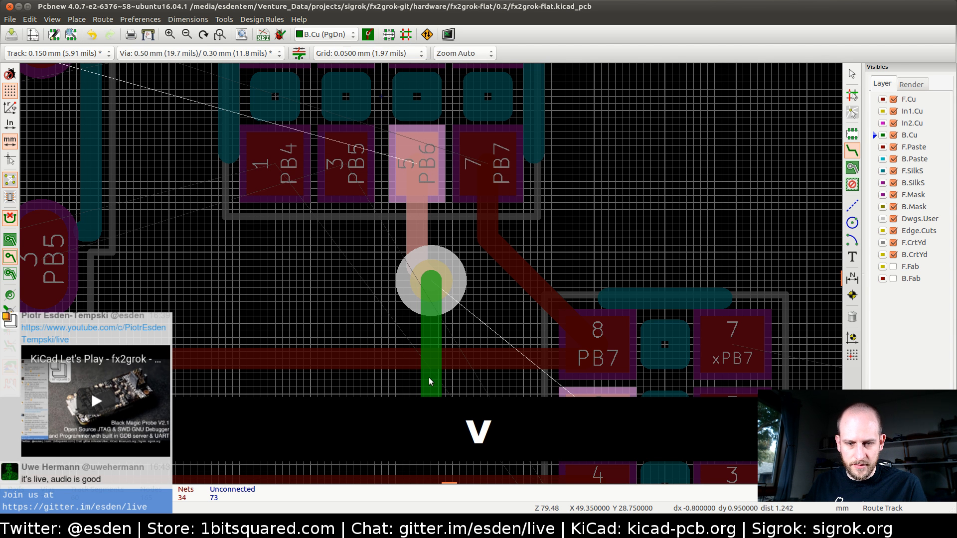
pyautogui.scroll(-1, 416, 364)
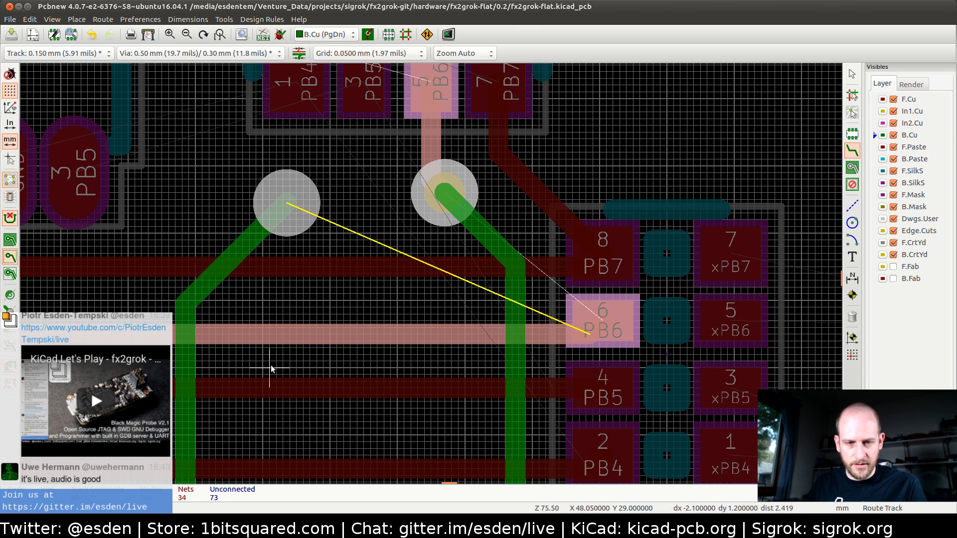
pyautogui.press('Escape')
pyautogui.click(445, 180)
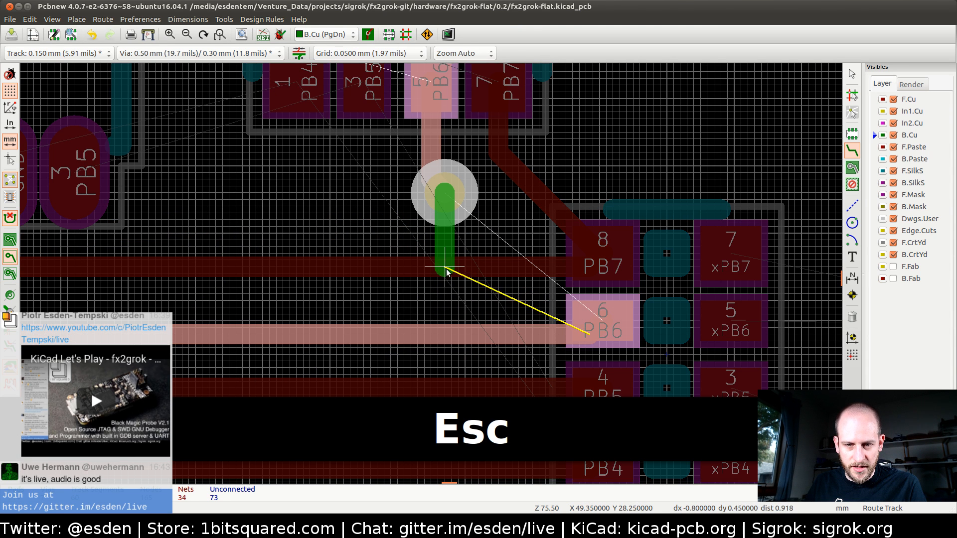
pyautogui.press('v')
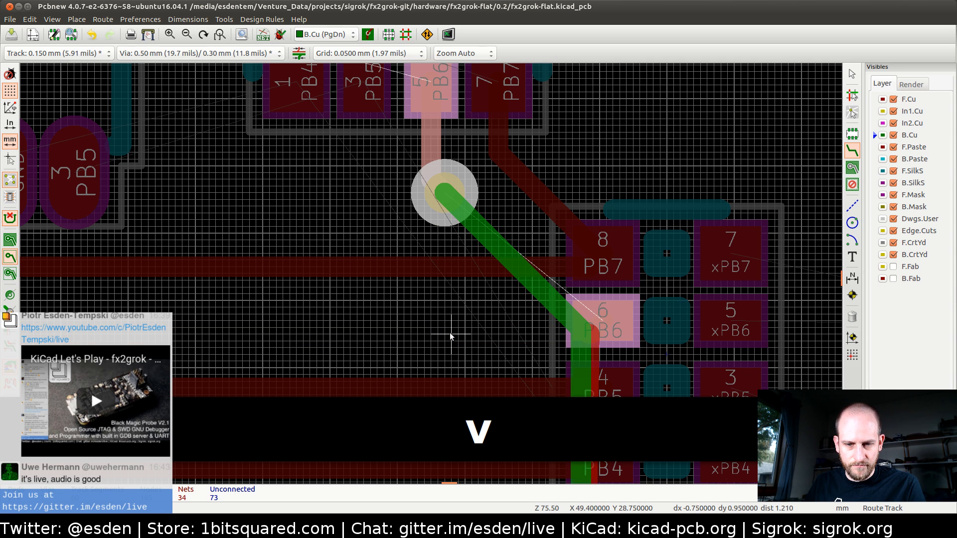
pyautogui.doubleClick(444, 335)
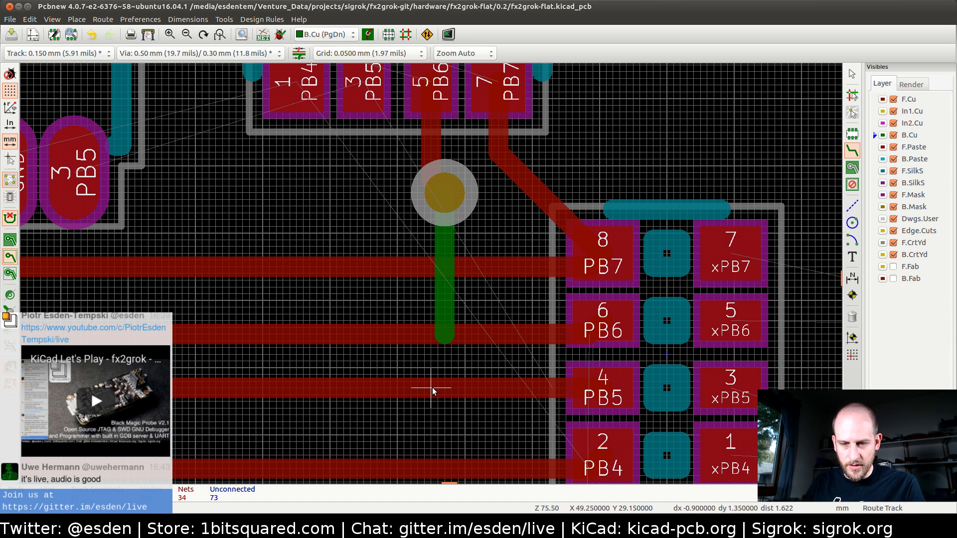
pyautogui.press('d')
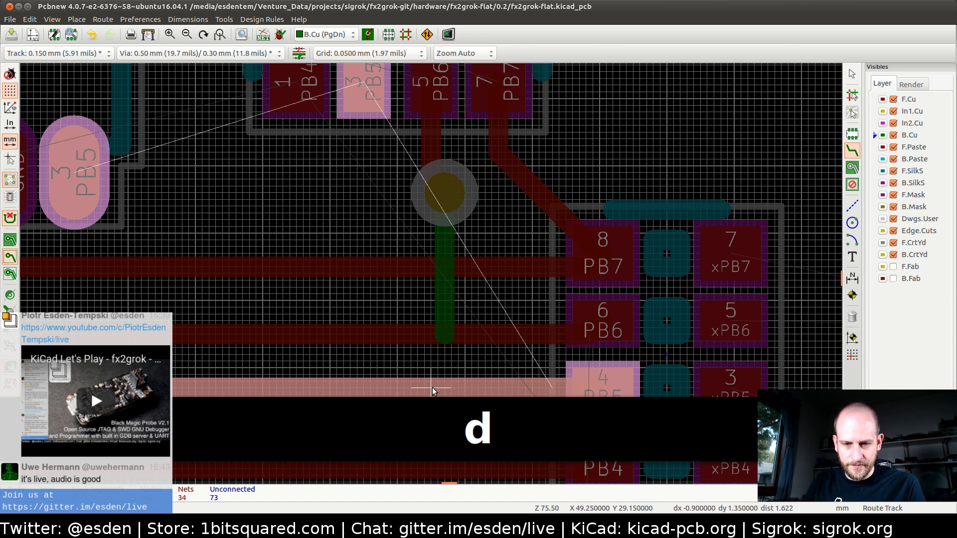
pyautogui.press('Down')
pyautogui.press('Up')
pyautogui.scroll(-2, 430, 388)
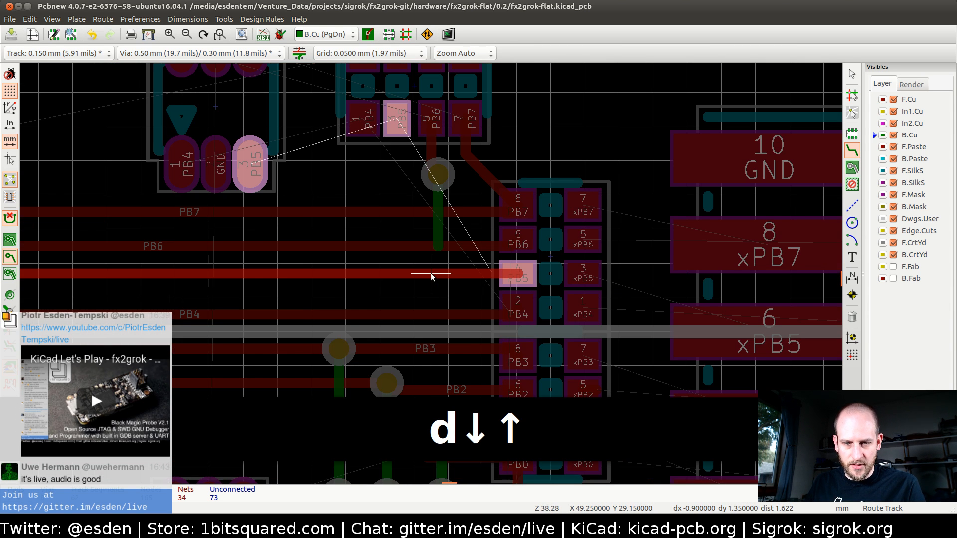
pyautogui.scroll(2, 430, 273)
pyautogui.scroll(-4, 431, 273)
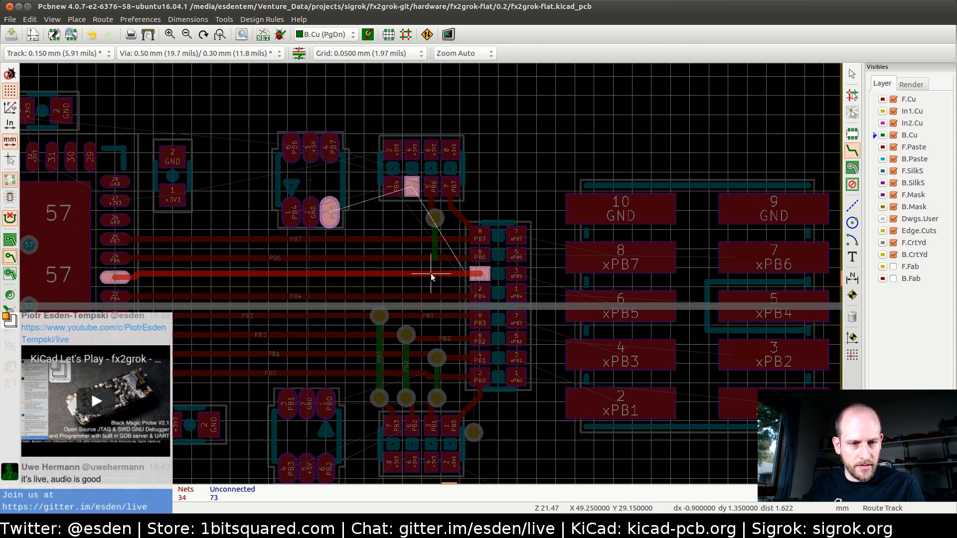
pyautogui.press('Escape')
# - Shift the PB6 track segment between the back-copper track's end and the series array pad up to Y 28.65 mm
pyautogui.scroll(4, 430, 273)
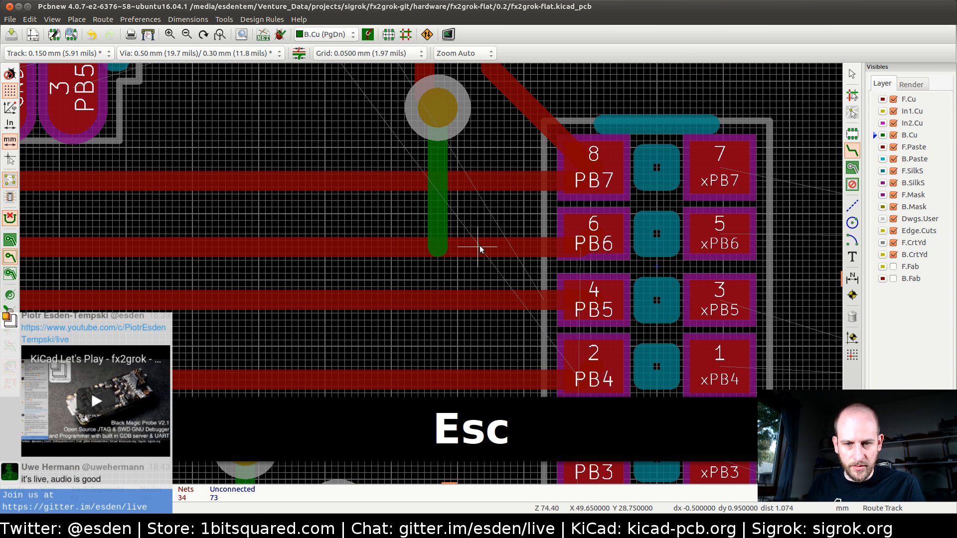
pyautogui.press('d')
pyautogui.press('Up')
pyautogui.press('Up')
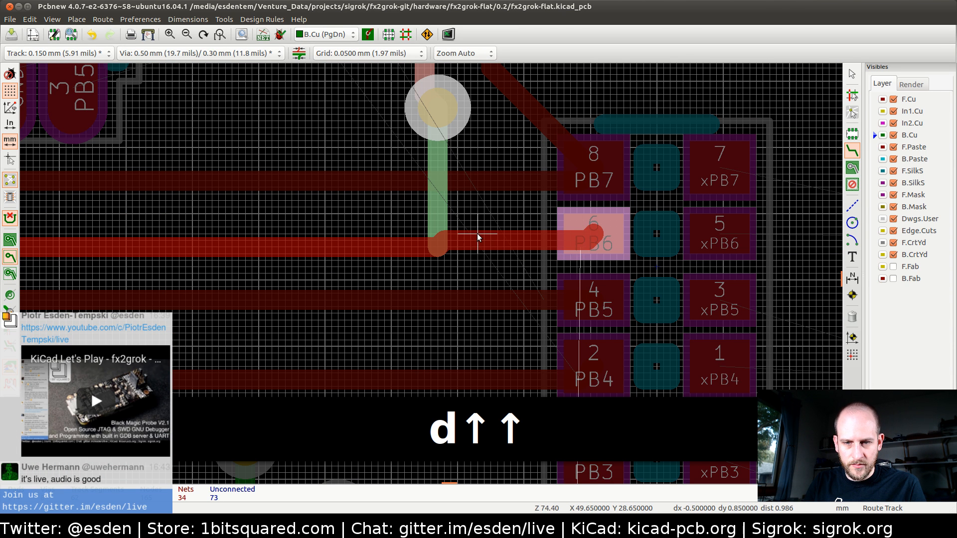
pyautogui.press('Return')
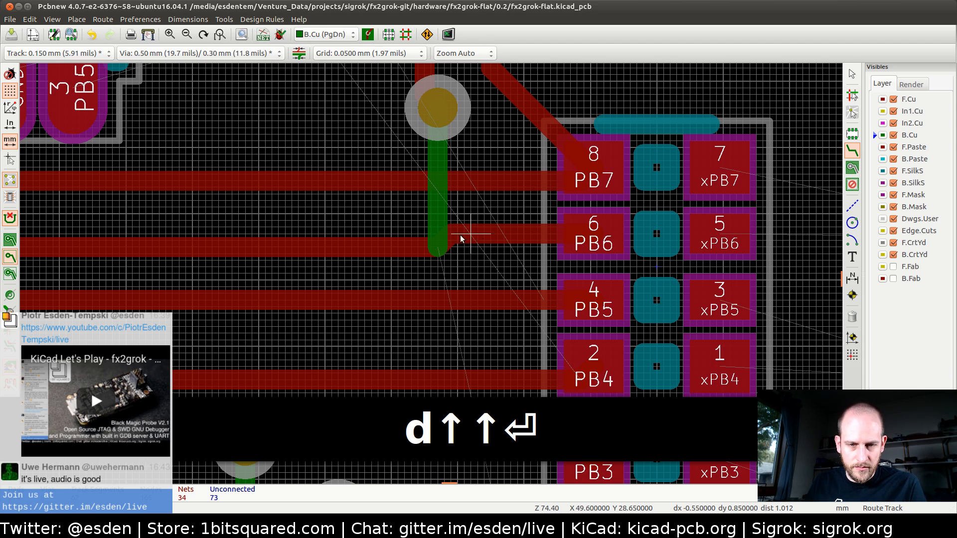
pyautogui.press('d')
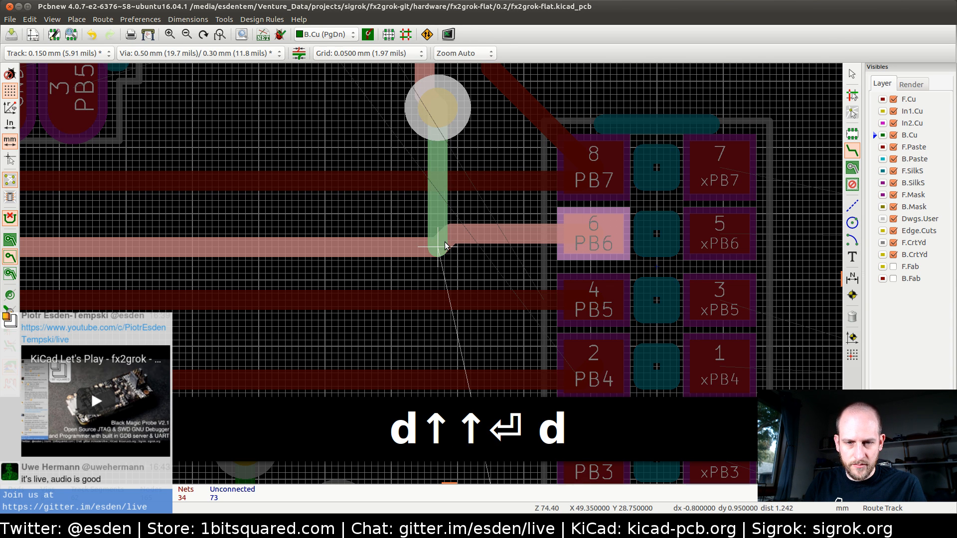
pyautogui.press('Left')
pyautogui.press('Left')
pyautogui.press('Left')
pyautogui.press('Escape')
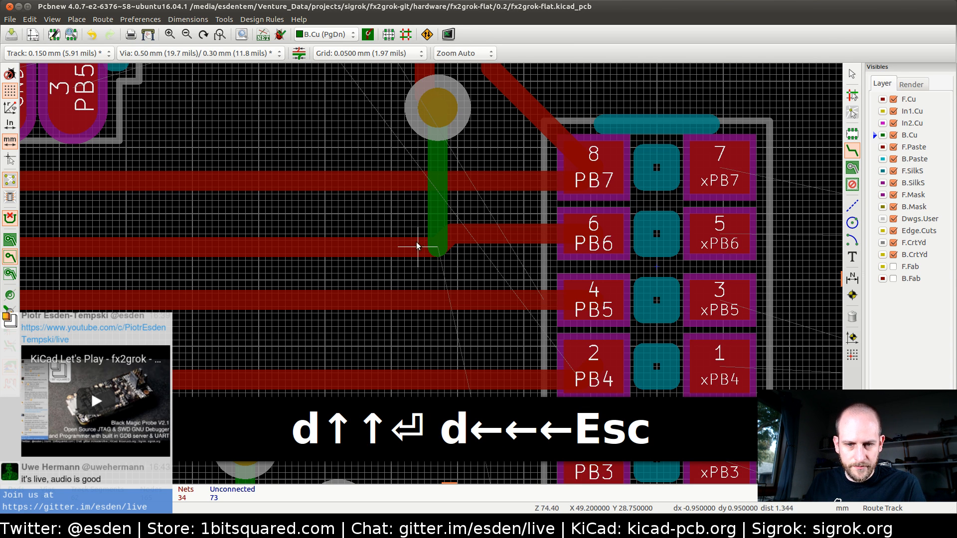
# - Shift the long PB6 track segment left of the back-copper track up, in line with the segment entering the PB6 pad
pyautogui.press('d')
pyautogui.press('Up')
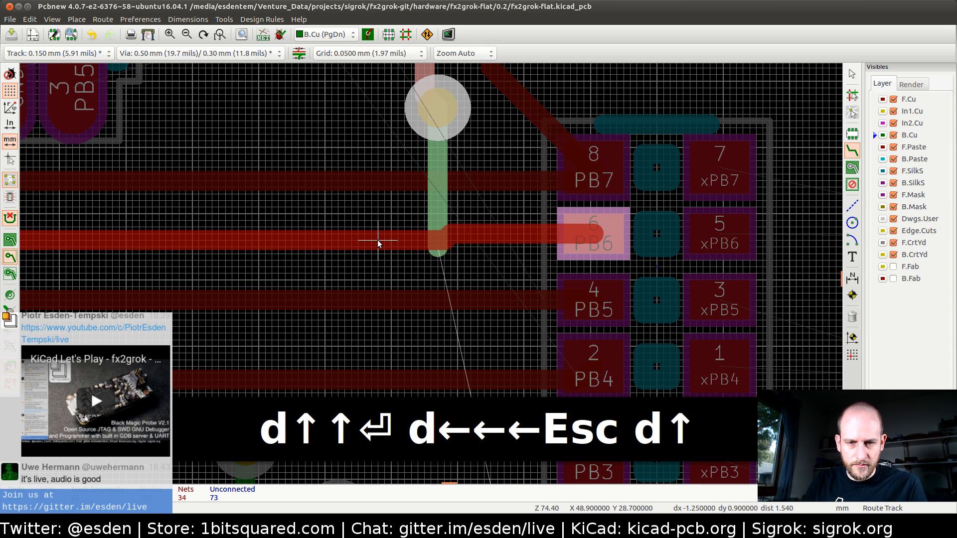
pyautogui.press('Up')
pyautogui.press('Return')
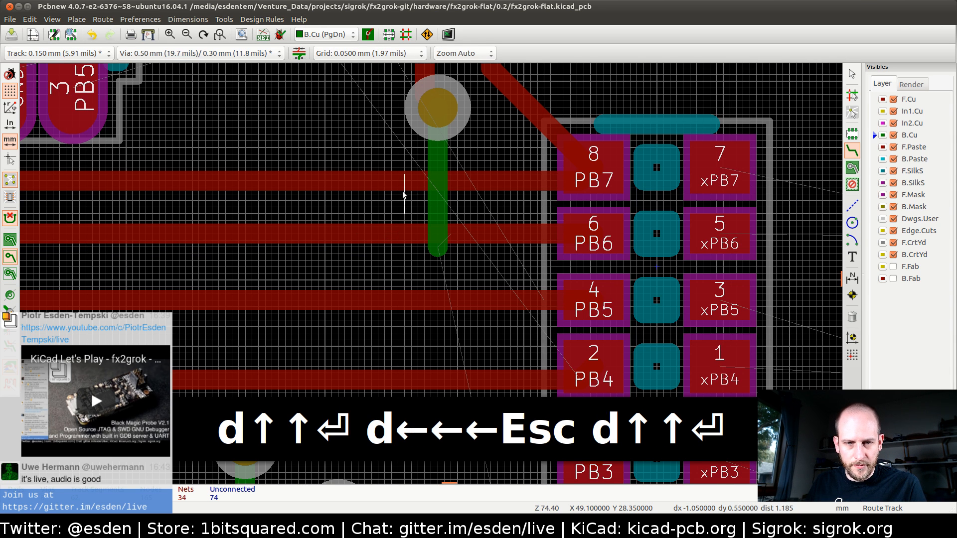
# - Shift the long horizontal PB7 track up to Y 28.15 mm, in line with pad 8 of the series resistor array
pyautogui.press('d')
pyautogui.press('Up')
pyautogui.press('Up')
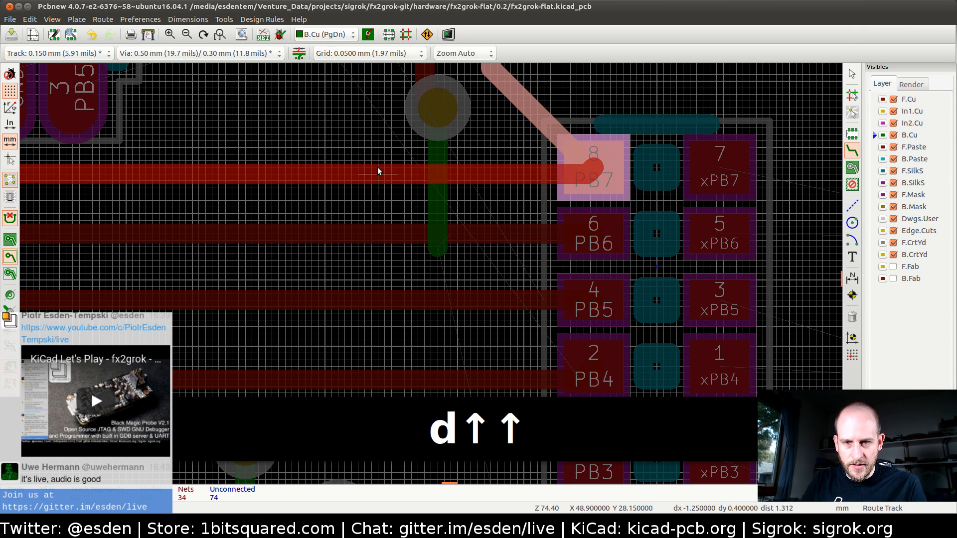
pyautogui.press('Return')
pyautogui.scroll(-3, 424, 292)
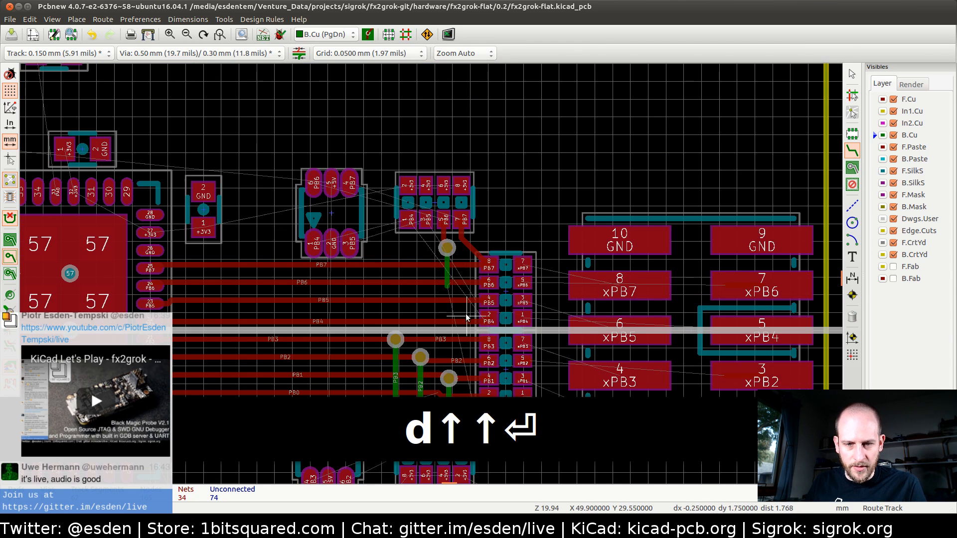
# - Shift the long horizontal PB4 track up to Y 29.65 mm, in line with pad 2 of the series resistor array
pyautogui.scroll(2, 425, 292)
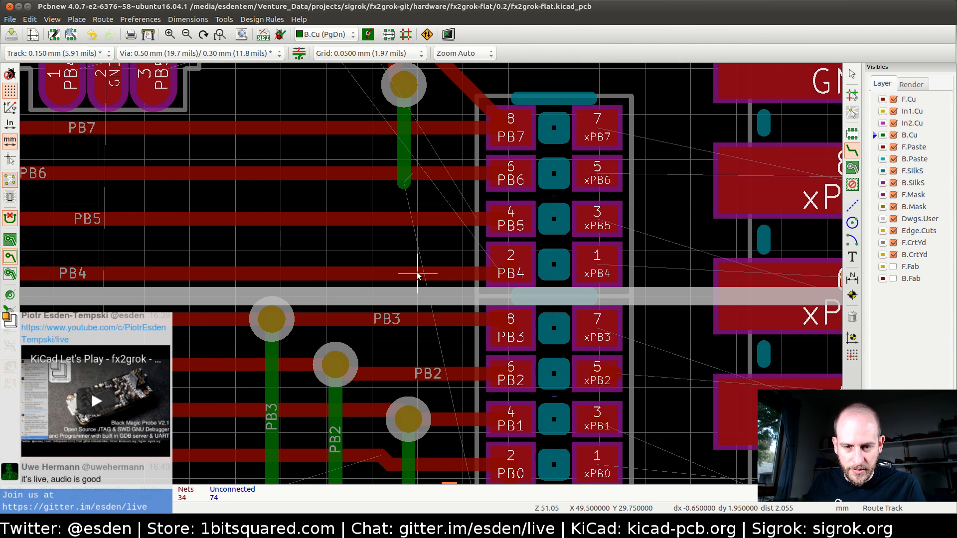
pyautogui.press('d')
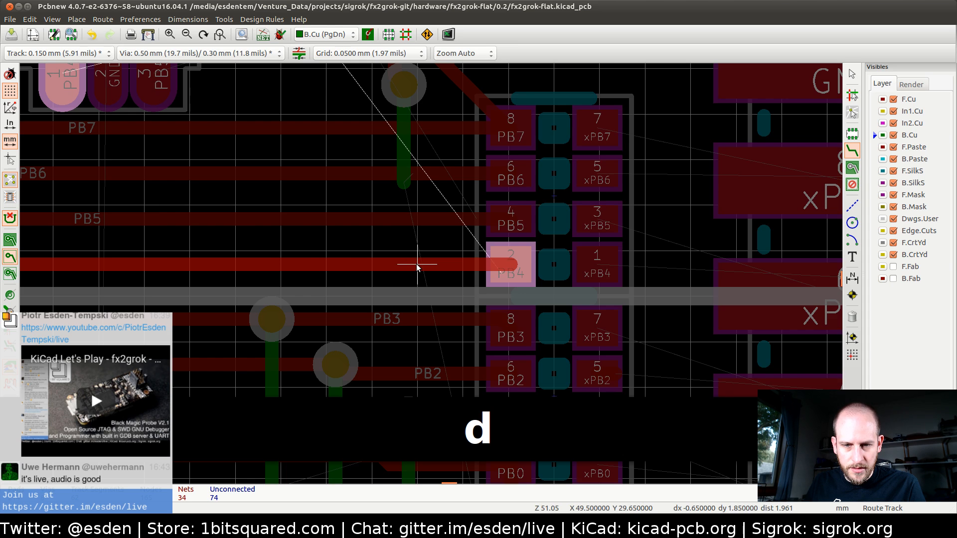
pyautogui.click(417, 268)
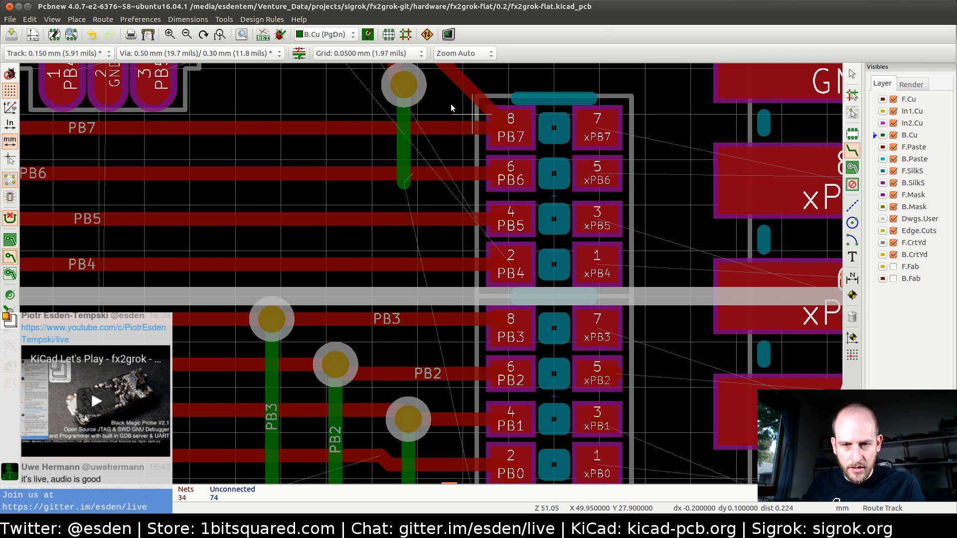
# - Delete the vertical back-copper PB6 track below the via under the upper pull-up array
pyautogui.moveTo(380, 192); pyautogui.dragTo(367, 274, button='middle')
pyautogui.press('Escape')
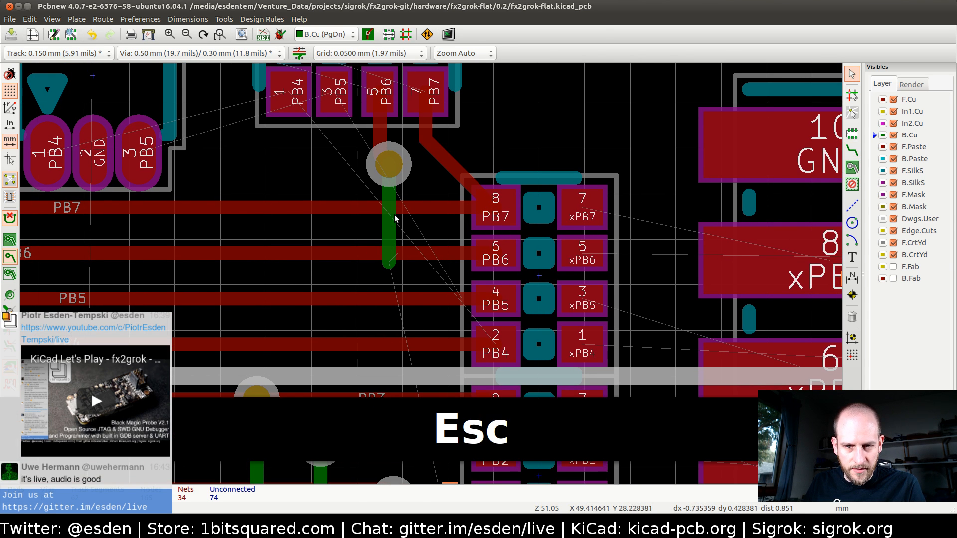
pyautogui.press('Delete')
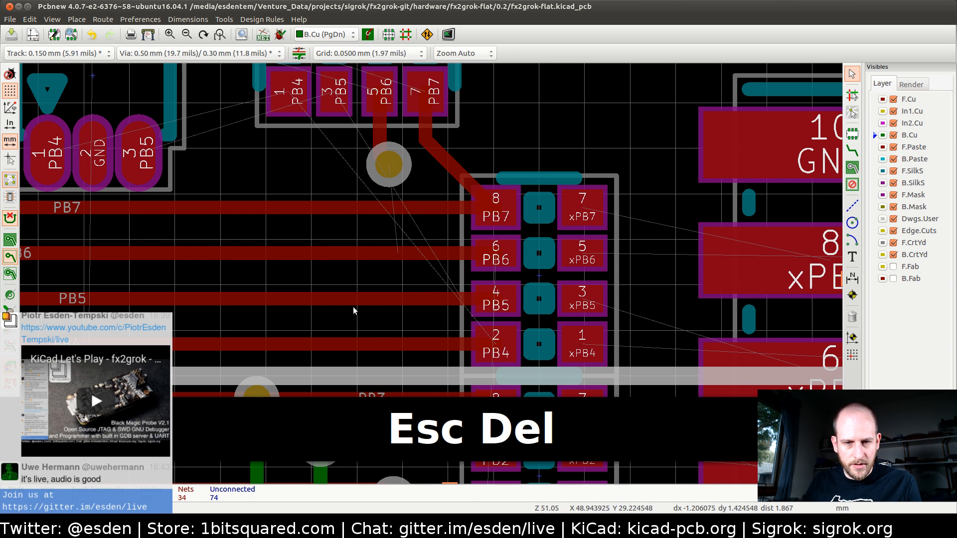
# - Route PB6 straight down from its via on back copper to a new via on the horizontal PB6 track at X 49.35, Y 28.65 mm
pyautogui.scroll(-3, 430, 274)
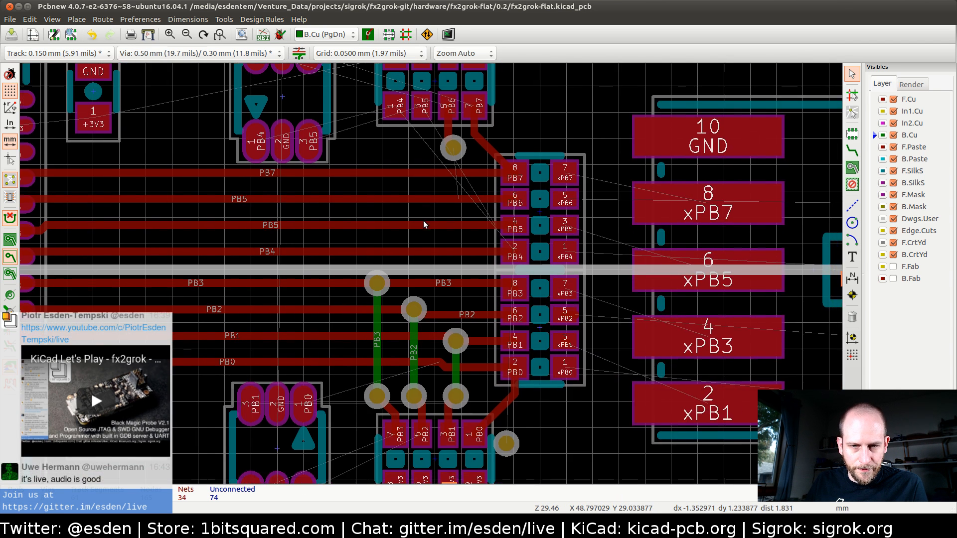
pyautogui.press('x')
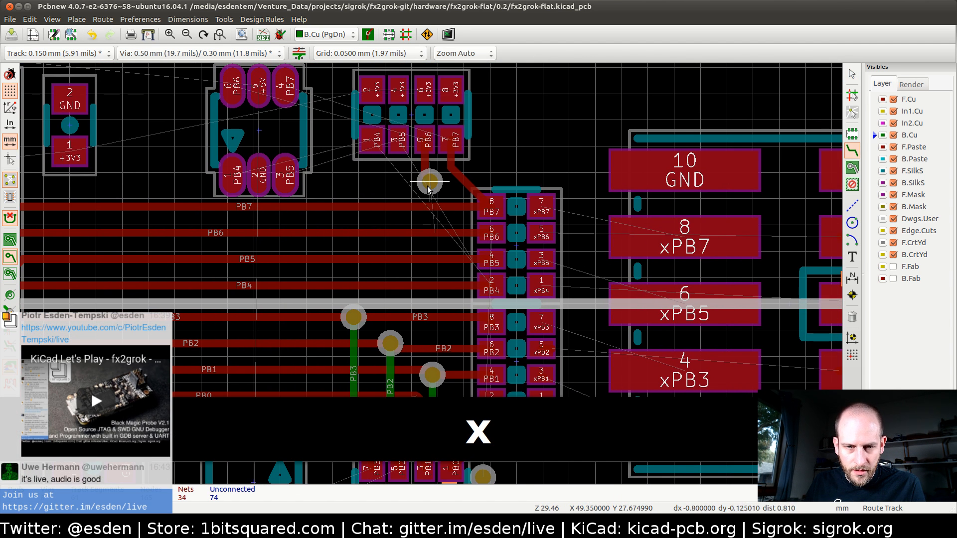
pyautogui.click(428, 184)
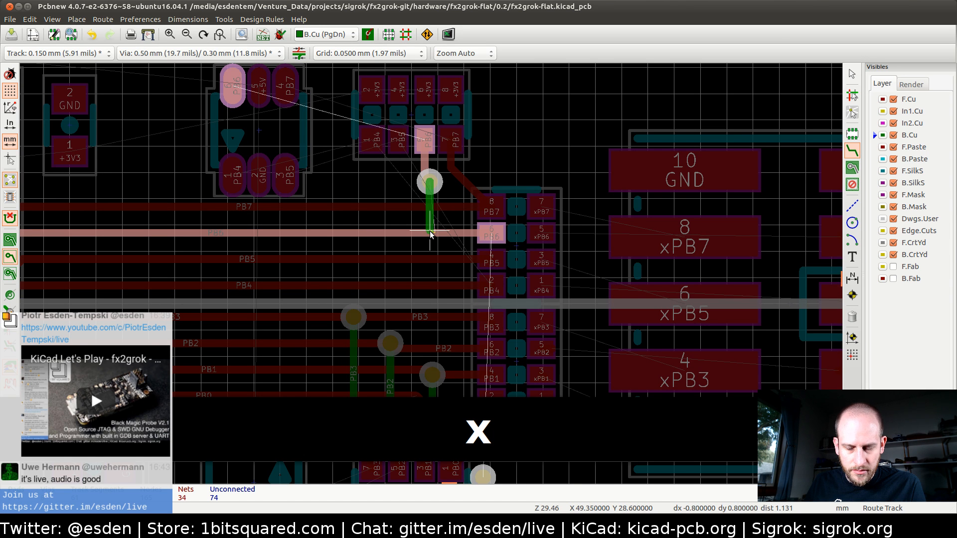
pyautogui.press('w')
pyautogui.press('v')
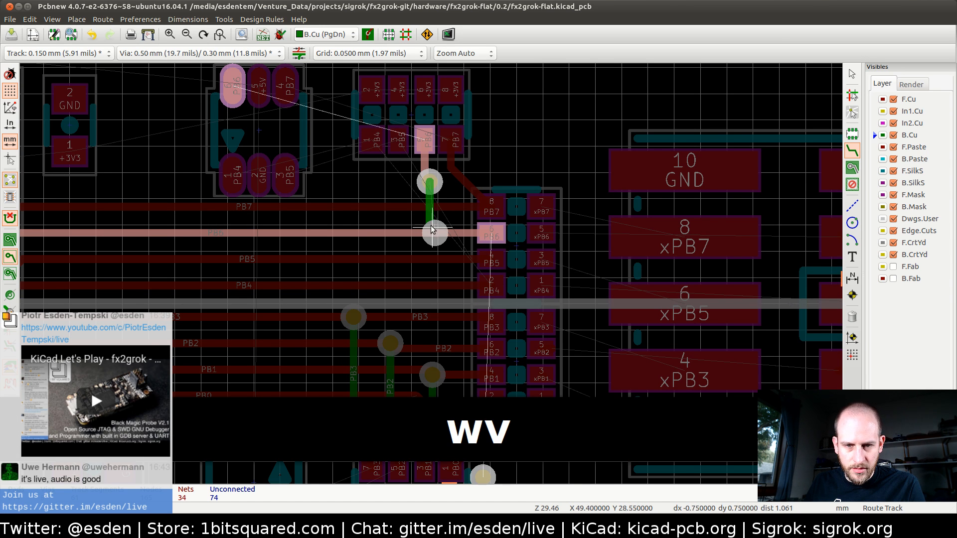
pyautogui.scroll(4, 427, 237)
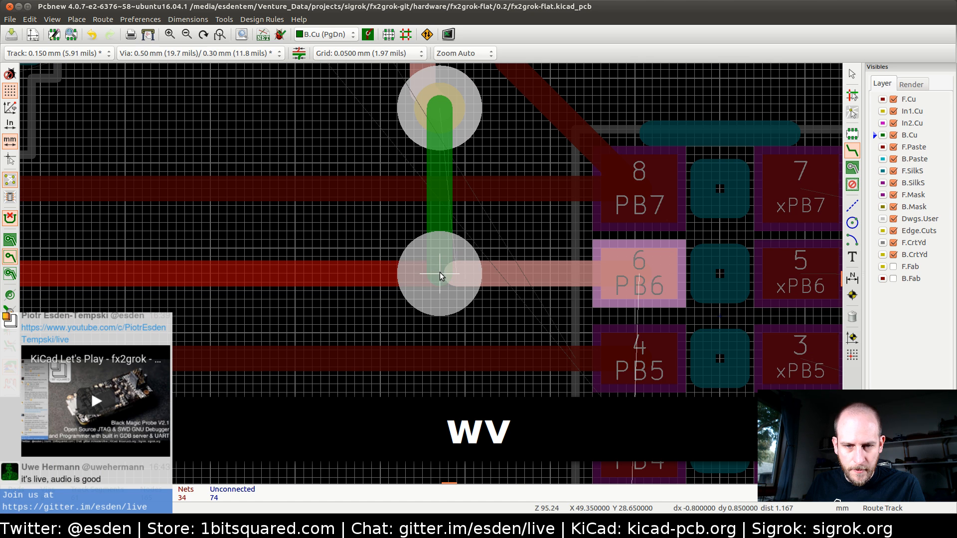
pyautogui.click(439, 272)
pyautogui.scroll(-5, 491, 319)
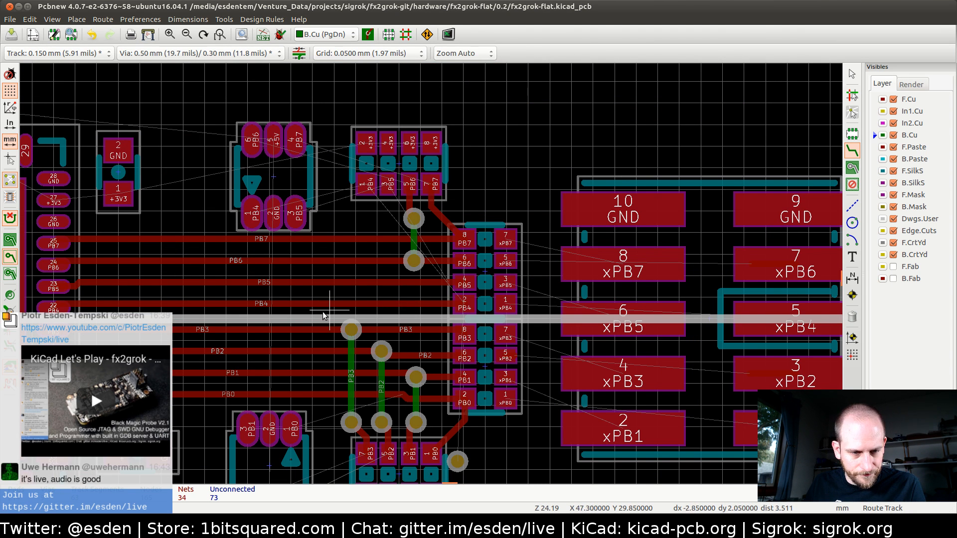
# - Shift the long PB1 and PB0 tracks down, in line with pads 4 and 2 of the lower series resistor array
pyautogui.moveTo(286, 320); pyautogui.dragTo(370, 247, button='middle')
pyautogui.press('Escape')
pyautogui.scroll(2, 428, 293)
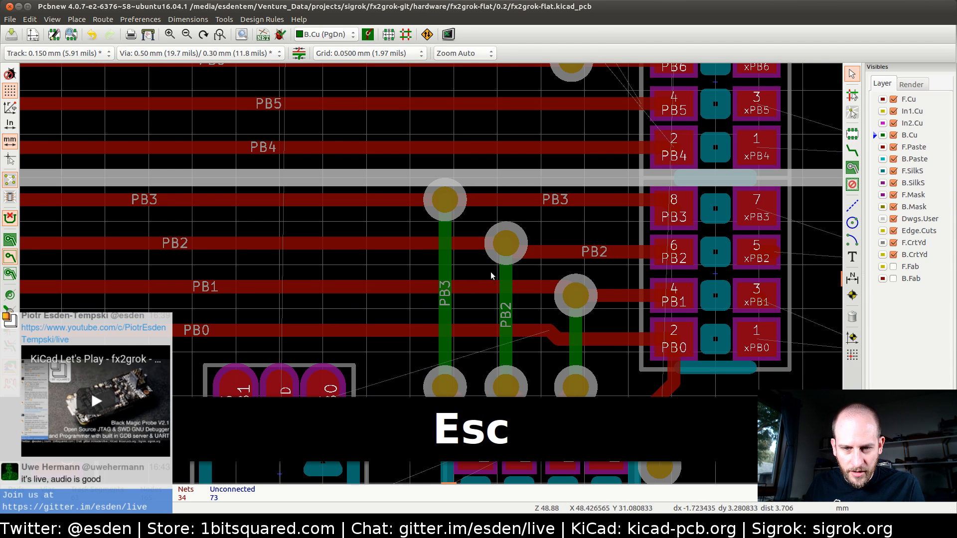
pyautogui.press('x')
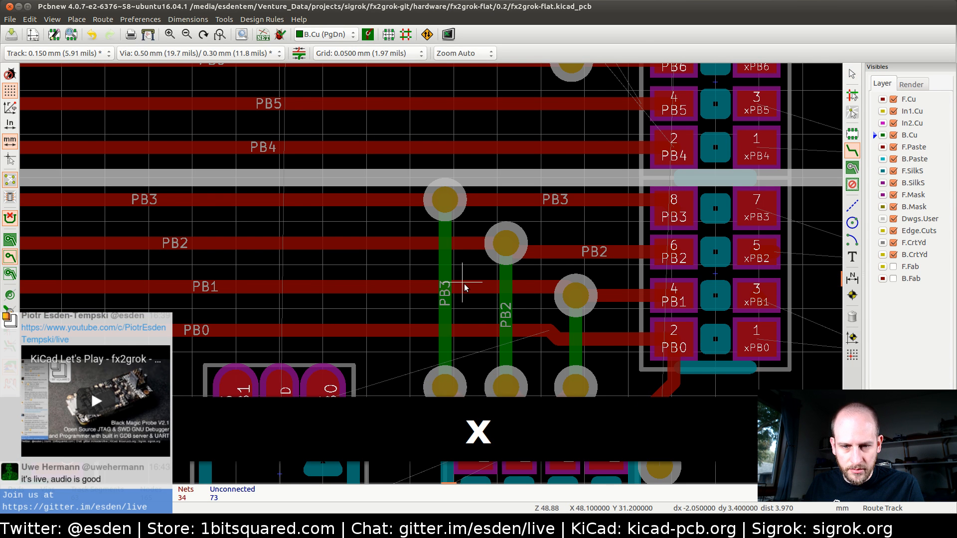
pyautogui.press('d')
pyautogui.click(467, 295)
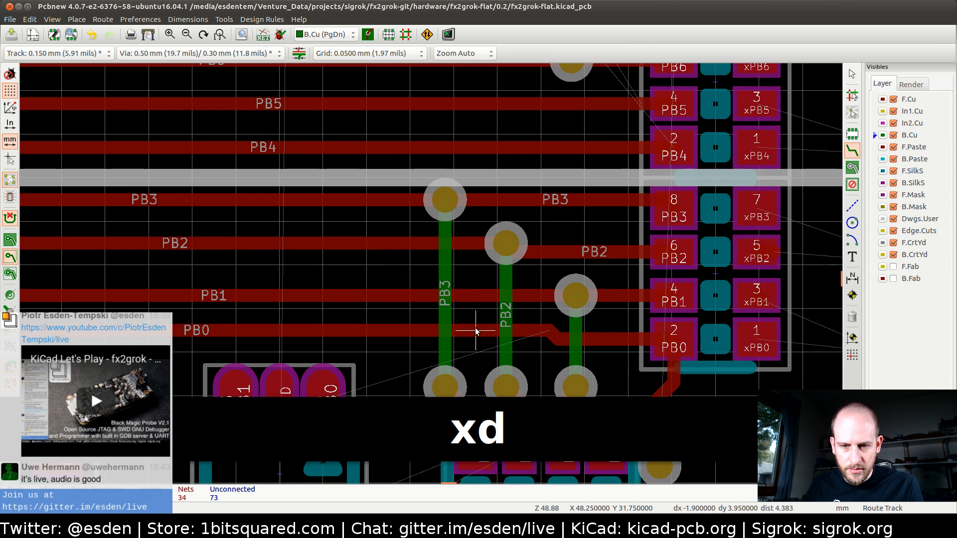
pyautogui.press('d')
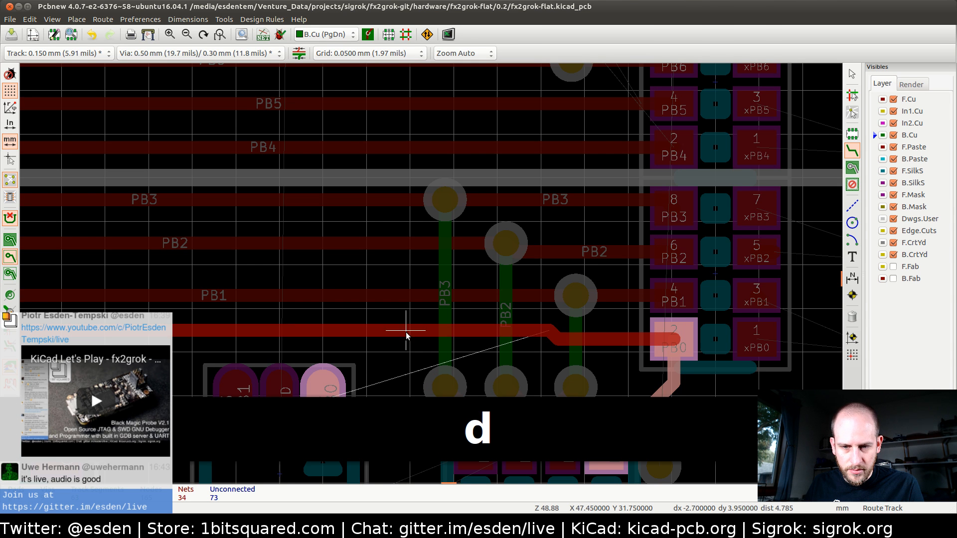
pyautogui.click(415, 332)
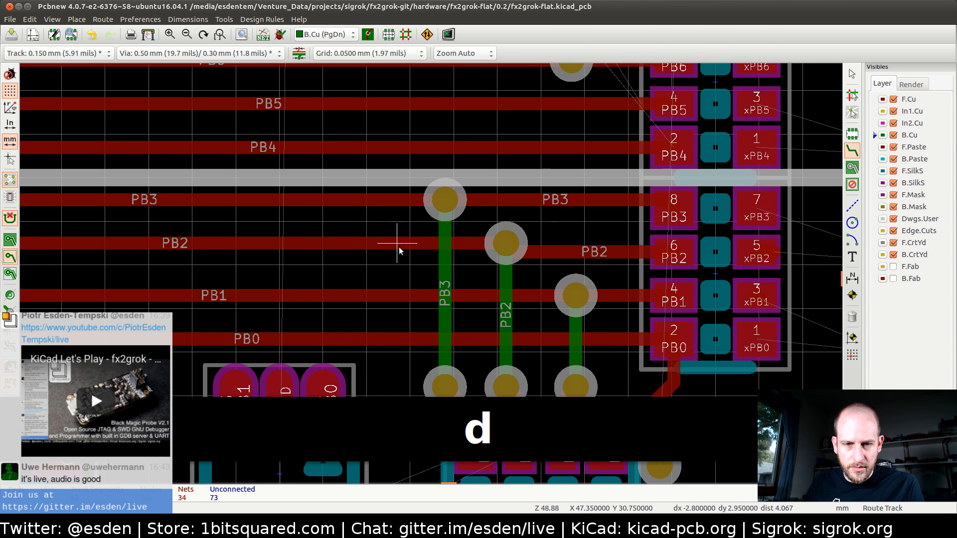
# - Move the upper PB2 via and the long PB2 track left of it down, in line with the segment entering the PB2 pad
pyautogui.press('d')
pyautogui.press('Escape')
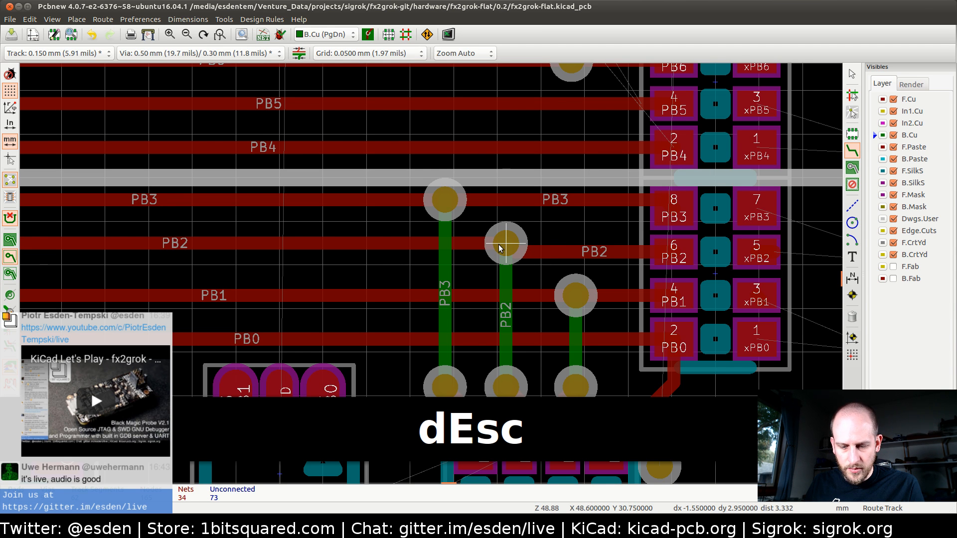
pyautogui.press('d')
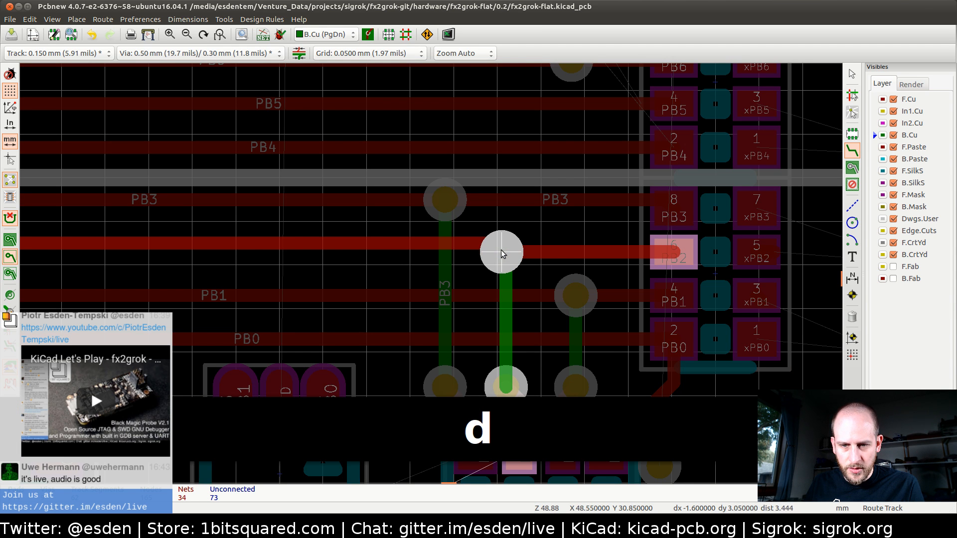
pyautogui.click(506, 252)
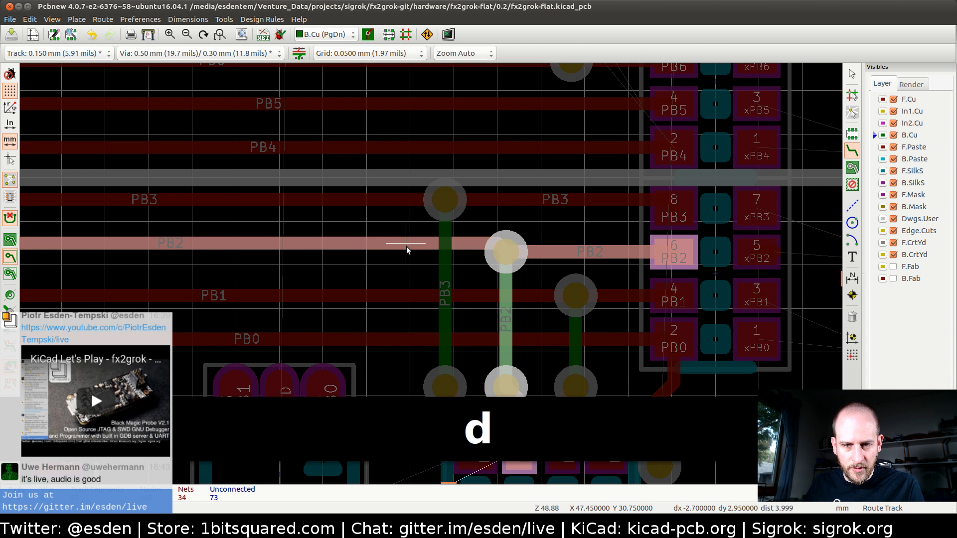
pyautogui.press('d')
pyautogui.click(406, 257)
# - Shift the PB3 track segment between the via and the series array down to Y 30.35 mm, in line with pad 8
pyautogui.scroll(-3, 406, 257)
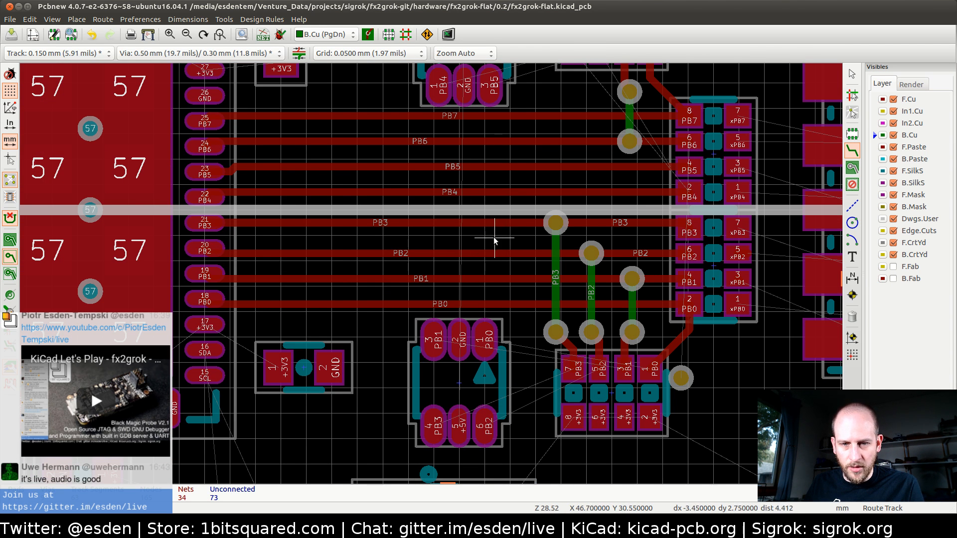
pyautogui.moveTo(446, 241); pyautogui.dragTo(283, 246, button='middle')
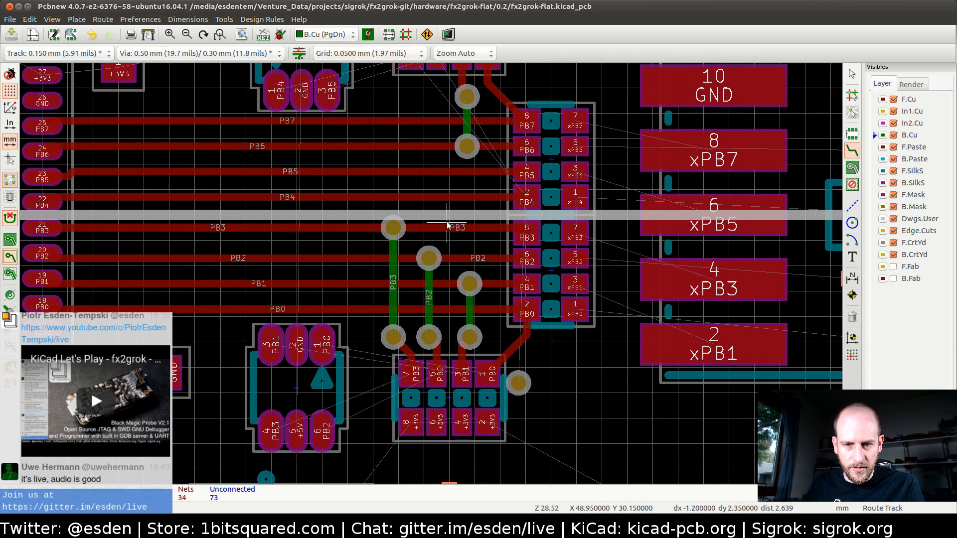
pyautogui.scroll(3, 448, 239)
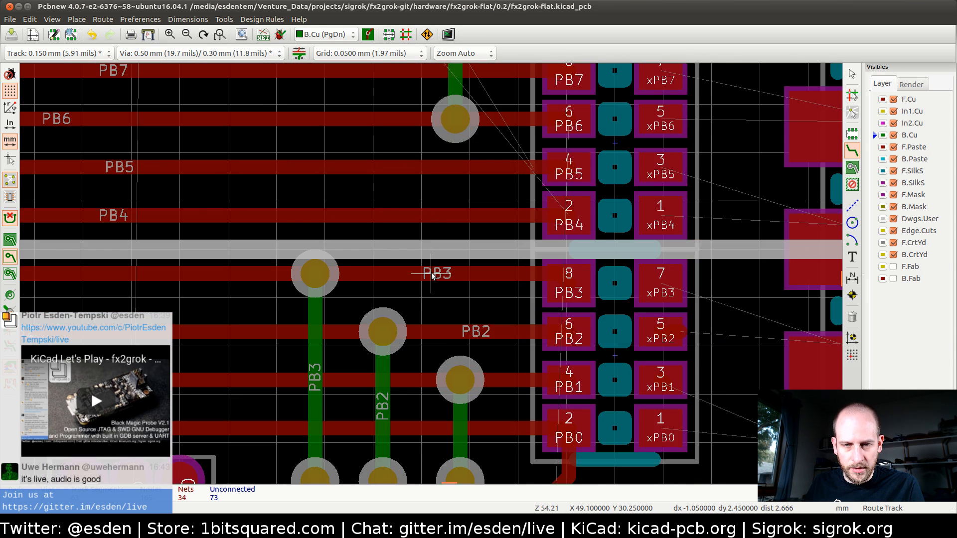
pyautogui.press('d')
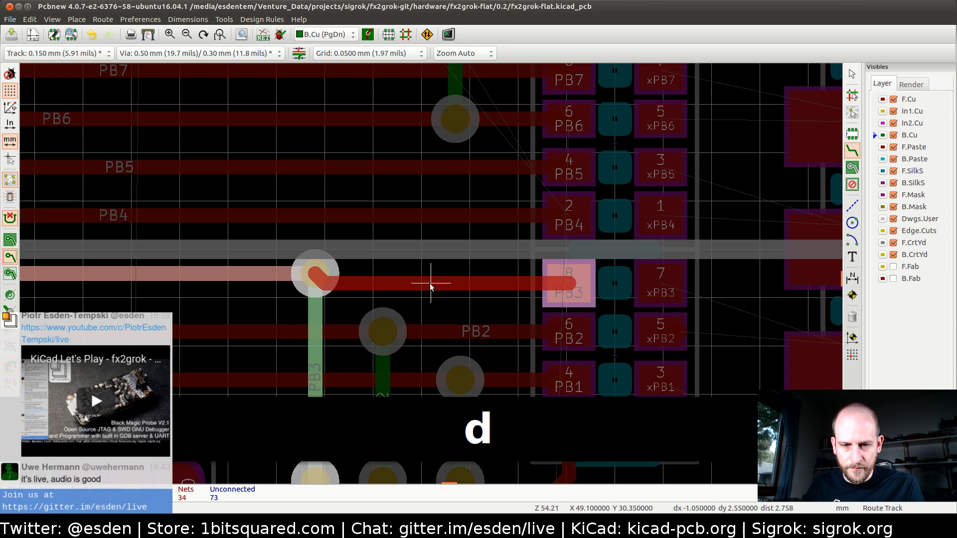
pyautogui.click(430, 287)
# - Move the upper PB3 via to X 47.90, Y 30.35 mm and shift the long PB3 track left of it down in line
pyautogui.press('d')
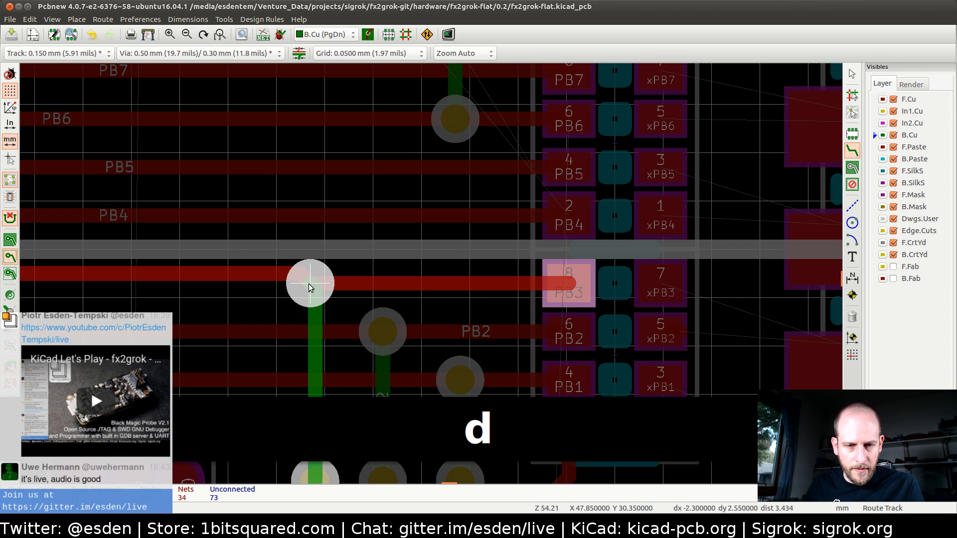
pyautogui.click(316, 282)
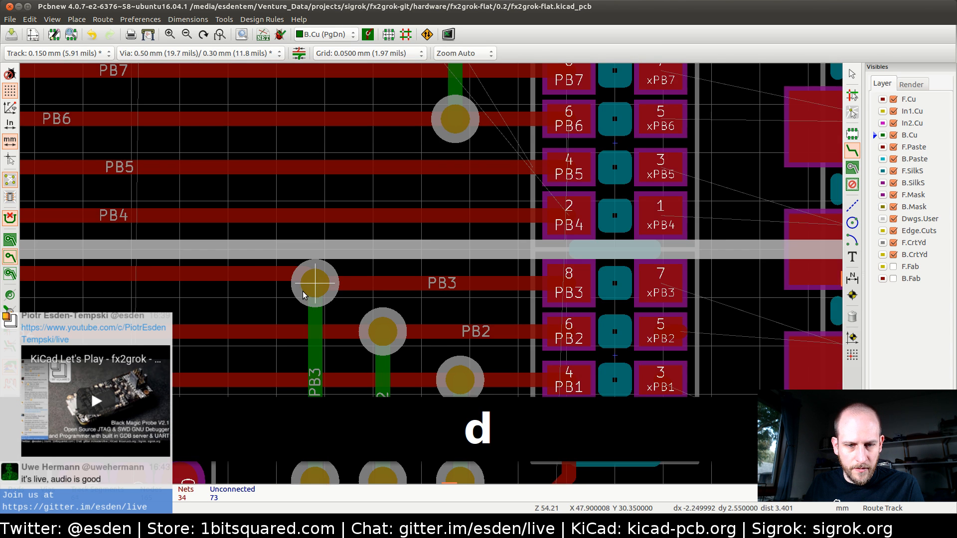
pyautogui.press('d')
pyautogui.click(256, 283)
# - Route PB5 on front copper from pad 3 of the upper pull-up array down to a via at X 48.65, Y 27.65 mm
pyautogui.scroll(-4, 359, 214)
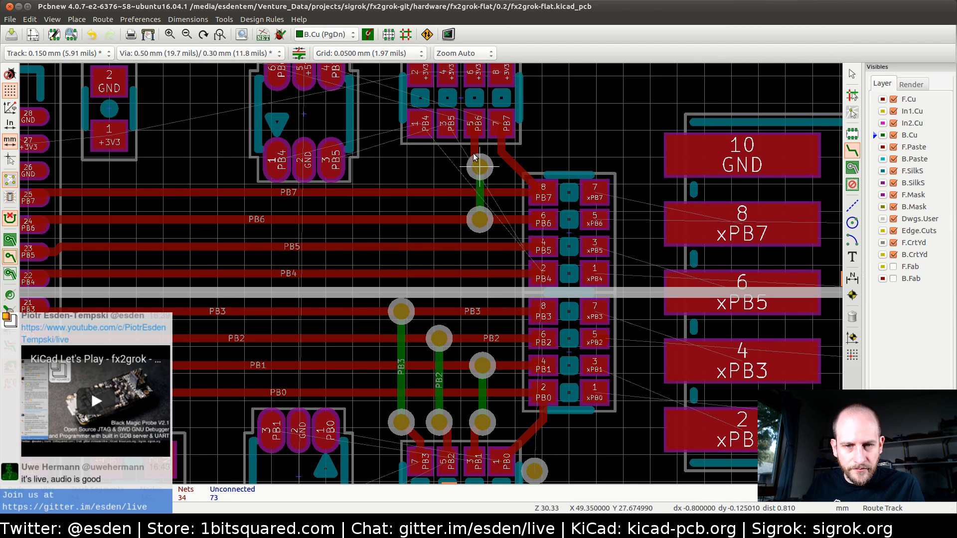
pyautogui.click(447, 127)
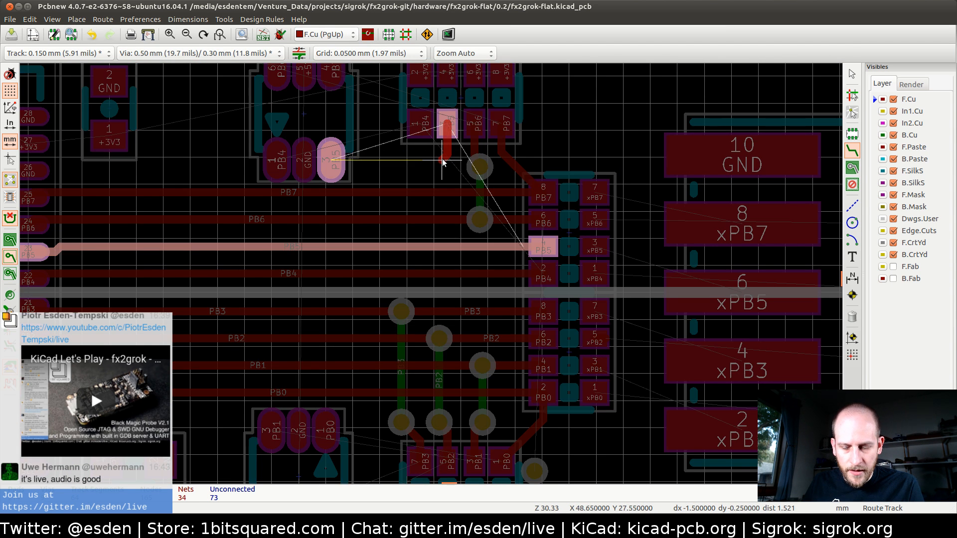
pyautogui.press('v')
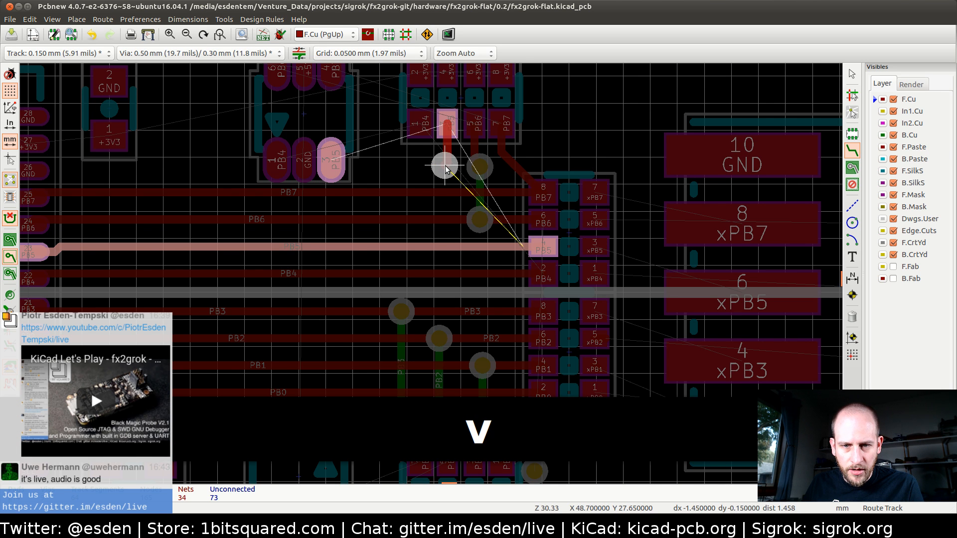
pyautogui.scroll(6, 444, 161)
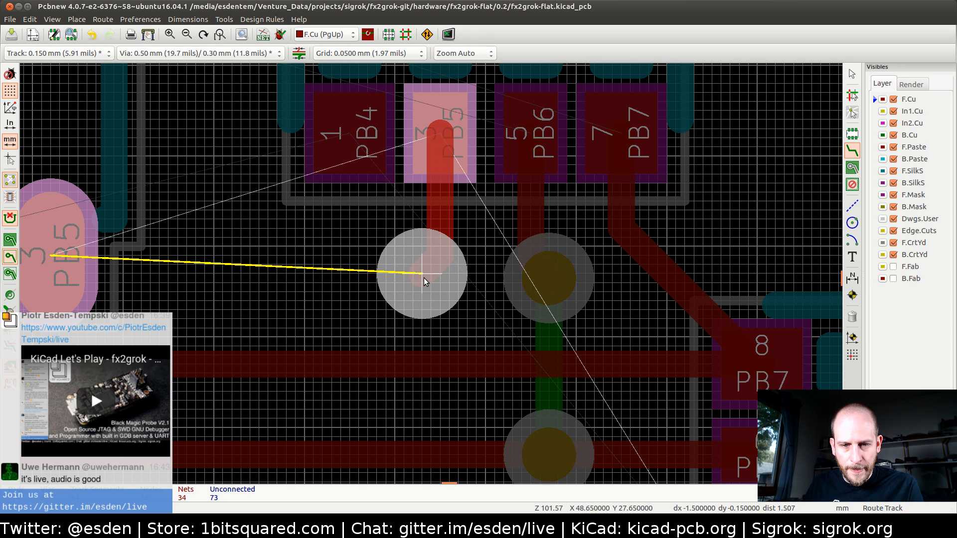
pyautogui.click(422, 276)
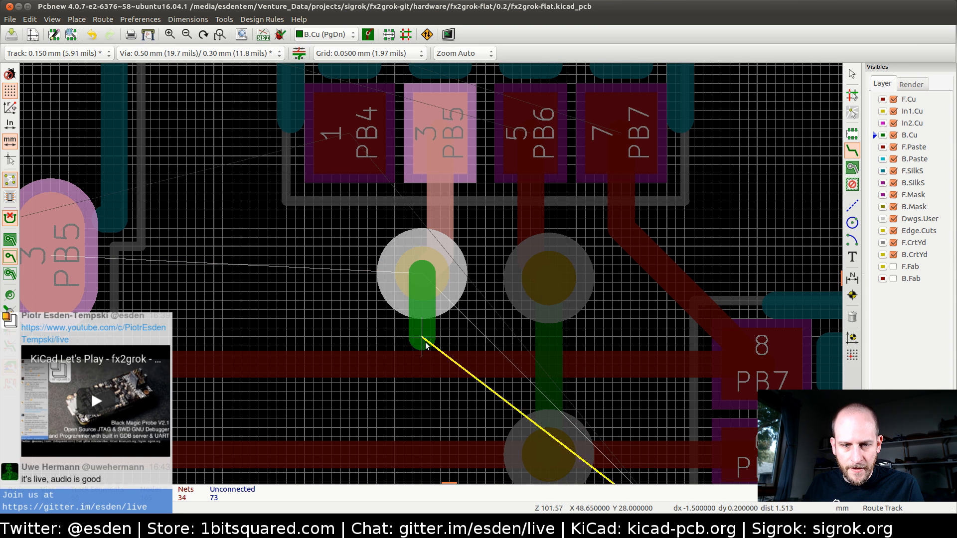
# - Continue PB5 straight down on back copper to a via on the horizontal PB5 track at X 48.65, Y 29.15 mm
pyautogui.scroll(-3, 427, 337)
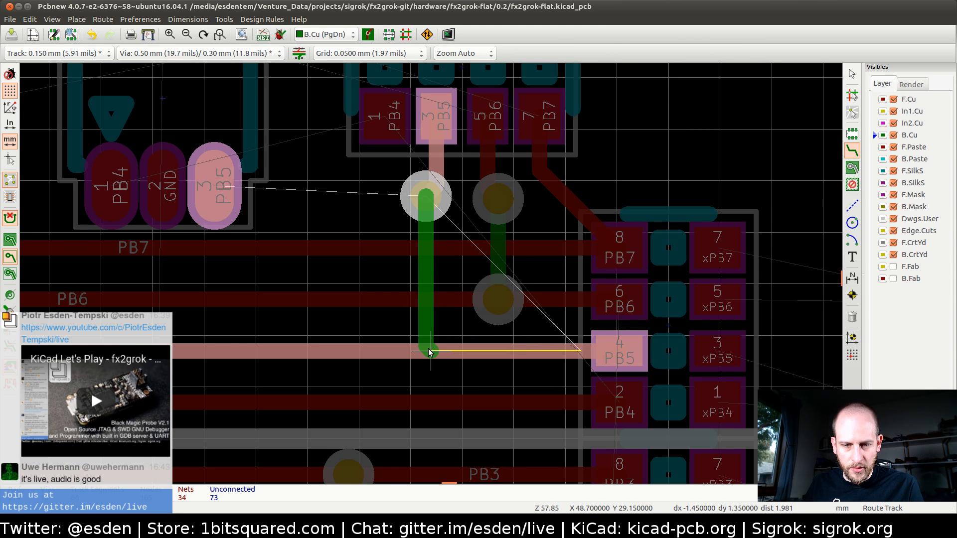
pyautogui.press('v')
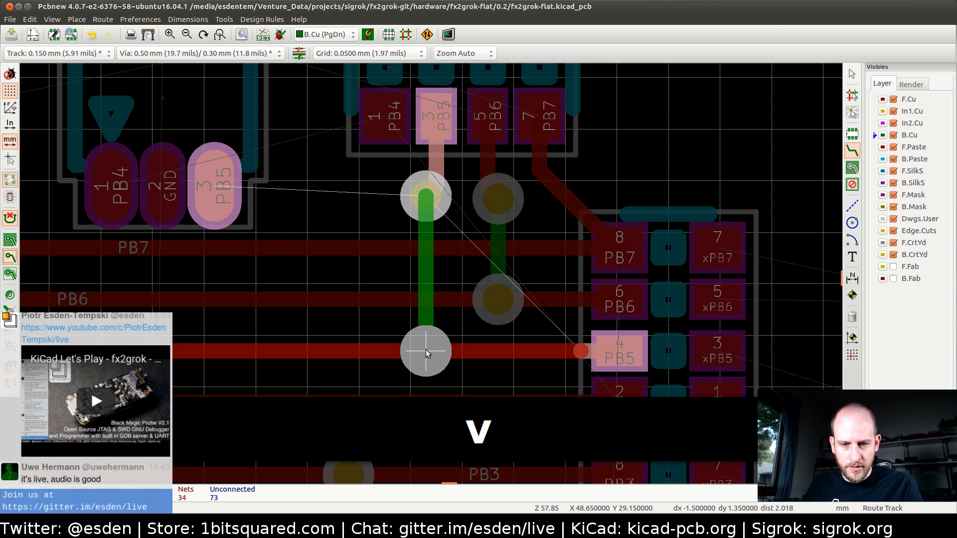
pyautogui.click(426, 352)
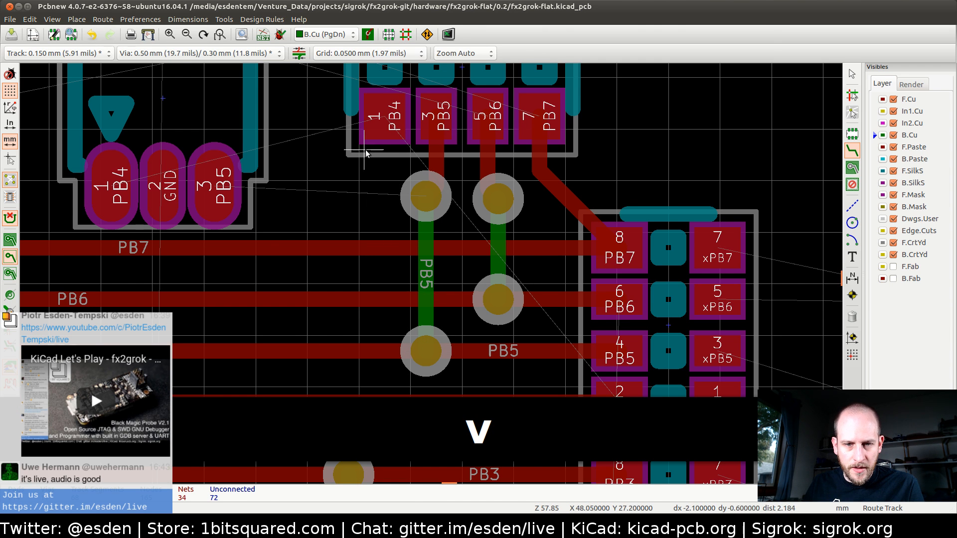
# - Route PB4 from pad 1 of the upper pull-up array to a via at X 47.95, Y 27.65 mm, then on back copper to a via at Y 29.65 mm
pyautogui.click(384, 118)
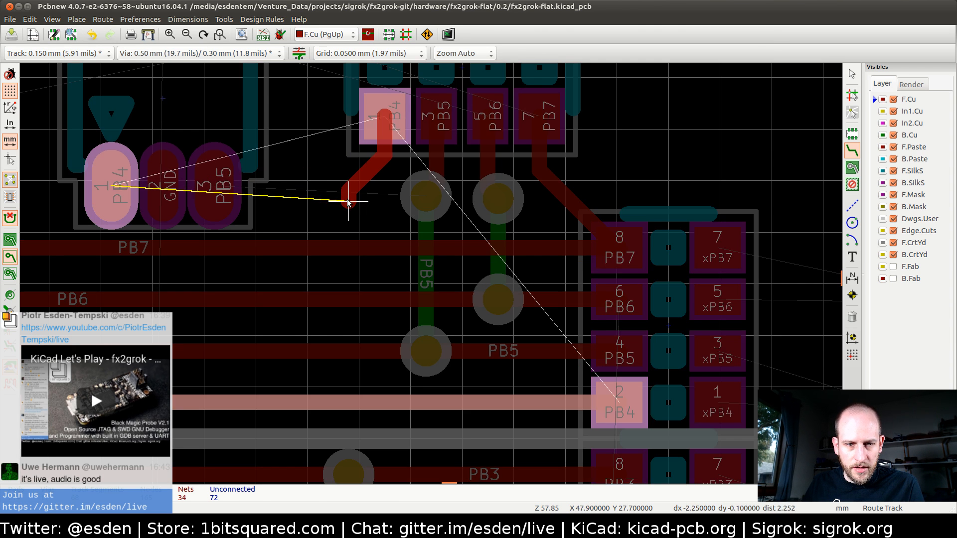
pyautogui.press('v')
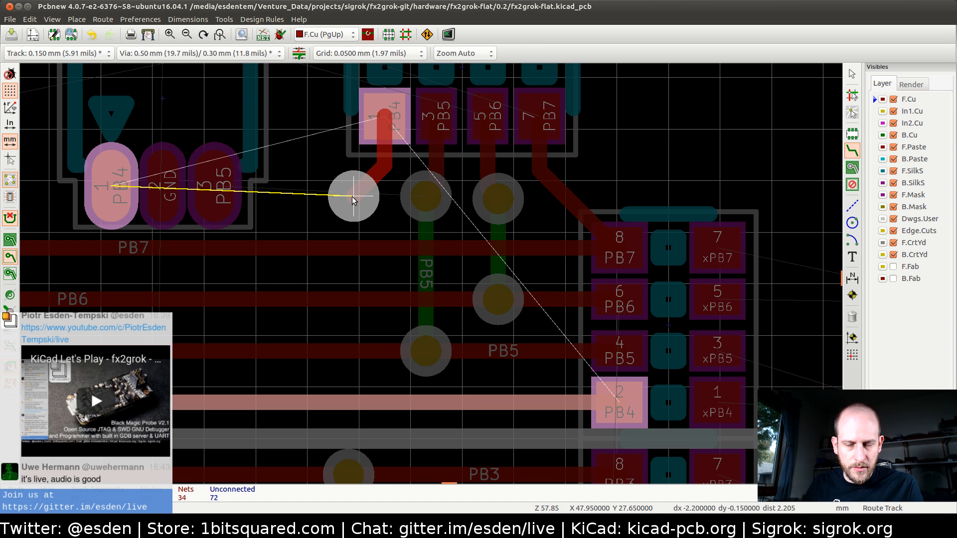
pyautogui.click(352, 197)
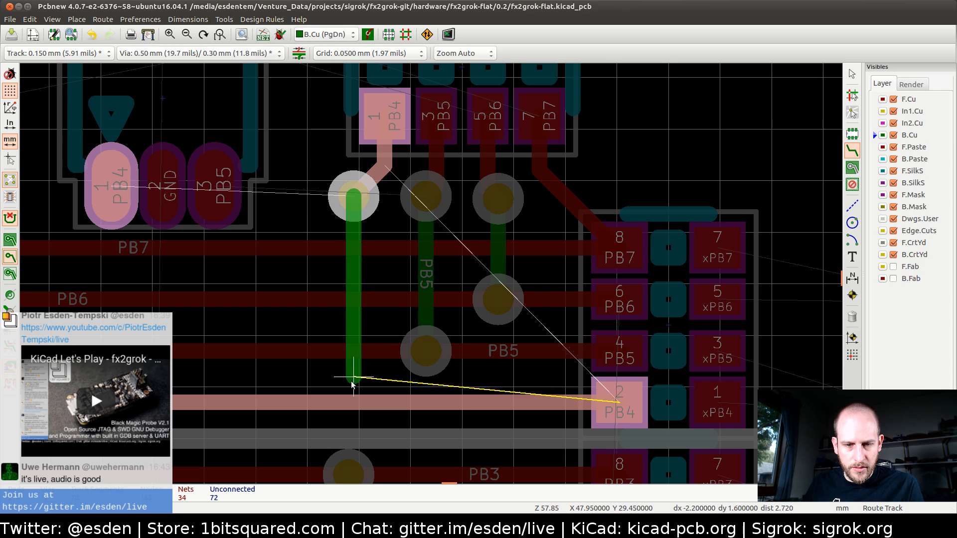
pyautogui.press('v')
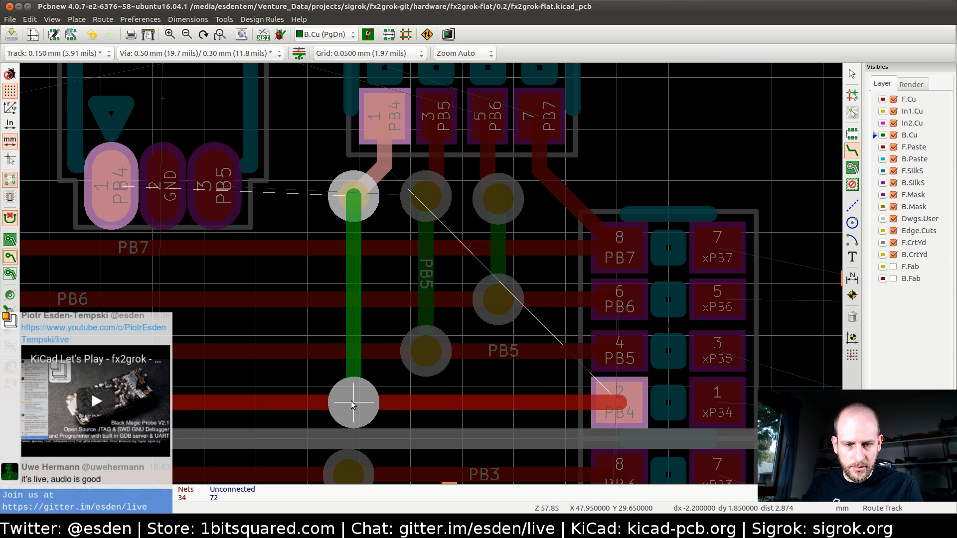
pyautogui.click(352, 402)
# - Drag the upper PB3 via to X 47.95, Y 30.35 mm so it lines up with the lower PB4 via
pyautogui.scroll(-2, 452, 392)
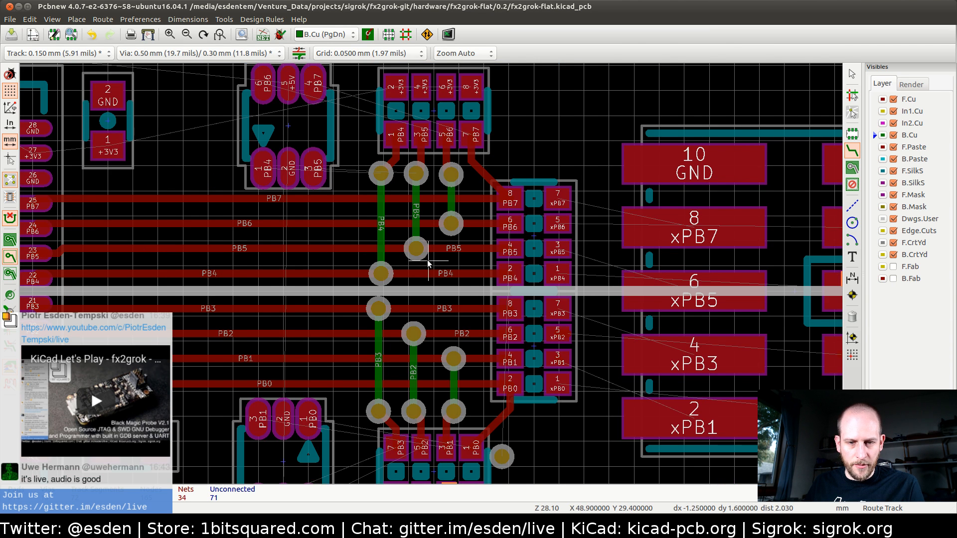
pyautogui.moveTo(431, 258); pyautogui.dragTo(445, 182, button='middle')
pyautogui.scroll(2, 404, 237)
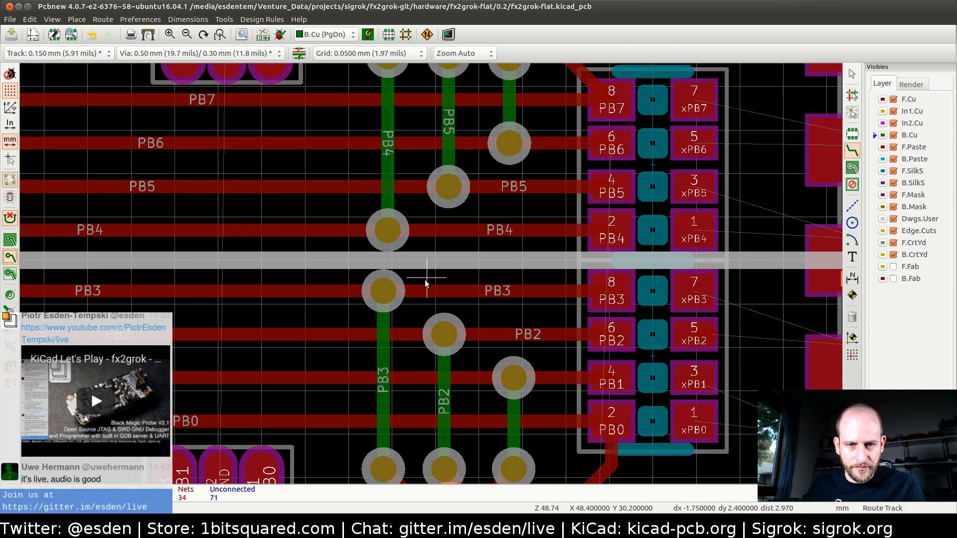
pyautogui.press('d')
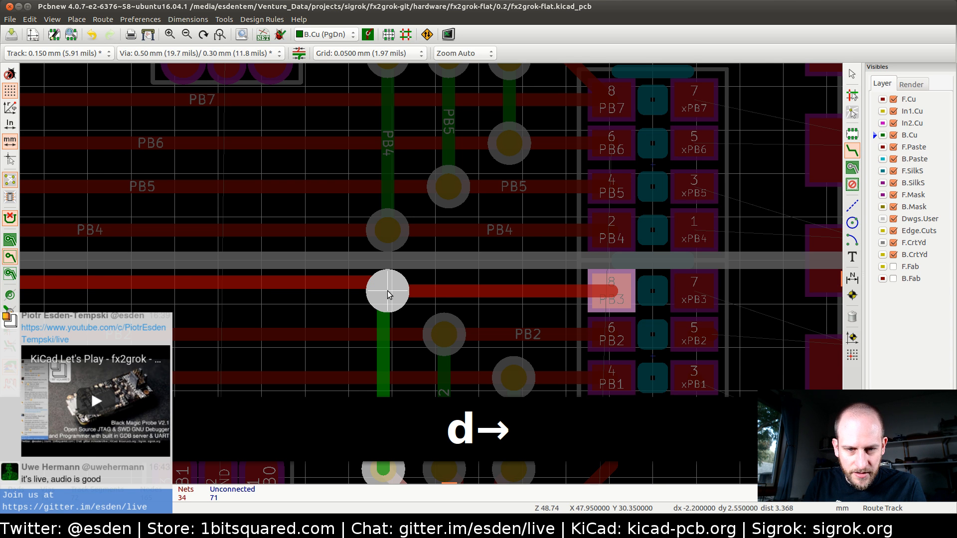
pyautogui.press('Return')
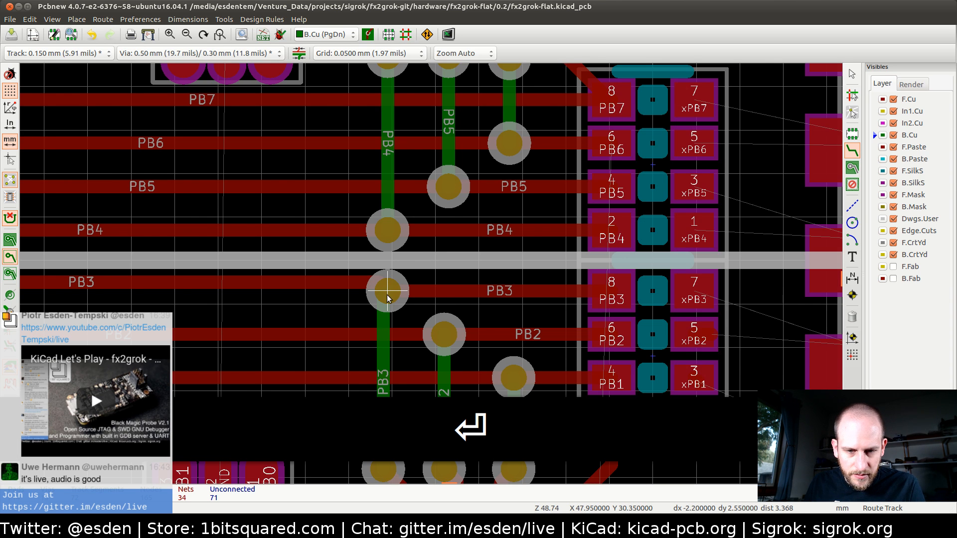
# - Drag the lower PB3 via near the bottom pull-up array to X 47.95, Y 32.40 mm, straight below the upper PB3 via
pyautogui.moveTo(360, 342); pyautogui.dragTo(368, 239, button='middle')
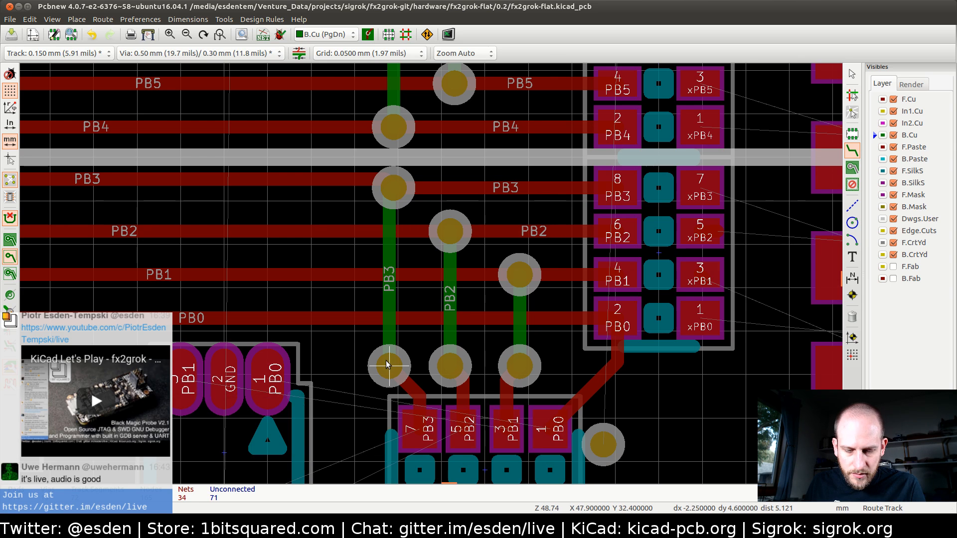
pyautogui.press('d')
pyautogui.press('Right')
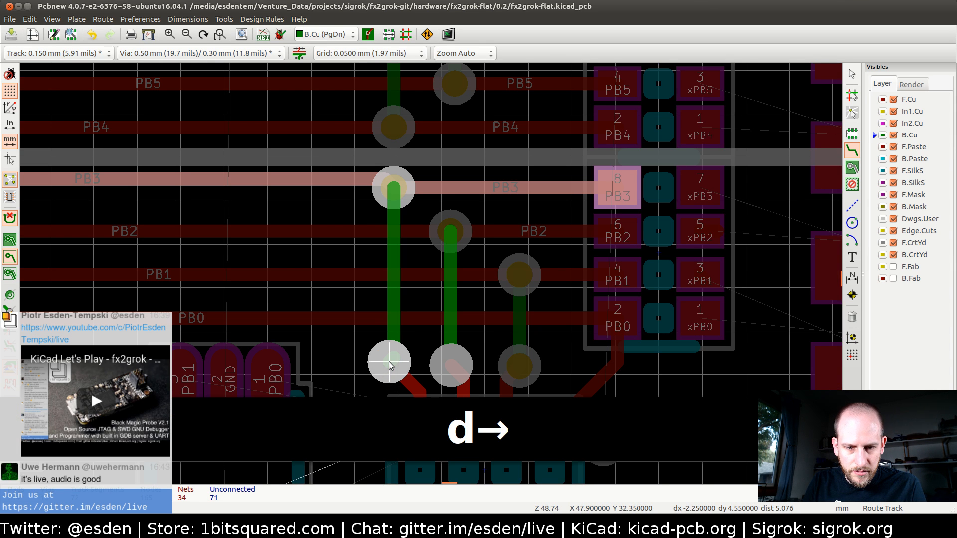
pyautogui.press('Down')
pyautogui.press('Down')
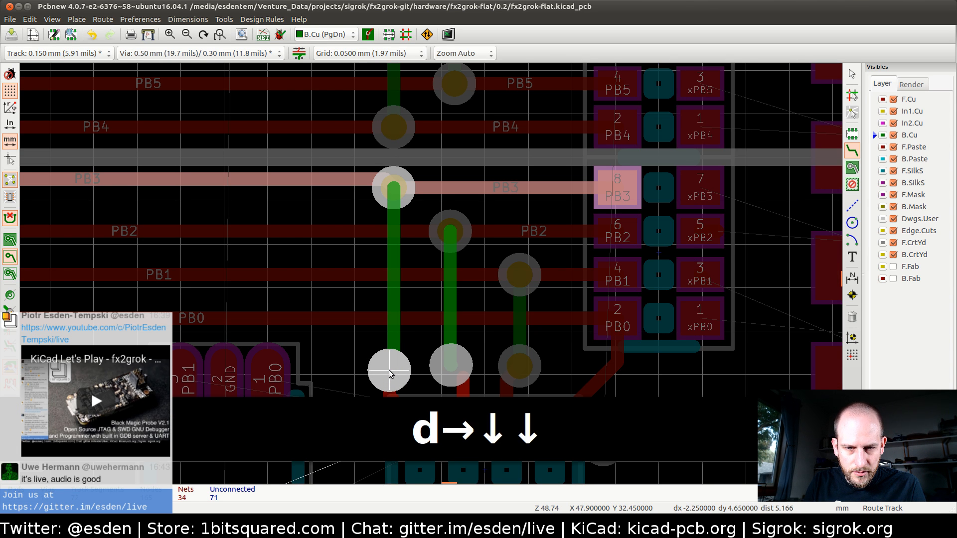
pyautogui.press('Up')
pyautogui.press('Right')
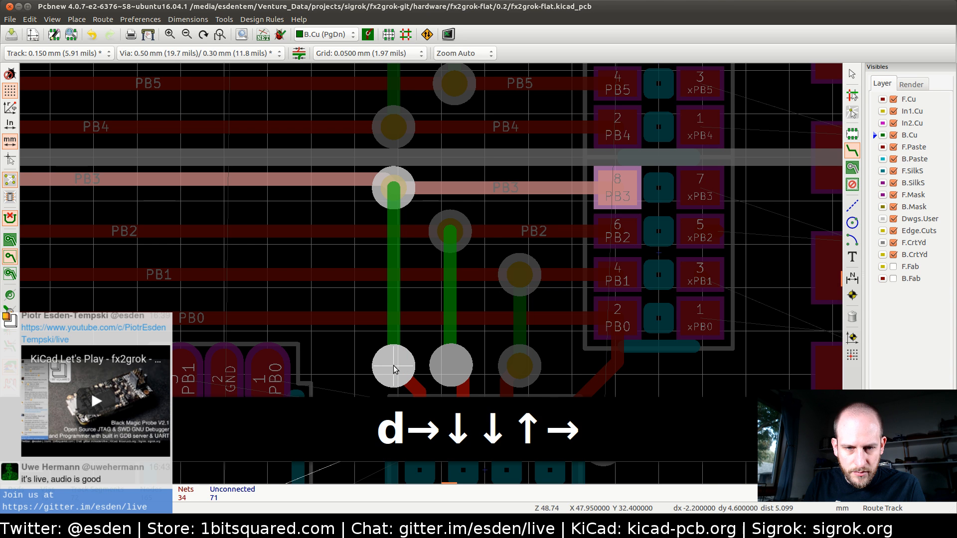
pyautogui.press('Return')
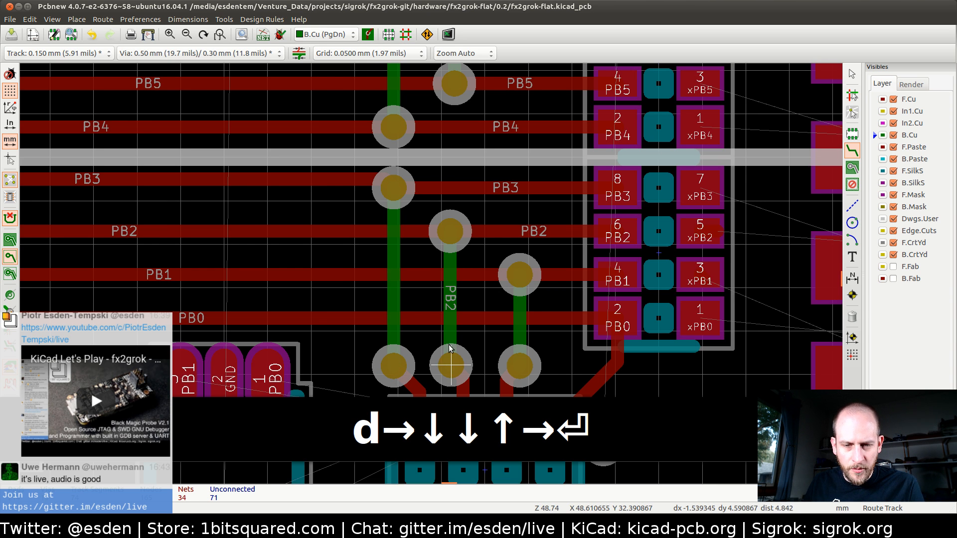
pyautogui.scroll(-2, 439, 356)
pyautogui.press('Escape')
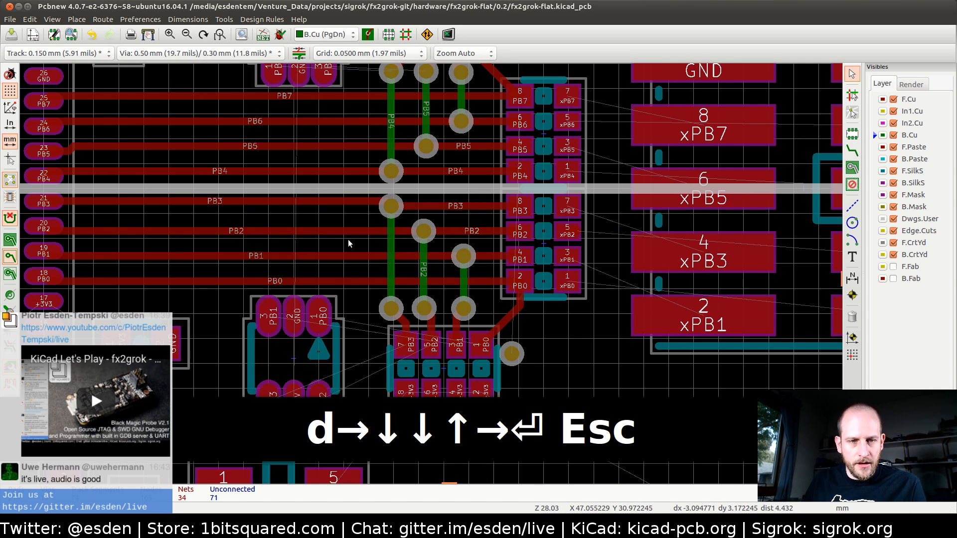
# - Save the board and open it in the 3D viewer
pyautogui.moveTo(348, 239); pyautogui.dragTo(414, 276, button='middle')
pyautogui.scroll(-2, 430, 273)
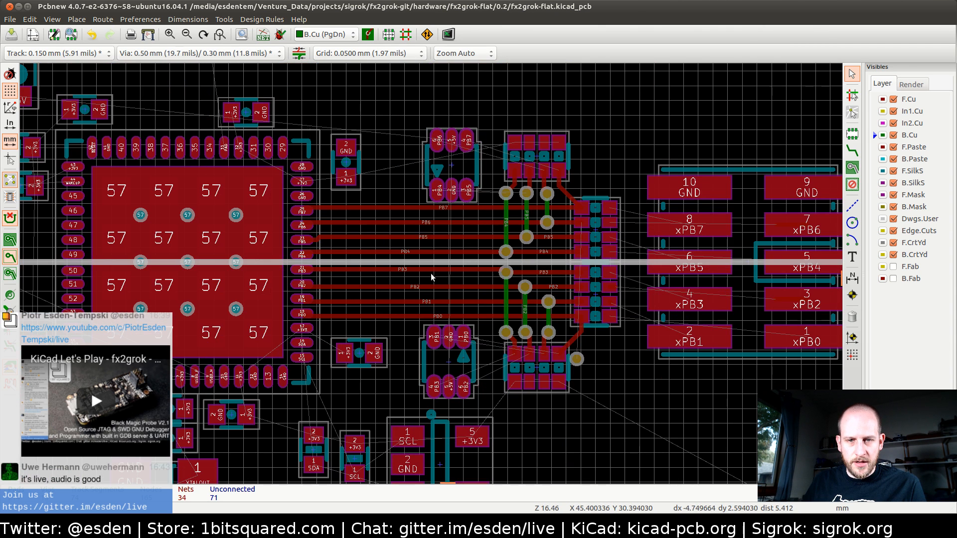
pyautogui.hotkey('ctrl', 's')
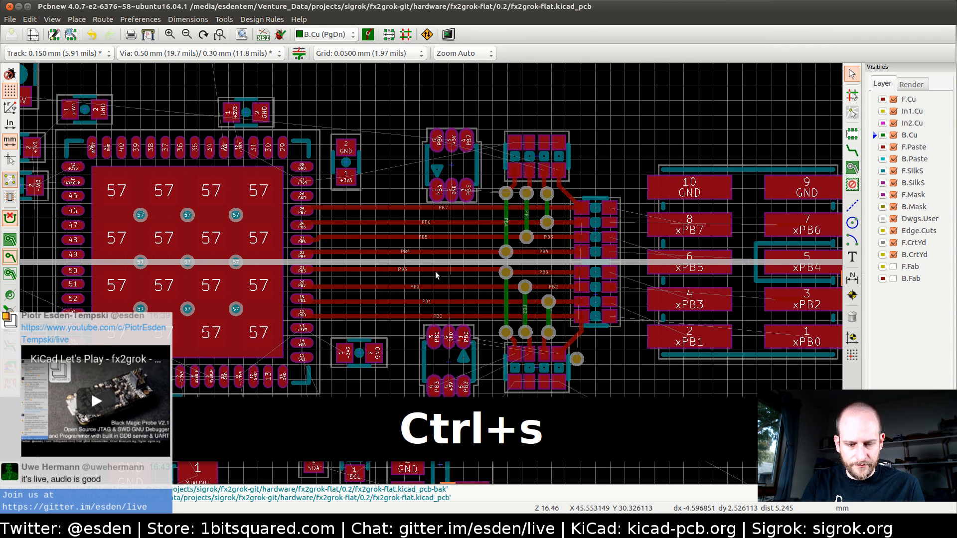
pyautogui.hotkey('alt', '3')
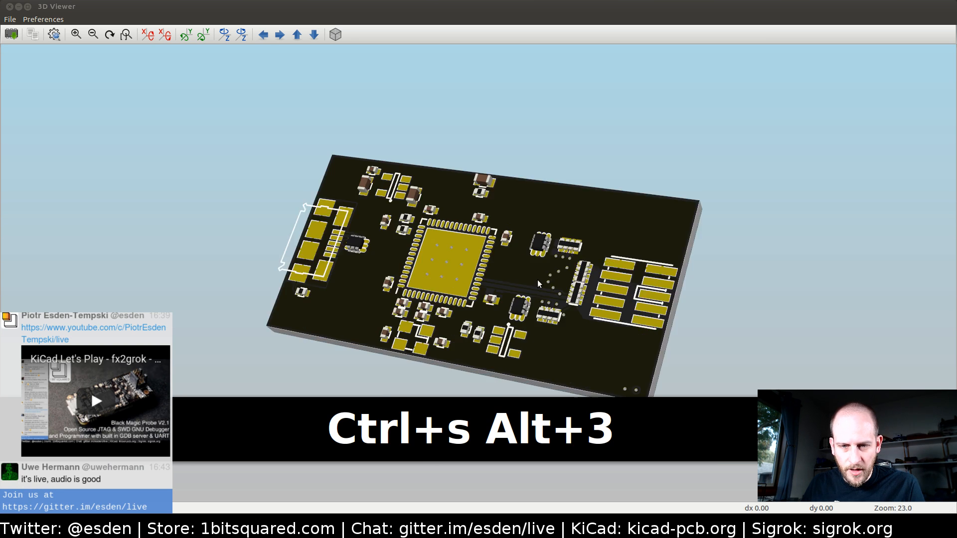
pyautogui.scroll(2, 538, 277)
# - Return to the board editor, refill the copper zones and switch back to the 3D viewer
pyautogui.hotkey('alt', 'Tab')
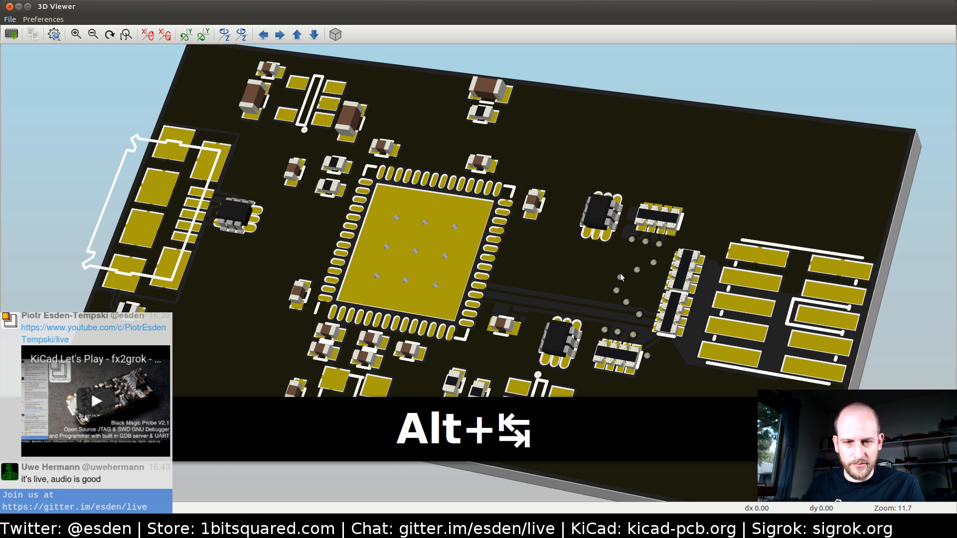
pyautogui.hotkey('alt', 'Tab')
pyautogui.hotkey('alt', 'Tab')
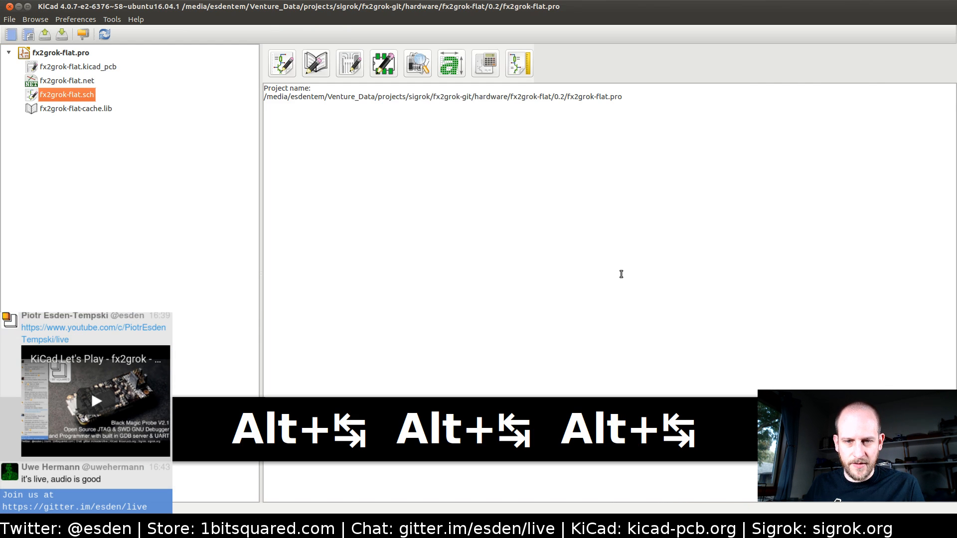
pyautogui.hotkey('alt', 'Tab')
pyautogui.hotkey('alt', 'Tab')
pyautogui.hotkey('alt', 'Tab')
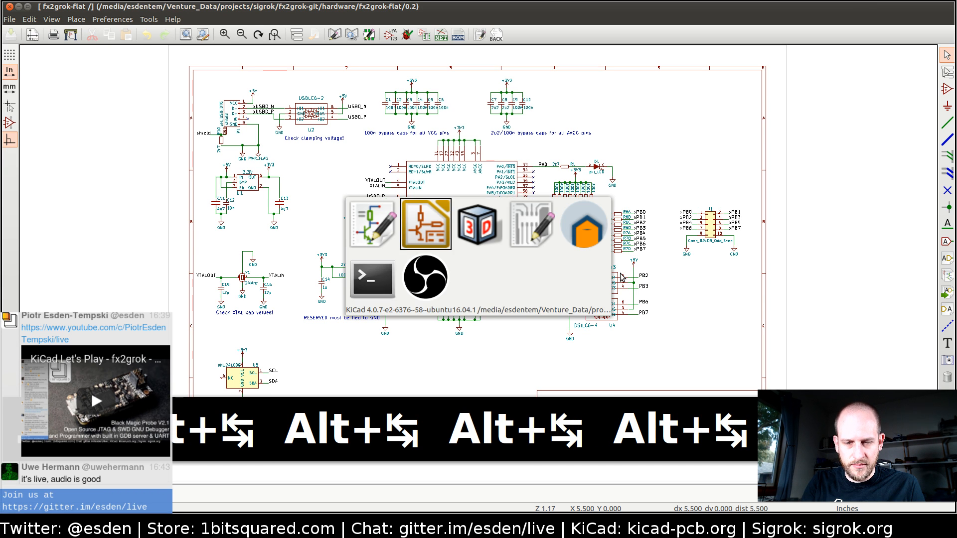
pyautogui.hotkey('alt', 'Tab')
pyautogui.hotkey('alt', 'Tab')
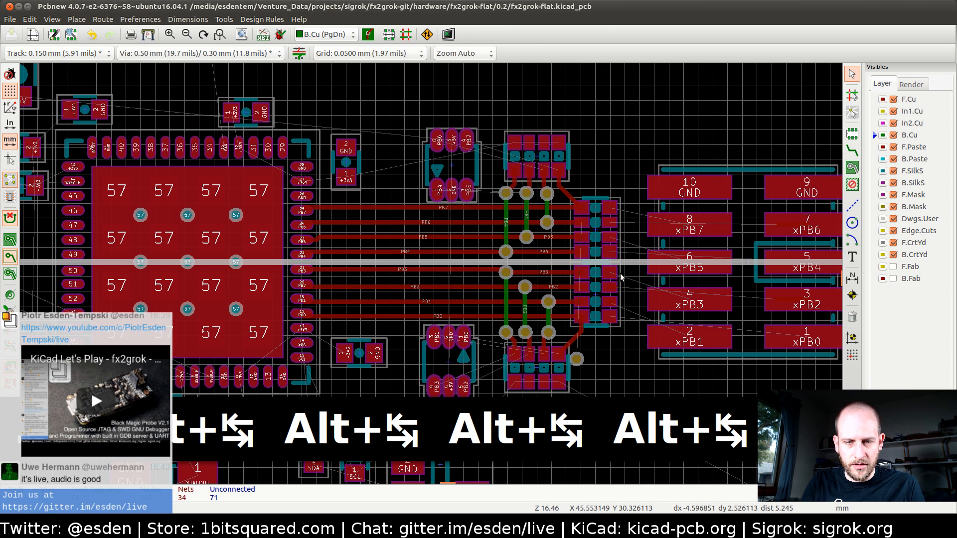
pyautogui.hotkey('alt', 'Tab')
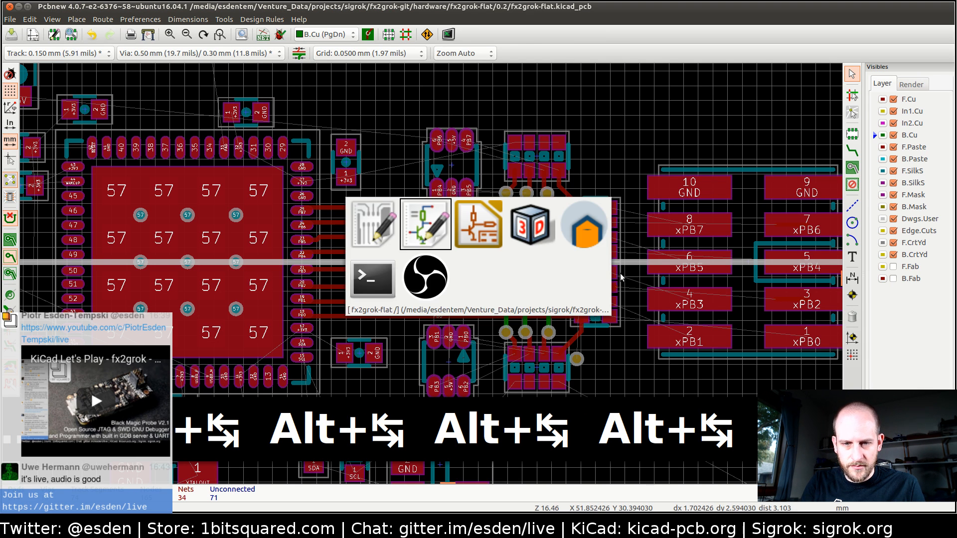
pyautogui.hotkey('alt', 'Tab')
pyautogui.hotkey('alt', 'Tab')
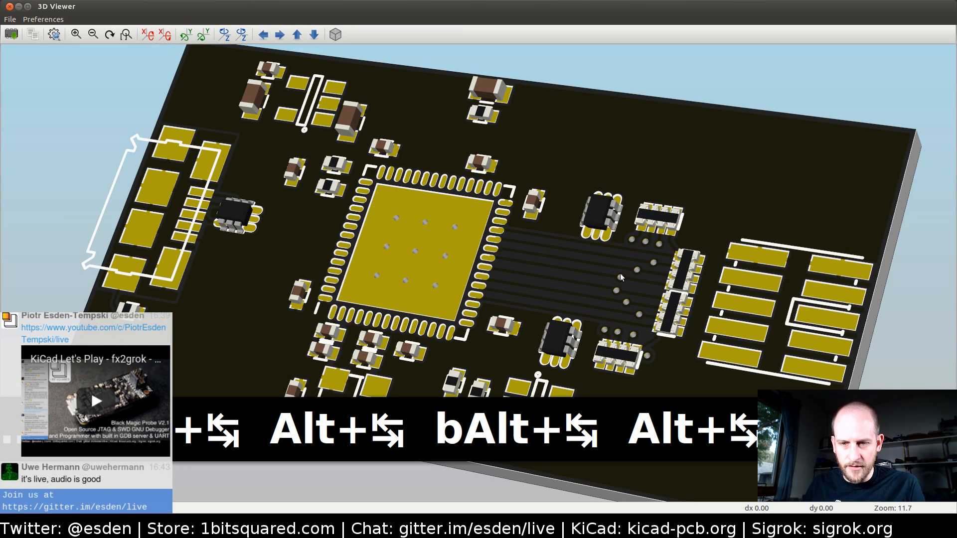
# - Examine the PB bus tracks and pull-up vias on both sides of the 3D board
pyautogui.moveTo(737, 271); pyautogui.dragTo(221, 214)
pyautogui.scroll(3, 657, 312)
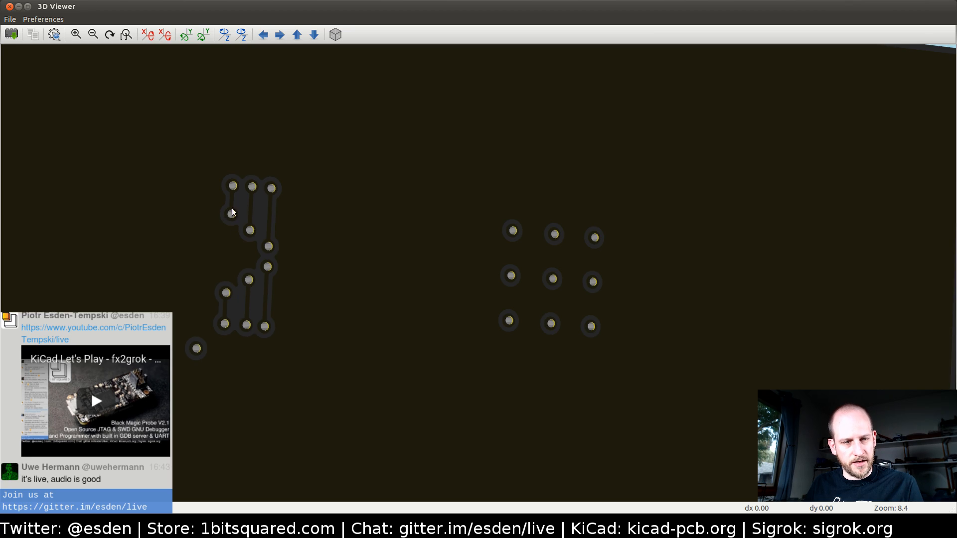
pyautogui.moveTo(153, 257); pyautogui.dragTo(753, 289)
pyautogui.scroll(1, 752, 289)
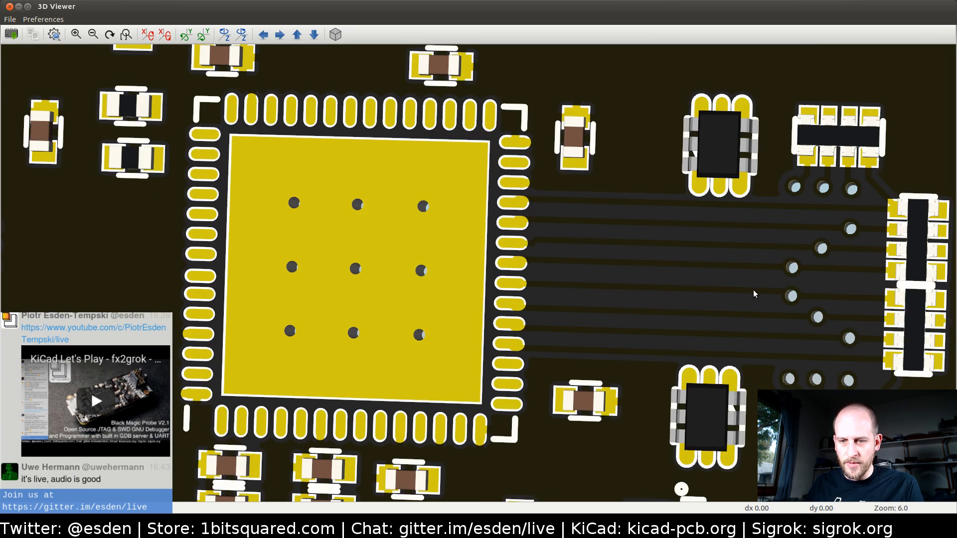
pyautogui.scroll(-2, 751, 289)
pyautogui.scroll(1, 751, 289)
pyautogui.moveTo(716, 308); pyautogui.dragTo(756, 270, button='middle')
pyautogui.scroll(-1, 756, 271)
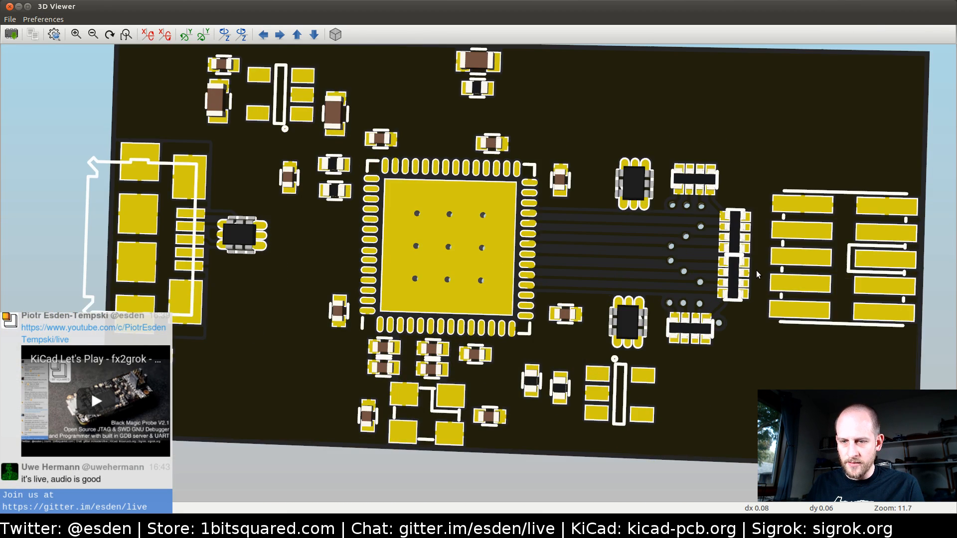
pyautogui.moveTo(649, 269); pyautogui.dragTo(688, 321, button='middle')
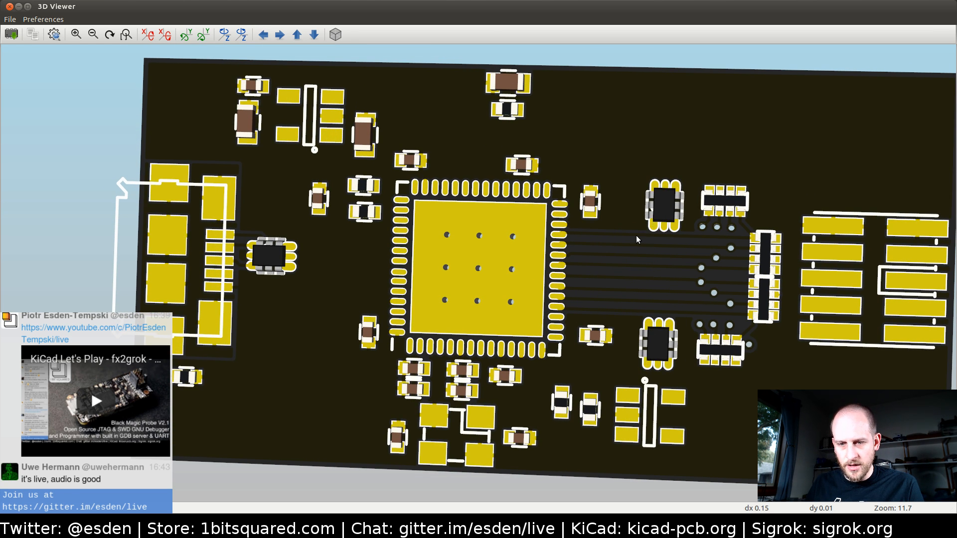
# - Switch back to the board editor and move the SOT-666 protection array below the PB0 track slightly down, away from the bus
pyautogui.hotkey('alt', 'Tab')
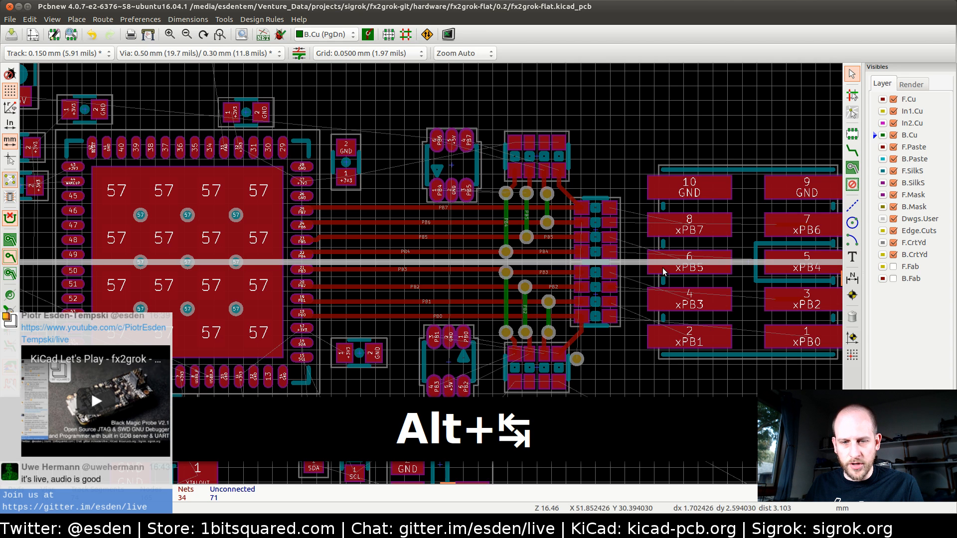
pyautogui.moveTo(455, 220); pyautogui.dragTo(459, 160, button='middle')
pyautogui.scroll(2, 465, 287)
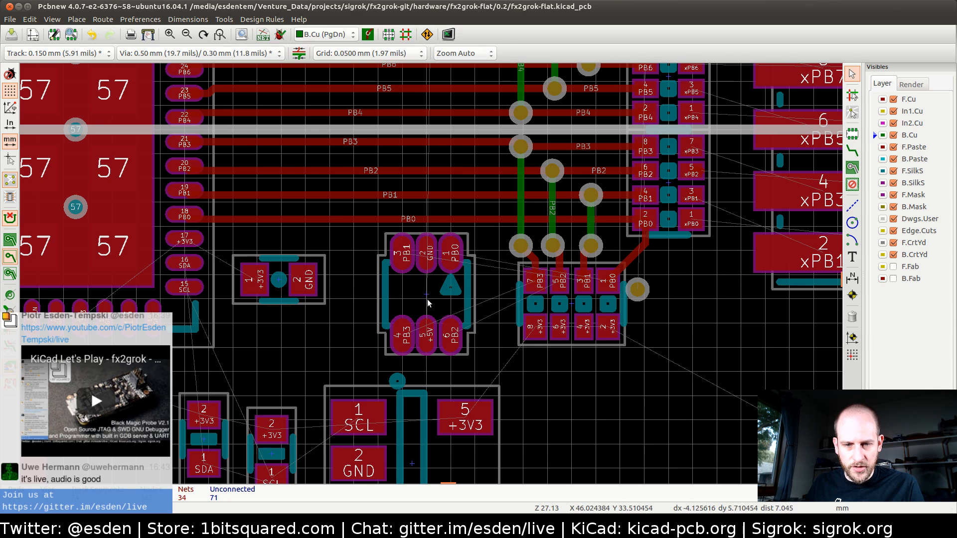
pyautogui.press('m')
pyautogui.click(428, 297)
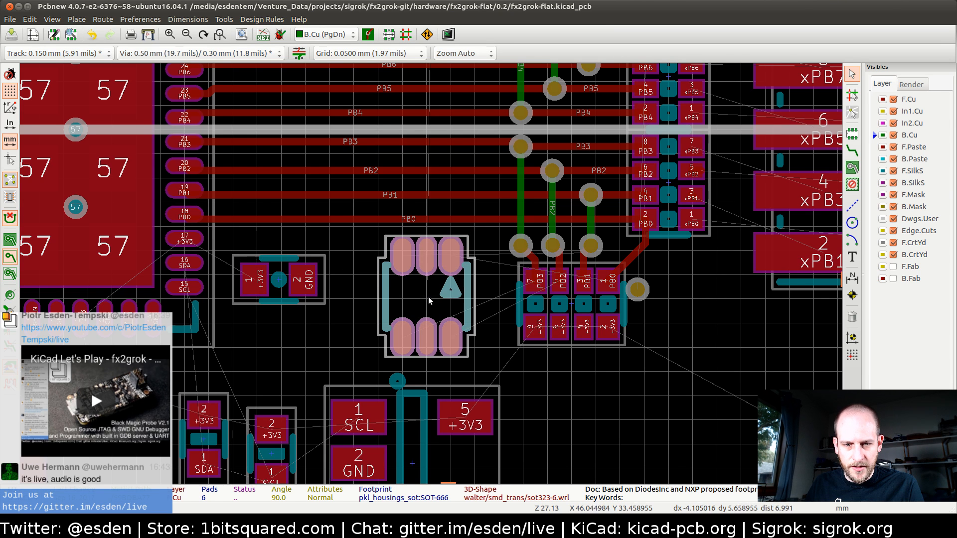
pyautogui.click(486, 285)
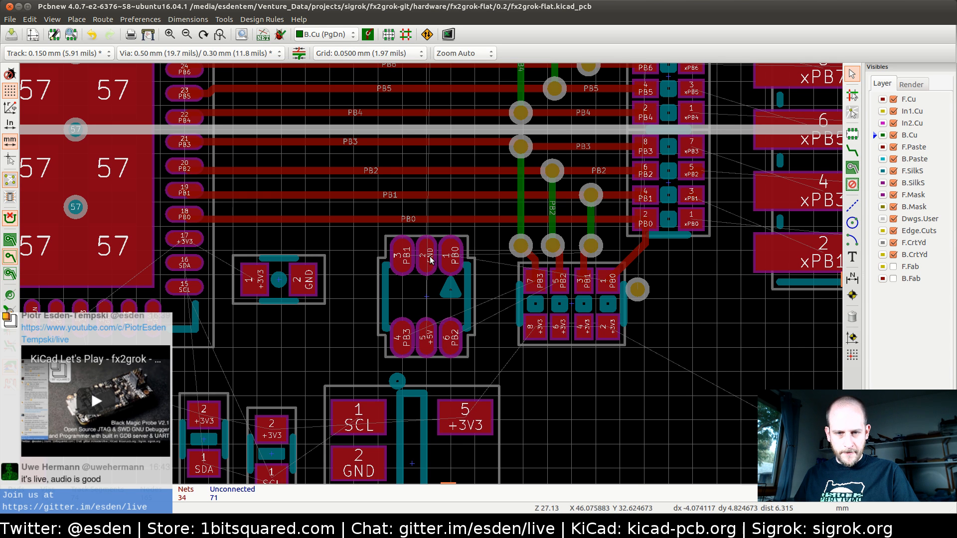
# - Route GND on front copper from pad 2 of the lower protection array straight down to a via at X 46.00, Y 33.50 mm
pyautogui.press('x')
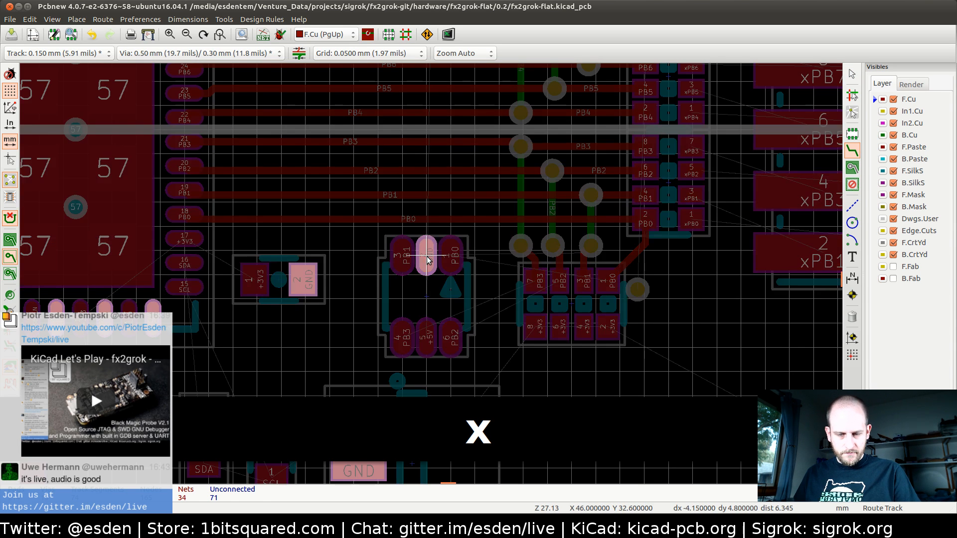
pyautogui.press('v')
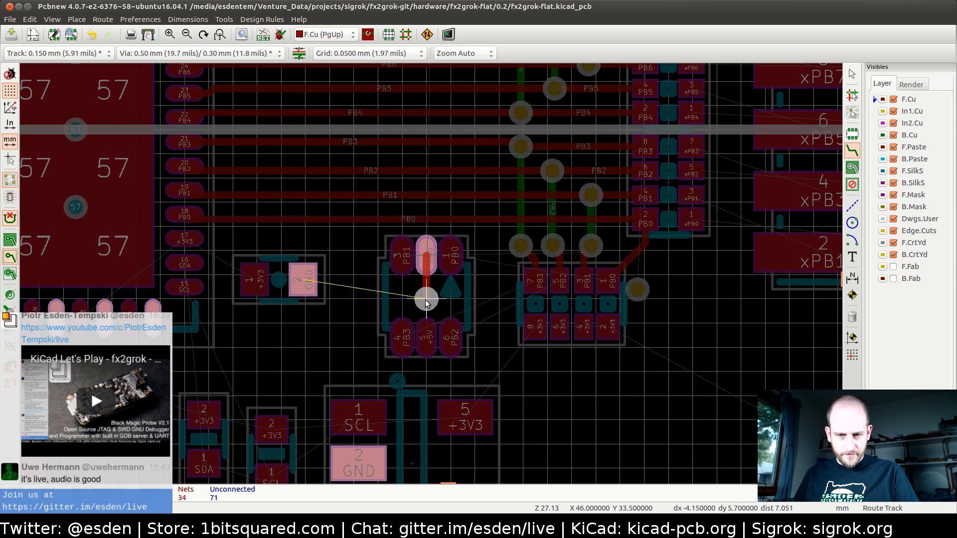
pyautogui.click(426, 299)
pyautogui.press('Escape')
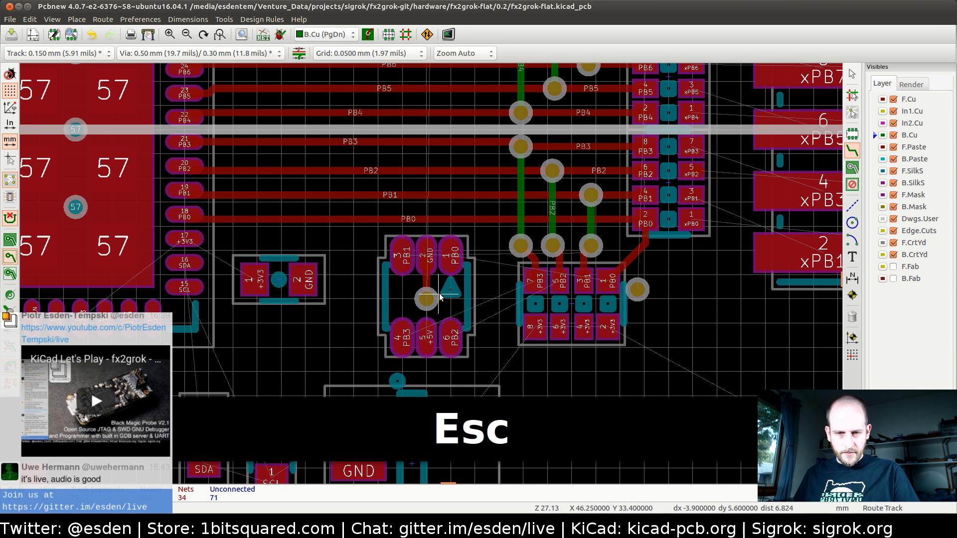
pyautogui.press('Escape')
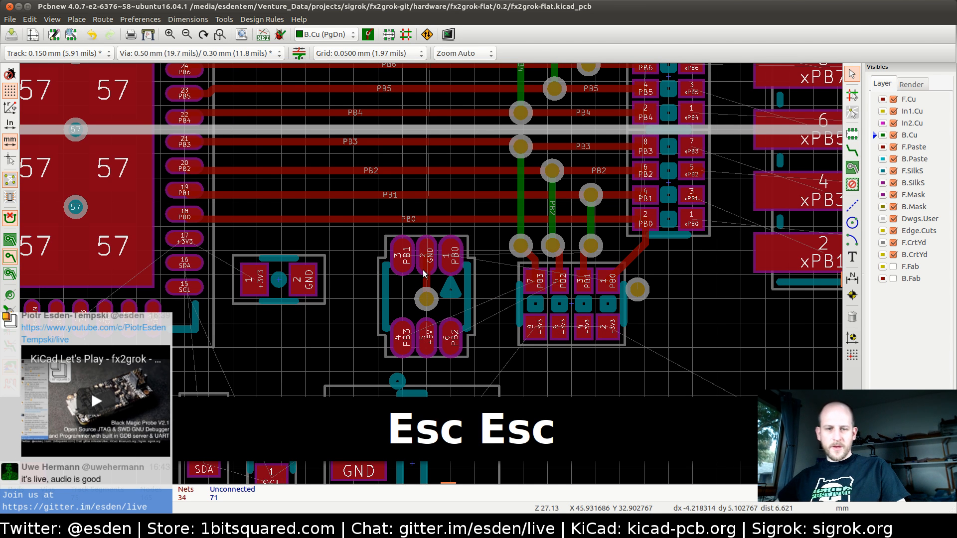
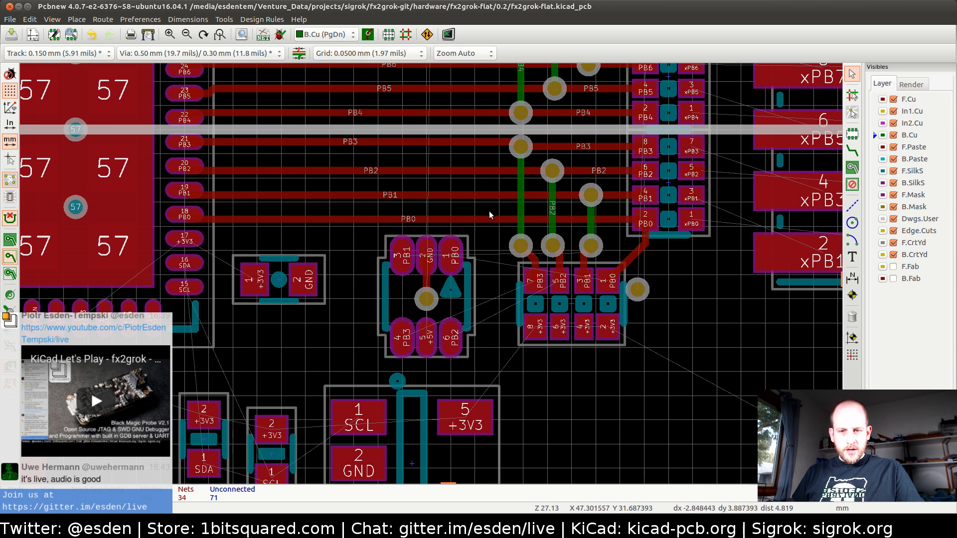
# - Route xPB7 and xPB6 on front copper from header pads 8 and 7 to pads 7 and 5 of the upper series resistor array
pyautogui.moveTo(455, 255); pyautogui.dragTo(458, 315, button='middle')
pyautogui.scroll(-1, 456, 315)
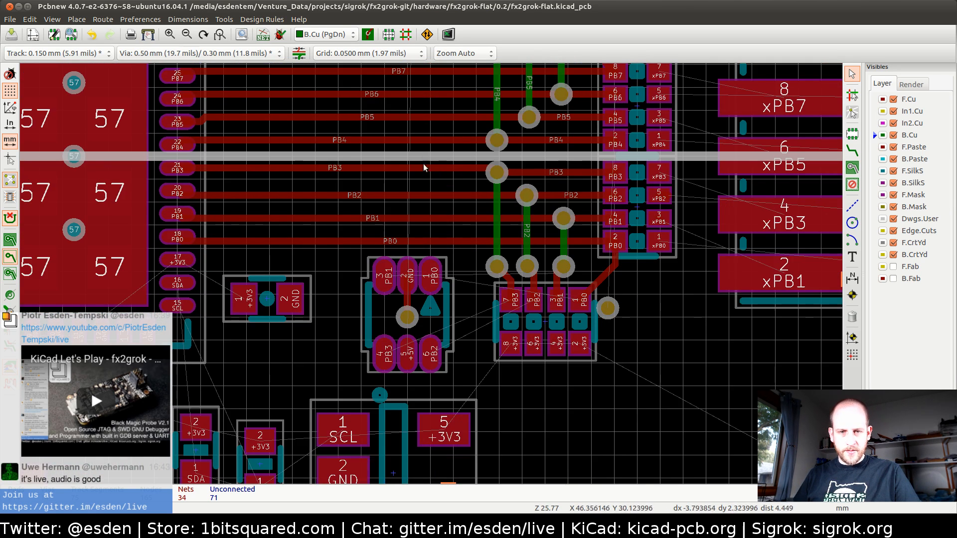
pyautogui.moveTo(423, 170); pyautogui.dragTo(414, 193, button='middle')
pyautogui.scroll(-2, 430, 274)
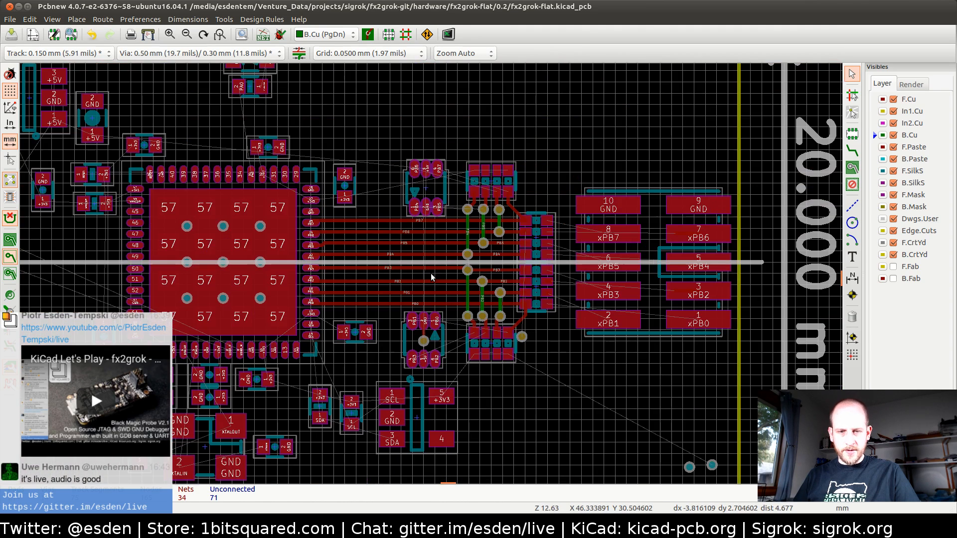
pyautogui.scroll(2, 437, 276)
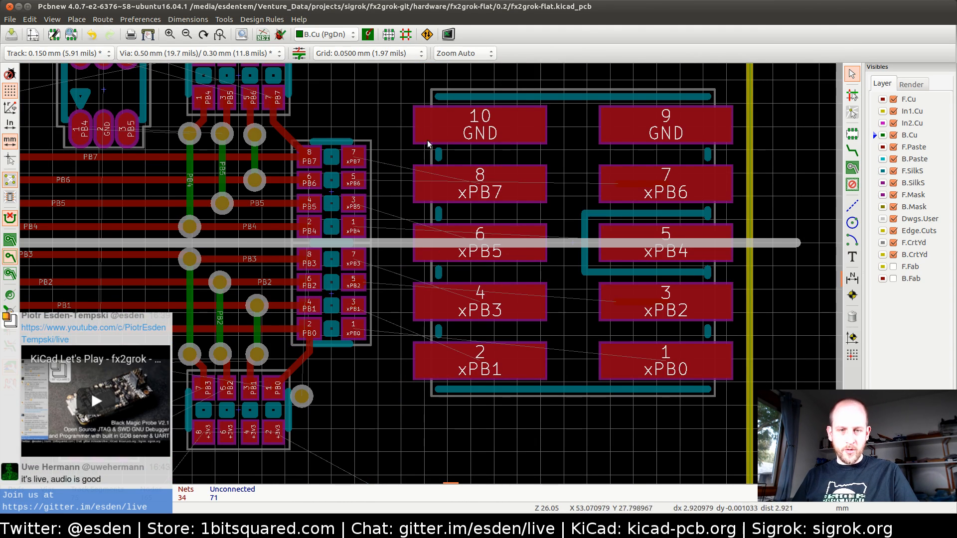
pyautogui.press('x')
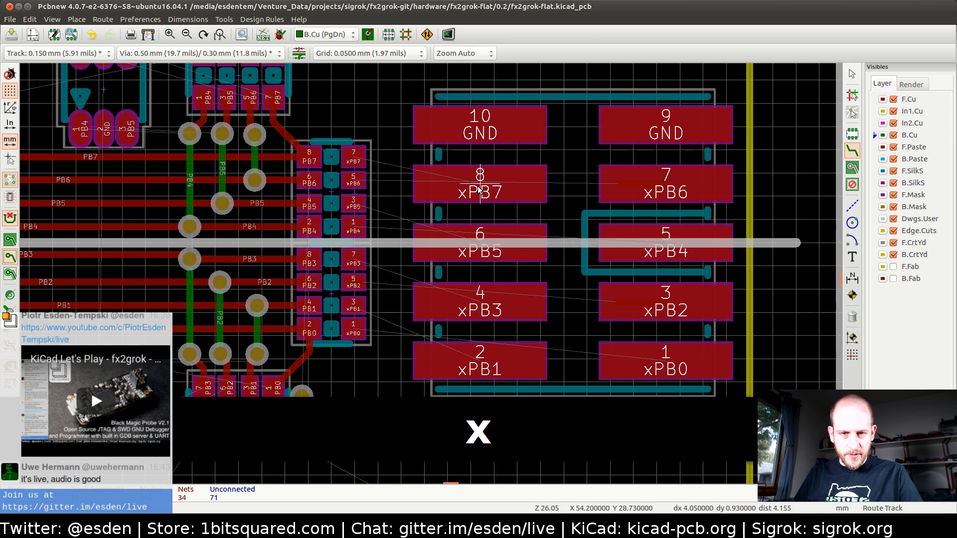
pyautogui.click(478, 190)
pyautogui.click(353, 160)
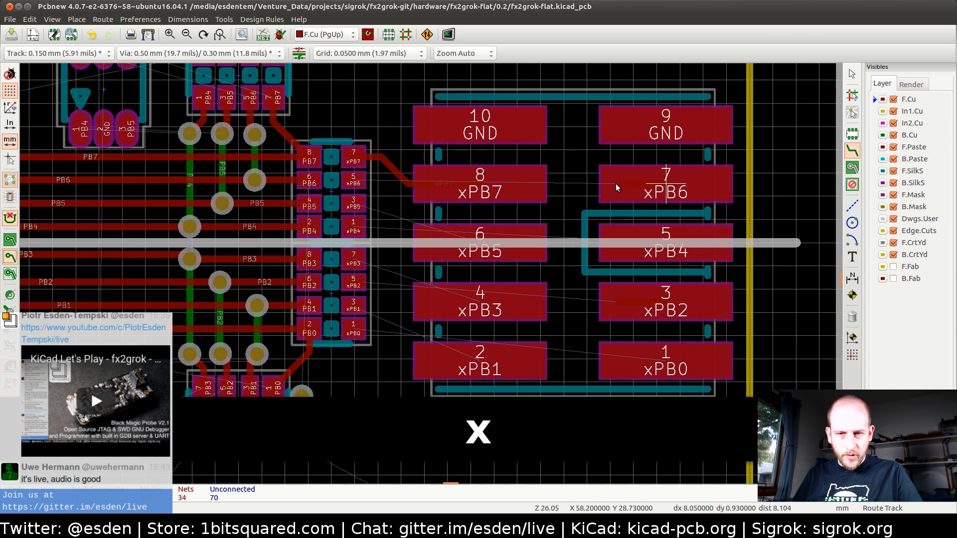
pyautogui.click(658, 187)
pyautogui.click(353, 183)
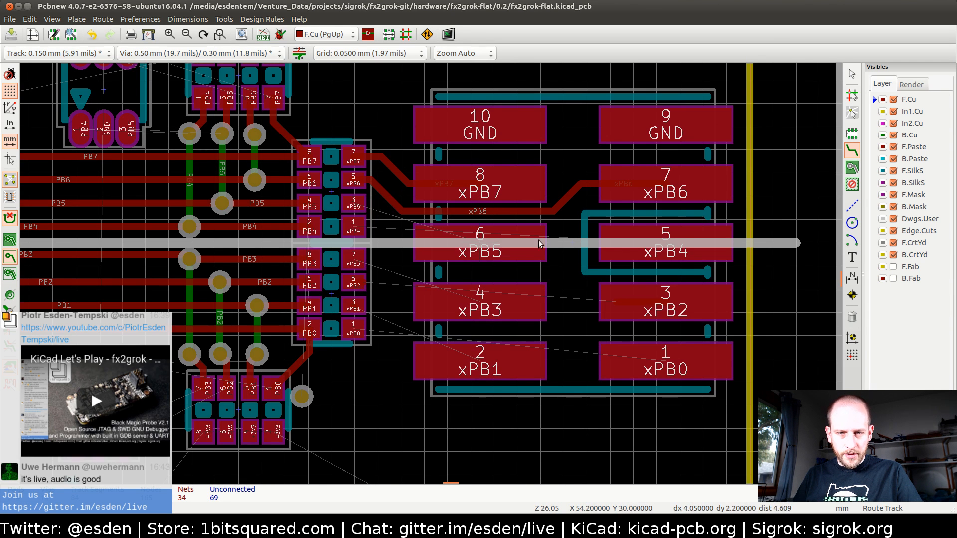
# - Route xPB5, xPB4, xPB3 and xPB2 on front copper from header pads 6, 5, 4 and 3 to their matching series resistor pads
pyautogui.click(479, 244)
pyautogui.click(354, 205)
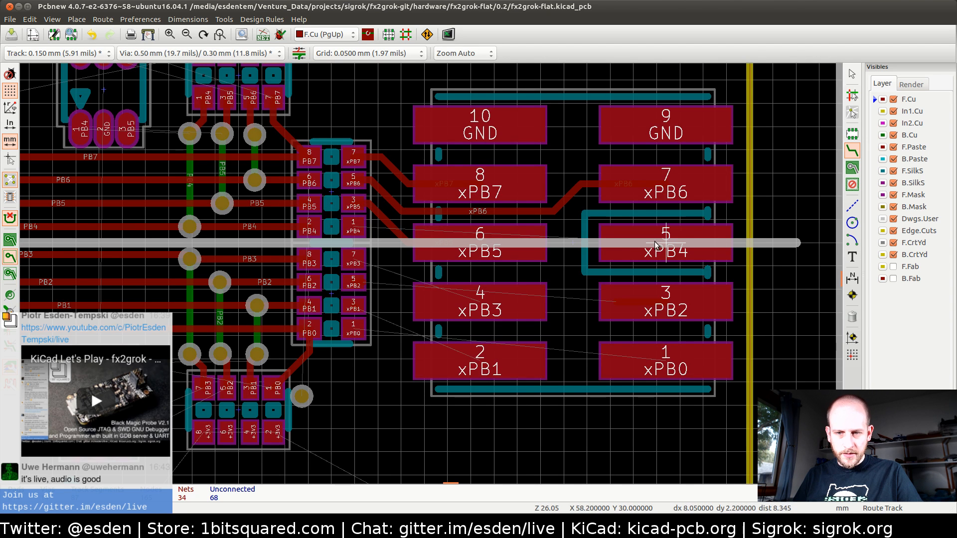
pyautogui.click(663, 244)
pyautogui.click(353, 227)
pyautogui.click(479, 301)
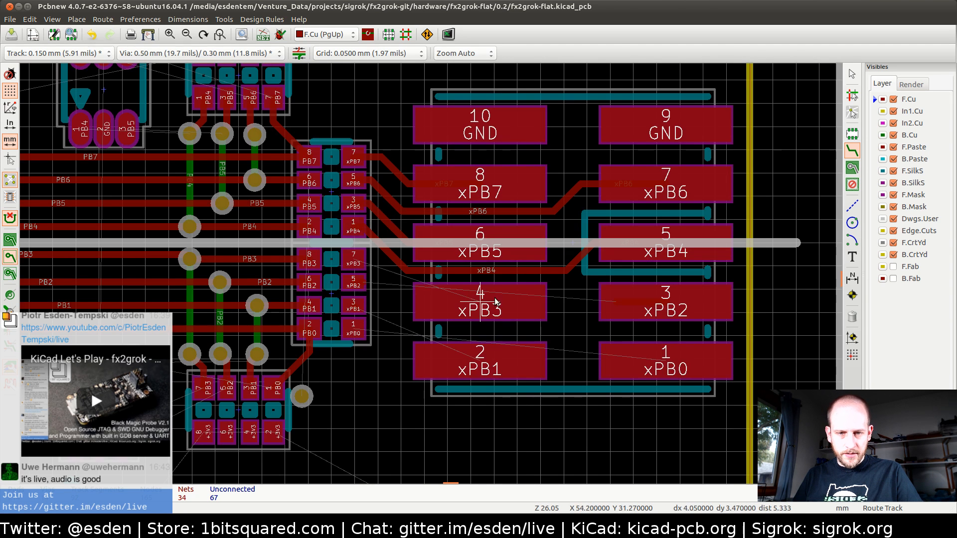
pyautogui.click(353, 260)
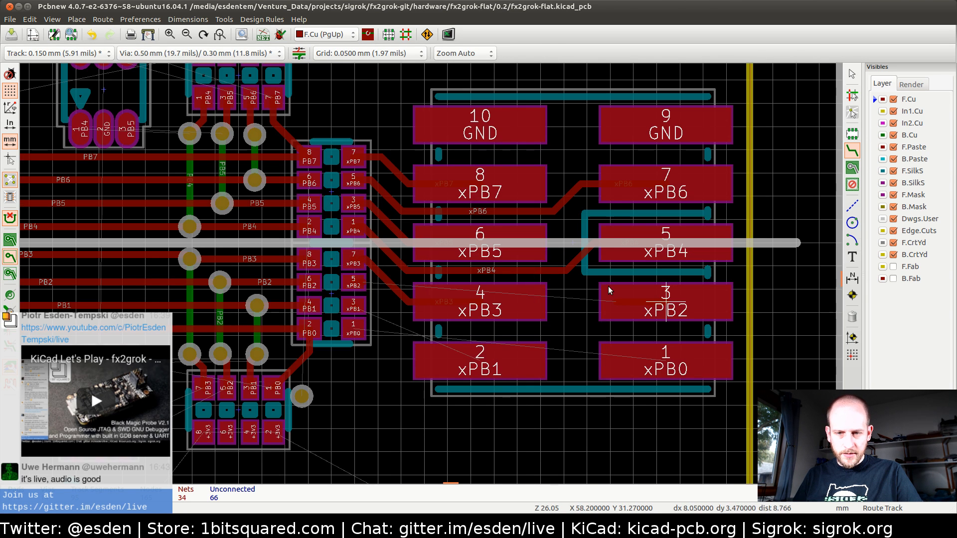
pyautogui.click(642, 297)
pyautogui.click(353, 283)
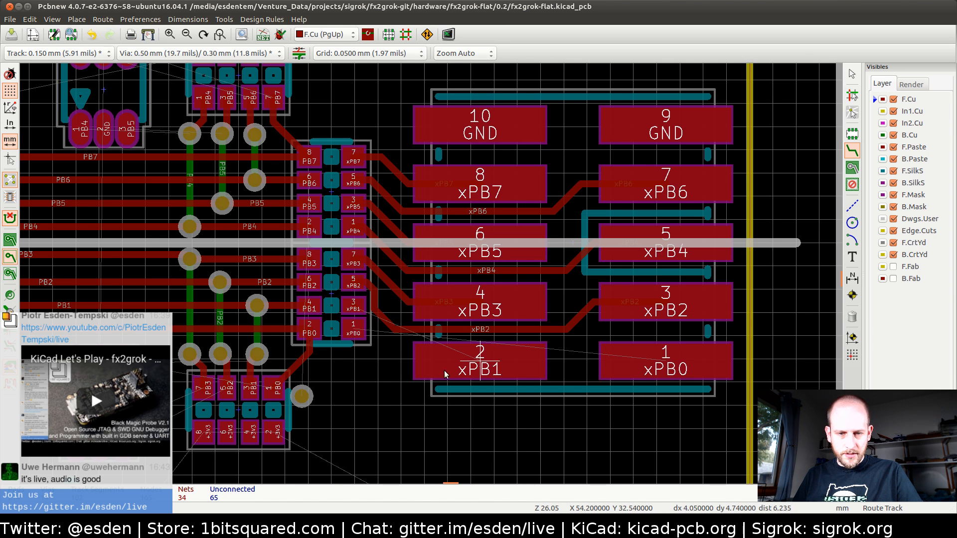
# - With the interactive router in Shove mode, route xPB1 from header pad 2 to pad 3 of the lower series resistor array
pyautogui.click(490, 364)
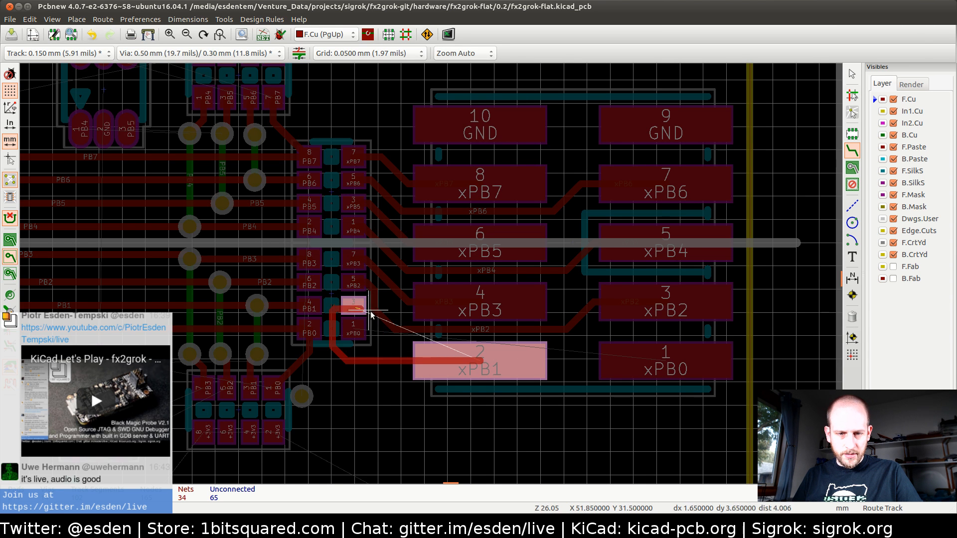
pyautogui.press('Escape')
pyautogui.press('e')
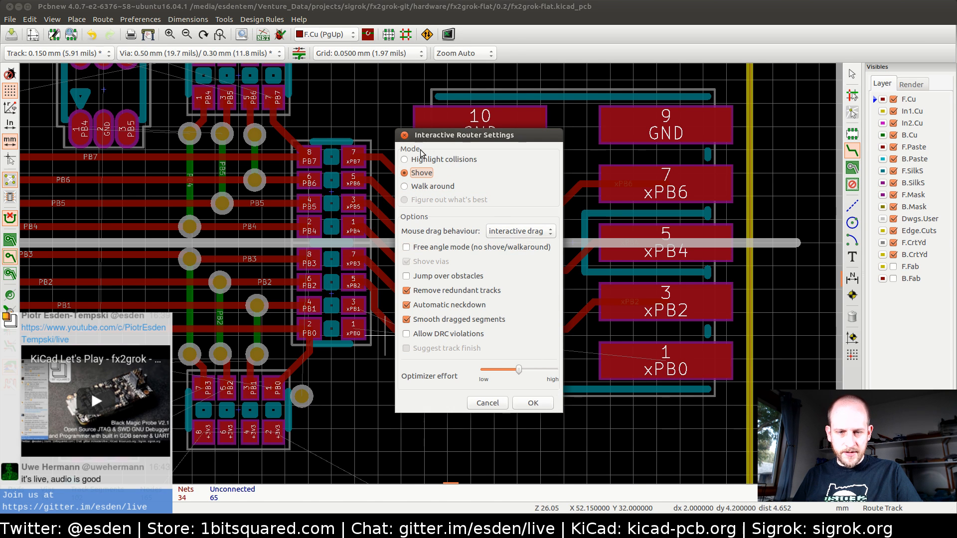
pyautogui.click(533, 407)
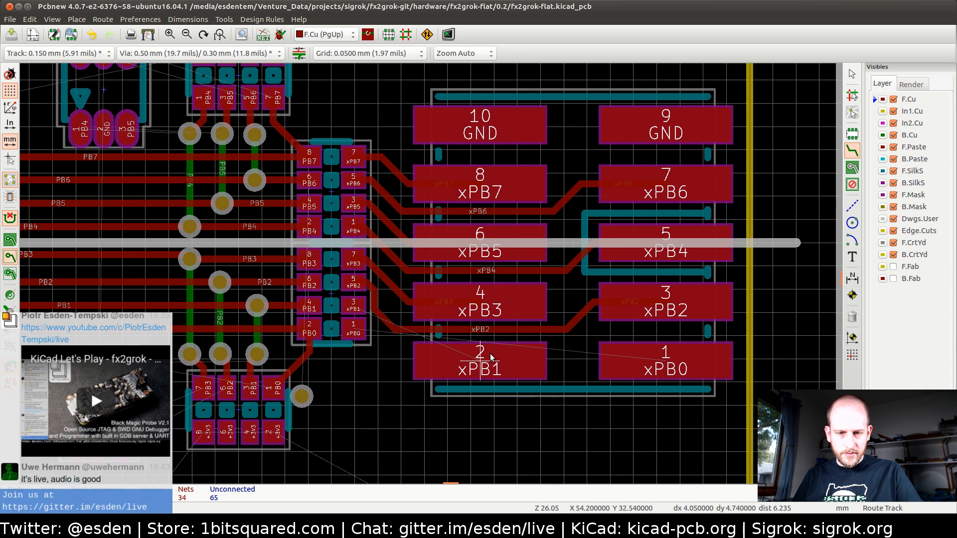
pyautogui.click(492, 358)
pyautogui.click(353, 303)
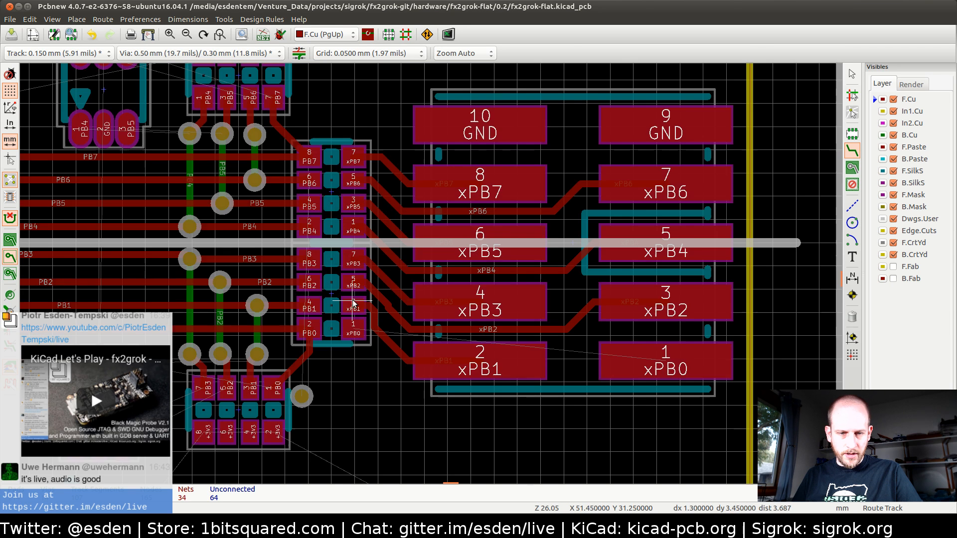
# - Reshape the xPB1 and xPB2 tracks beside the lower series resistor array into straight parallel diagonals without kinks
pyautogui.scroll(1, 403, 361)
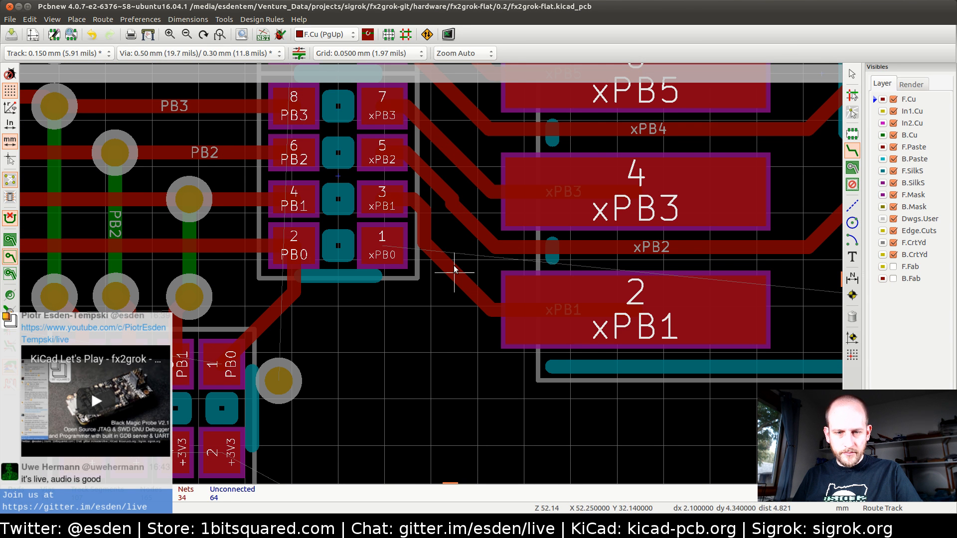
pyautogui.press('d')
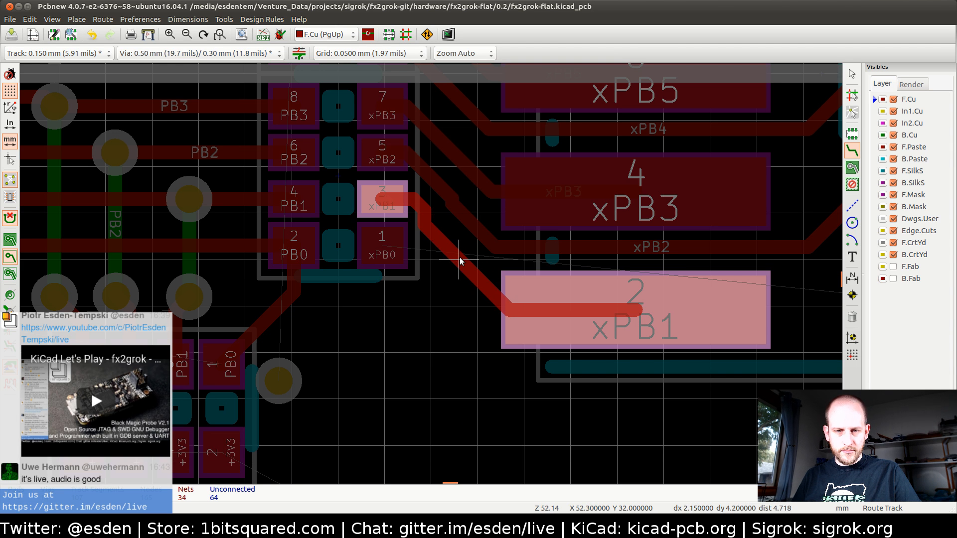
pyautogui.click(430, 224)
pyautogui.press('d')
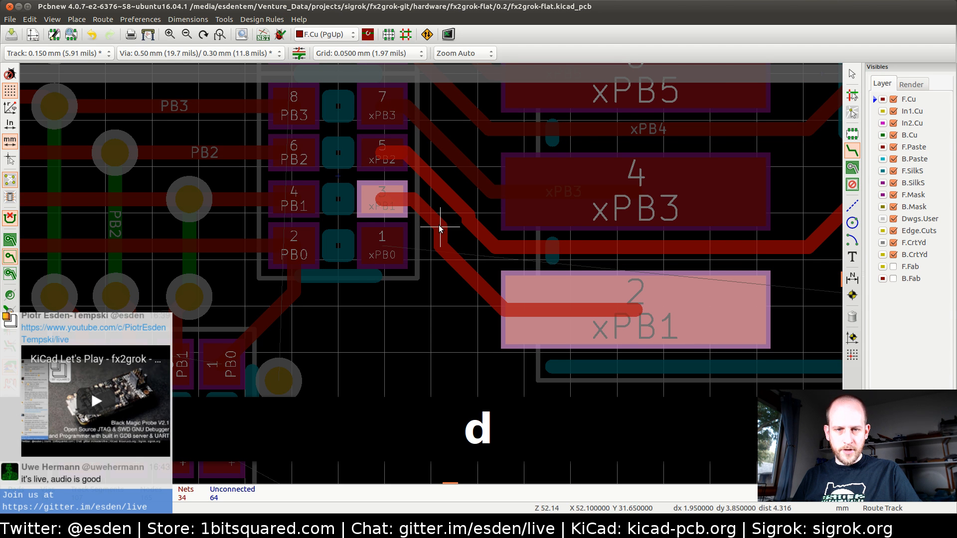
pyautogui.click(438, 224)
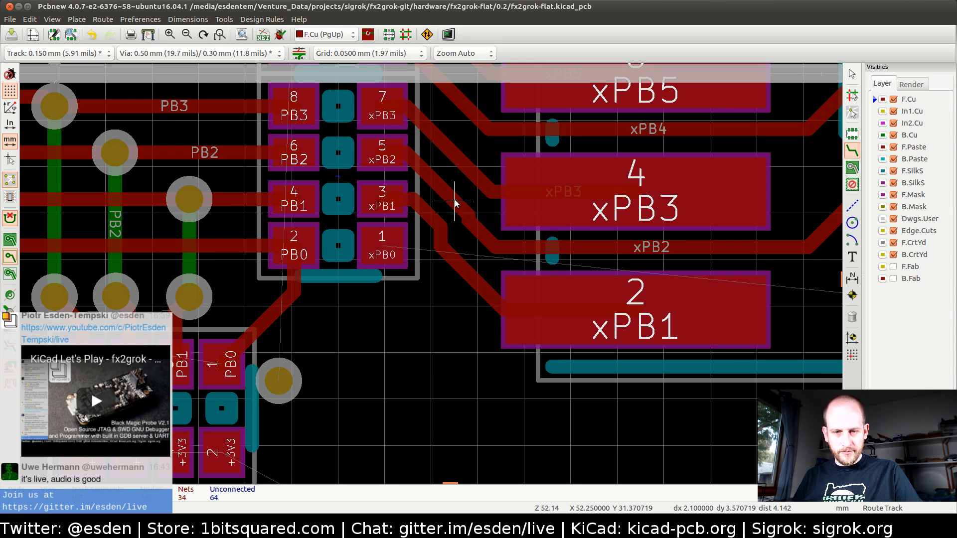
pyautogui.press('d')
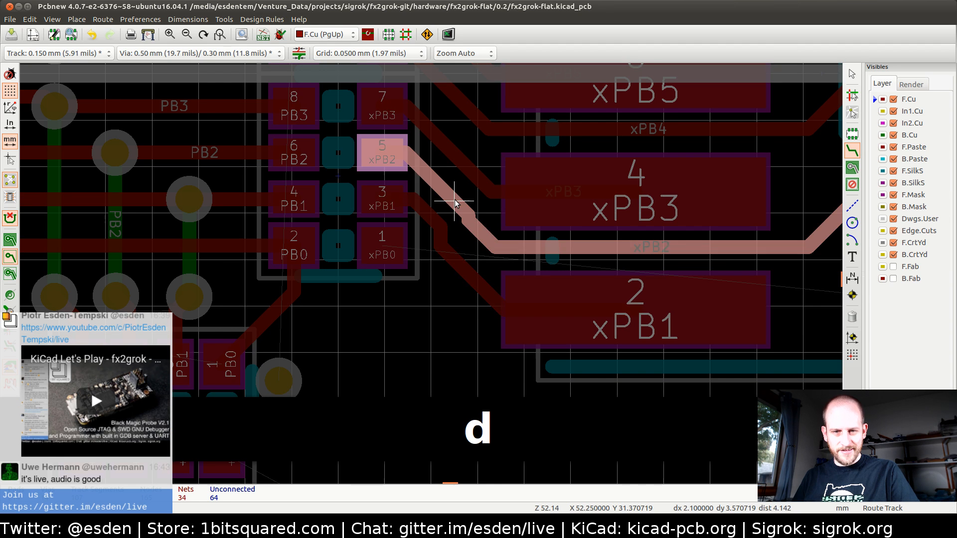
pyautogui.click(454, 205)
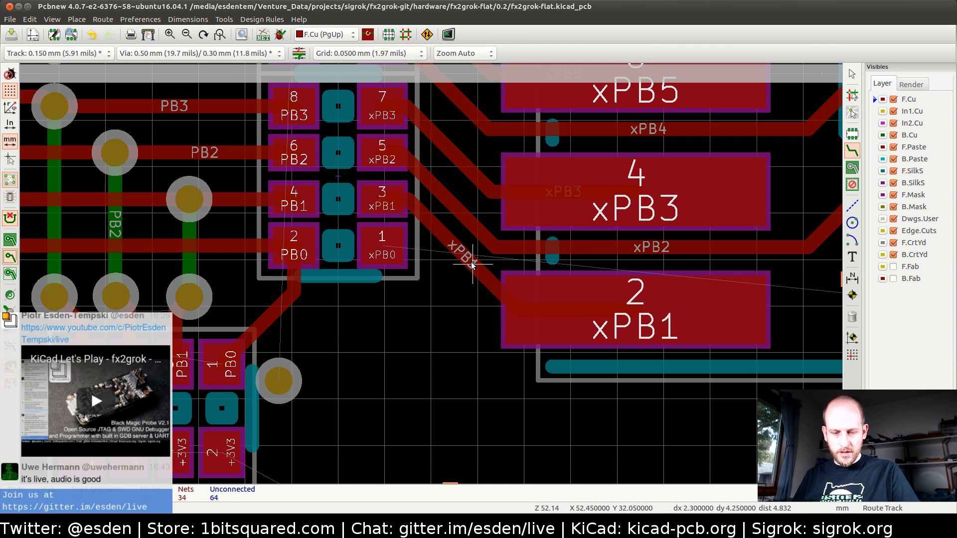
pyautogui.press('d')
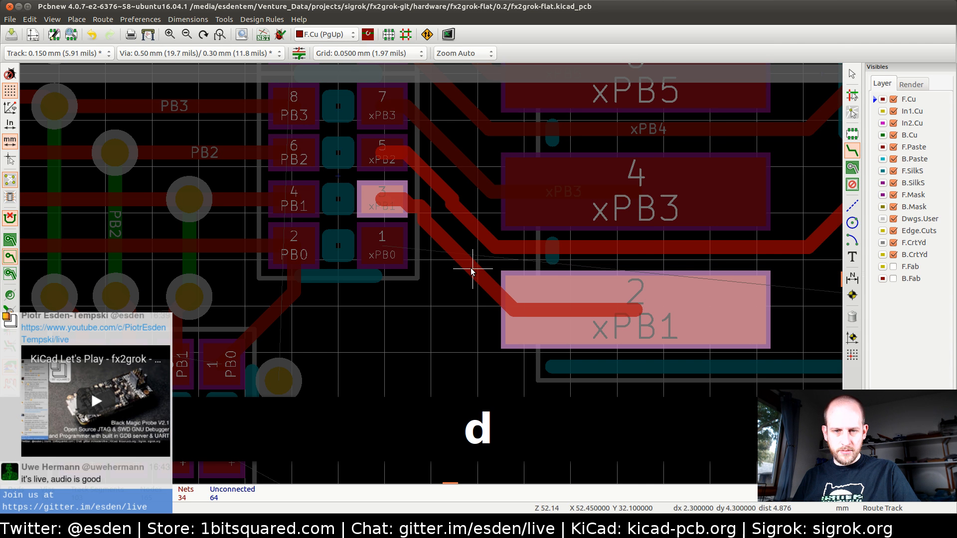
pyautogui.press('Escape')
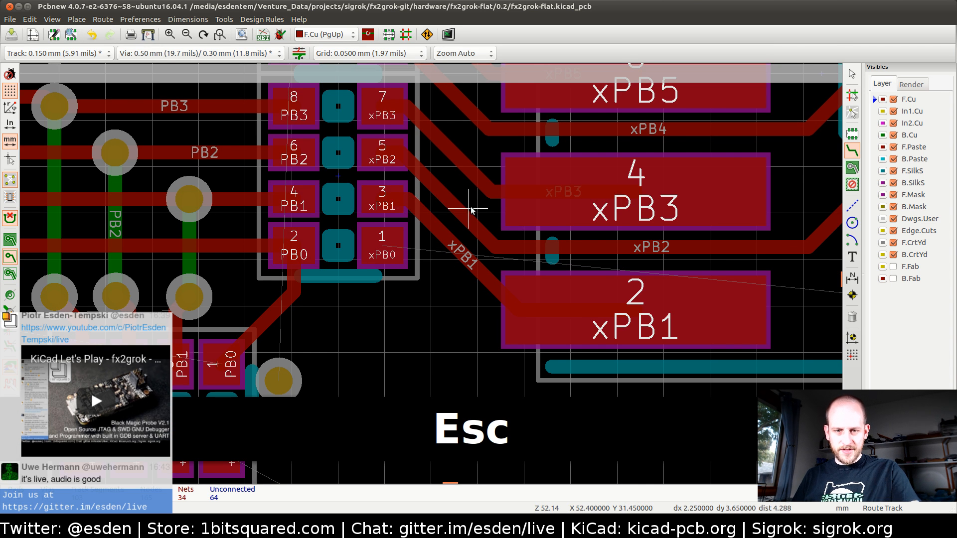
# - Route xPB0 on front copper from header pad 1, passing below header pad 2, to pad 1 of the lower series resistor array
pyautogui.scroll(-1, 583, 299)
pyautogui.scroll(-1, 488, 247)
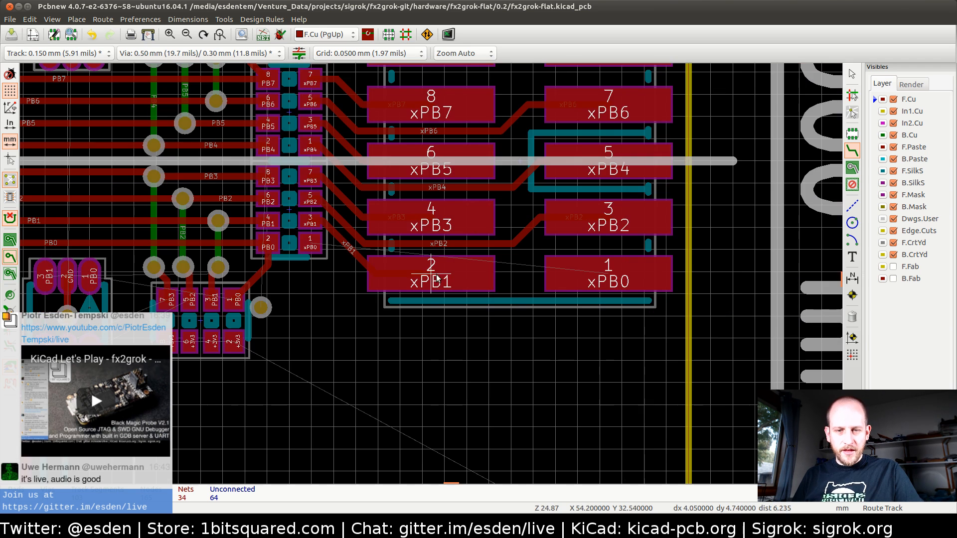
pyautogui.click(580, 280)
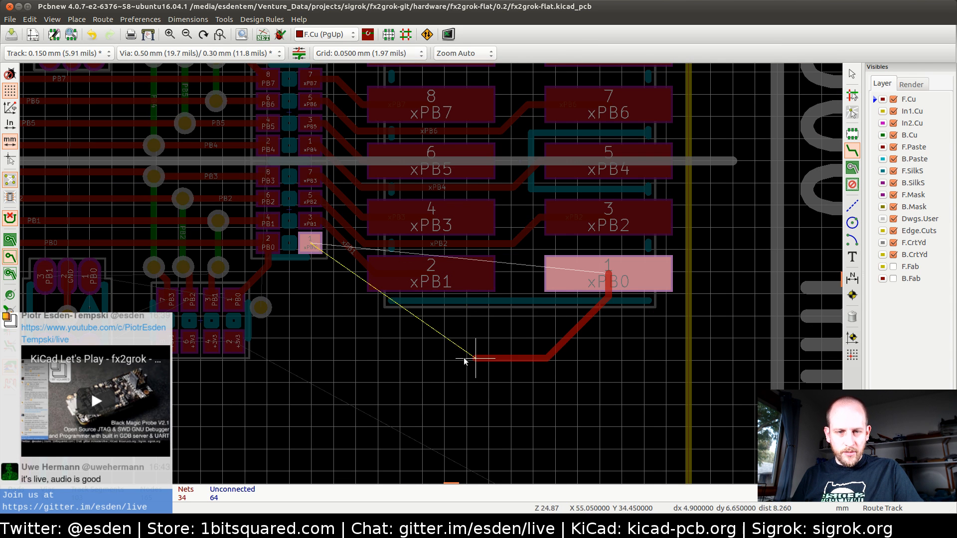
pyautogui.click(312, 242)
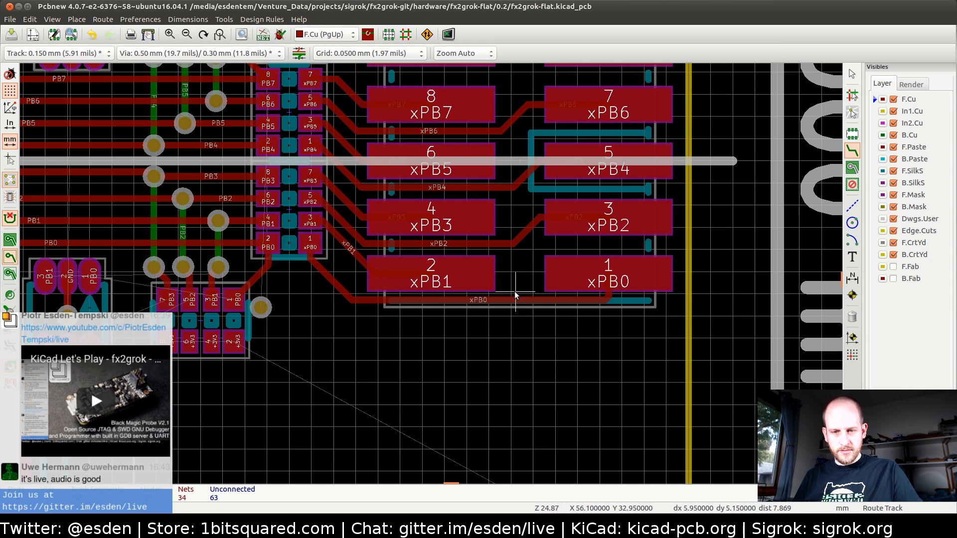
# - Shift the horizontal run of xPB0 slightly down from header pad 2 and make the track enter header pad 1 diagonally
pyautogui.press('d')
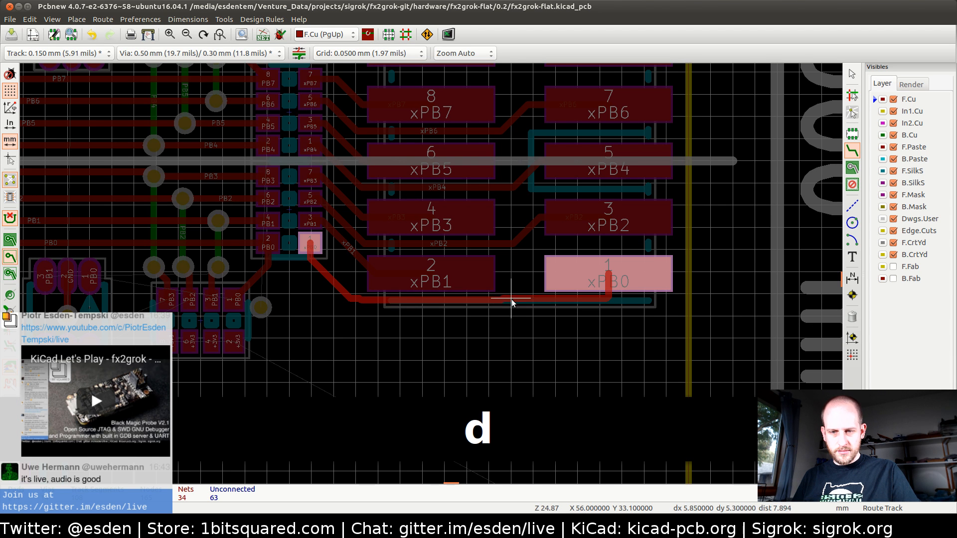
pyautogui.click(513, 309)
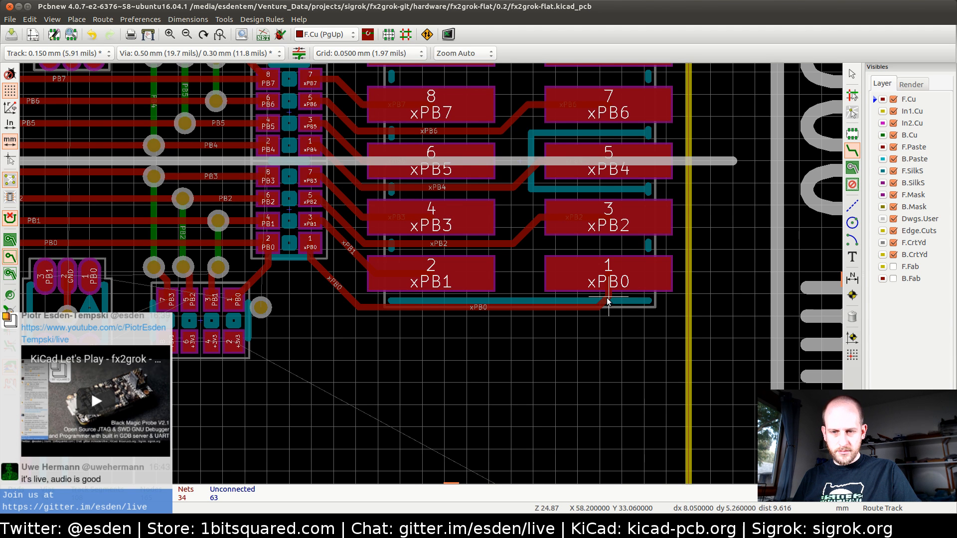
pyautogui.press('d')
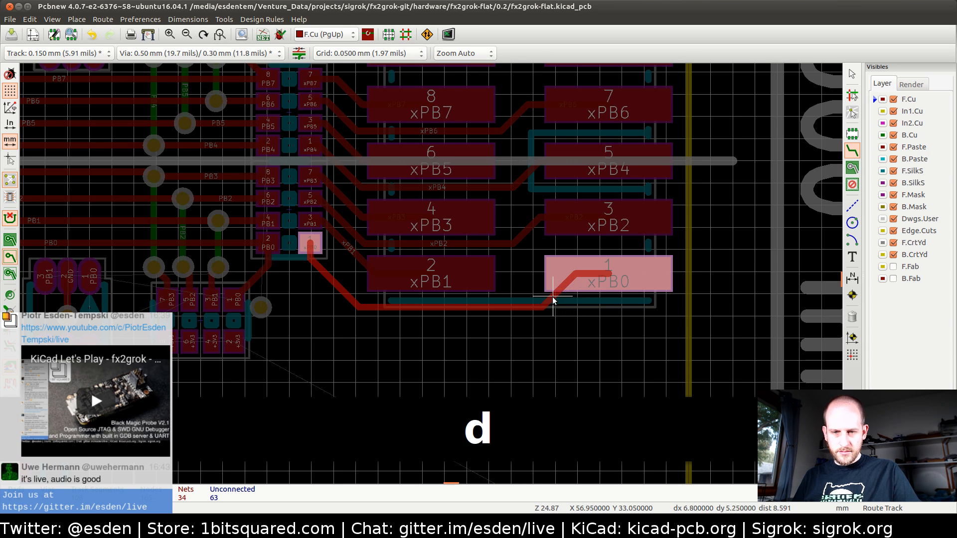
pyautogui.click(543, 298)
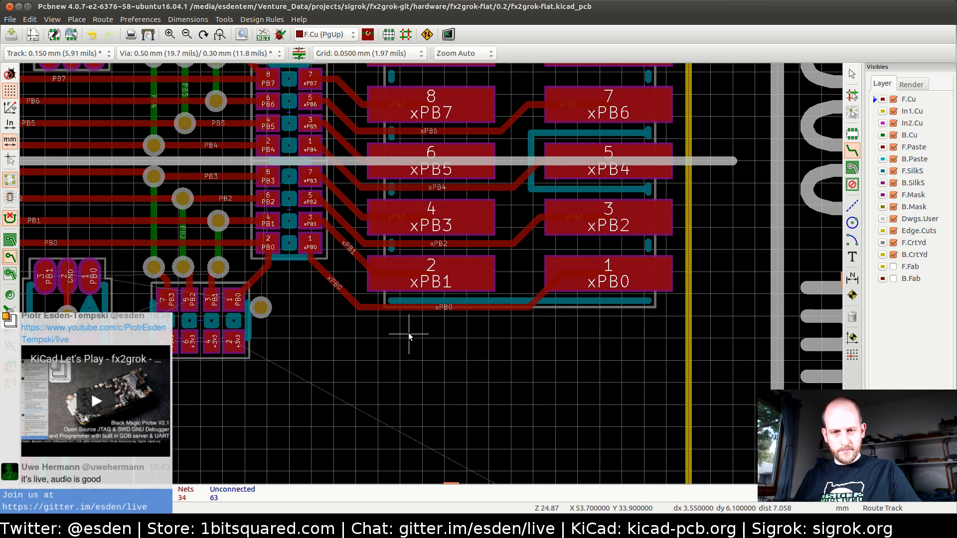
# - Save the board and leave track routing
pyautogui.scroll(-3, 429, 275)
pyautogui.moveTo(304, 257); pyautogui.dragTo(459, 337, button='middle')
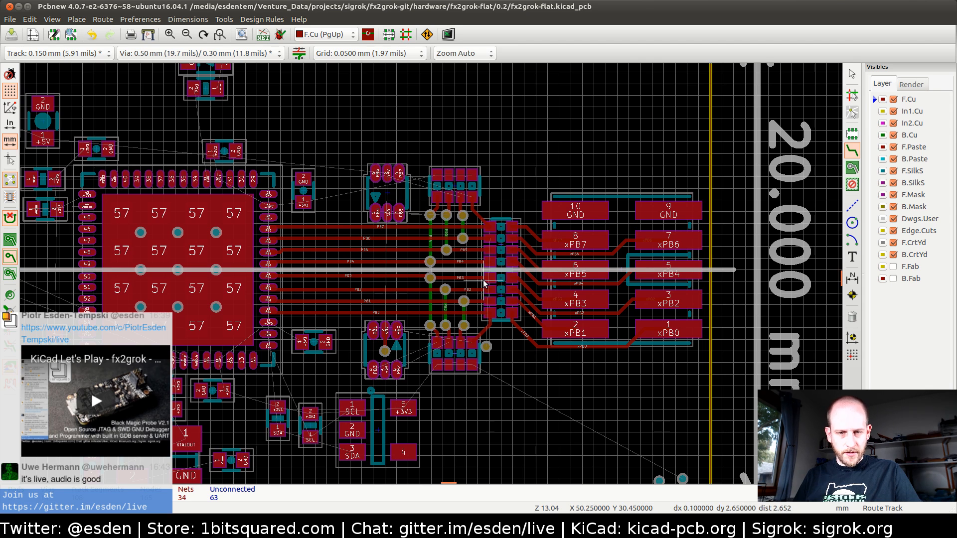
pyautogui.hotkey('ctrl', 's')
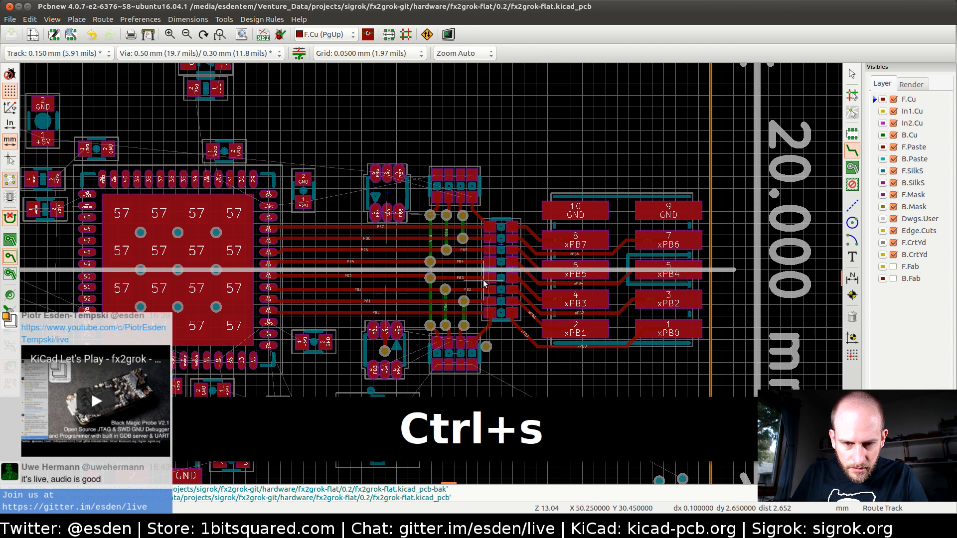
pyautogui.scroll(3, 483, 283)
pyautogui.scroll(-1, 431, 273)
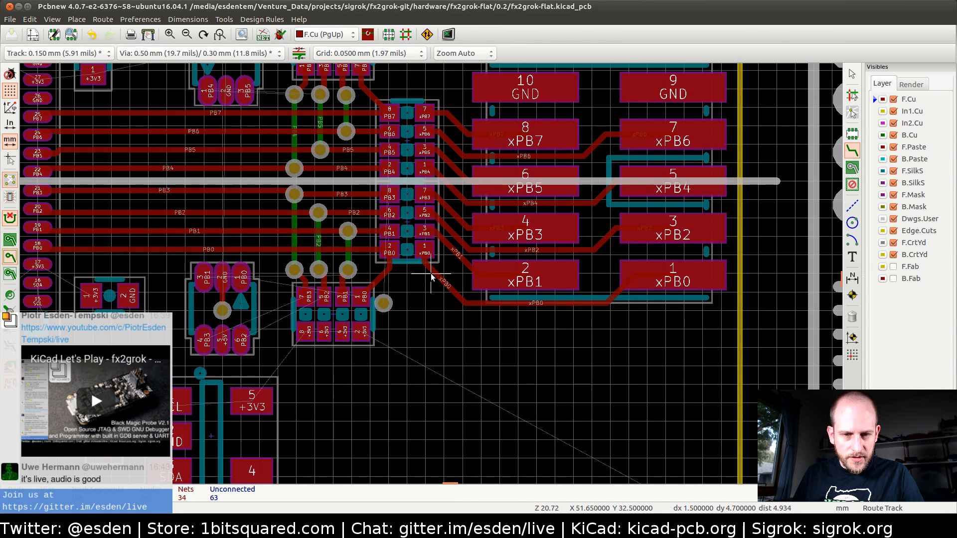
pyautogui.press('Escape')
pyautogui.scroll(3, 431, 275)
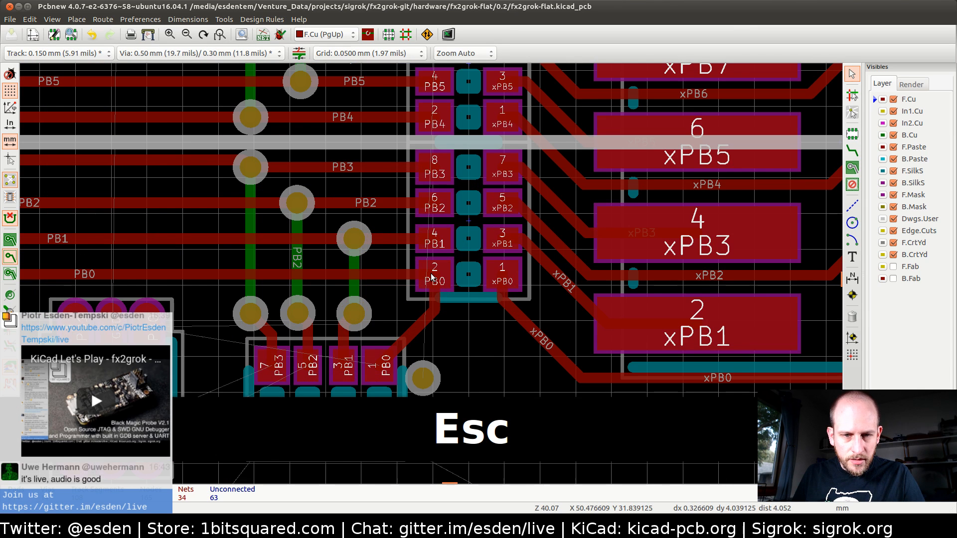
pyautogui.keyDown('shift'); pyautogui.scroll(5, 432, 280); pyautogui.keyUp('shift')
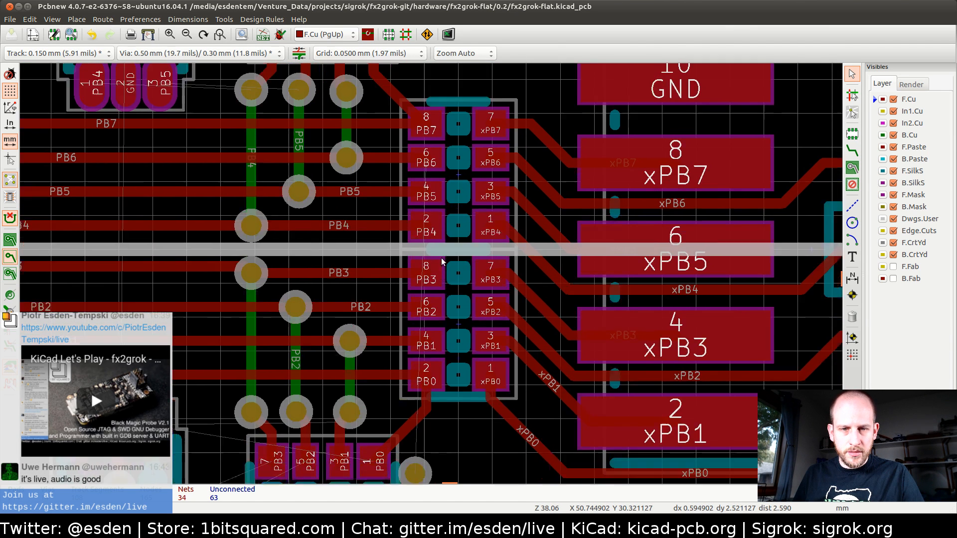
# - Delete the stray via beside the lower pull-up resistor array and save the board
pyautogui.keyDown('shift'); pyautogui.scroll(-3, 436, 254); pyautogui.keyUp('shift')
pyautogui.click(419, 320)
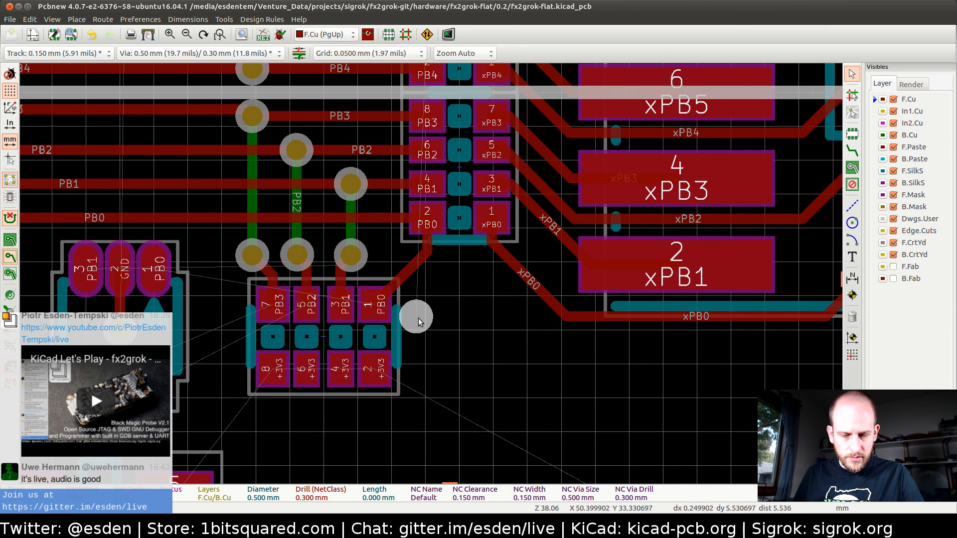
pyautogui.press('Delete')
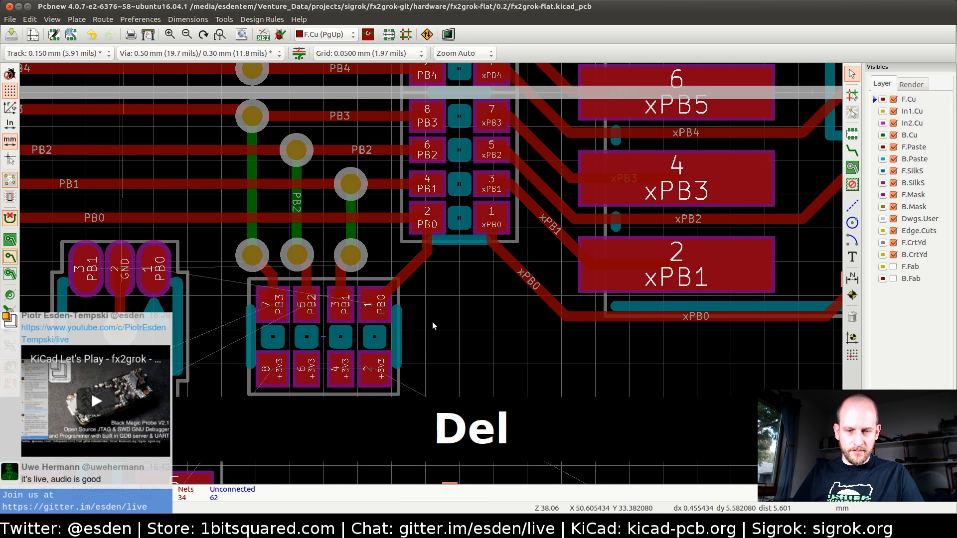
pyautogui.scroll(-6, 430, 307)
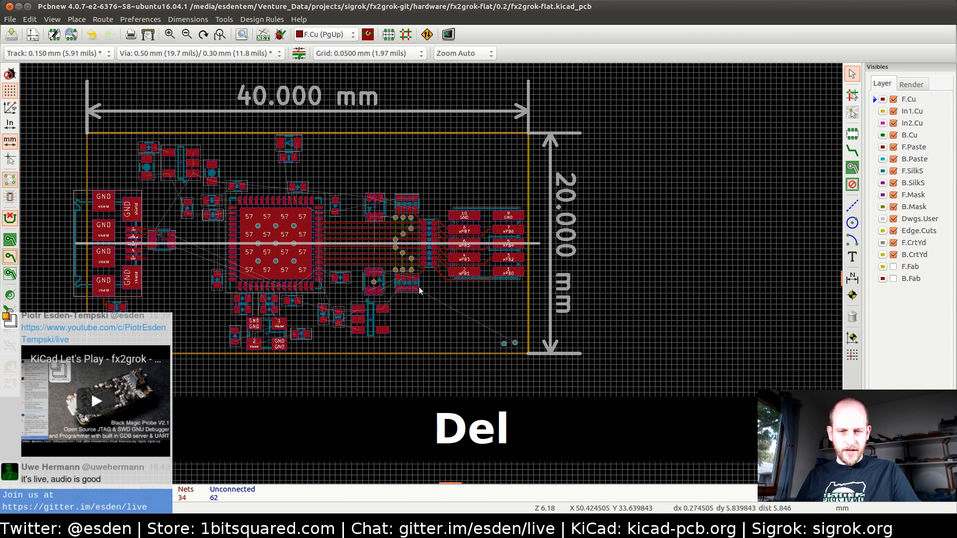
pyautogui.scroll(3, 431, 277)
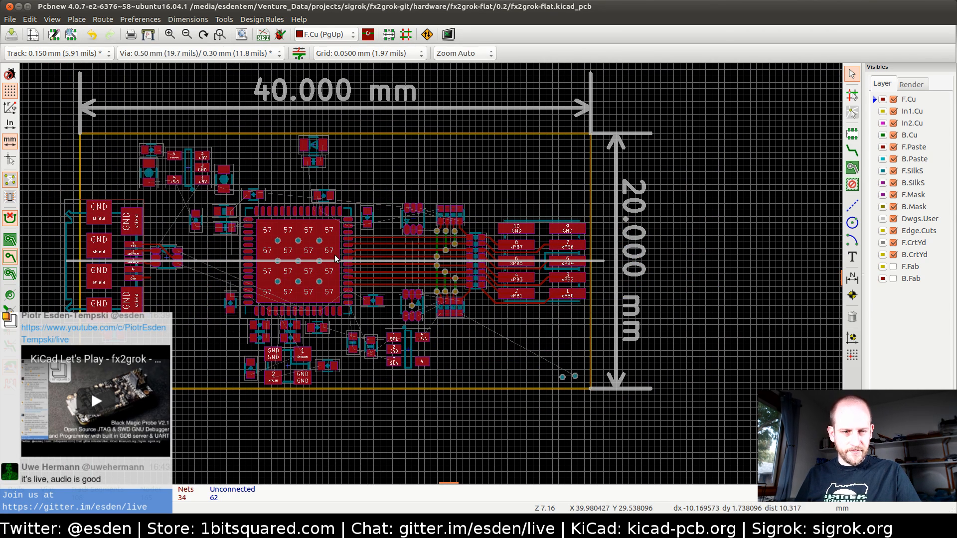
pyautogui.hotkey('ctrl', 's')
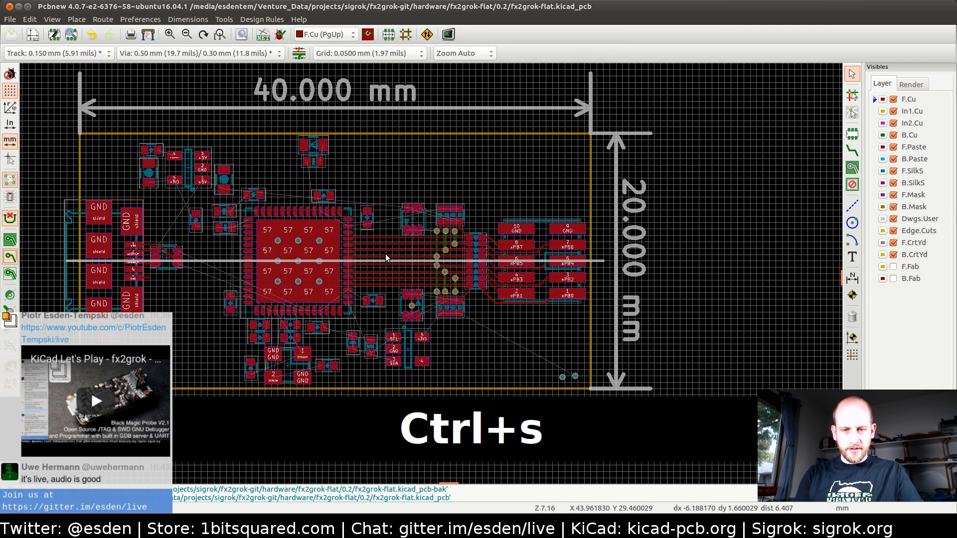
# - Switch to the schematic editor and move labels PB2 and PB3 off U3's pins 6 and 4, flipping PB3 for the opposite side
pyautogui.scroll(5, 411, 307)
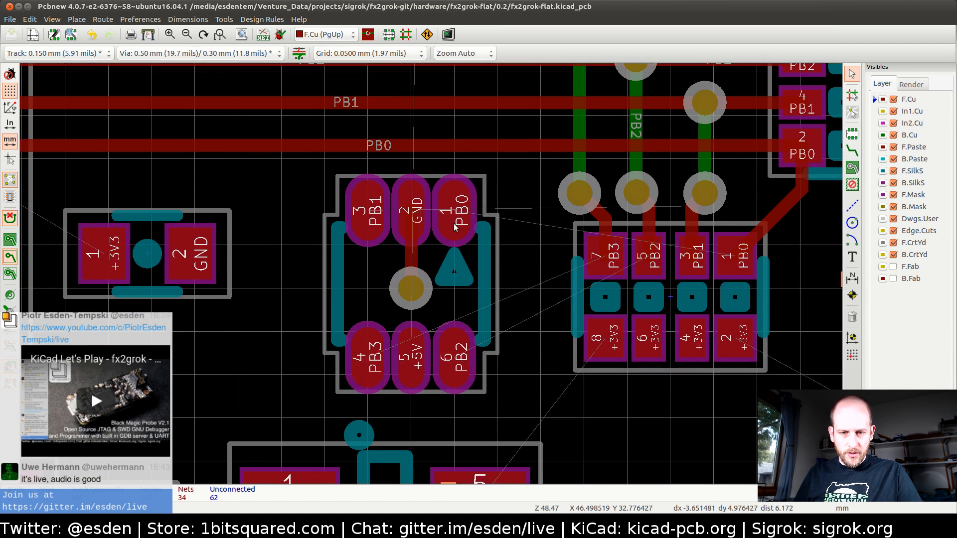
pyautogui.moveTo(454, 227); pyautogui.dragTo(456, 191, button='middle')
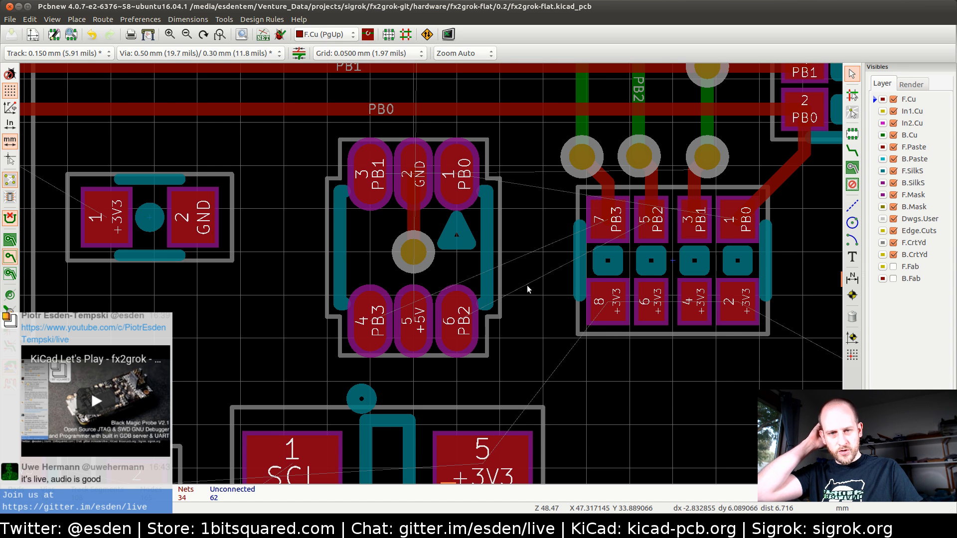
pyautogui.hotkey('alt', 'Tab')
pyautogui.hotkey('alt', 'Tab')
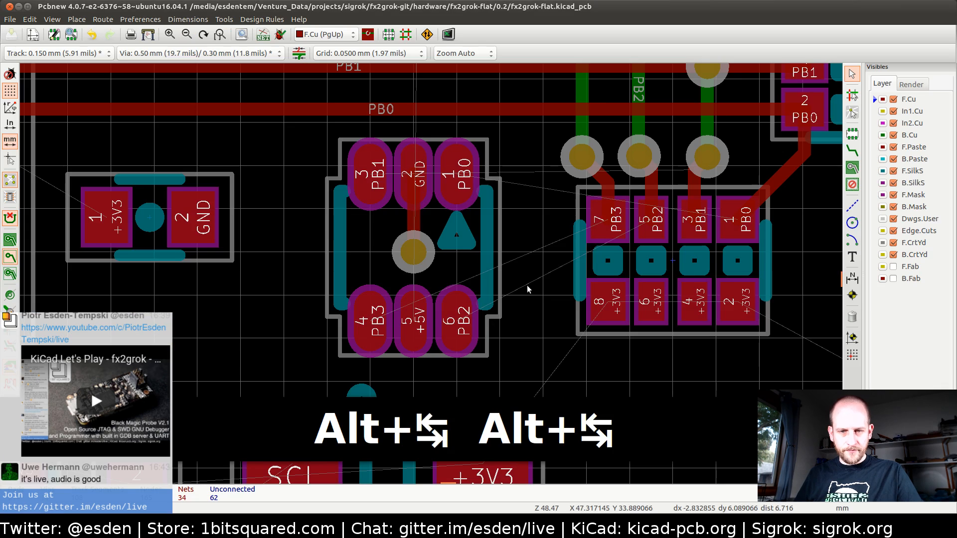
pyautogui.hotkey('alt', 'Tab')
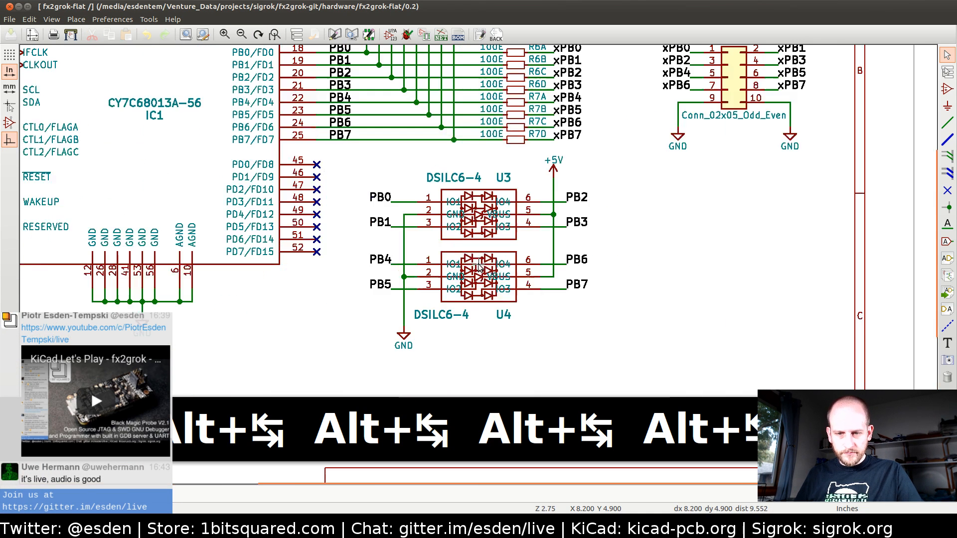
pyautogui.scroll(1, 480, 266)
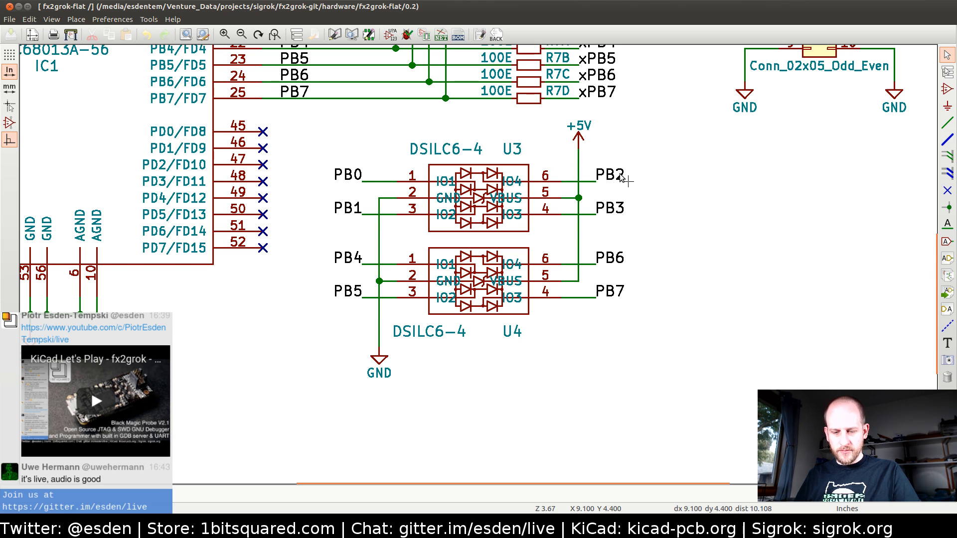
pyautogui.press('m')
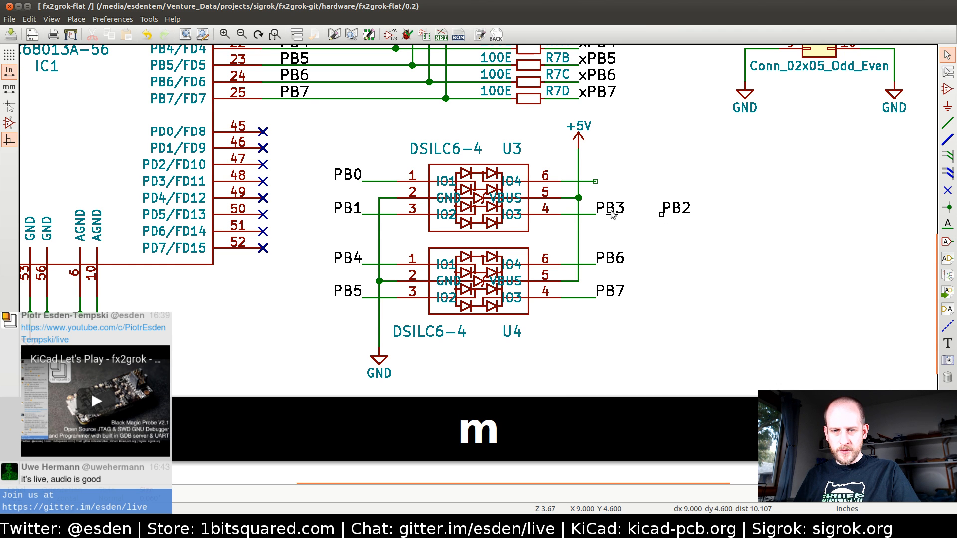
pyautogui.press('m')
pyautogui.press('r')
pyautogui.press('r')
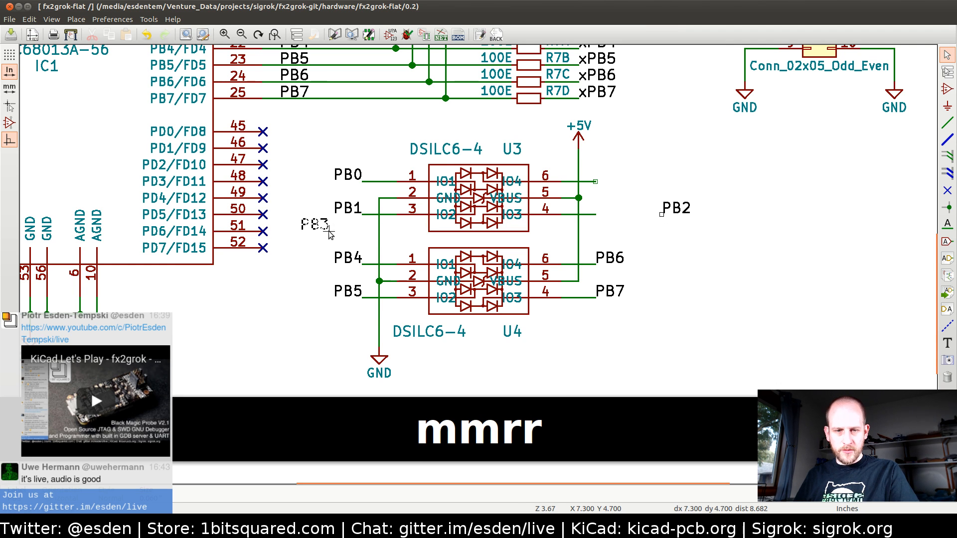
# - Reassign U3's labels so PB1 sits on pin 6, PB2 on pin 4 and PB3 on pin 3
pyautogui.press('m')
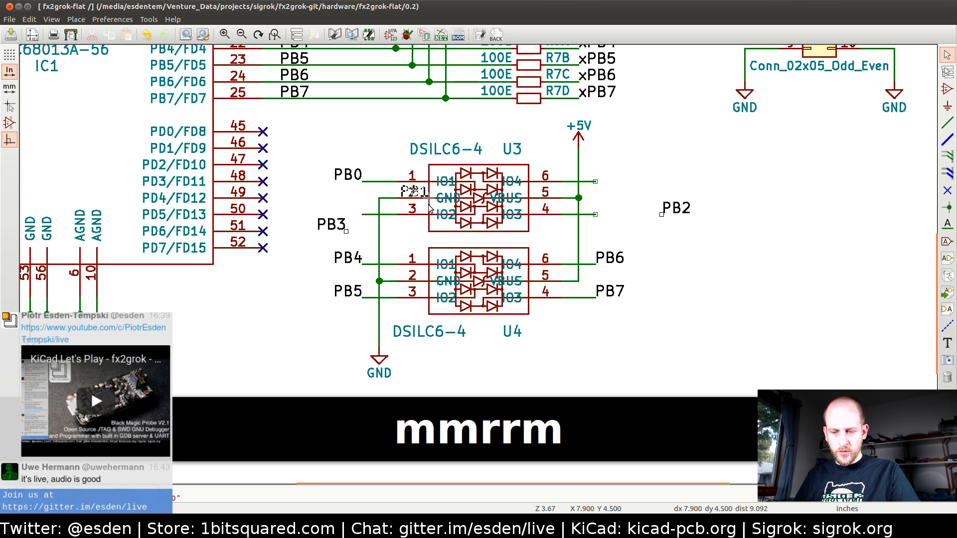
pyautogui.press('r')
pyautogui.press('r')
pyautogui.click(595, 181)
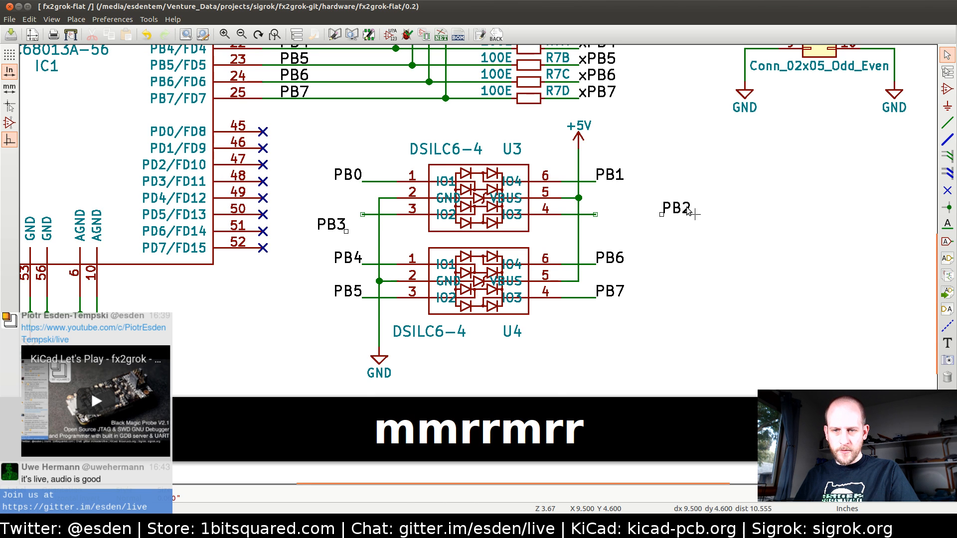
pyautogui.press('m')
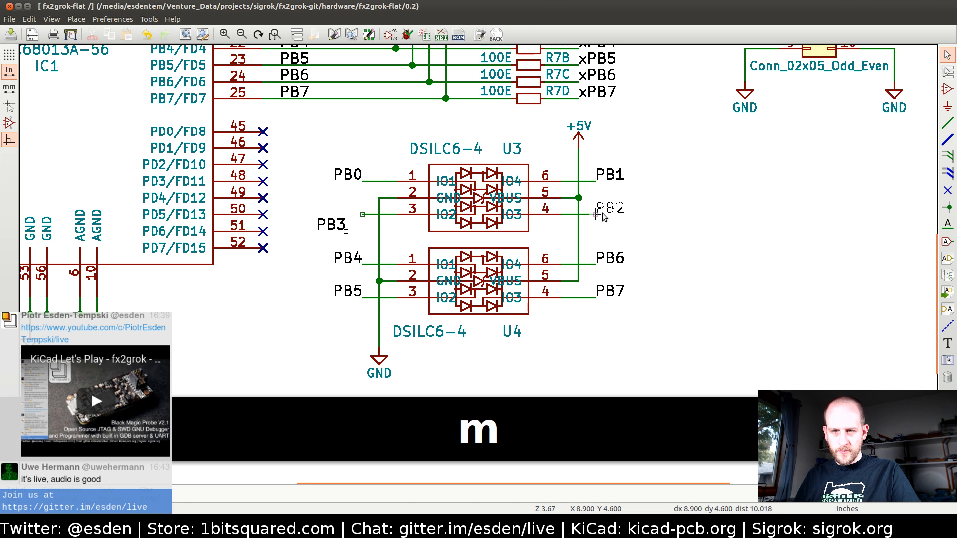
pyautogui.press('m')
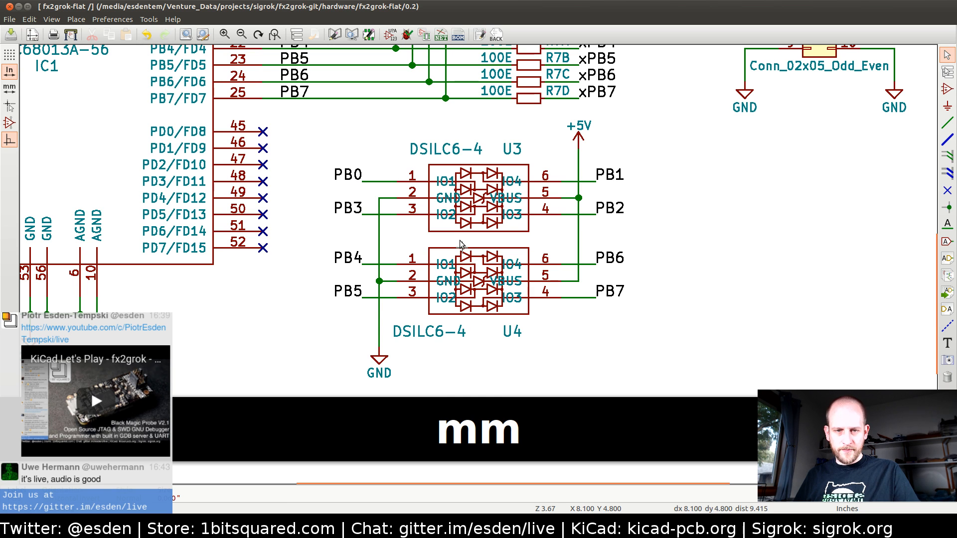
# - Save the schematic and export the netlist over fx2grok-flat.net
pyautogui.hotkey('ctrl', 's')
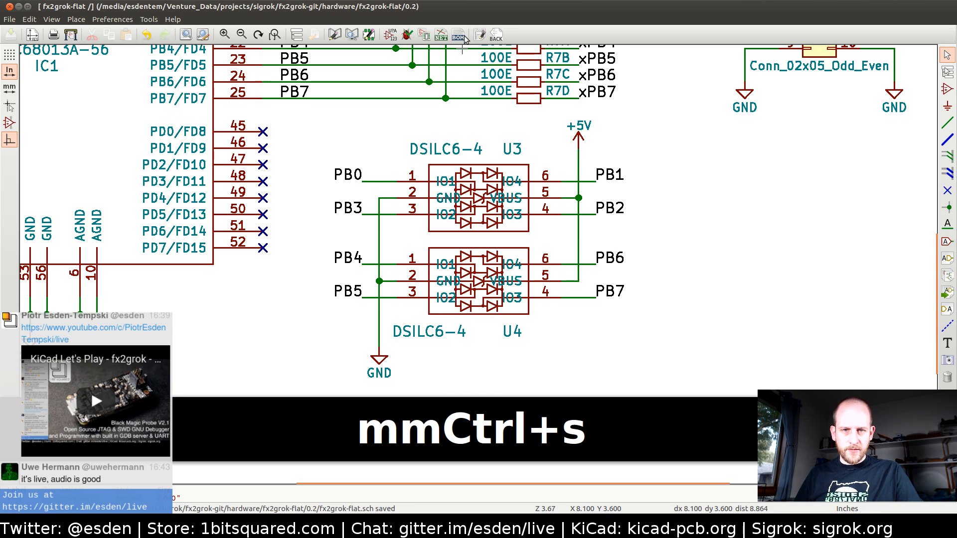
pyautogui.click(441, 34)
pyautogui.click(593, 206)
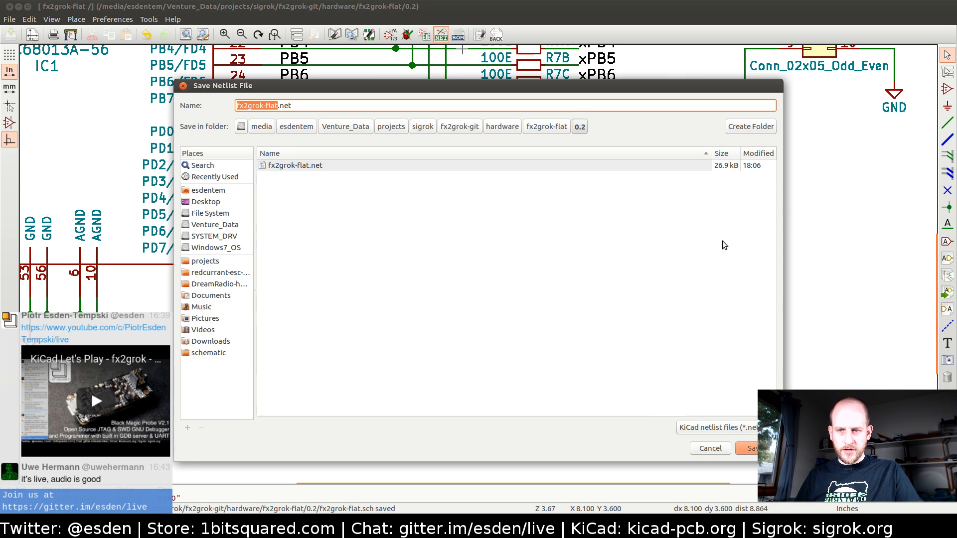
pyautogui.click(754, 449)
# - Switch to Pcbnew and read the current netlist into the board, keeping the default options
pyautogui.hotkey('alt', 'Tab')
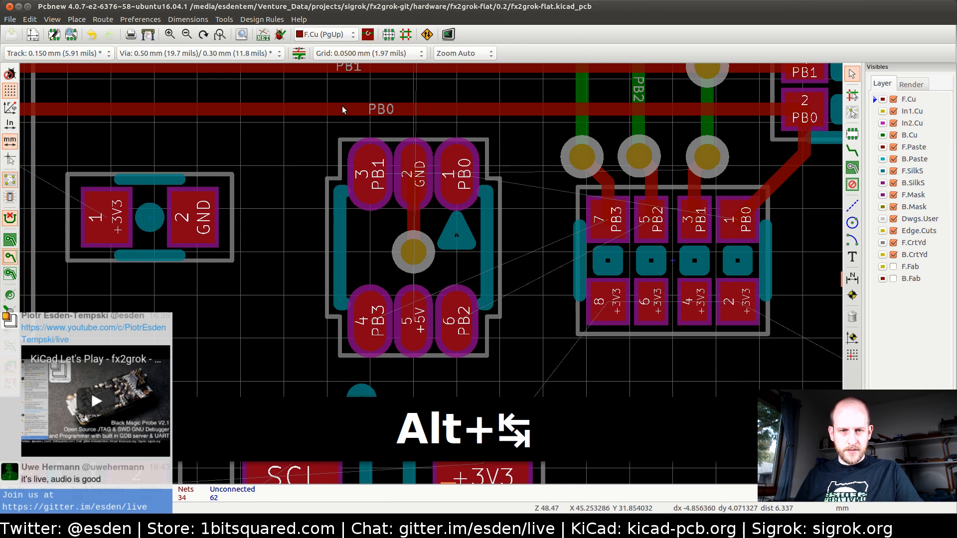
pyautogui.click(263, 34)
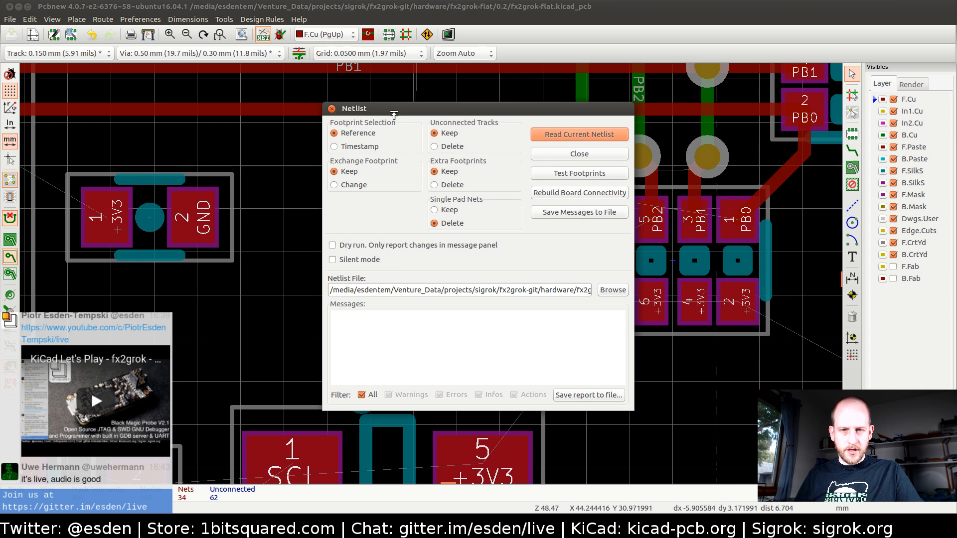
pyautogui.click(568, 134)
pyautogui.click(552, 296)
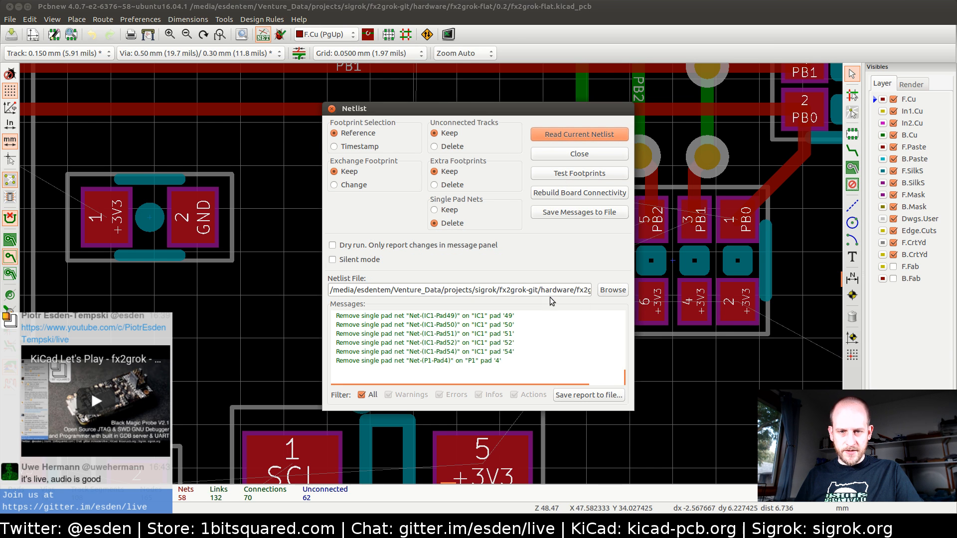
pyautogui.click(593, 154)
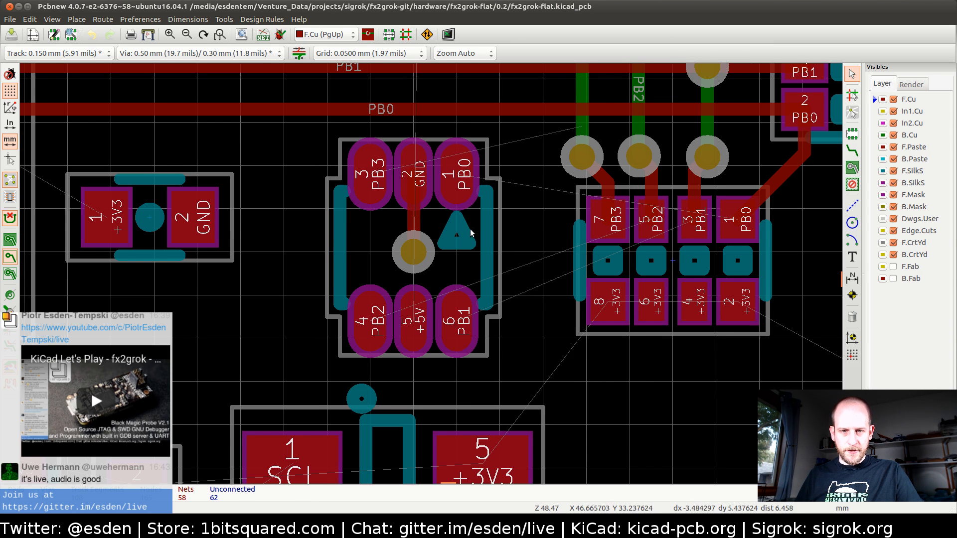
pyautogui.scroll(-1, 458, 221)
pyautogui.scroll(-2, 428, 277)
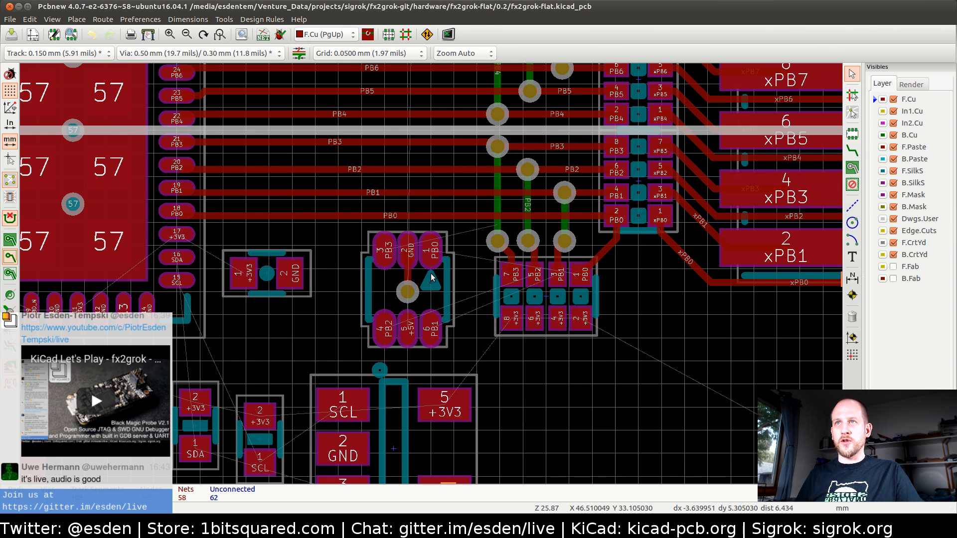
pyautogui.scroll(2, 431, 278)
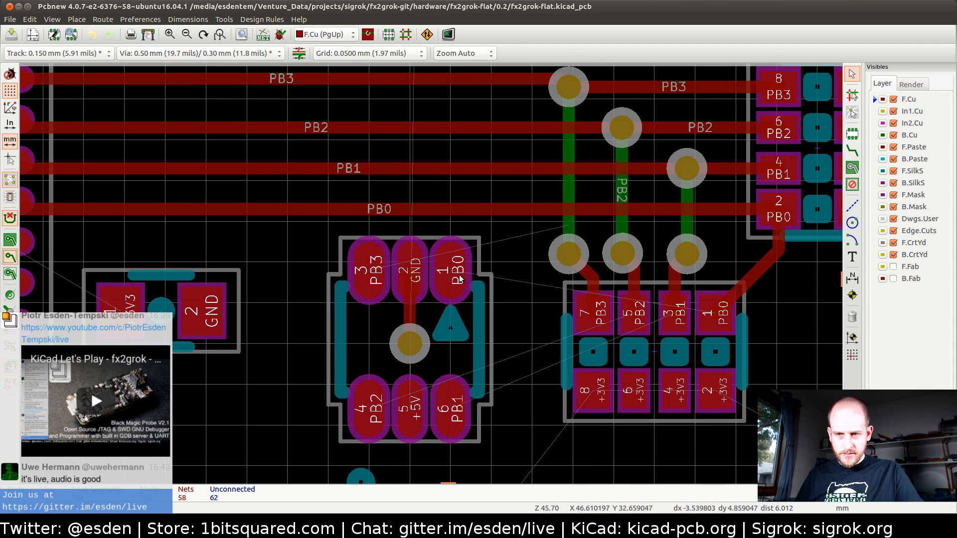
pyautogui.scroll(-1, 431, 277)
pyautogui.scroll(-2, 431, 278)
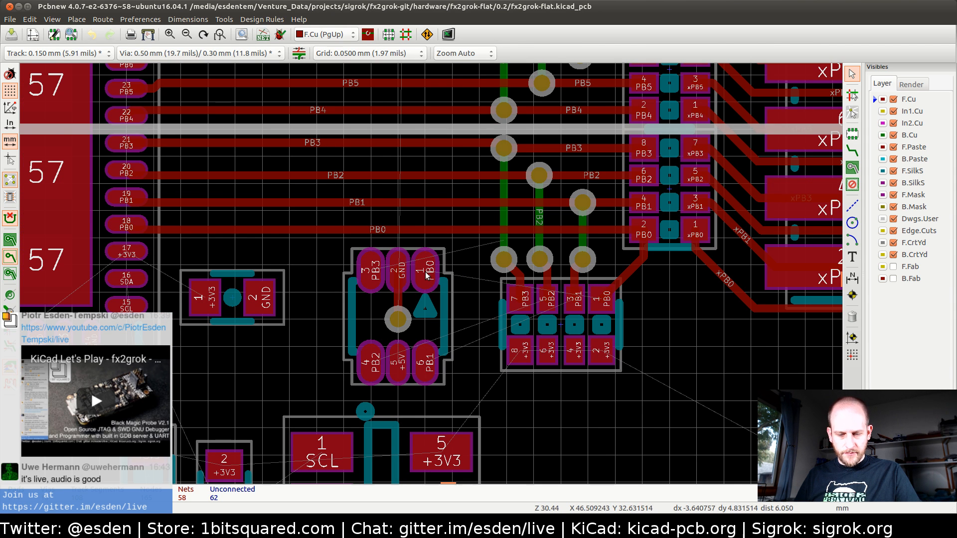
pyautogui.press('x')
pyautogui.click(428, 273)
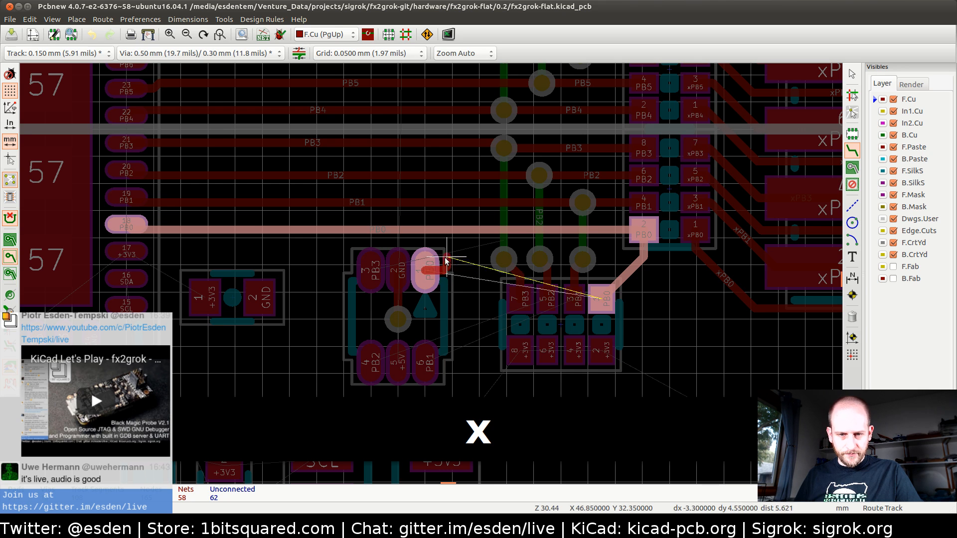
pyautogui.press('Escape')
pyautogui.press('Escape')
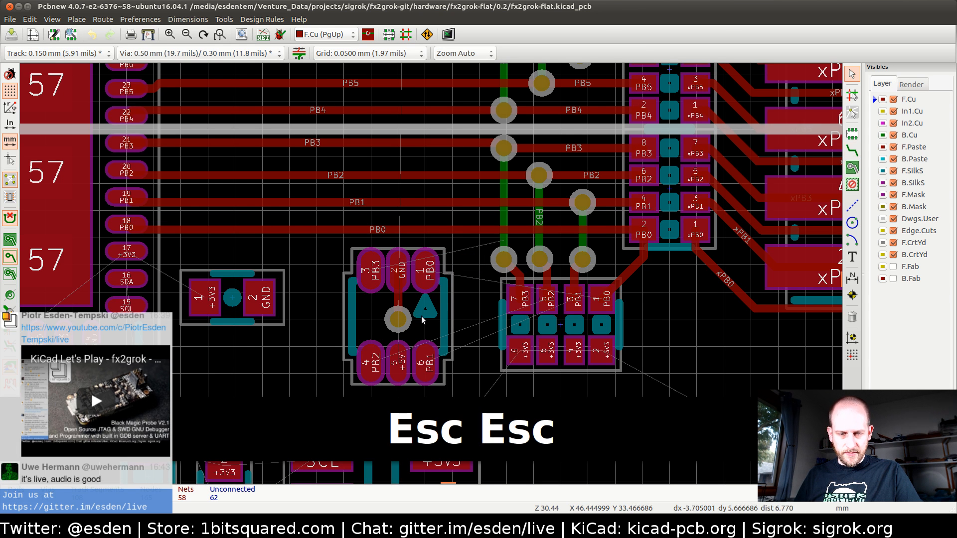
pyautogui.moveTo(330, 248); pyautogui.dragTo(460, 391)
pyautogui.press('m')
pyautogui.press('Down')
pyautogui.press('Down')
pyautogui.press('Down')
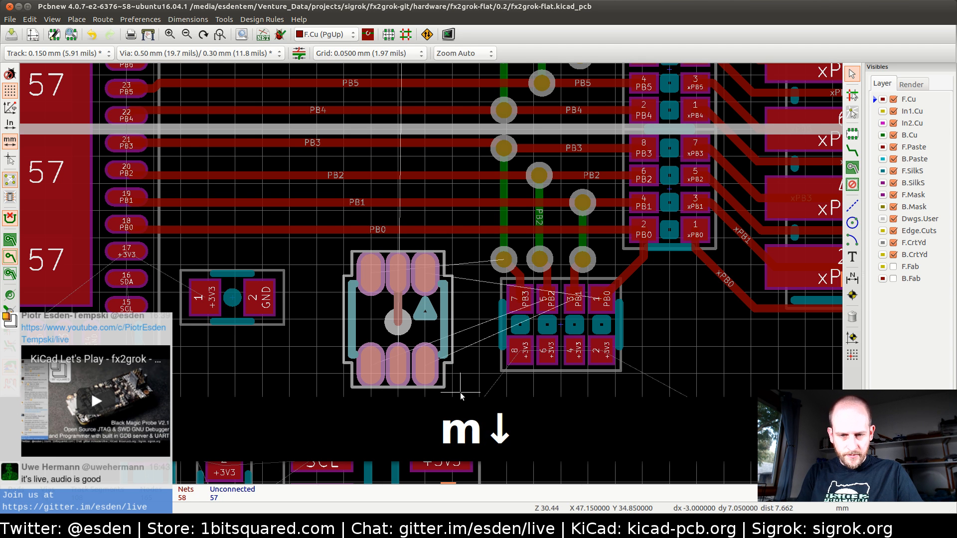
pyautogui.press('Down')
pyautogui.press('Escape')
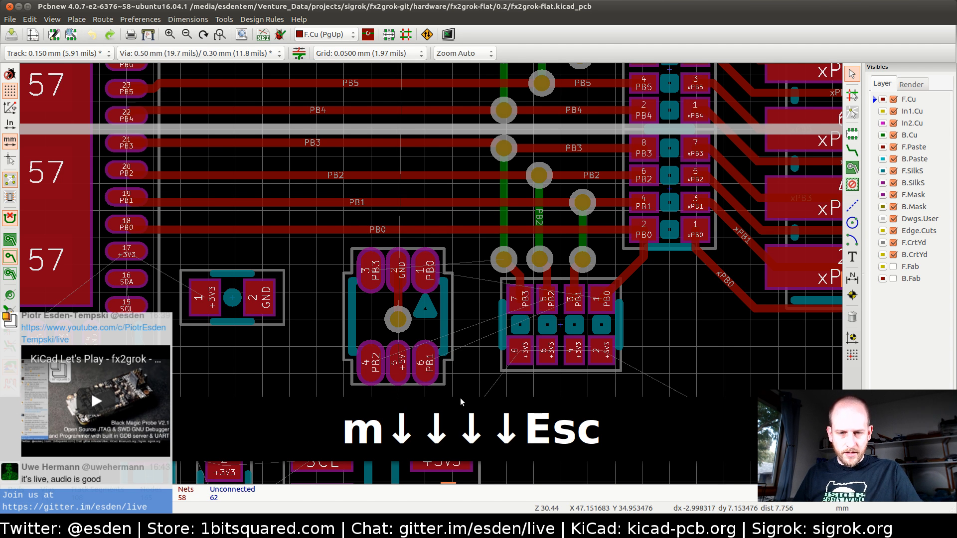
# - Move the lower ESD protection array together with its GND via and track 0.6 mm straight down
pyautogui.moveTo(487, 339); pyautogui.dragTo(495, 196, button='middle')
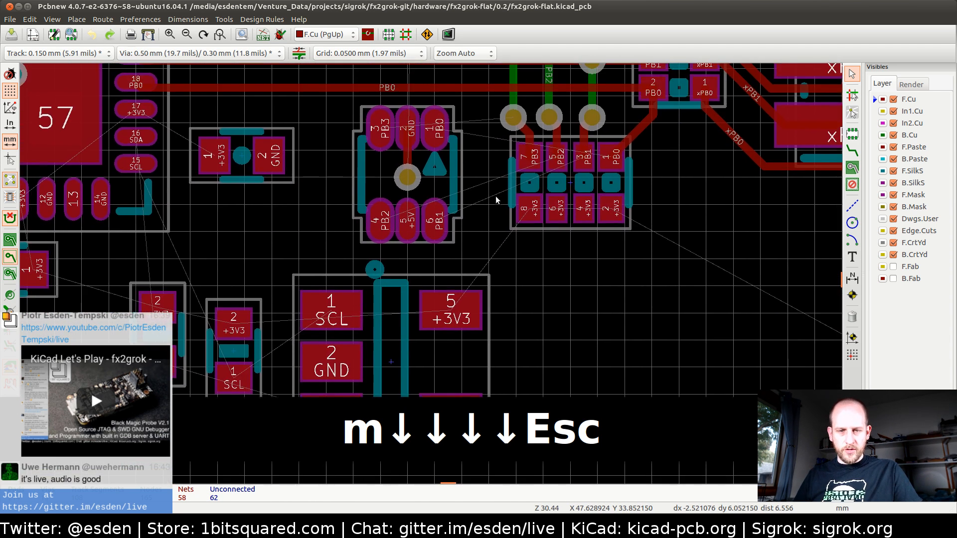
pyautogui.moveTo(333, 97); pyautogui.dragTo(490, 255)
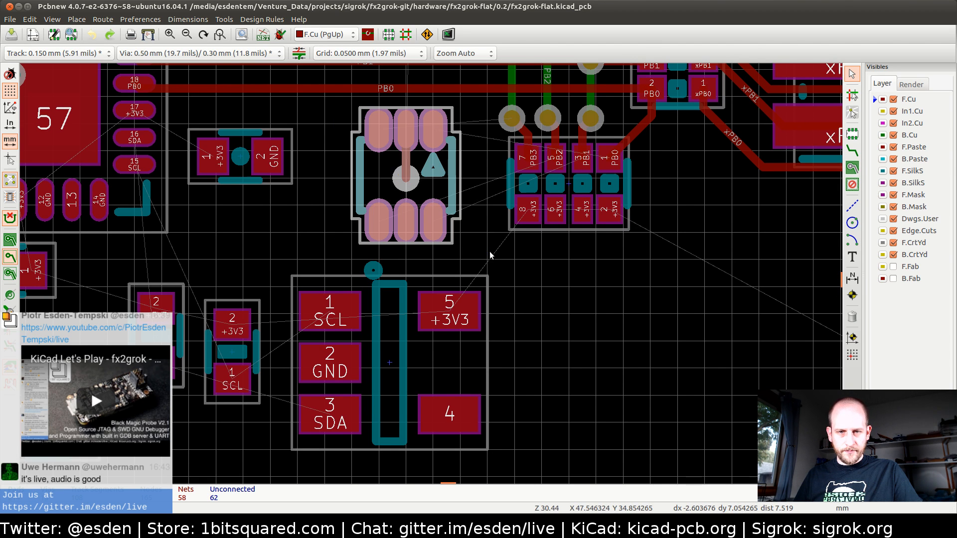
pyautogui.press('m')
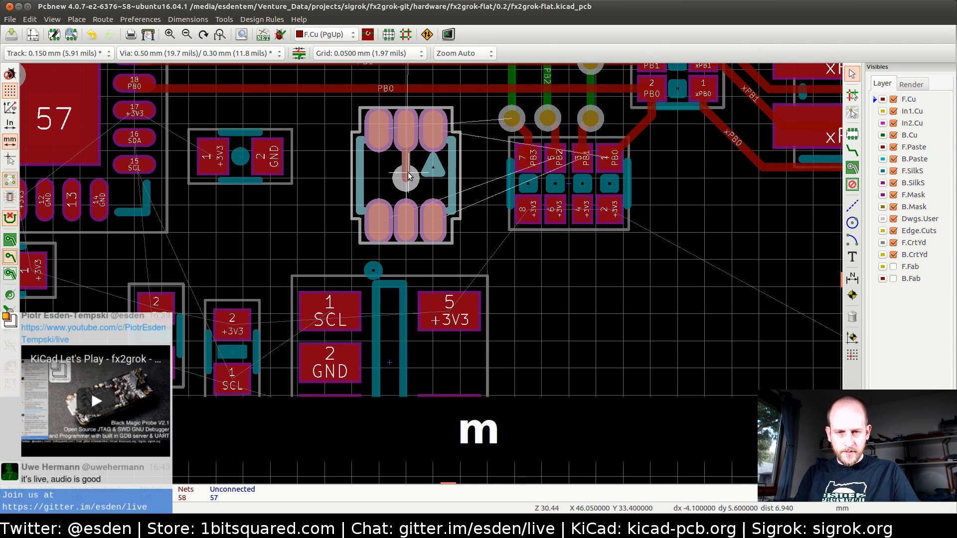
pyautogui.press('Down')
pyautogui.press('Down')
pyautogui.press('Down')
pyautogui.press('Down')
pyautogui.press('Down')
pyautogui.press('Down')
pyautogui.press('Down')
pyautogui.press('Down')
pyautogui.press('Down')
pyautogui.press('Down')
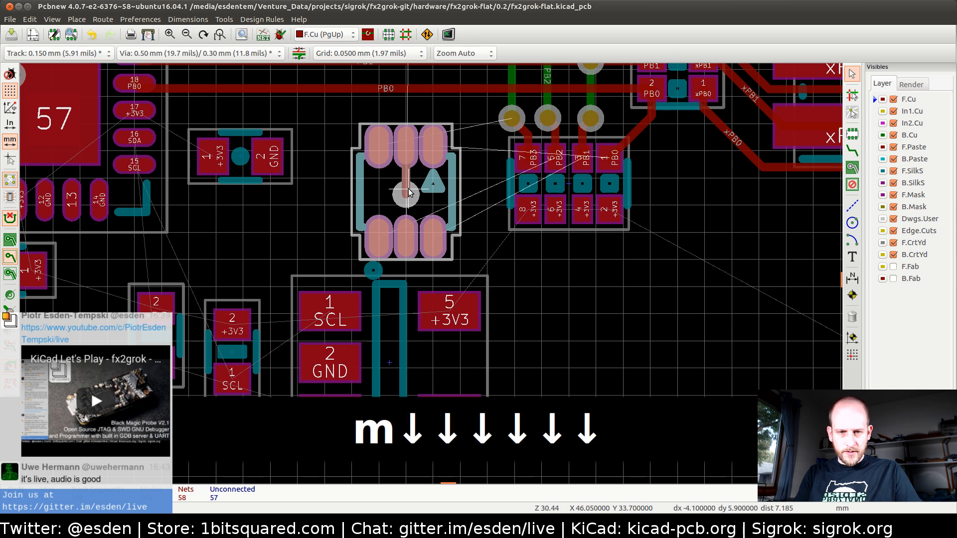
pyautogui.press('Down')
pyautogui.press('Down')
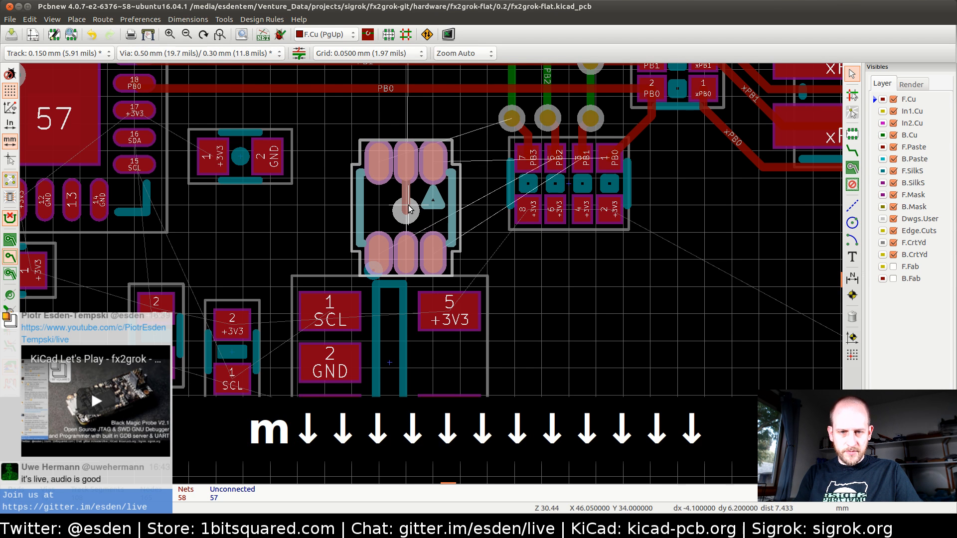
pyautogui.press('Return')
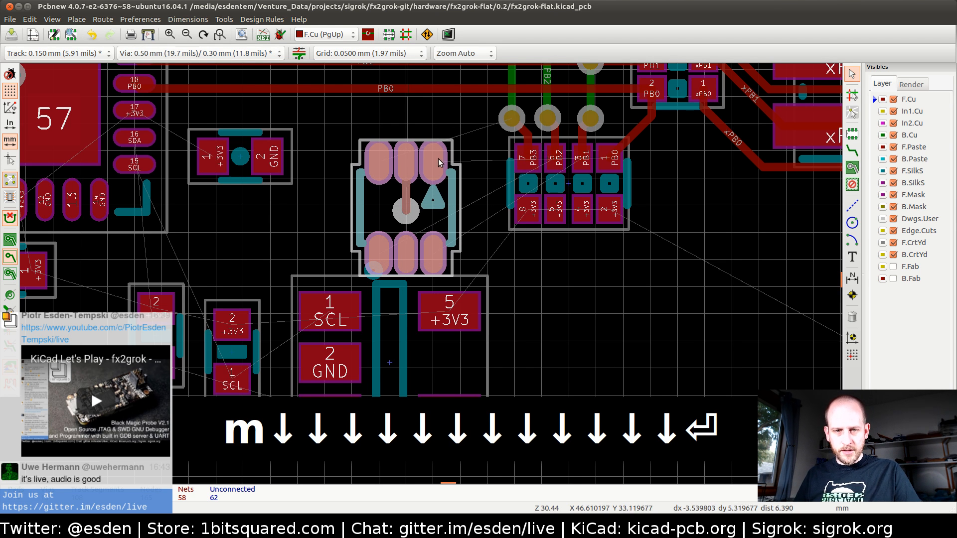
pyautogui.press('x')
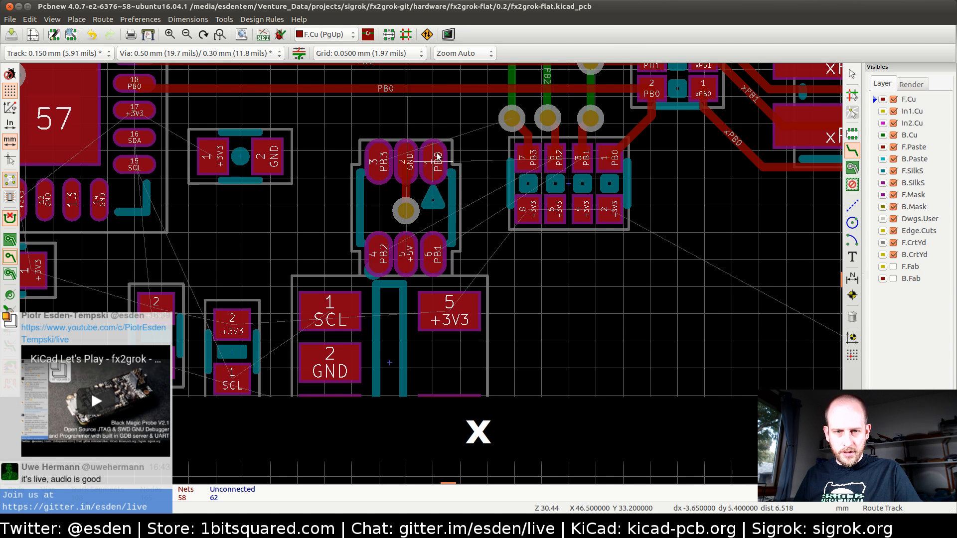
pyautogui.click(436, 159)
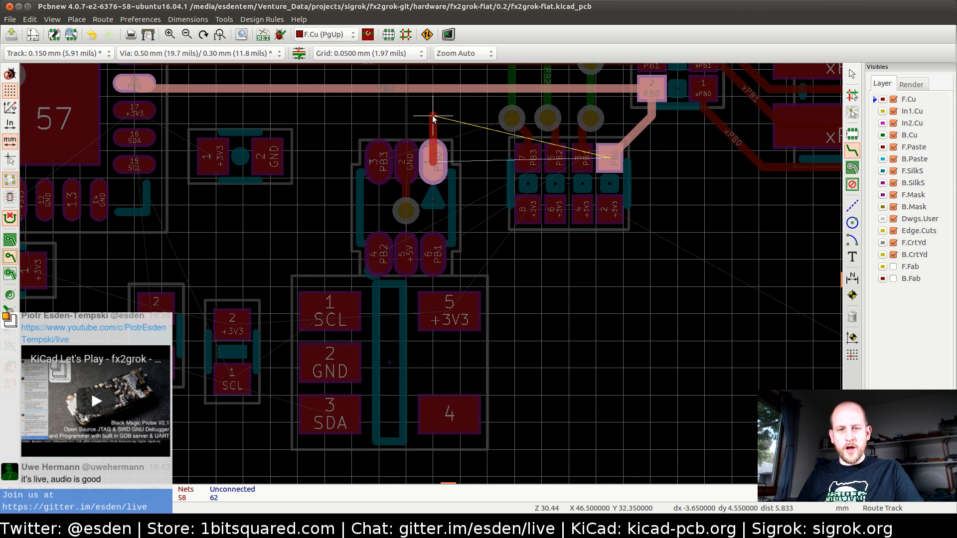
pyautogui.moveTo(433, 118); pyautogui.dragTo(430, 177, button='middle')
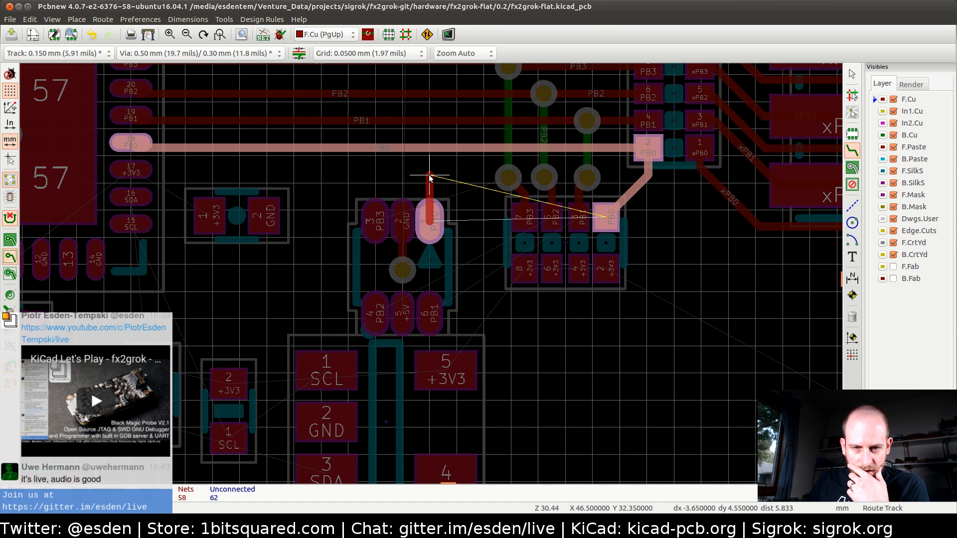
pyautogui.press('Escape')
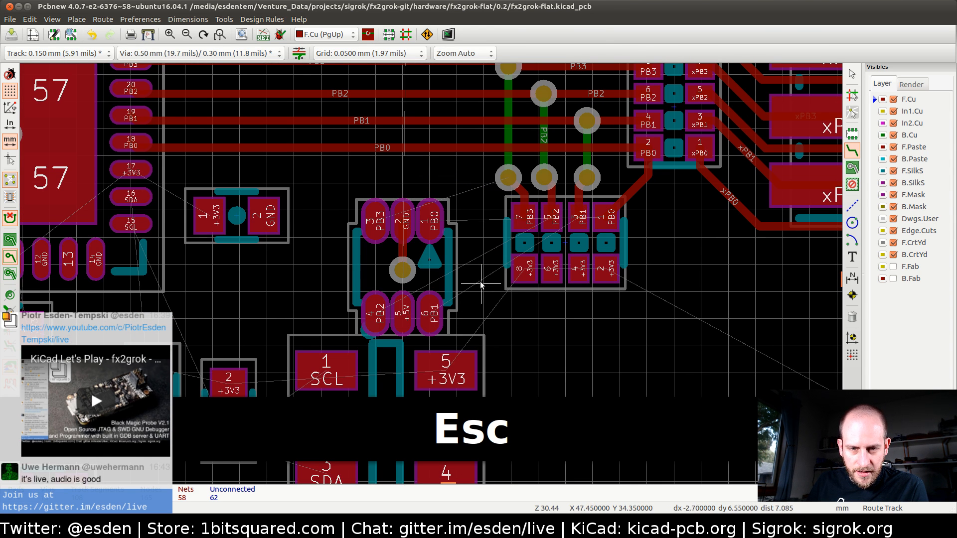